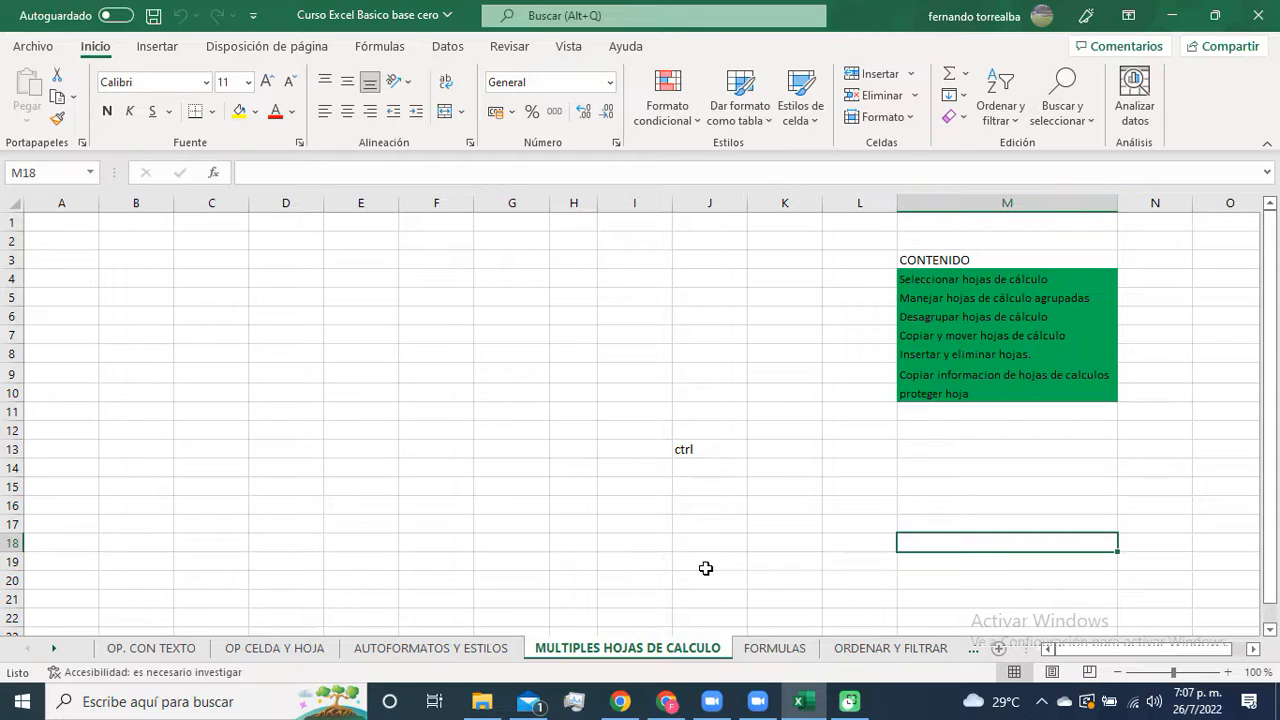
Step: On the FORMULAS sheet, enter the label "Formula" in L27 and the formula =2+2 in M27
left_click(767, 648)
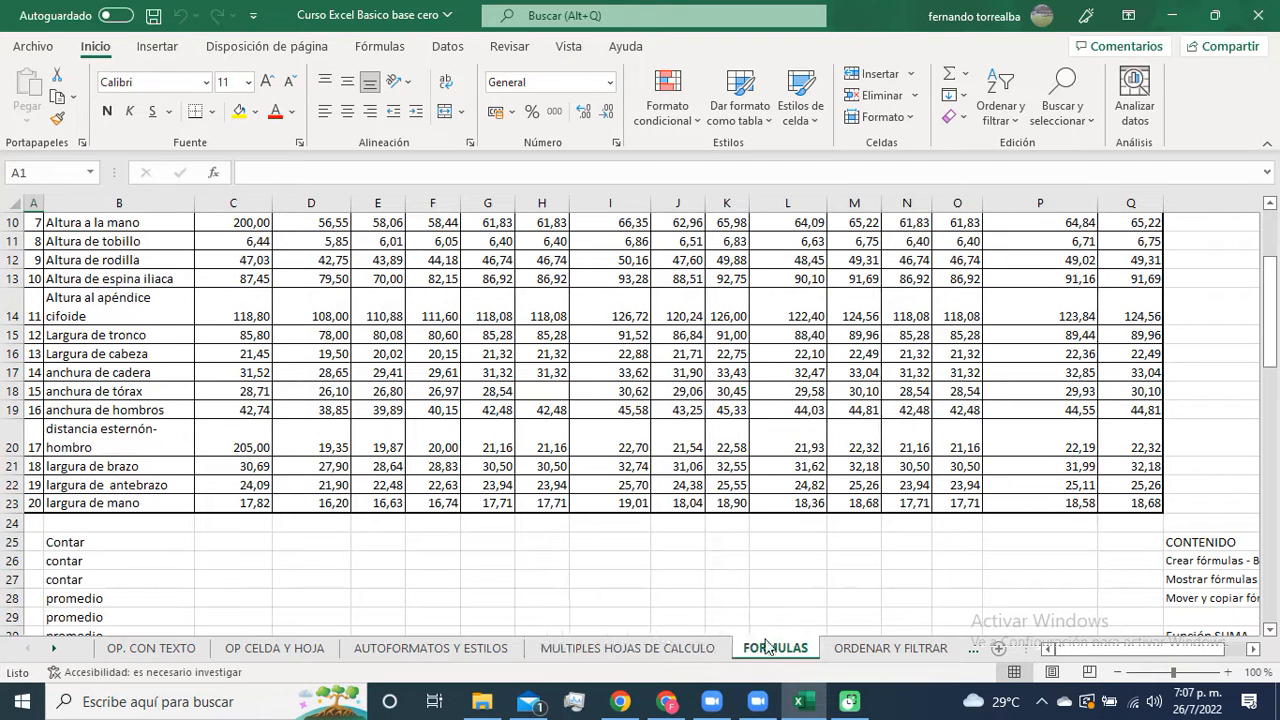
left_click(738, 482)
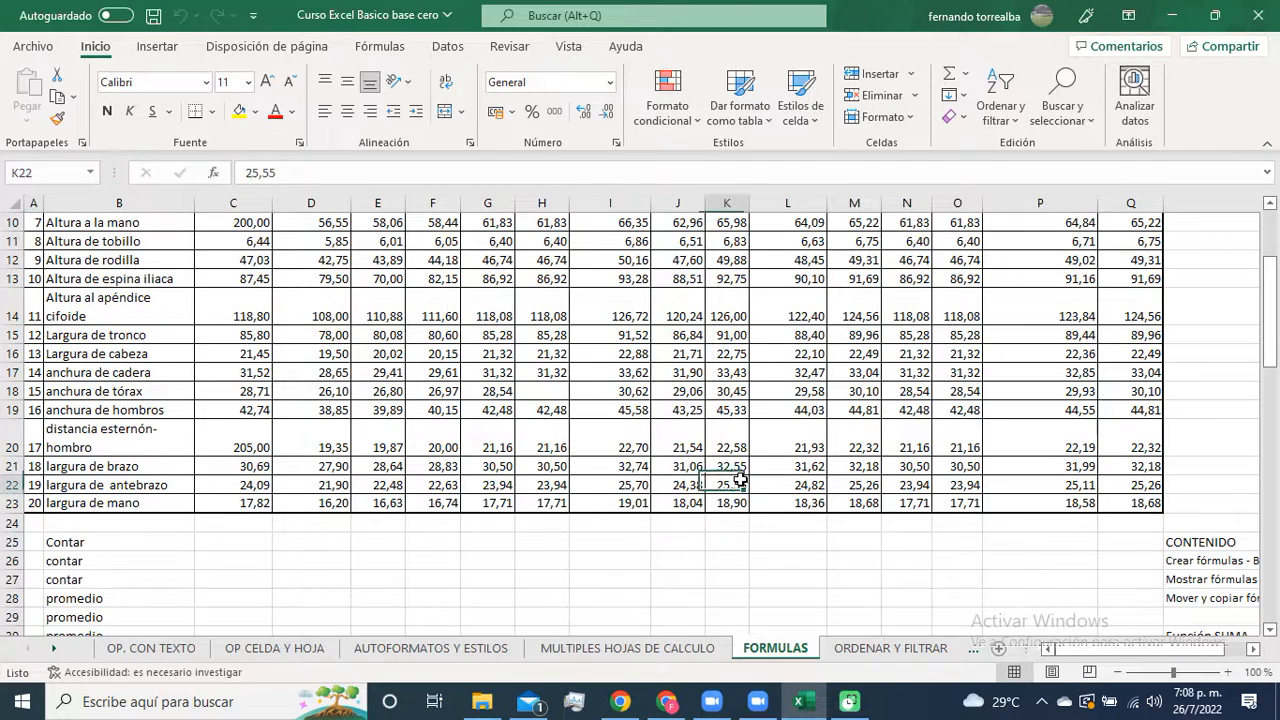
scroll(740, 481, "down", 5)
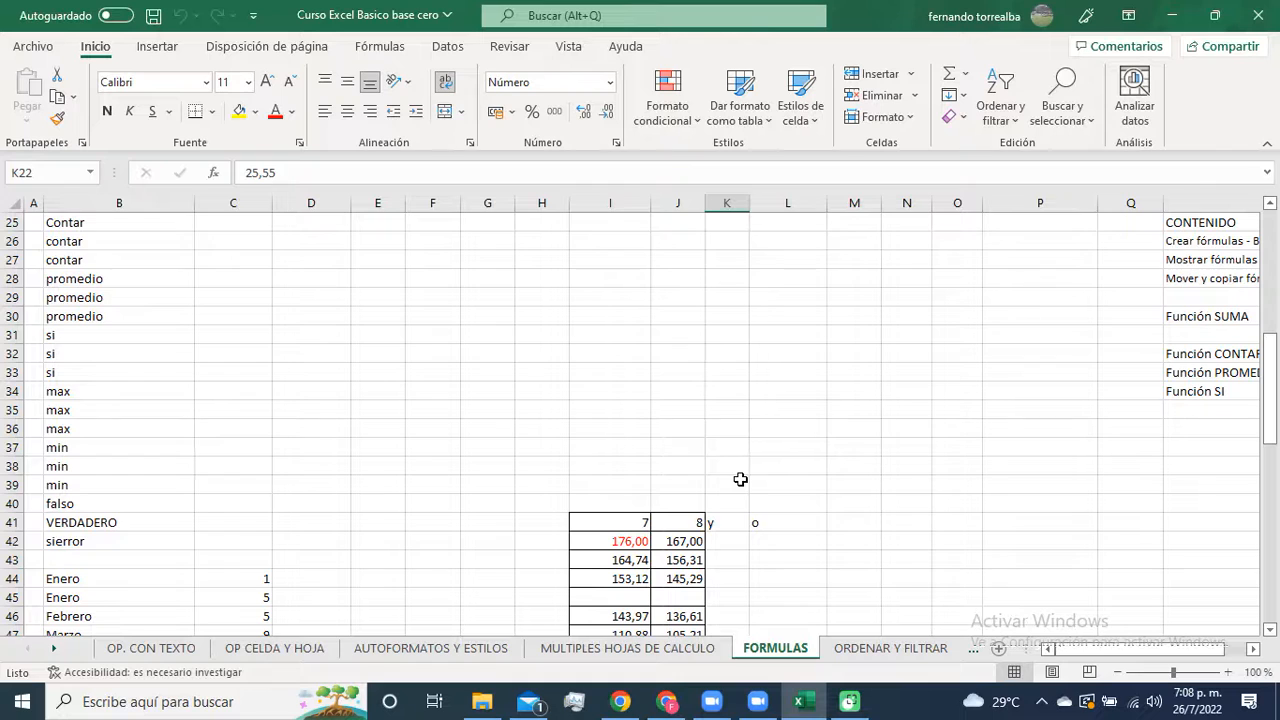
scroll(740, 480, "up", 3)
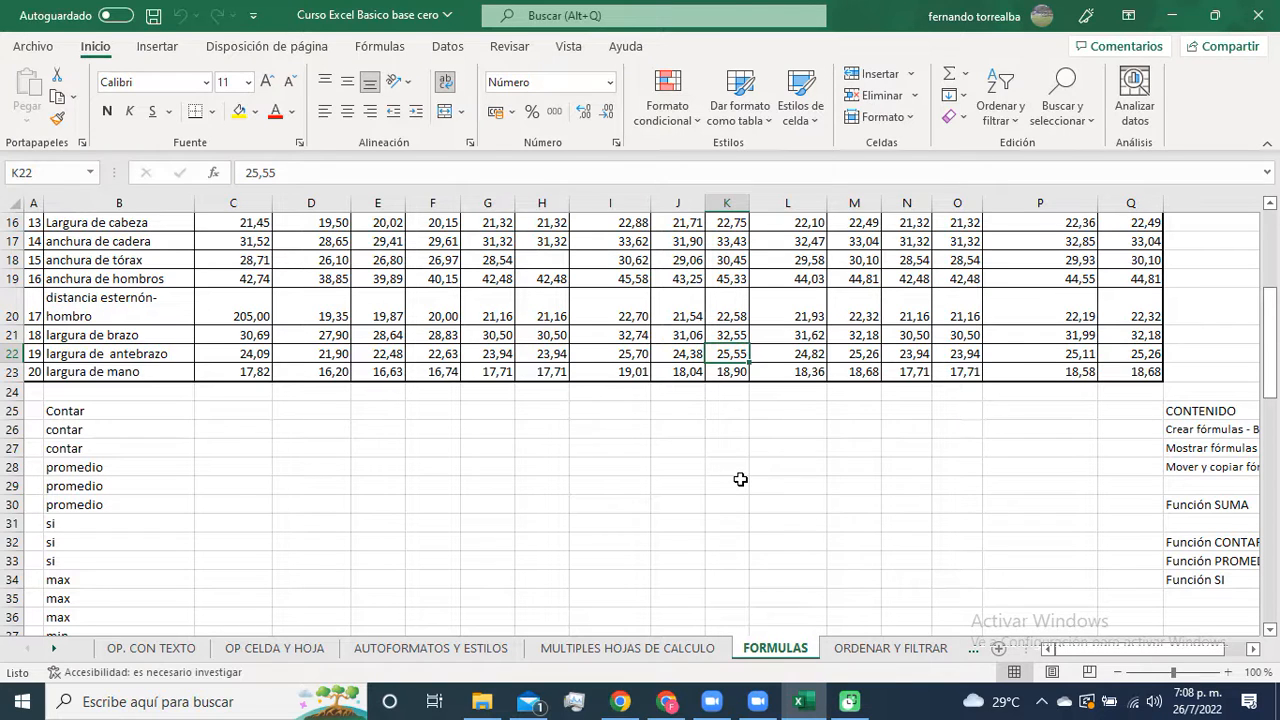
left_click(777, 449)
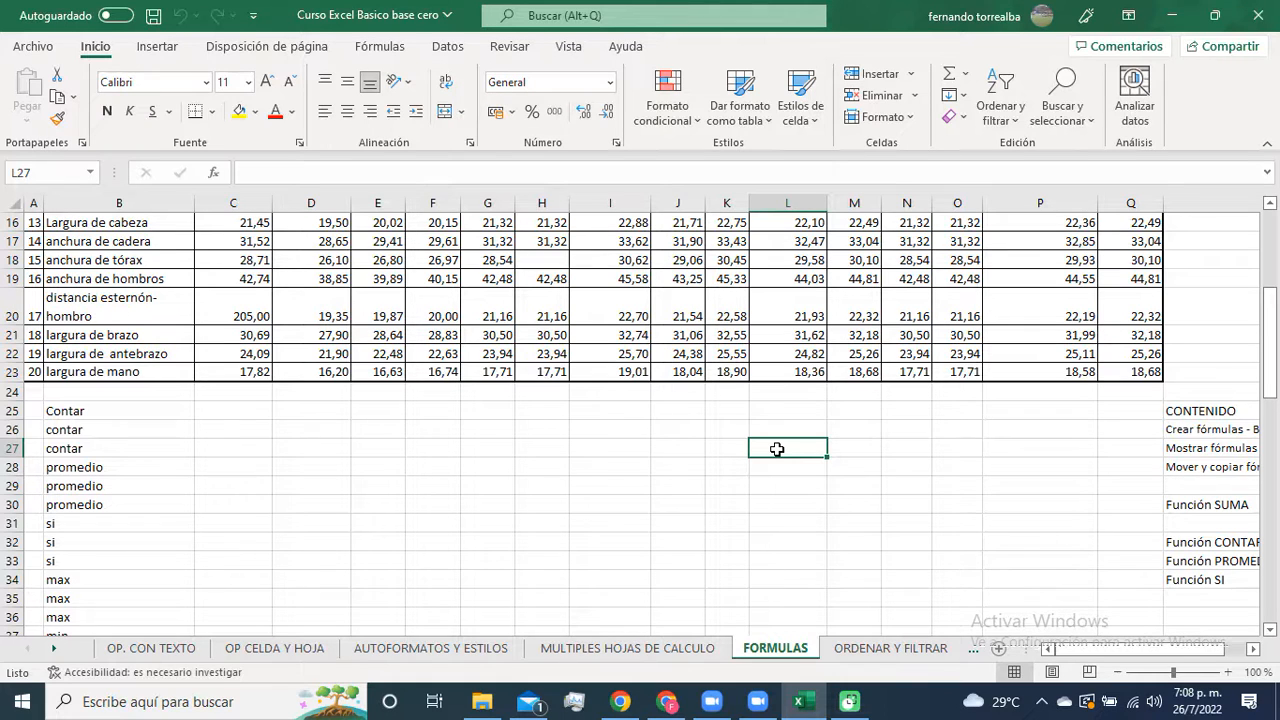
type("F")
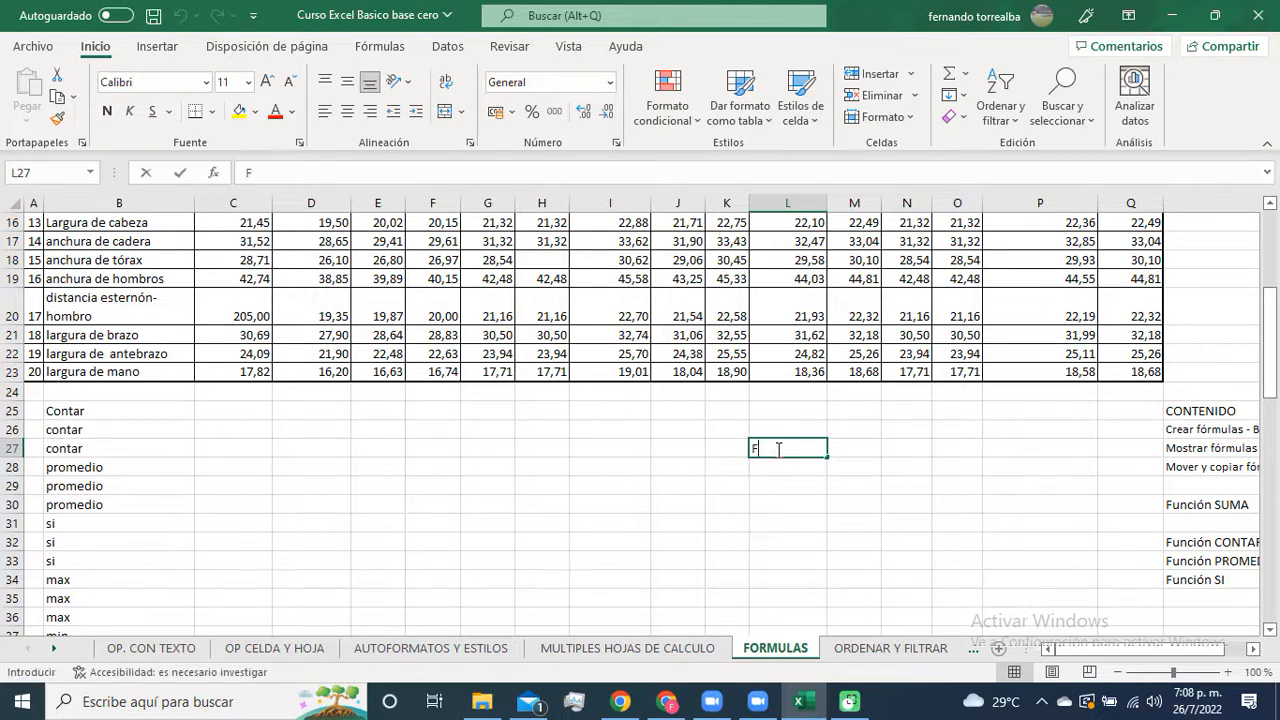
type("ormula")
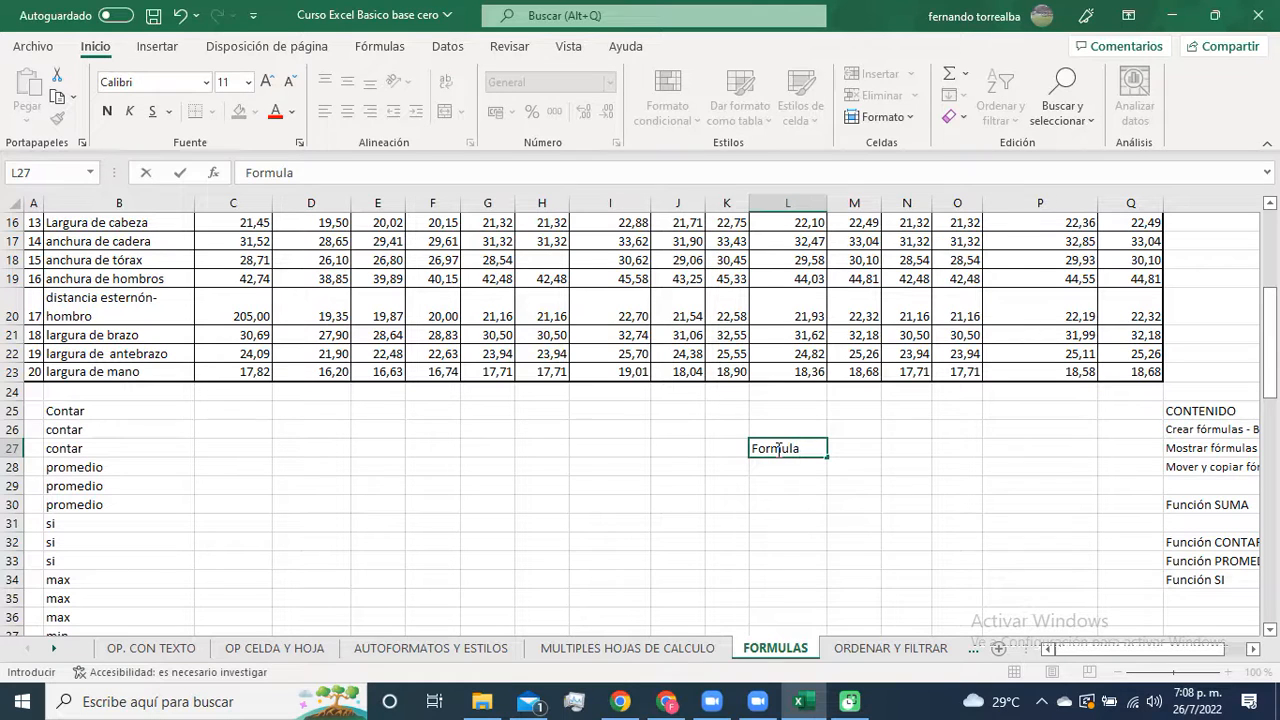
key("Tab")
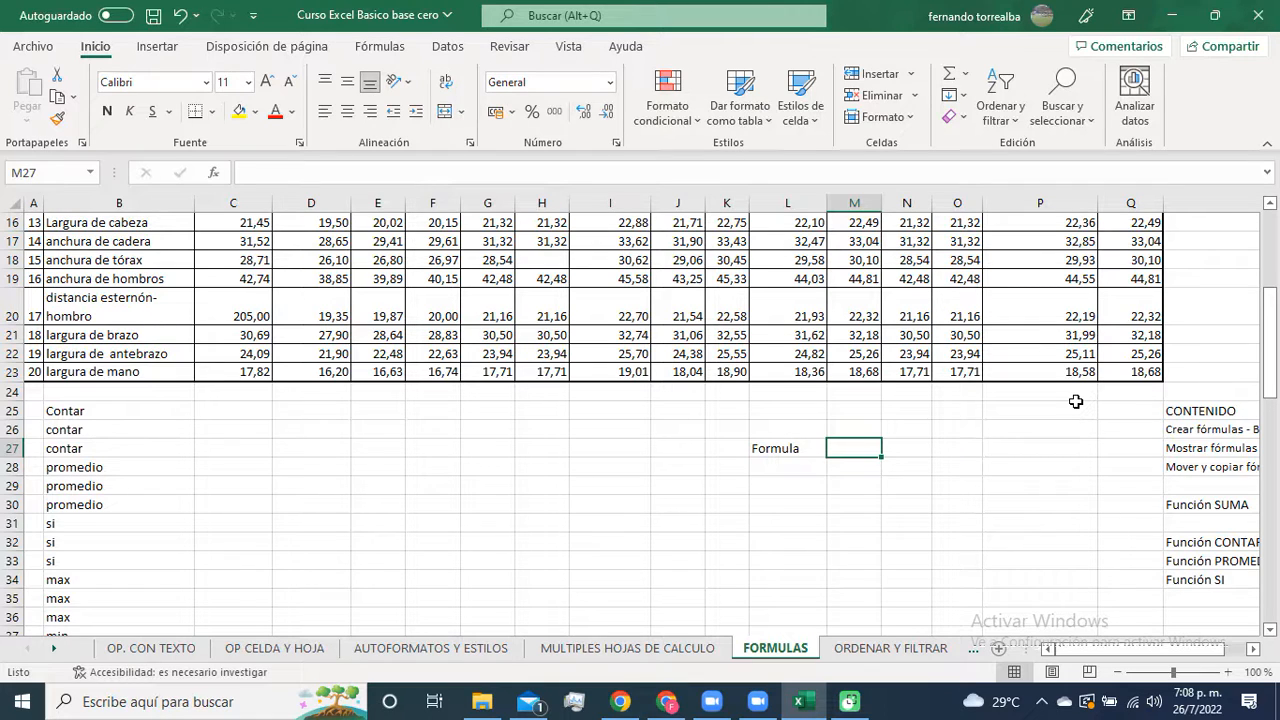
type("=")
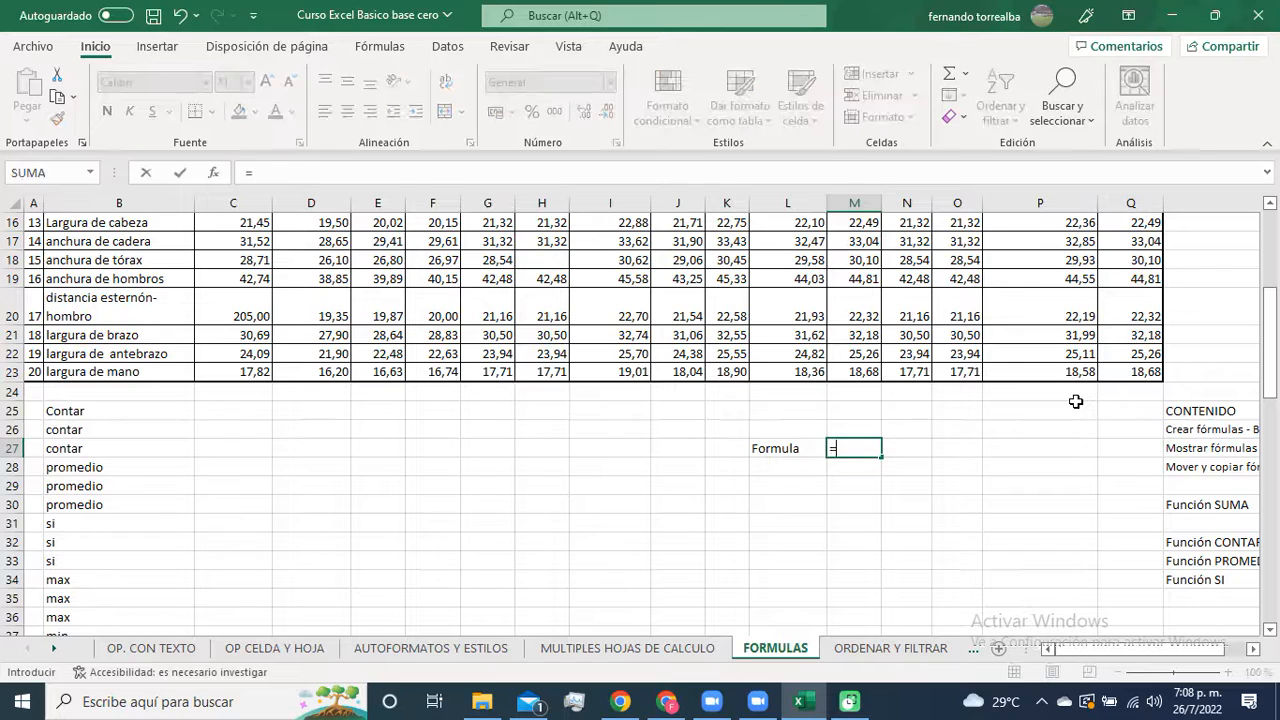
type("2+2")
key("Return")
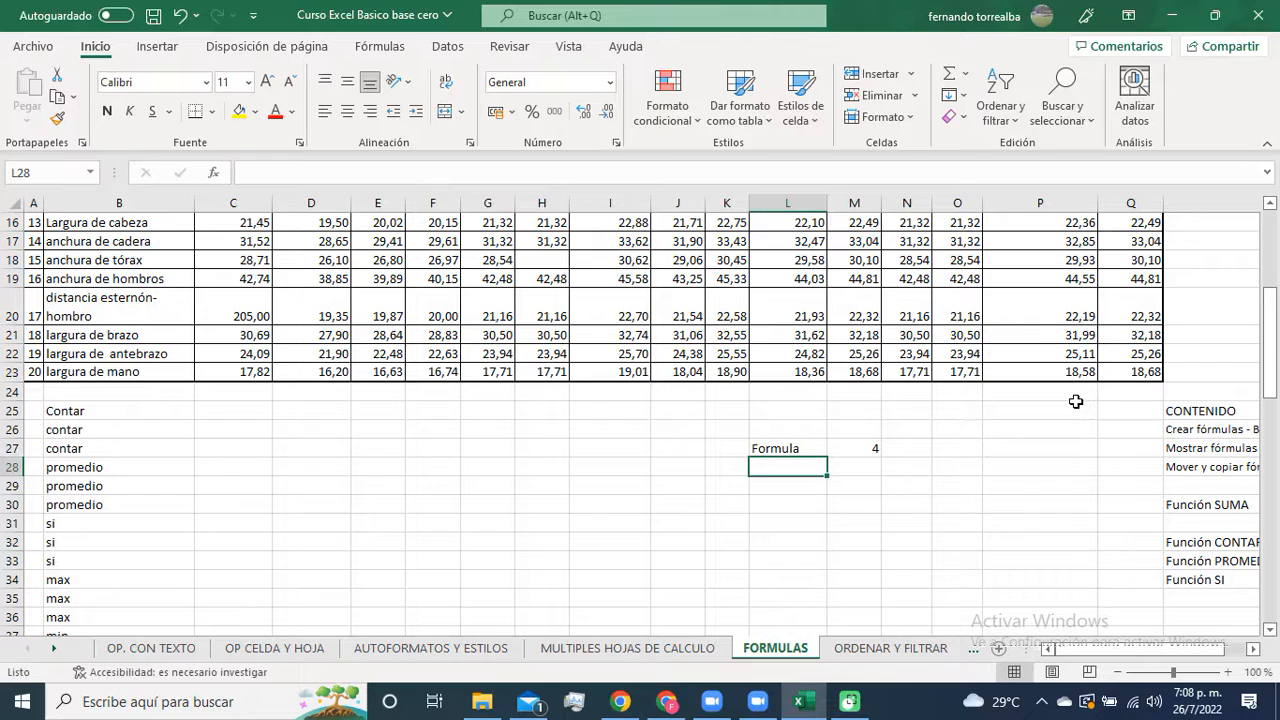
Step: Enter the label "Funcion" in L28 and the example text "contar, promedio, sumar max" in M28
type("Funcion")
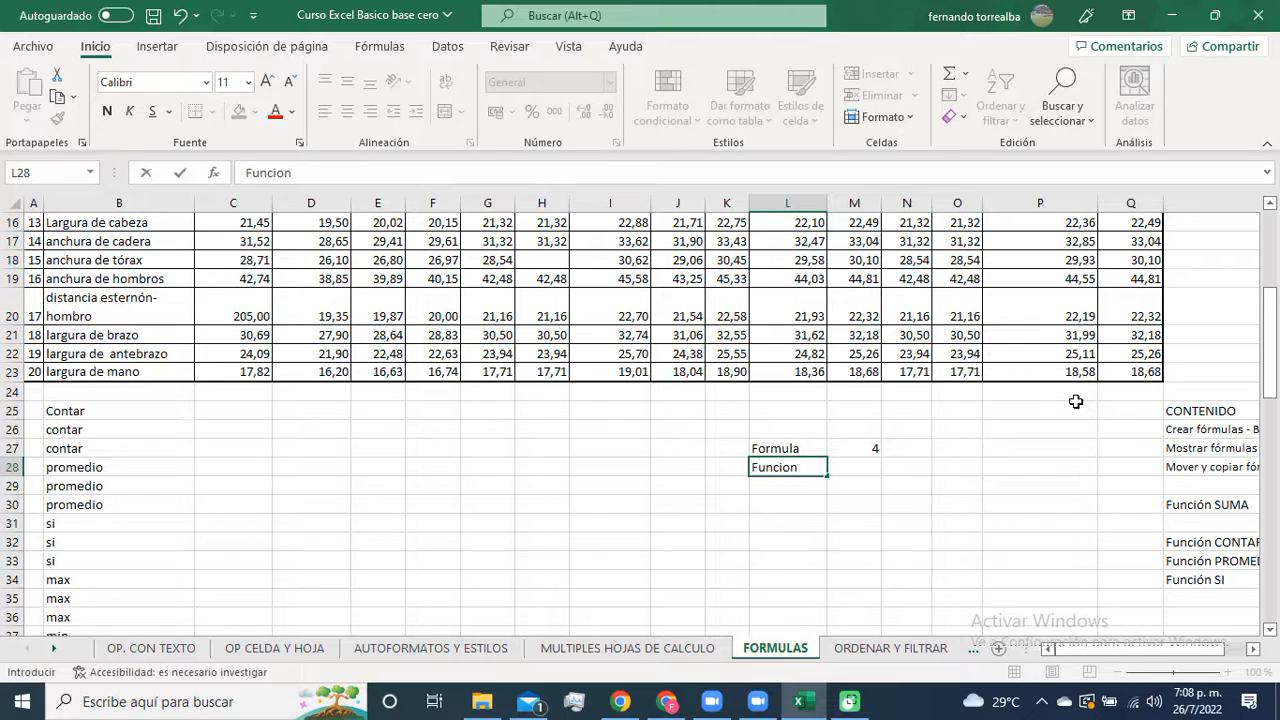
key("Tab")
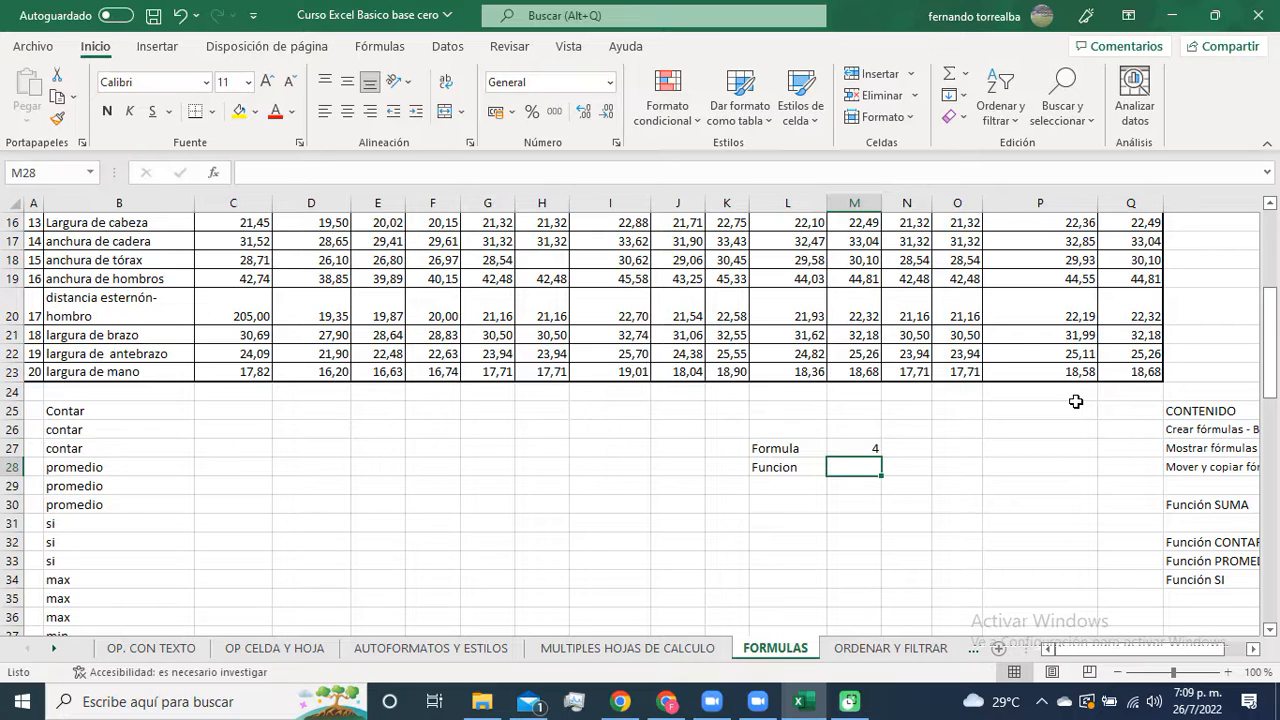
key("Up")
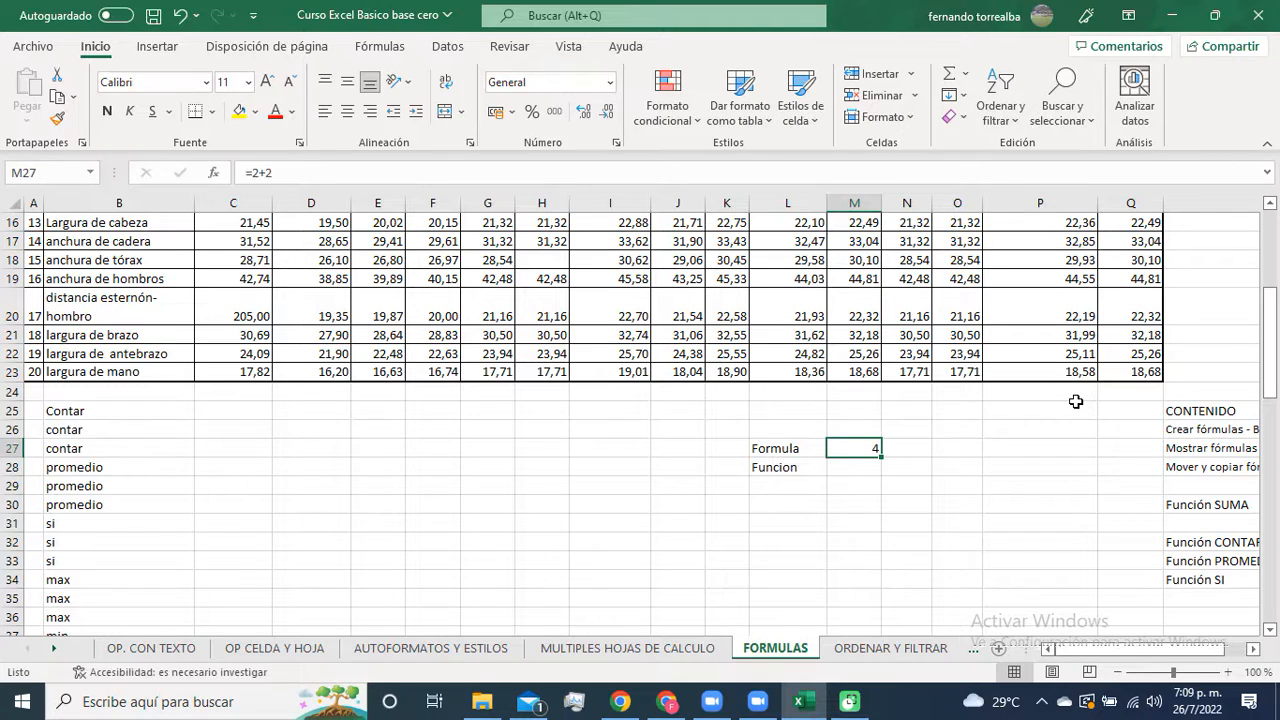
key("Down")
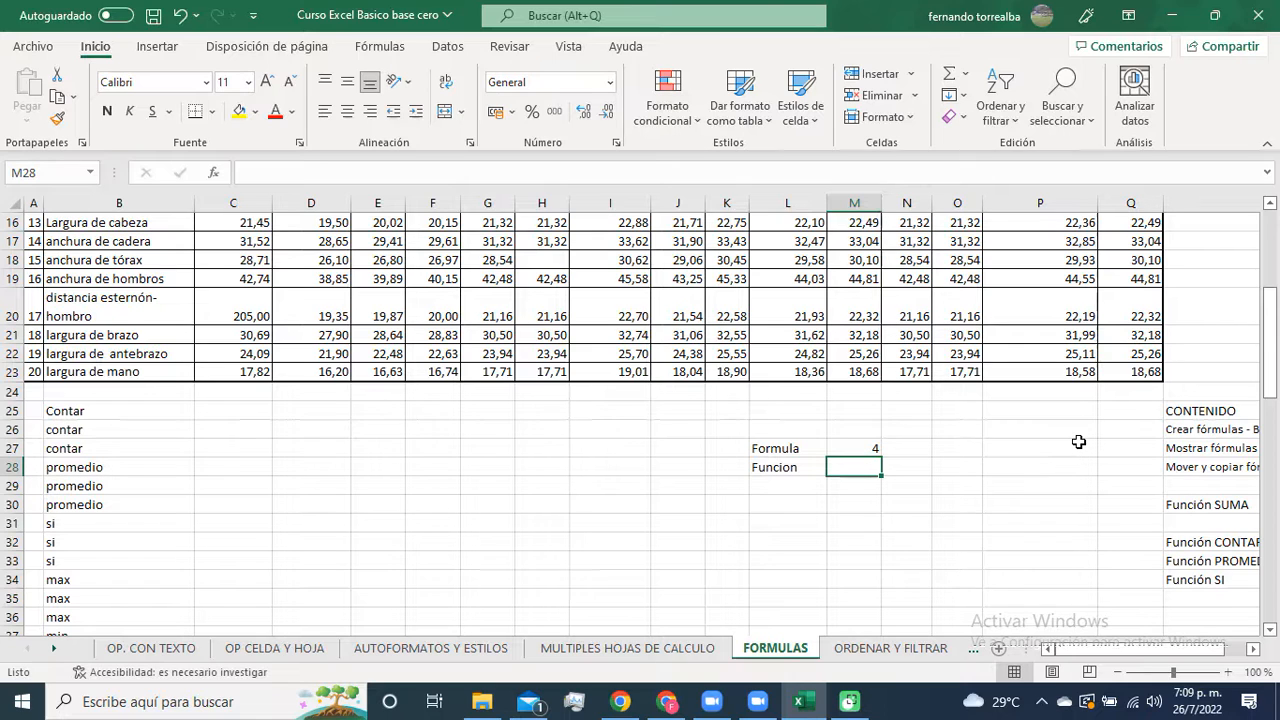
left_click(380, 46)
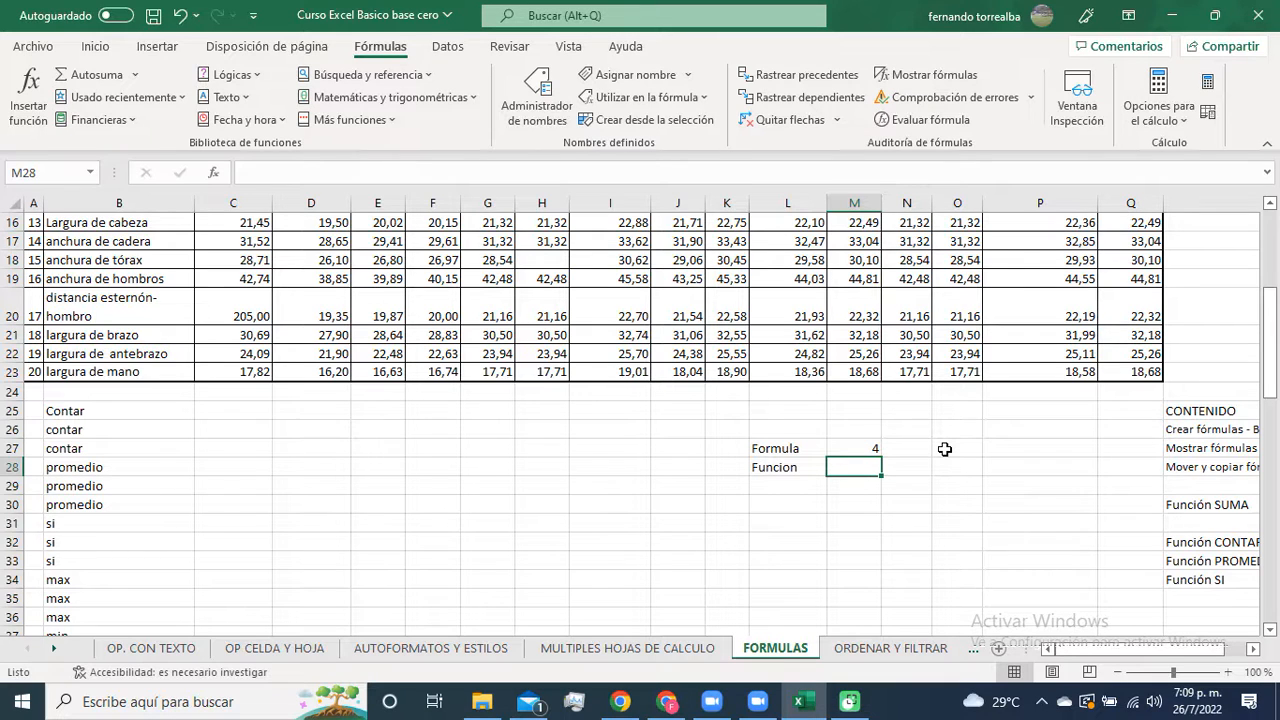
type("cont")
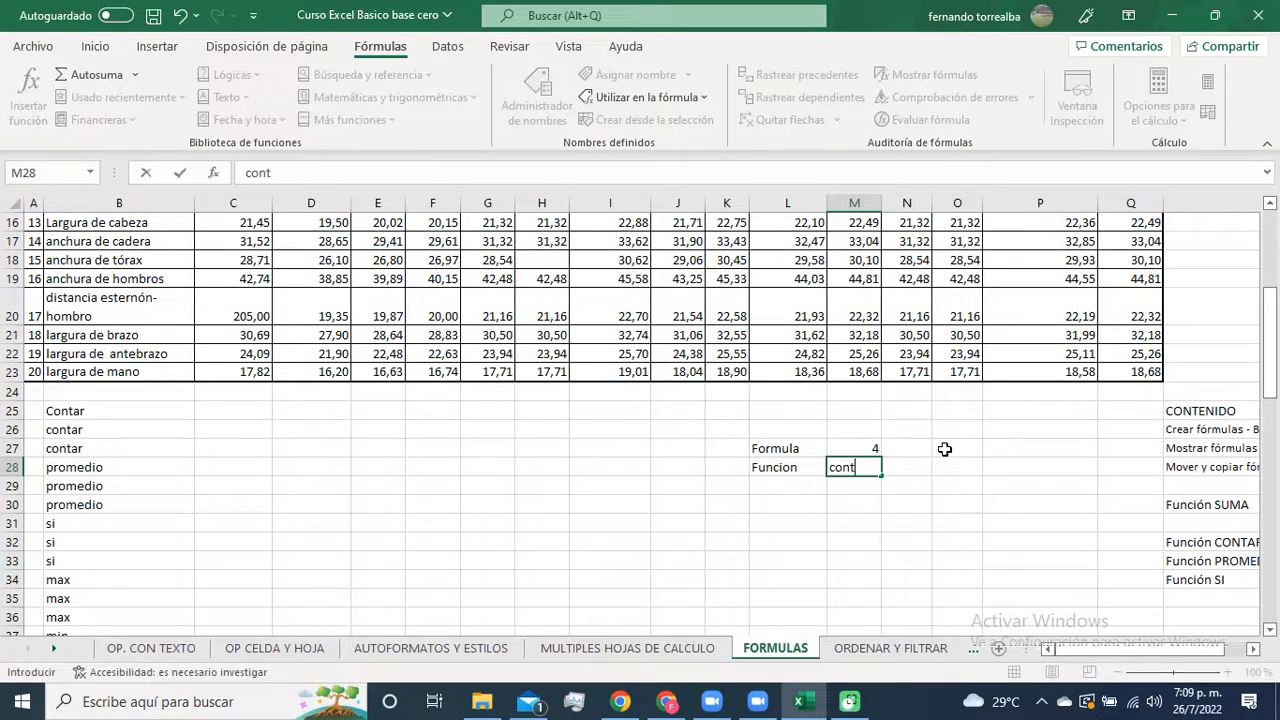
type("ar, promedi")
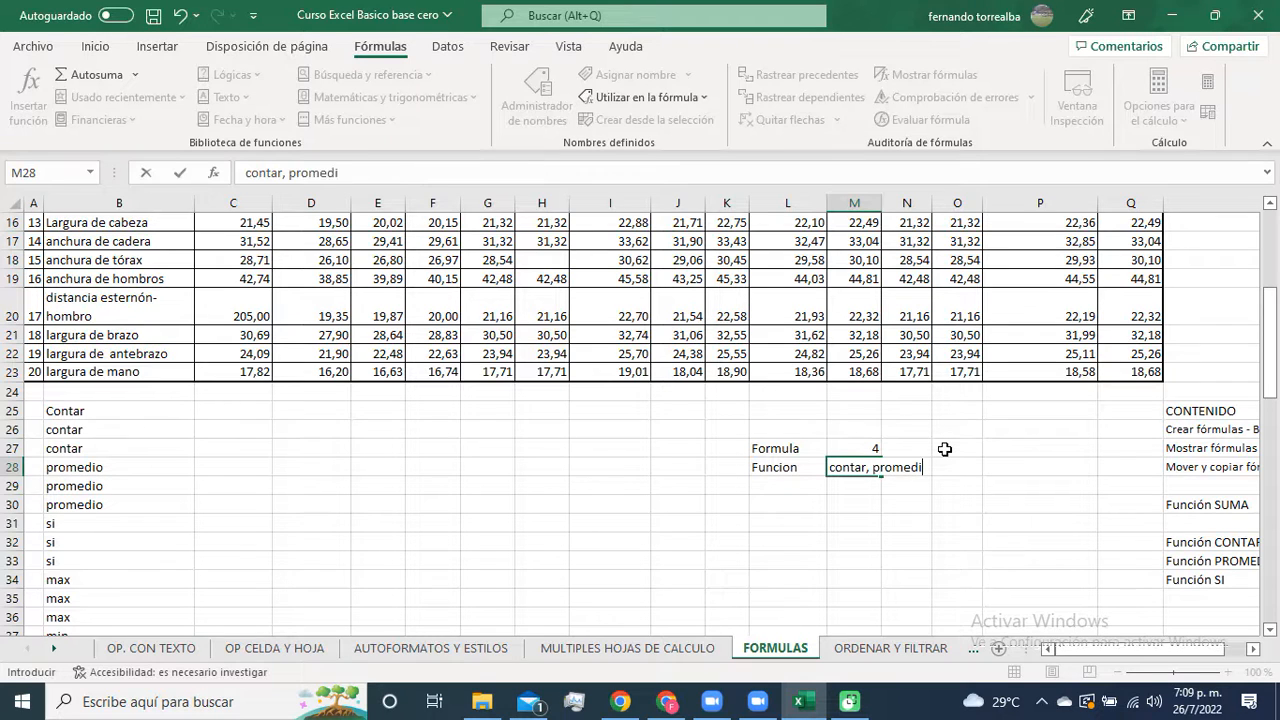
type("o, sumar max")
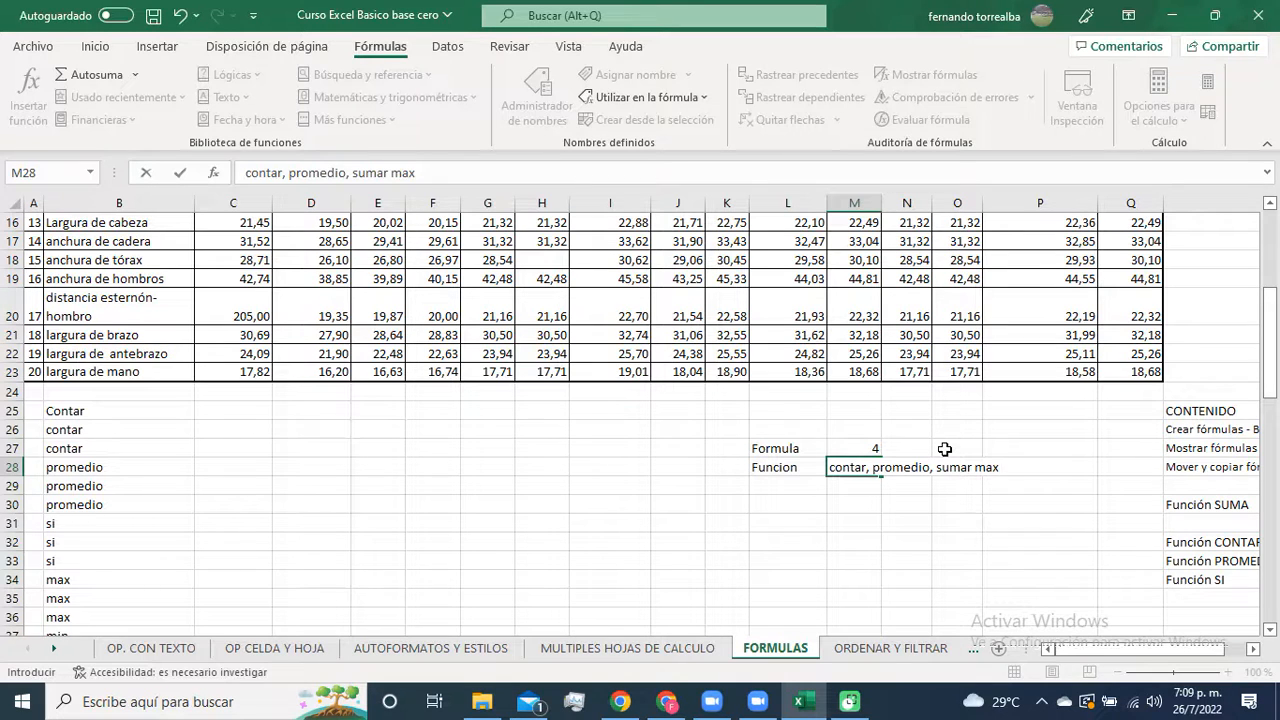
key("Return")
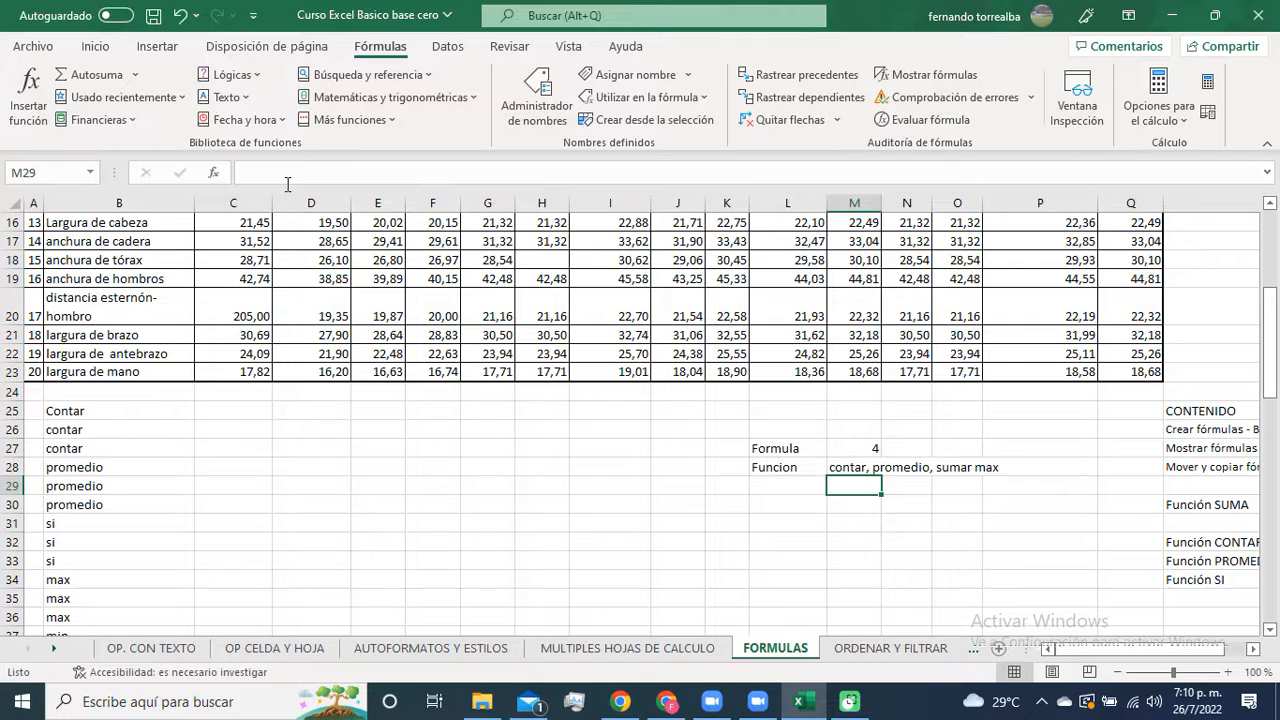
Step: Examine the functions offered under Autosuma, Usado recientemente and Financieras in the function library
left_click(137, 76)
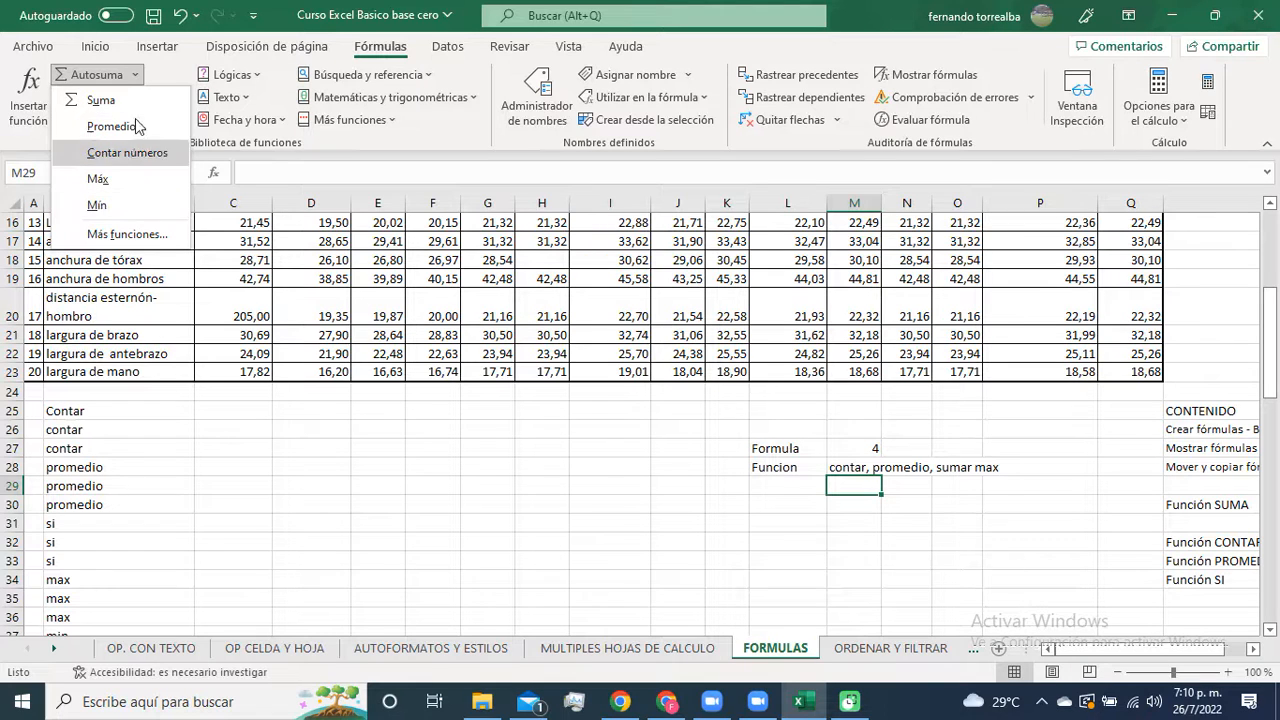
left_click(135, 75)
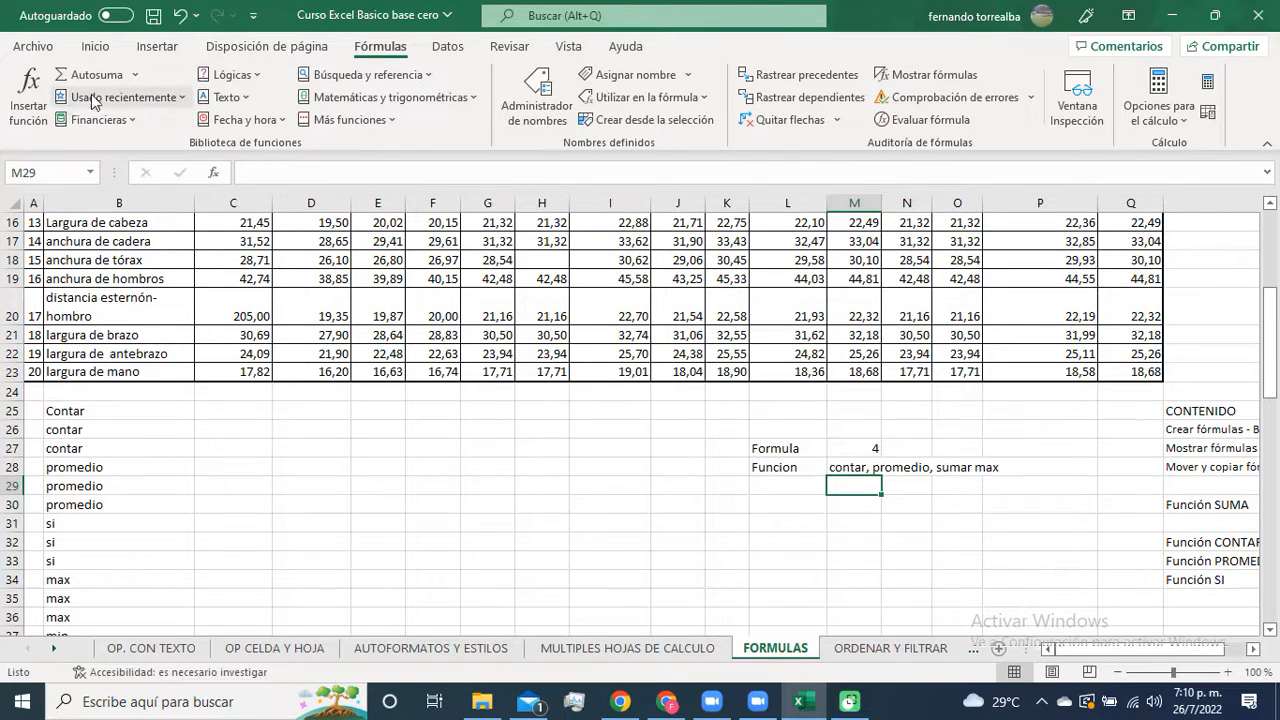
left_click(184, 104)
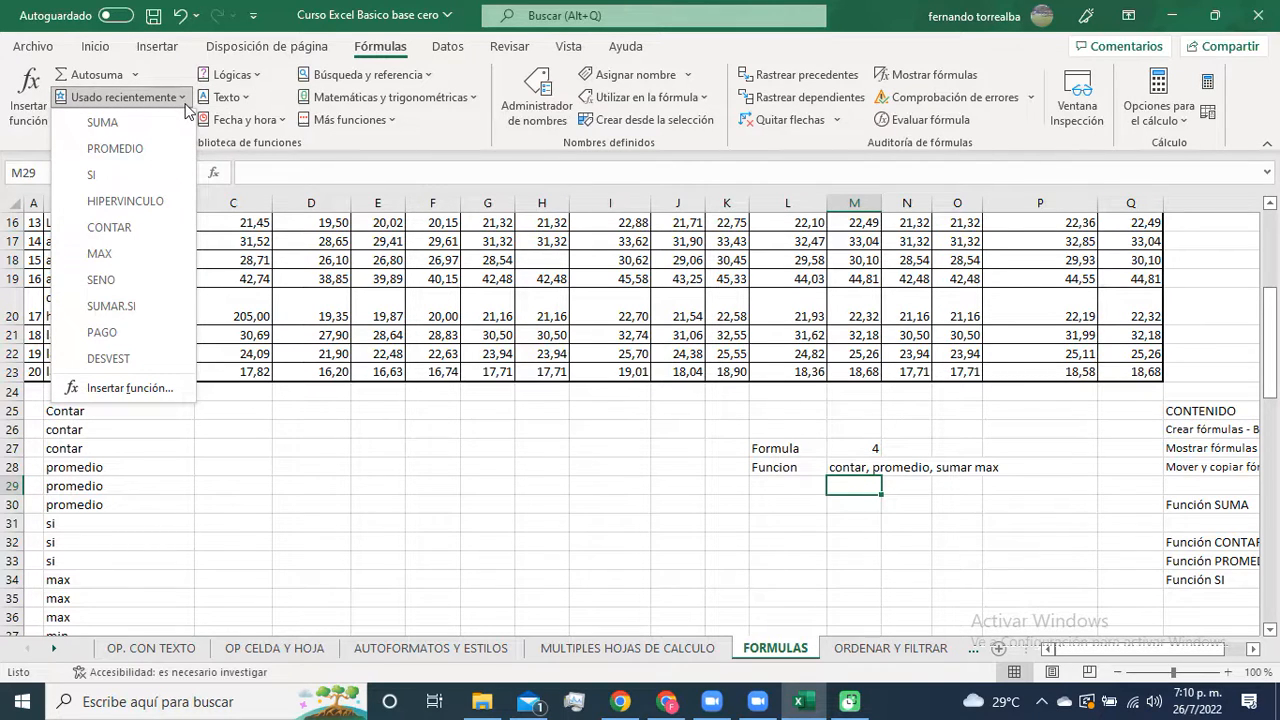
left_click(185, 104)
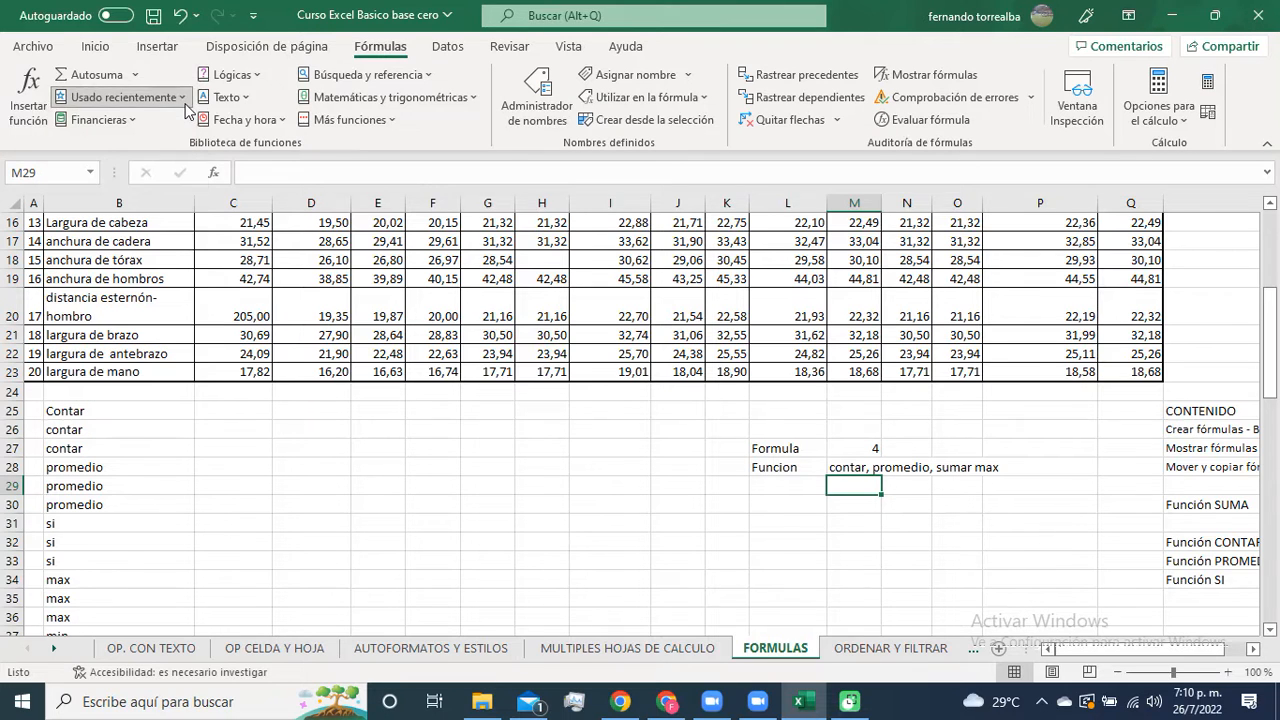
left_click(135, 121)
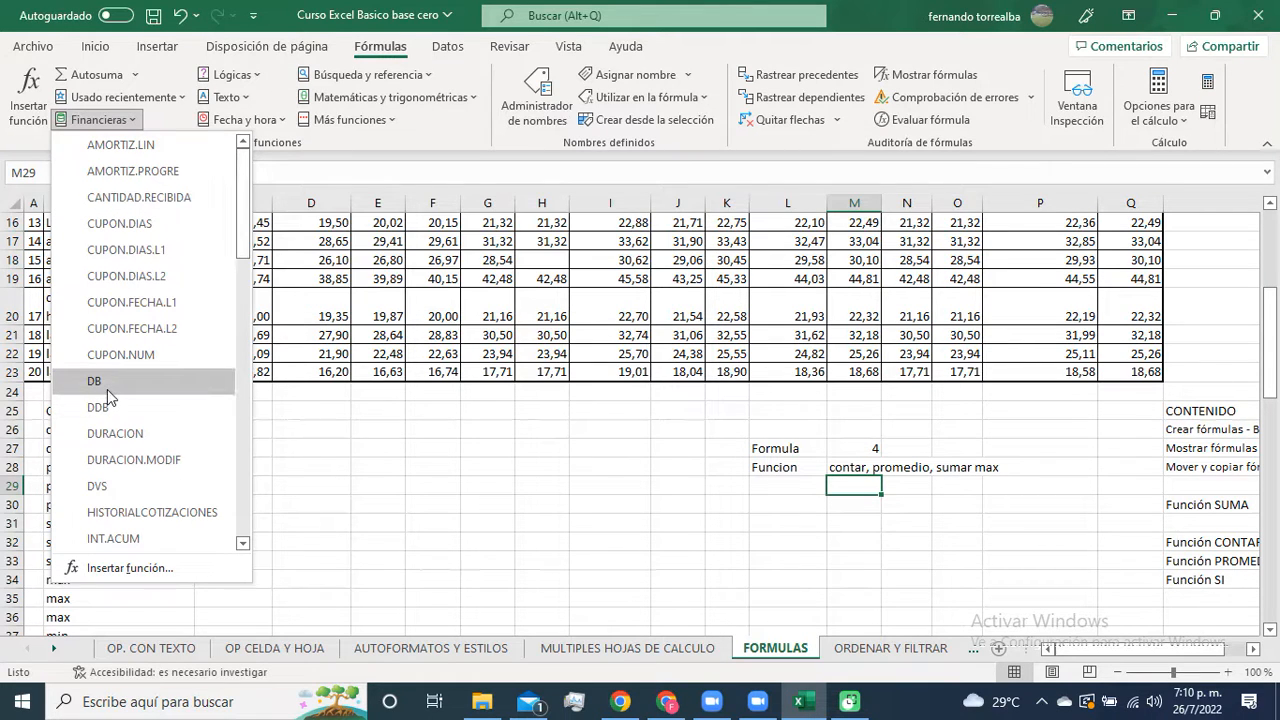
mouse_move(107, 389)
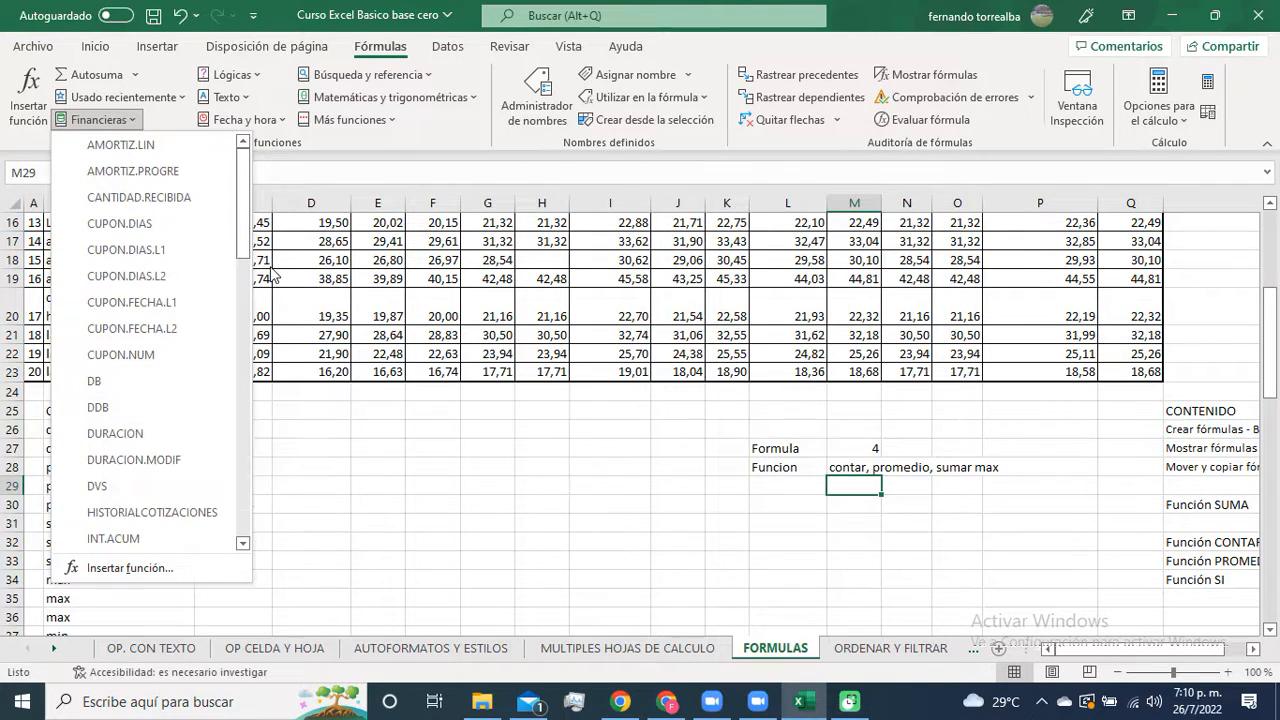
Step: Examine the functions offered in the Lógicas and Texto categories of the function library
left_click(259, 76)
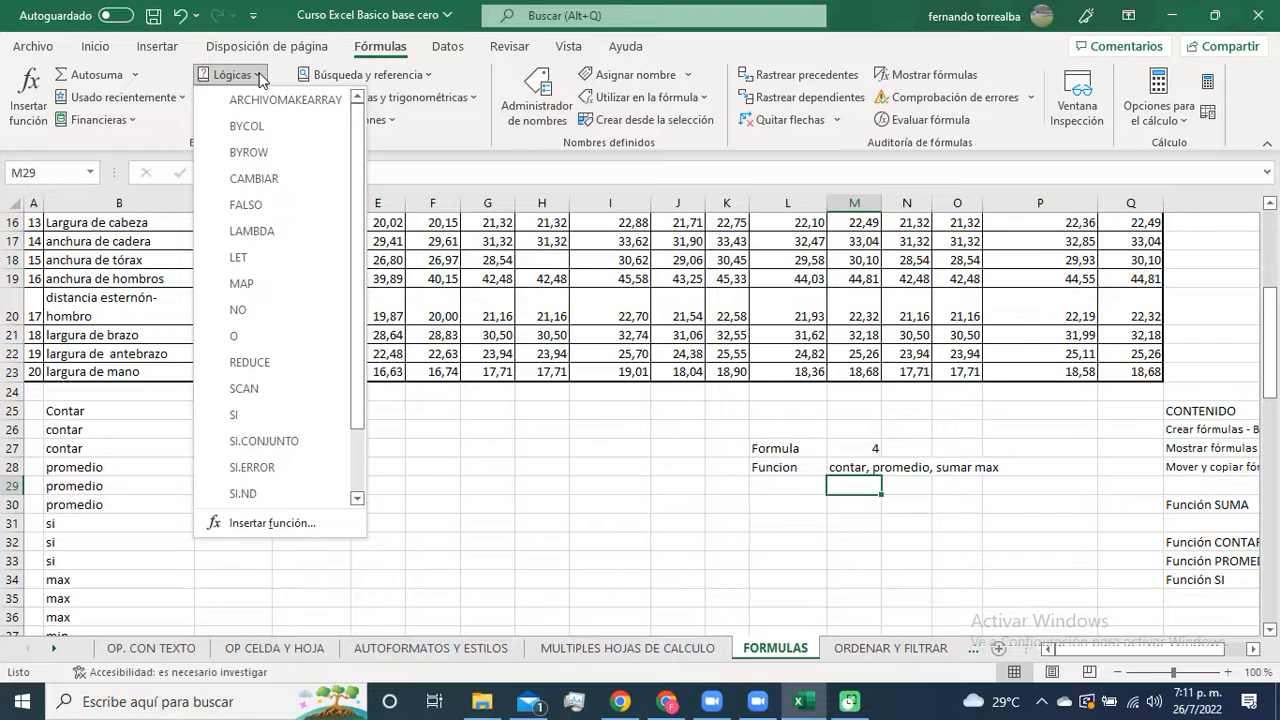
left_click(259, 77)
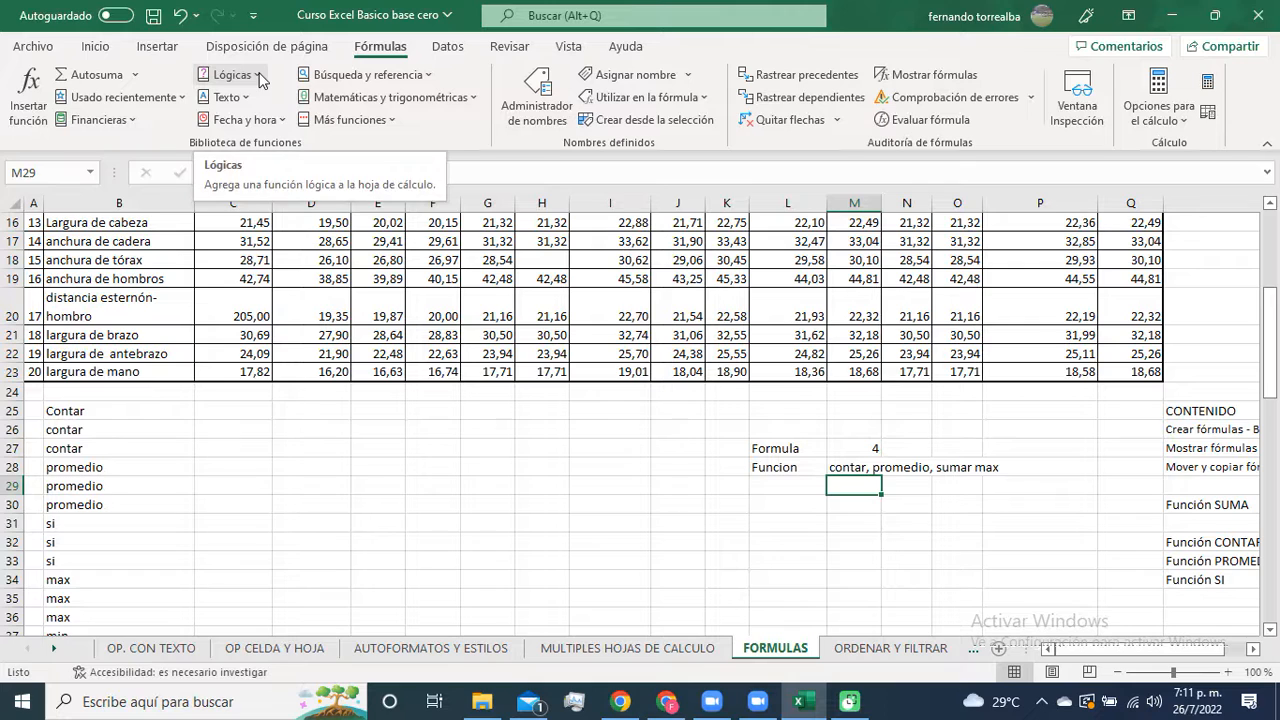
left_click(245, 98)
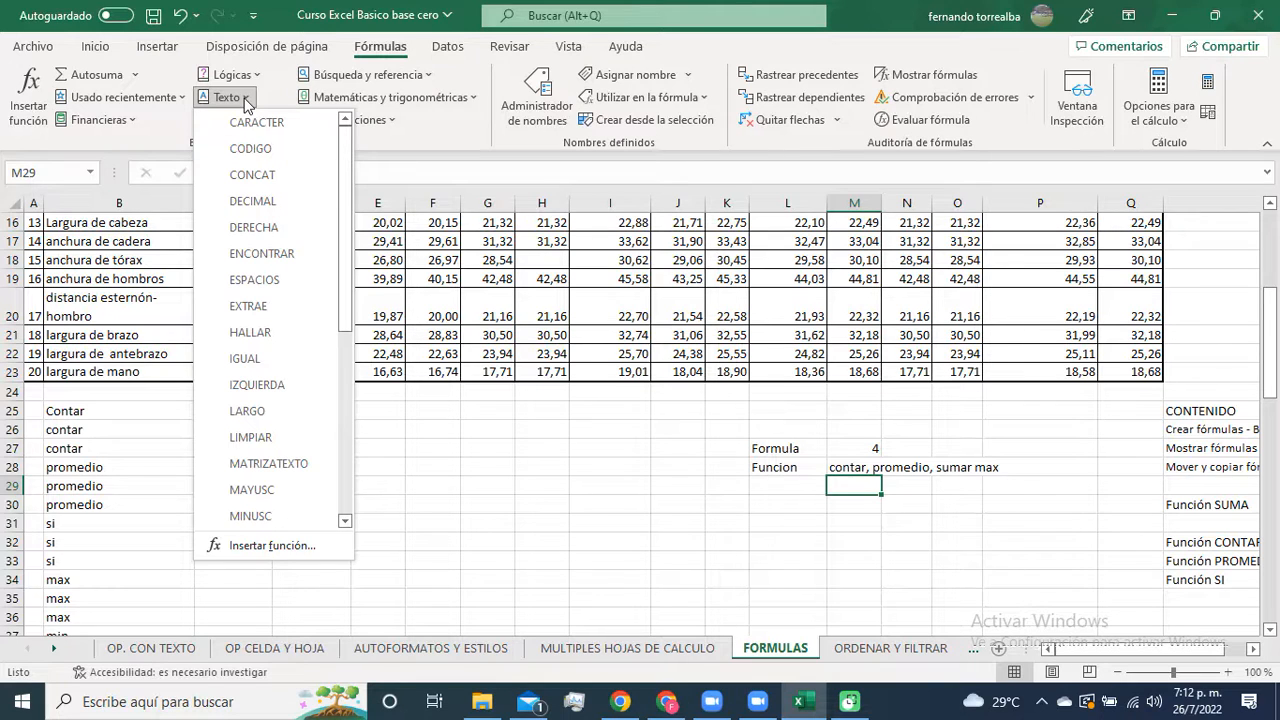
left_click(95, 47)
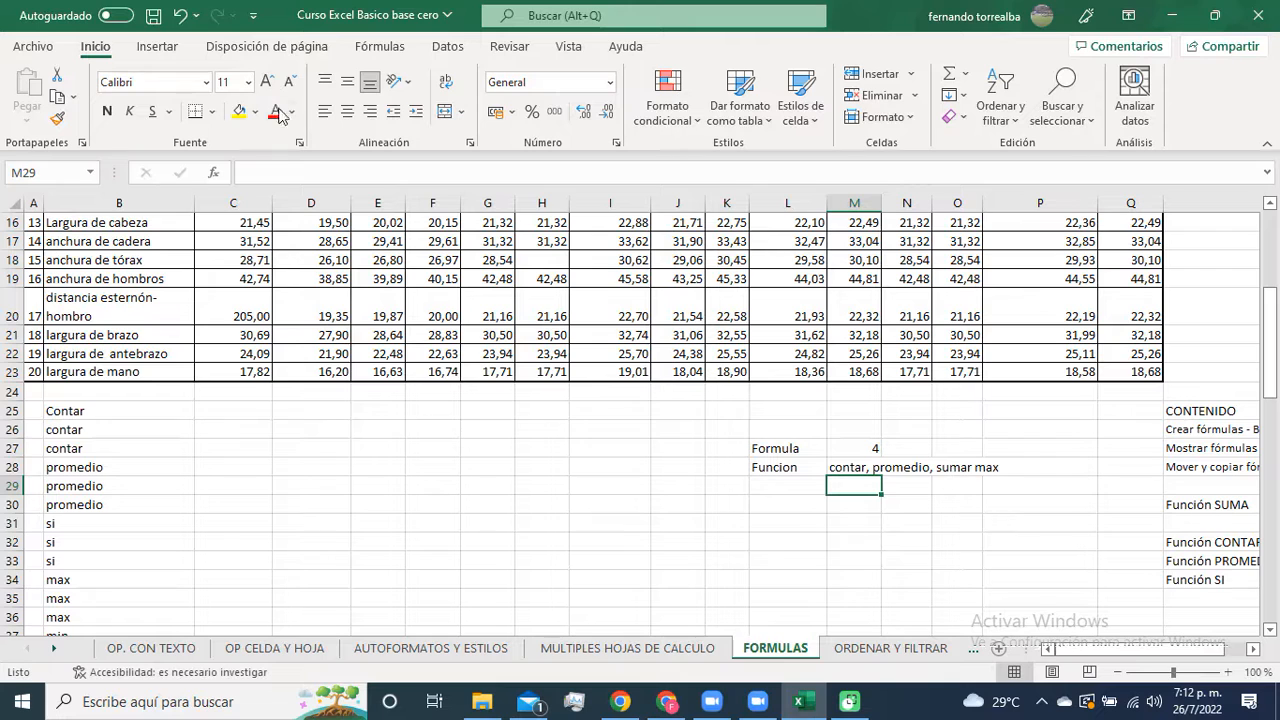
left_click(378, 47)
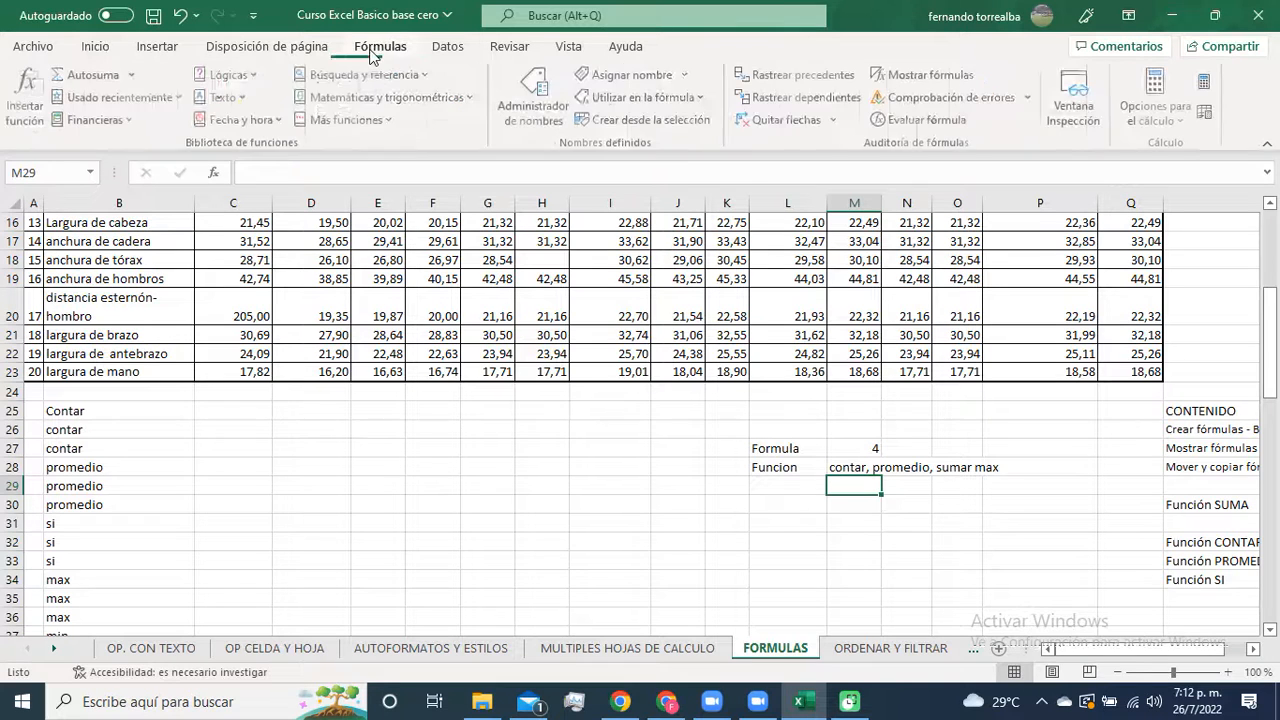
left_click(248, 97)
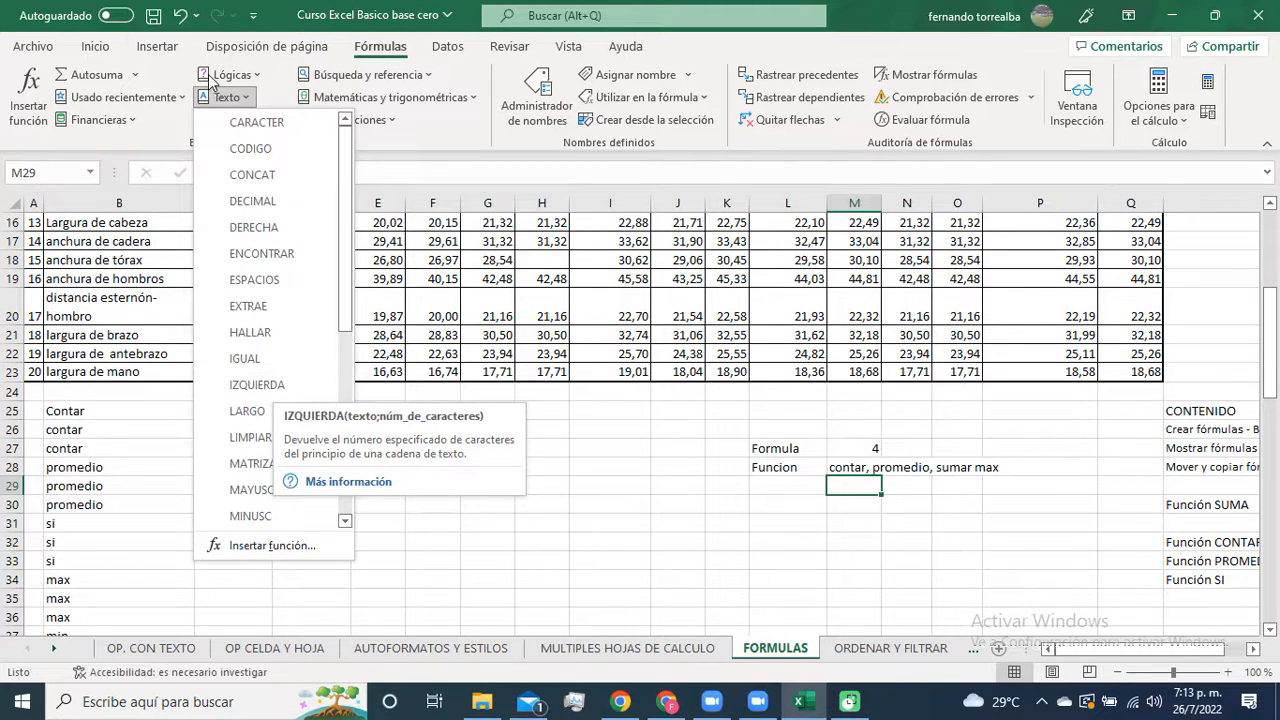
left_click(248, 100)
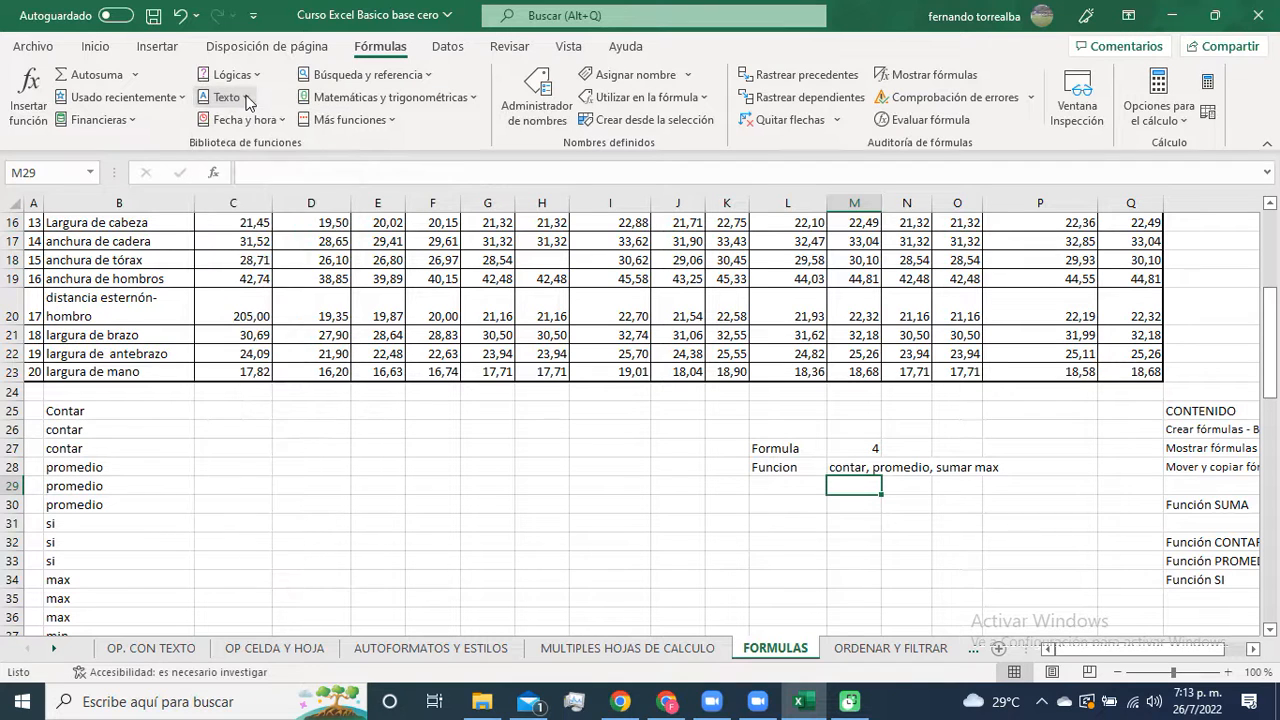
Step: Examine the functions offered in the Fecha y hora and Búsqueda y referencia categories
left_click(286, 120)
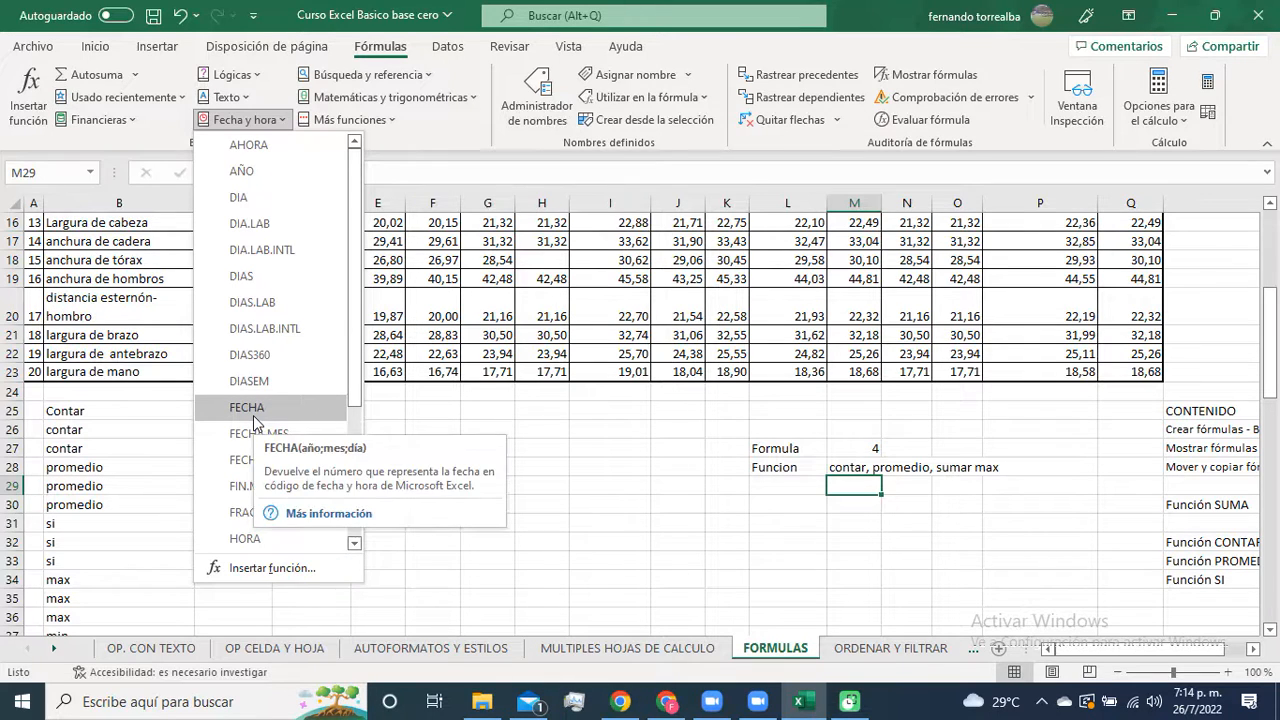
left_click(290, 120)
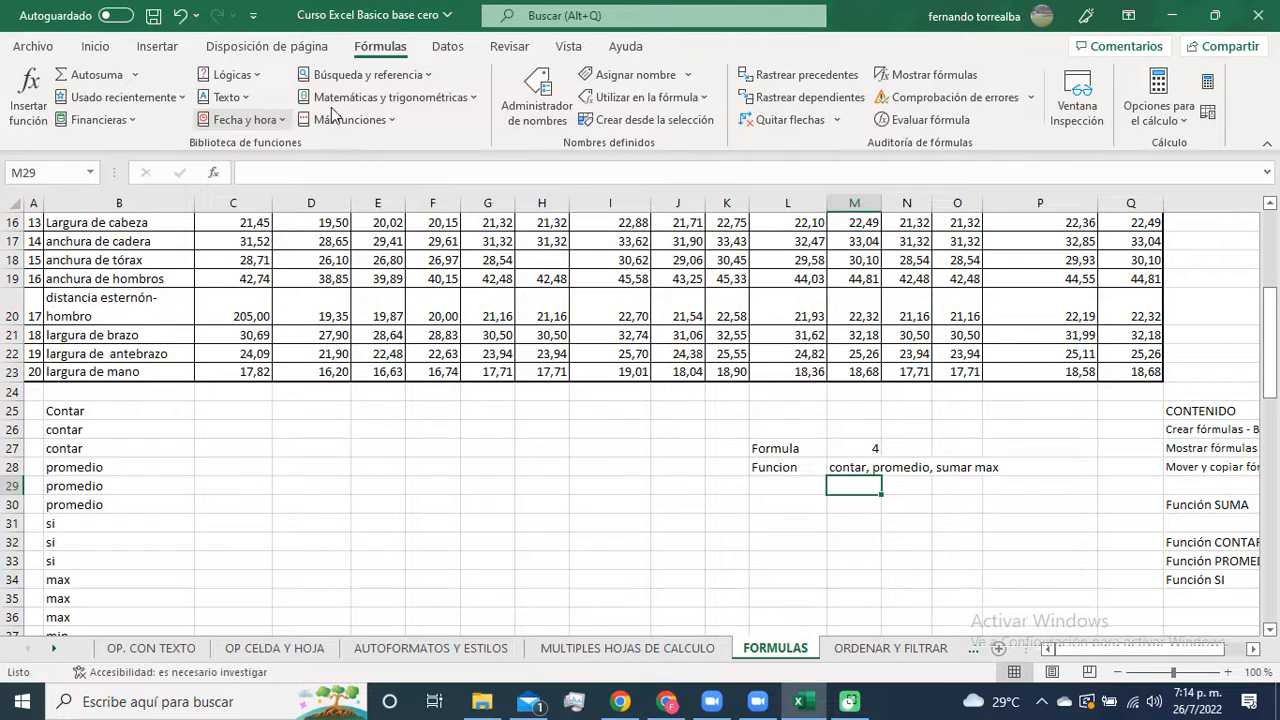
left_click(430, 76)
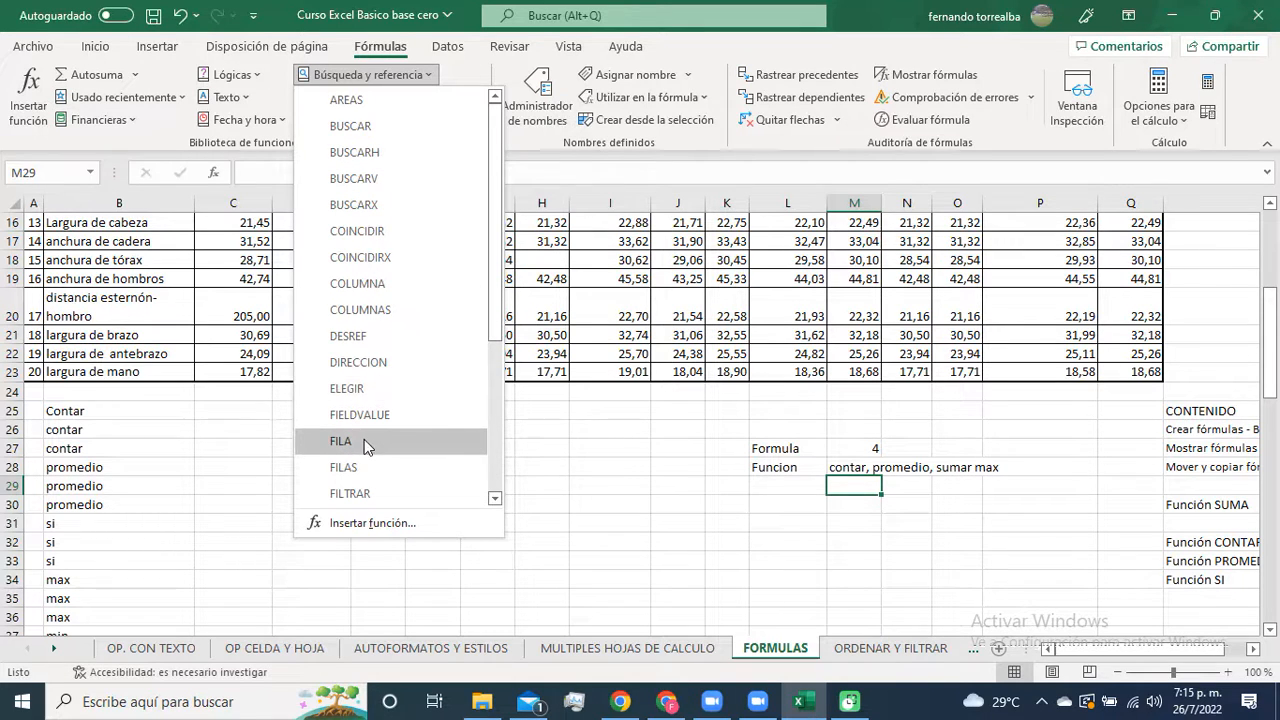
Step: Examine the functions offered in the Matemáticas y trigonométricas category of the function library
left_click(433, 74)
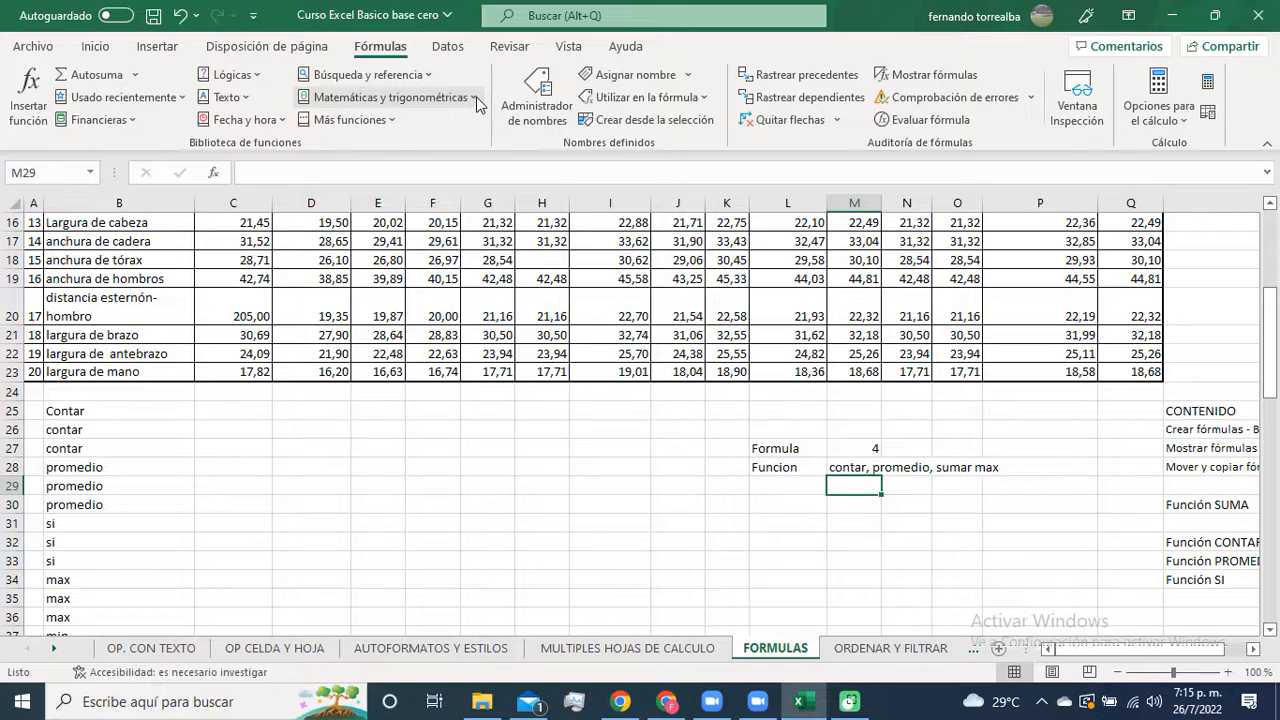
left_click(476, 97)
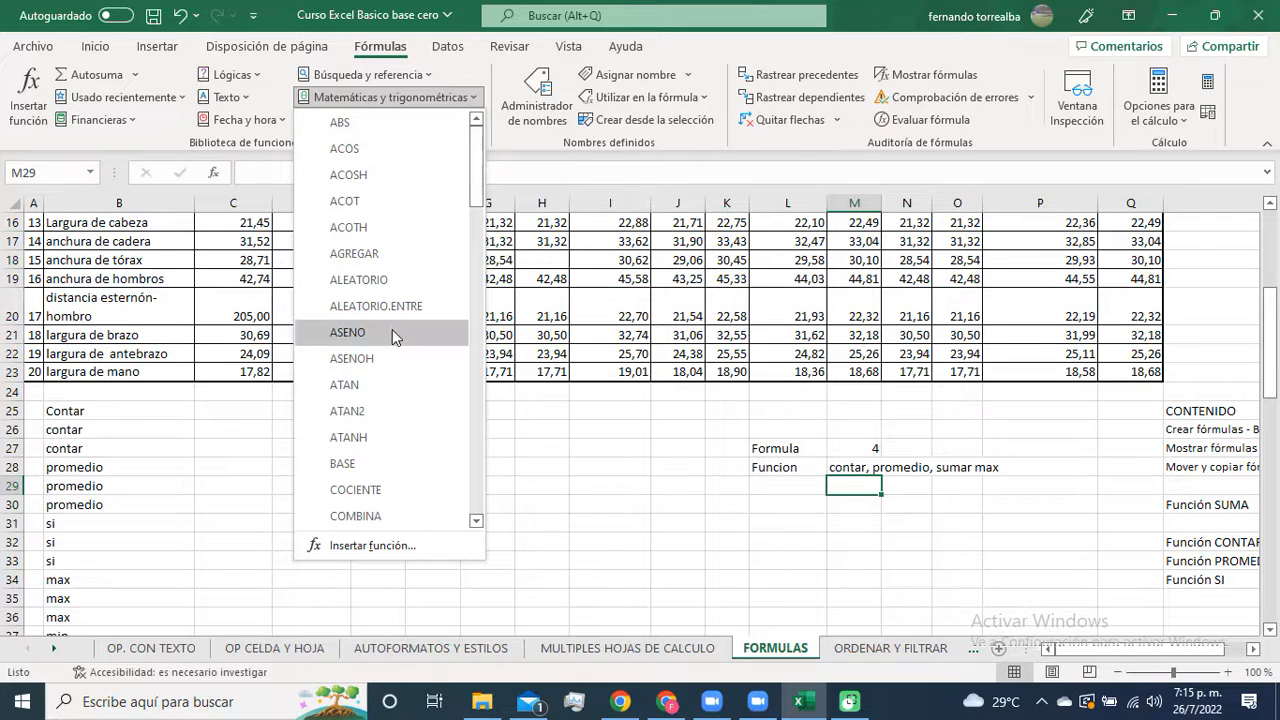
scroll(397, 335, "down", 3)
scroll(397, 335, "down", 6)
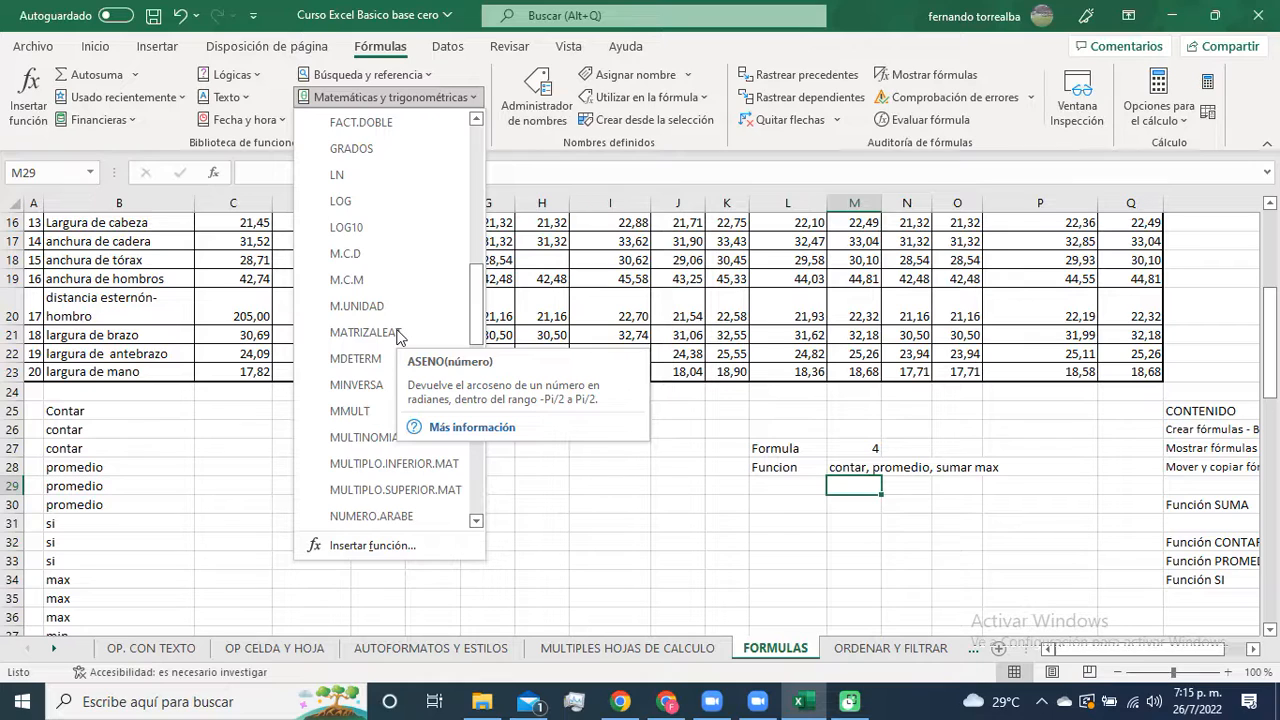
scroll(397, 335, "down", 3)
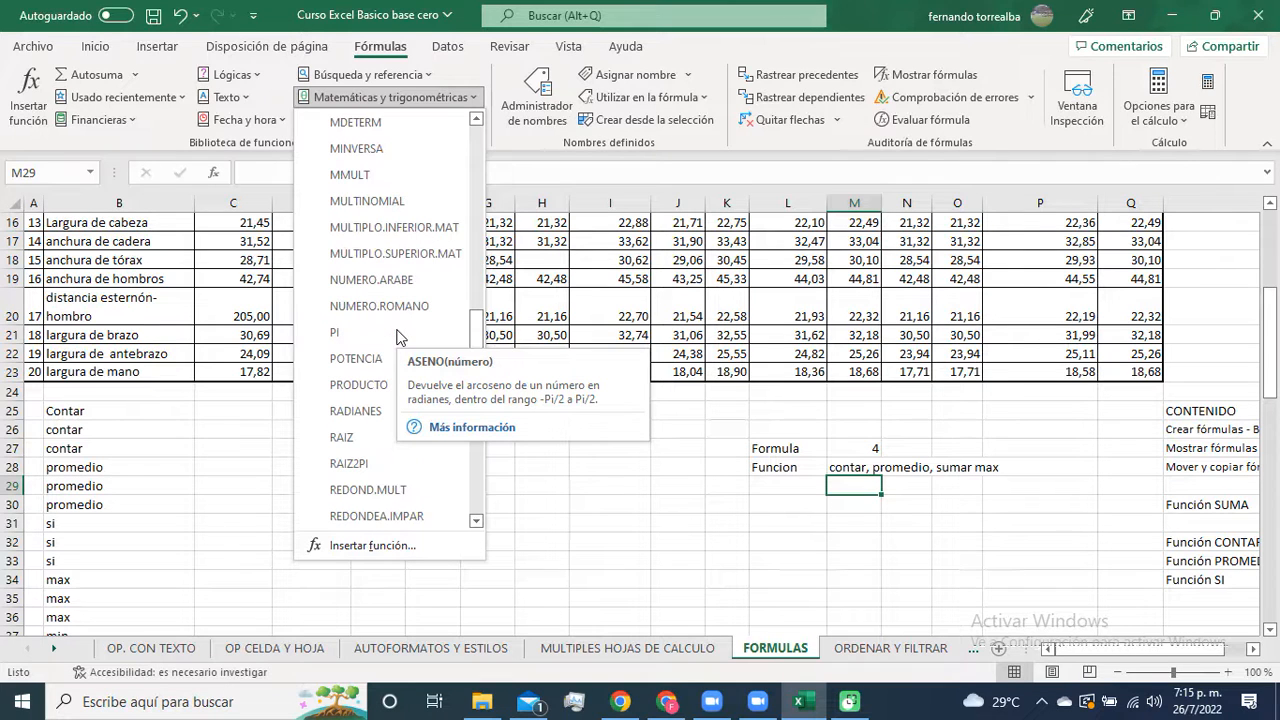
left_click(476, 104)
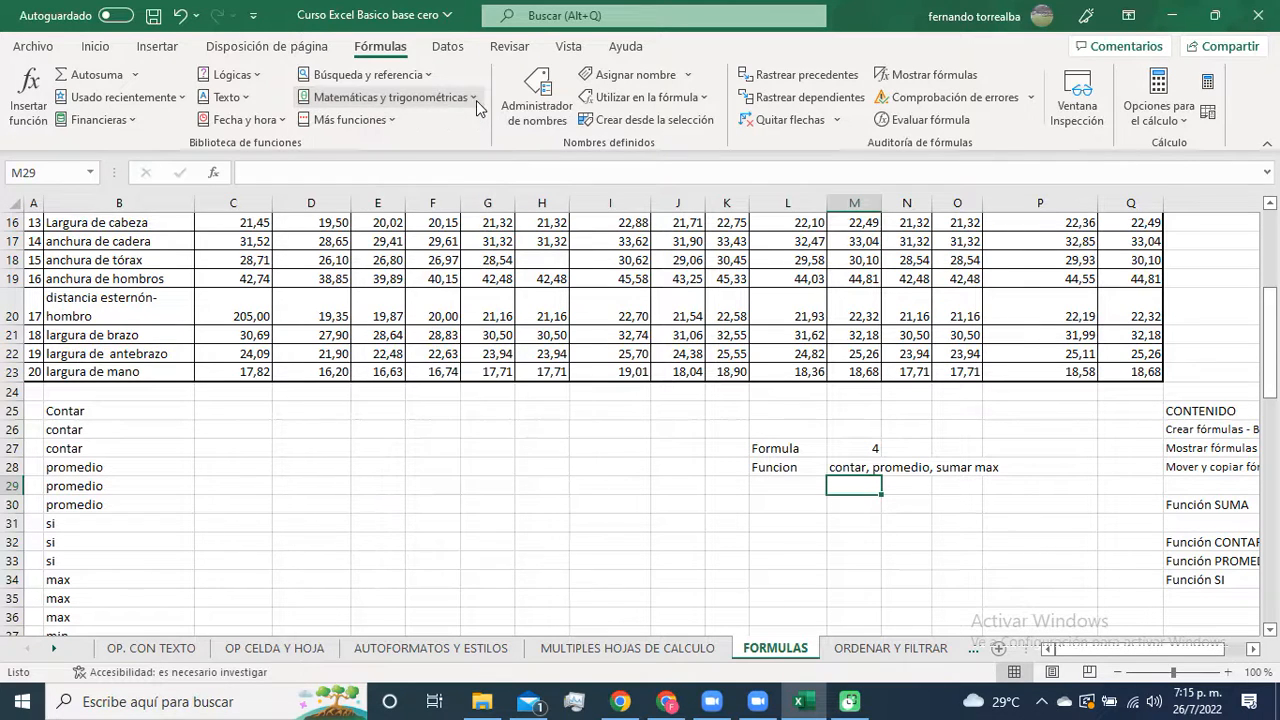
Step: Examine the additional categories grouped under Más funciones, including the start of the Estadísticas list
left_click(396, 124)
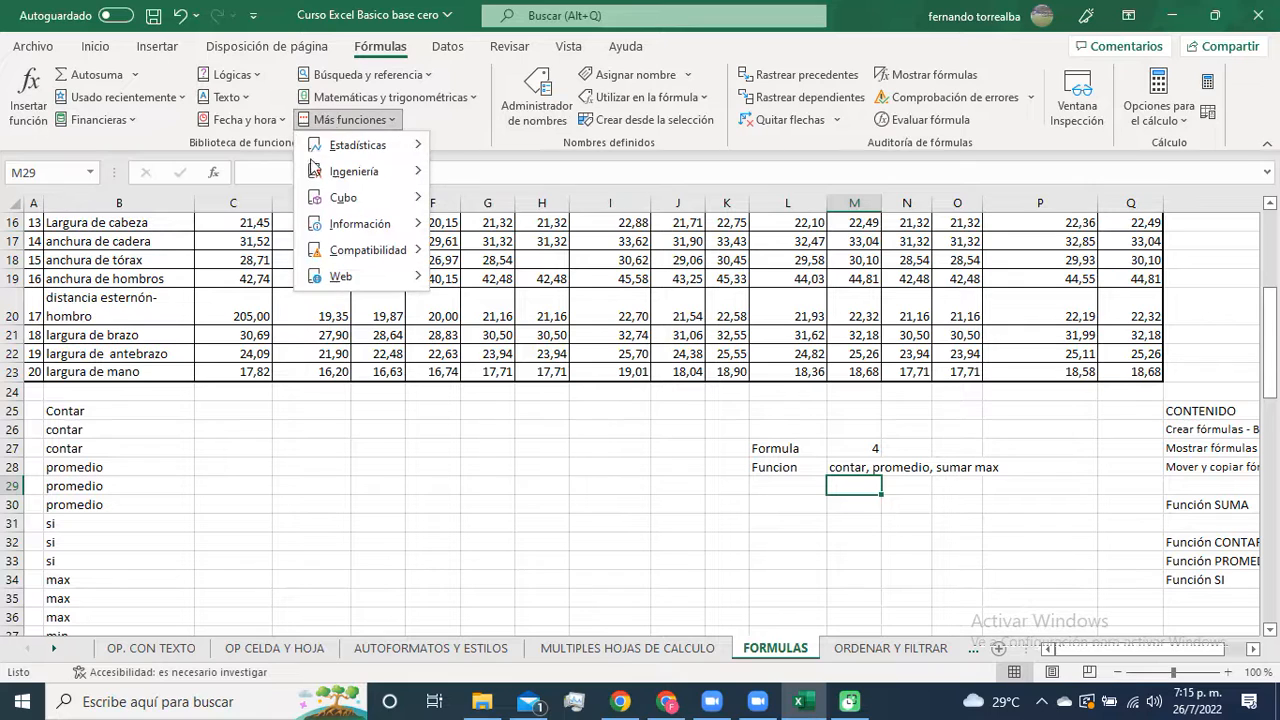
mouse_move(371, 157)
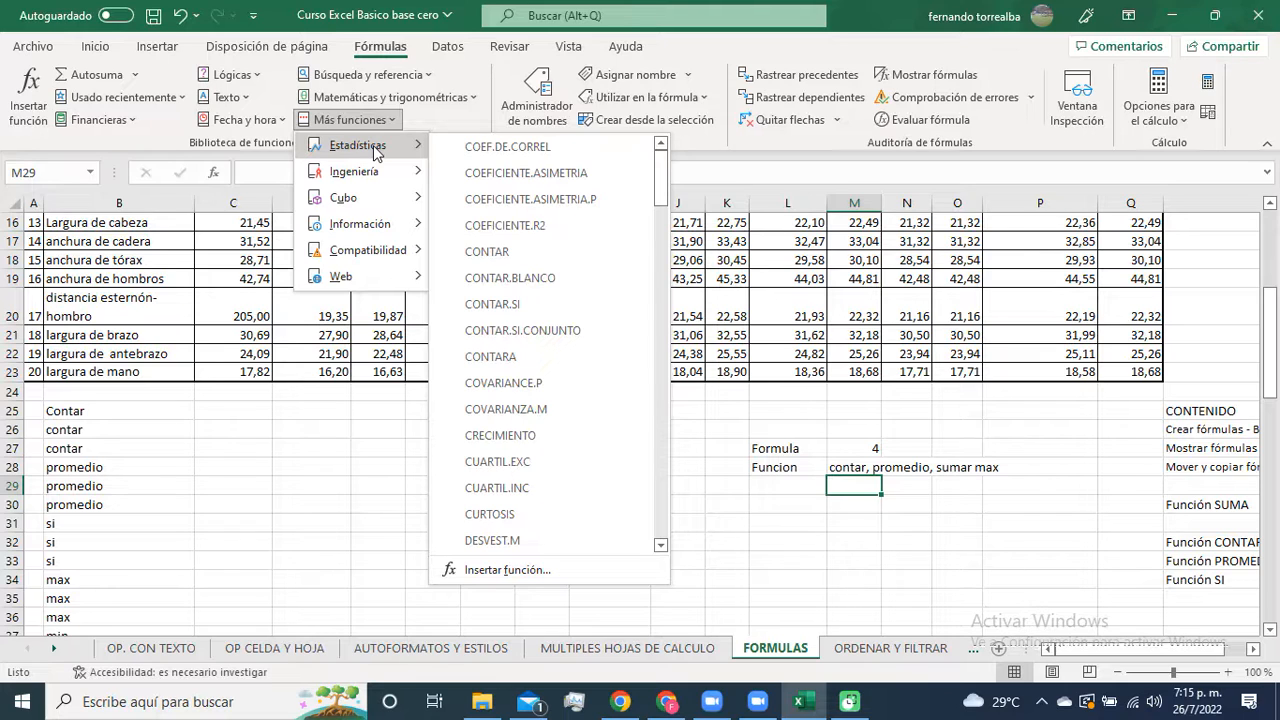
key("Escape")
key("Escape")
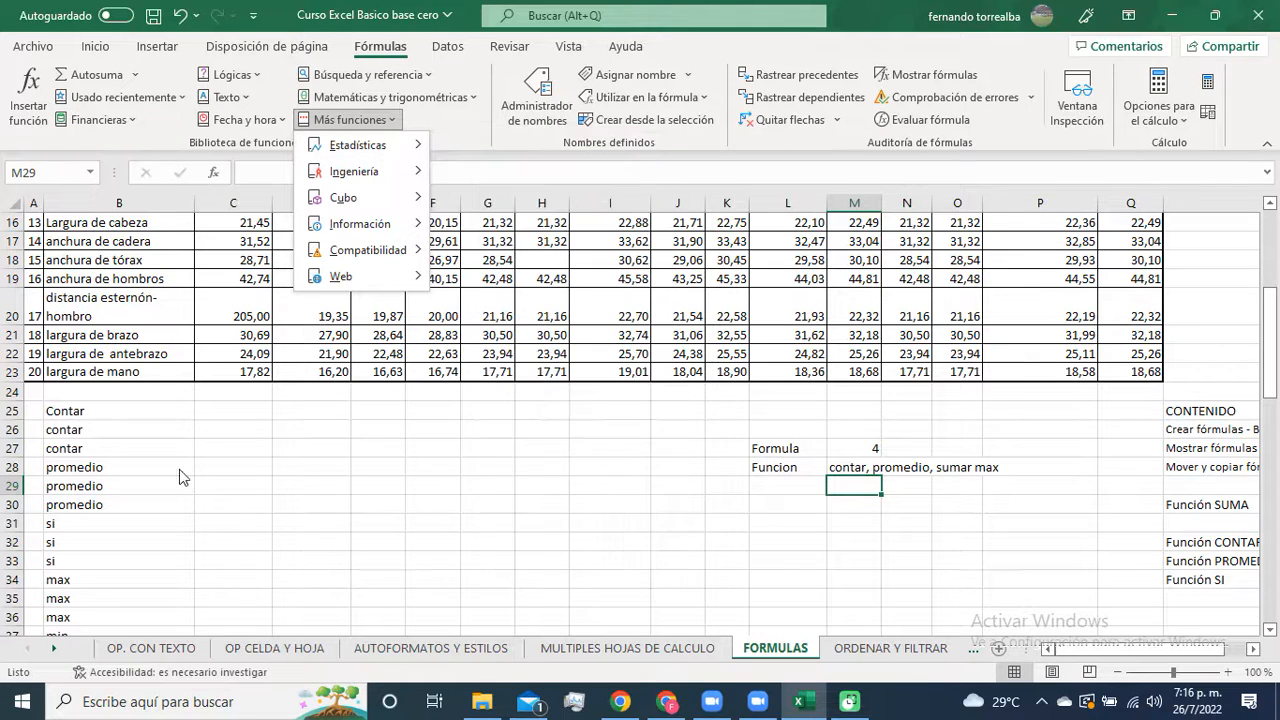
Step: Point out the practice labels contar, promedio and si in column B below the measurement table
left_click(102, 427)
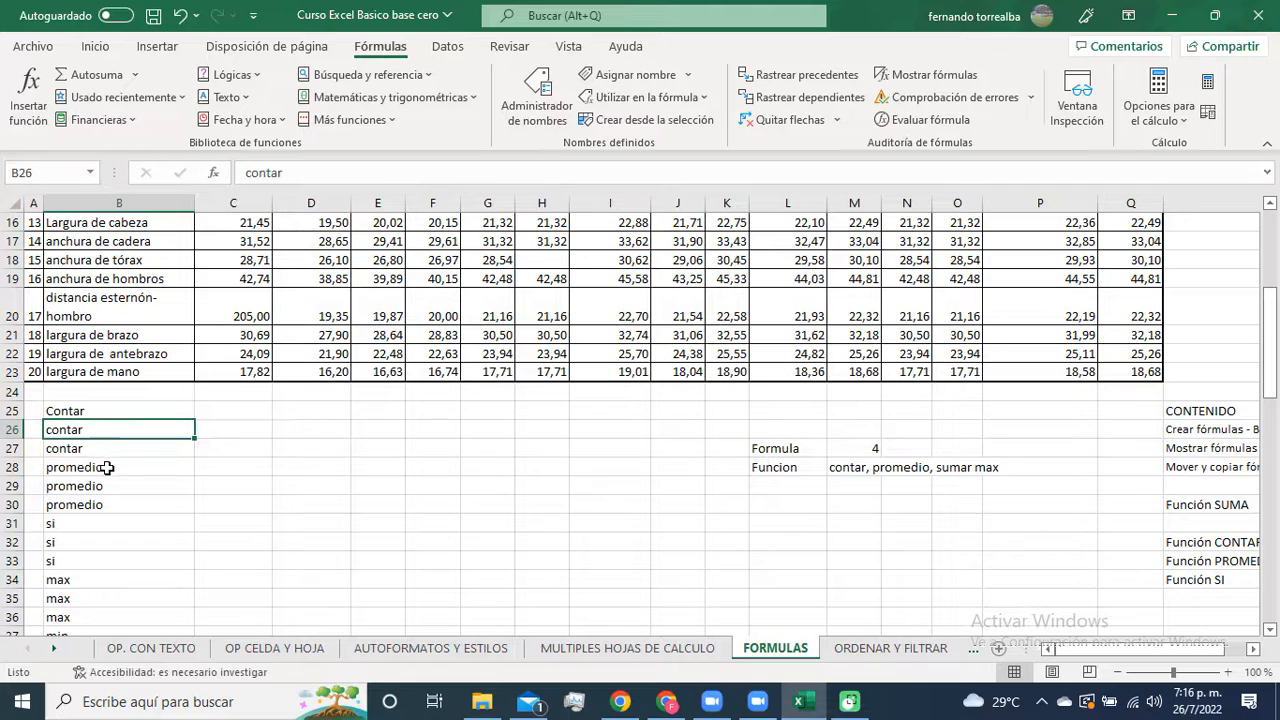
left_click(112, 467)
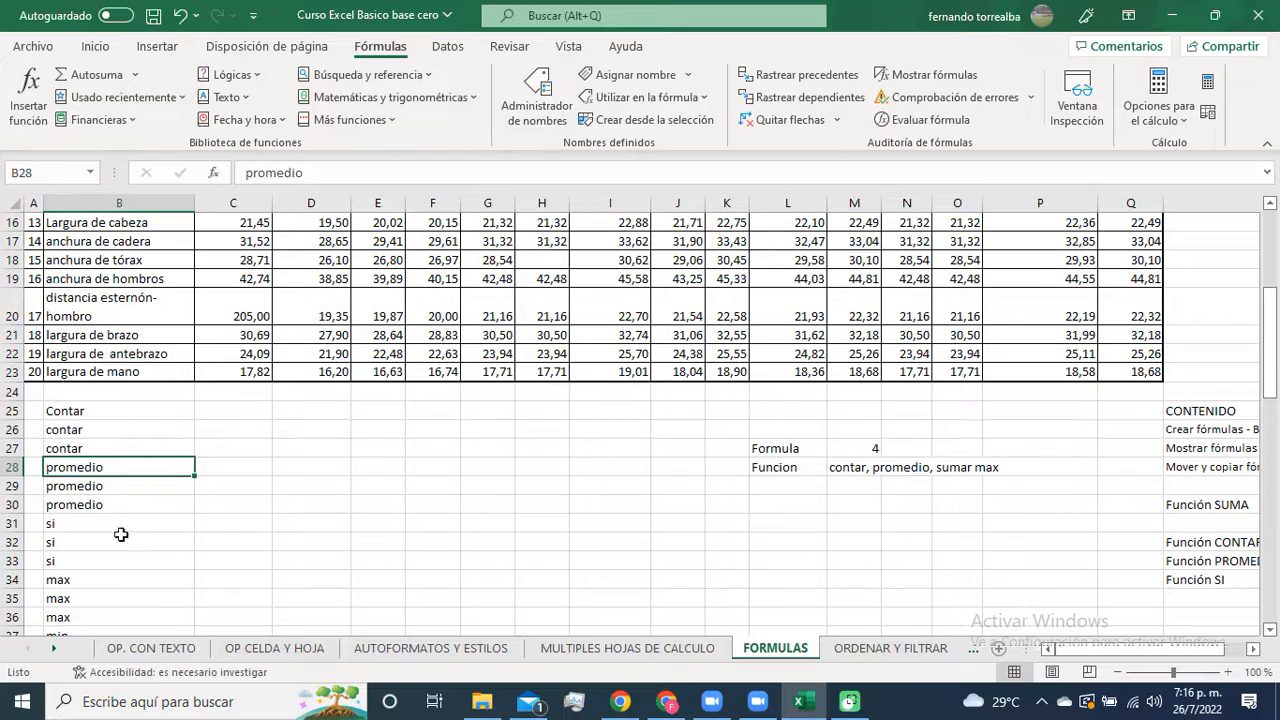
left_click(77, 523)
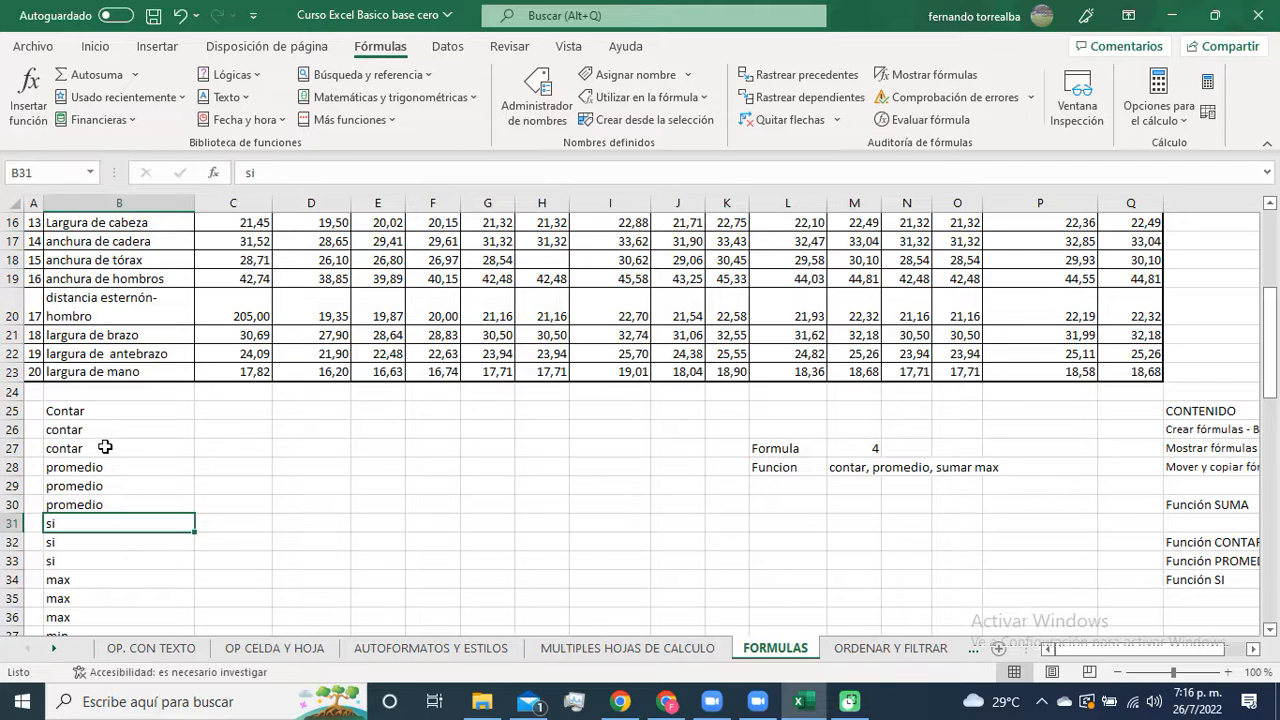
Step: Examine the statistical functions in the Estadísticas list, from the CONTAR family through MAX, MEDIANA and MIN
left_click(390, 122)
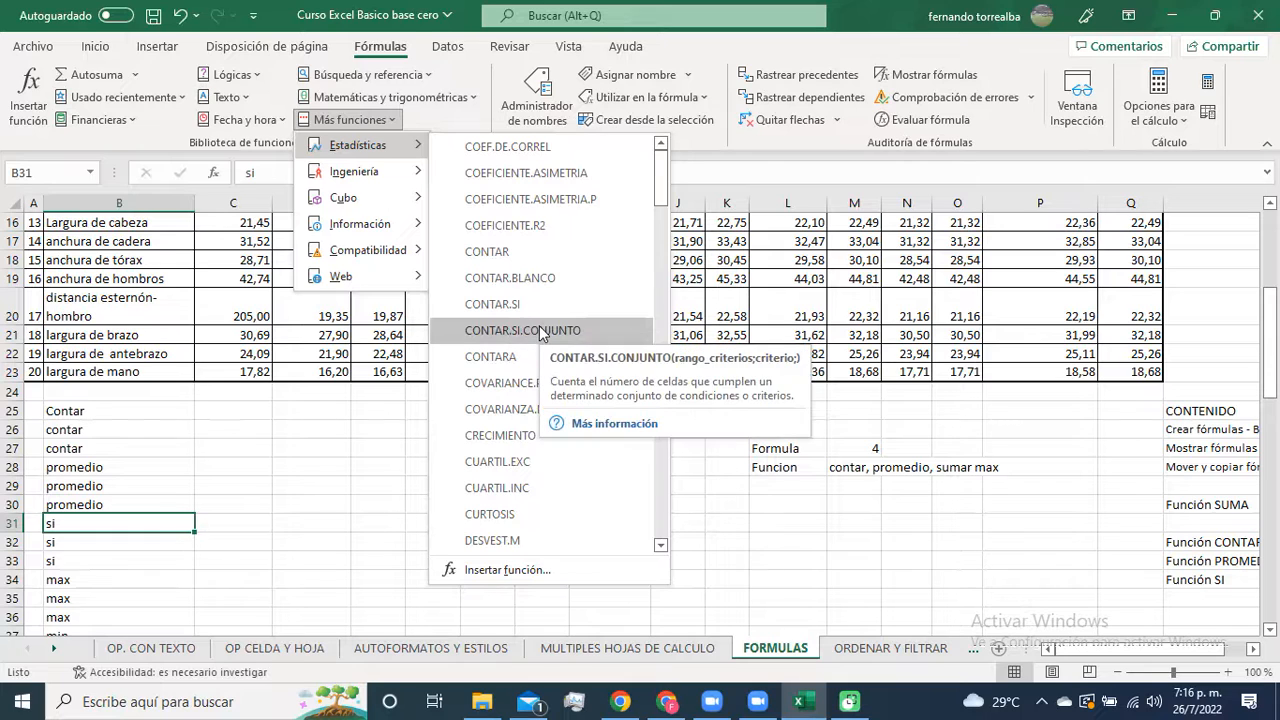
scroll(540, 333, "down", 12)
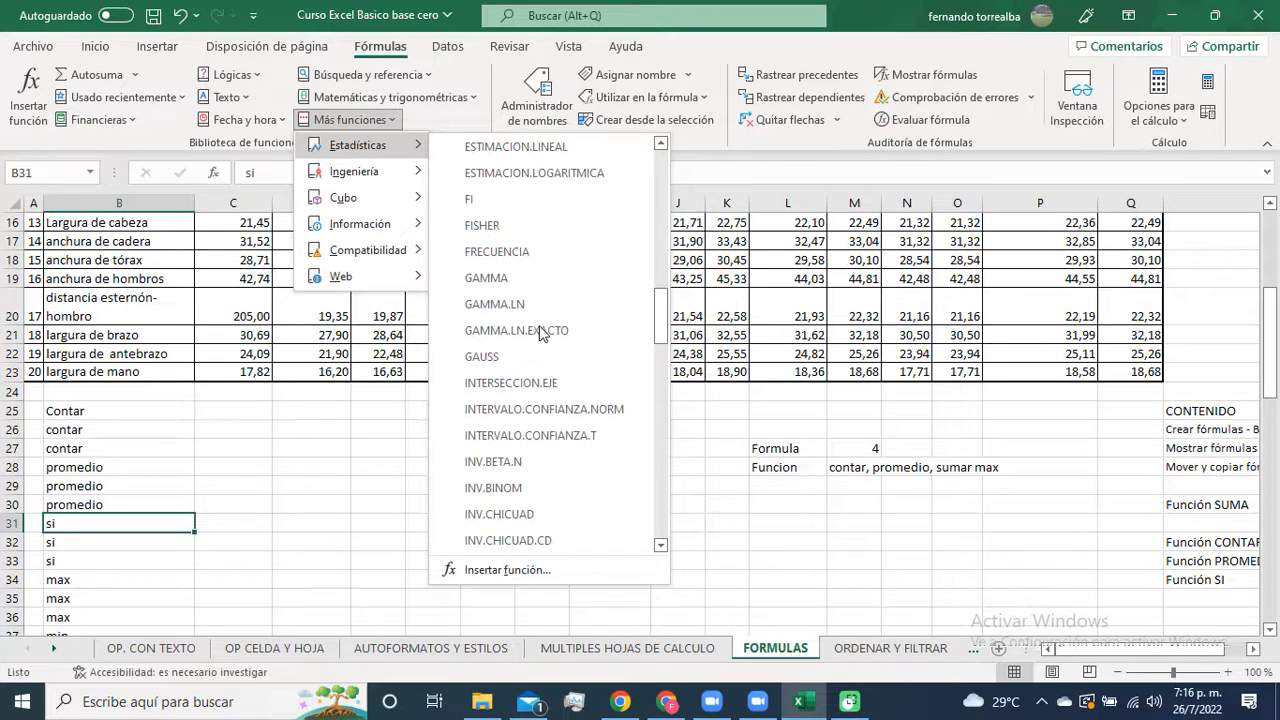
scroll(540, 333, "down", 8)
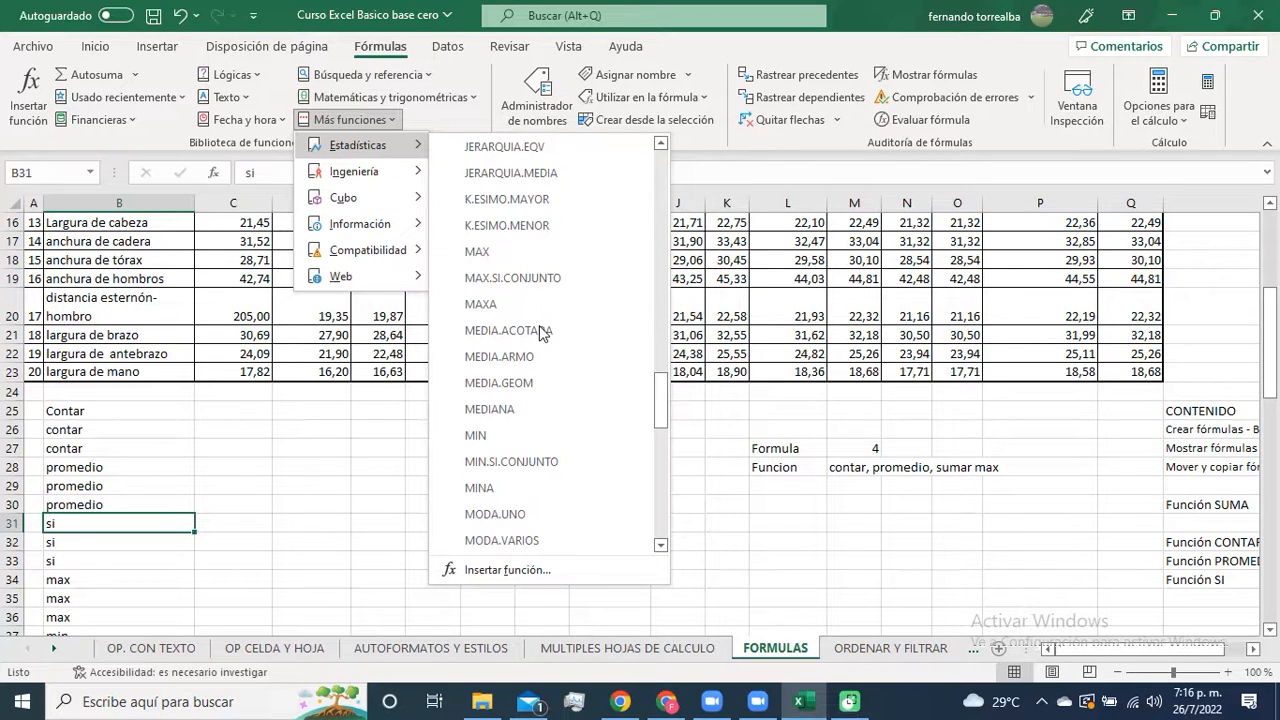
scroll(540, 333, "down", 9)
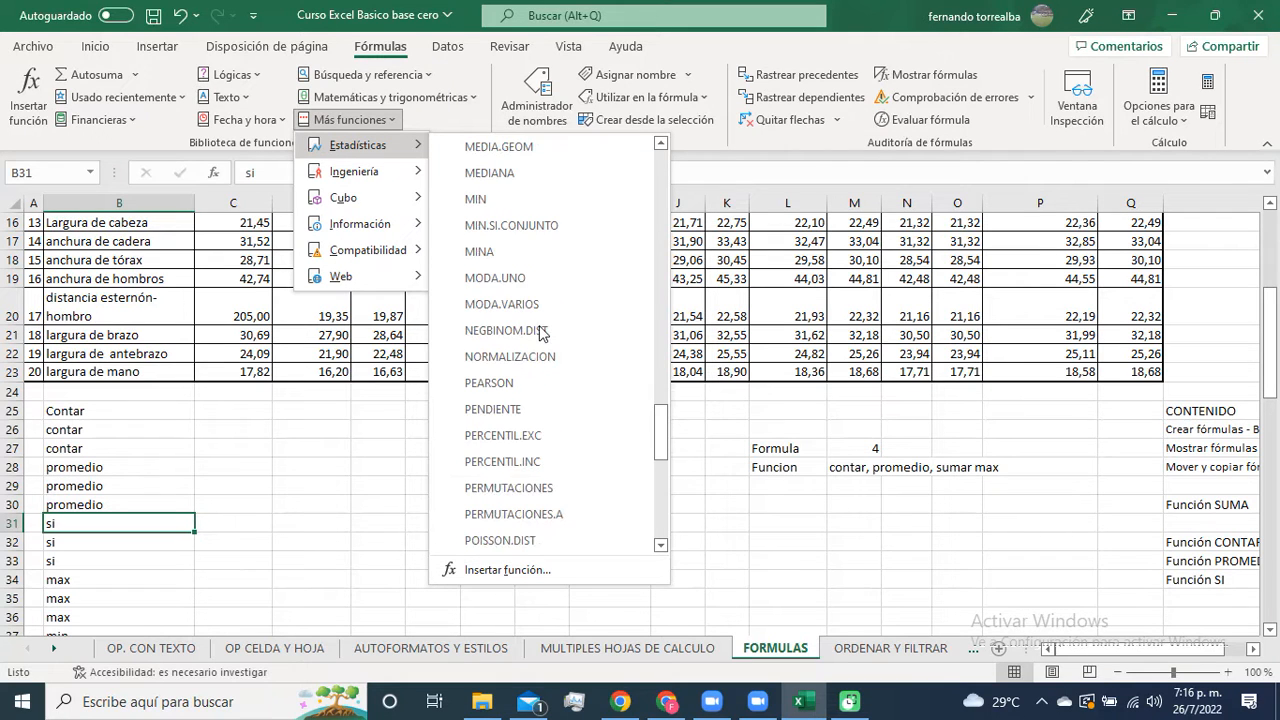
left_click(395, 124)
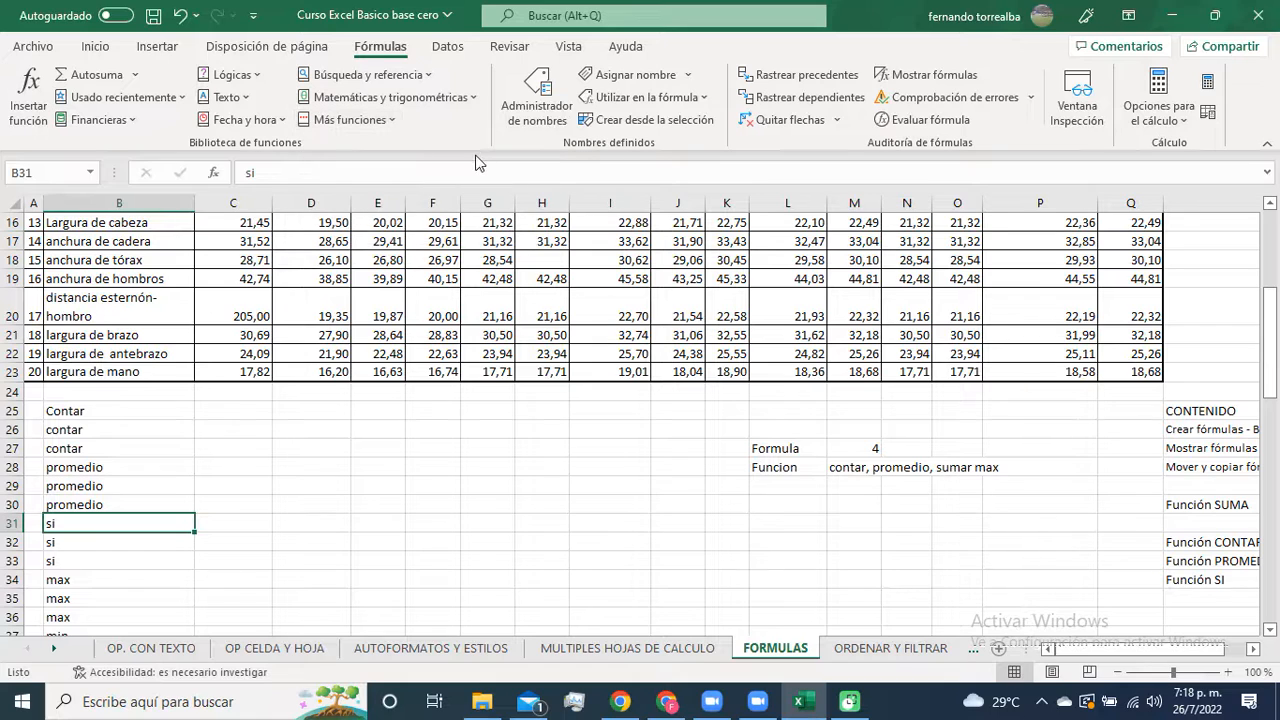
Step: Examine the full list of functions in the Ingeniería category
left_click(390, 122)
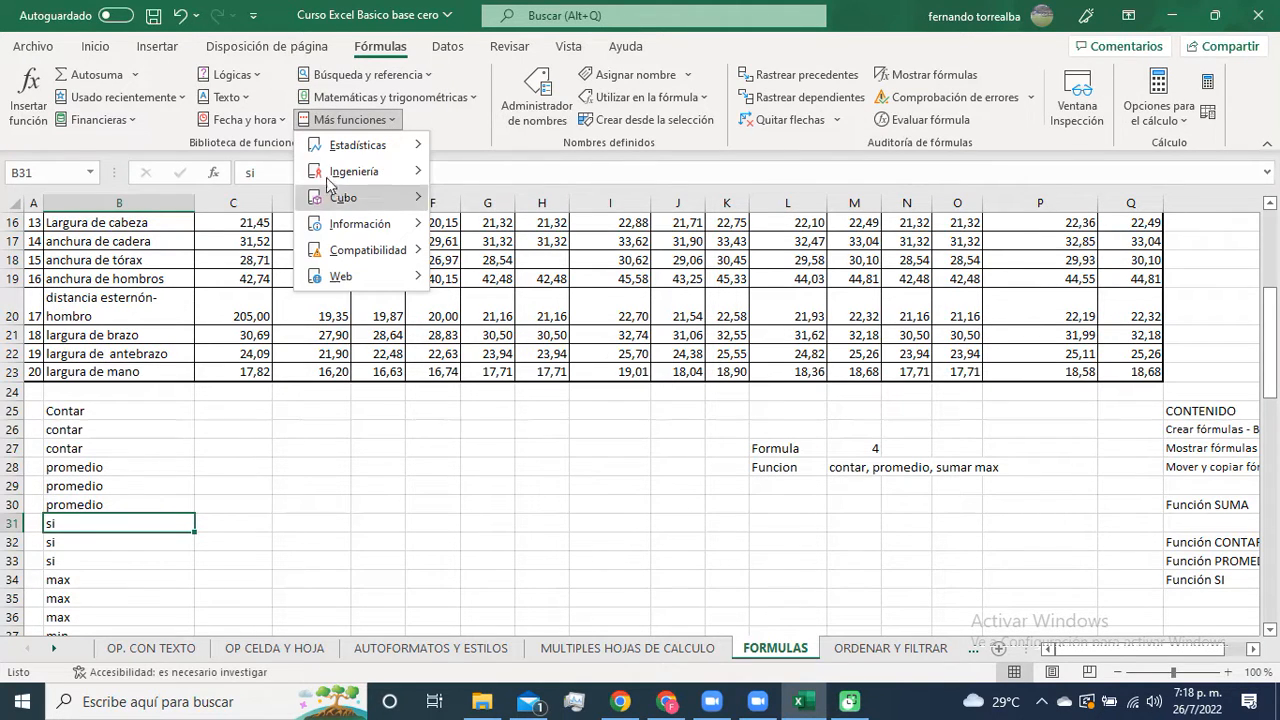
mouse_move(359, 173)
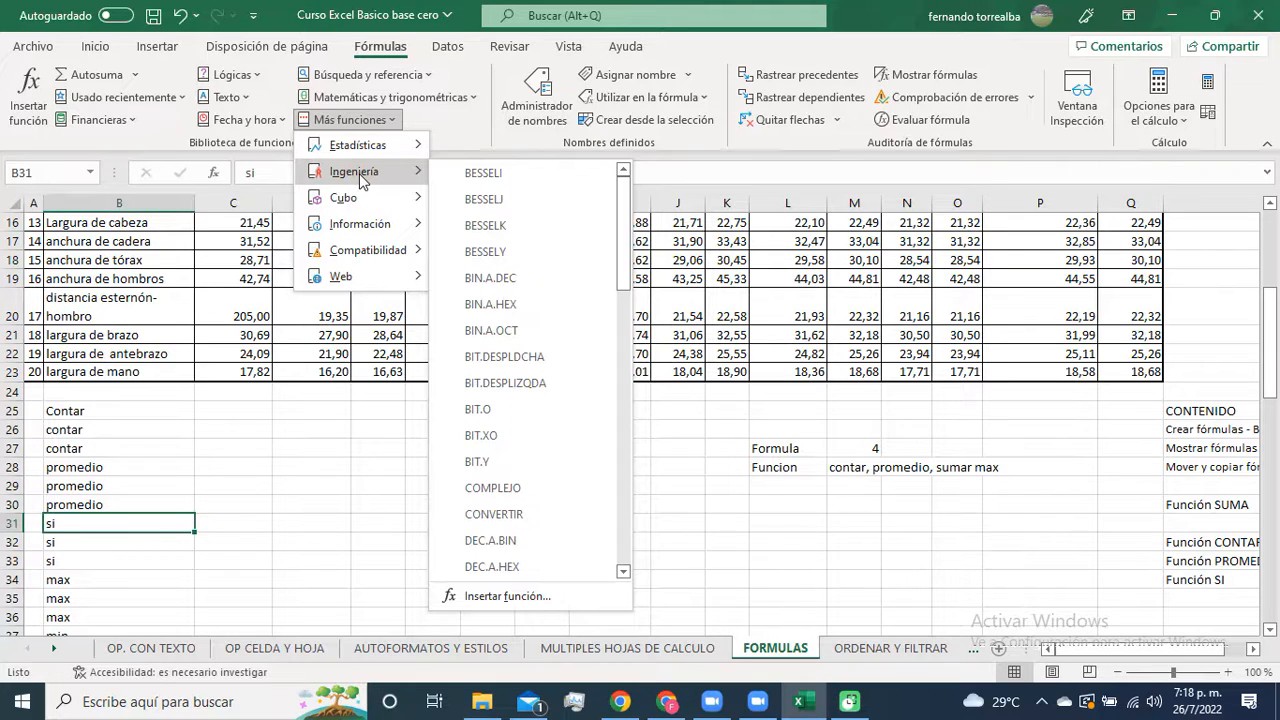
scroll(500, 255, "down", 5)
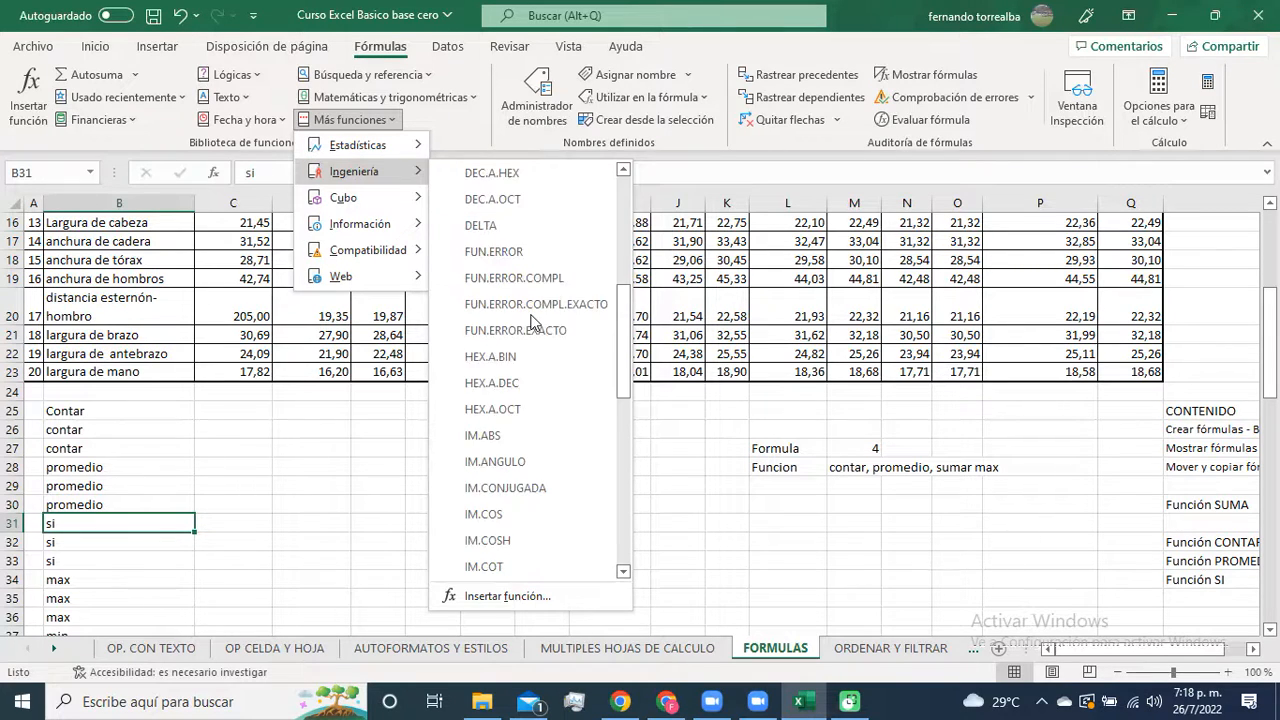
scroll(530, 320, "down", 5)
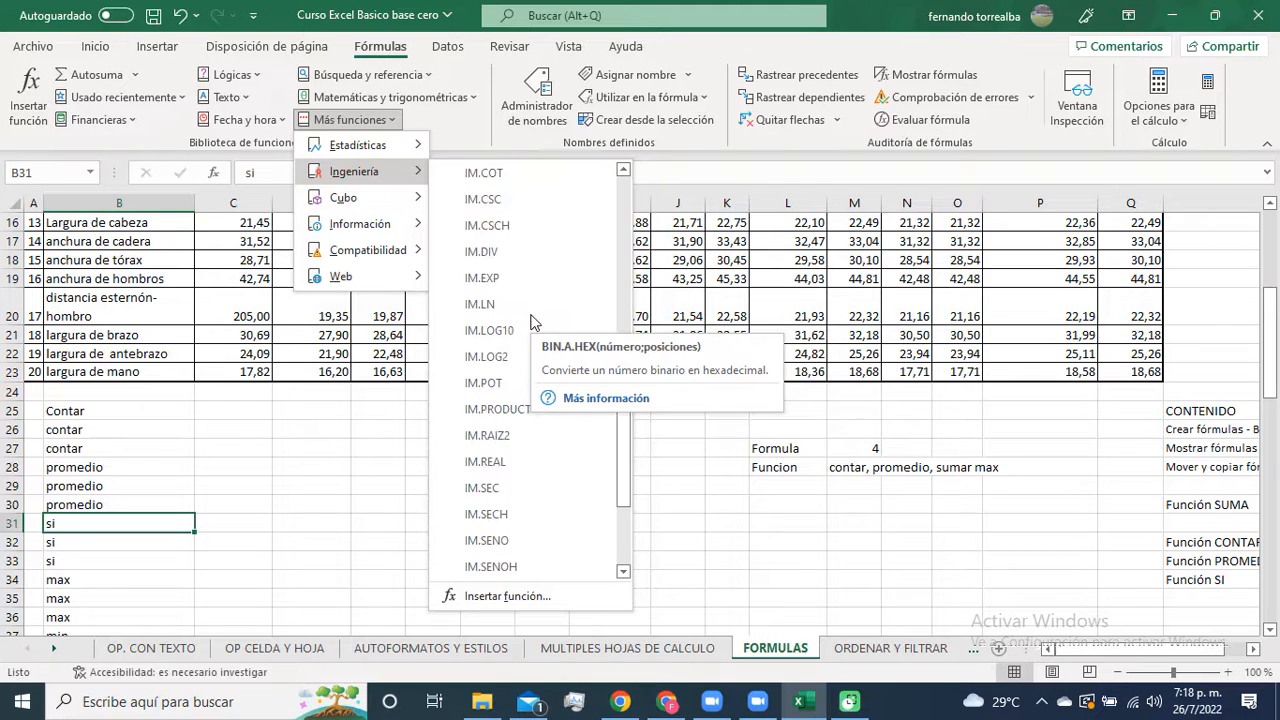
scroll(530, 320, "down", 3)
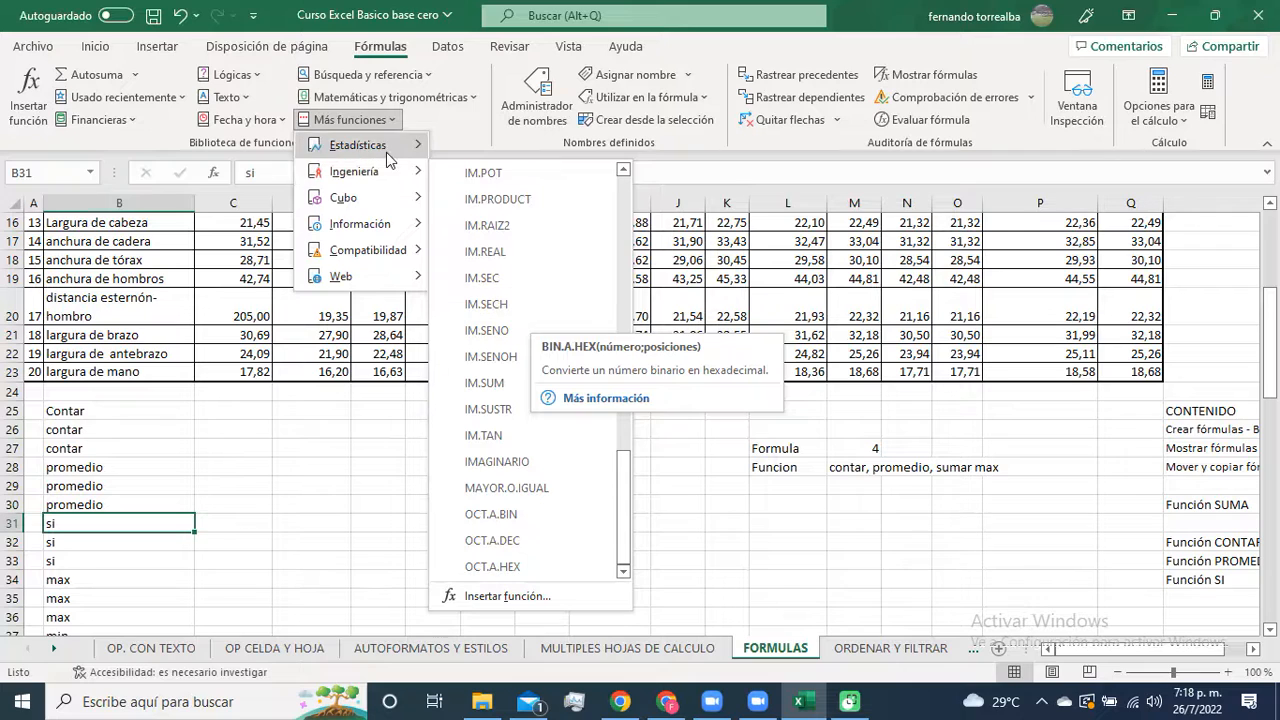
Step: Examine the functions offered in the Cubo, Información, Compatibilidad and Web categories
mouse_move(352, 203)
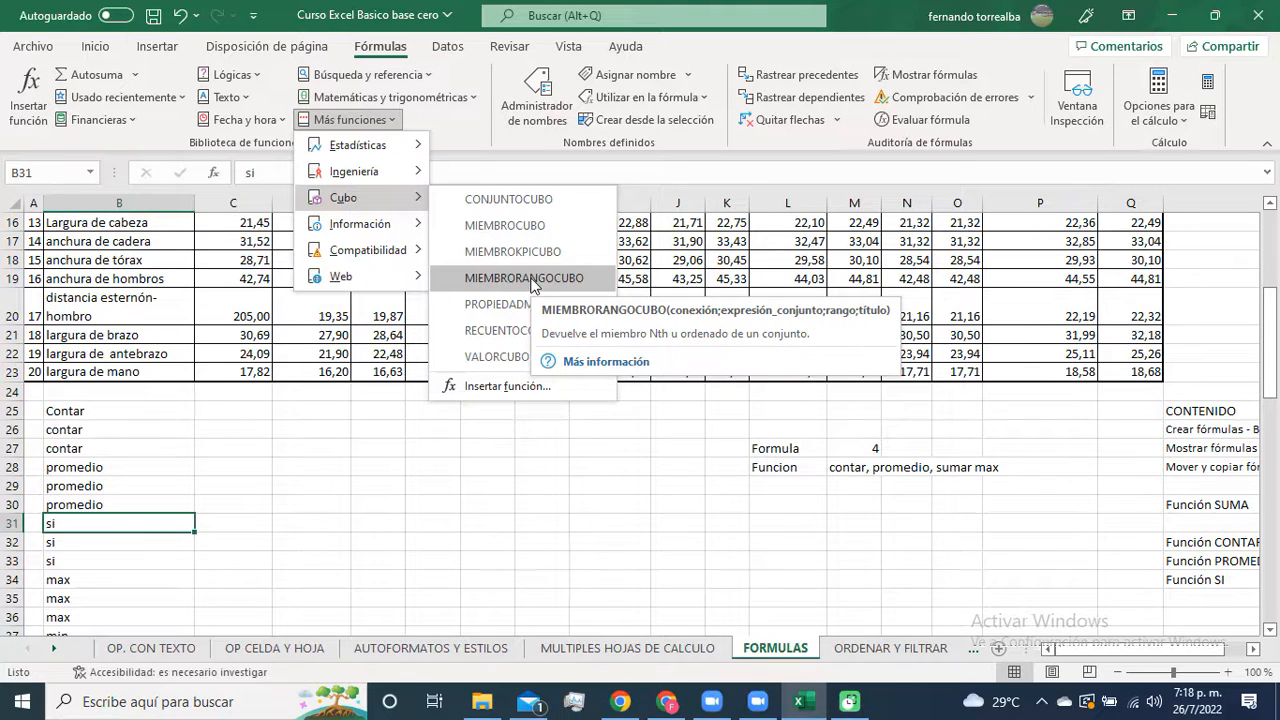
mouse_move(382, 234)
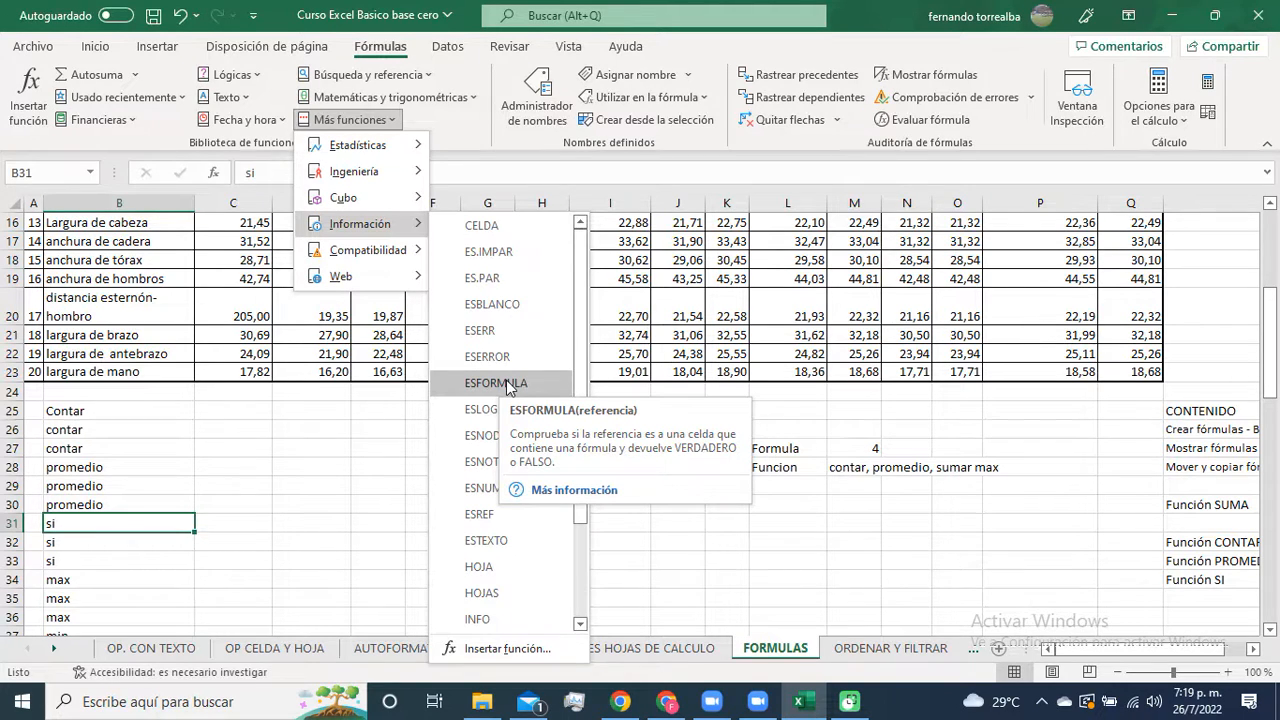
mouse_move(376, 258)
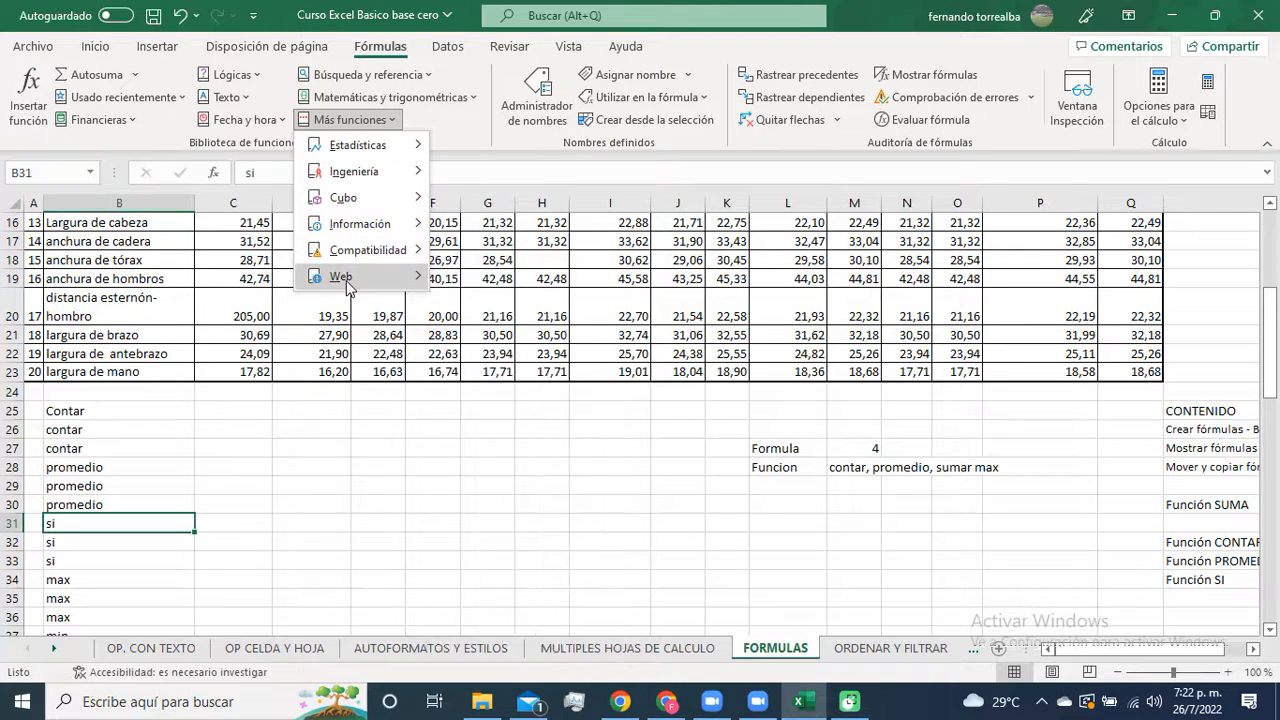
mouse_move(348, 287)
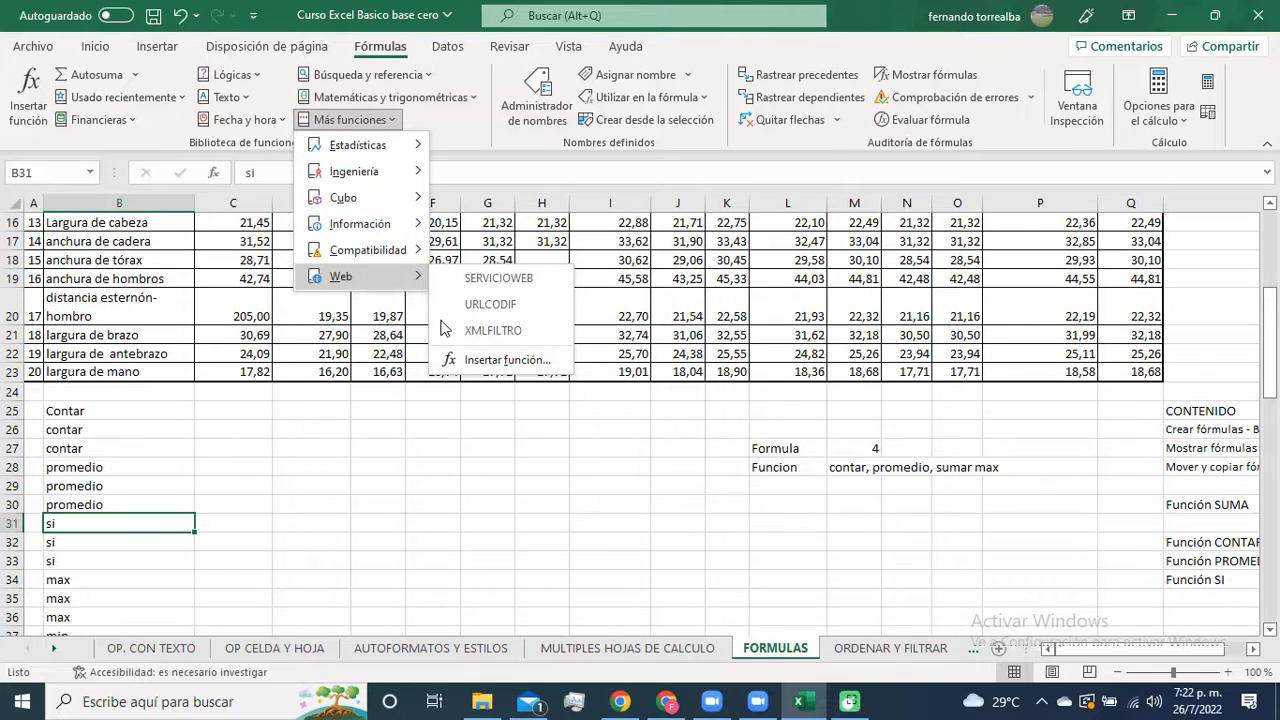
left_click(880, 403)
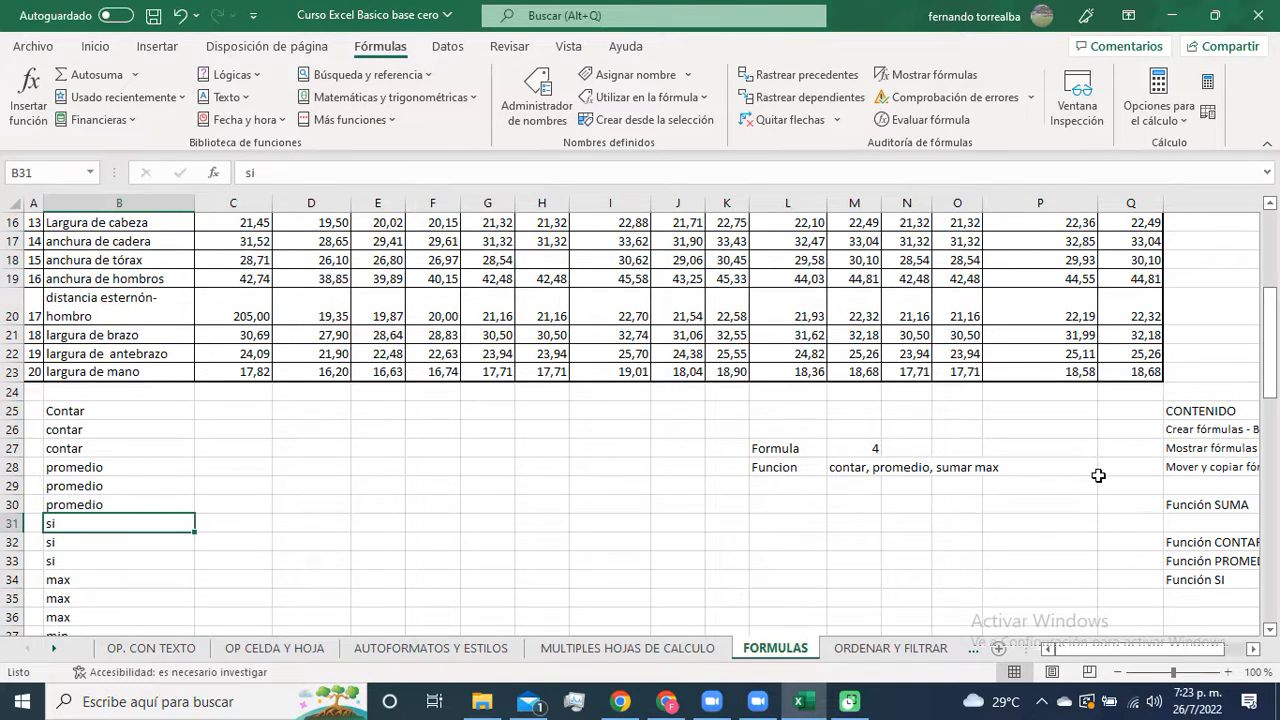
Step: Enter the heading "Simbolos" in L30, below the formula and function examples
left_click(787, 501)
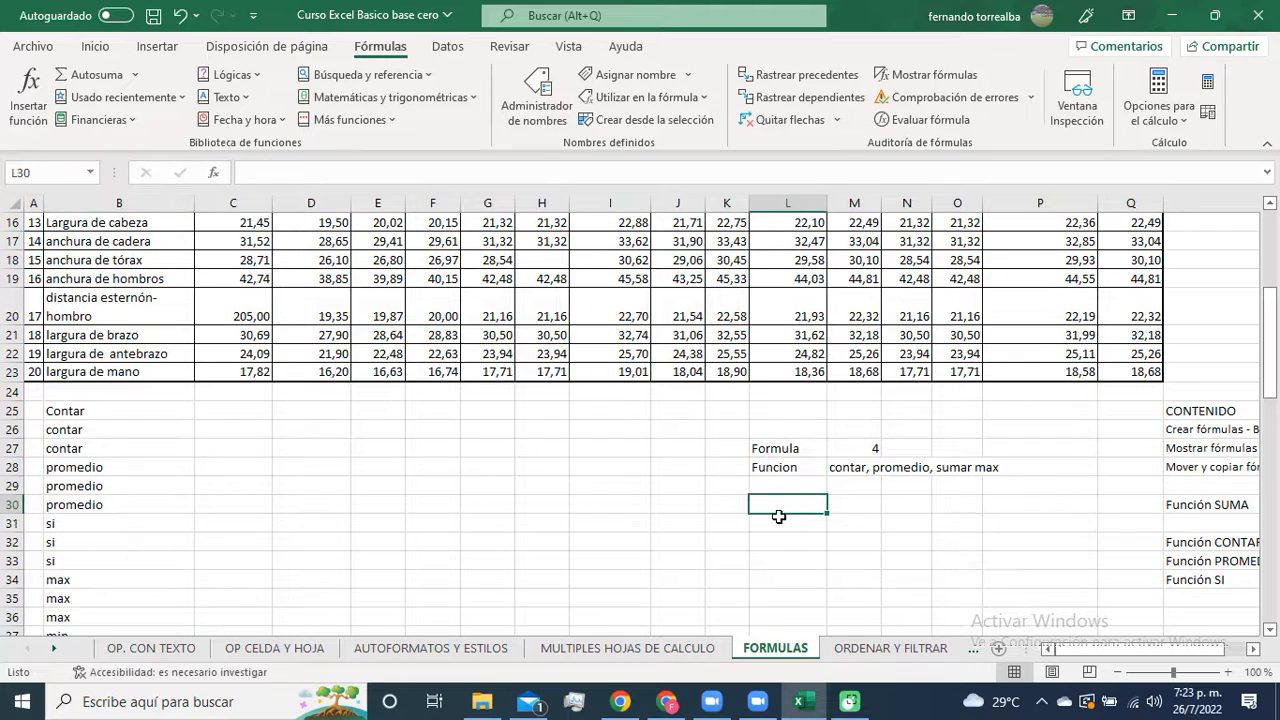
type("Sim")
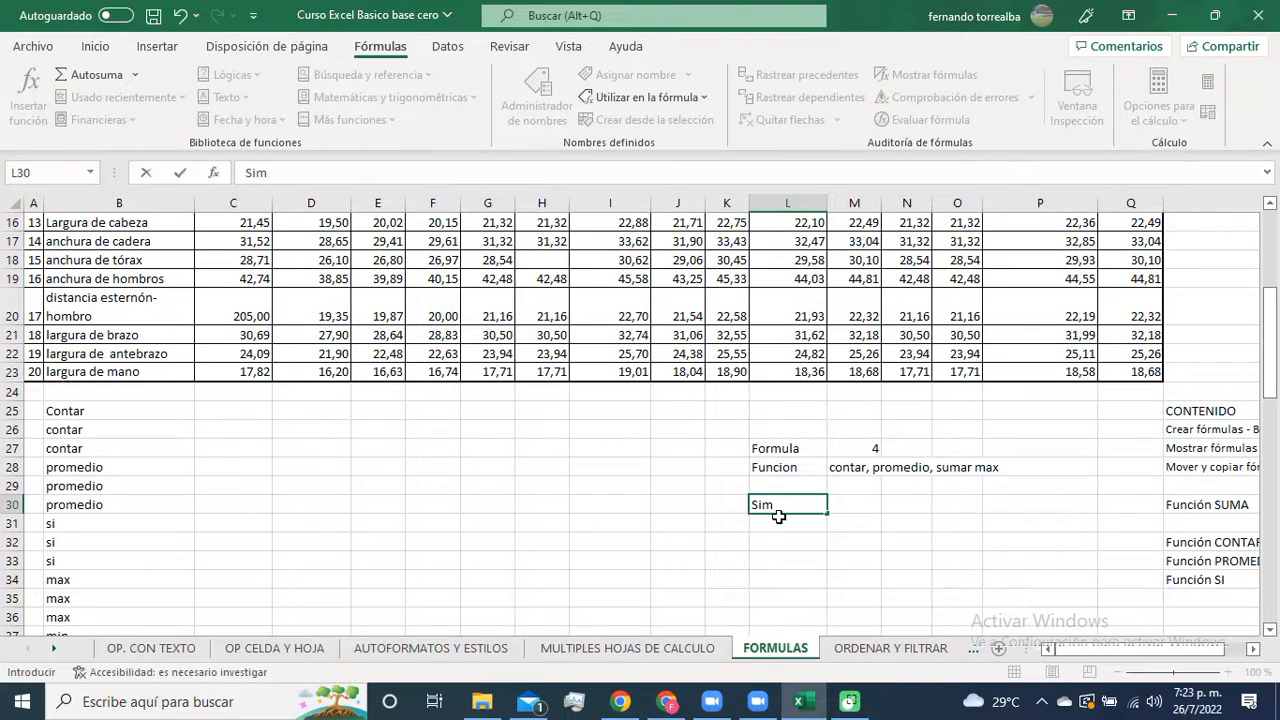
type("bolos")
key("Return")
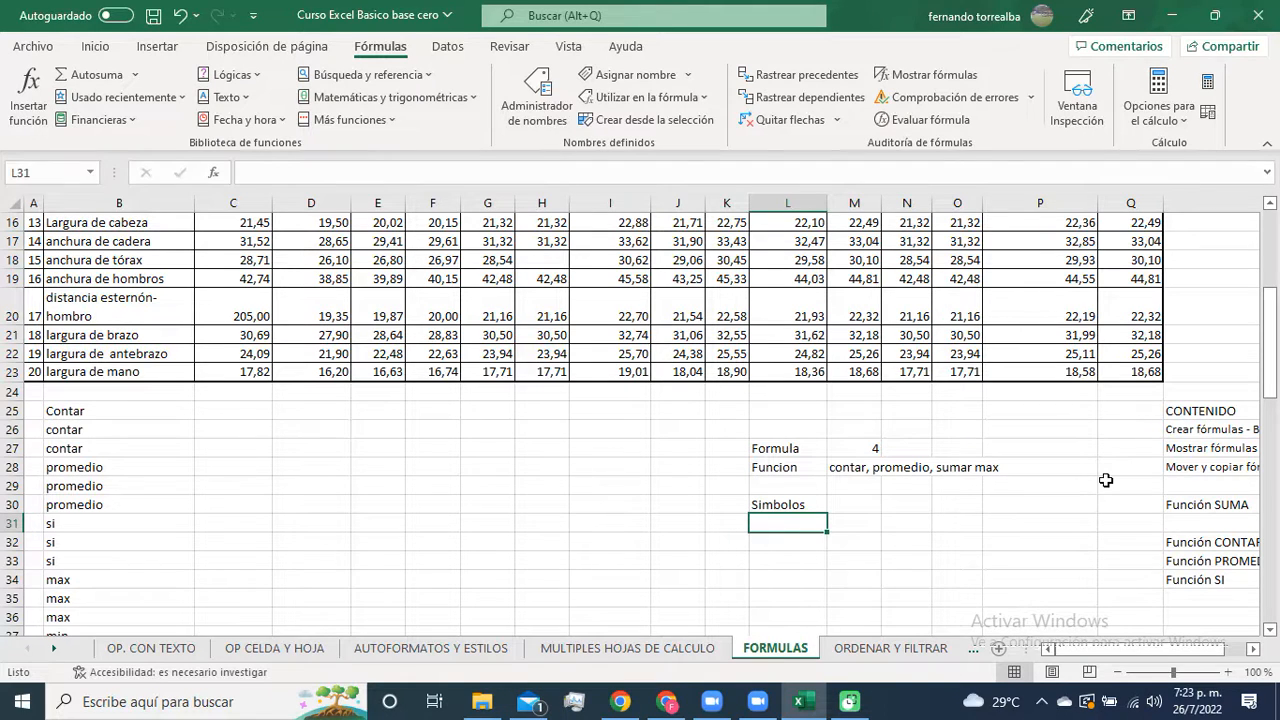
Step: Enter the symbol "=" as text in L31 with the meaning "Inicio de una funcion" in M31
type("=")
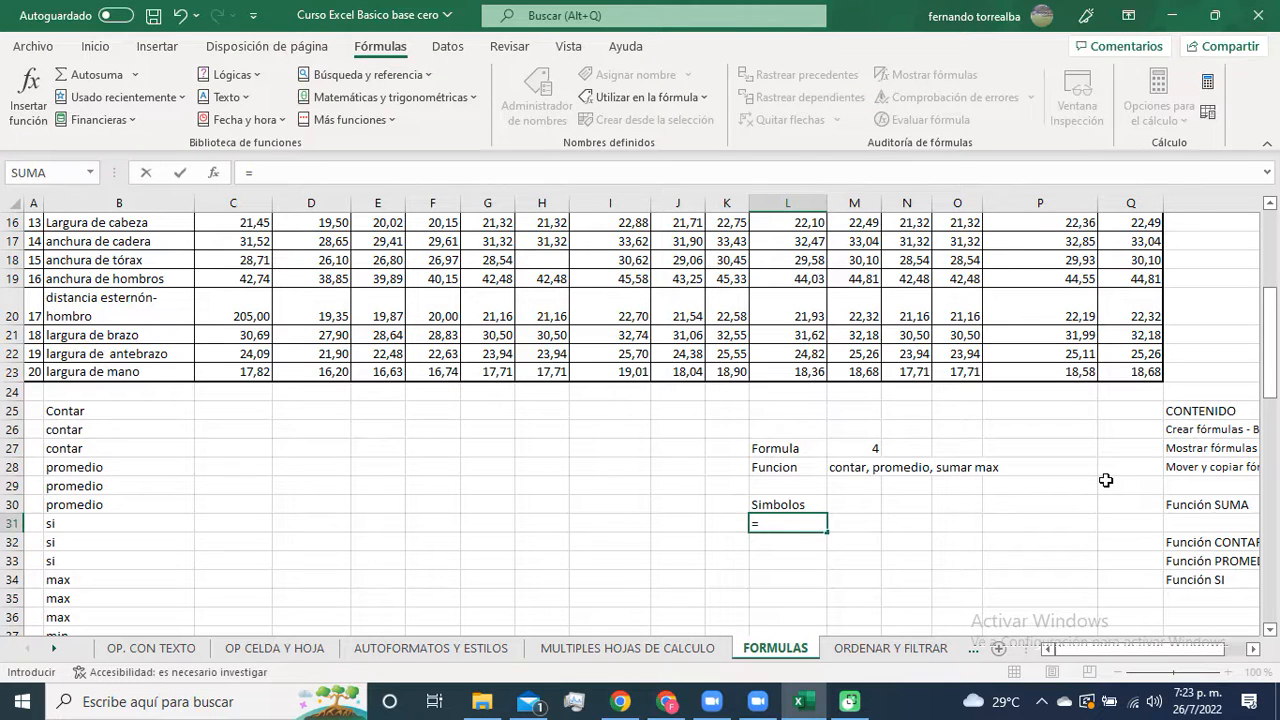
key("Return")
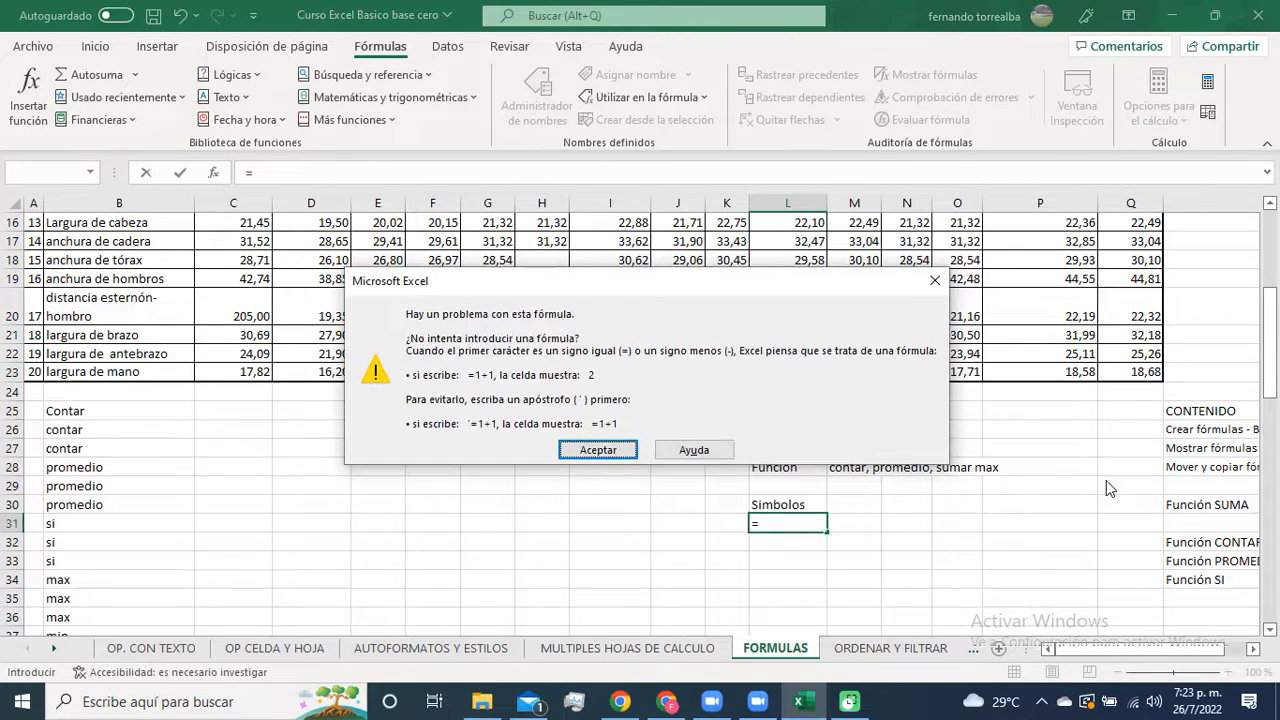
left_click(597, 449)
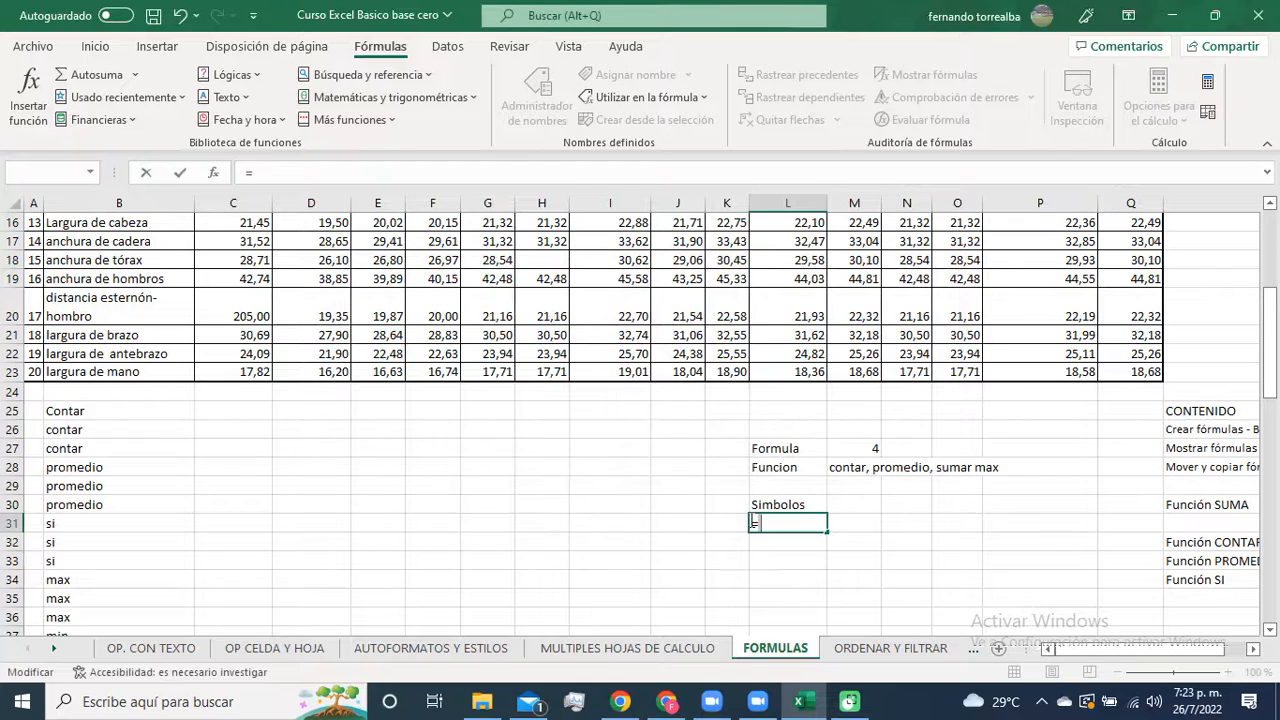
key("Tab")
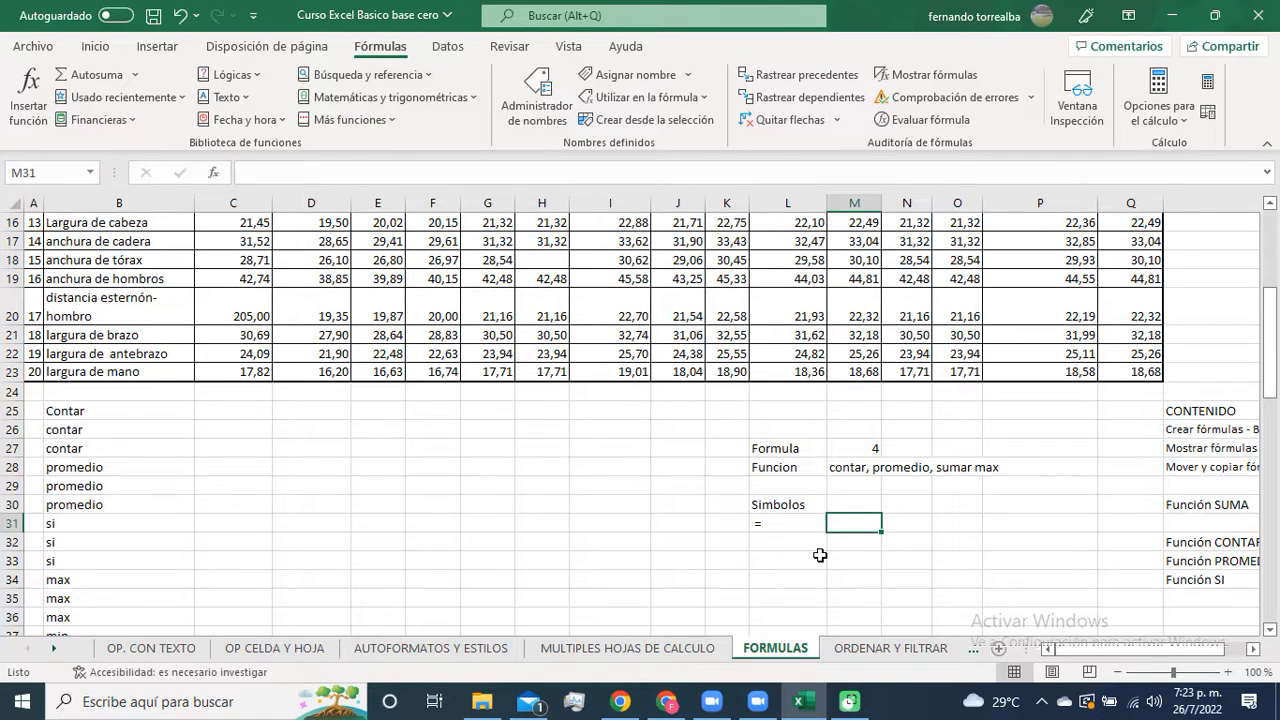
type("Inicio")
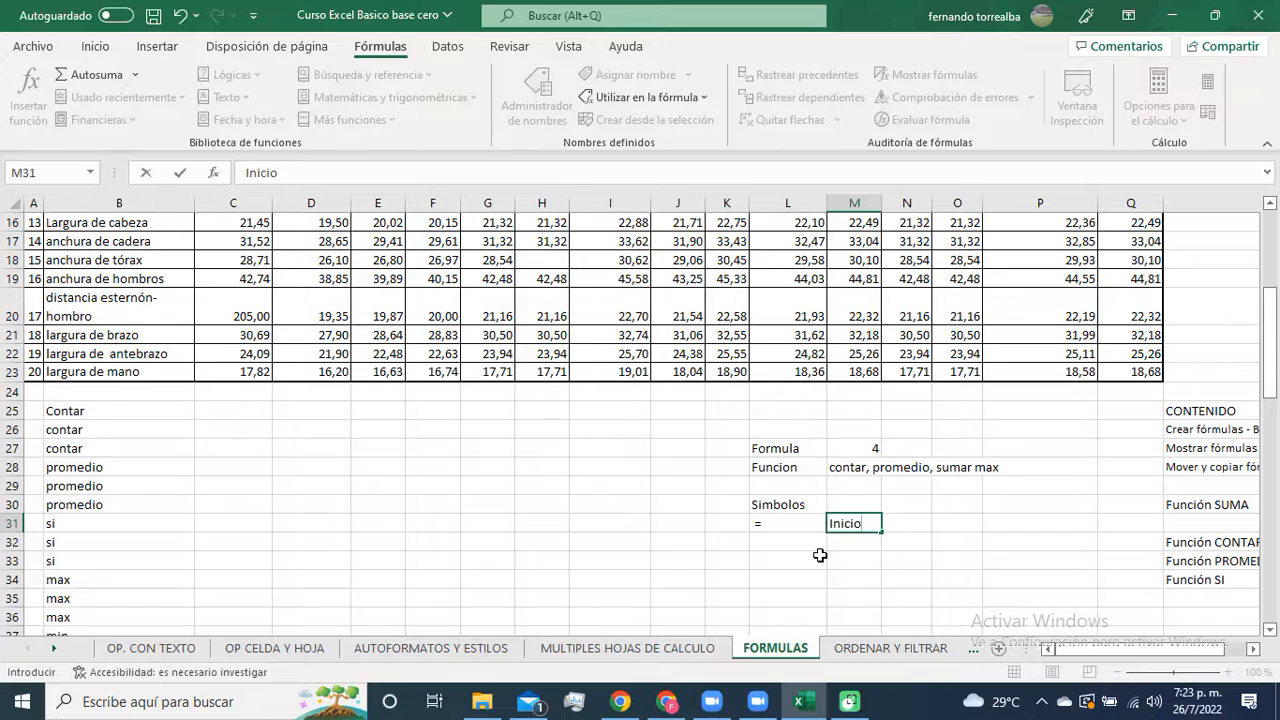
type(" de una funcion")
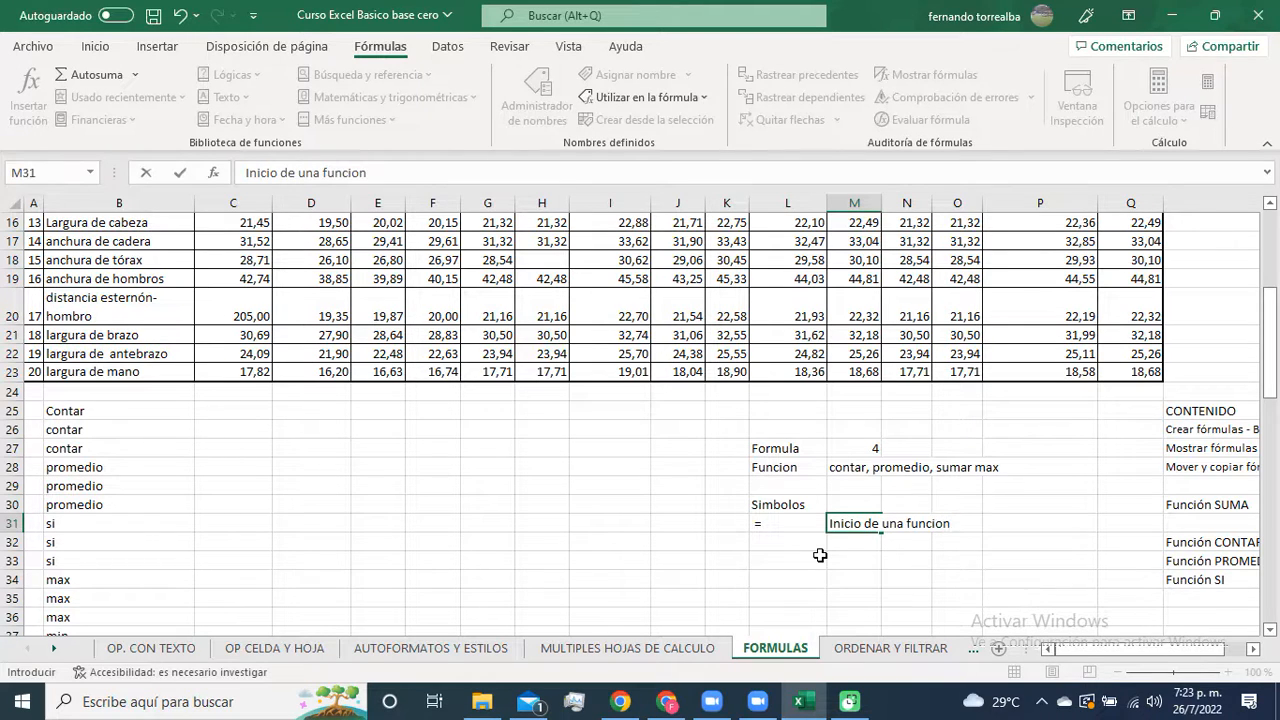
left_click(820, 550)
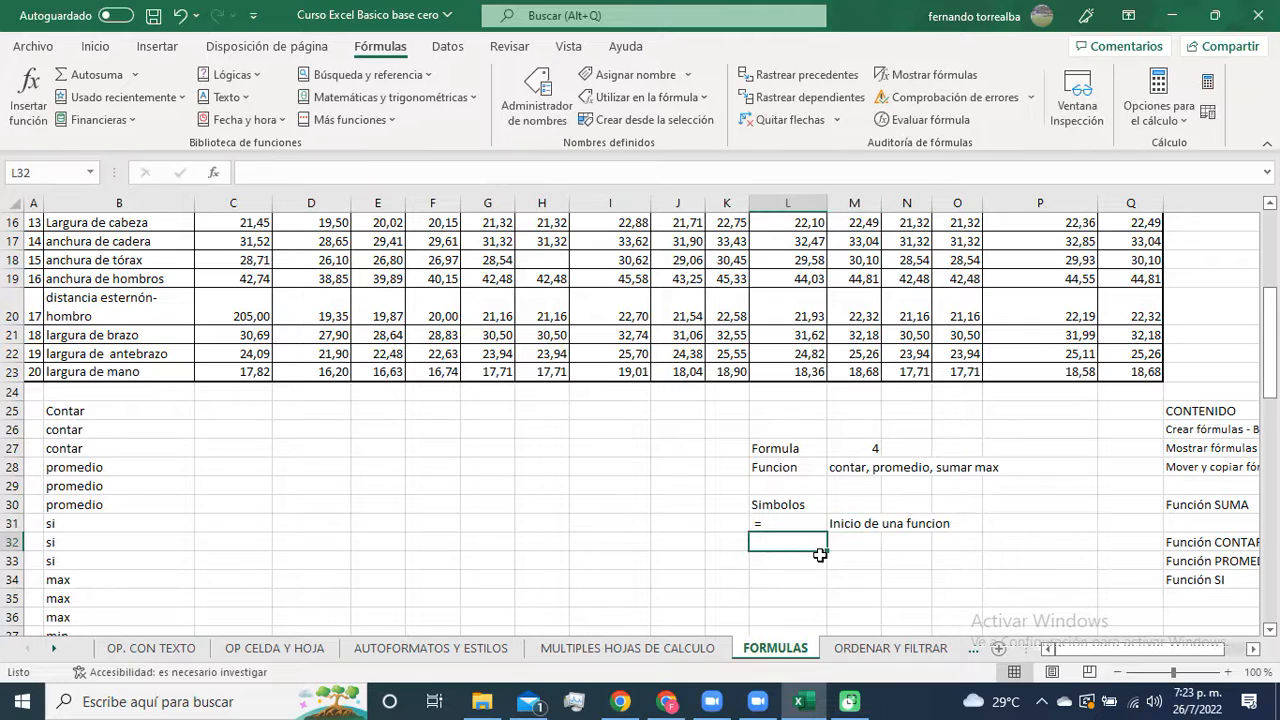
Step: Enter the sample formula +2+2 in N25, starting with a plus sign, and check how it is stored
left_click(861, 446)
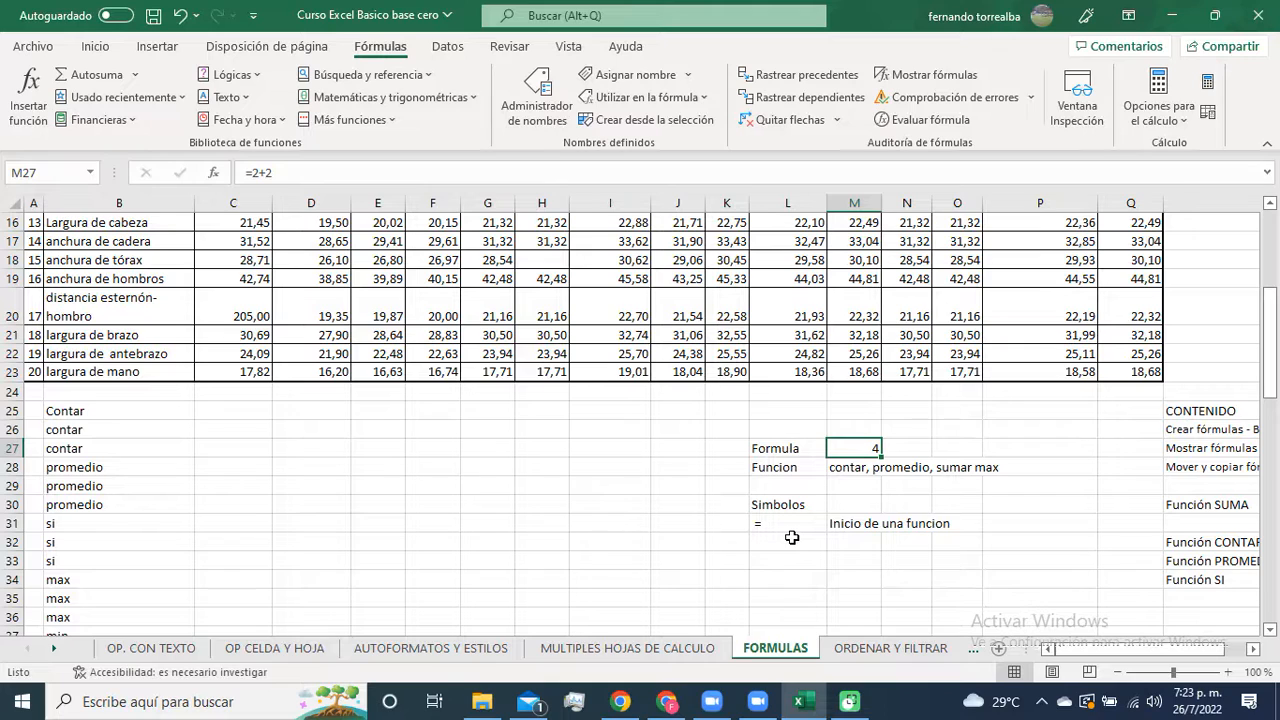
left_click(905, 413)
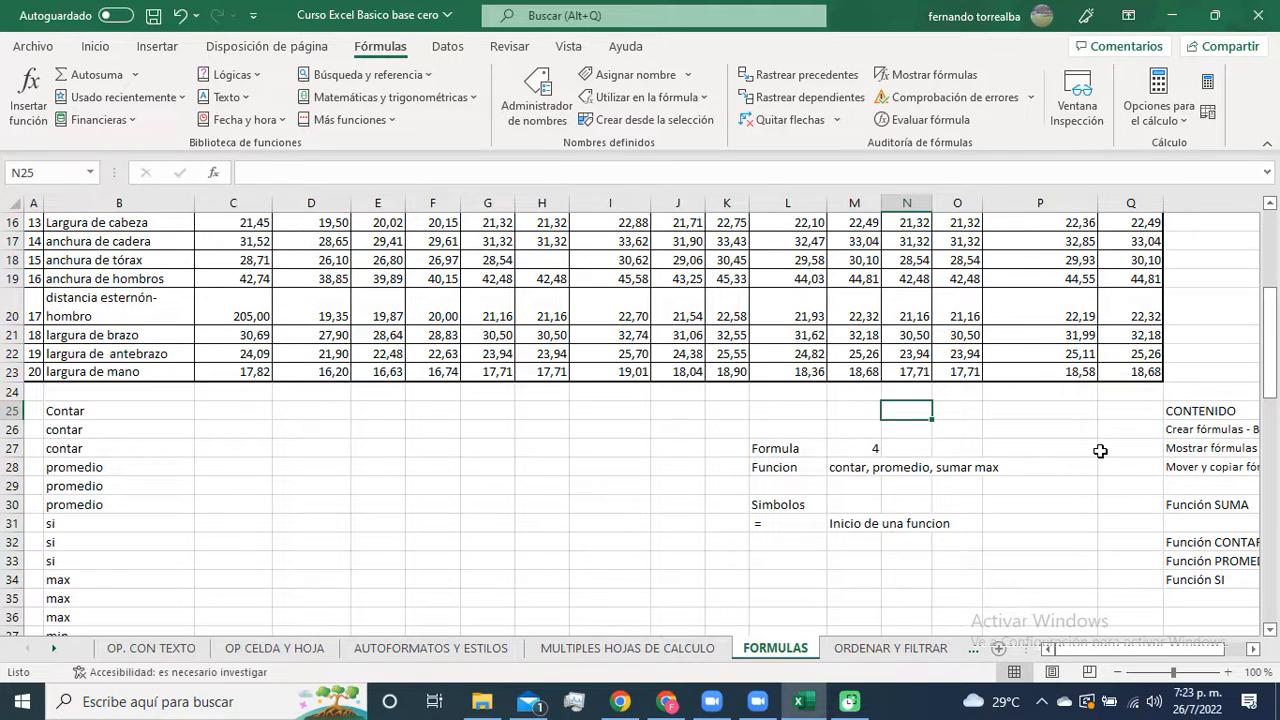
type("+2")
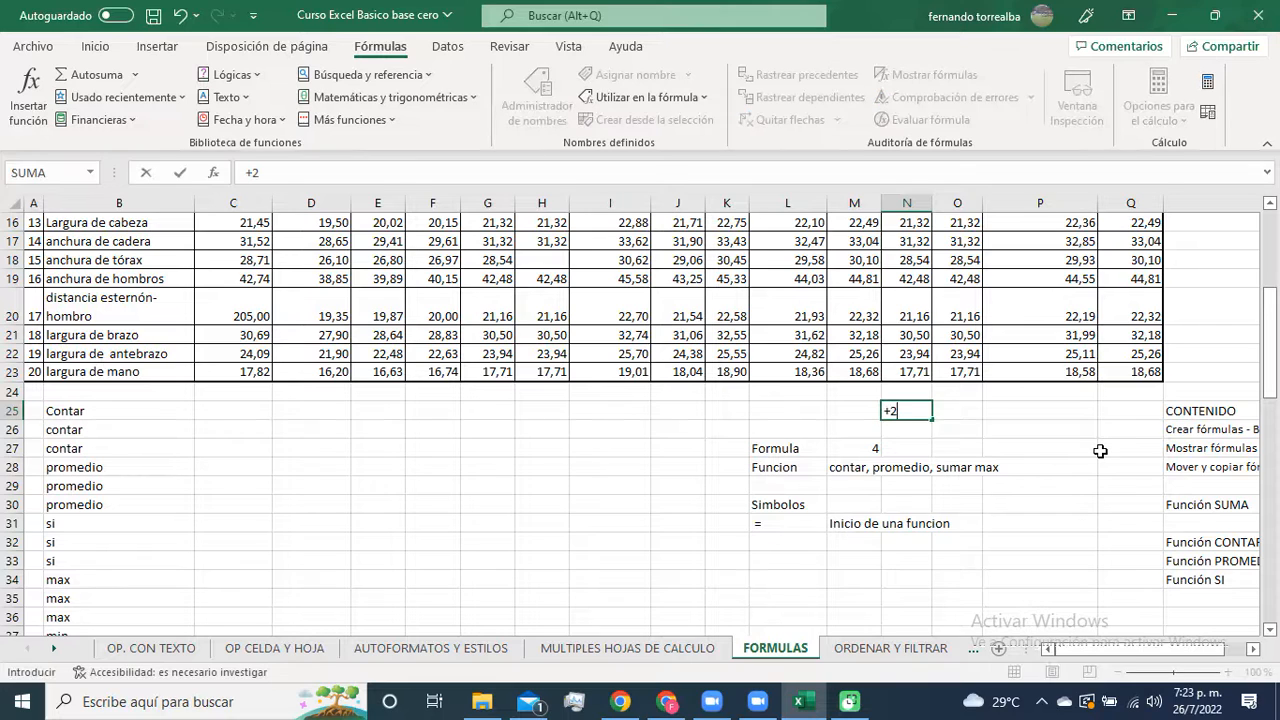
type("+2")
key("Return")
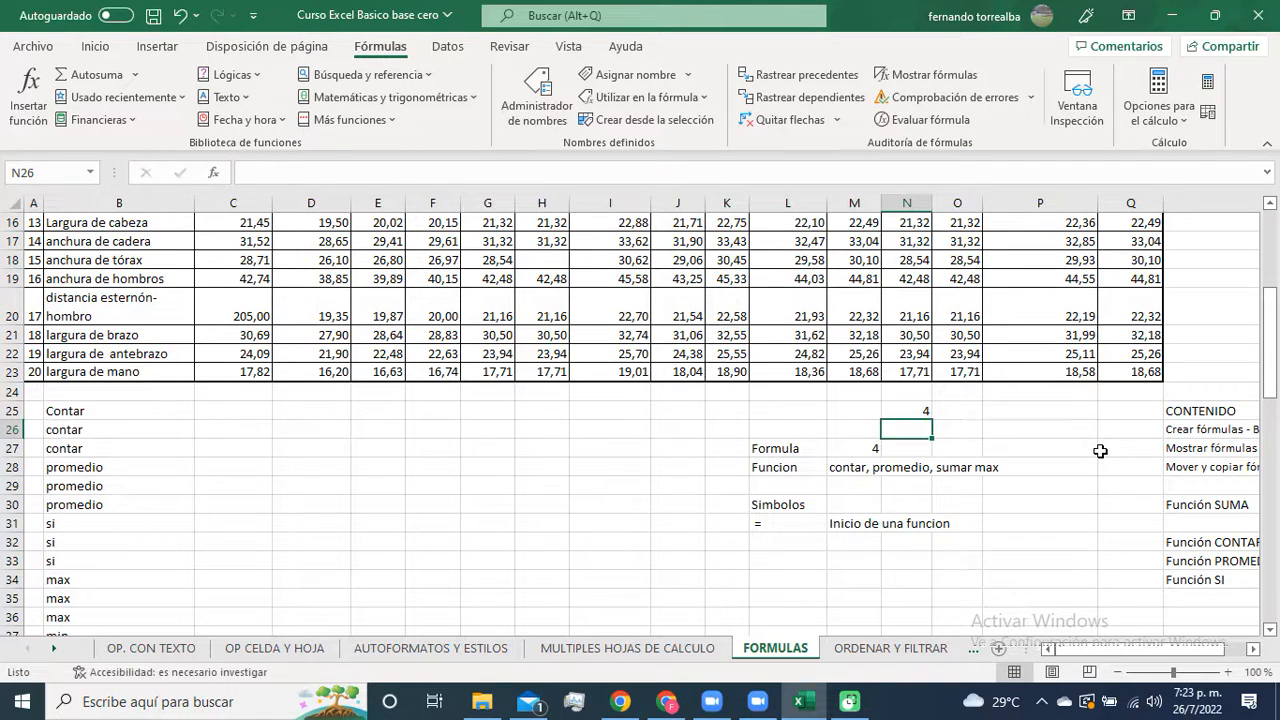
key("Up")
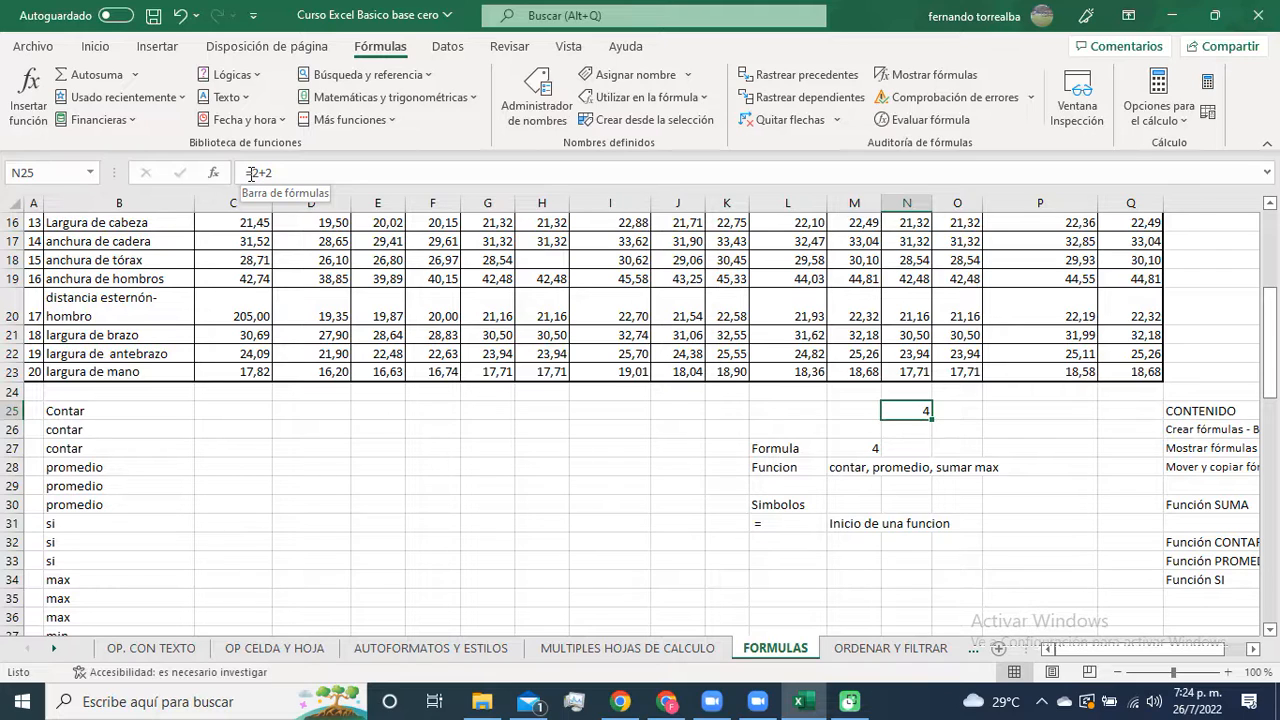
Step: Enter the sample formula -2+2 in M25, starting with a minus sign, and check how it is stored
left_click(842, 403)
type("-")
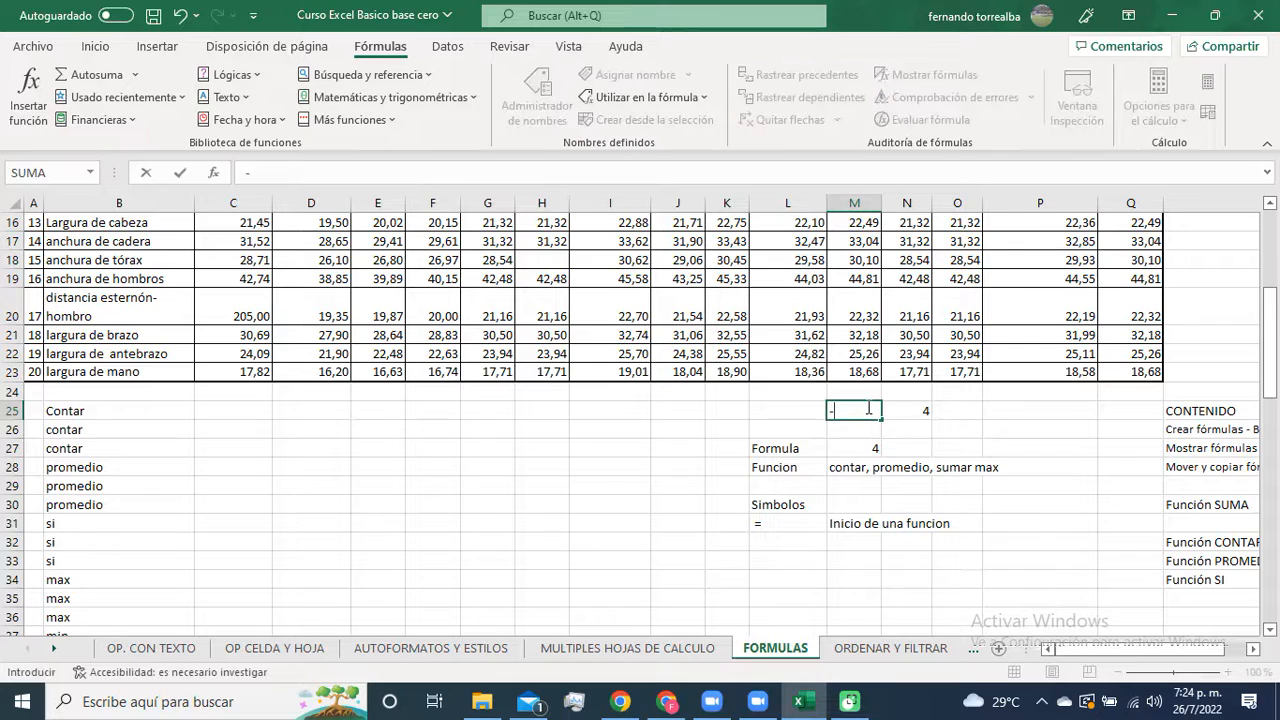
type("2+2")
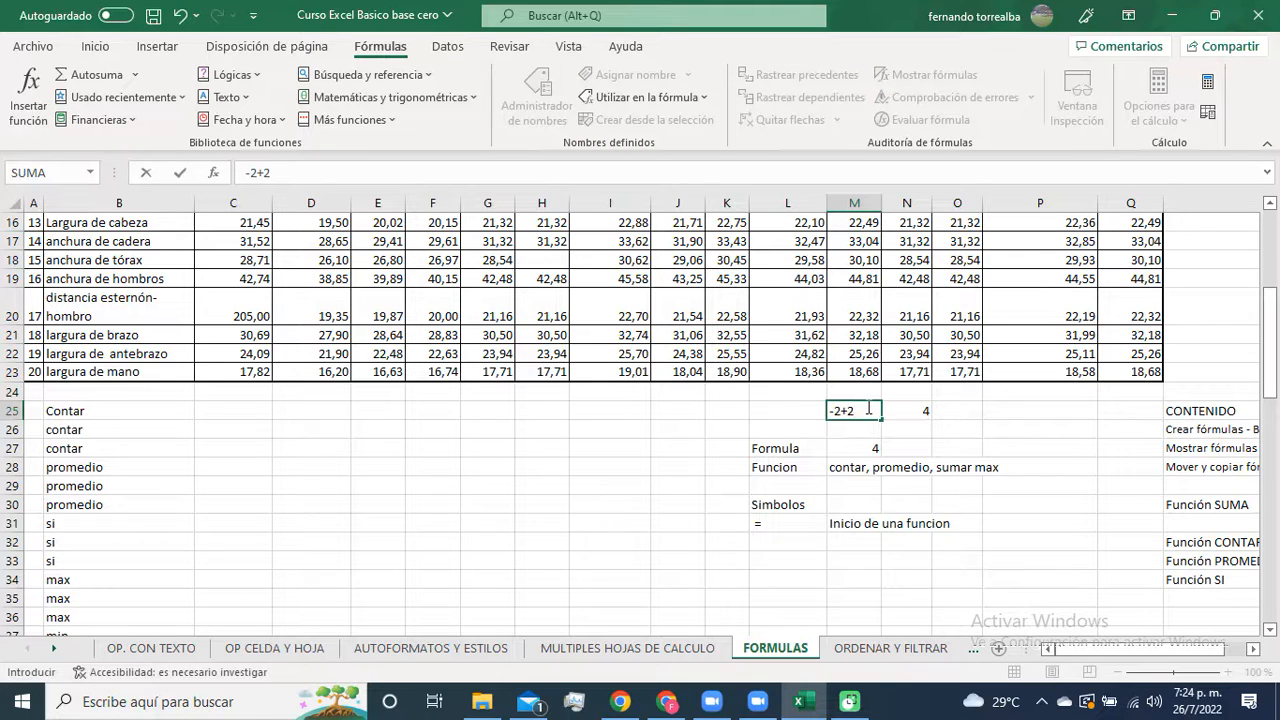
key("Return")
left_click(866, 410)
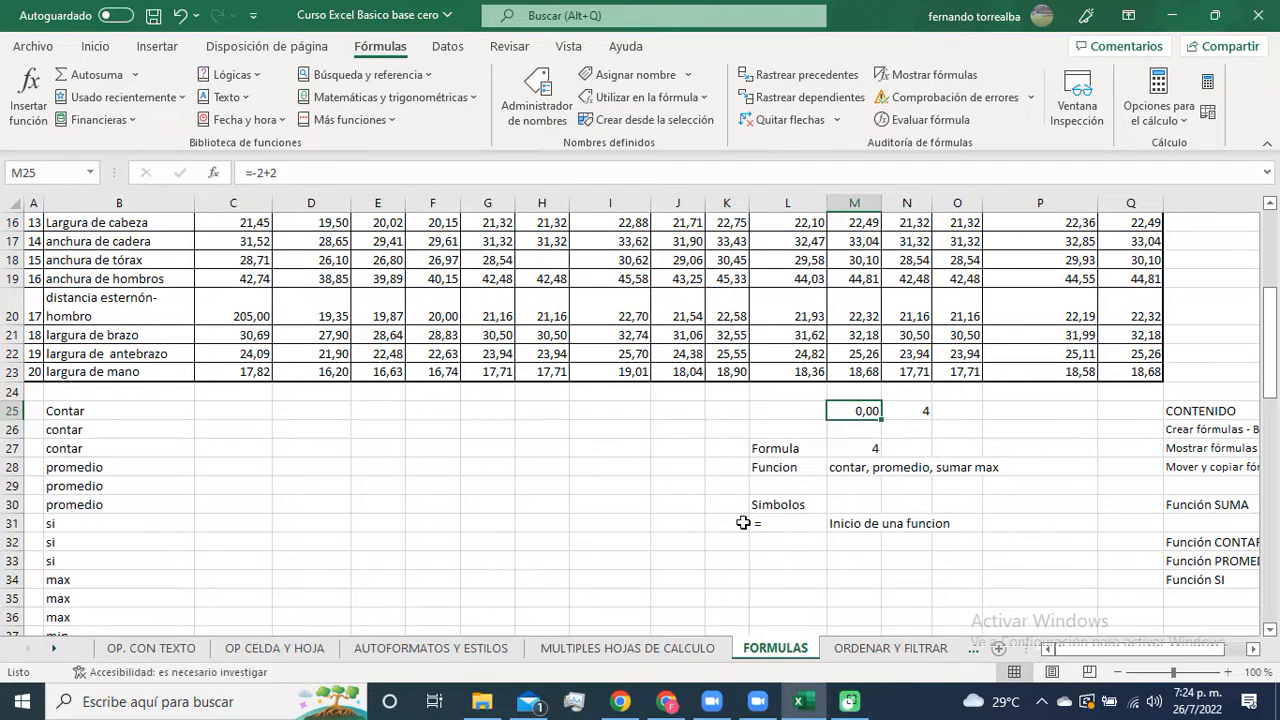
Step: Add the symbol "+" in L32 with the meaning "suma" in M32
left_click(776, 542)
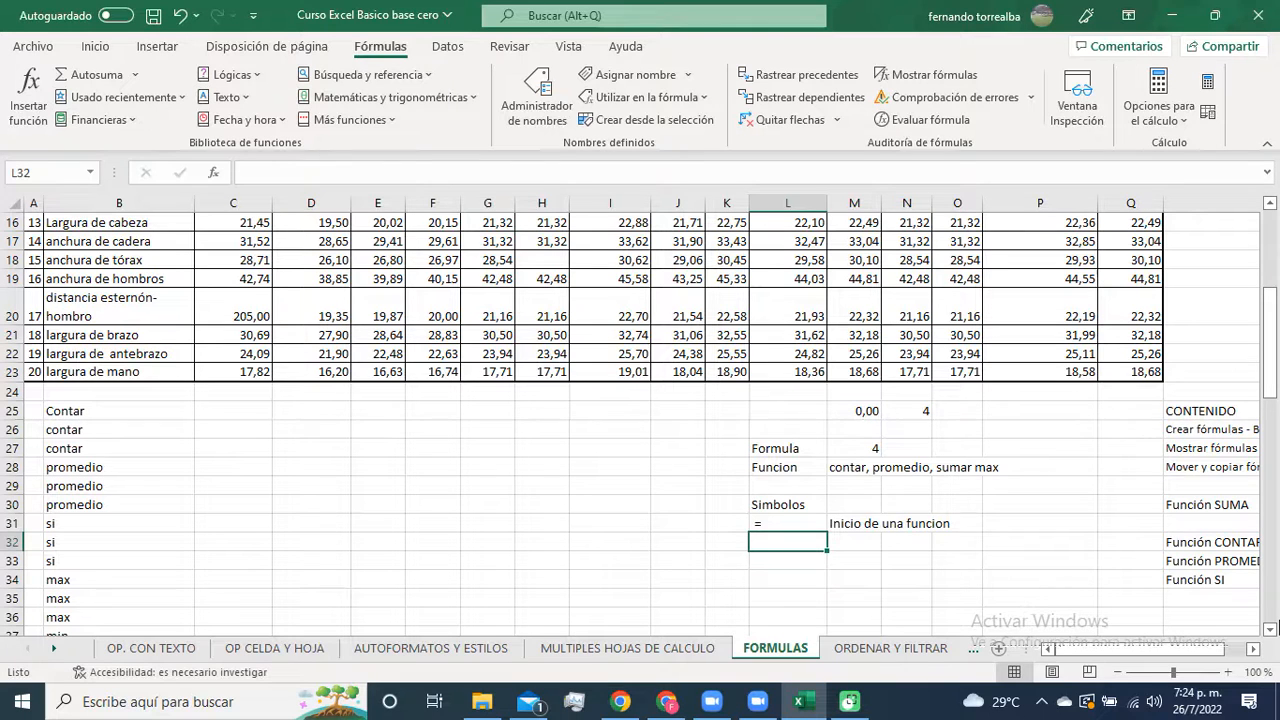
type("+")
key("Tab")
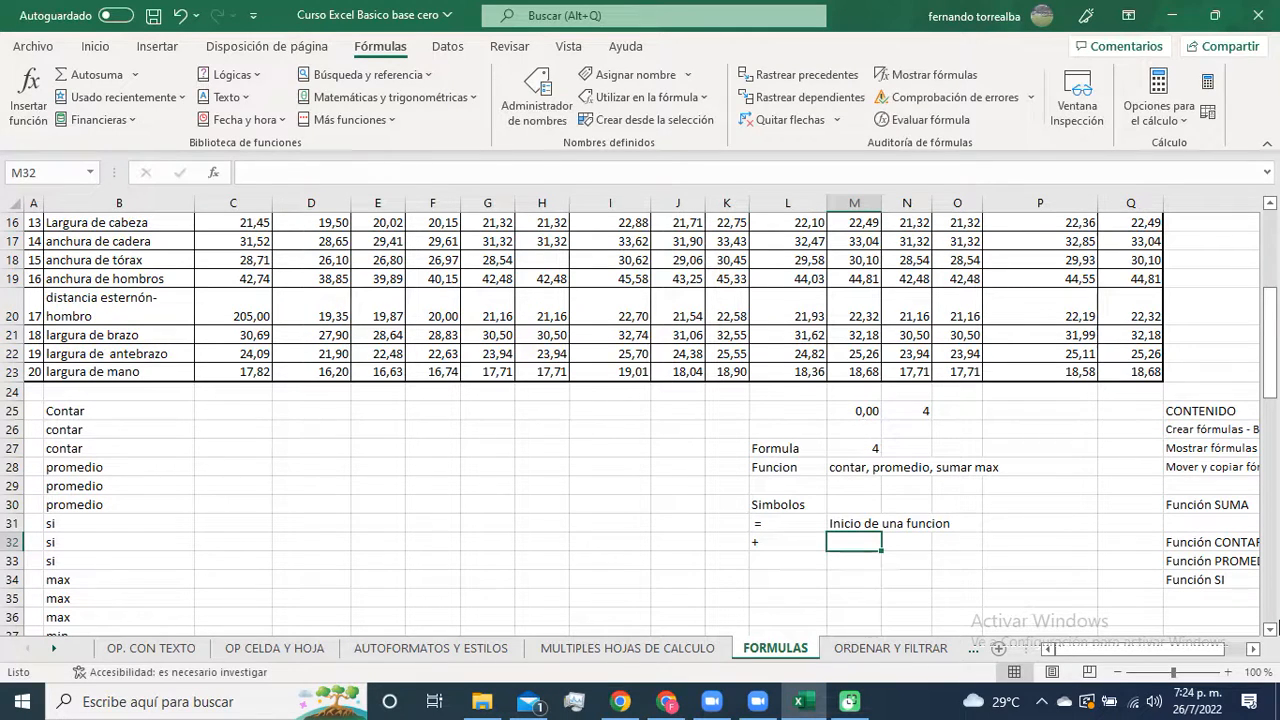
type("suma")
key("Return")
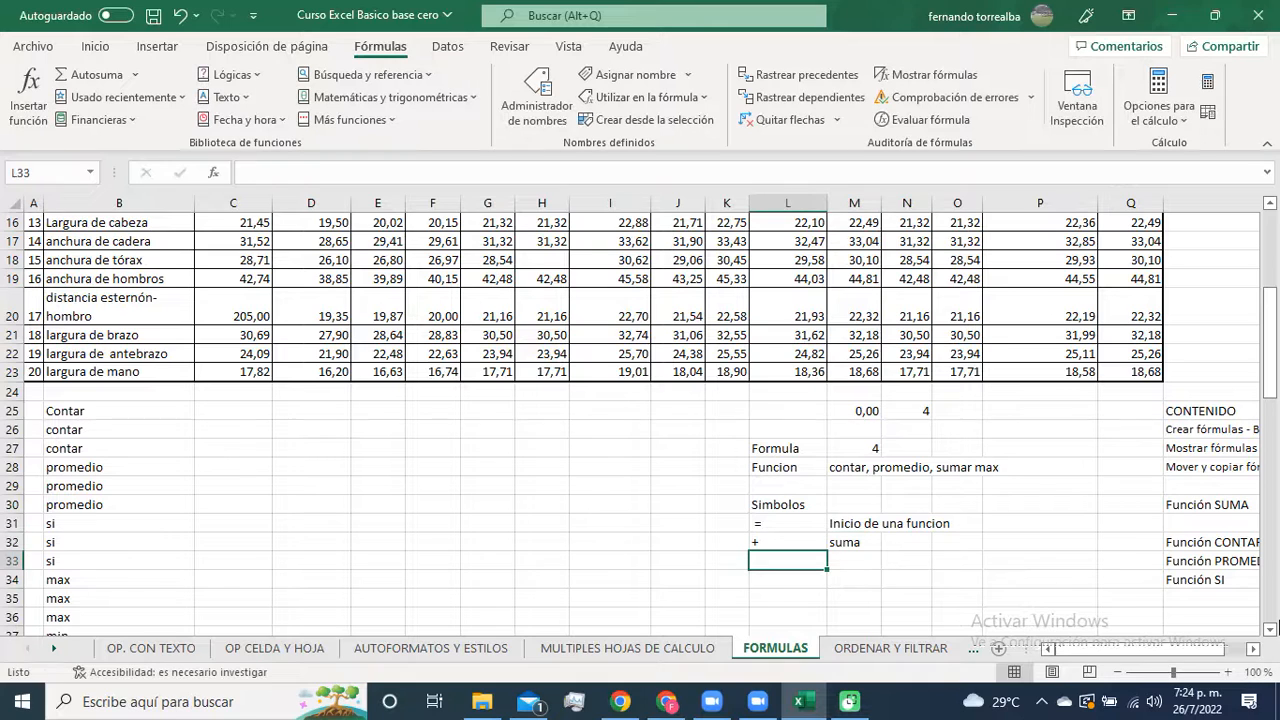
Step: Add the symbol "-" in L33 with the meaning "resta" in M33
type("-")
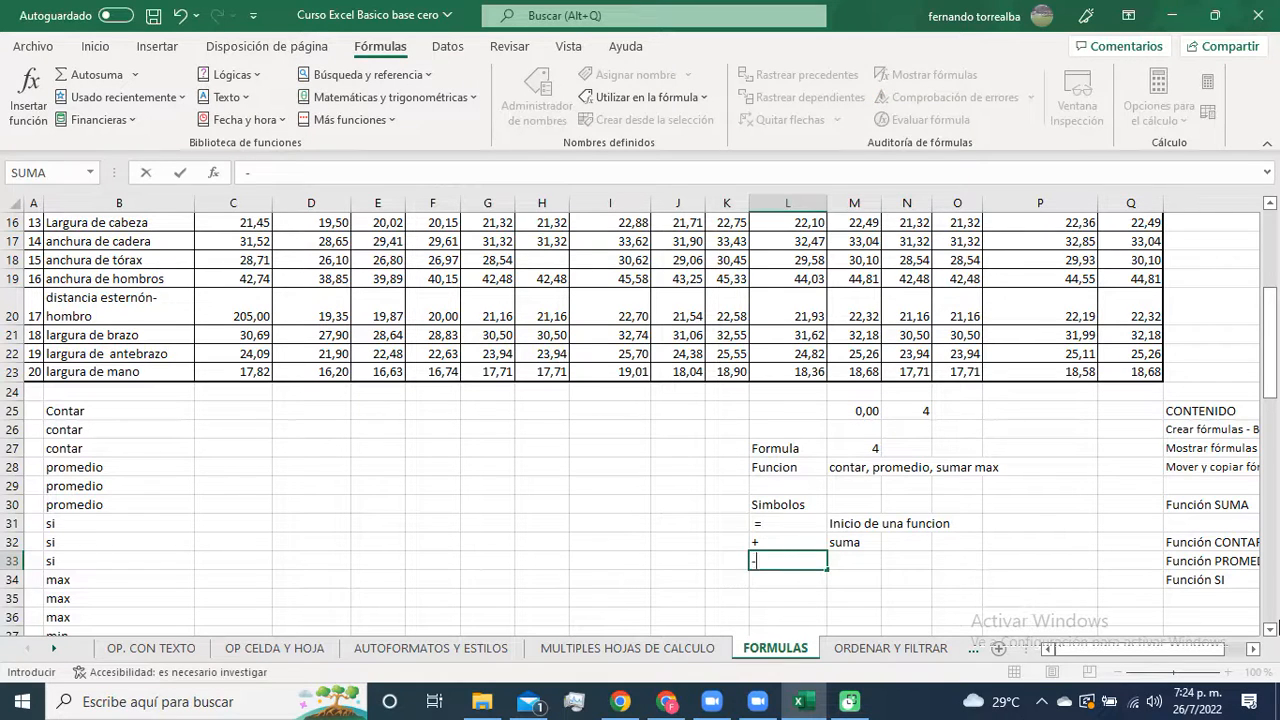
key("Tab")
type("resta")
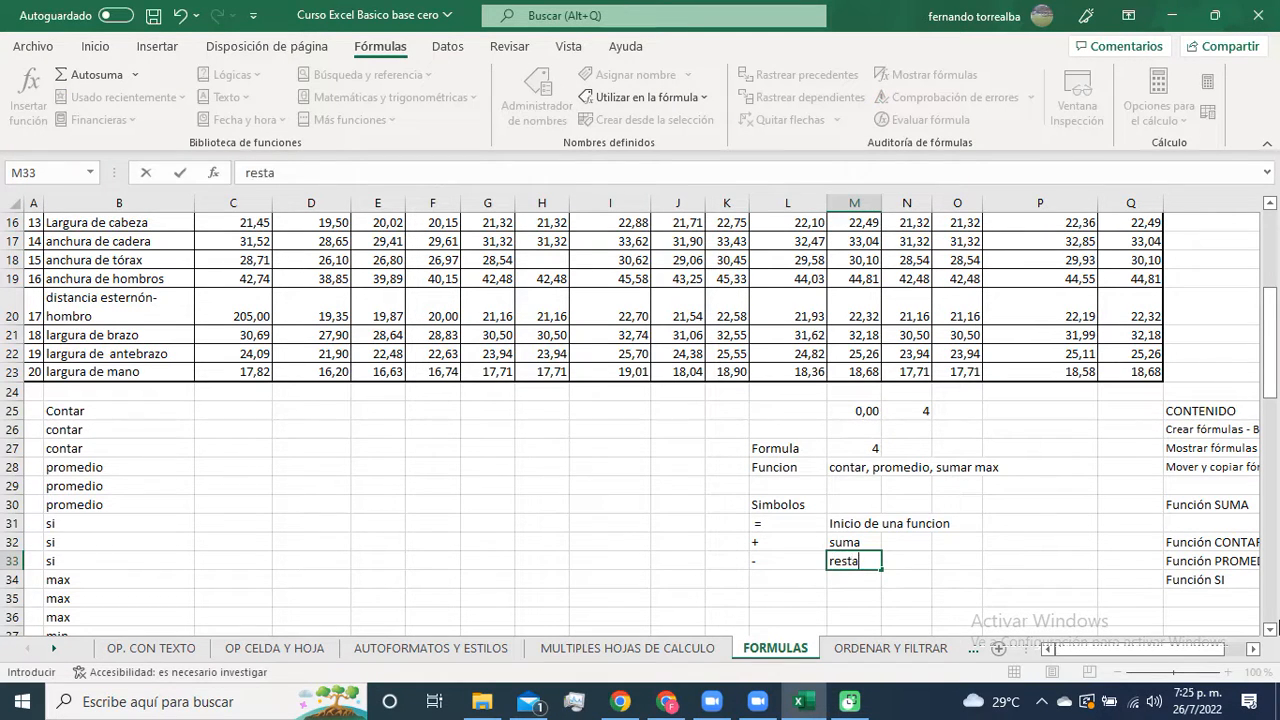
key("Return")
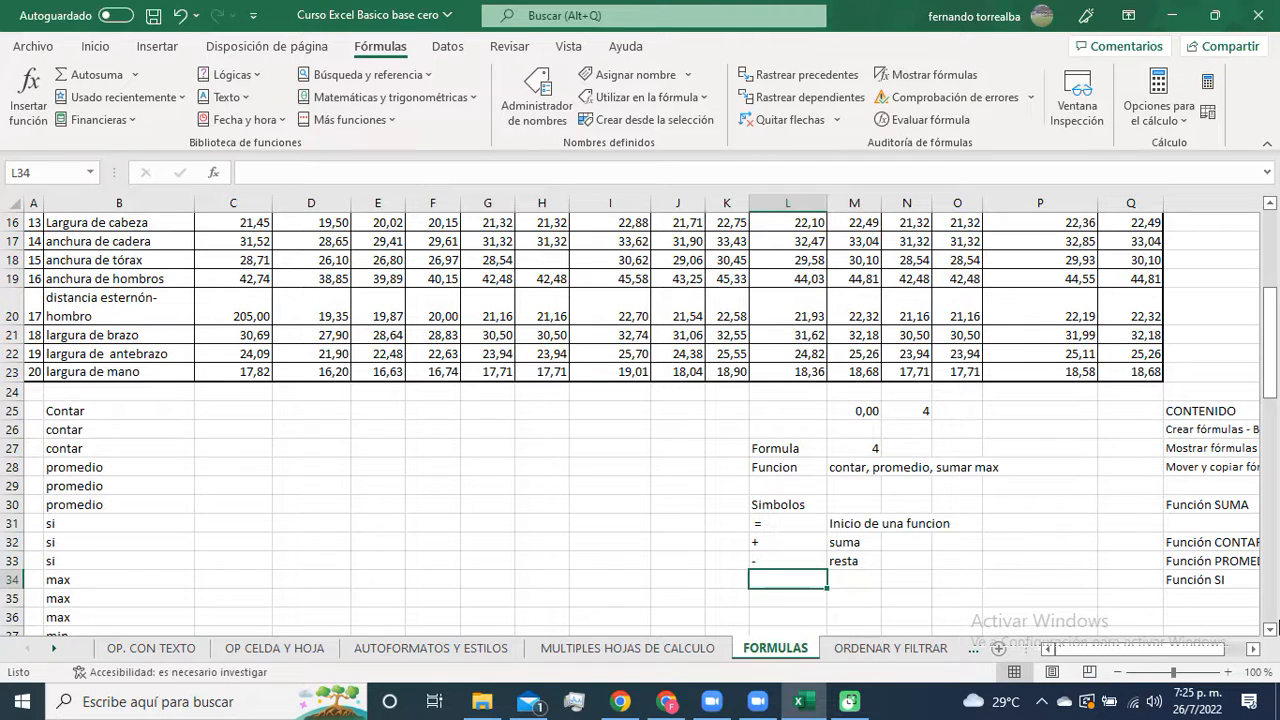
Step: Add the symbol "*" in L34 with the meaning "multiplicacion" in M34
type("*")
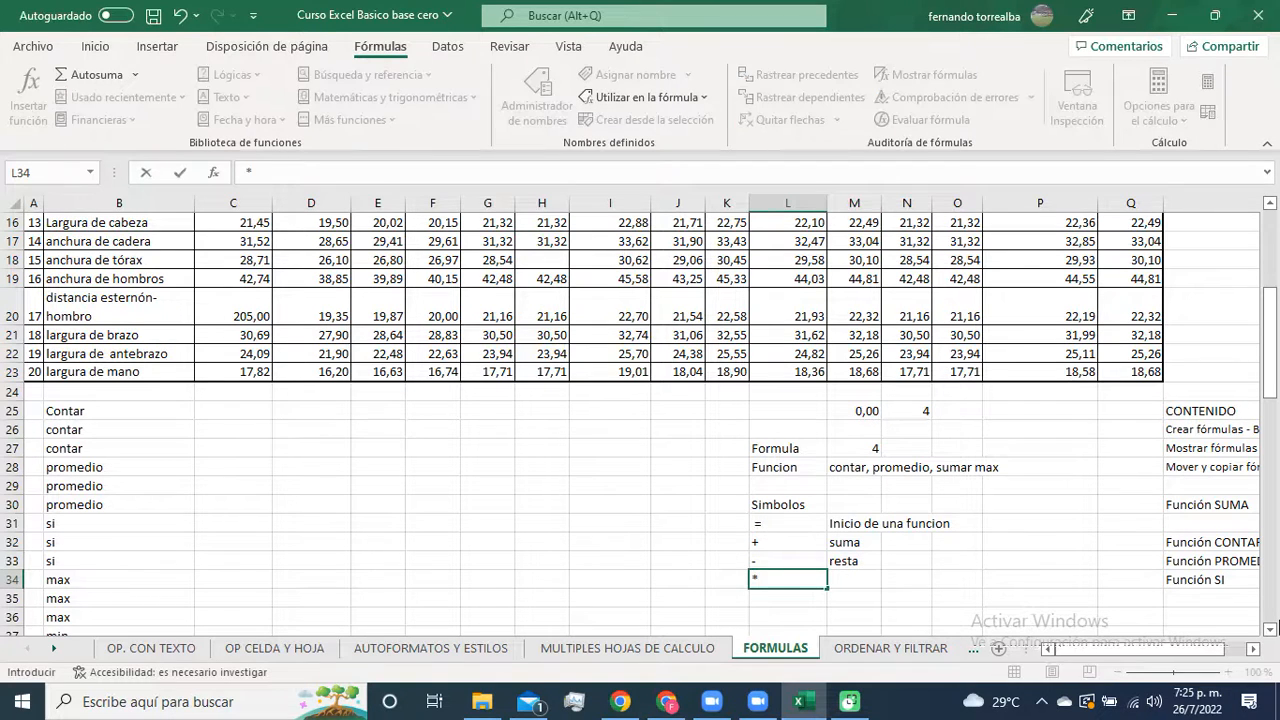
key("Tab")
type("mul")
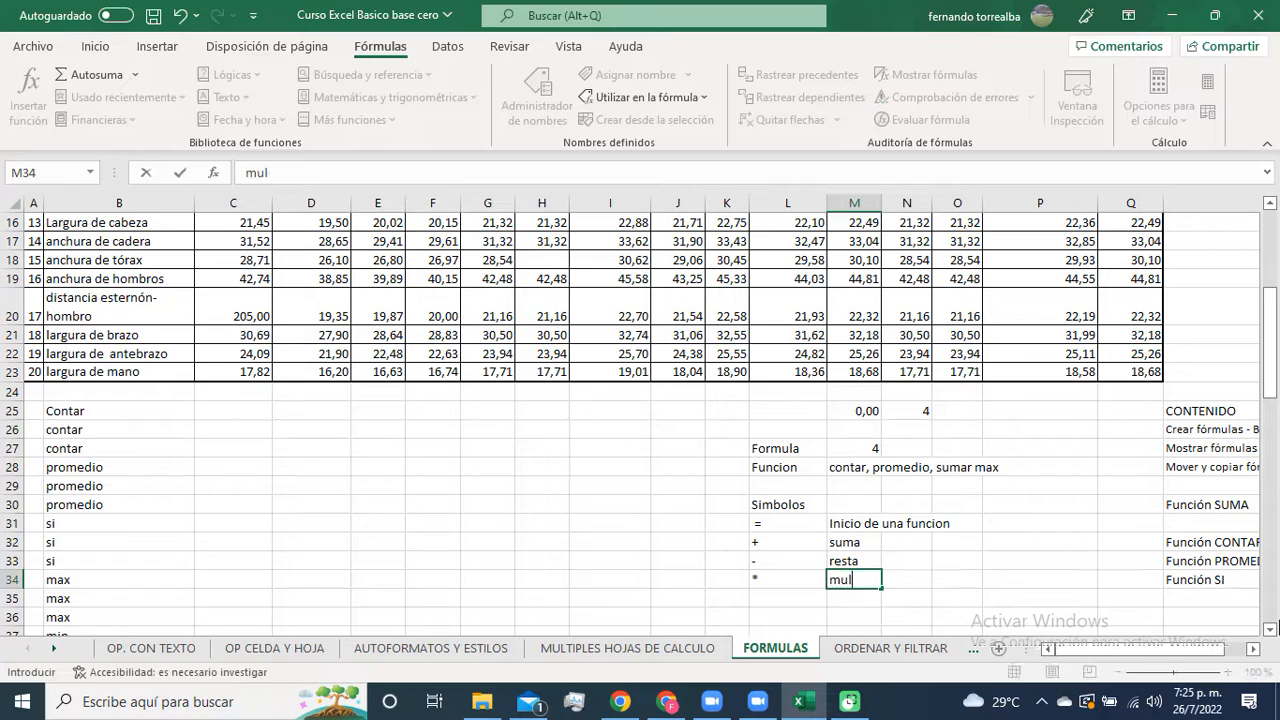
type("tiplicacion")
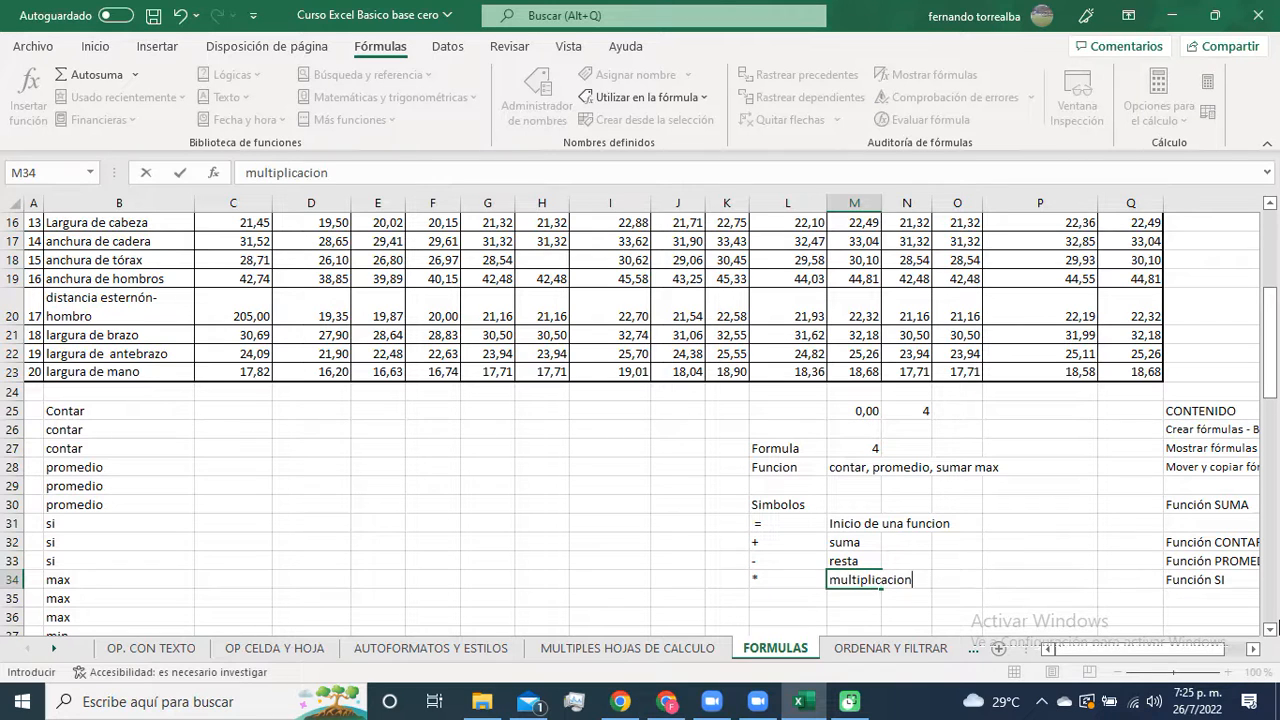
key("Return")
Step: Add the symbol "/" in L35 with the meaning "division" in M35
key("alt")
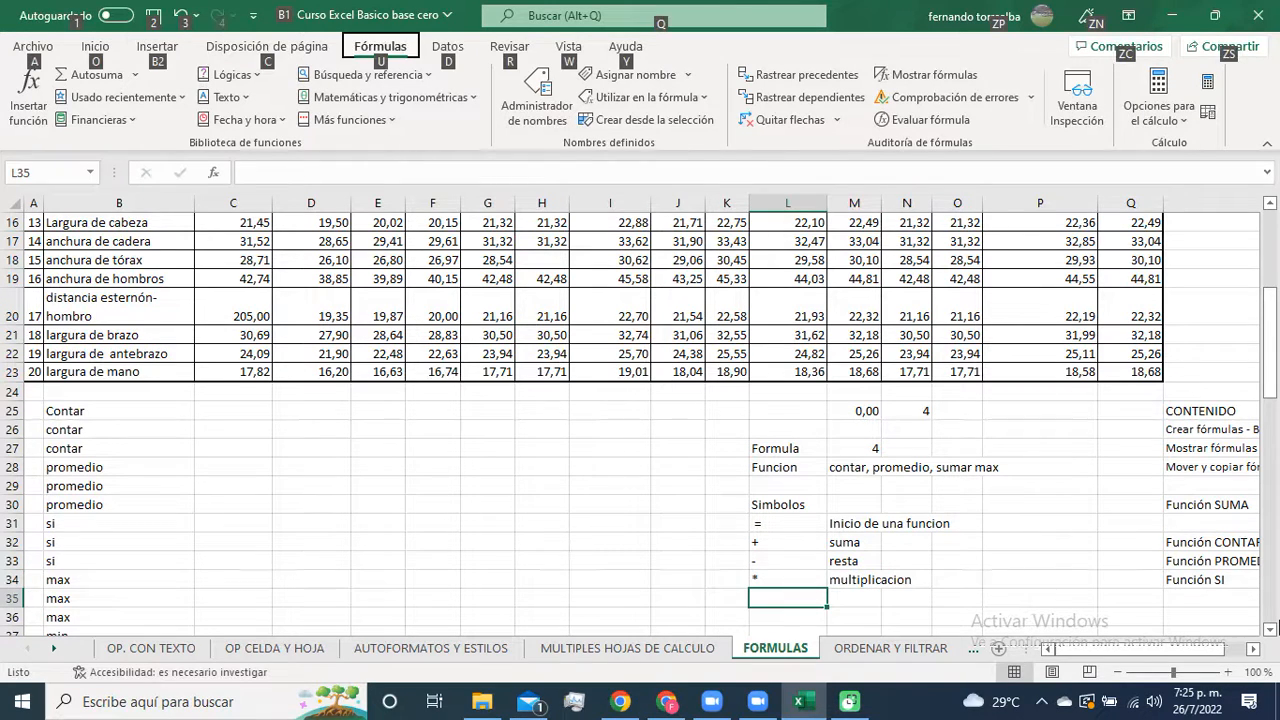
key("Escape")
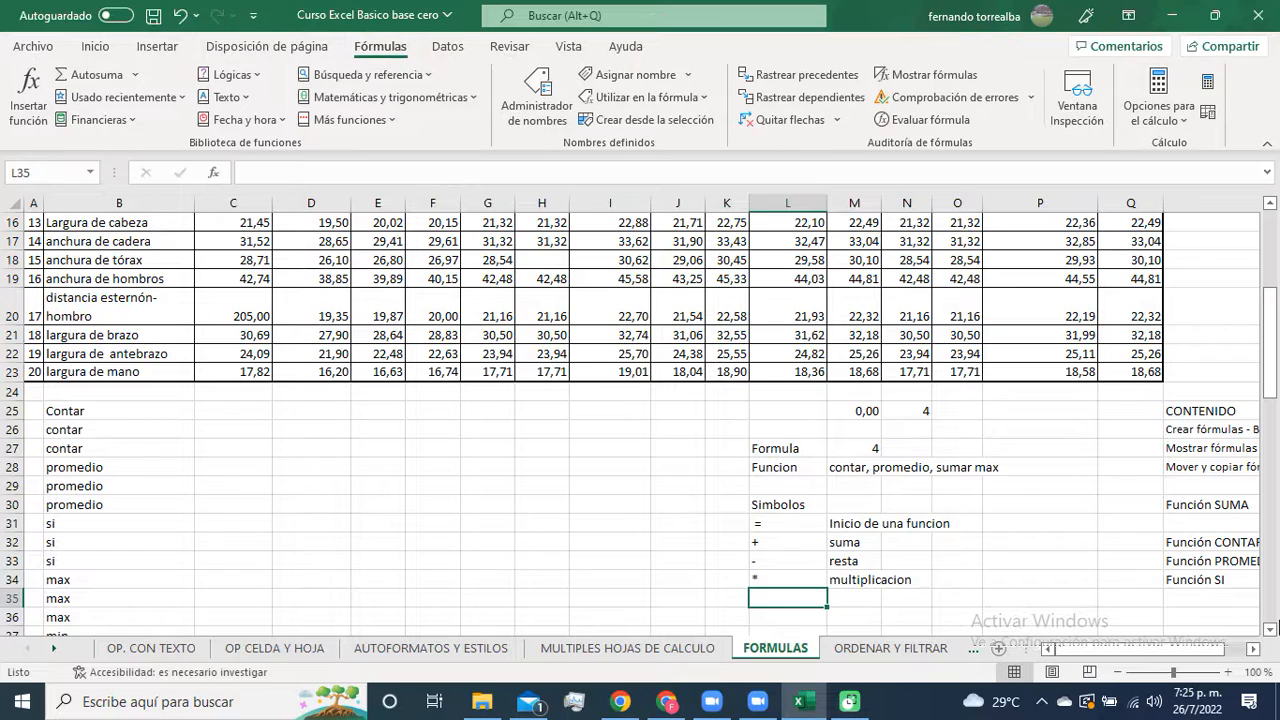
key("slash")
key("Escape")
double_click(798, 597)
type("/")
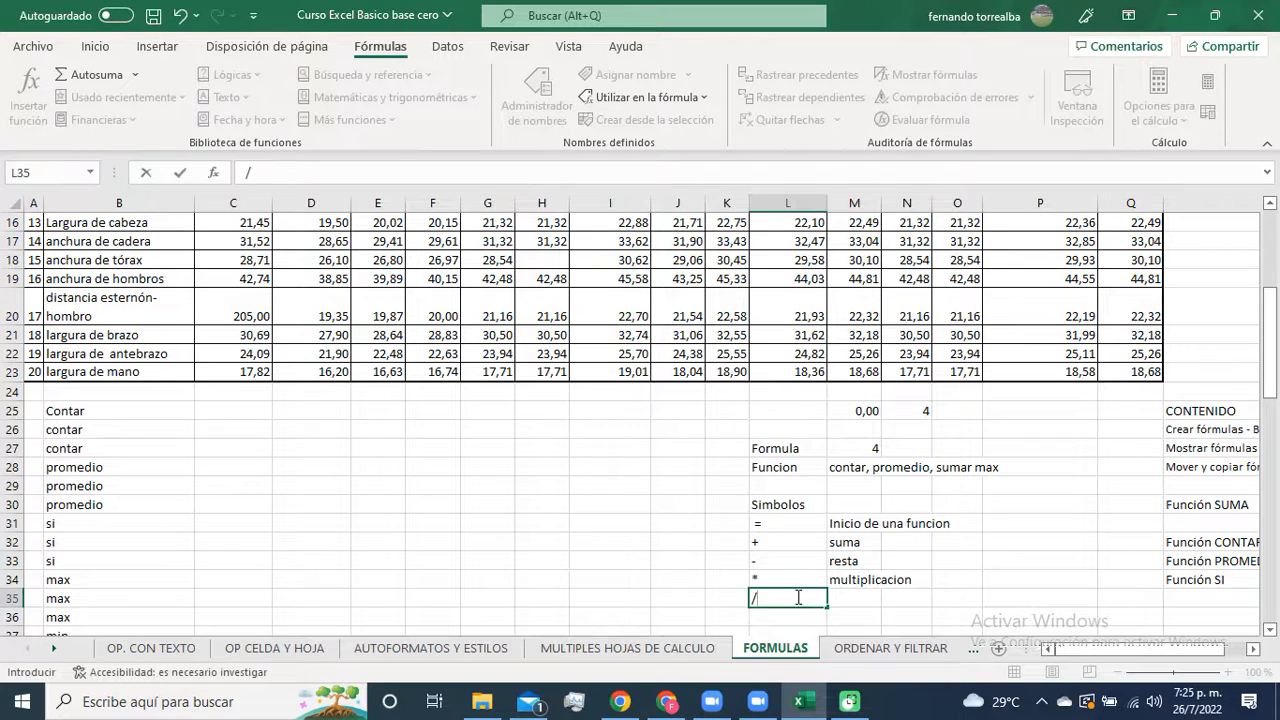
key("Tab")
type("di")
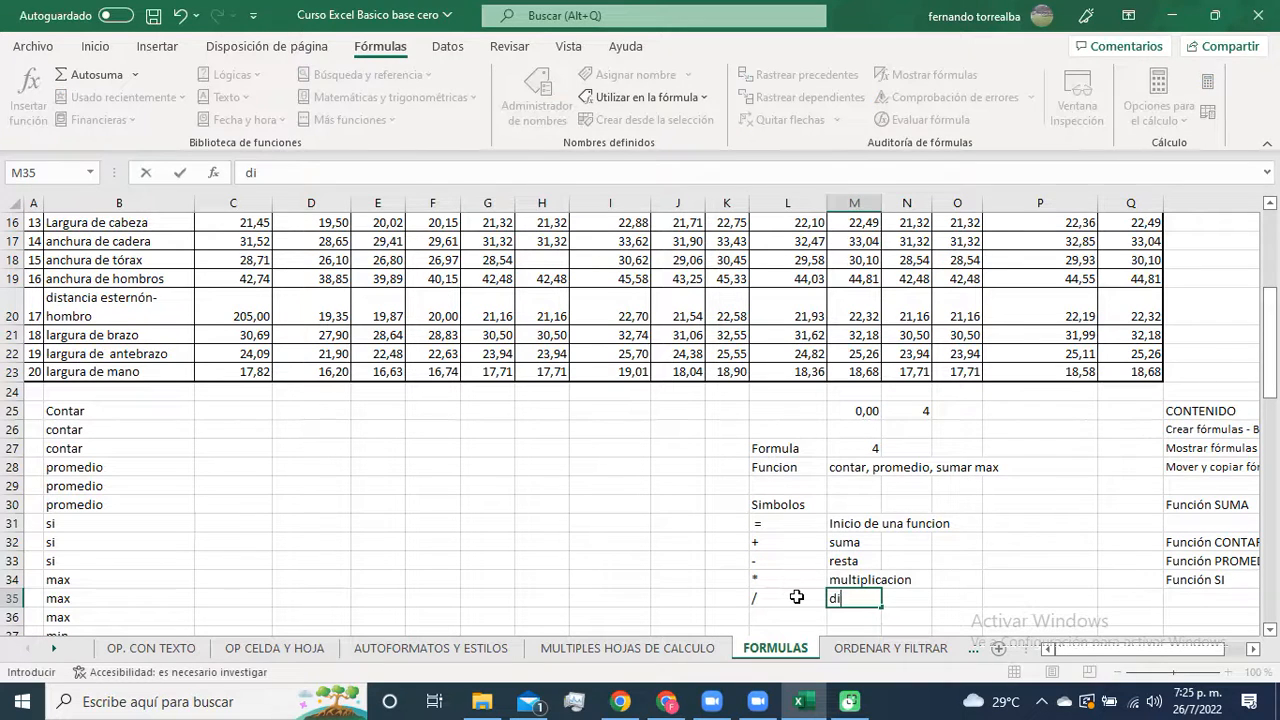
type("vision")
key("Return")
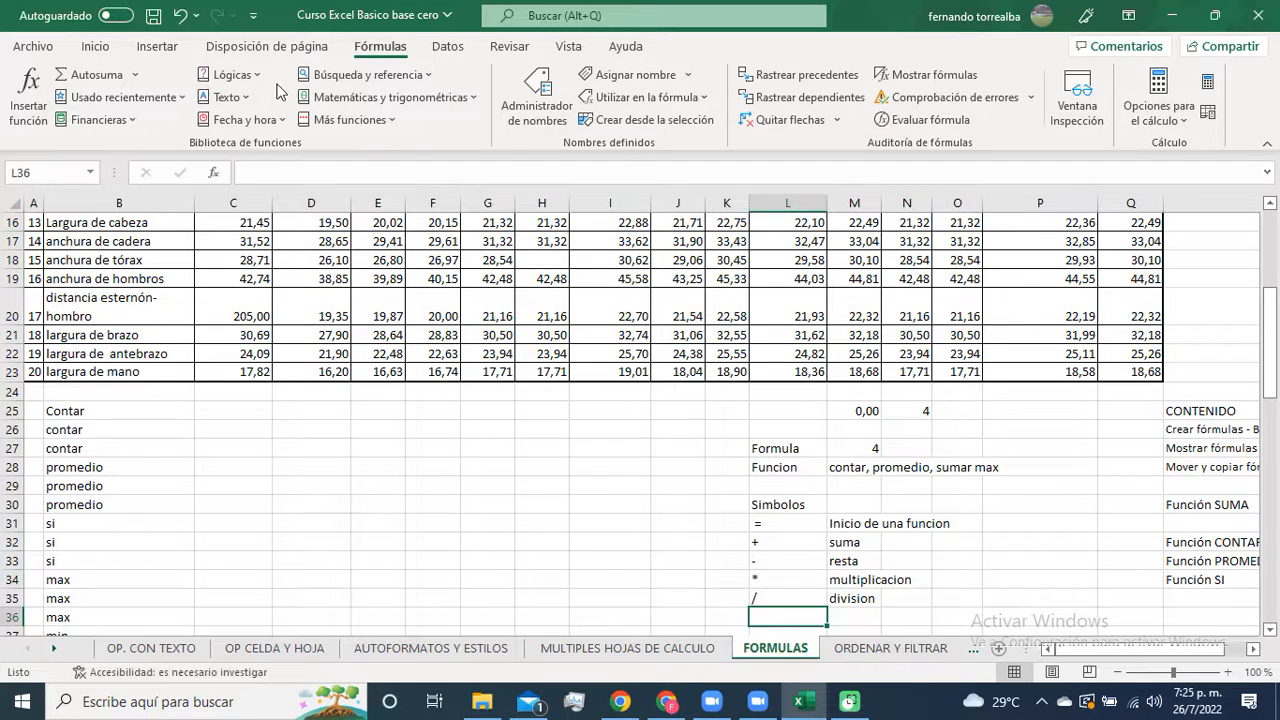
Step: Search the Insert Function library for "multiplicacion"
left_click(135, 75)
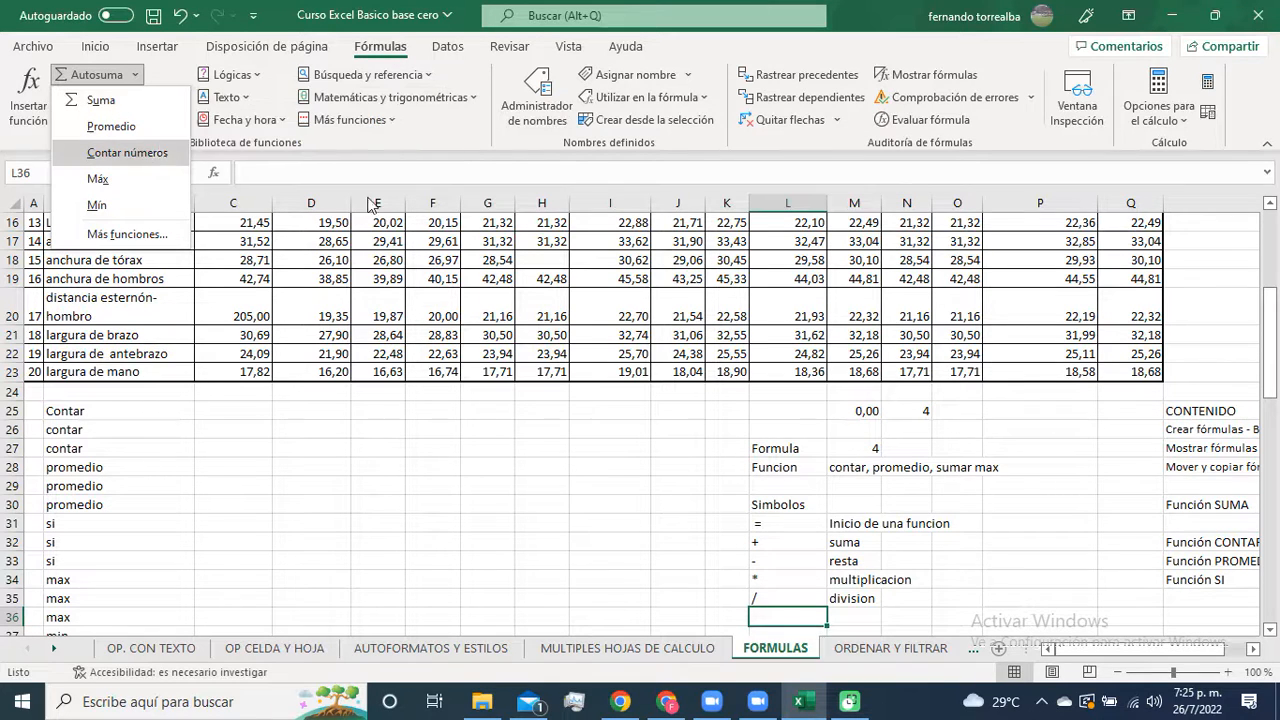
left_click(574, 434)
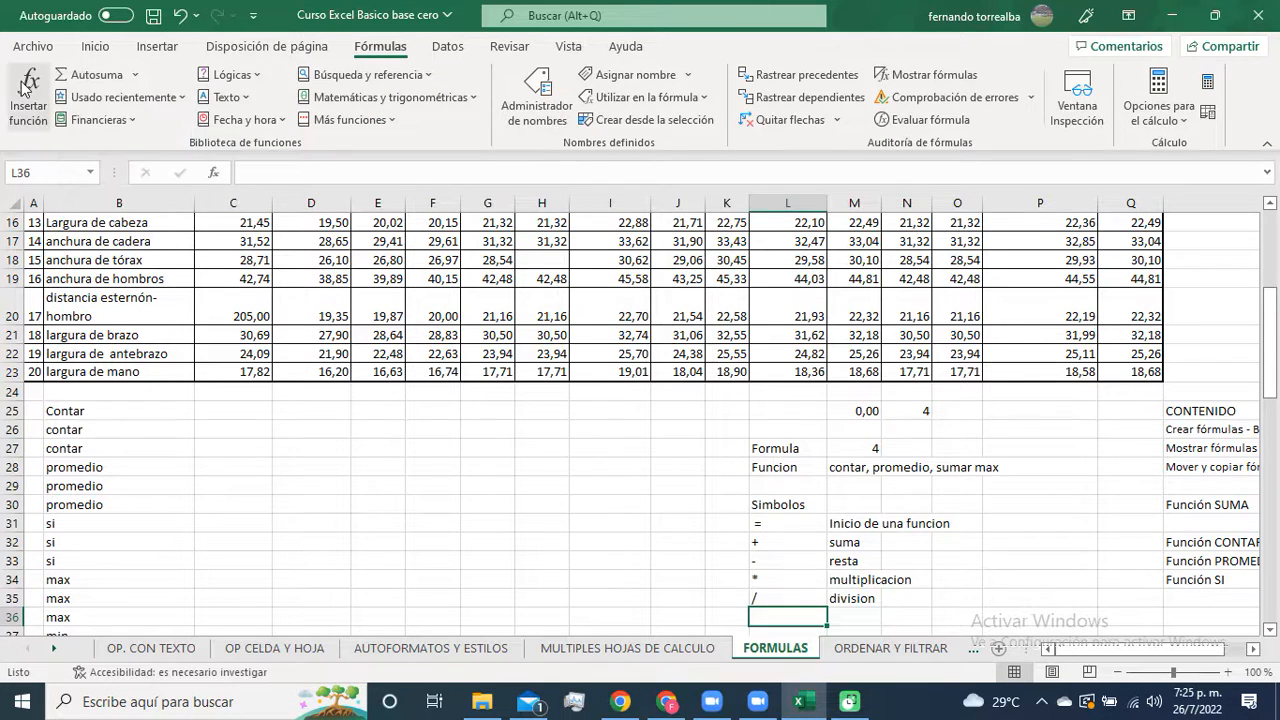
left_click(29, 88)
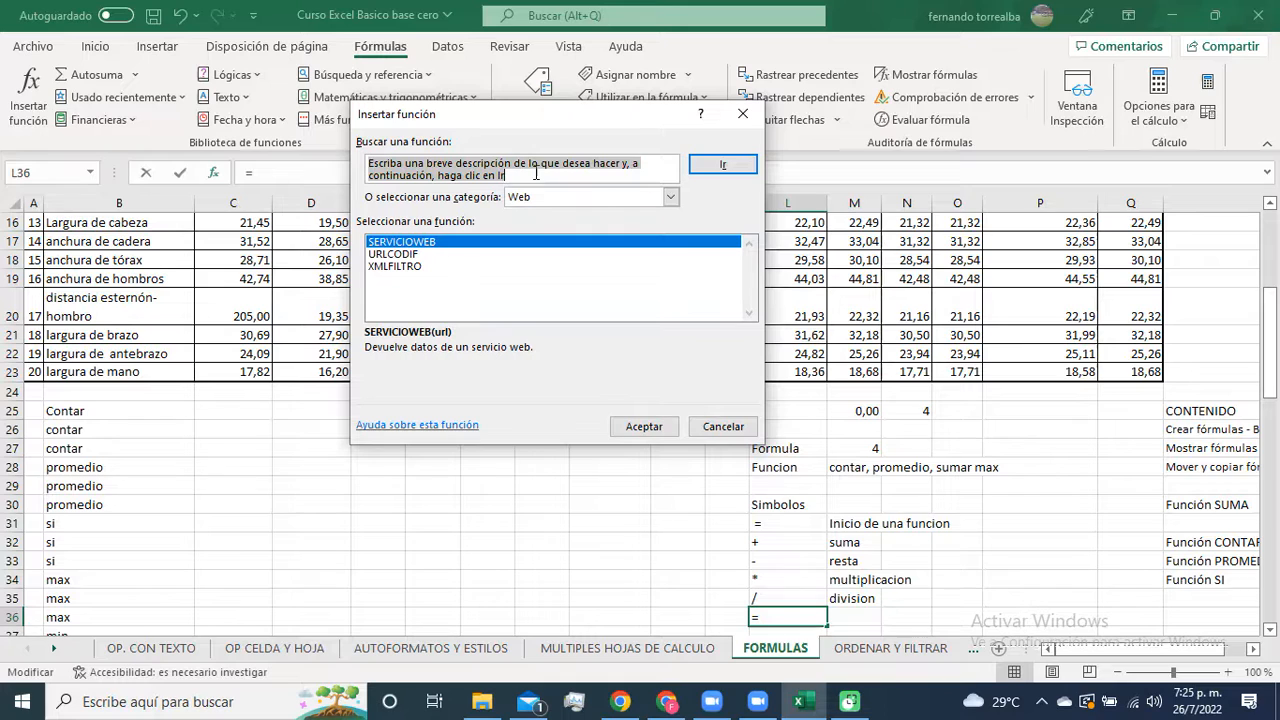
type("multi")
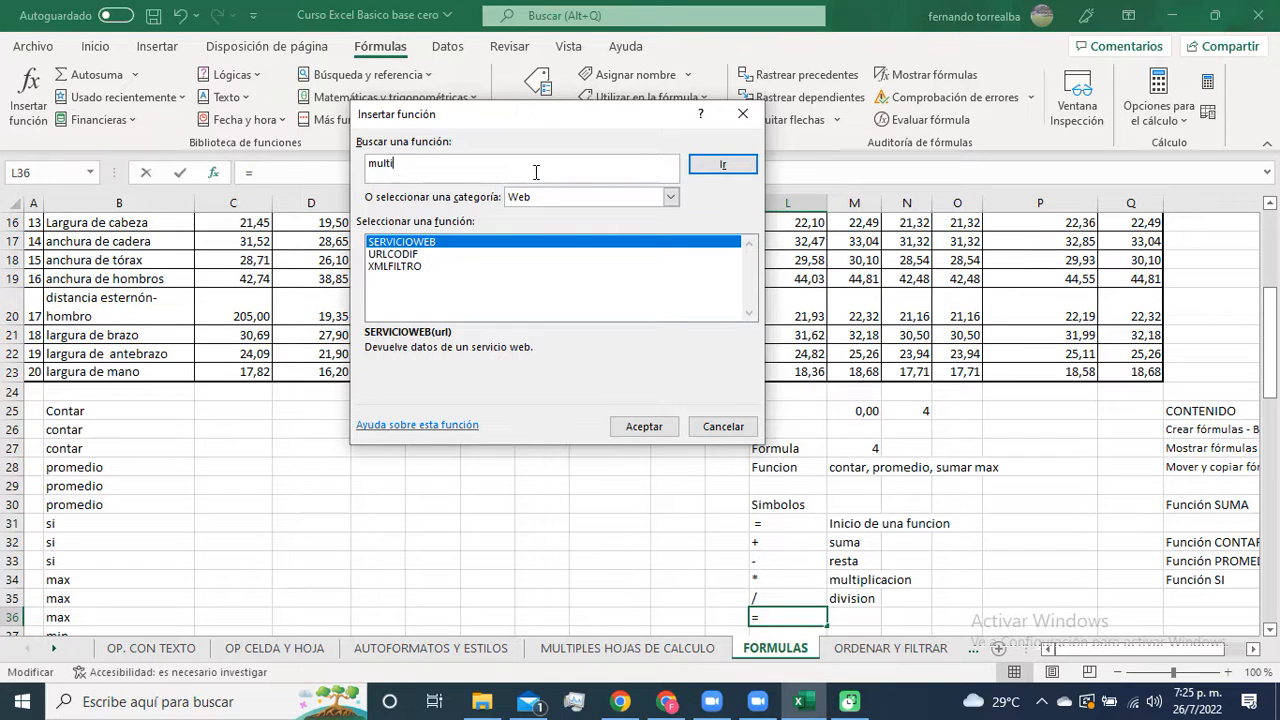
type("plicacion")
left_click(722, 166)
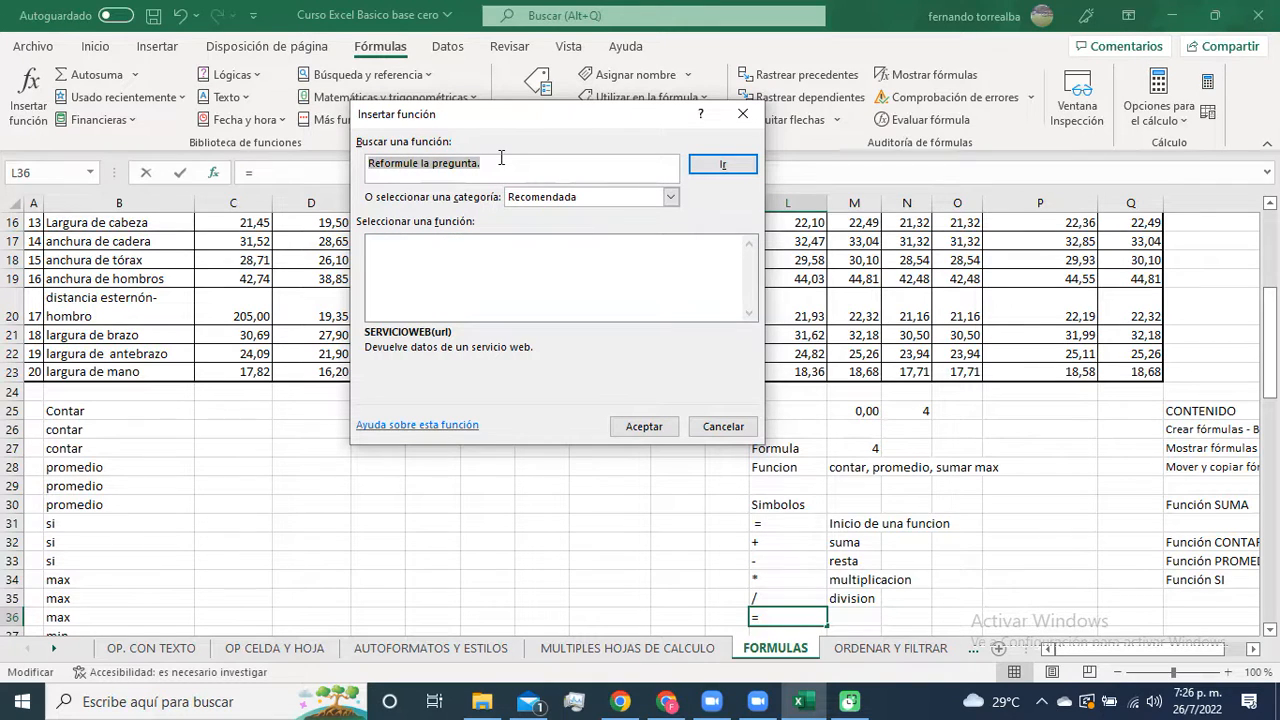
type("multiplicacion")
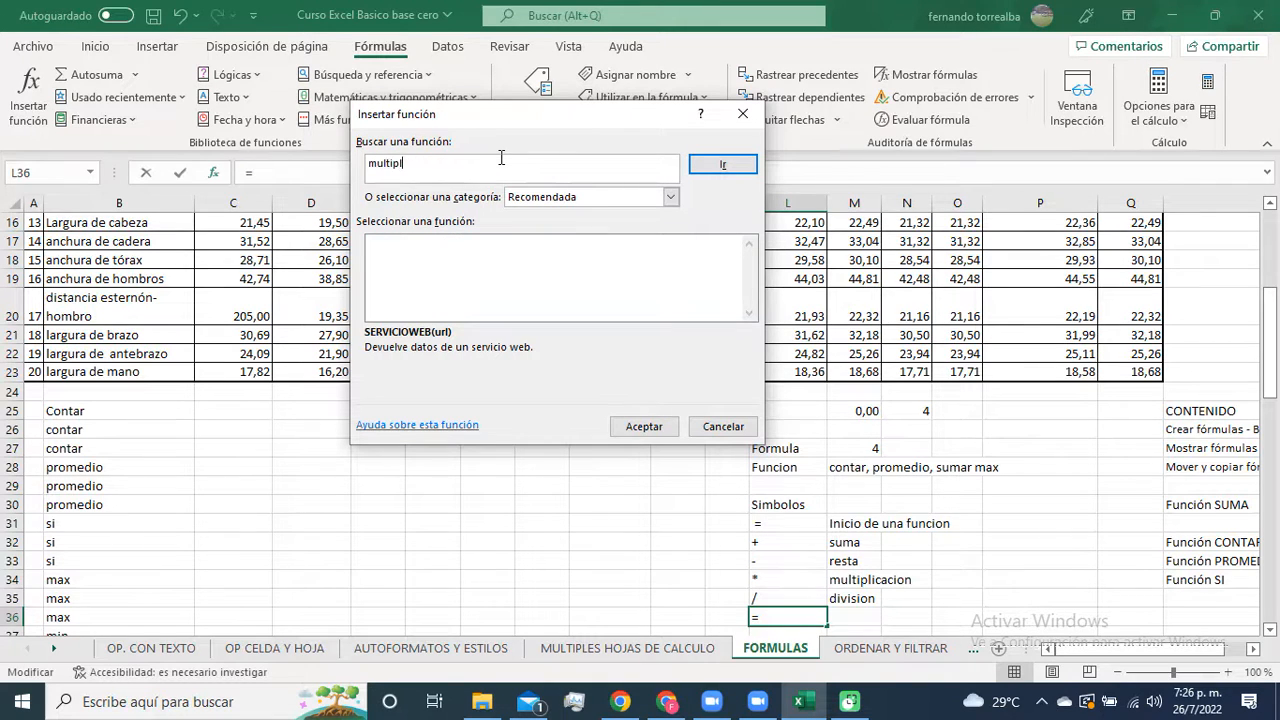
left_click(735, 170)
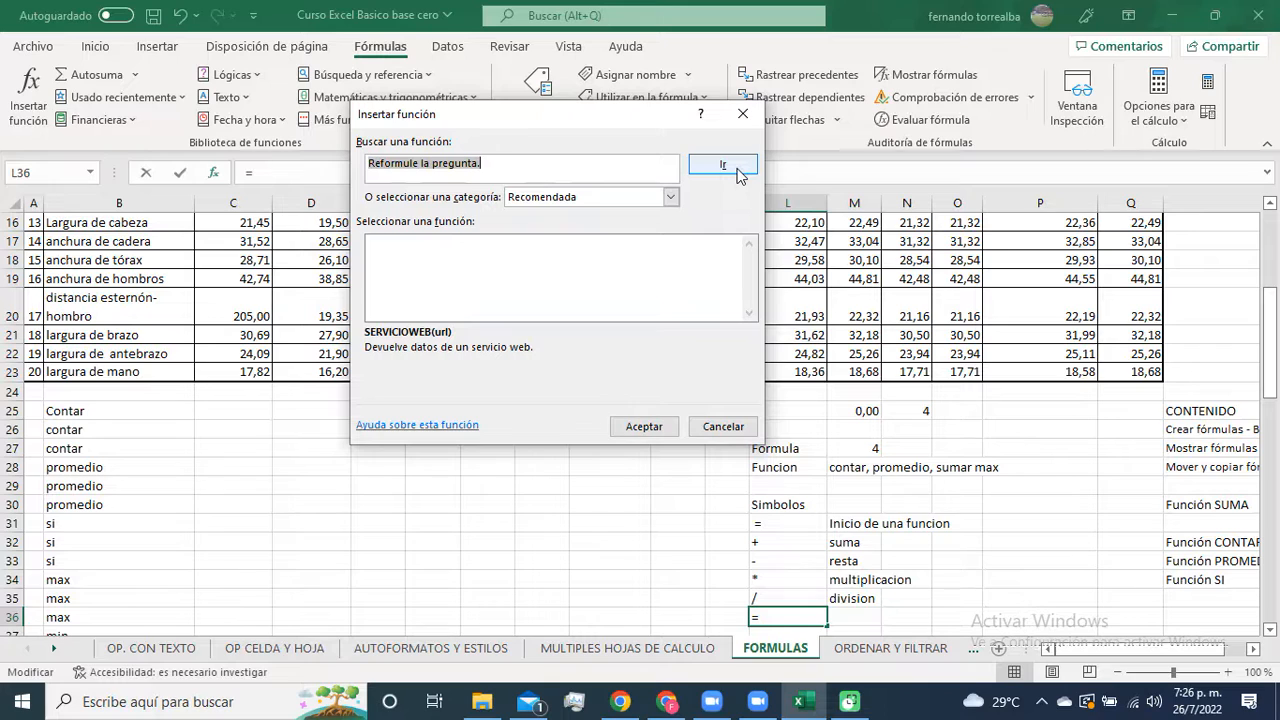
Step: Search the function library for "division" and "resta", leaving without inserting a function
type("d")
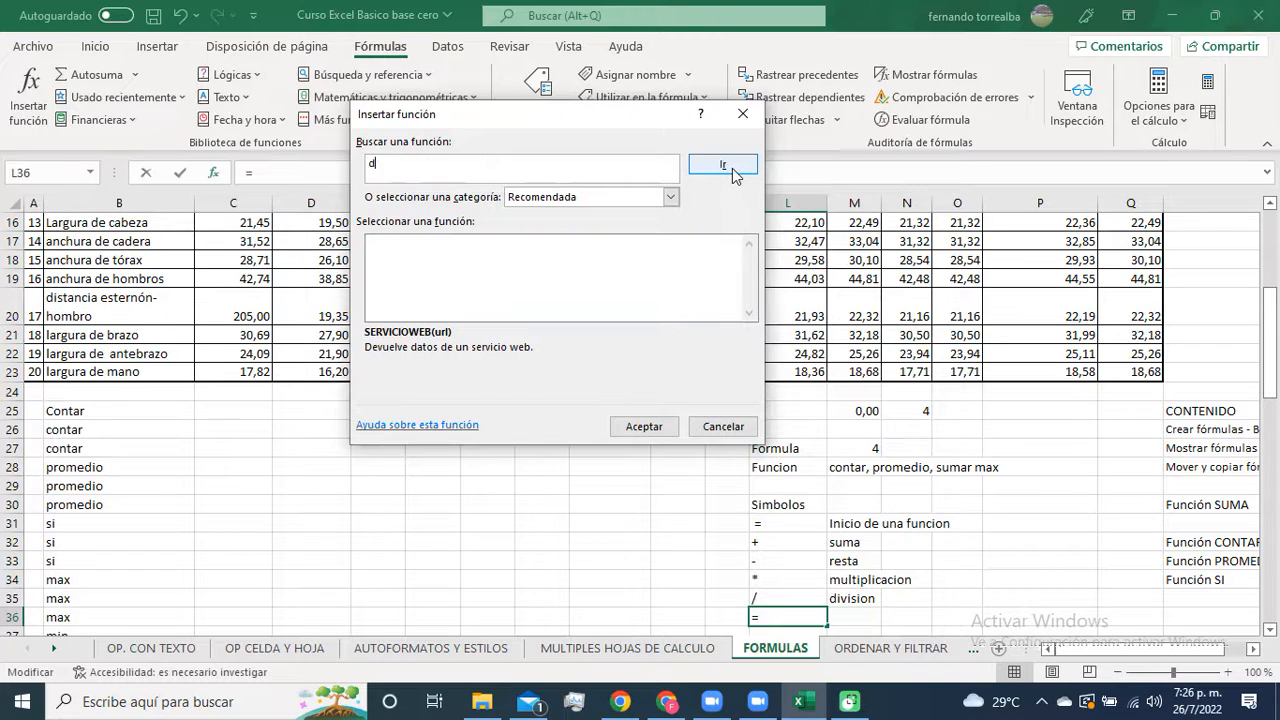
type("ivision")
left_click(732, 168)
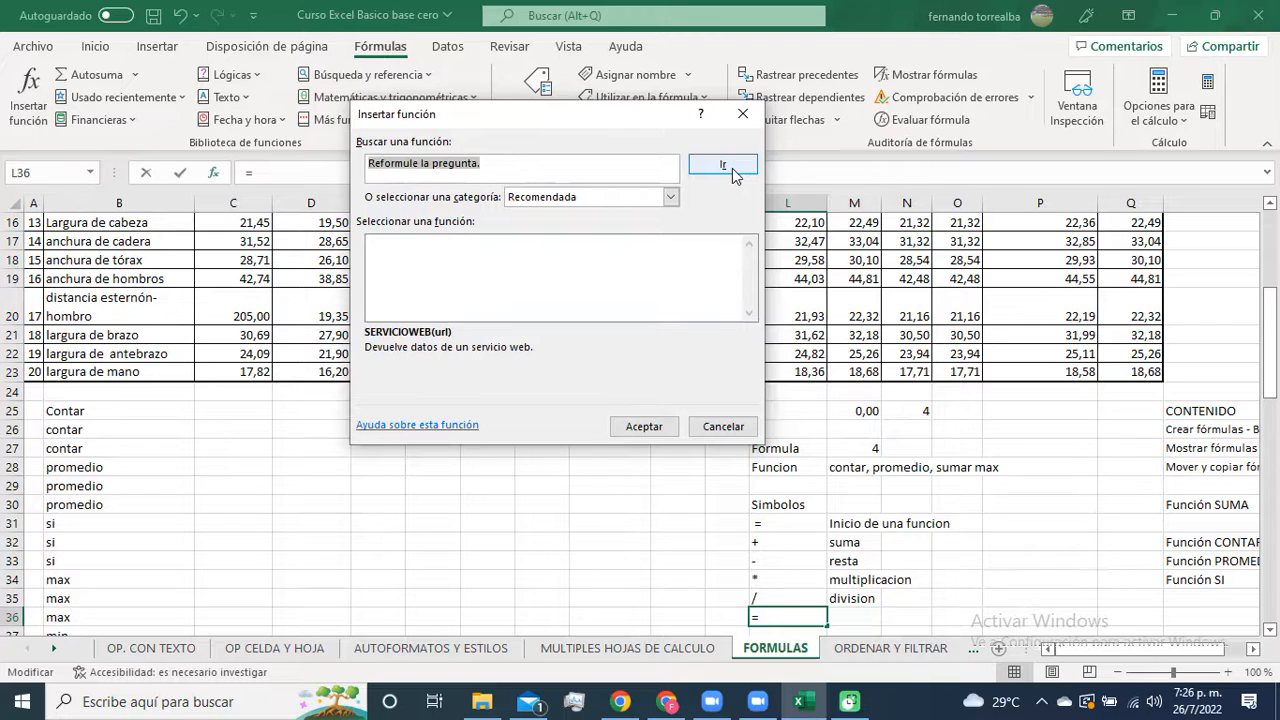
type("resta")
left_click(732, 168)
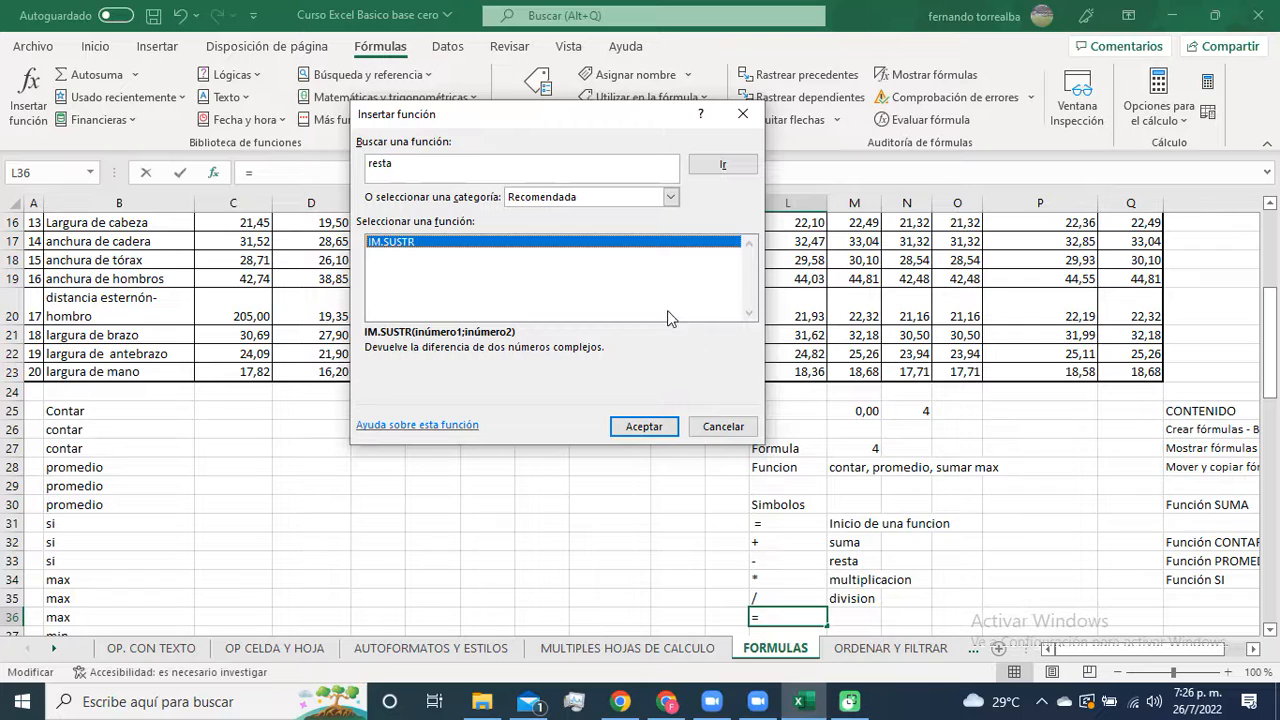
left_click(723, 426)
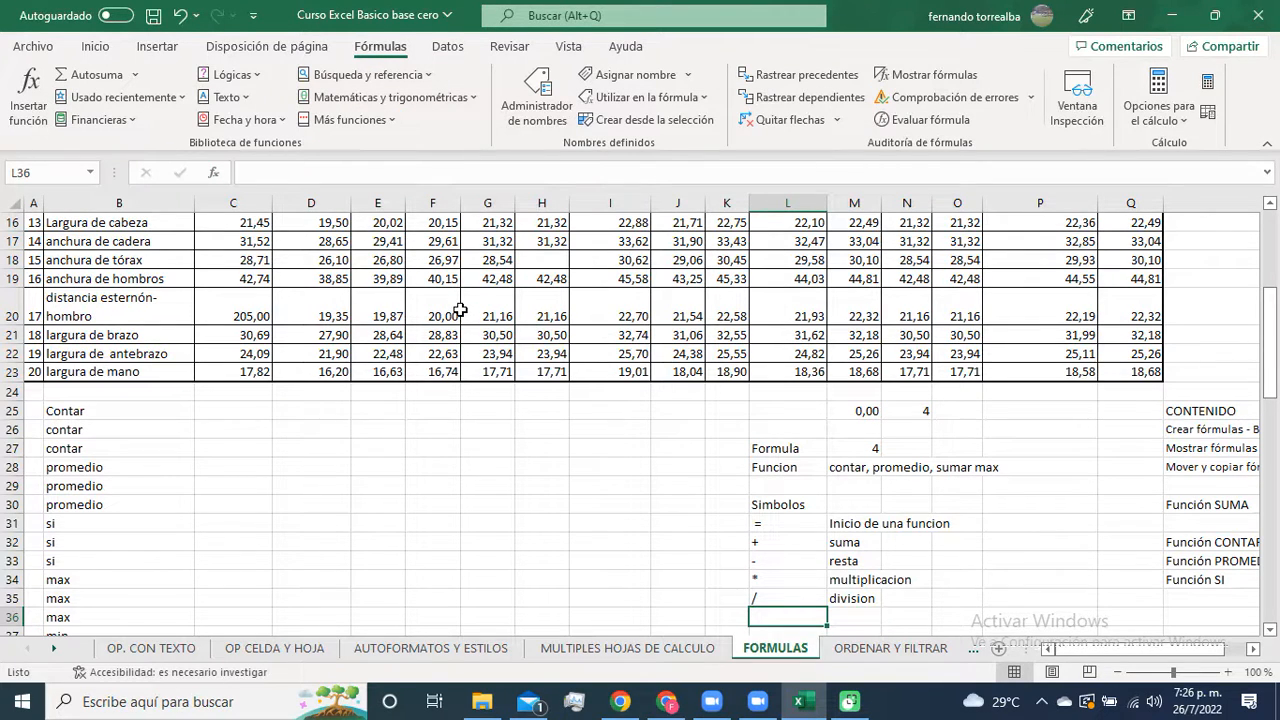
left_click(849, 562)
left_click(850, 580)
left_click(851, 599)
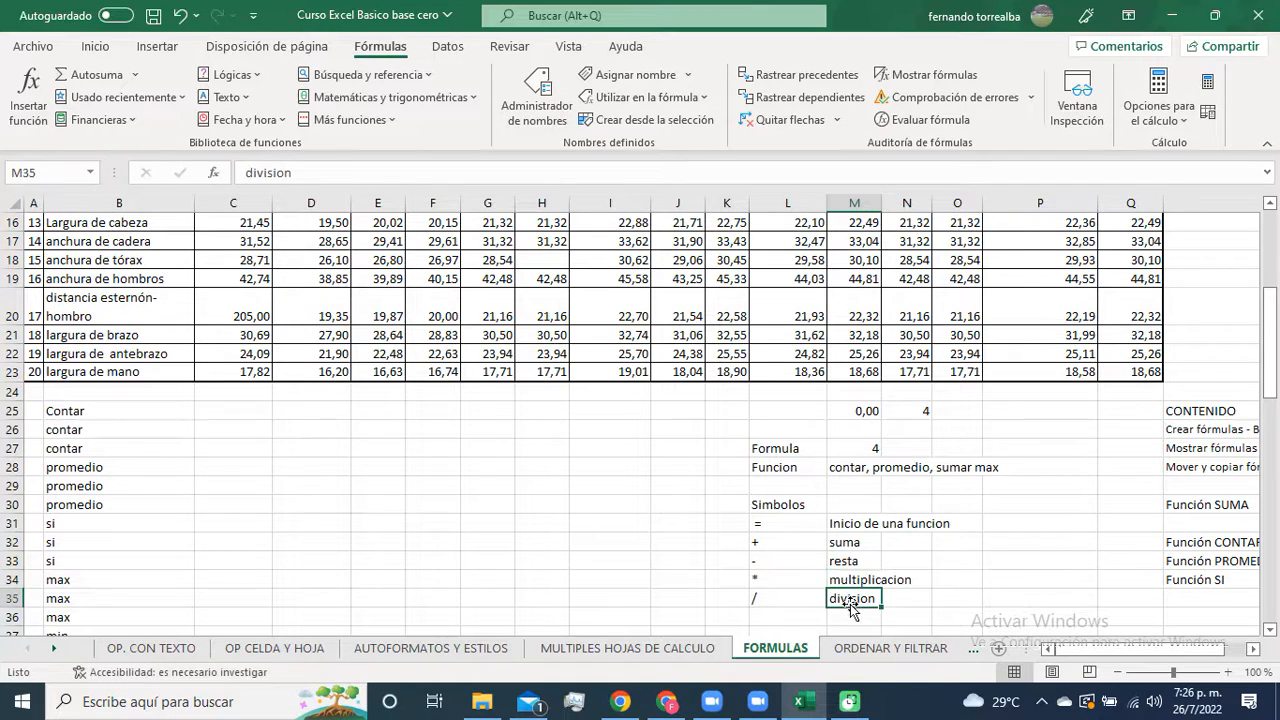
left_click(924, 412)
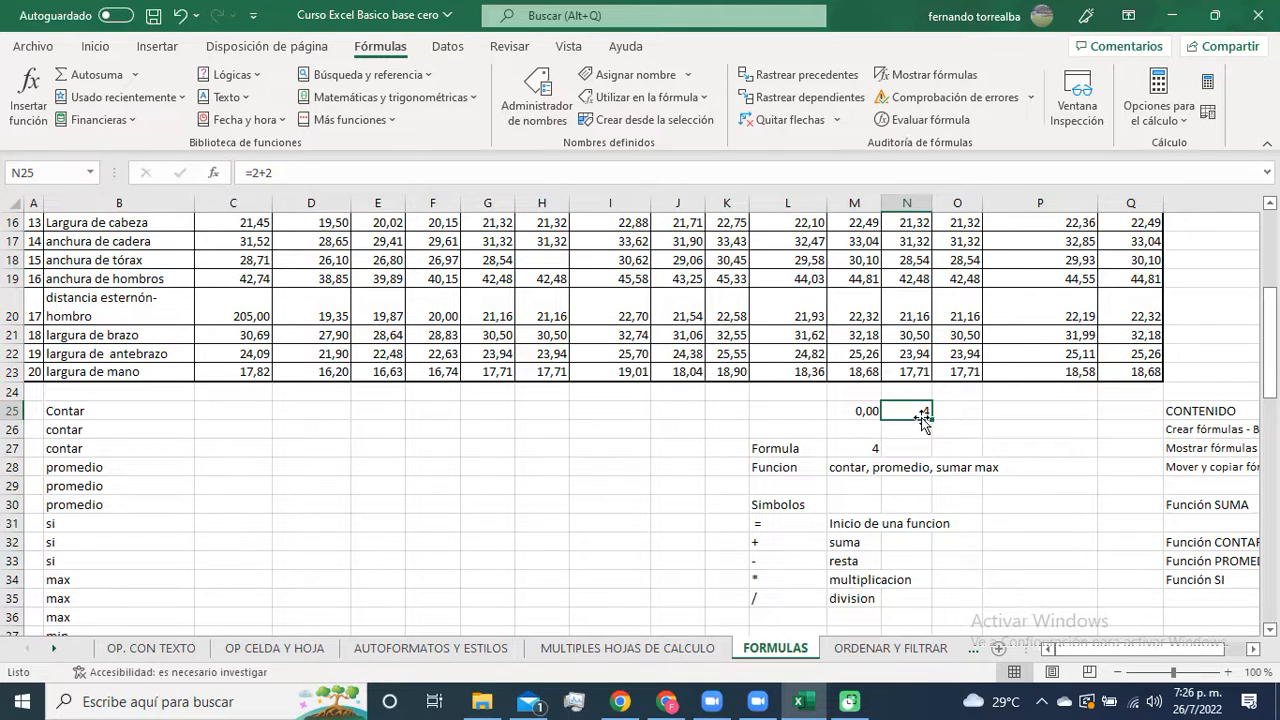
Step: Add the symbol "()" in L36 with the meaning "orden" in M36
scroll(800, 452, "down", 2)
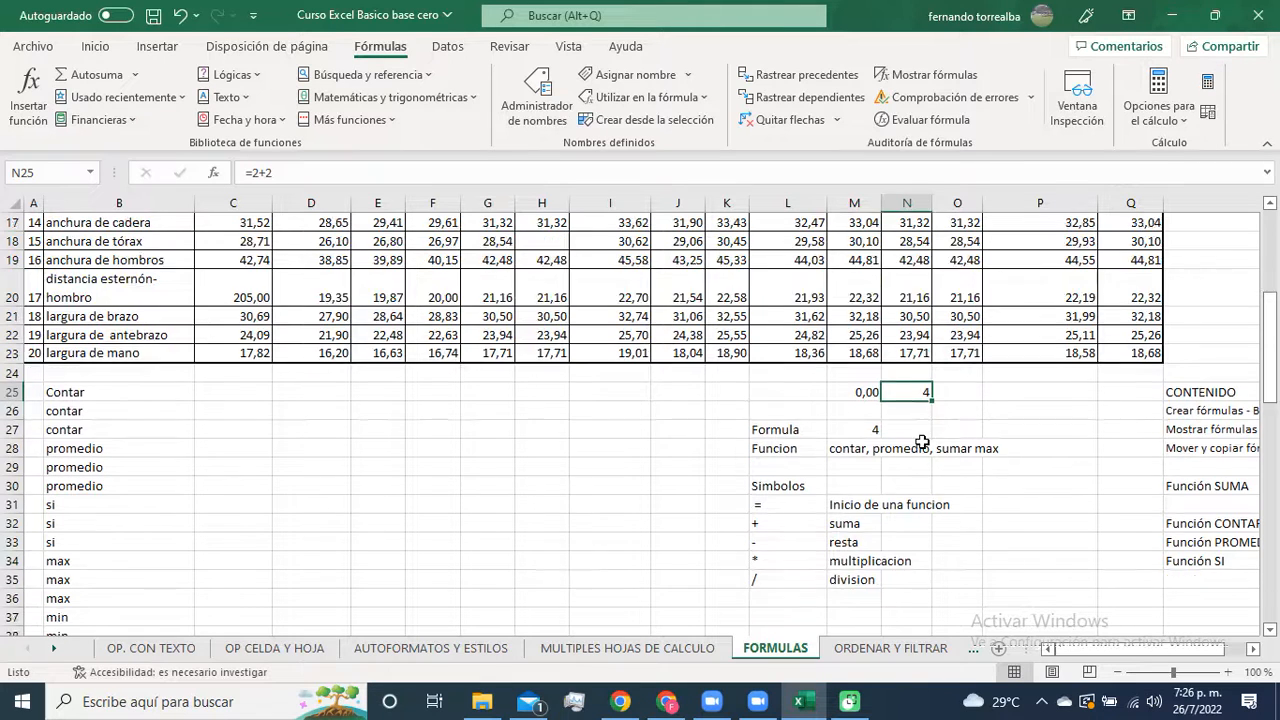
left_click(785, 486)
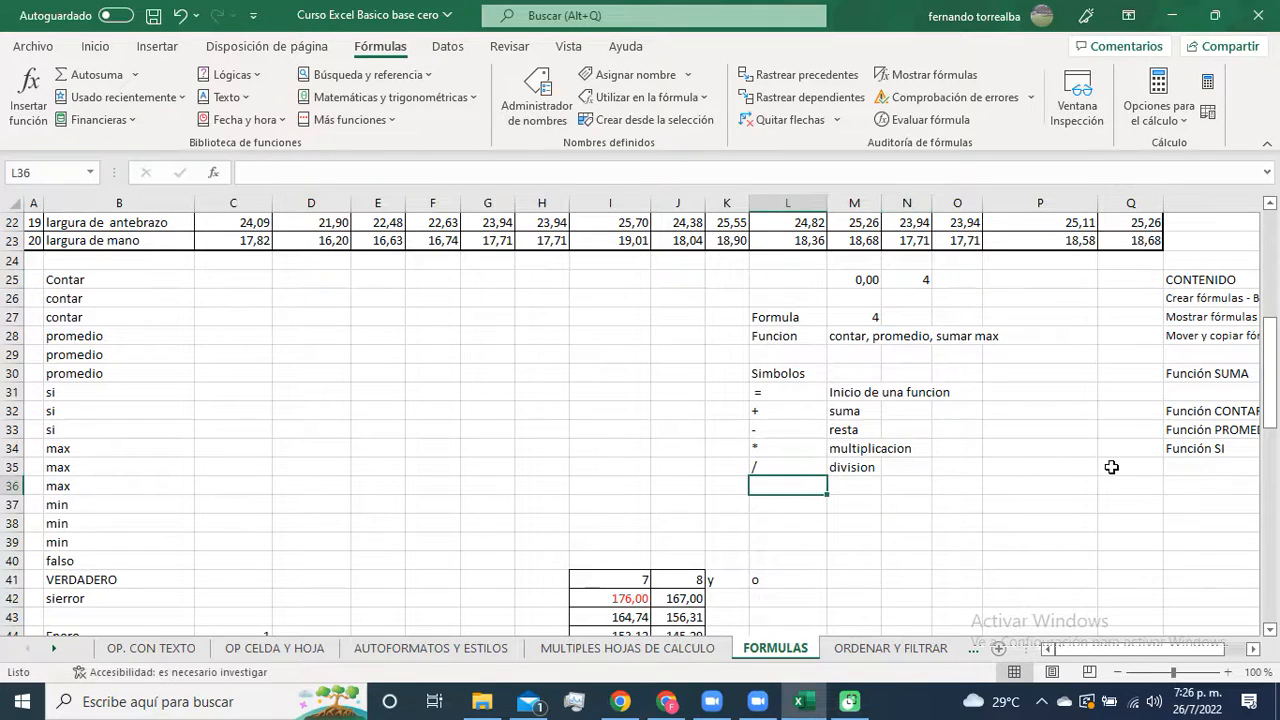
type("()")
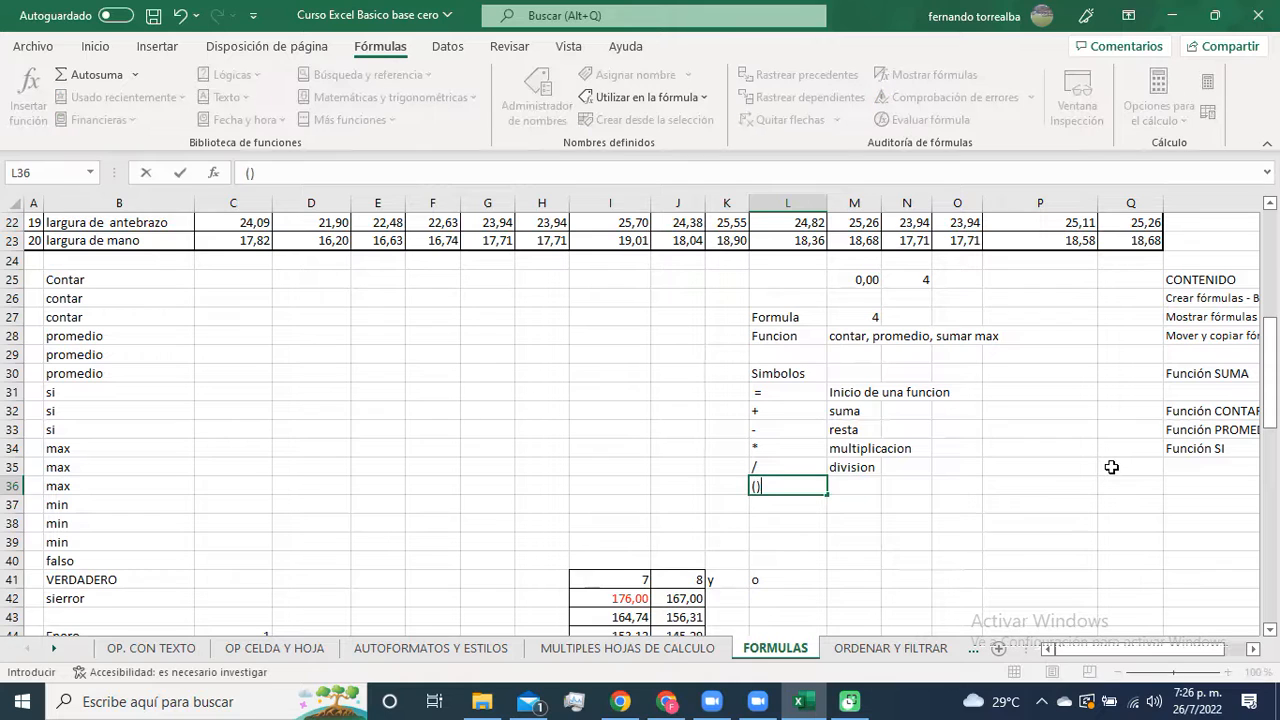
key("Tab")
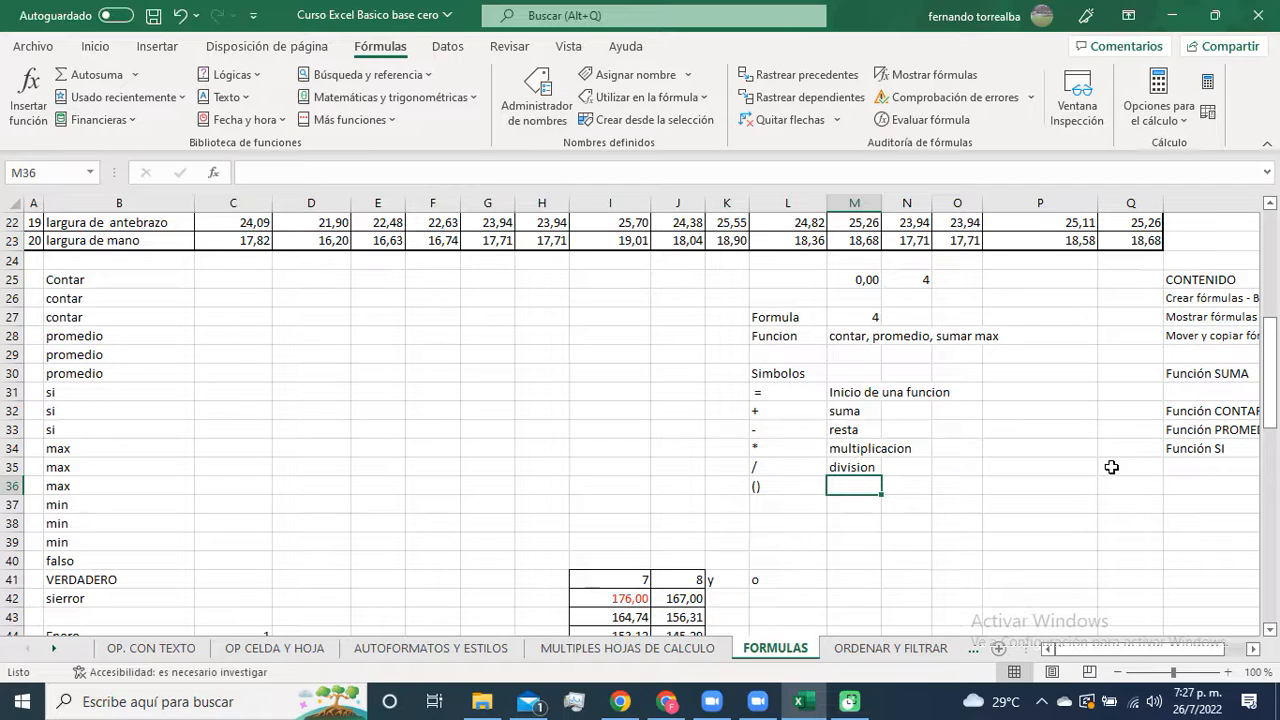
type("orden")
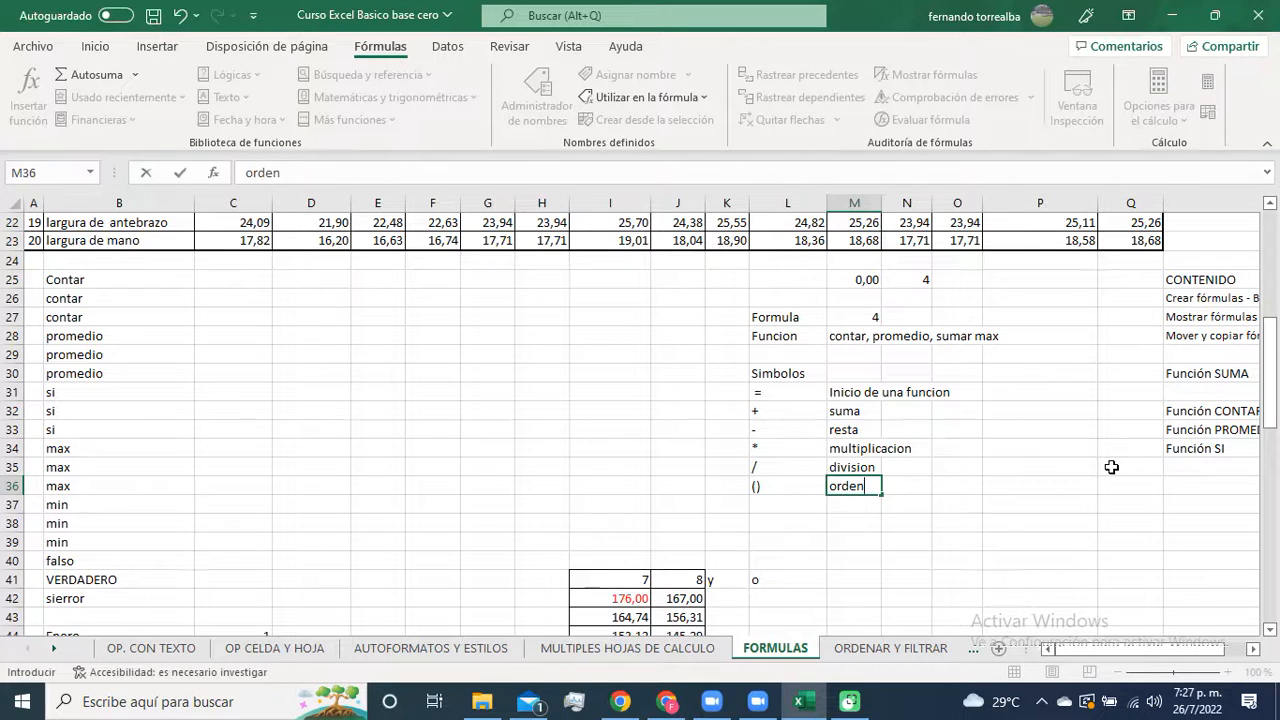
key("Tab")
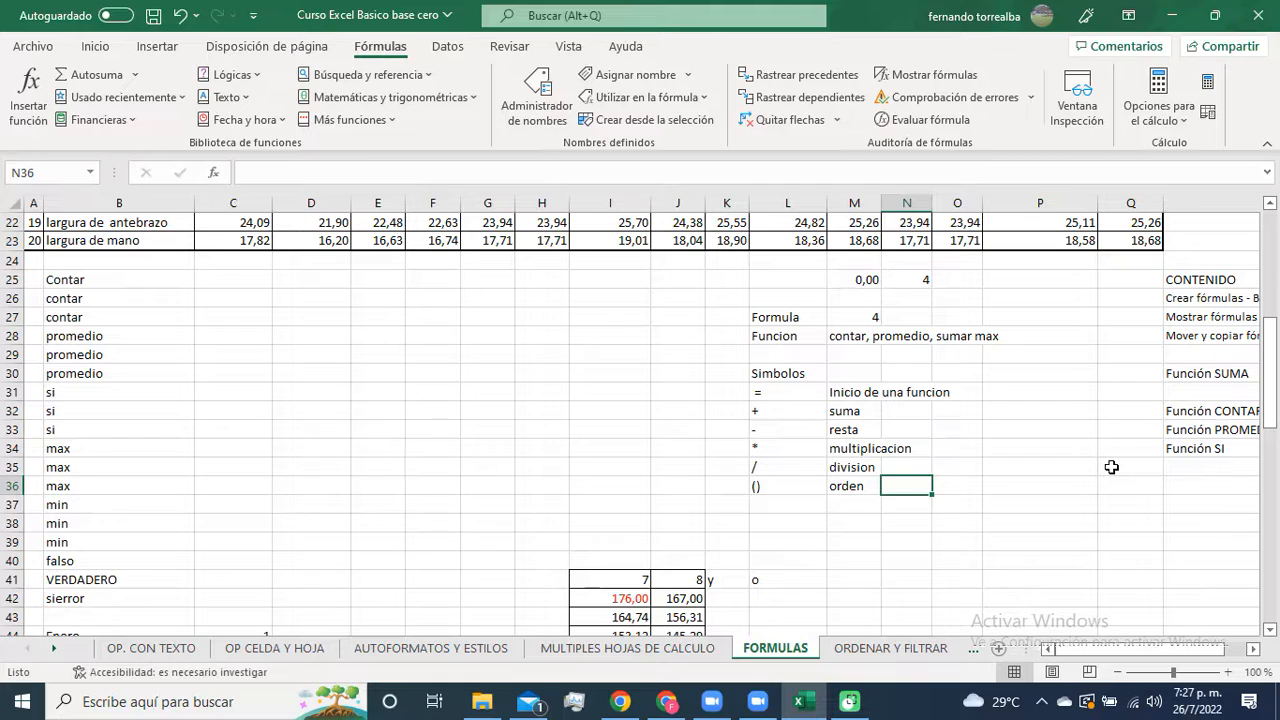
Step: Enter the example expression a+b-c*d/e without parentheses in N36
type("a+b")
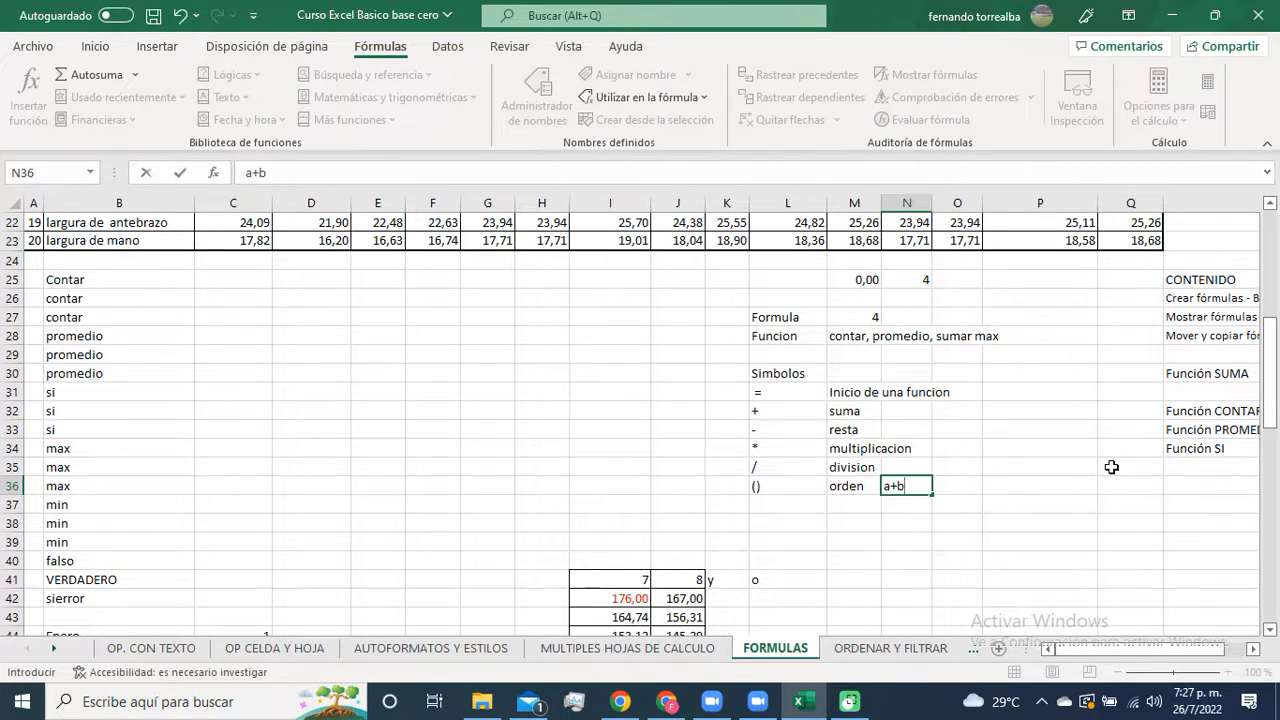
type("-c*d/e")
key("Tab")
Step: Enter the parenthesised version of the example, ((((a+b)-c)*d)/e), in P36
key("Tab")
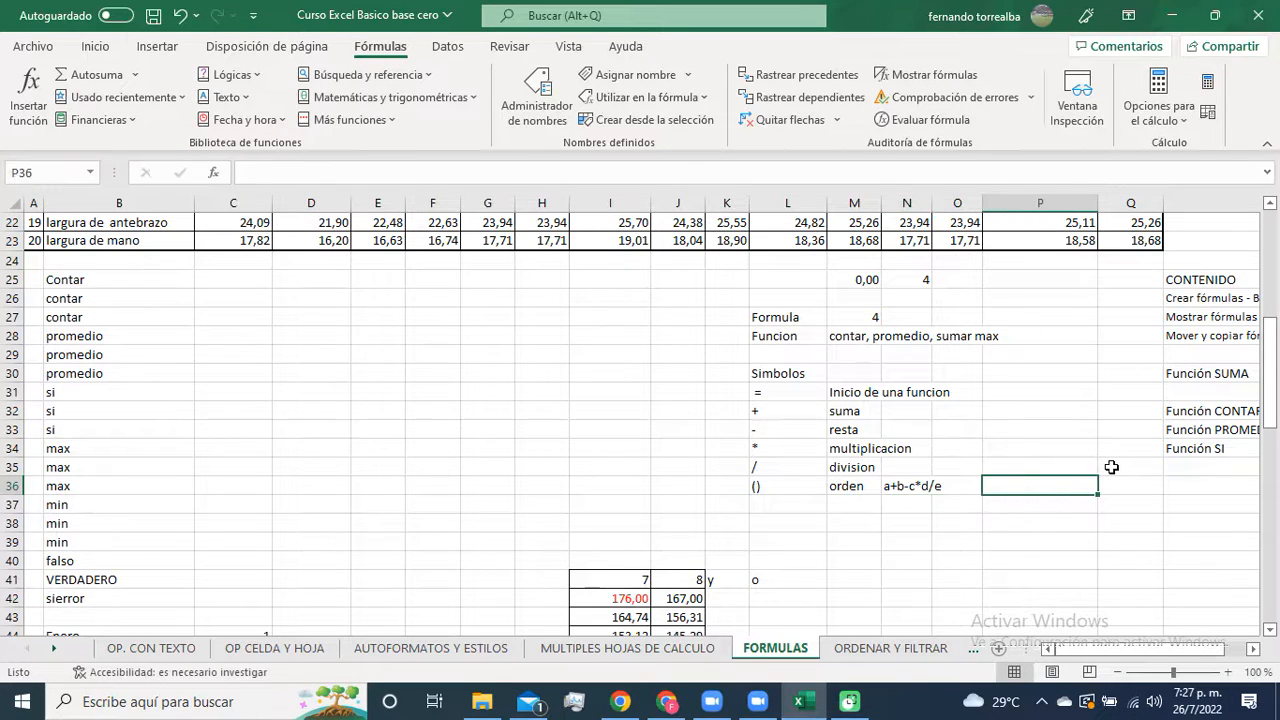
type("((((")
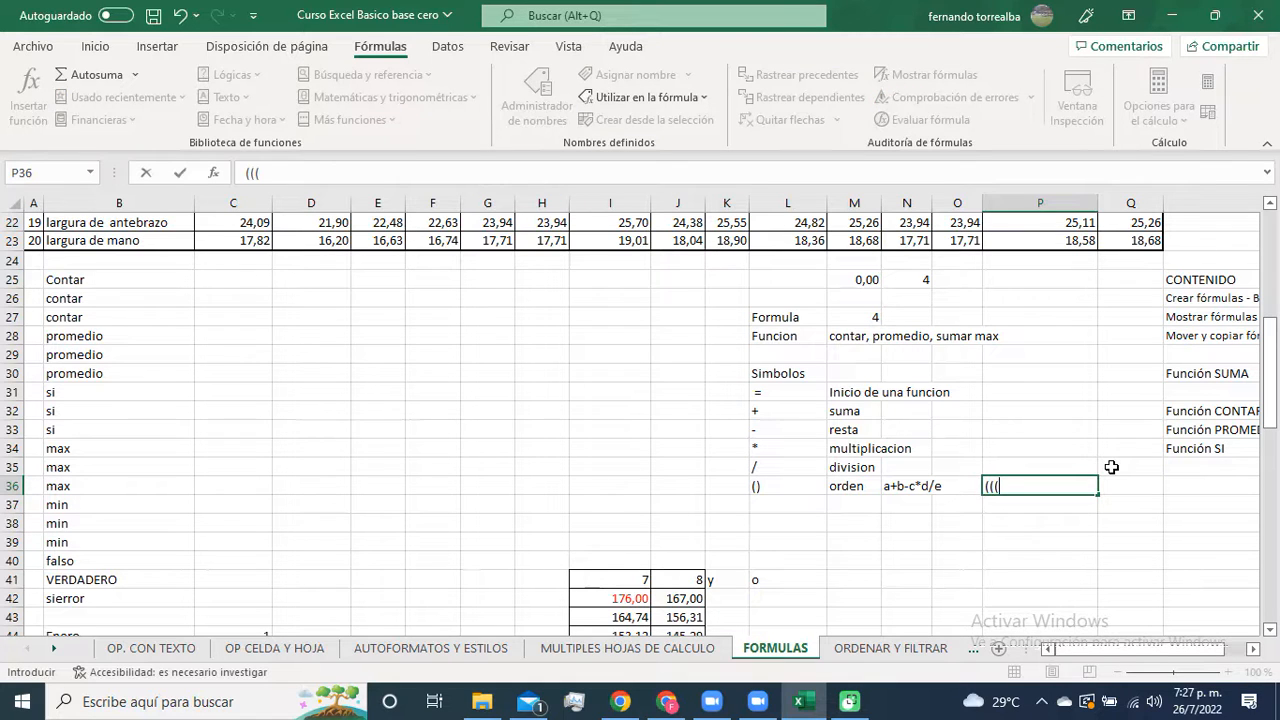
type("a+b)-c)*d)")
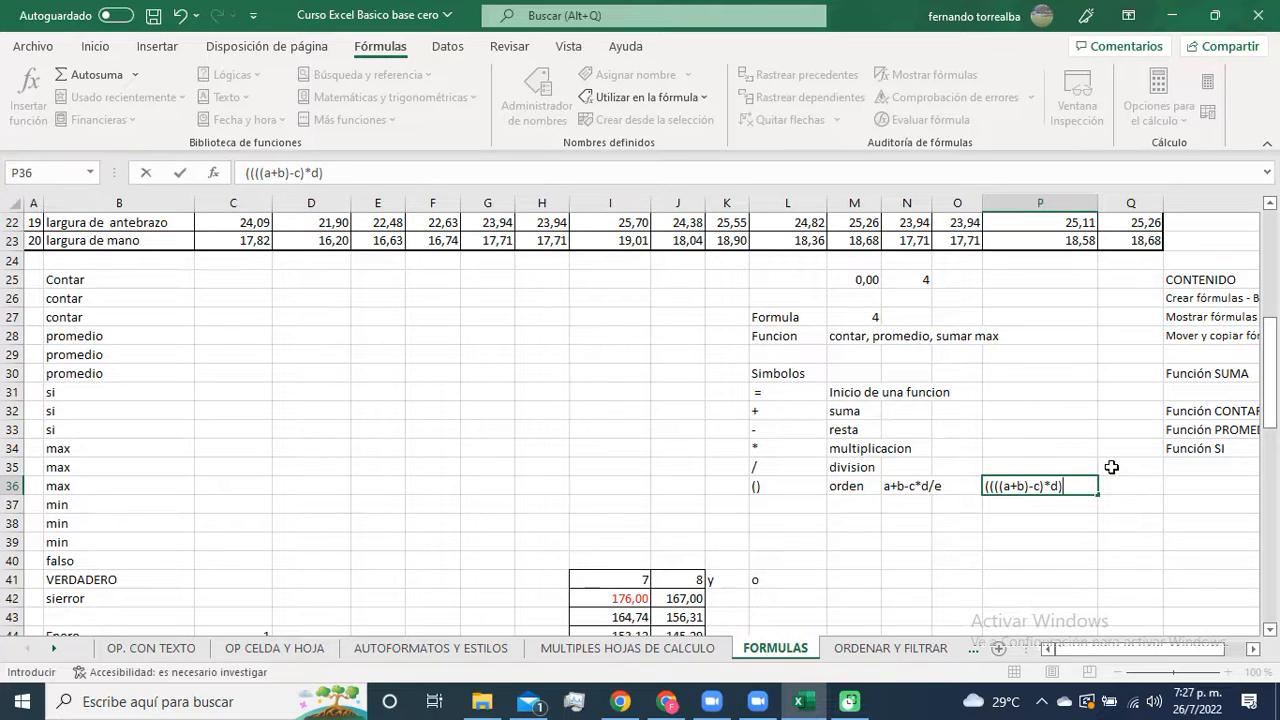
type("/e)")
key("Return")
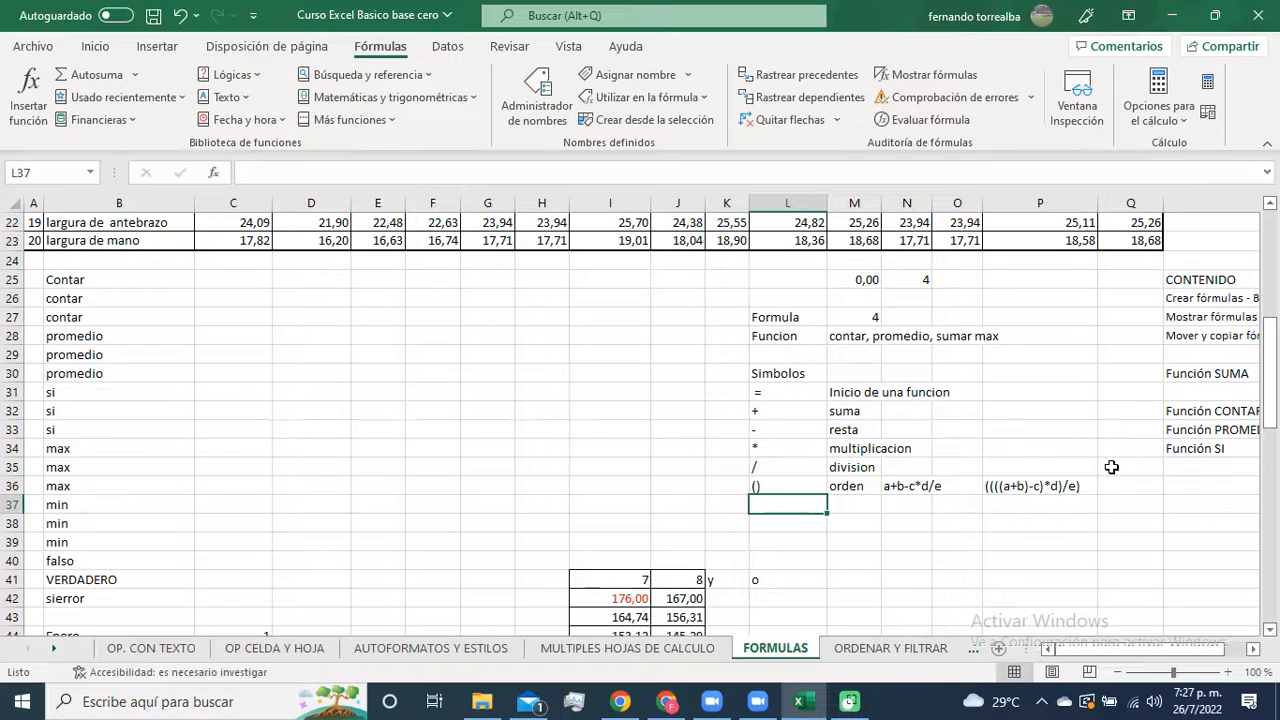
left_click(925, 488)
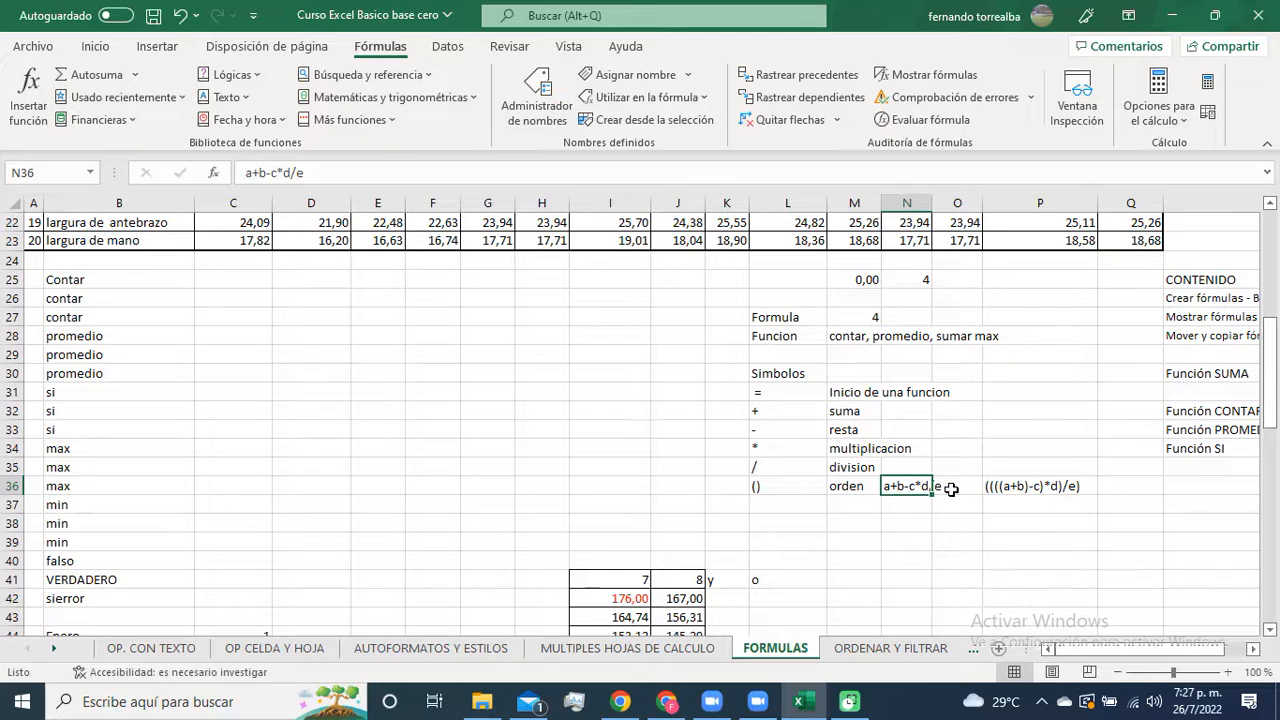
Step: Switch to the Google Meet call in Chrome and stop presenting the screen
left_click(666, 703)
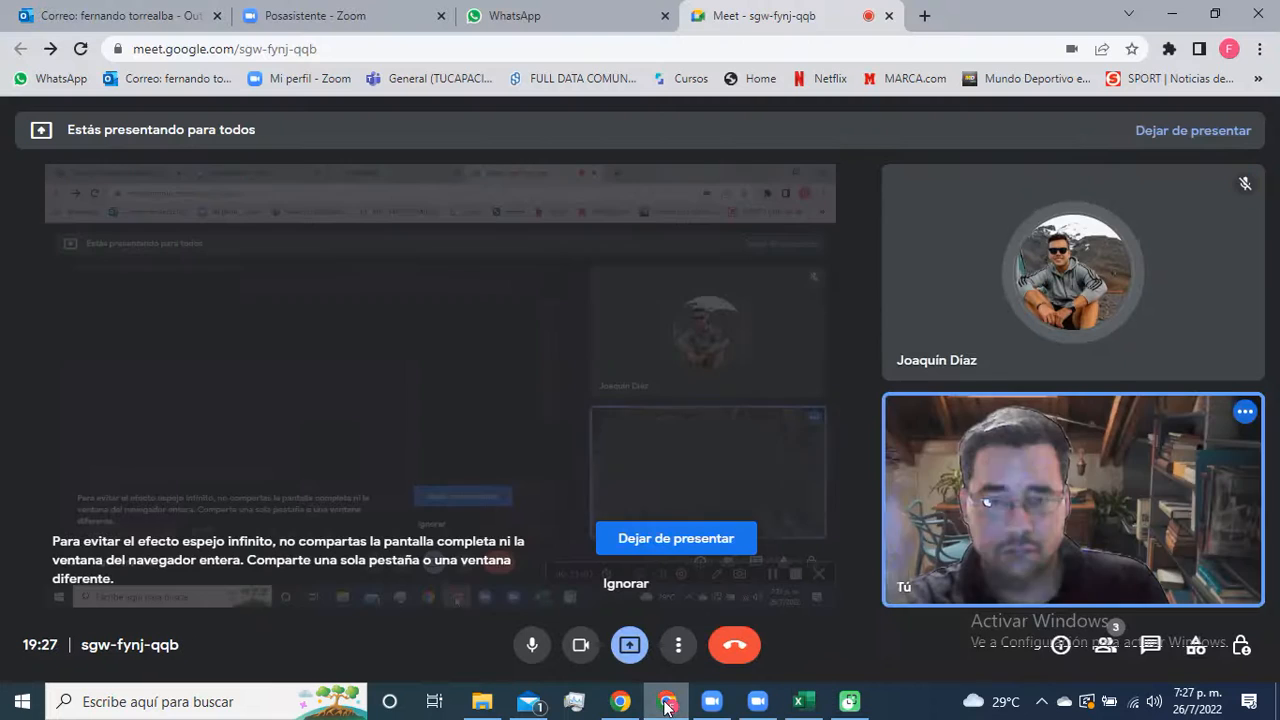
left_click(674, 550)
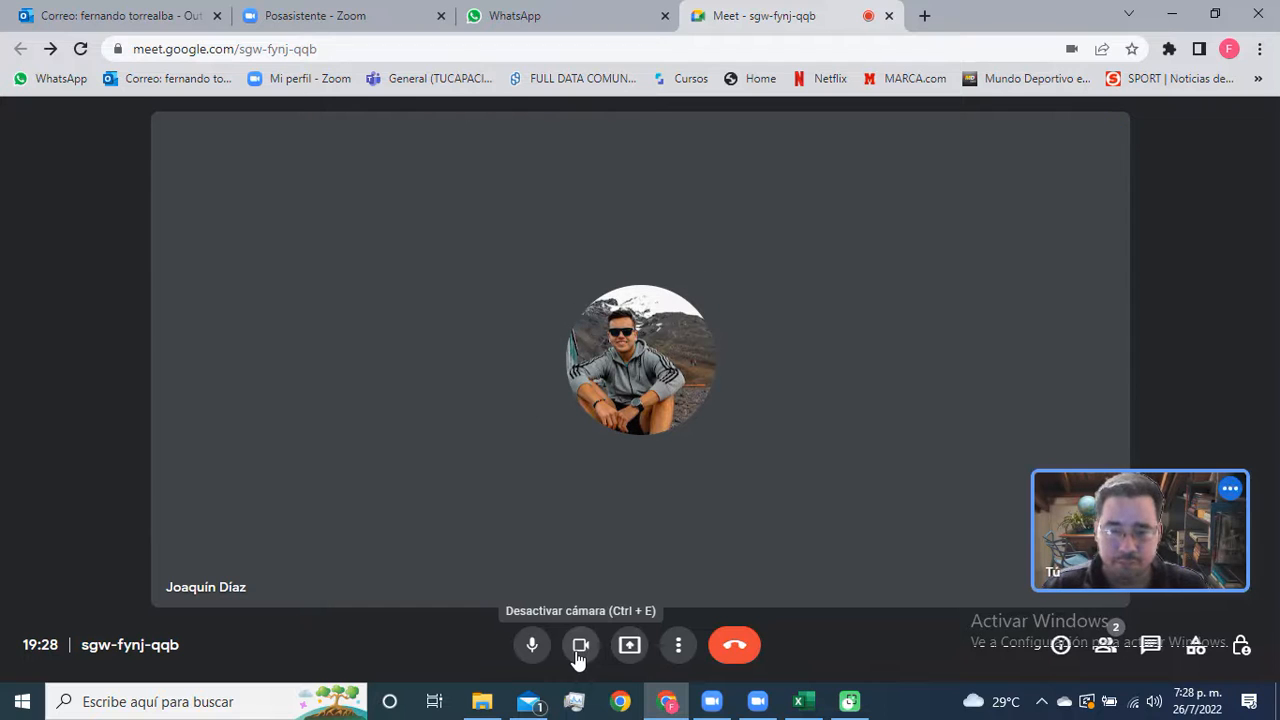
left_click(578, 656)
left_click(529, 650)
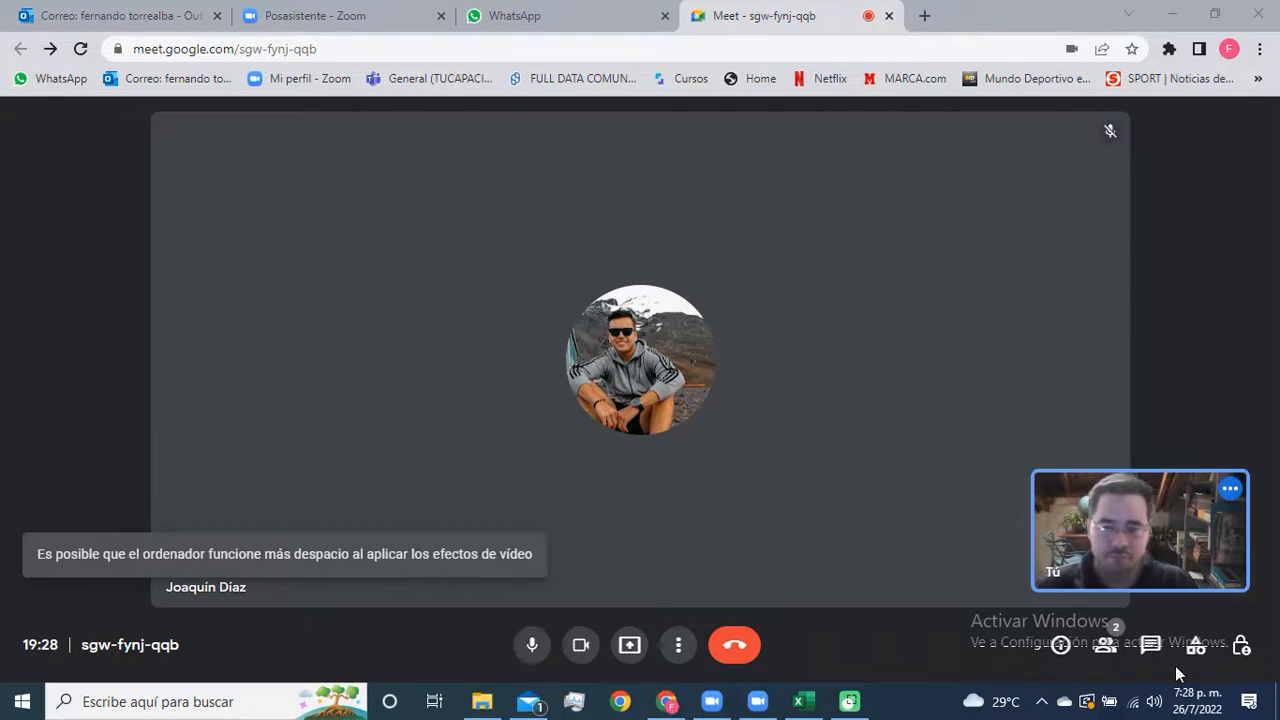
Step: Present the entire screen again in the Meet call and return to the Excel workbook
left_click(629, 644)
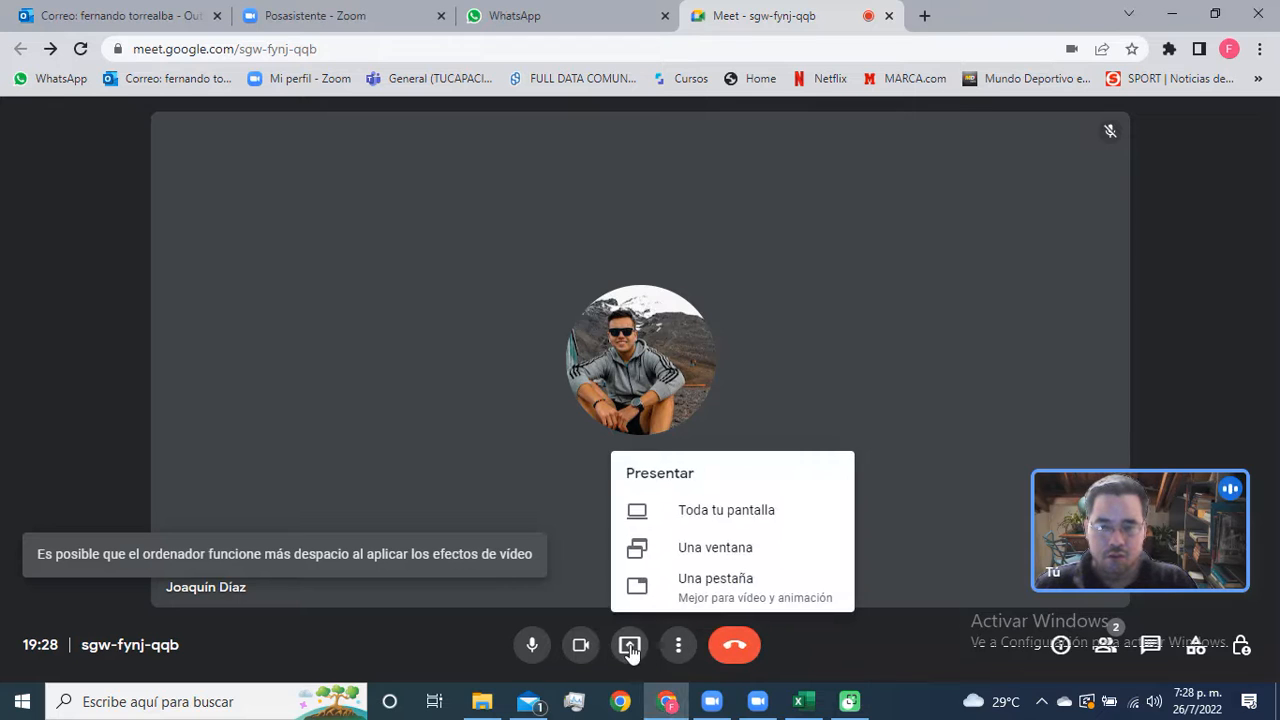
left_click(734, 511)
left_click(615, 328)
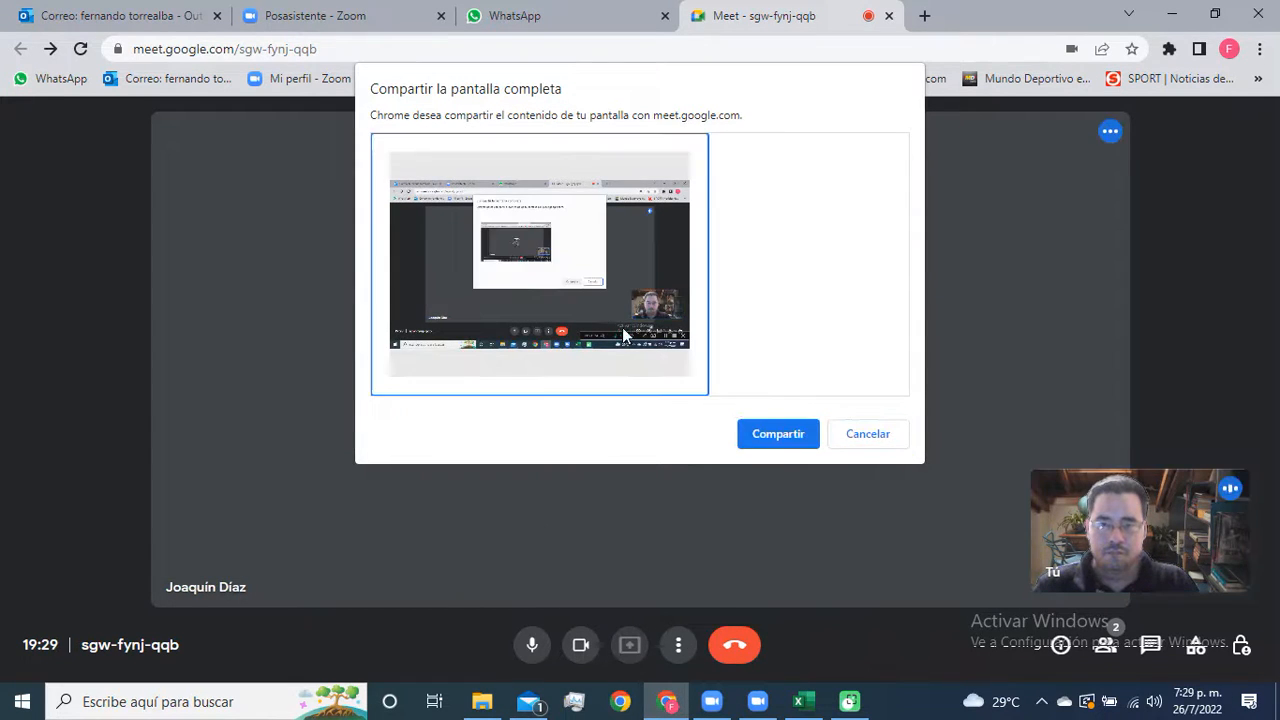
left_click(784, 434)
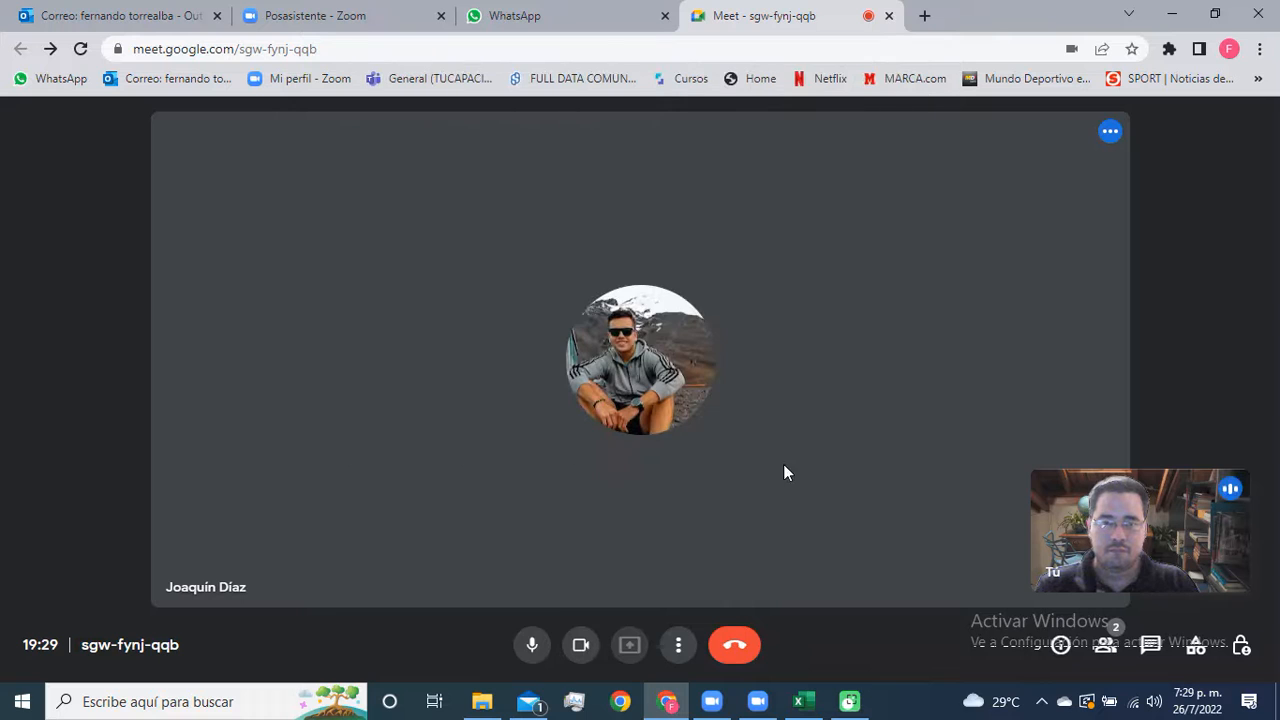
left_click(803, 702)
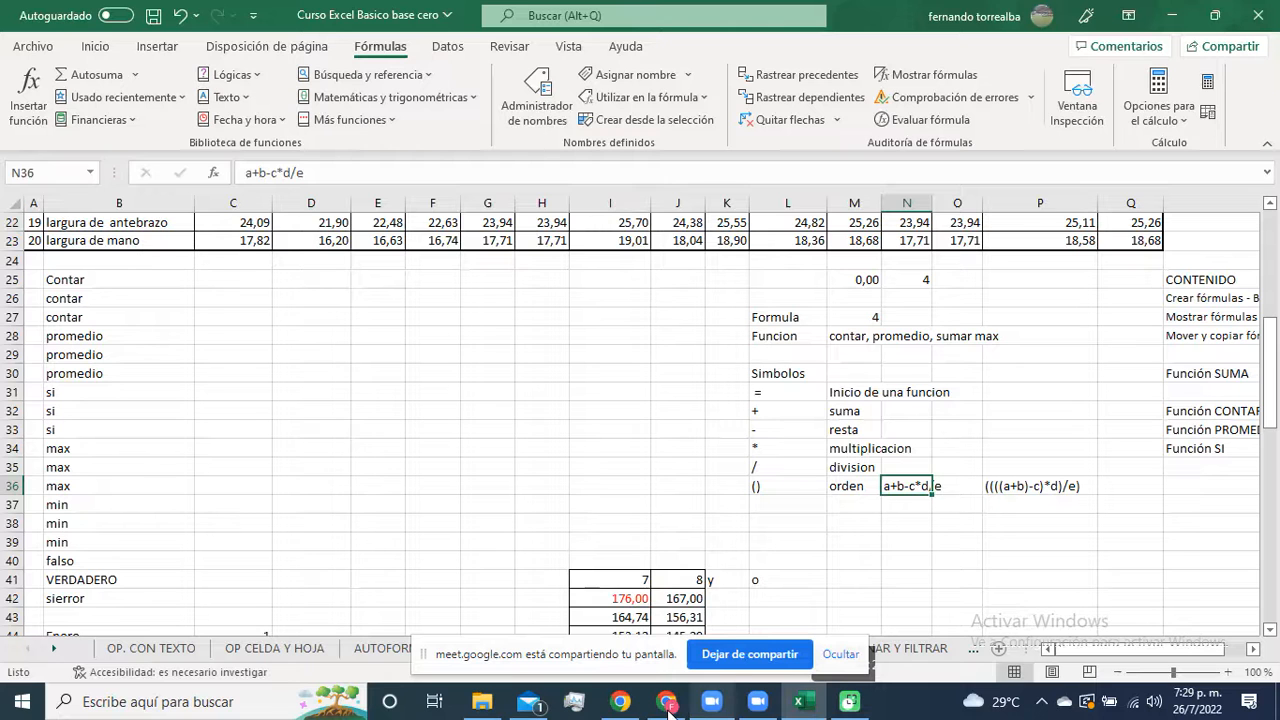
Step: Select the example expression a+b-c*d/e in N36 to compare it with the parenthesised version
mouse_move(670, 712)
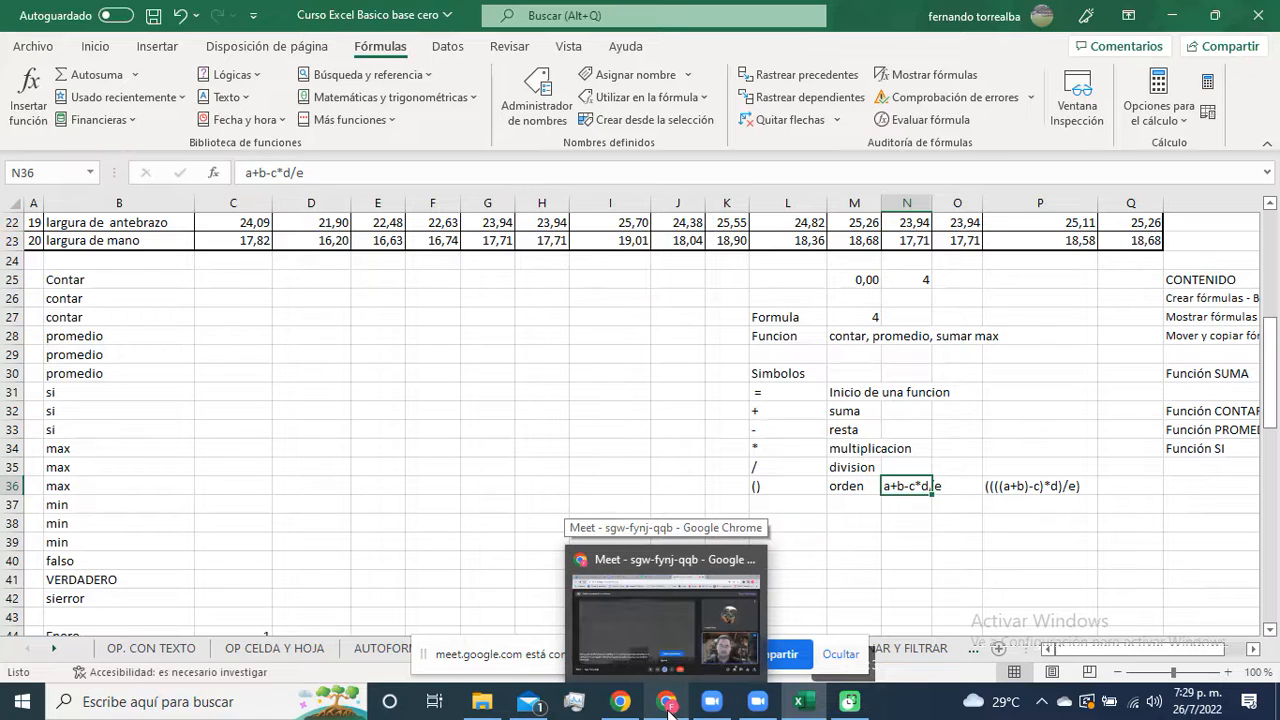
left_click(613, 445)
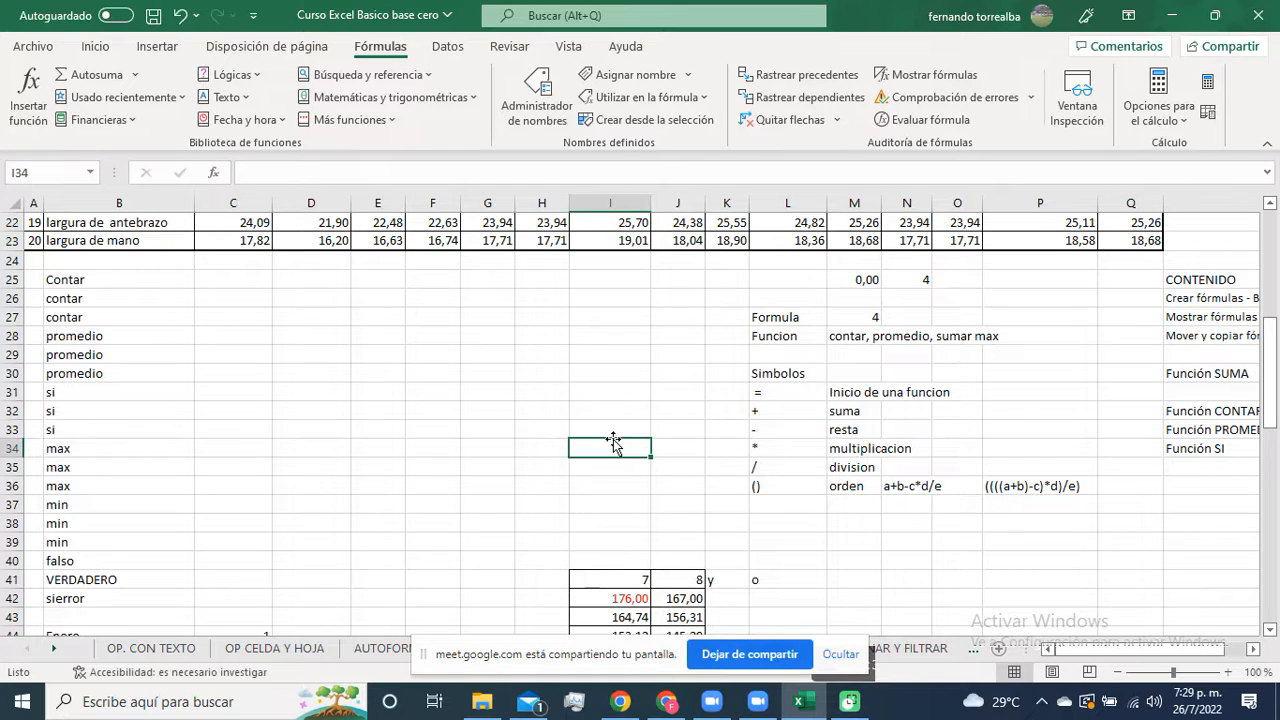
left_click(906, 486)
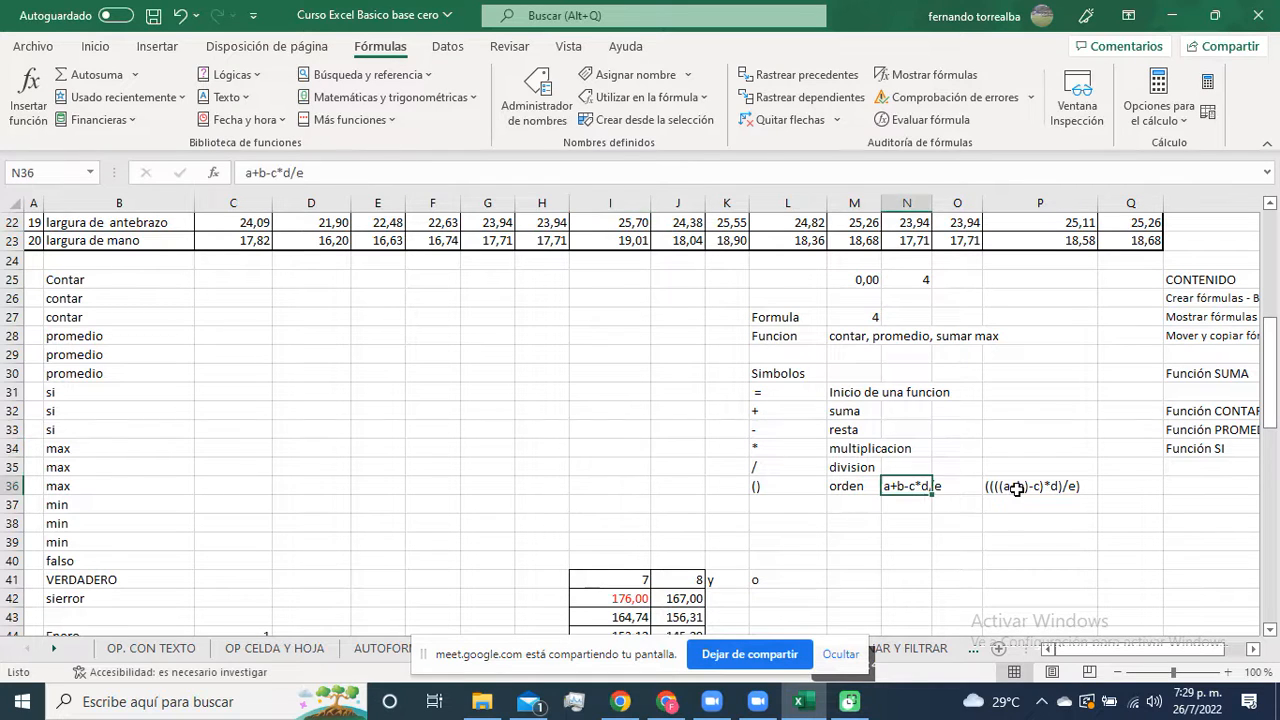
Step: Compare the parenthesised expression in P36 with a+b-c*d/e in N36, examining the order of its operators
left_click(1016, 488)
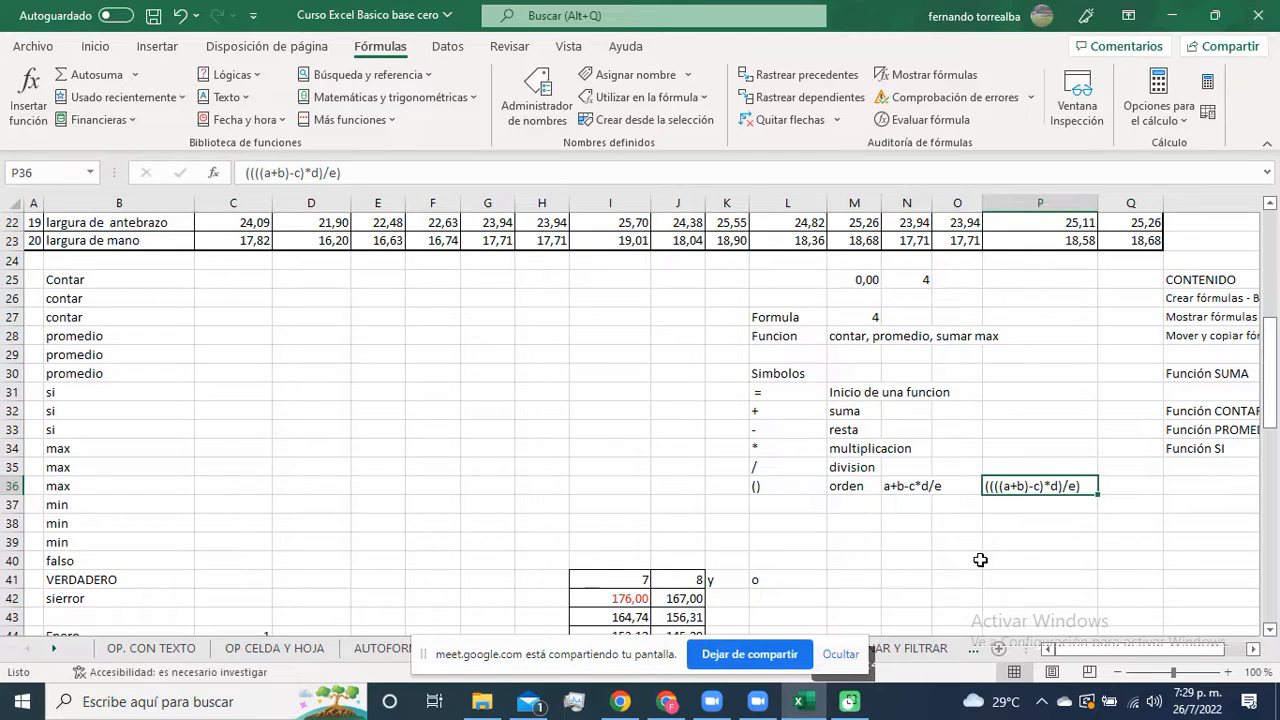
left_click(905, 483)
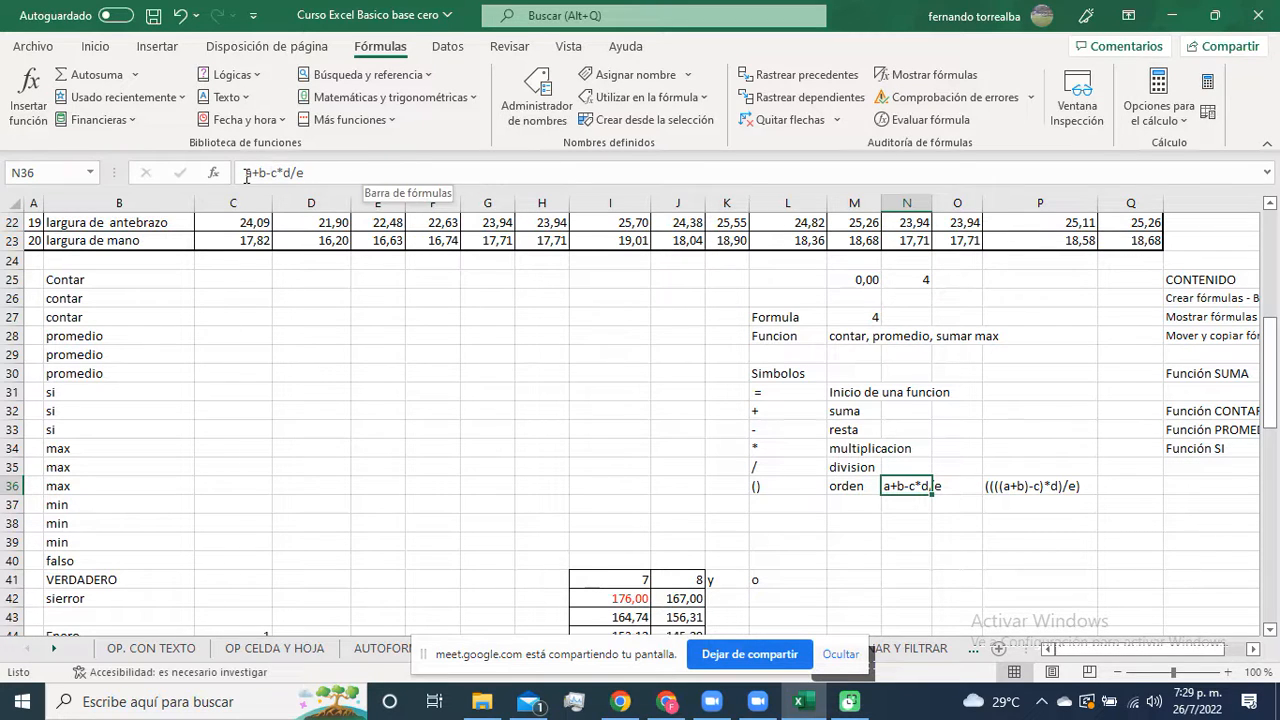
left_click(300, 173)
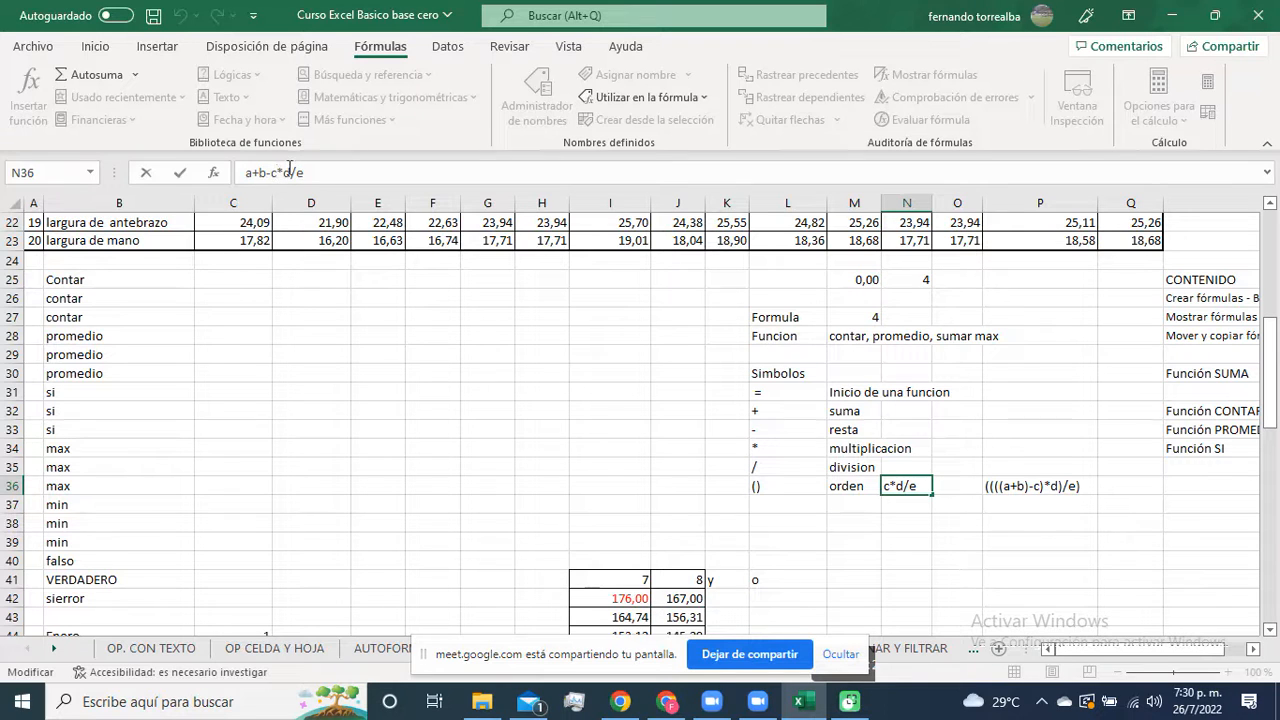
left_click(261, 173)
key("Return")
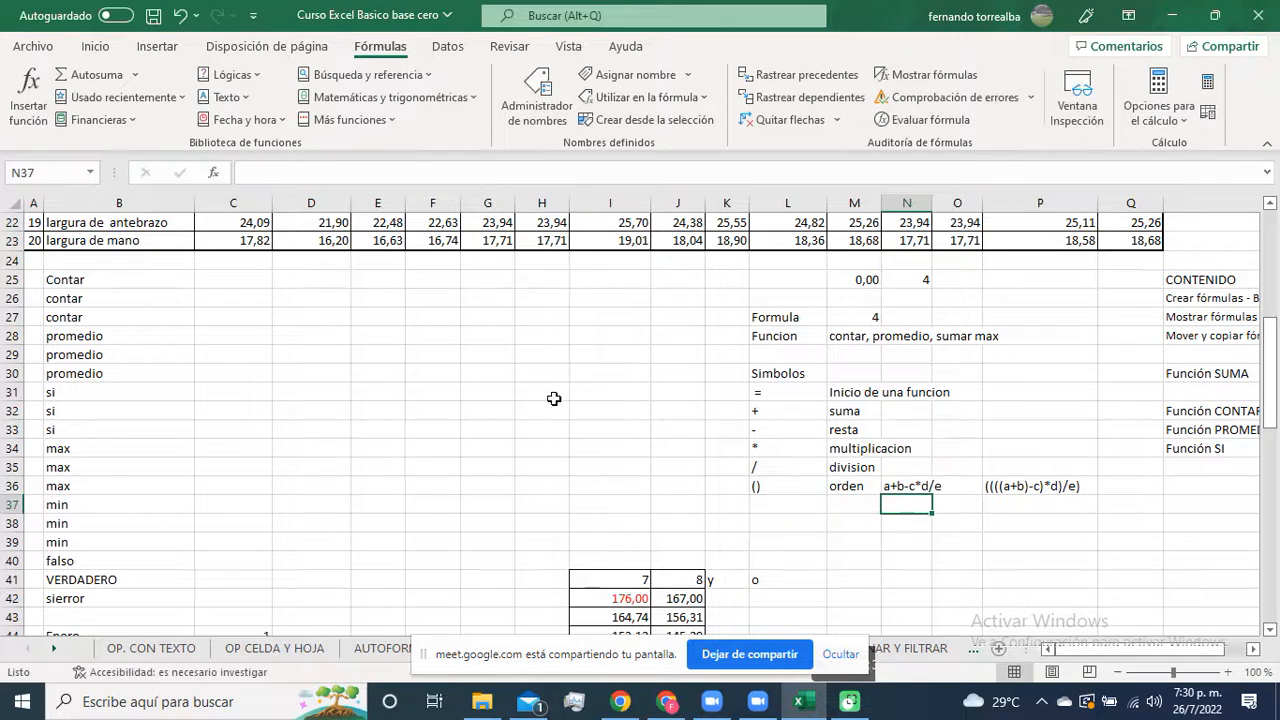
Step: Enter the calculation without parentheses, =2+3-4*5/6, in P37
left_click(1060, 511)
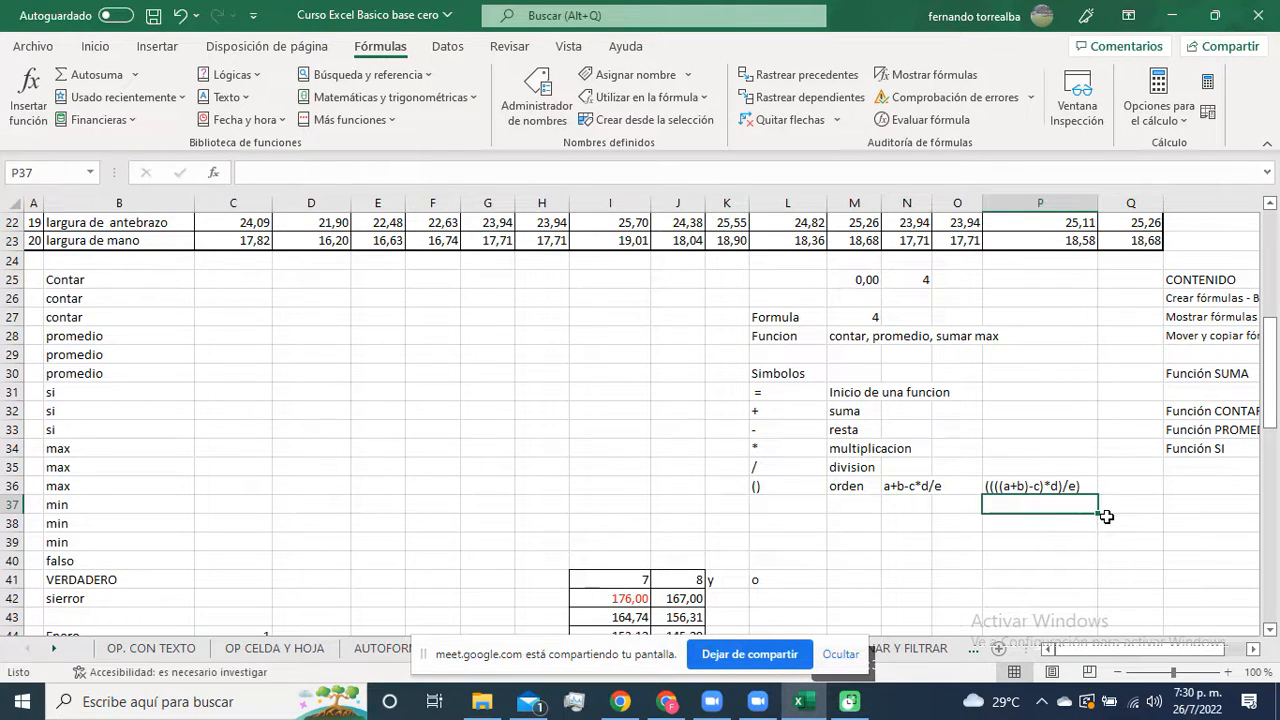
type("=")
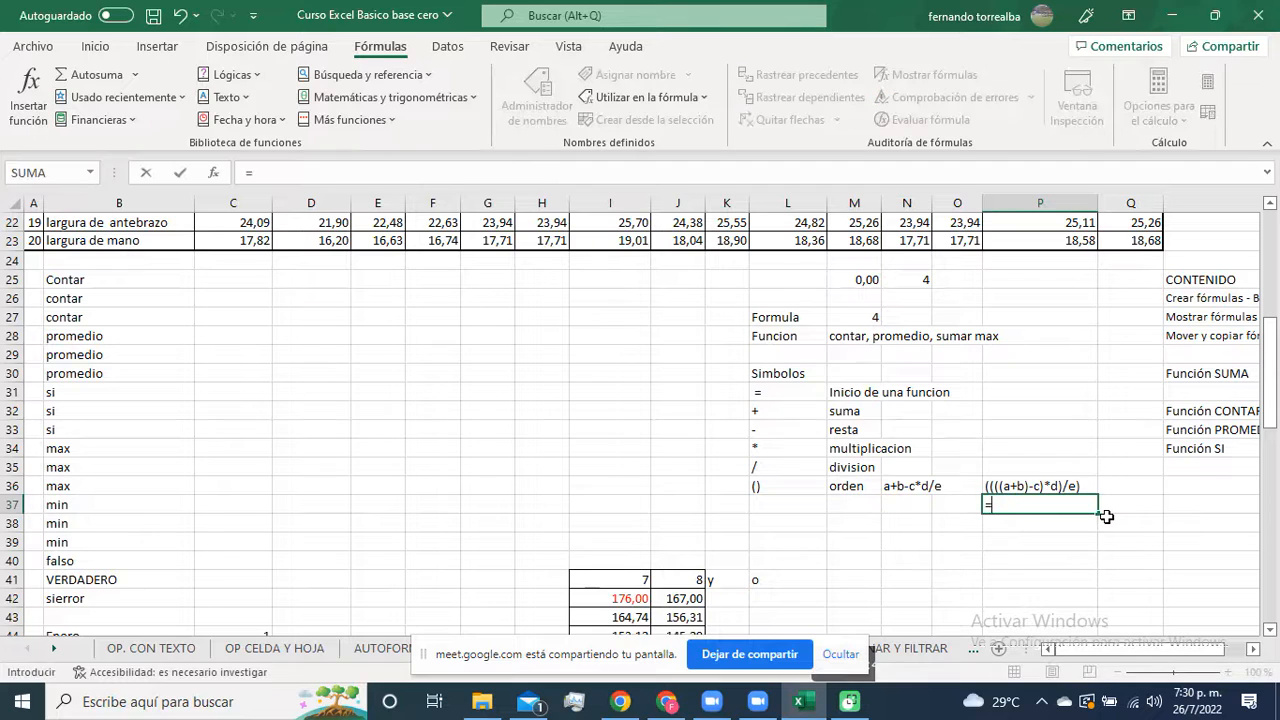
type("2+3-4*5/")
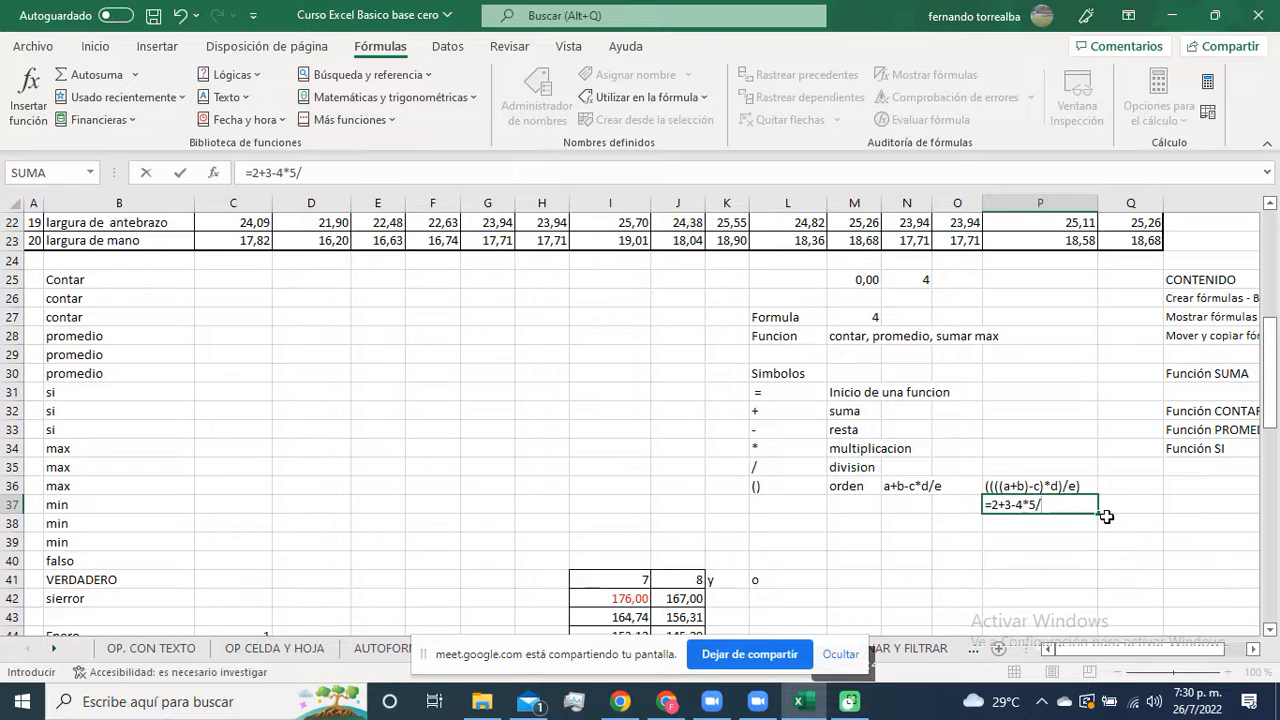
type("6")
key("Return")
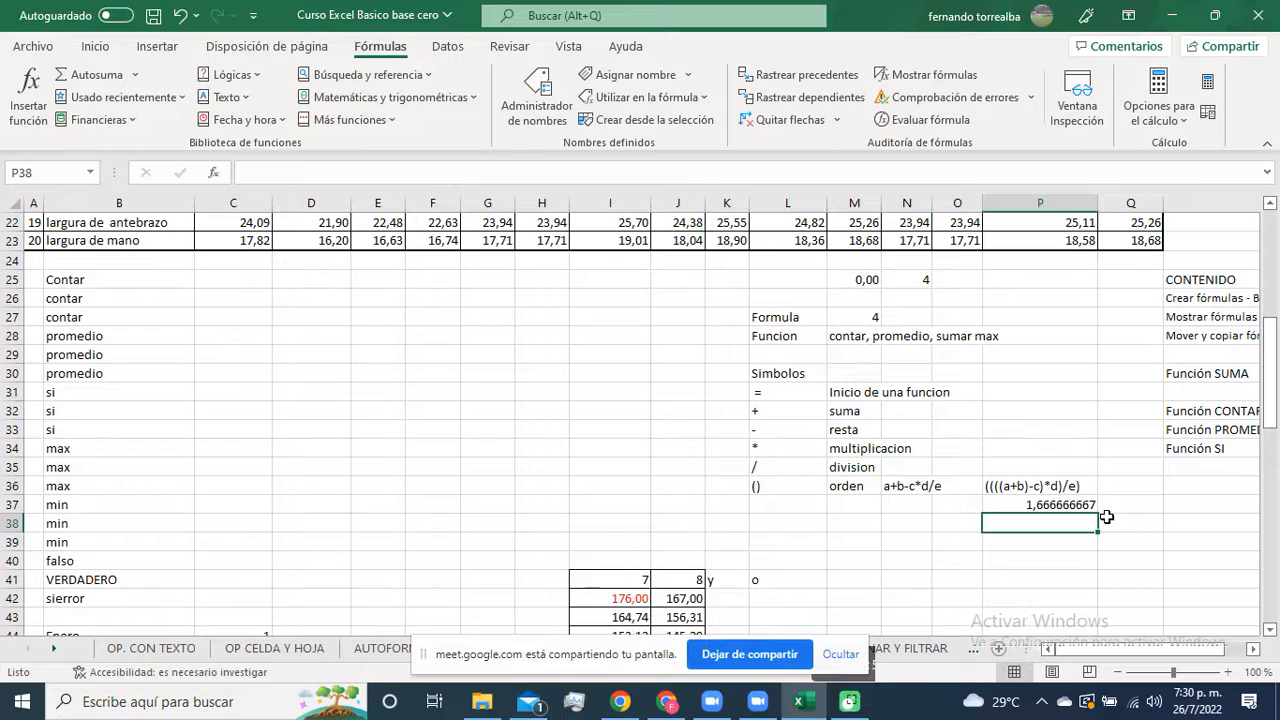
Step: Enter the parenthesised calculation =(((2+3)-4)*5)/6 in P38 and compare its formula with the one in P37
type("=(((")
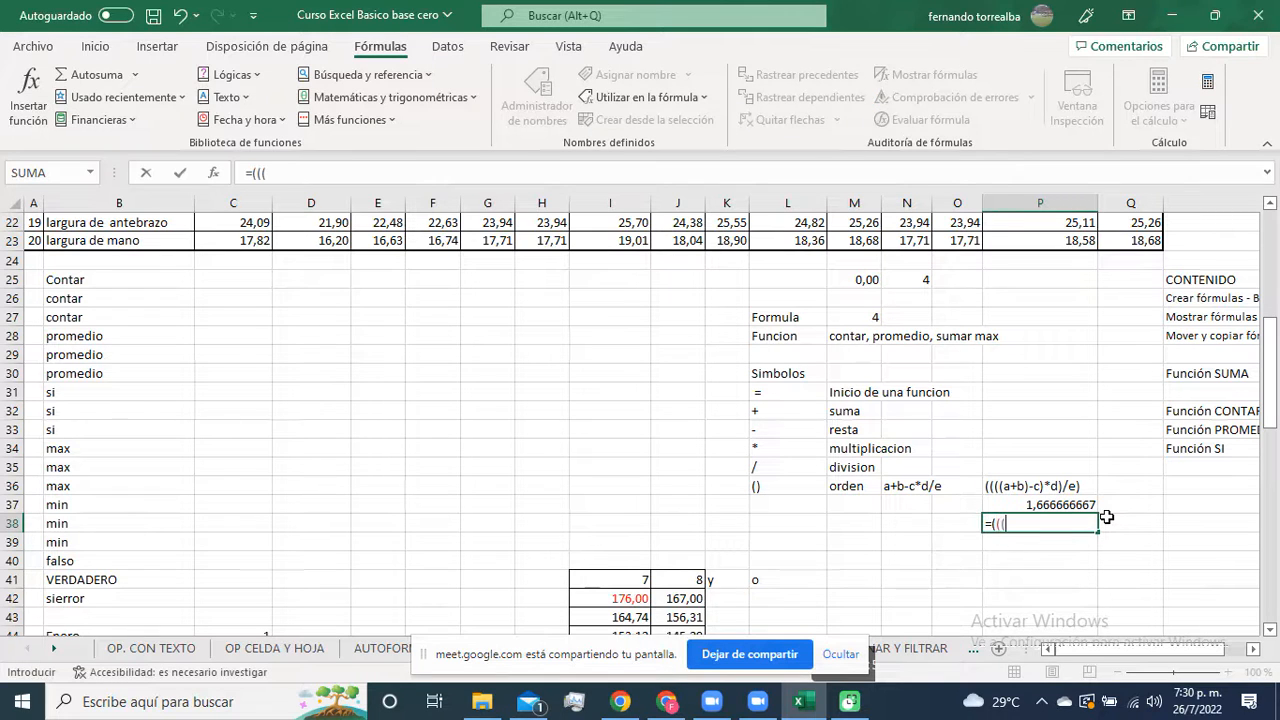
type("2+3)-4)*5")
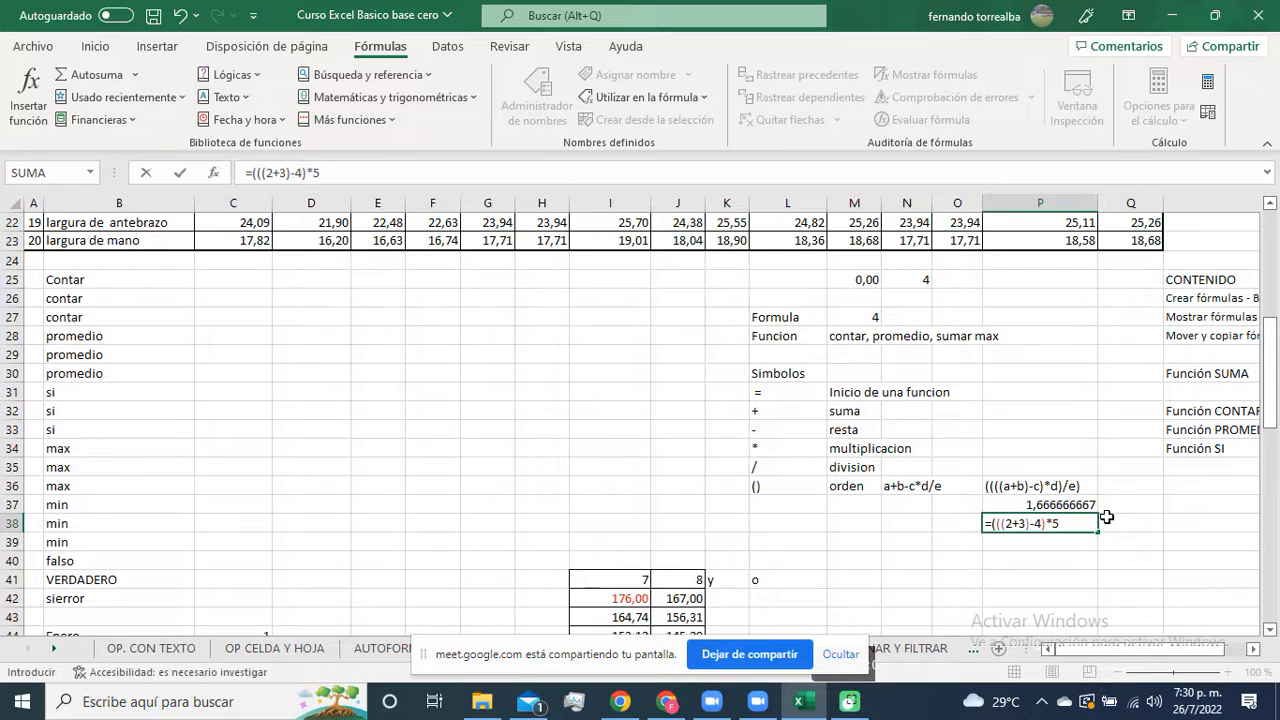
type(")/6")
key("Return")
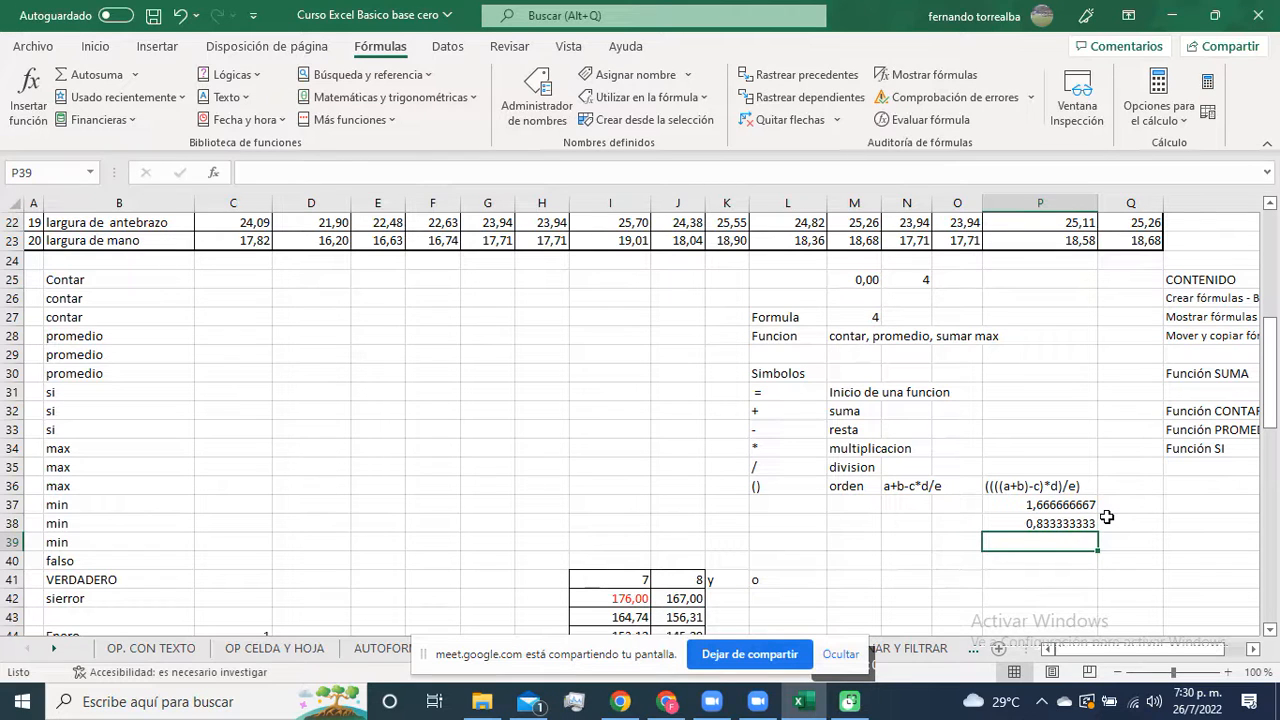
key("Up")
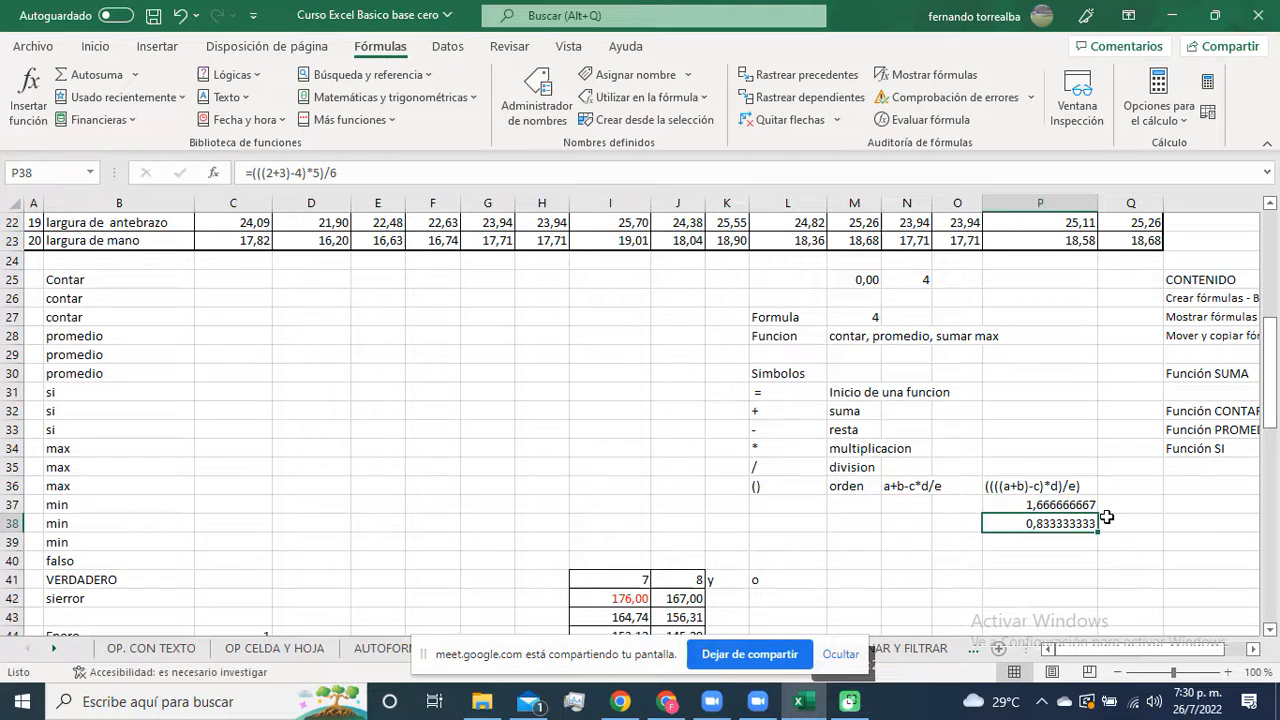
key("Up")
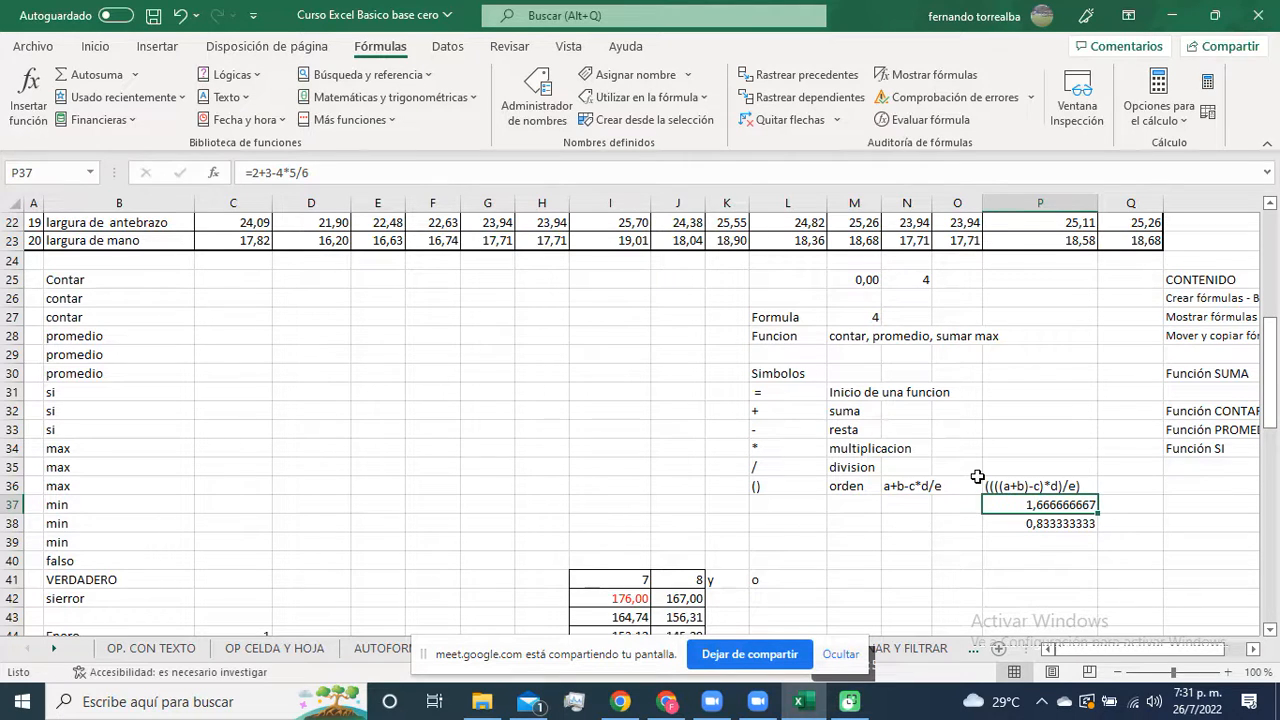
Step: Add the semicolon symbol ; to the symbol list in L37 with the description Separacion in M37
left_click(787, 503)
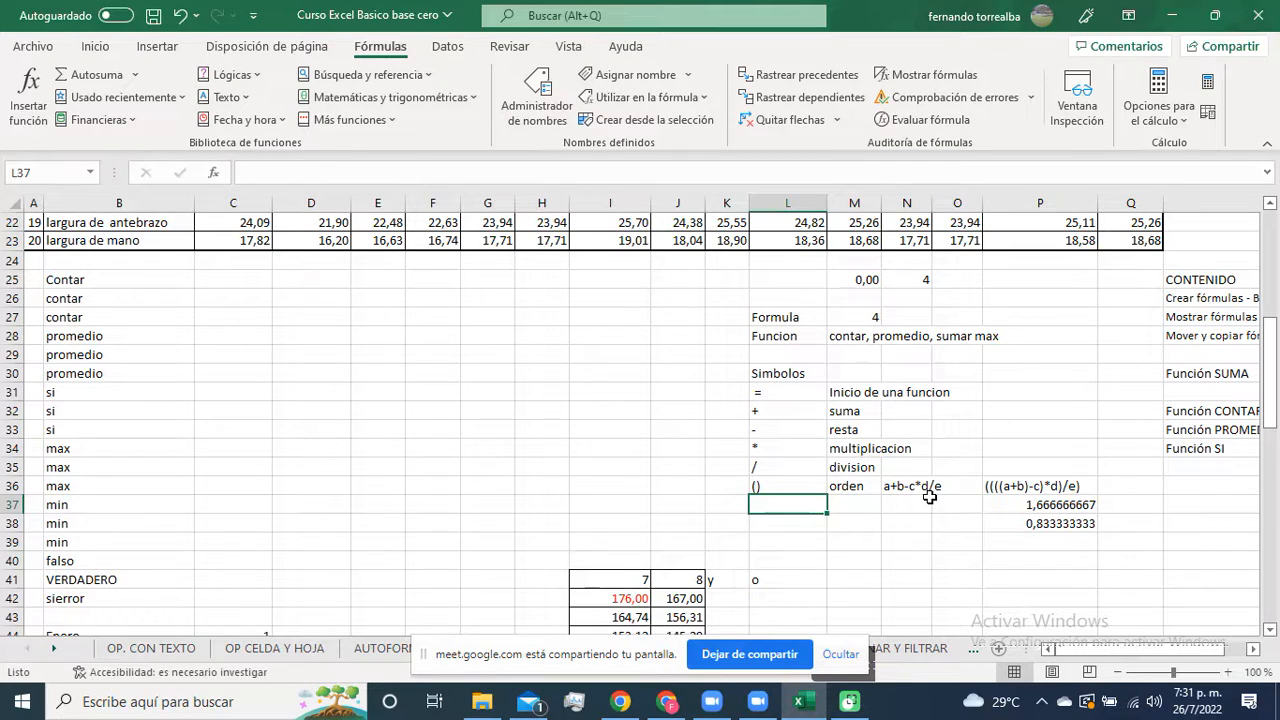
type(";")
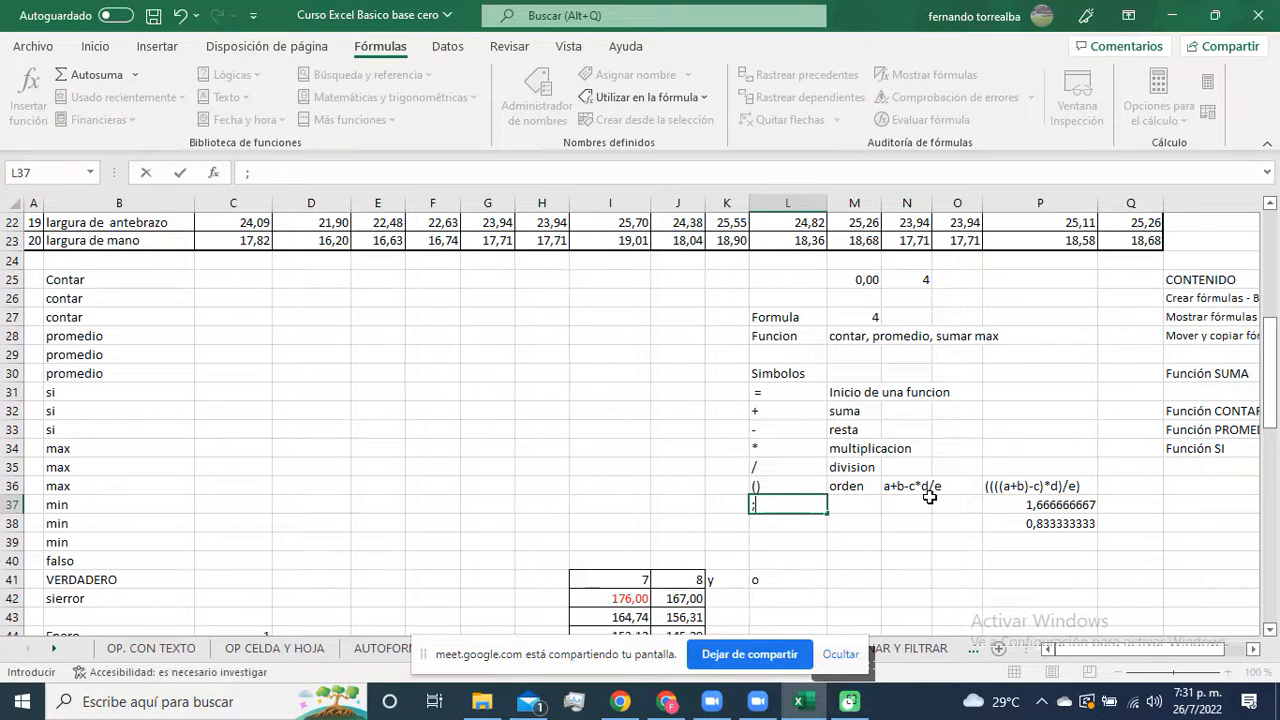
key("Tab")
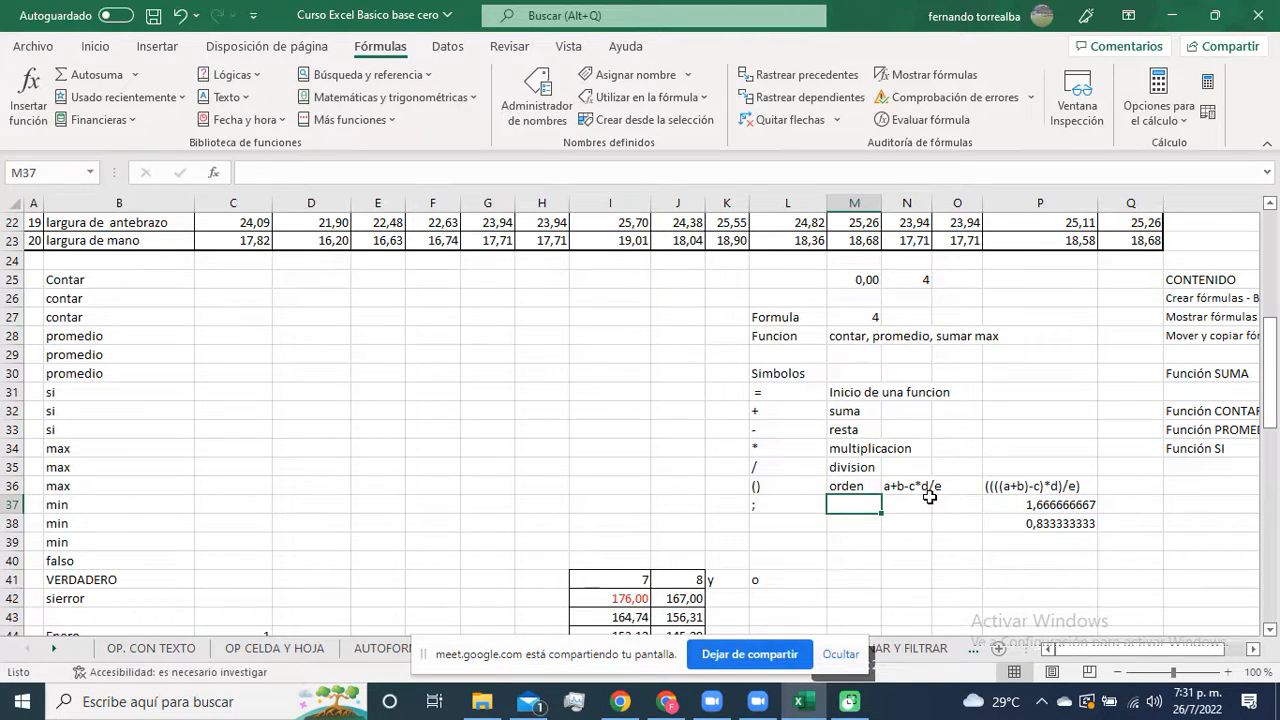
type("Separacioo")
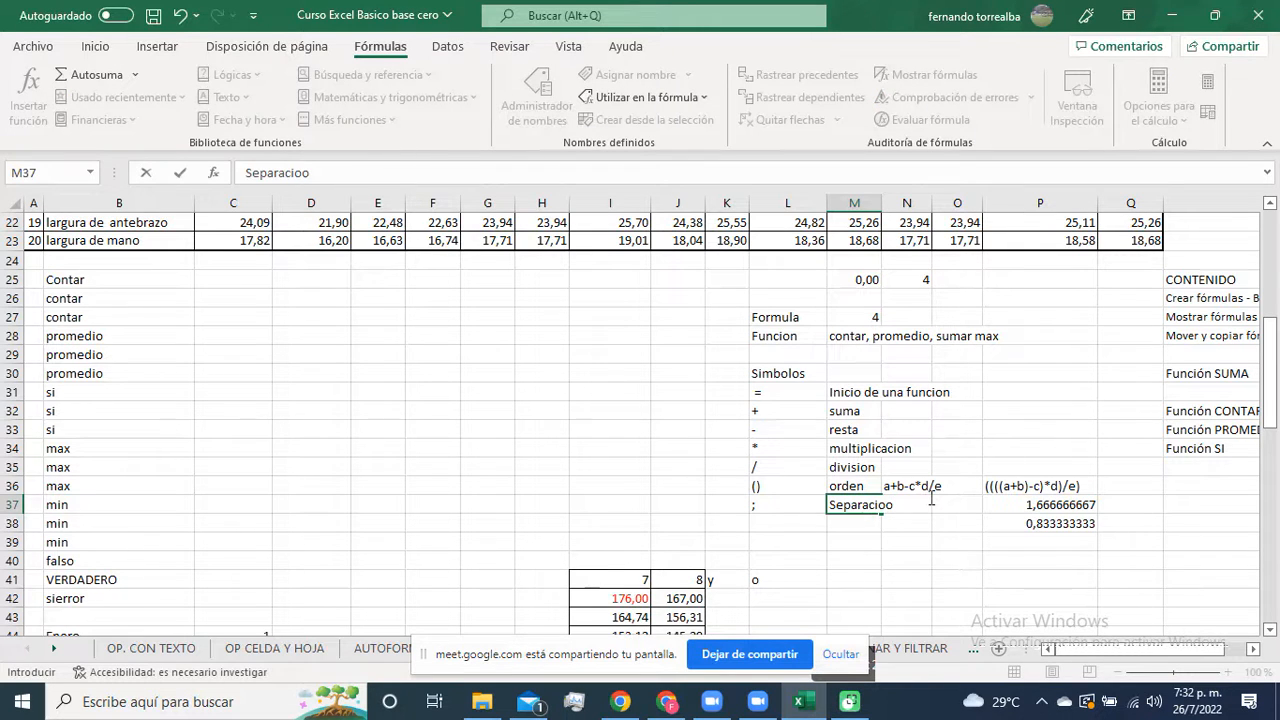
key("BackSpace")
type("n")
left_click(930, 505)
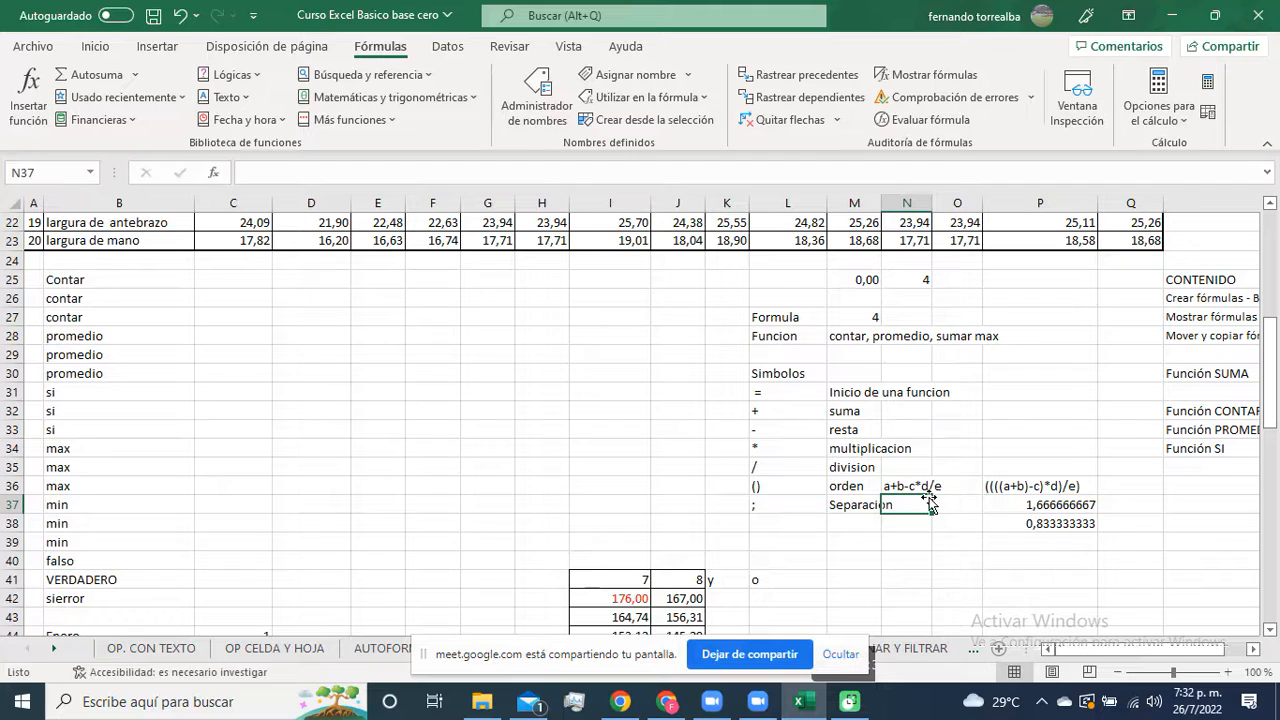
Step: Write the sample conditional si(esta lloviendo?;"Verdadero";"Falso") as plain text in G37
left_click(535, 504)
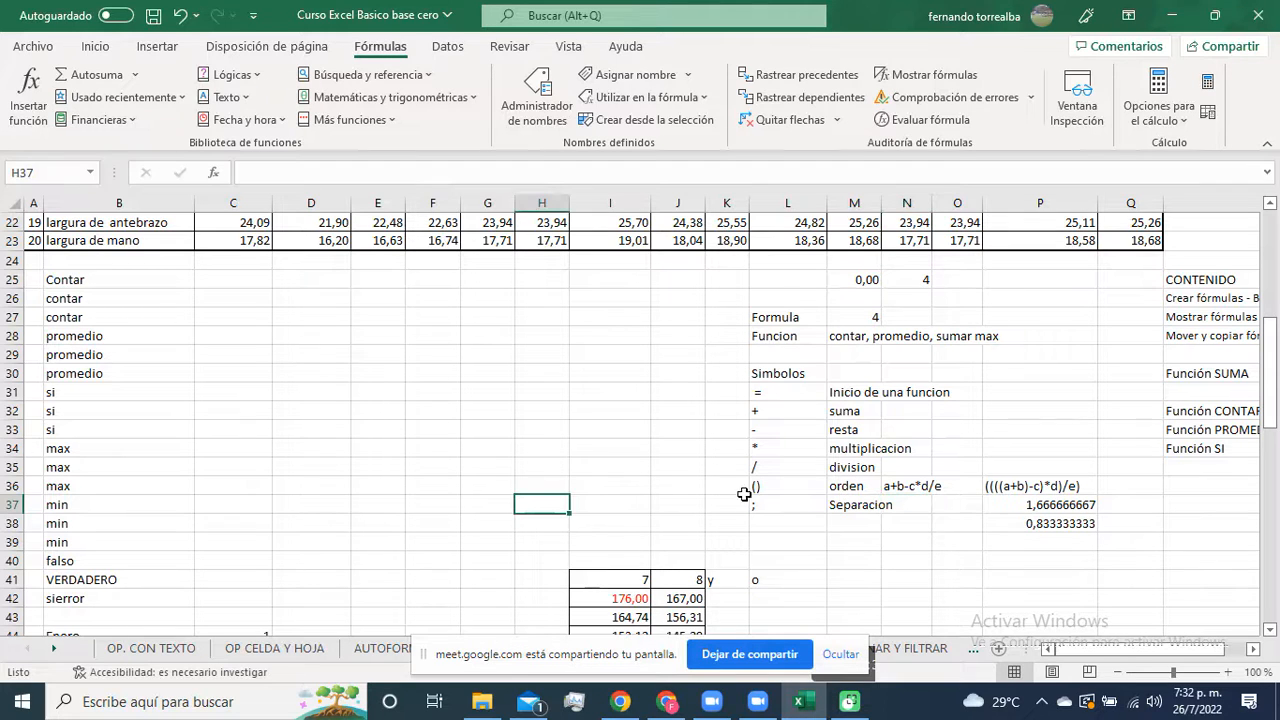
left_click(494, 503)
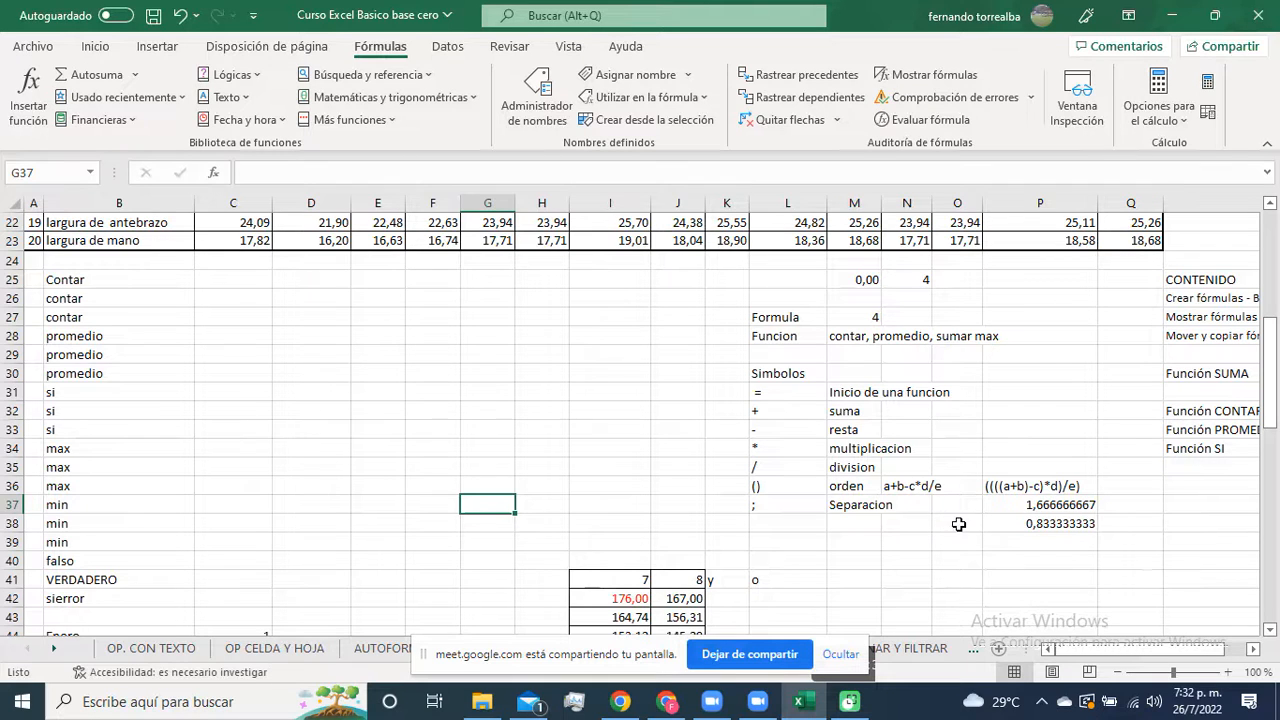
left_click(1047, 507)
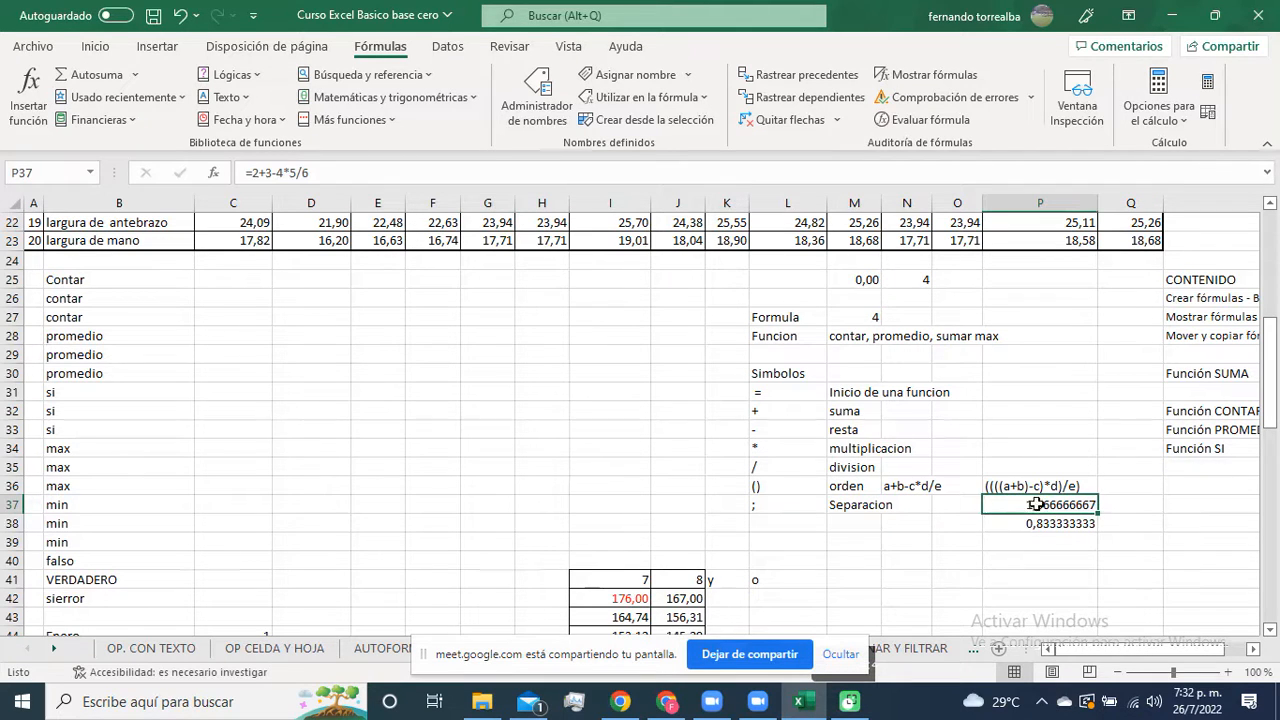
left_click(489, 508)
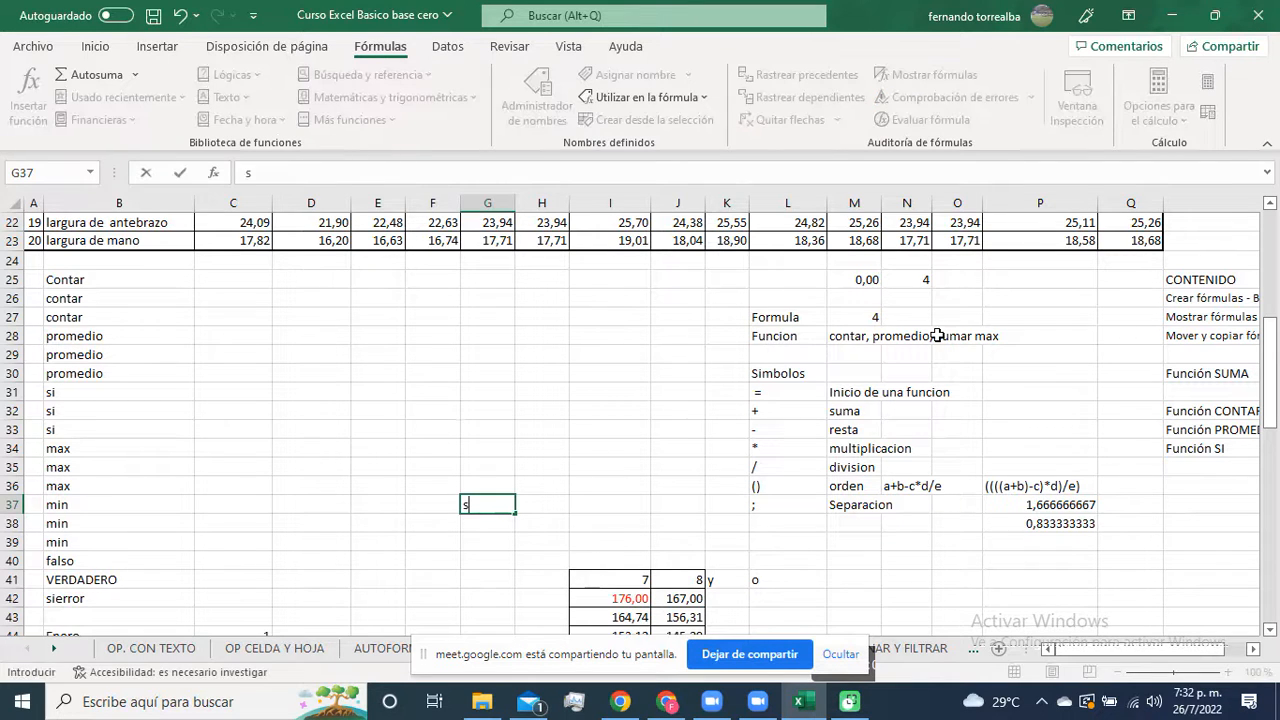
type("si(")
type("esta")
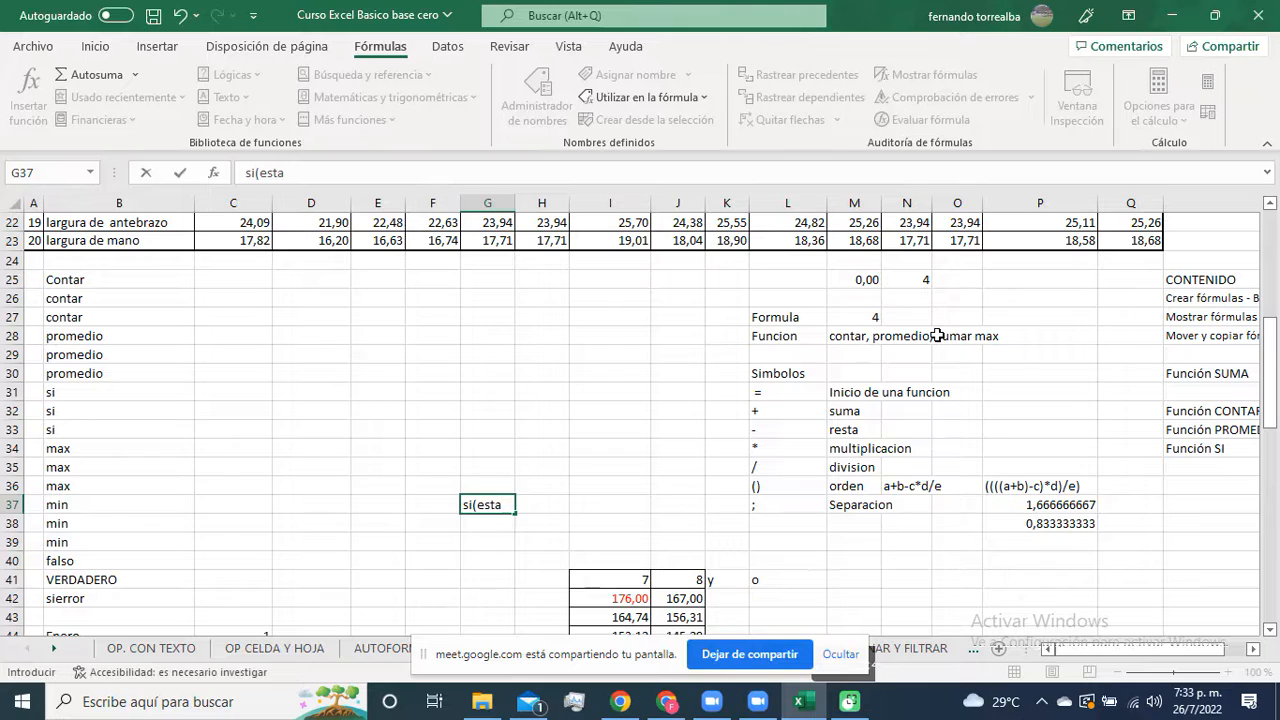
type(" lloviendo")
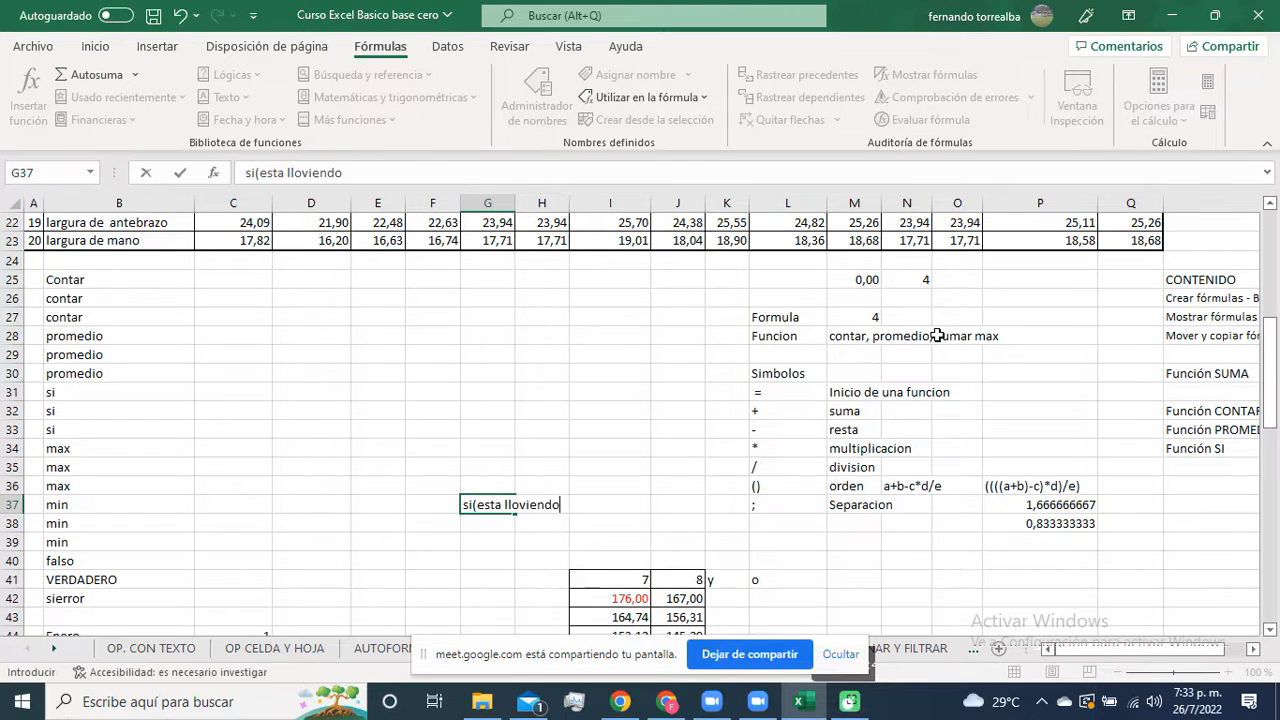
type("?")
type(";")
type("\"V")
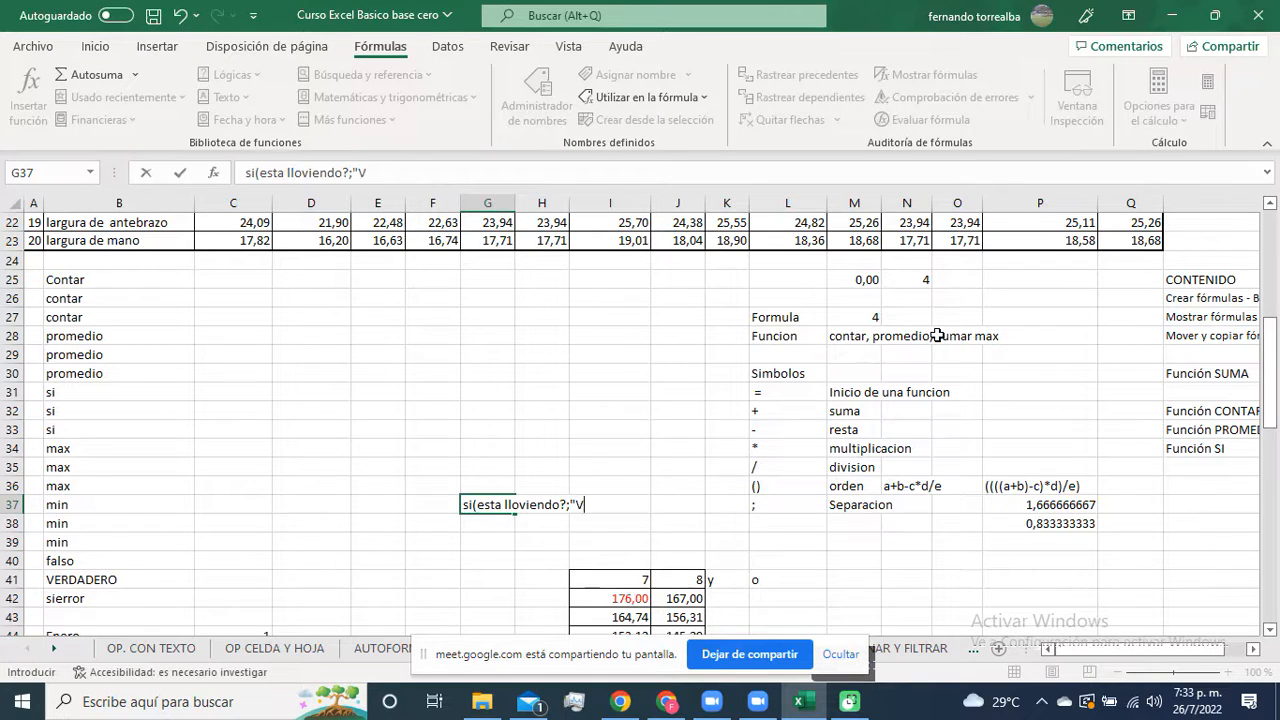
type("erdadero")
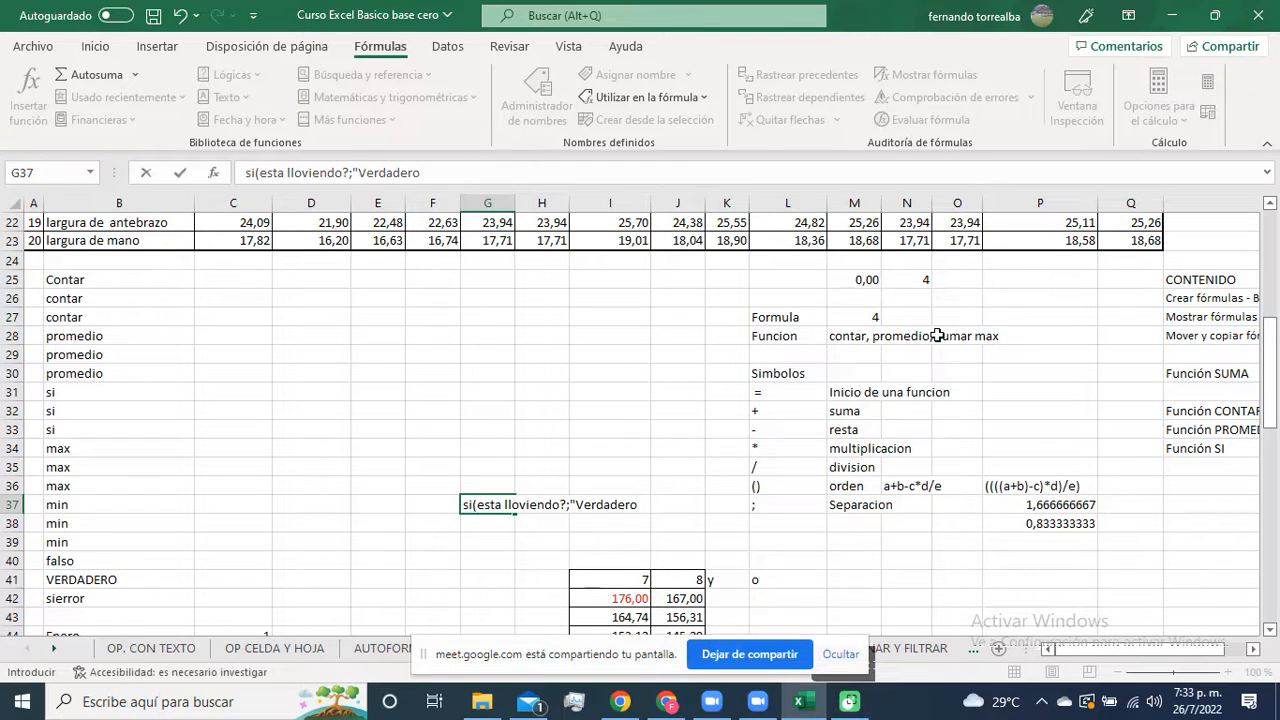
type("\";\"Falso\")")
key("Return")
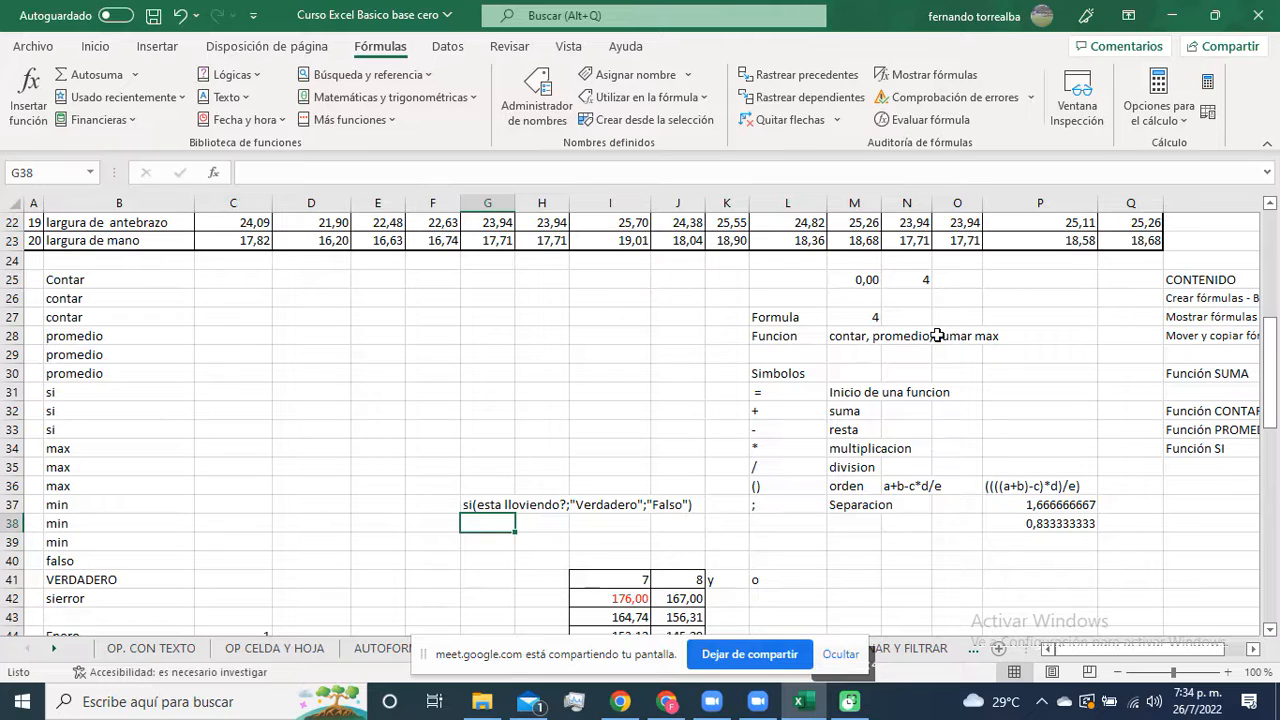
Step: Add the double quotes symbol "" to the symbol list in L38 with the description Texto in M38
key("Right")
key("Right")
key("Right")
key("Right")
key("Right")
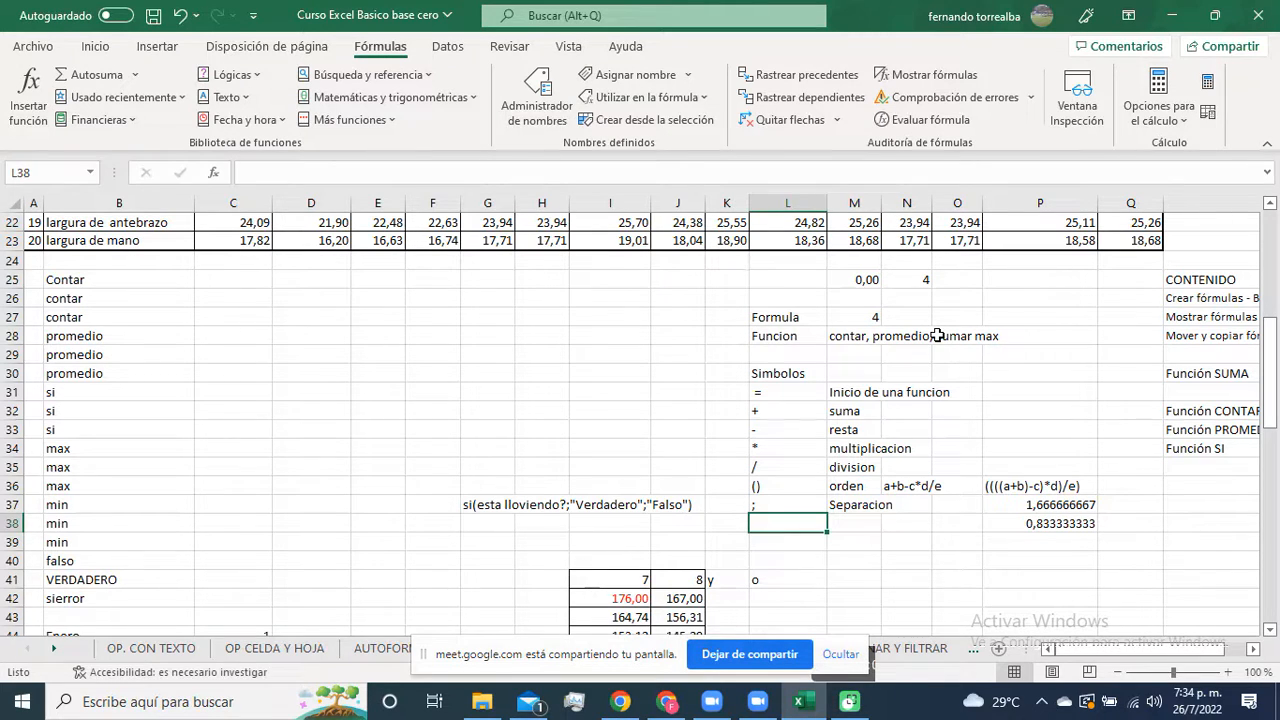
type("\"\"")
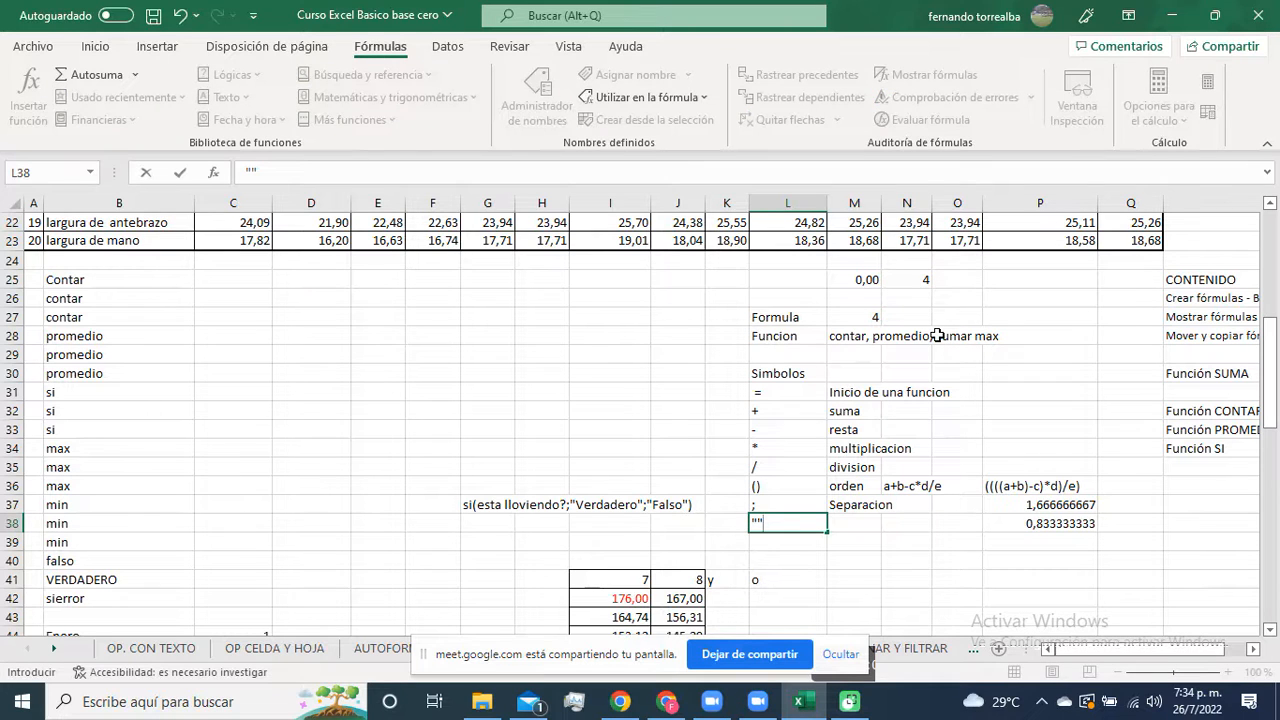
key("Tab")
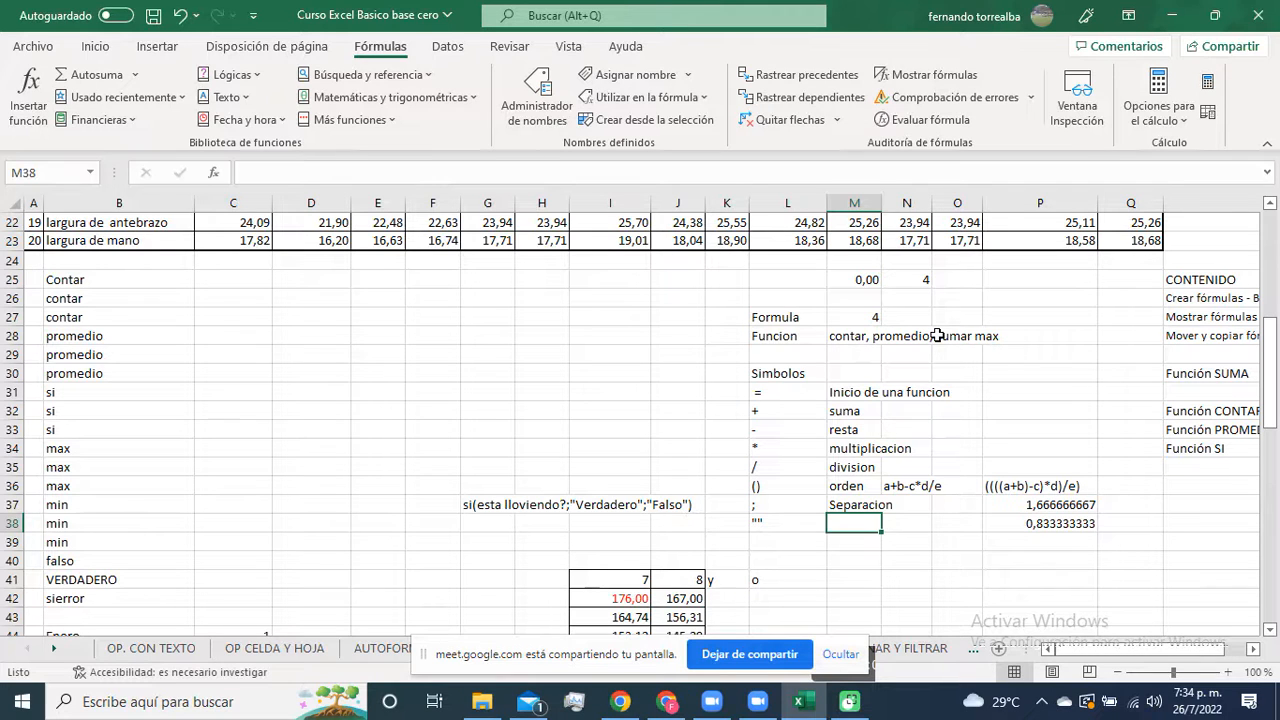
type("Texto")
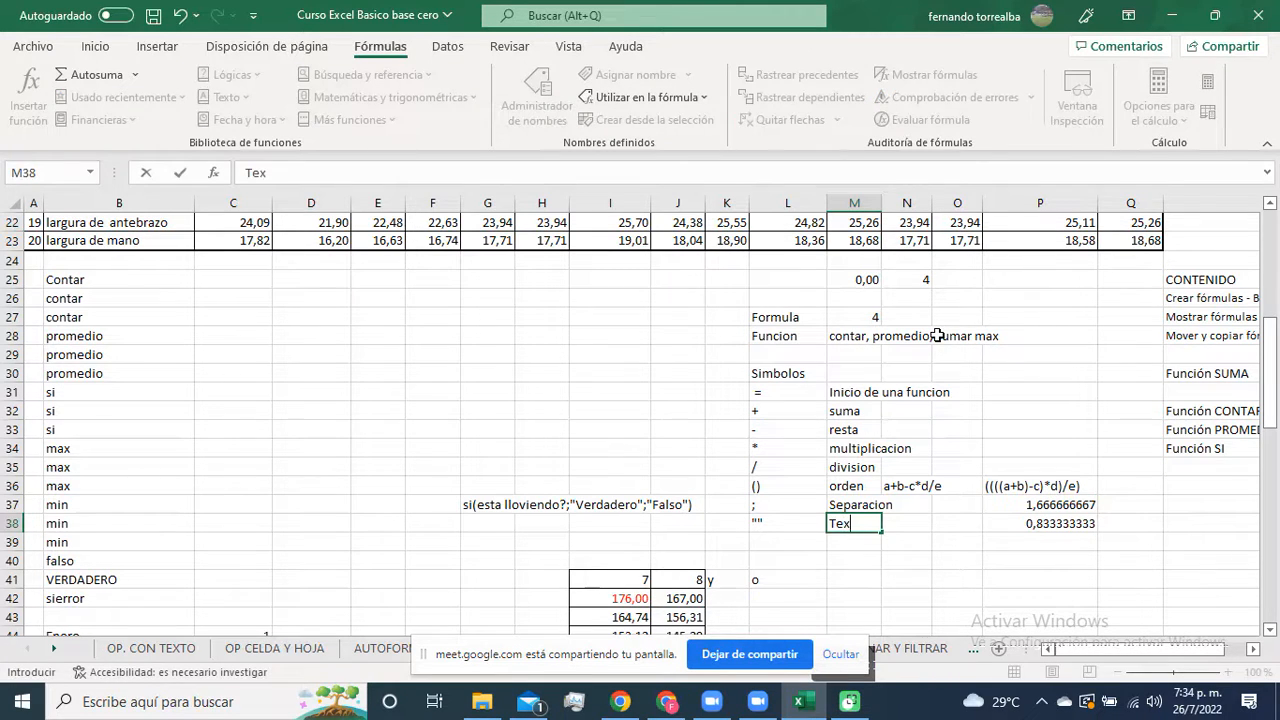
left_click(620, 504)
Step: Highlight the quoted arguments Verdadero and Falso in the G37 example to examine how text is written
left_click(490, 504)
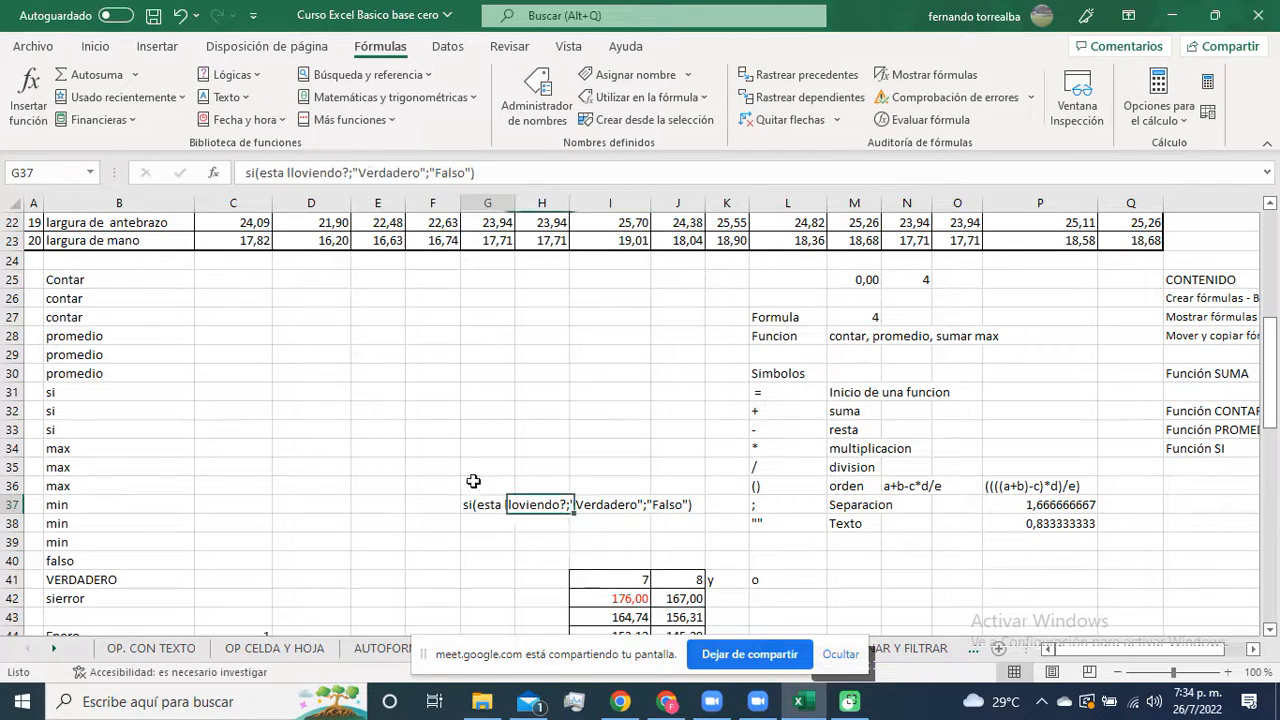
left_click_drag(362, 172, 448, 172)
double_click(448, 172)
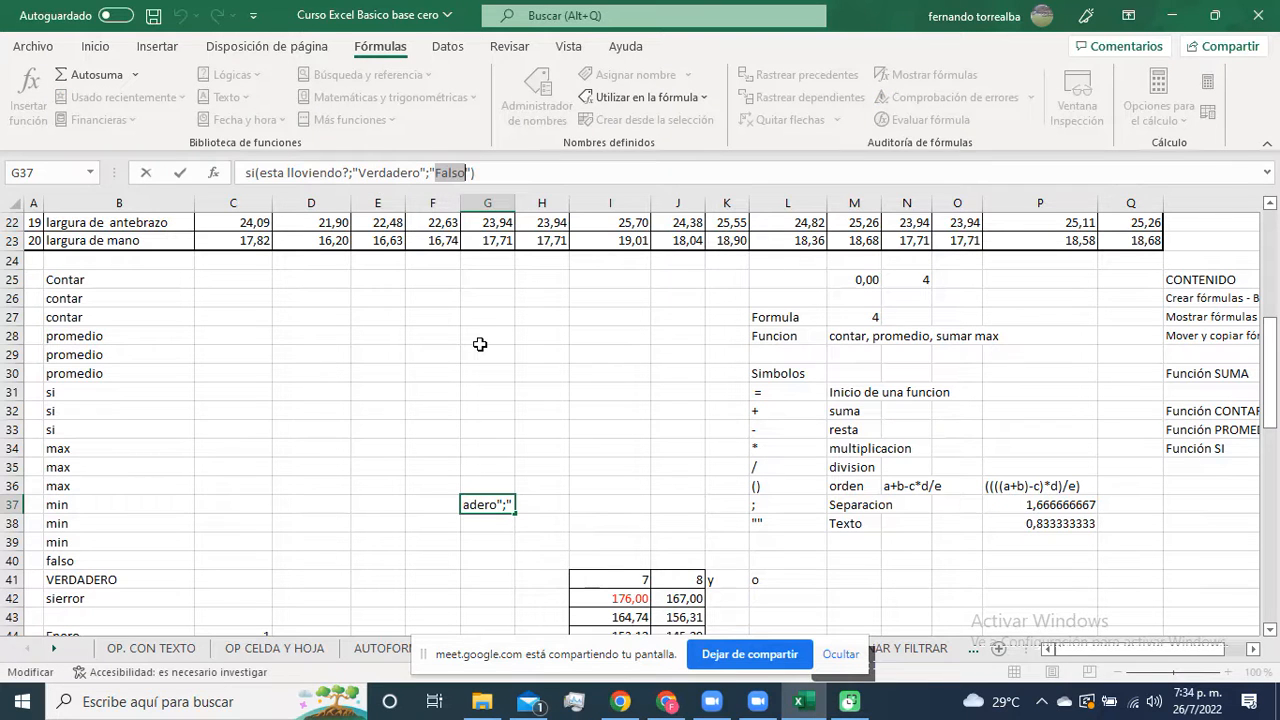
left_click(572, 431)
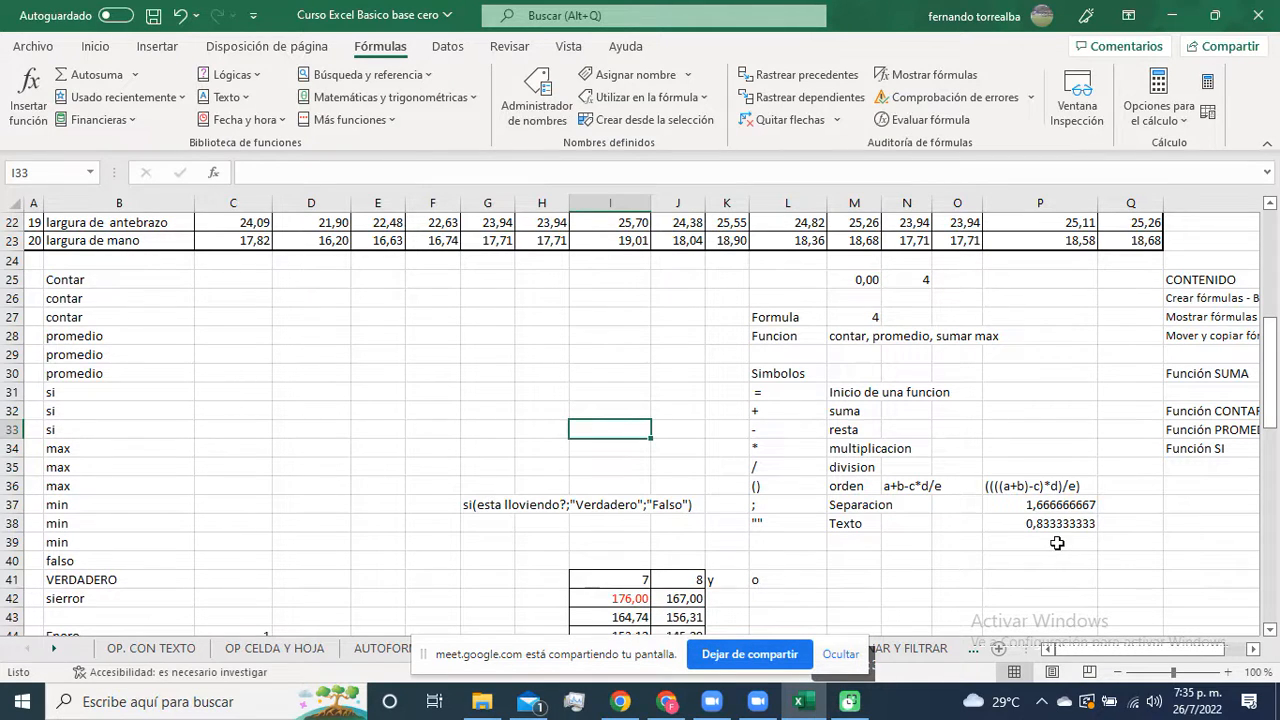
scroll(882, 468, "down", 1)
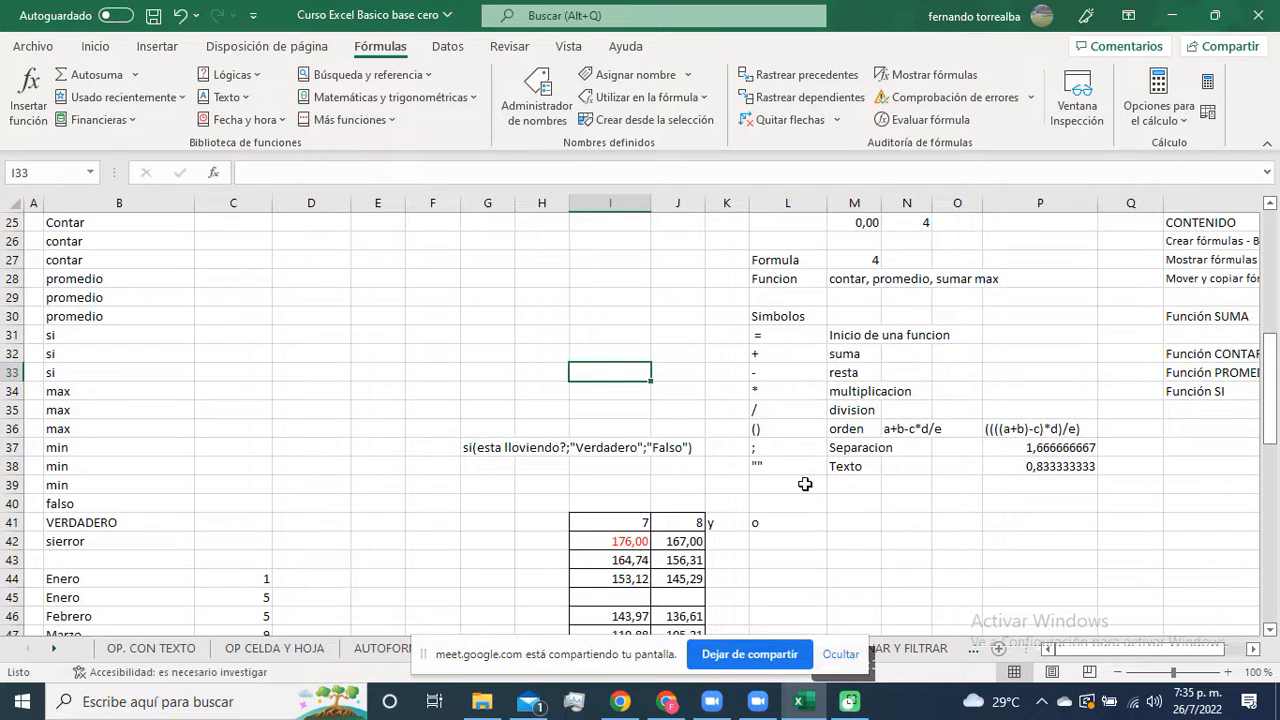
Step: Add the dollar symbol $ to the symbol list in L39
left_click(806, 484)
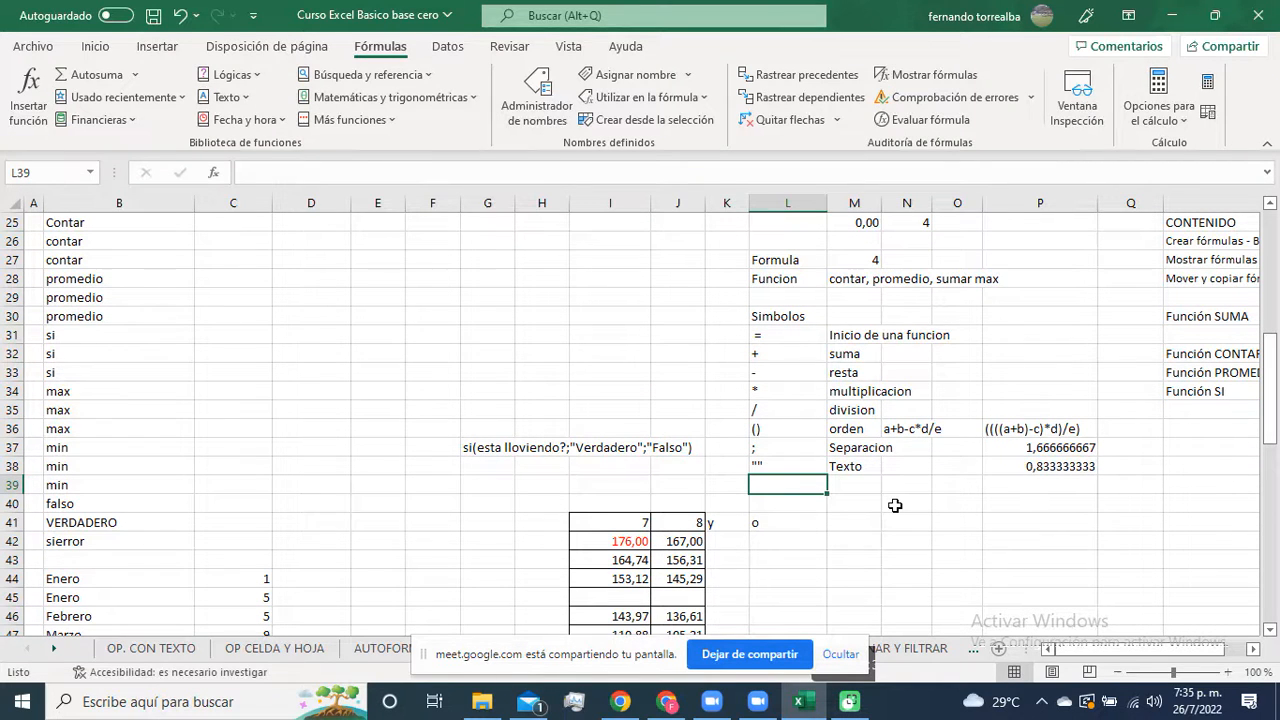
type("$")
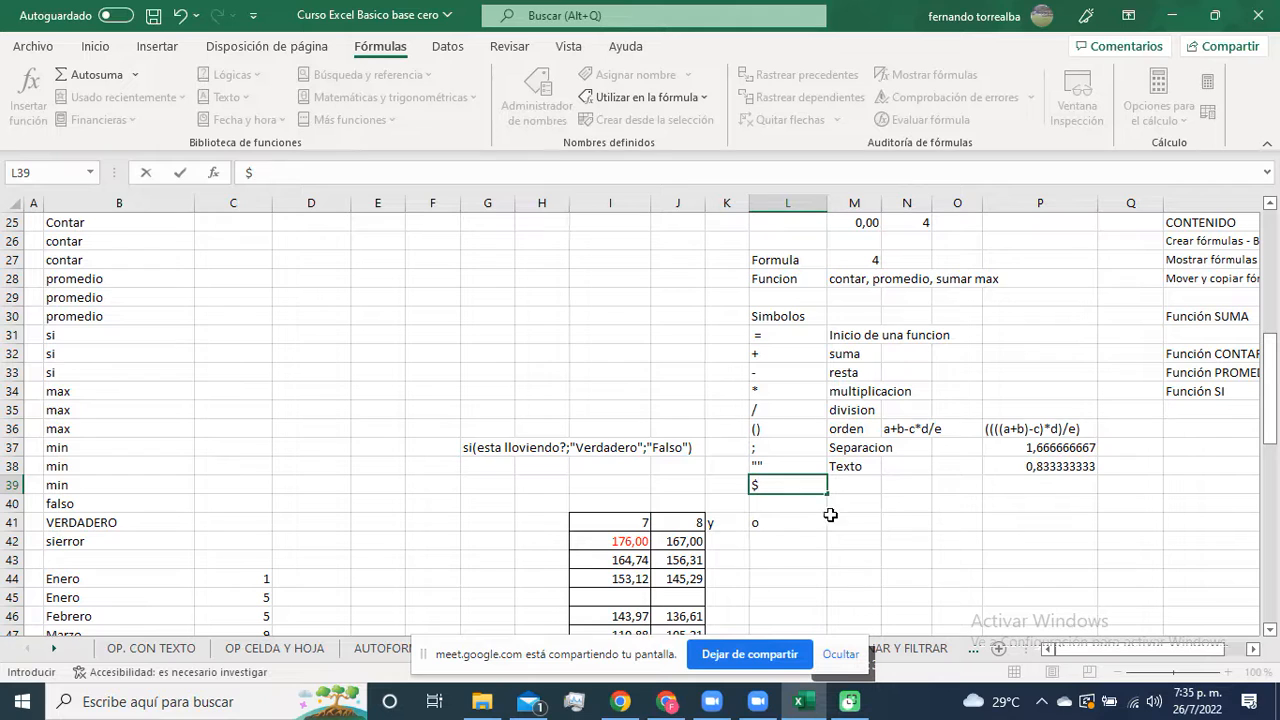
key("Return")
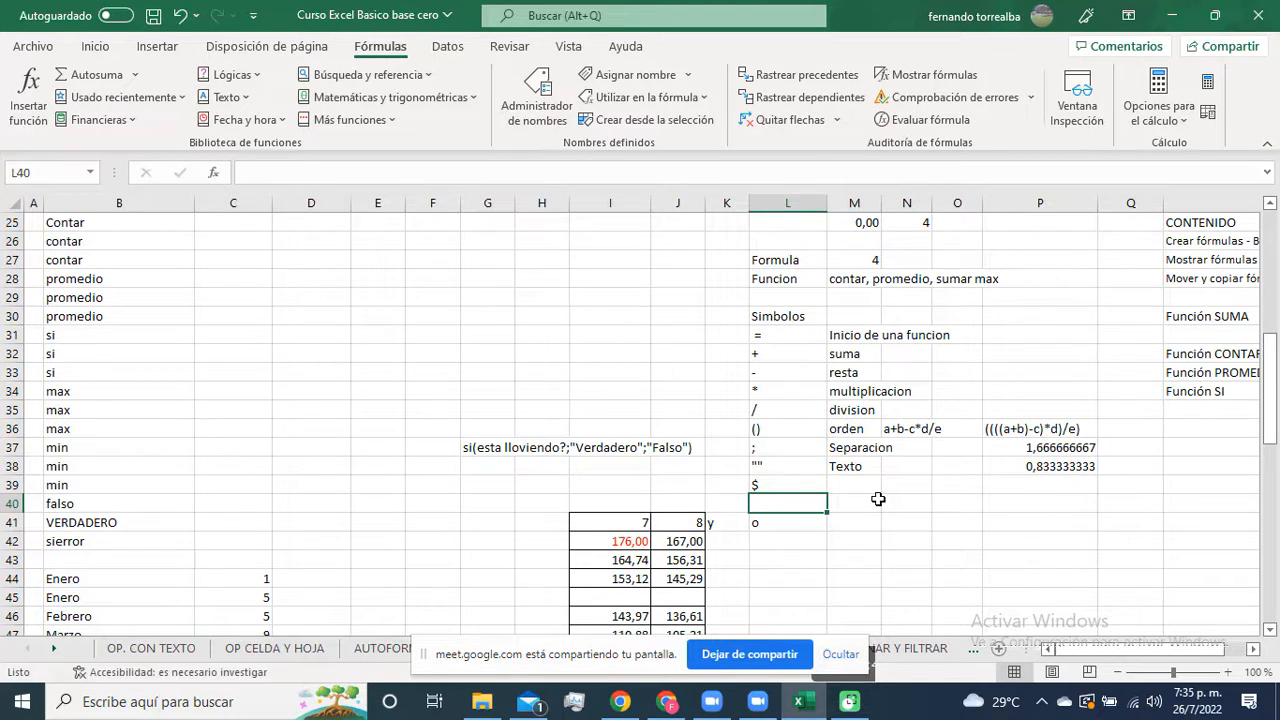
Step: Write the greater-than symbol > in G32 with its character code alt+62 in H32
left_click(506, 356)
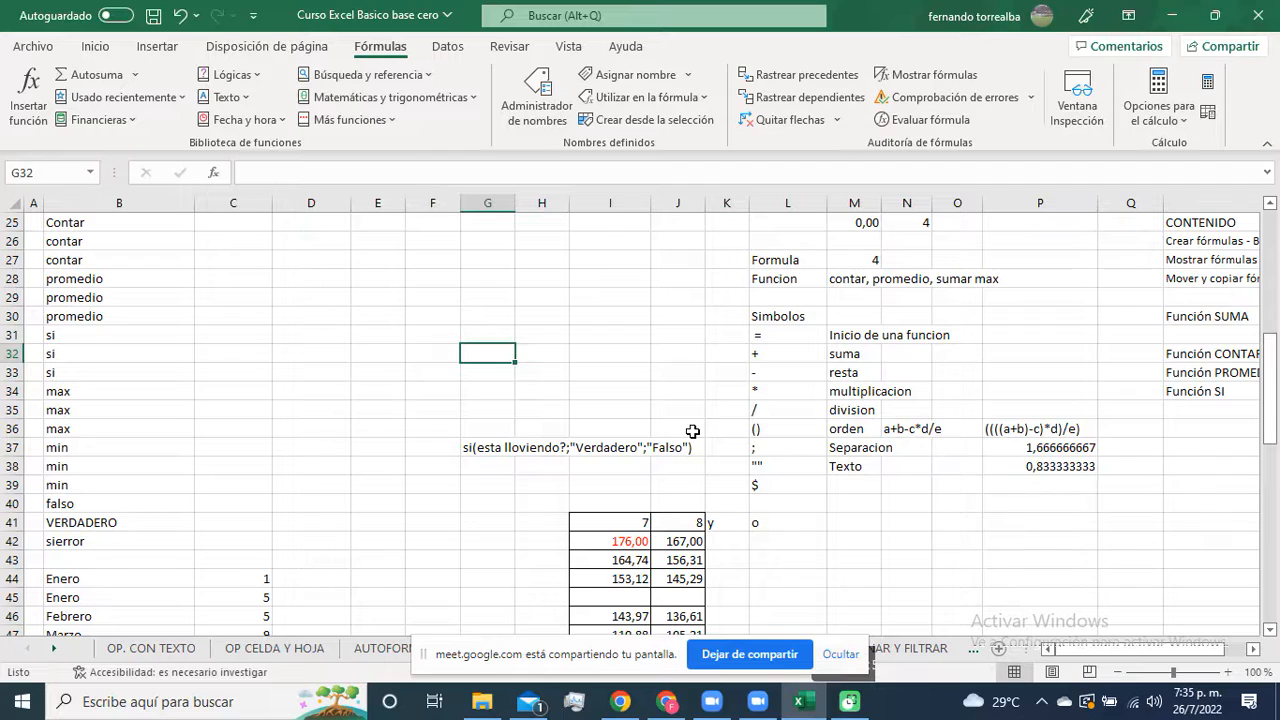
type(">")
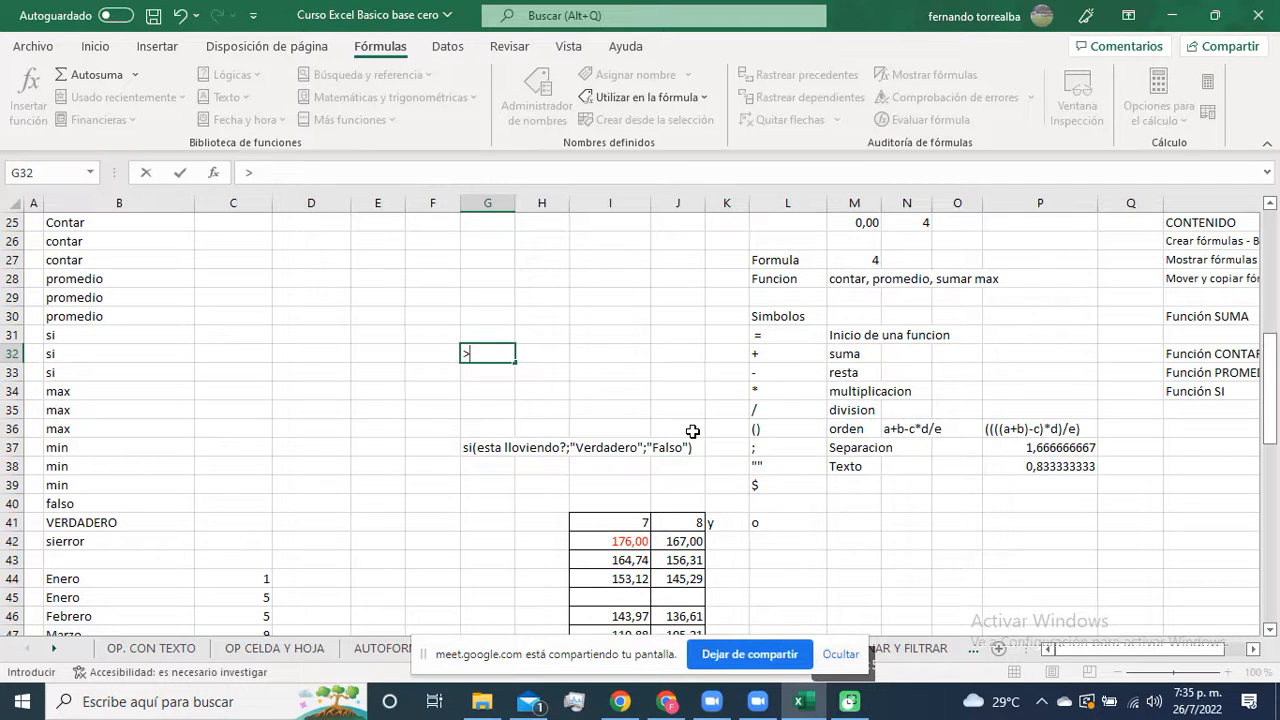
key("Tab")
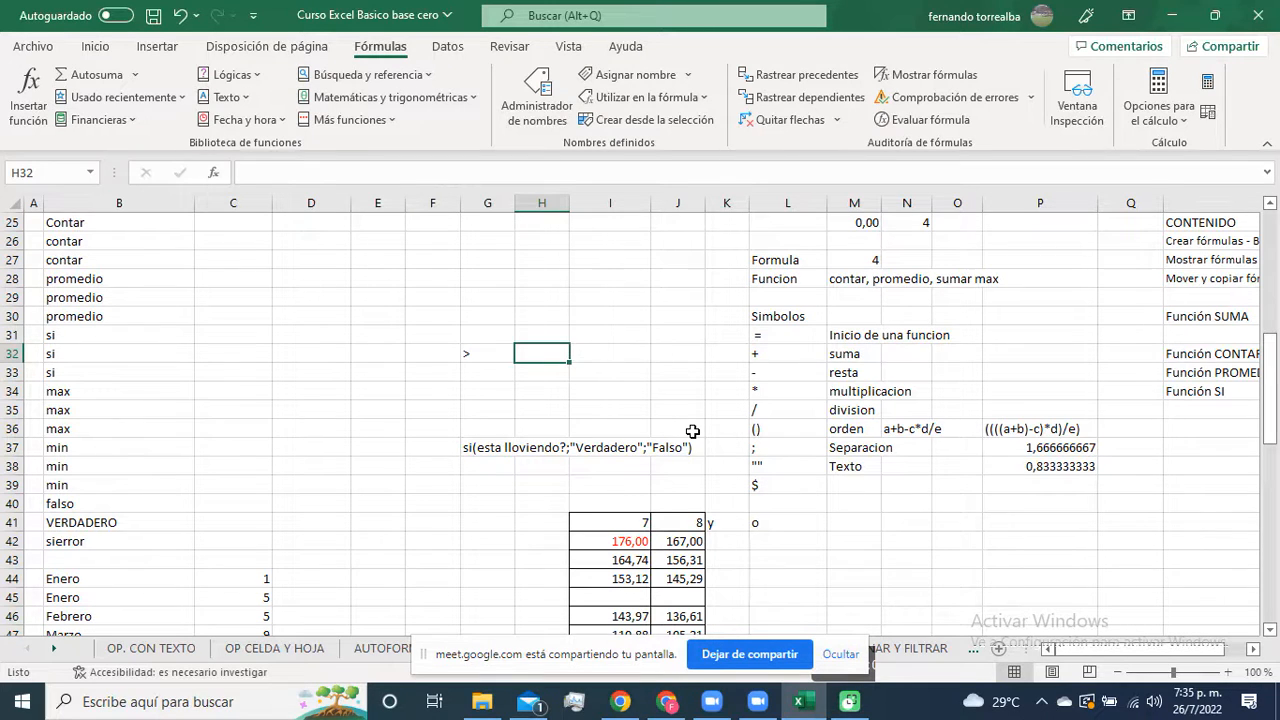
type("al")
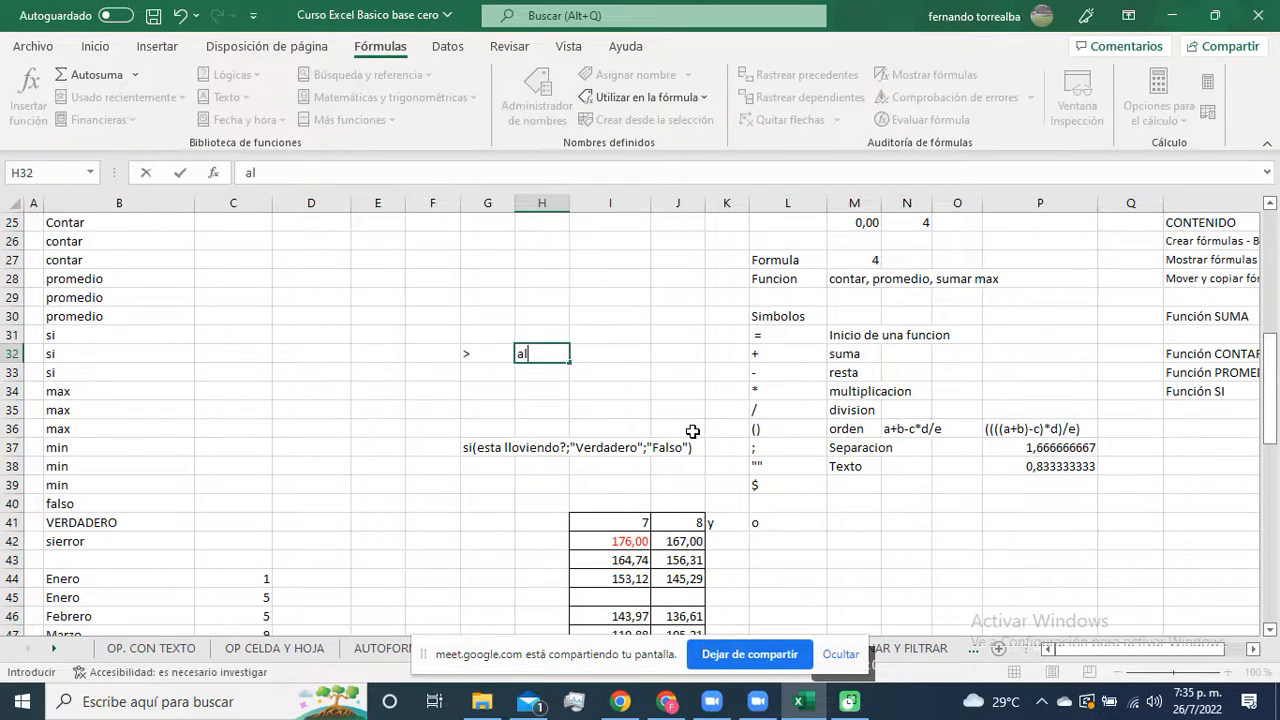
type("t+62")
key("Tab")
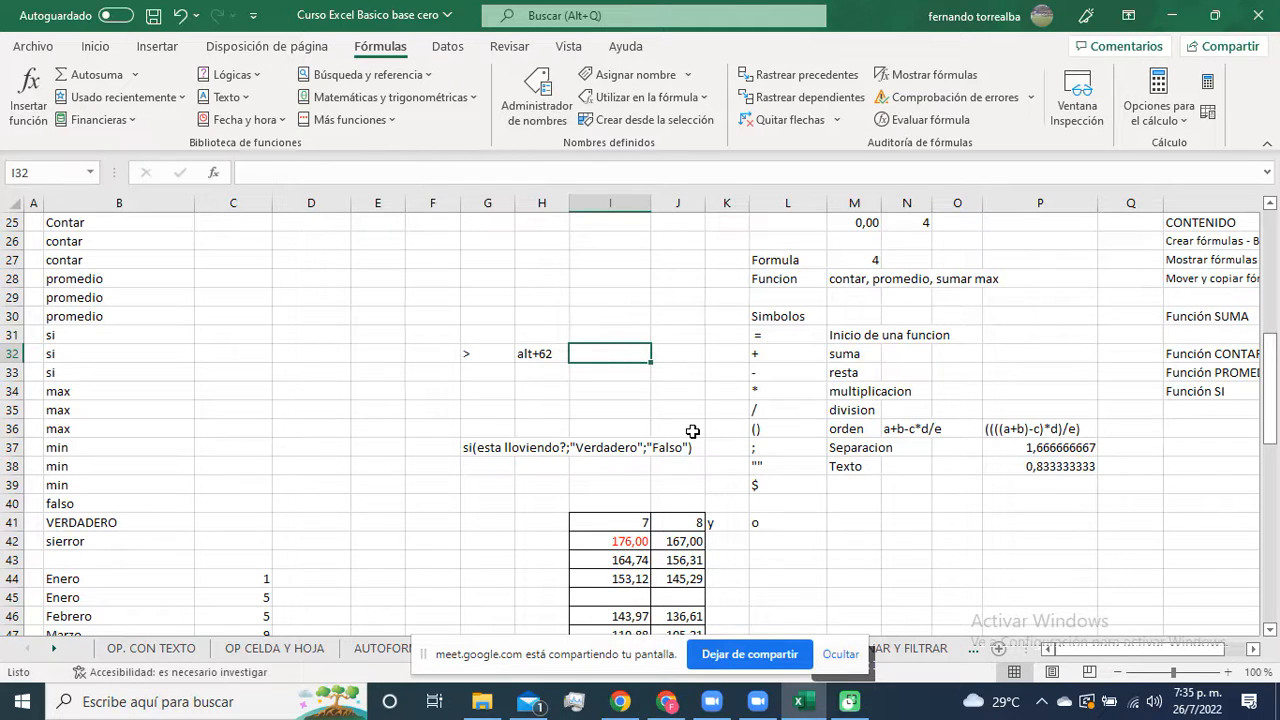
Step: Write the less-than symbol < in G33 with its character code alt+60 in H33
key("Left")
key("Left")
key("Down")
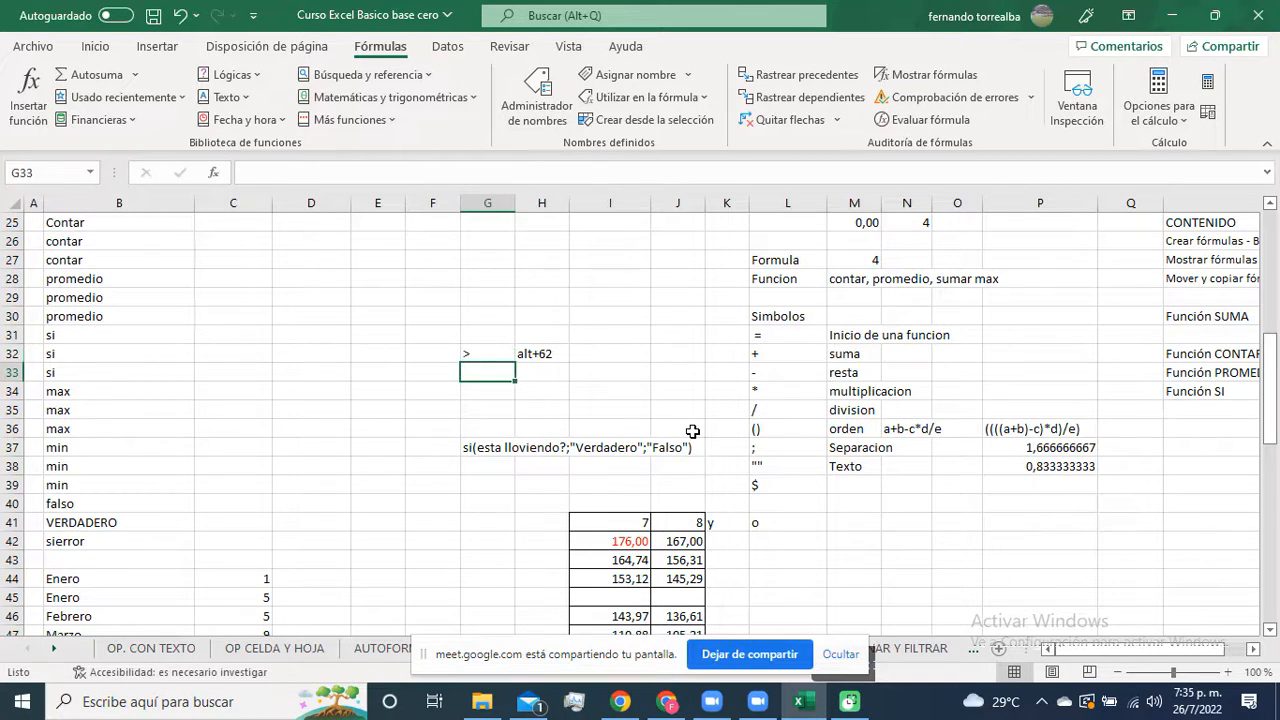
type(">")
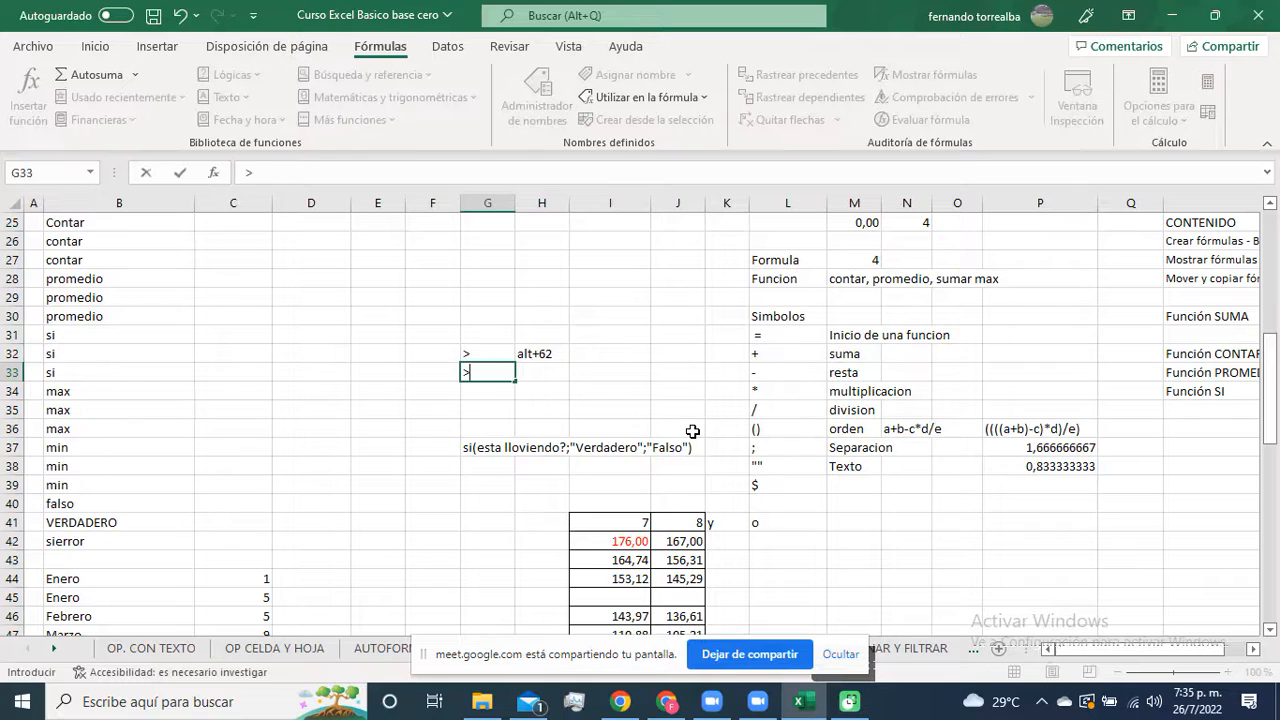
key("Escape")
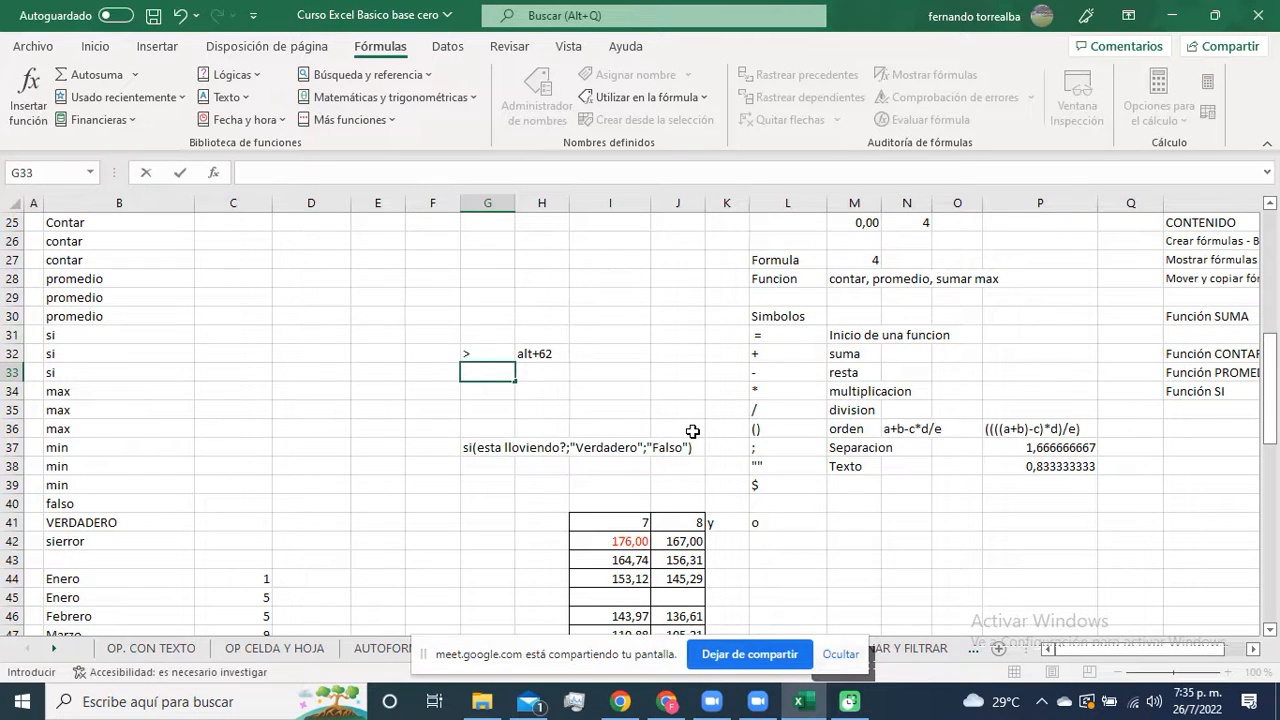
type("<")
key("Right")
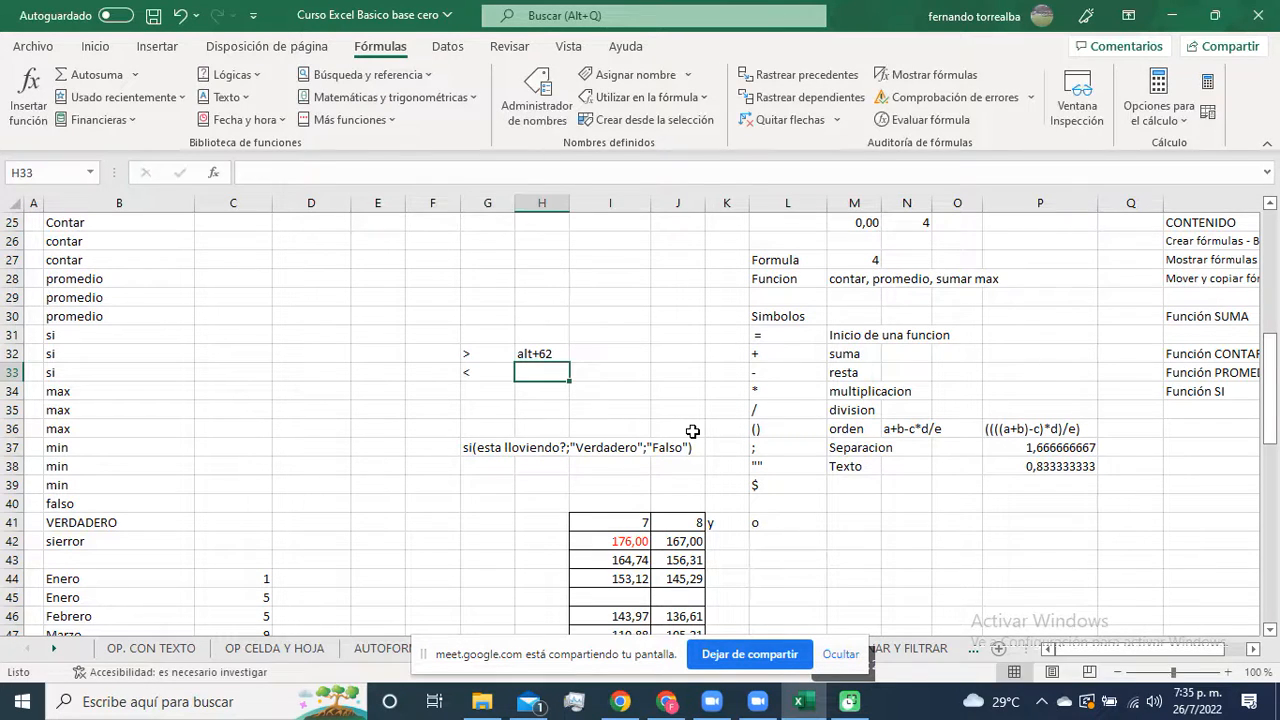
type("alt+")
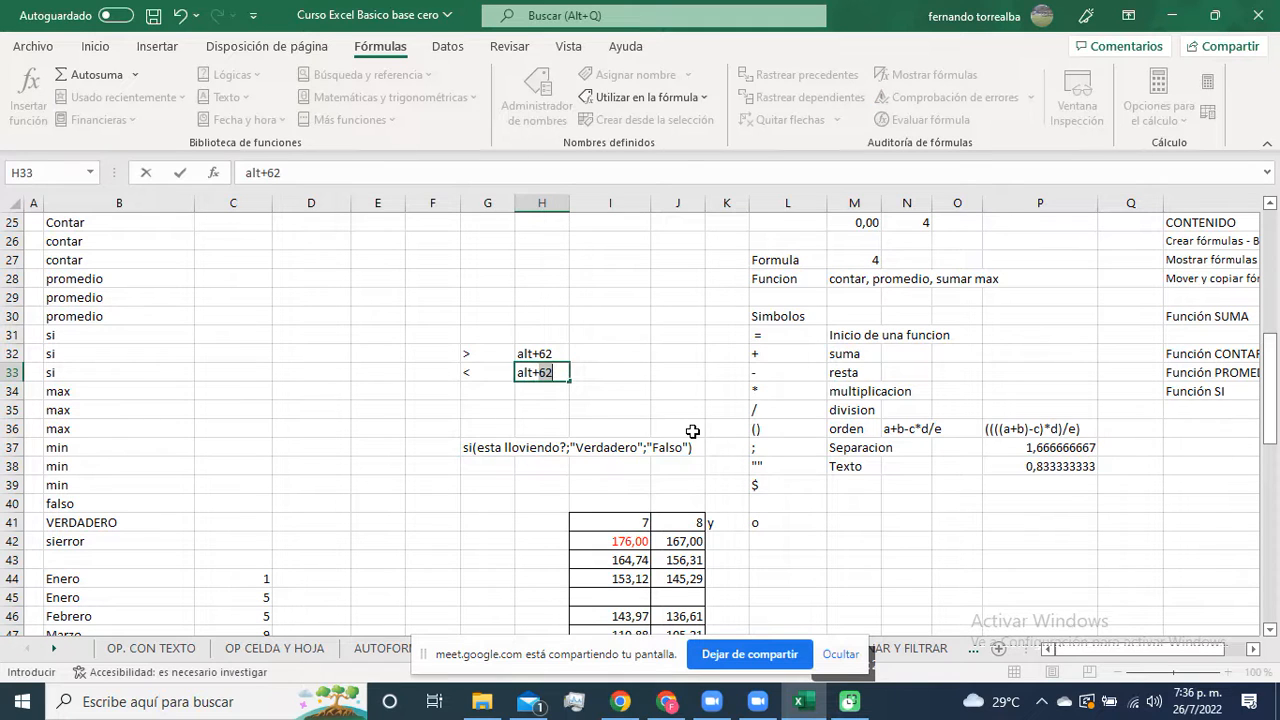
type("60")
key("Return")
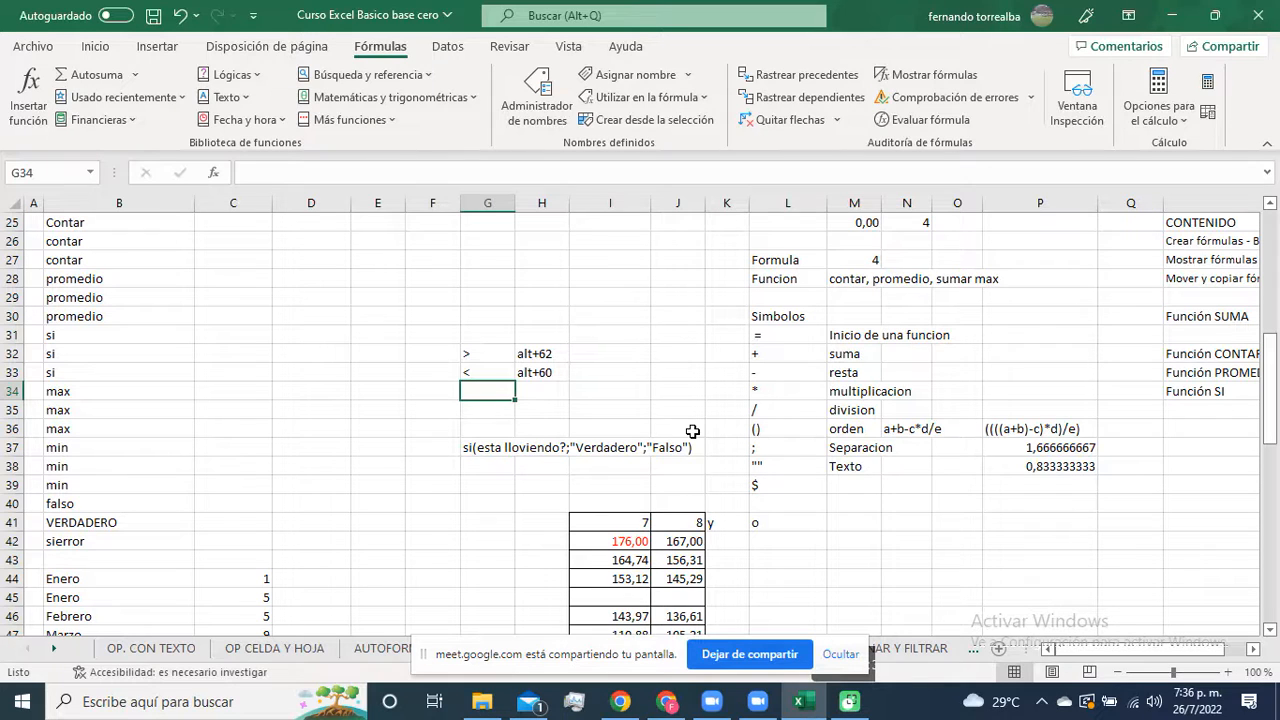
Step: Add the comparison operators >= in G34 and <= in G35, and hide the screen-sharing notice covering the sheet names
type(">")
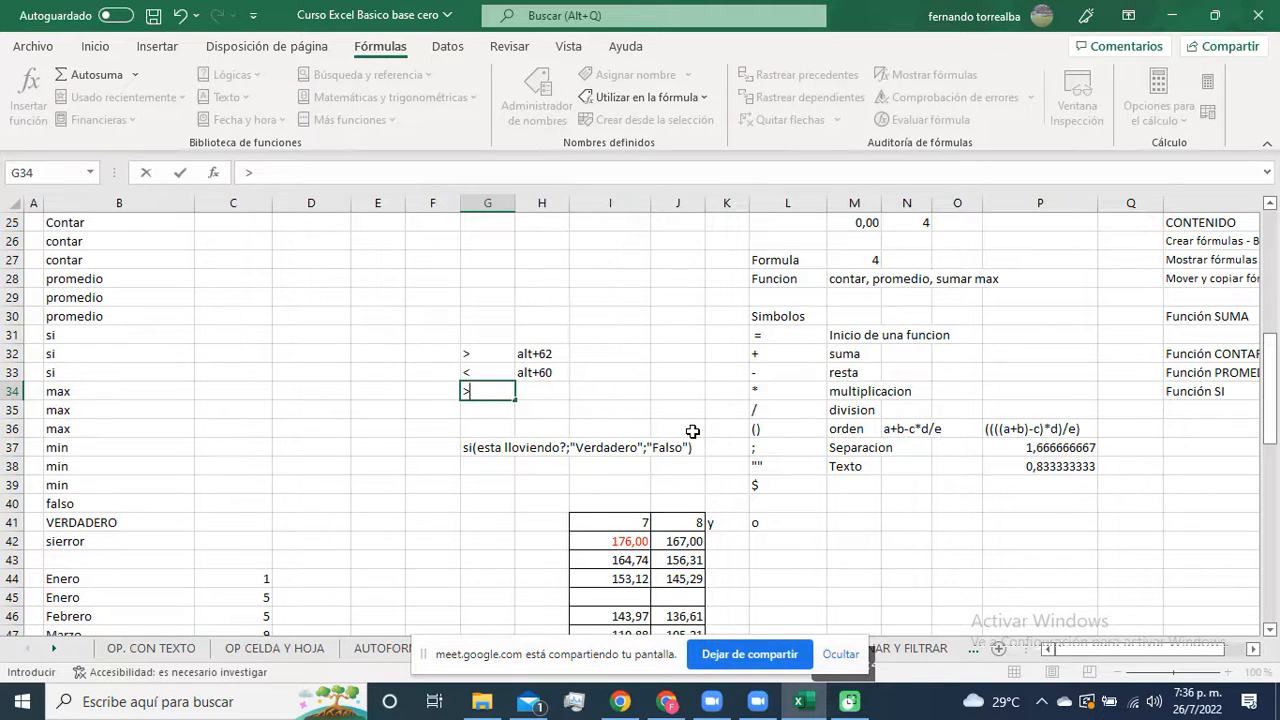
type("=")
key("Return")
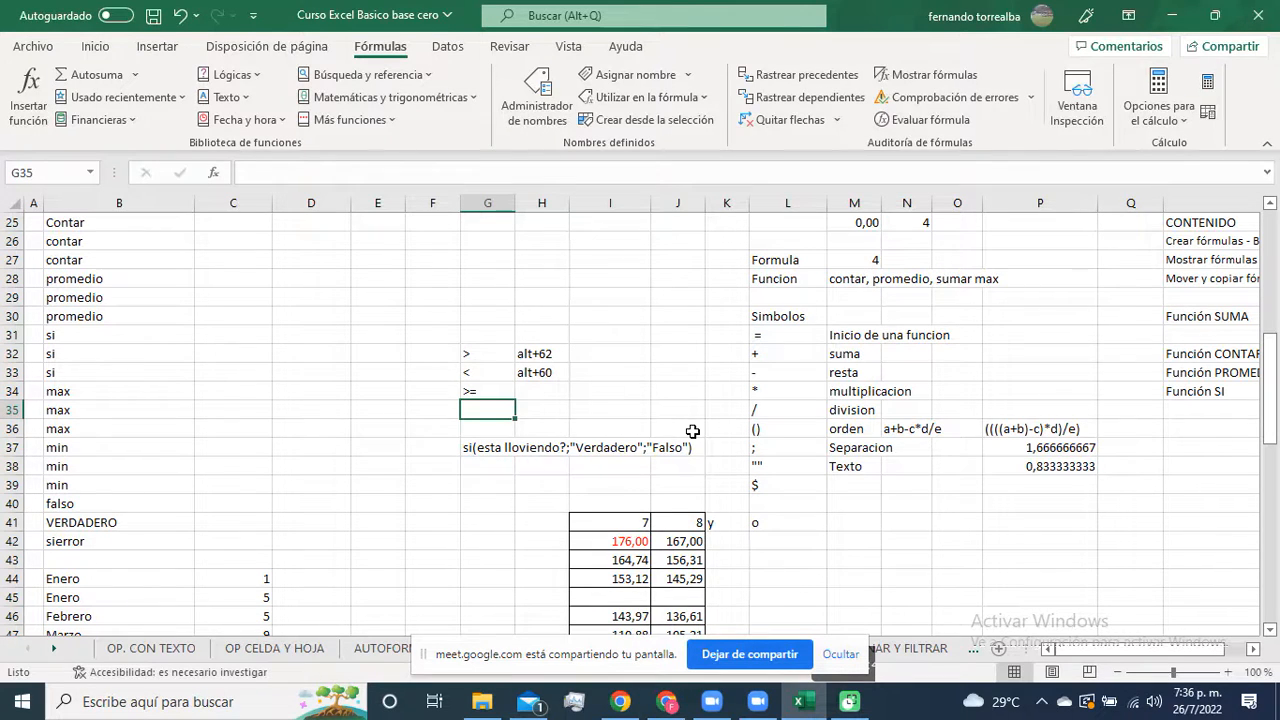
type("<=")
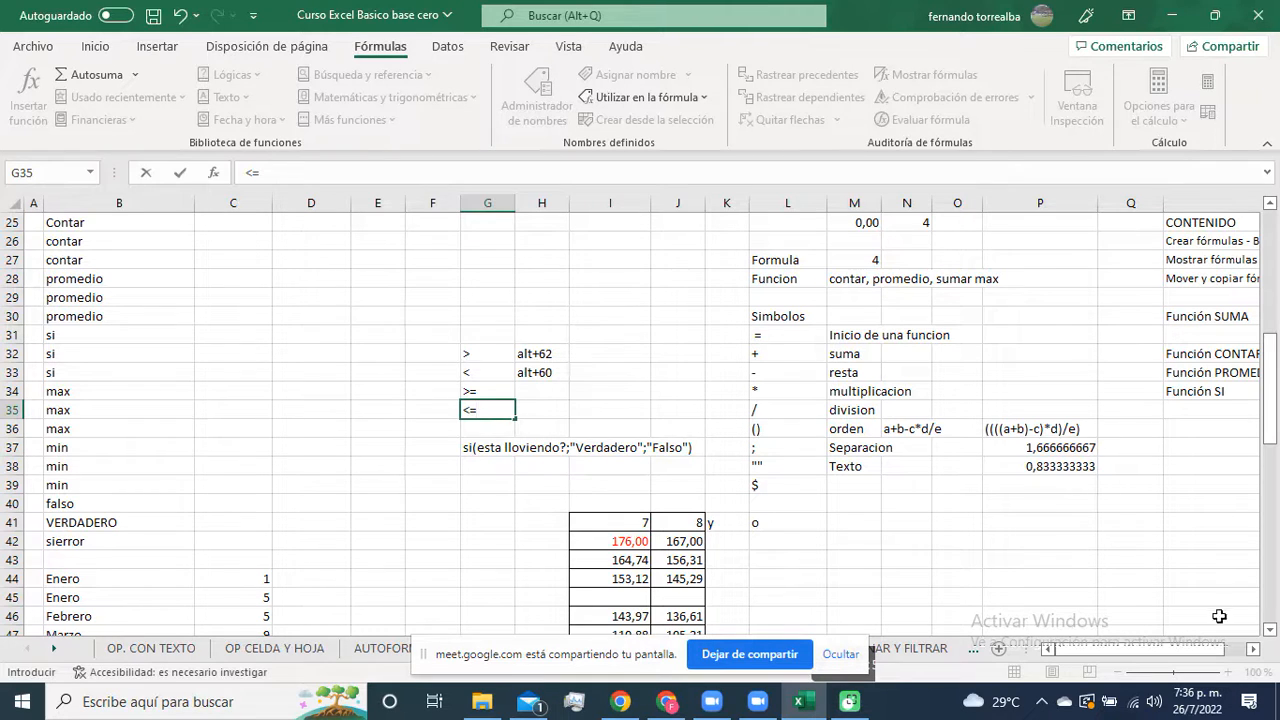
left_click(840, 654)
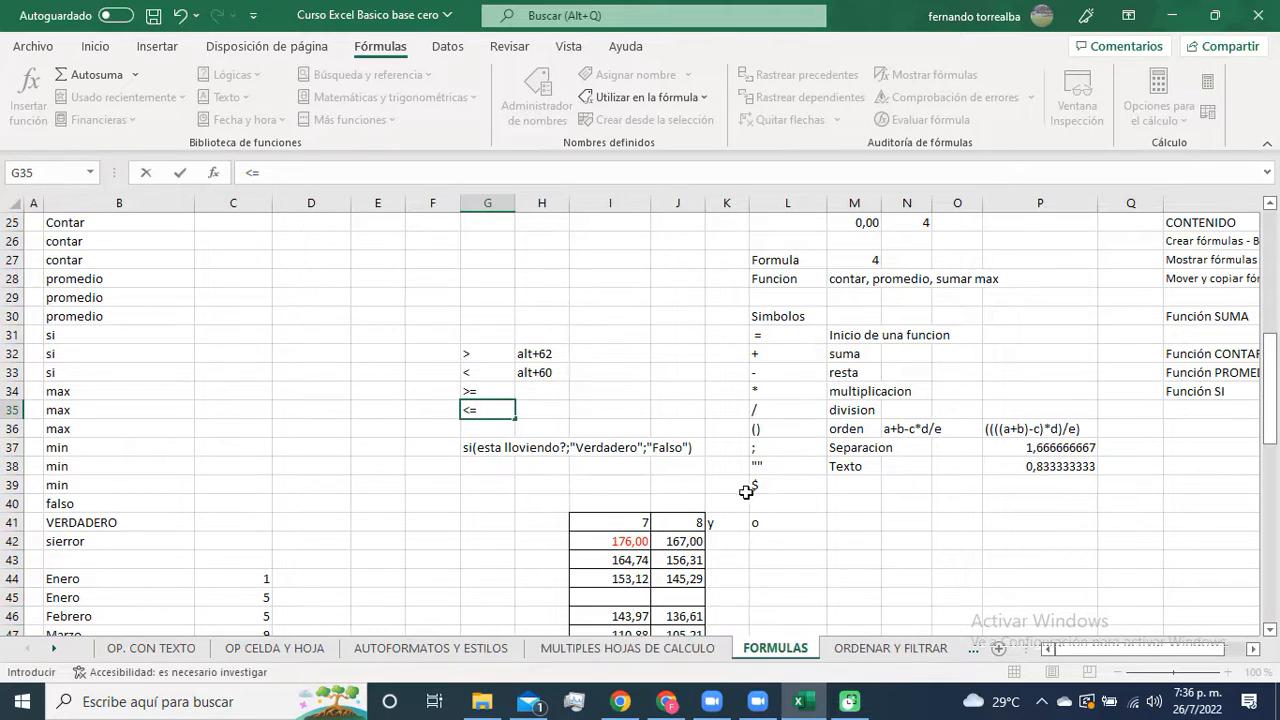
left_click(628, 394)
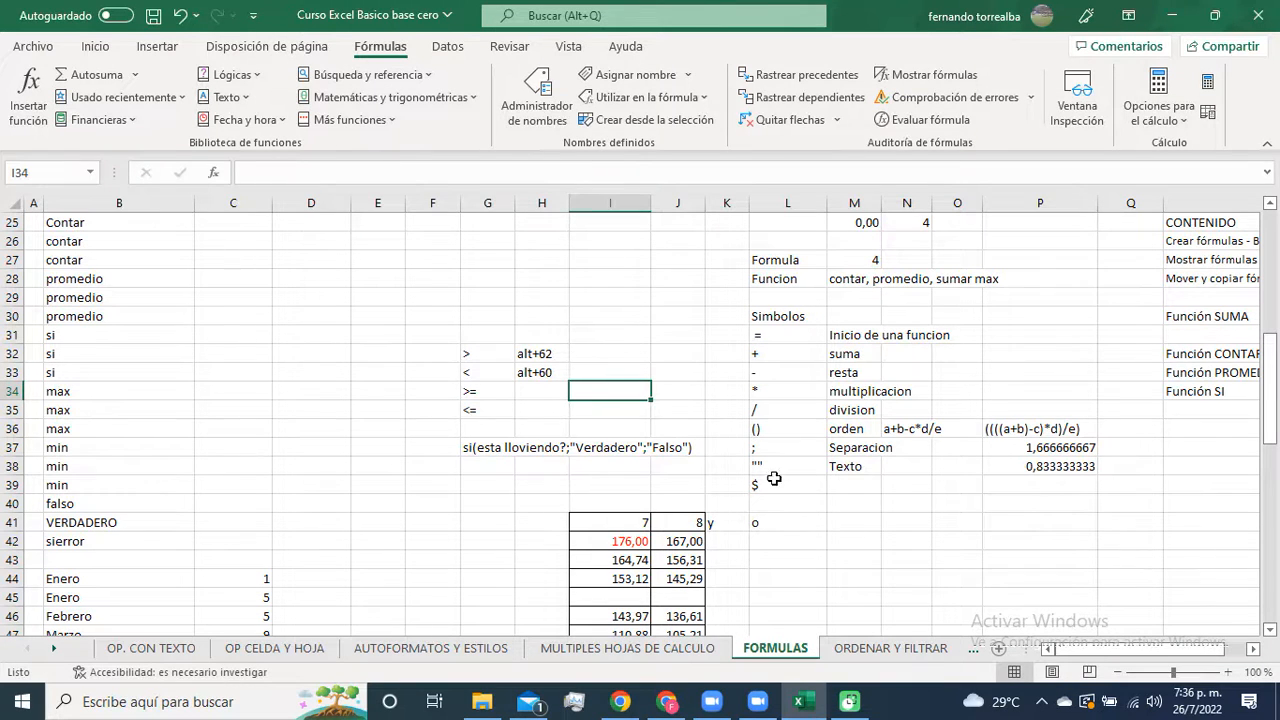
Step: Describe the $ symbol as Bloqueo in M39
left_click(848, 484)
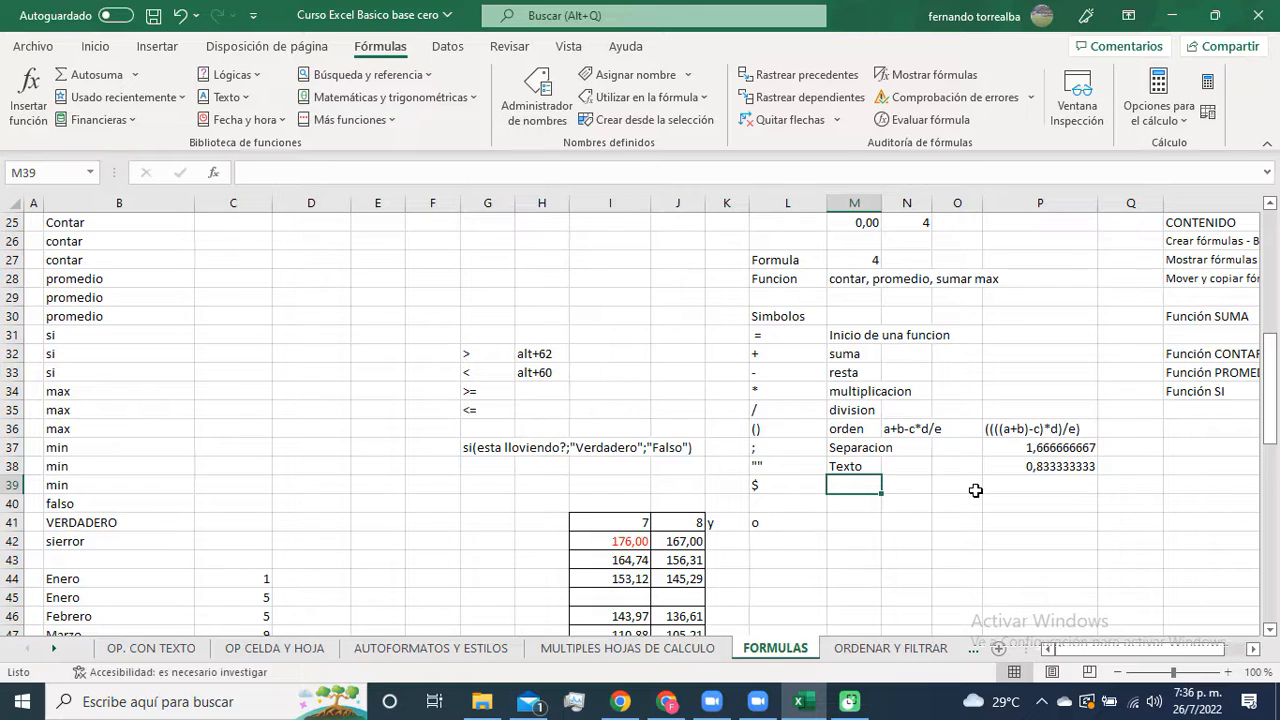
type("BLOQUEO")
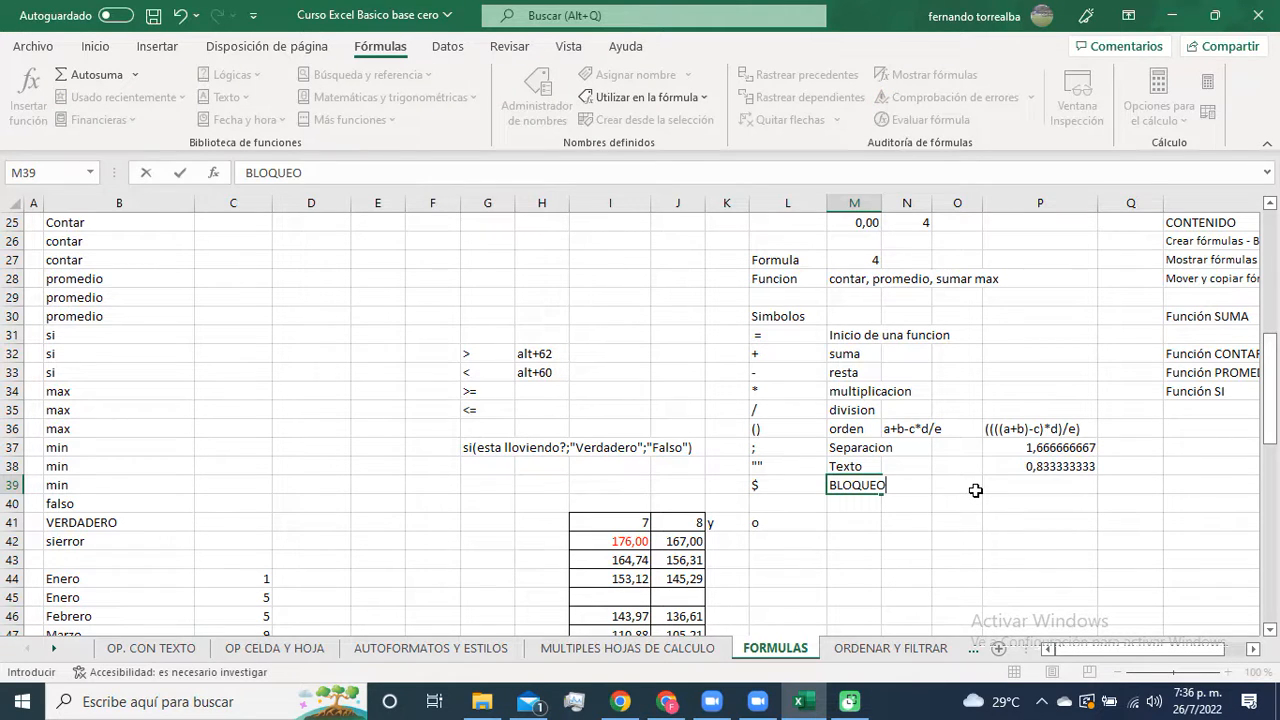
key("BackSpace")
key("BackSpace")
key("BackSpace")
key("BackSpace")
key("BackSpace")
key("BackSpace")
key("BackSpace")
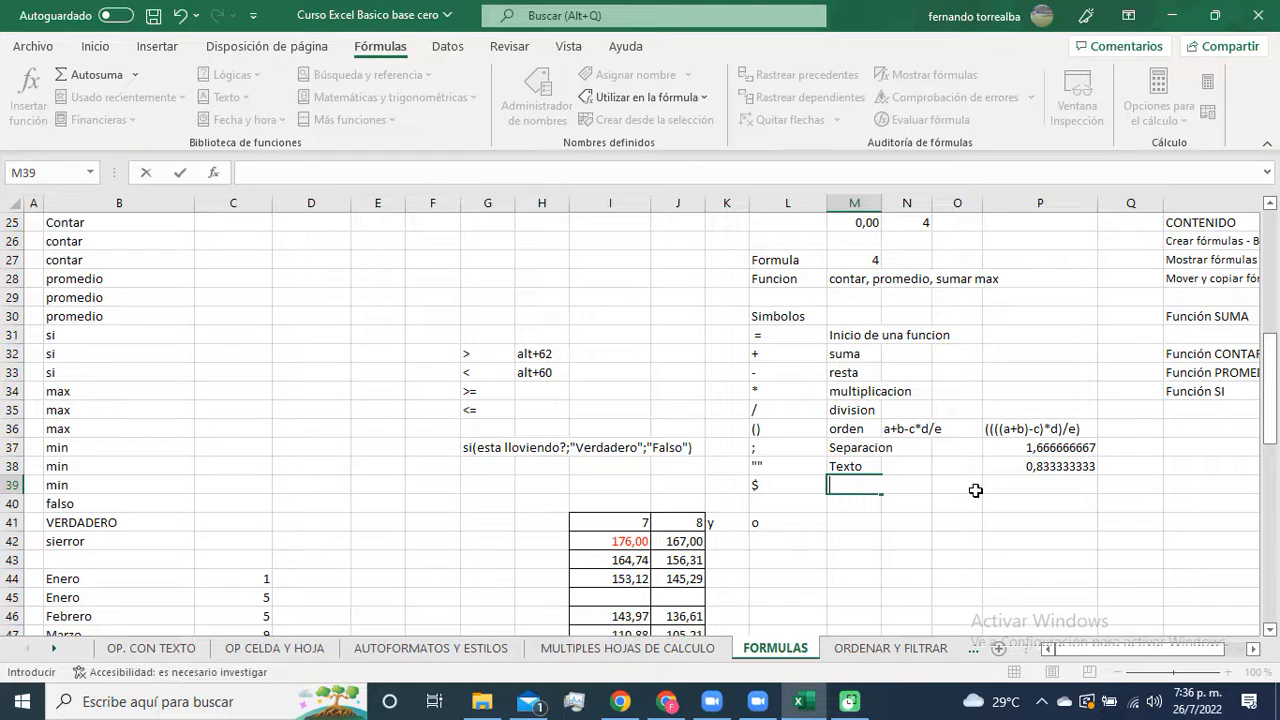
type("Bloqueo")
key("Return")
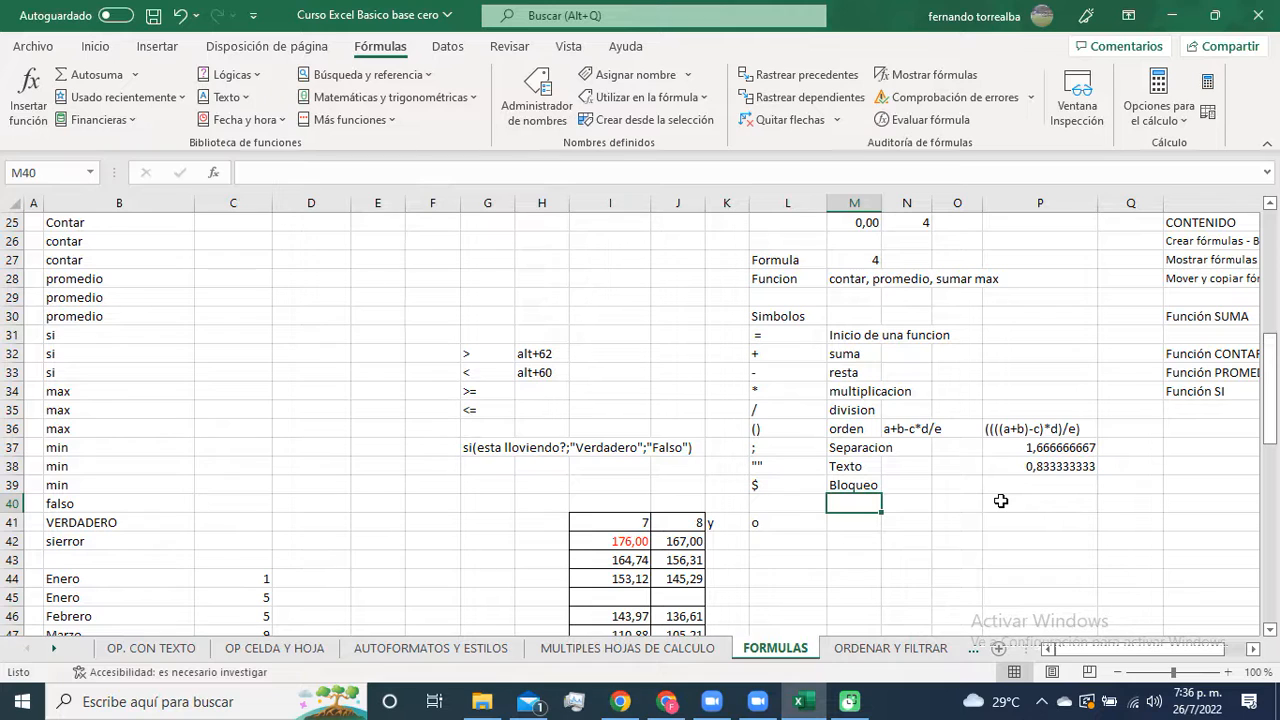
Step: Enter the sample value 2 in both N39 and O39 beside the Bloqueo entry
scroll(1001, 500, "down", 2)
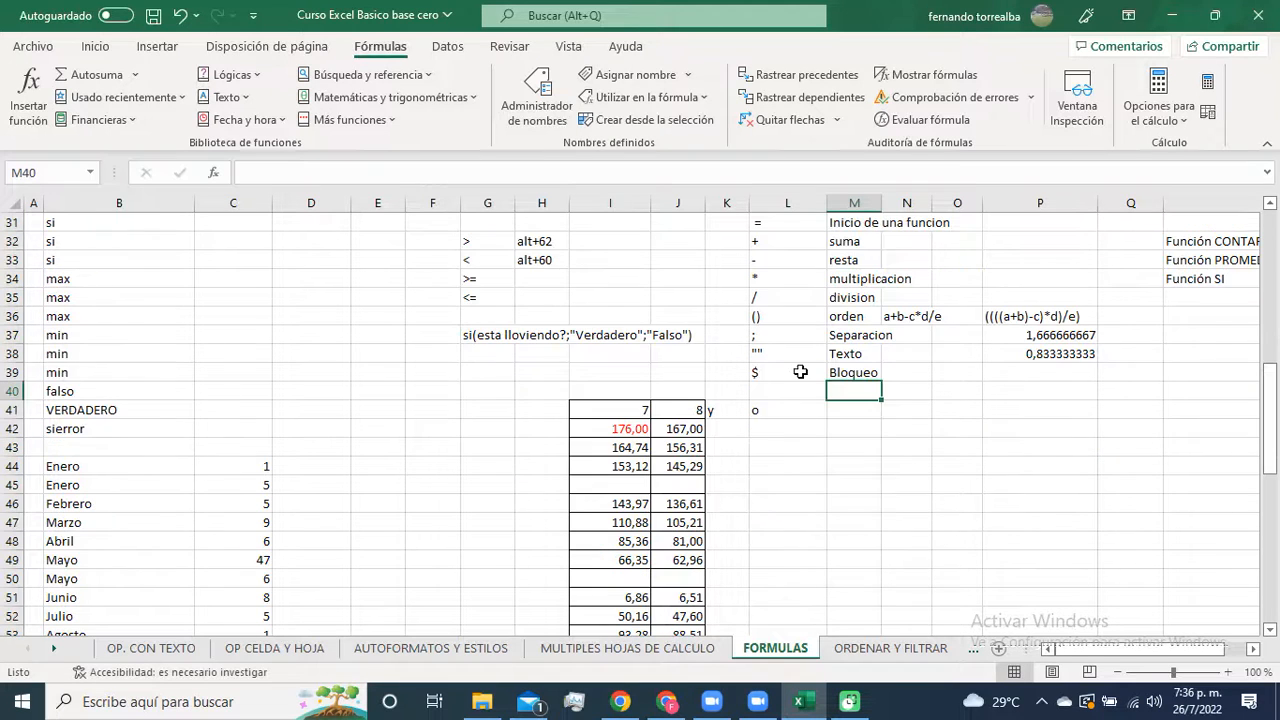
left_click(915, 372)
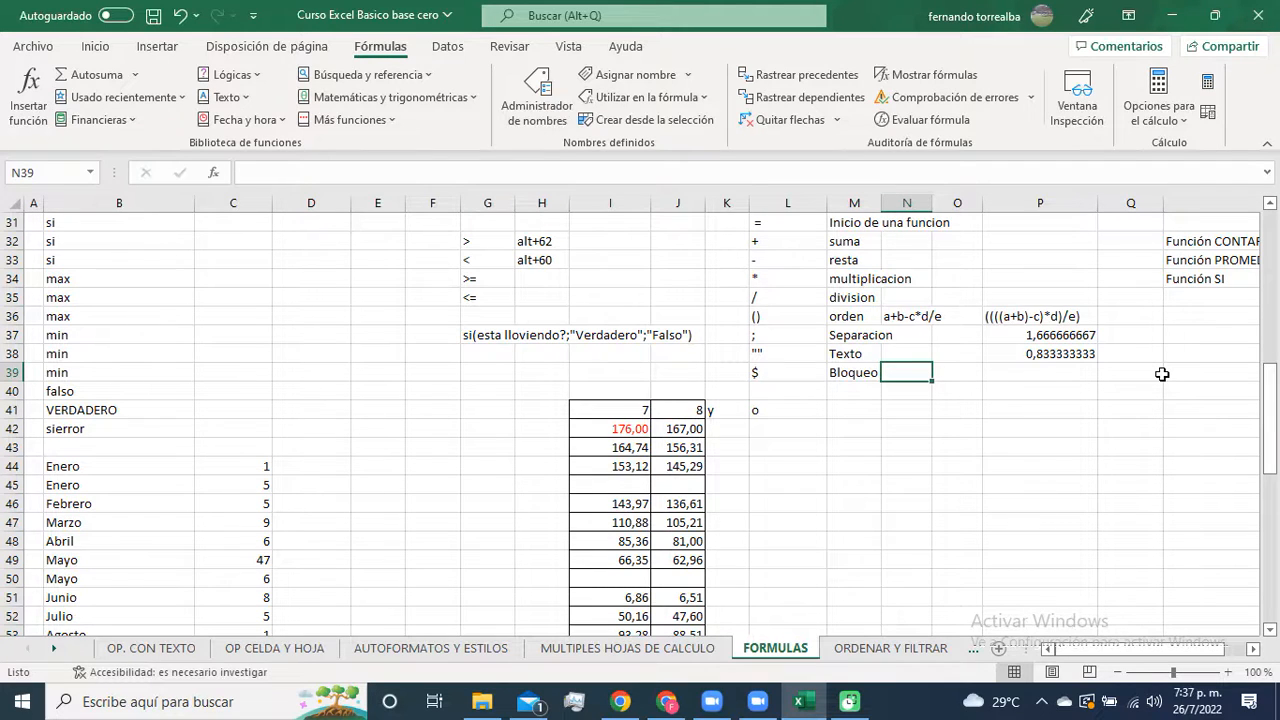
type("2")
key("Tab")
type("2")
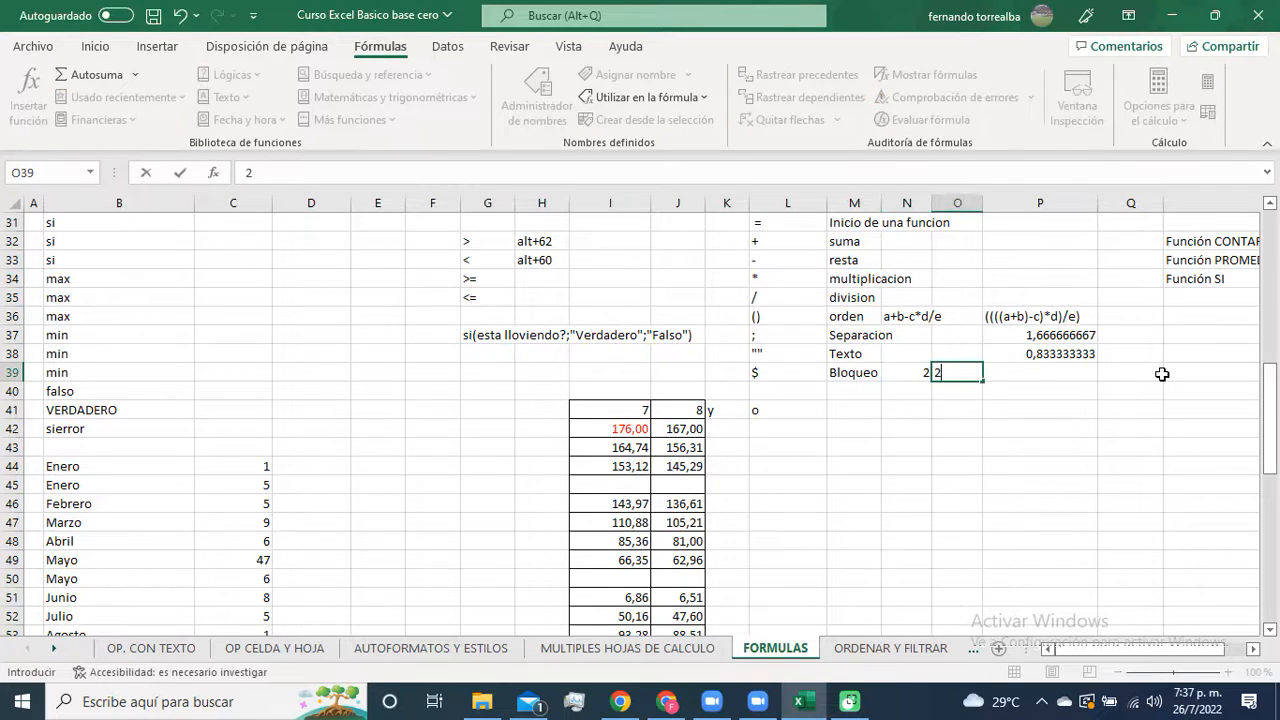
key("Tab")
Step: Enter the formula =N39+O39 in P39 to add the two sample values
type("=")
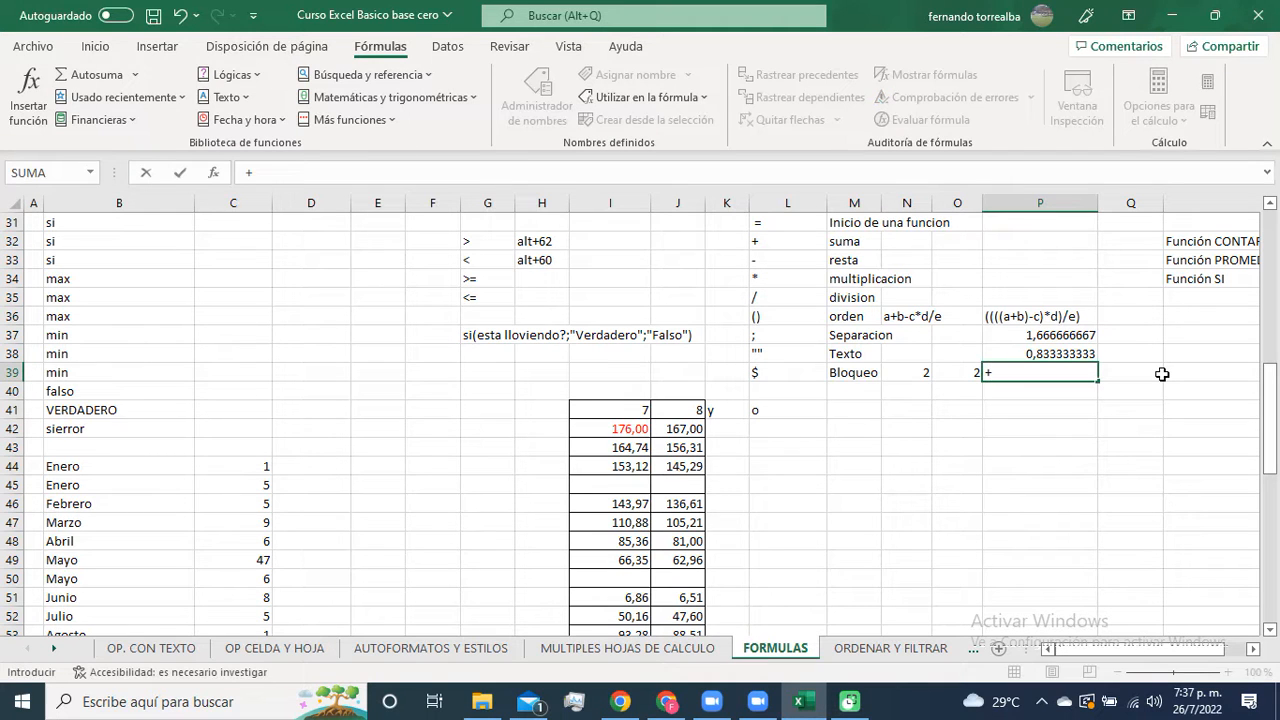
key("BackSpace")
type("=")
key("Left")
key("Left")
type("+")
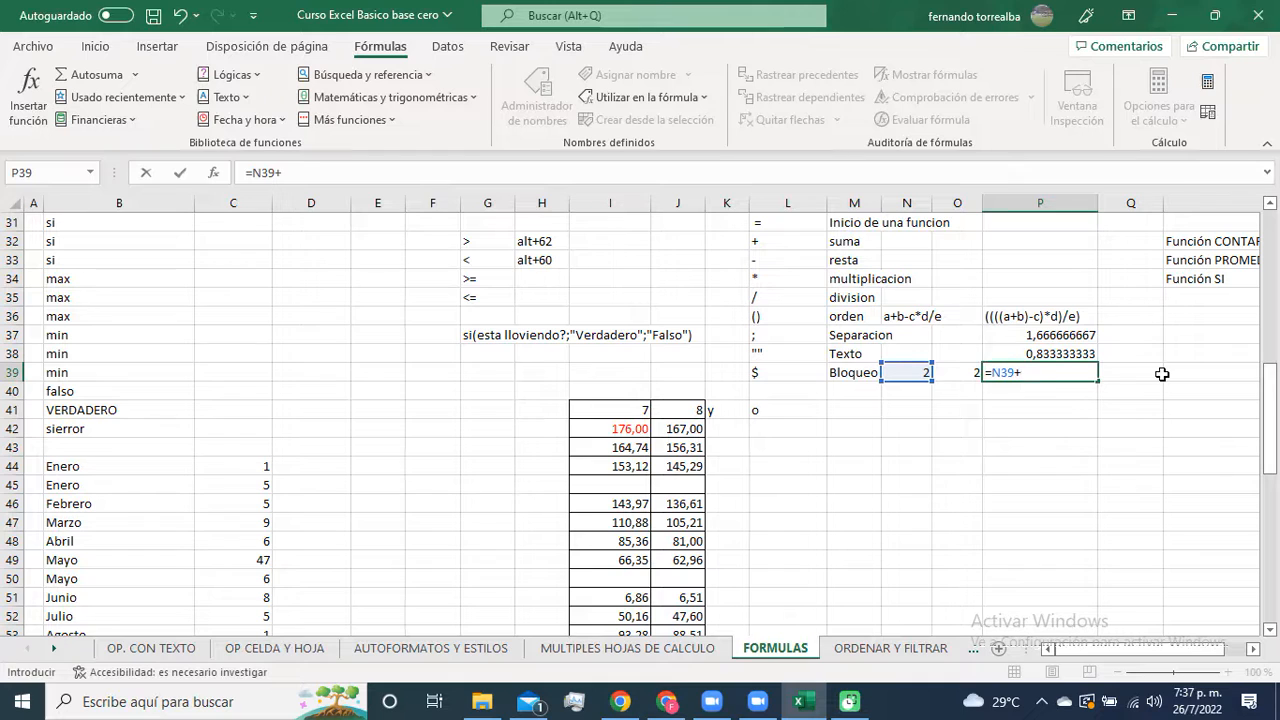
key("Left")
key("Return")
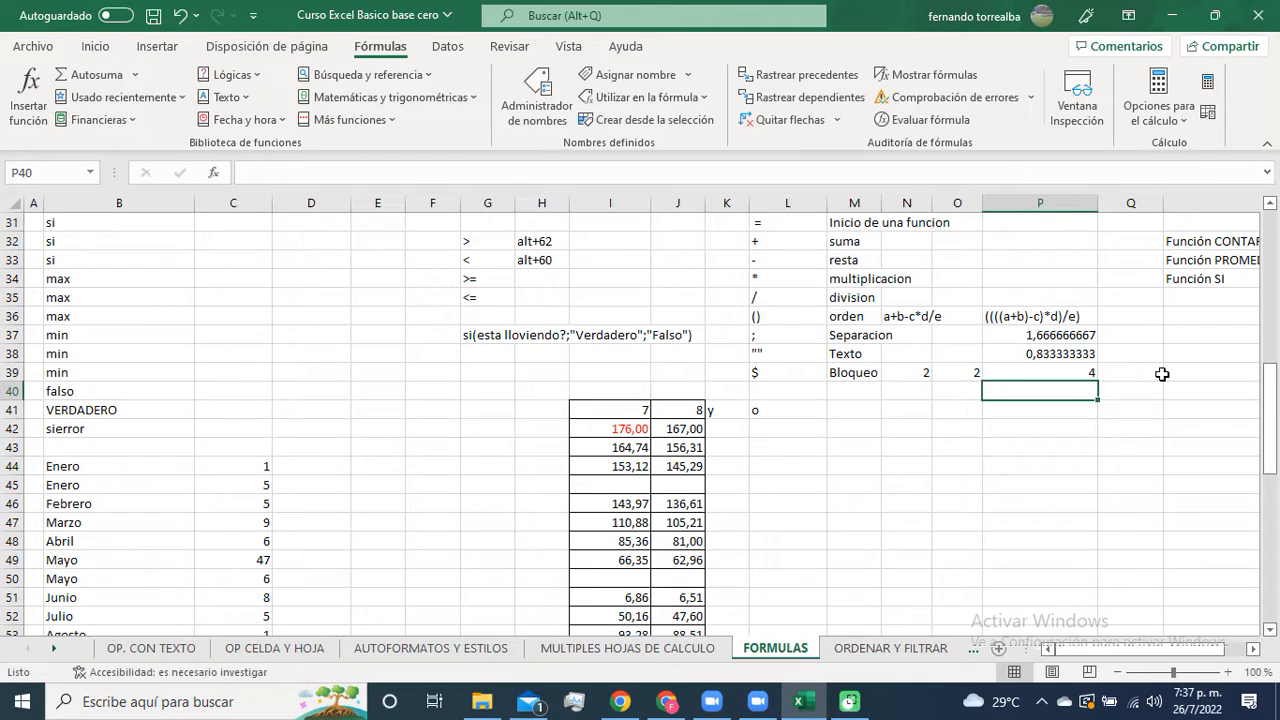
Step: Try filling the P39 formula down one row to P40, and undo the fill
left_click(1077, 372)
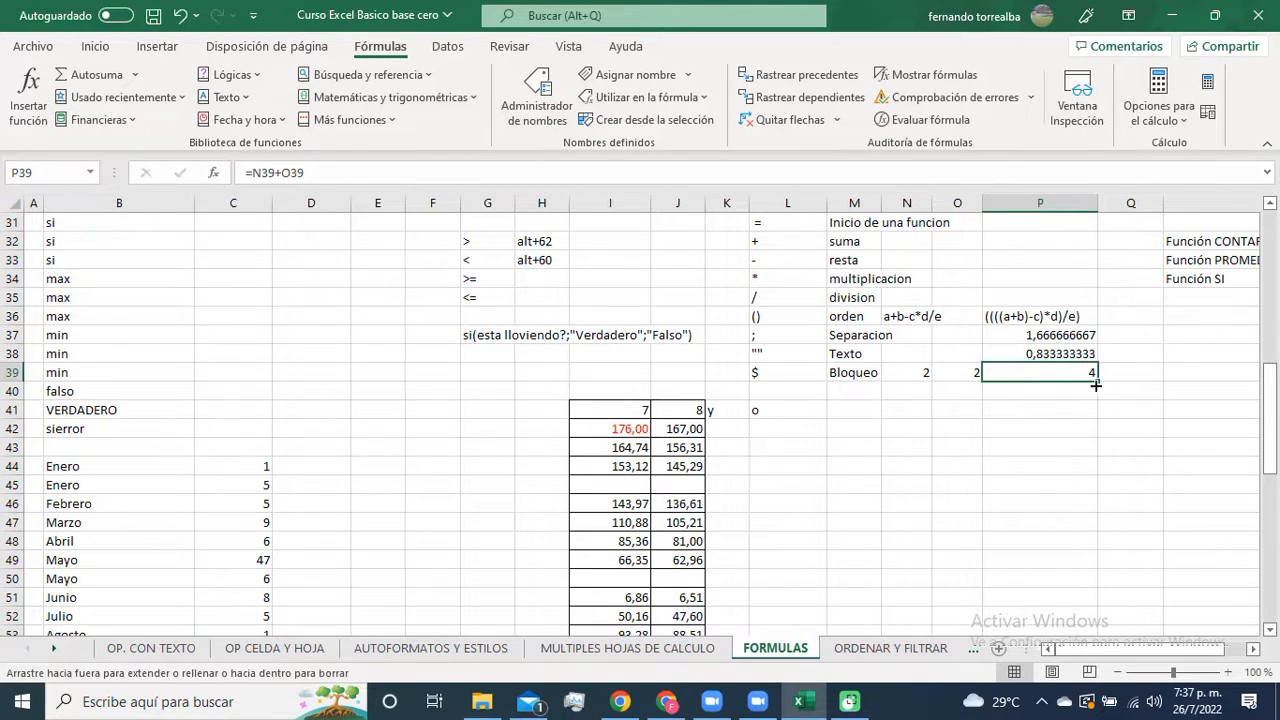
left_click_drag(1096, 381, 1096, 397)
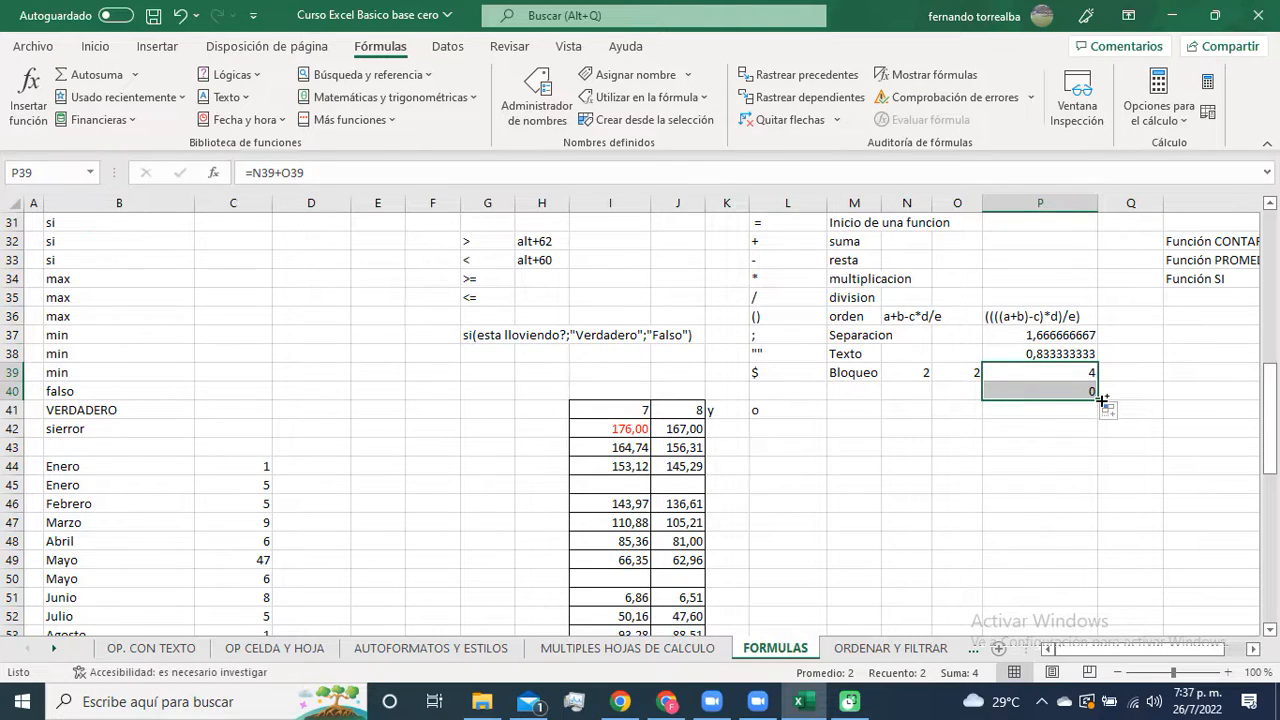
key("ctrl+z")
left_click(1102, 410)
left_click(1086, 374)
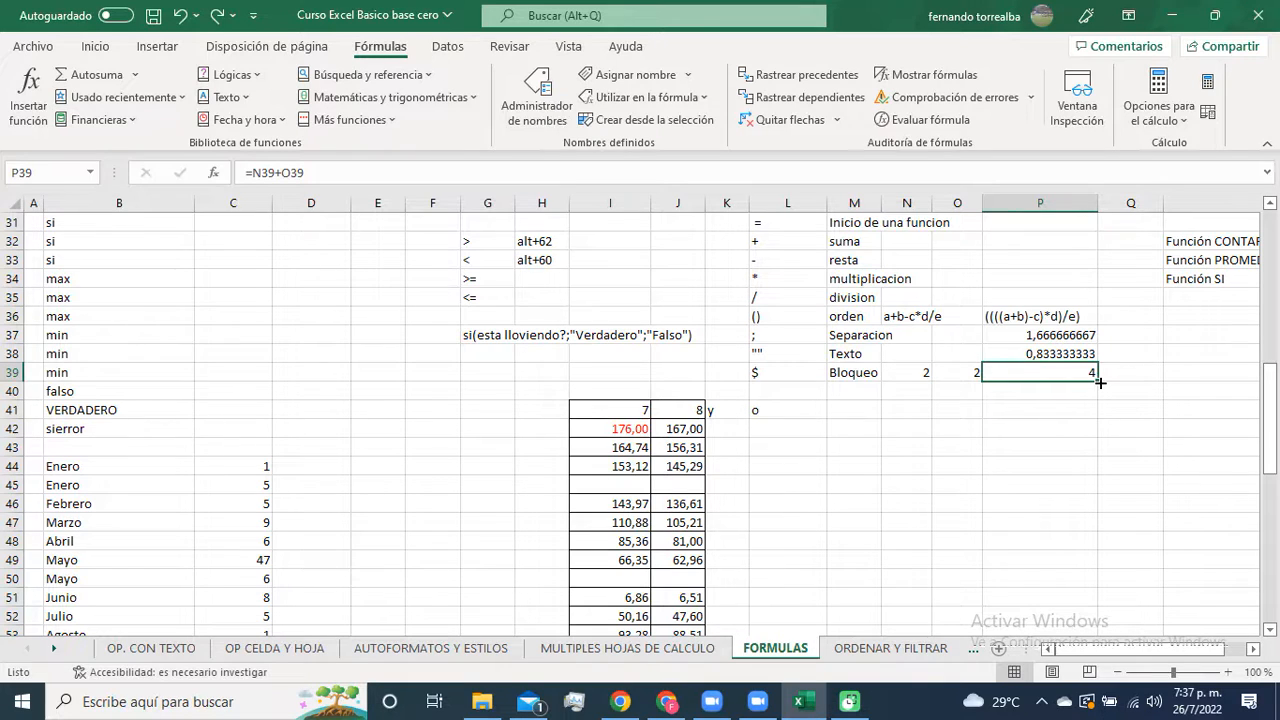
Step: Fill the P39 formula down through P42 and select P40 to inspect its shifted references
left_click_drag(1100, 382, 1100, 397)
left_click_drag(1100, 410, 1099, 432)
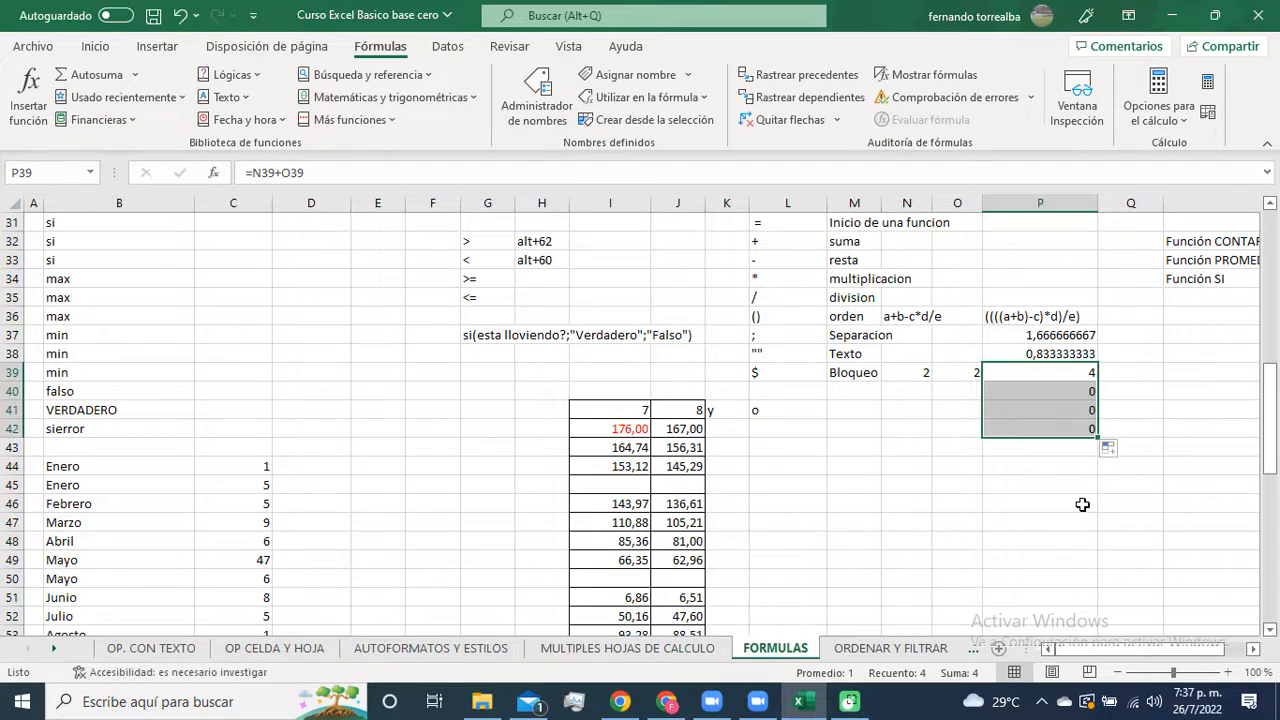
left_click(1082, 464)
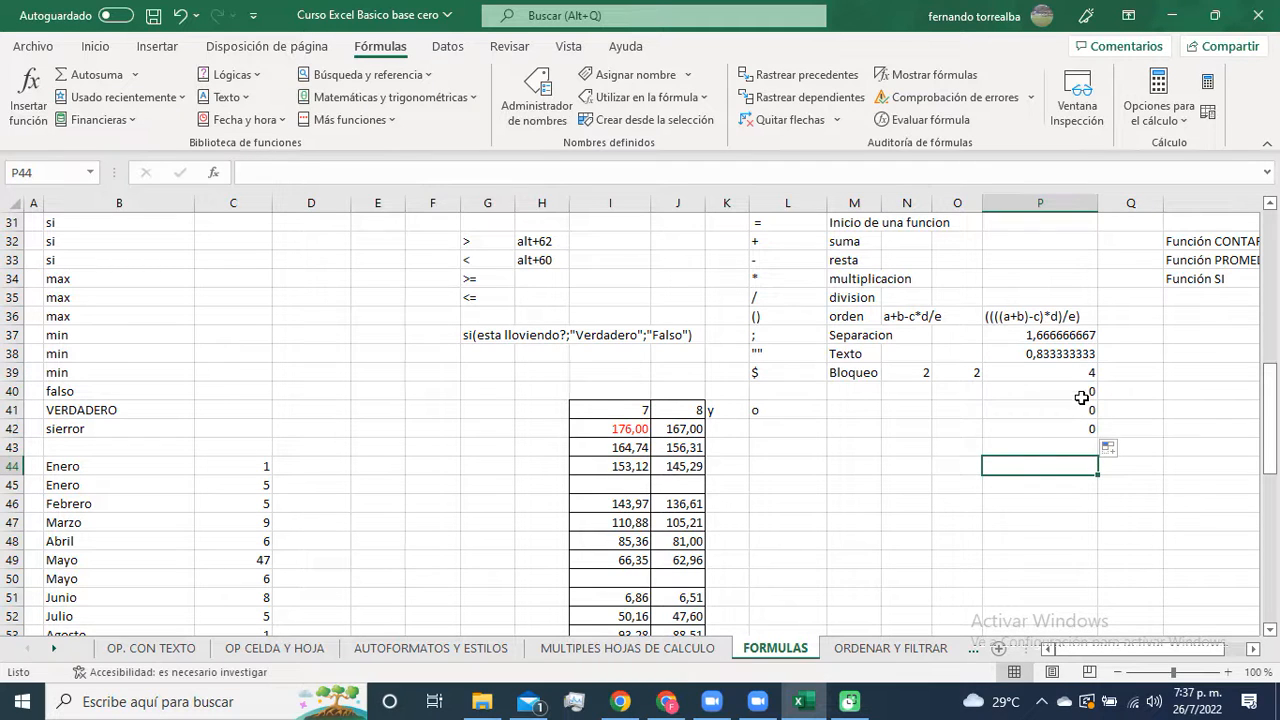
left_click(1082, 398)
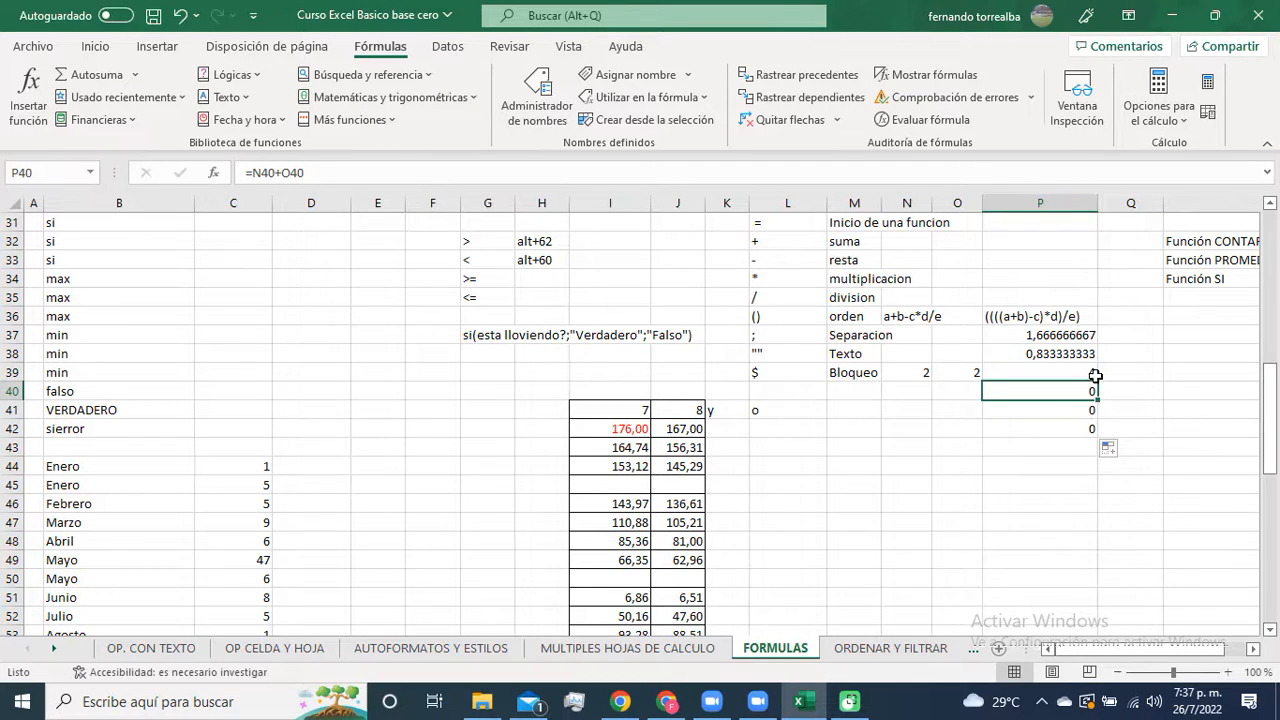
Step: Compare the formulas in P39 and P40 to see which cells each one references
left_click(1094, 374)
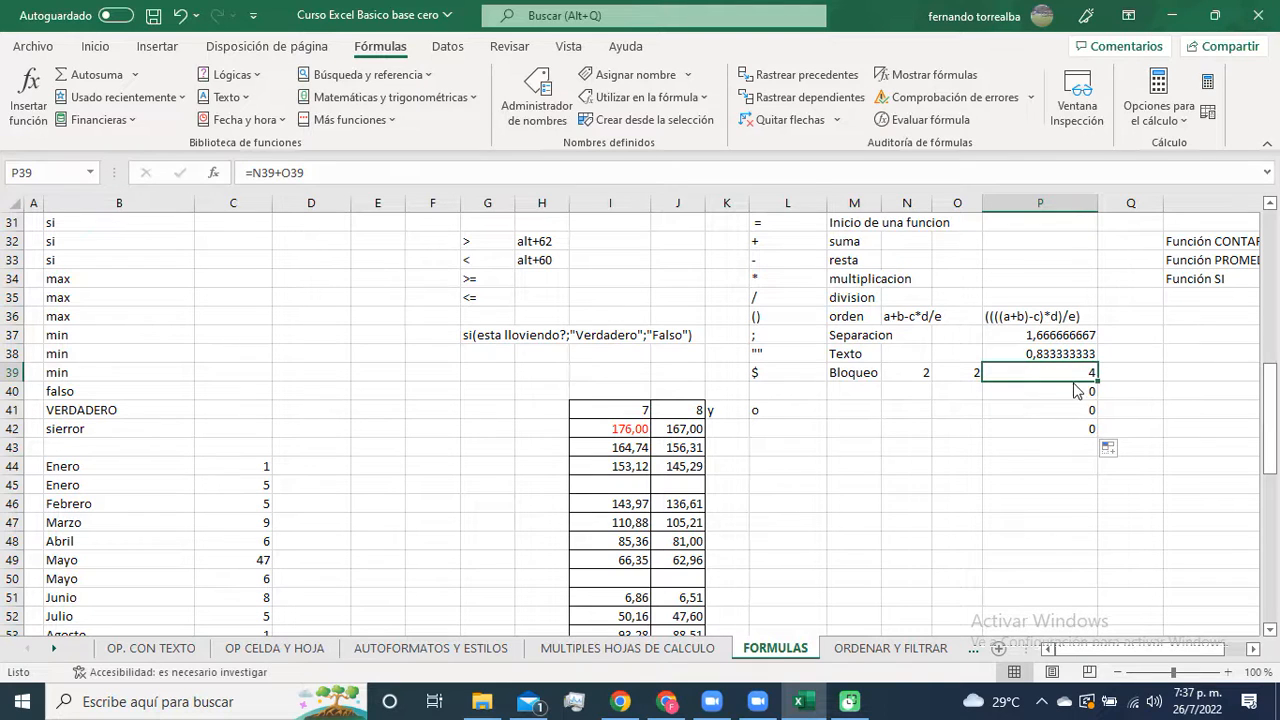
left_click(1073, 390)
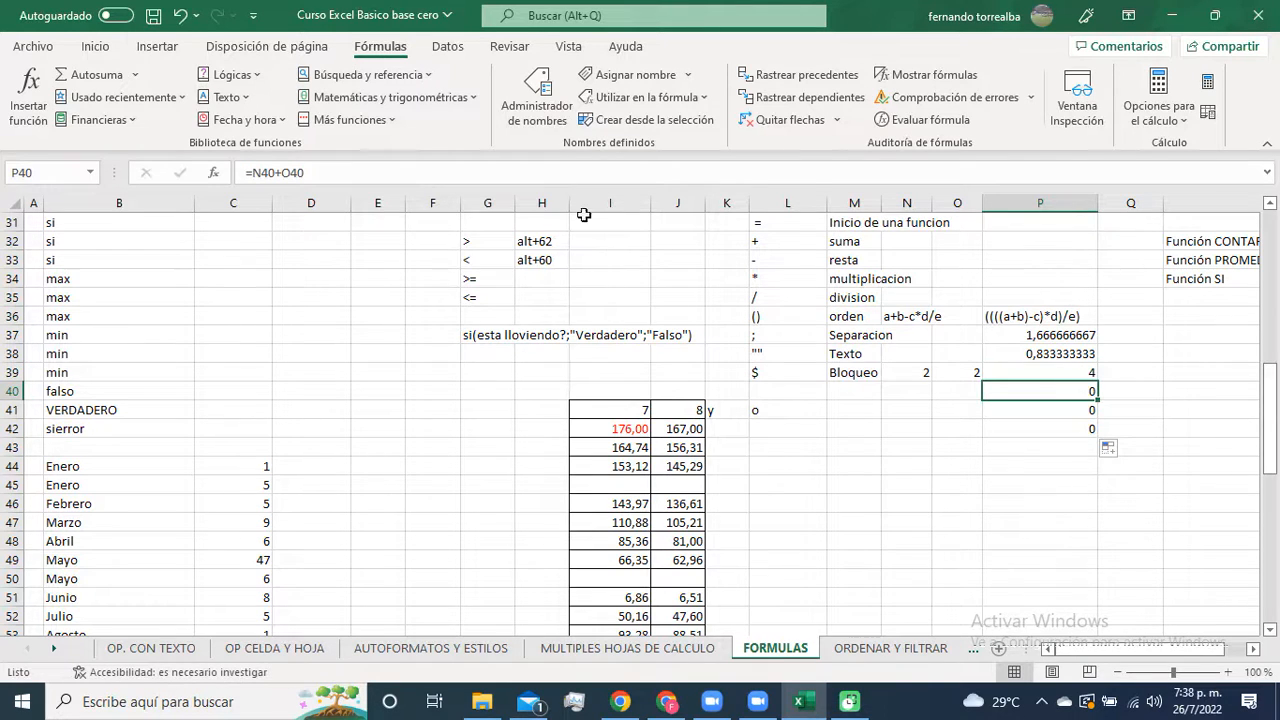
left_click(1041, 372)
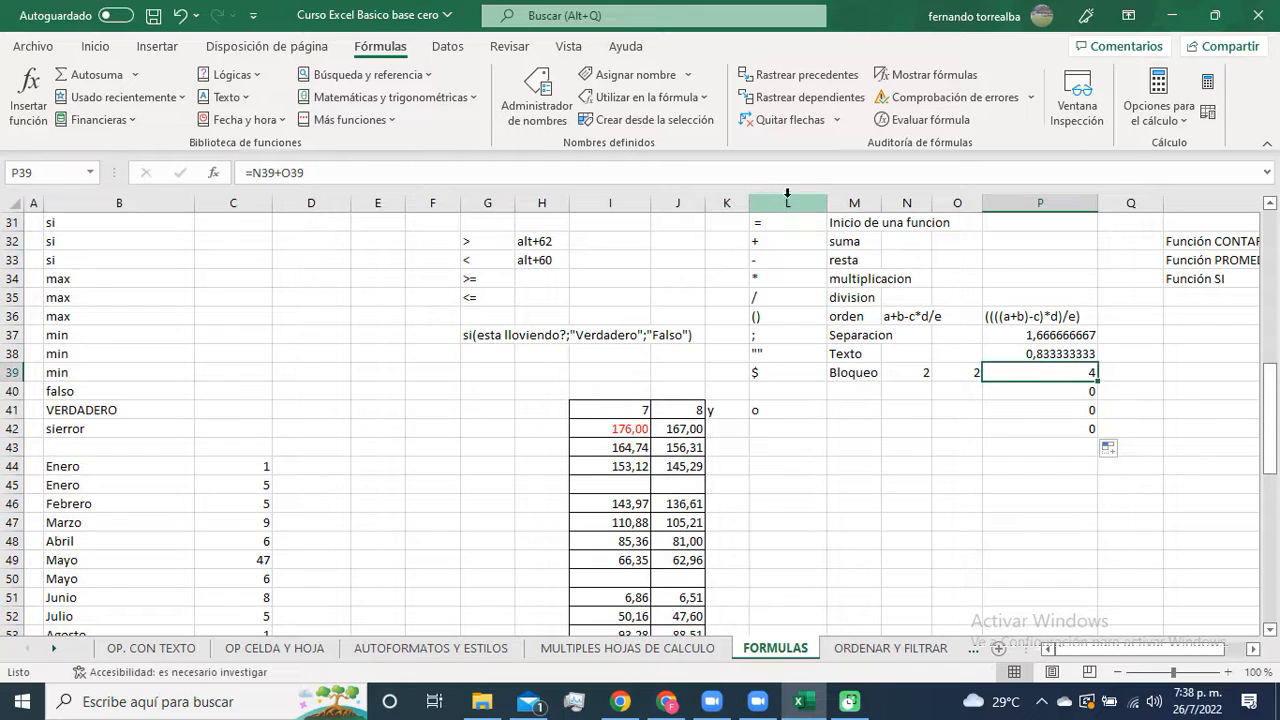
double_click(1041, 372)
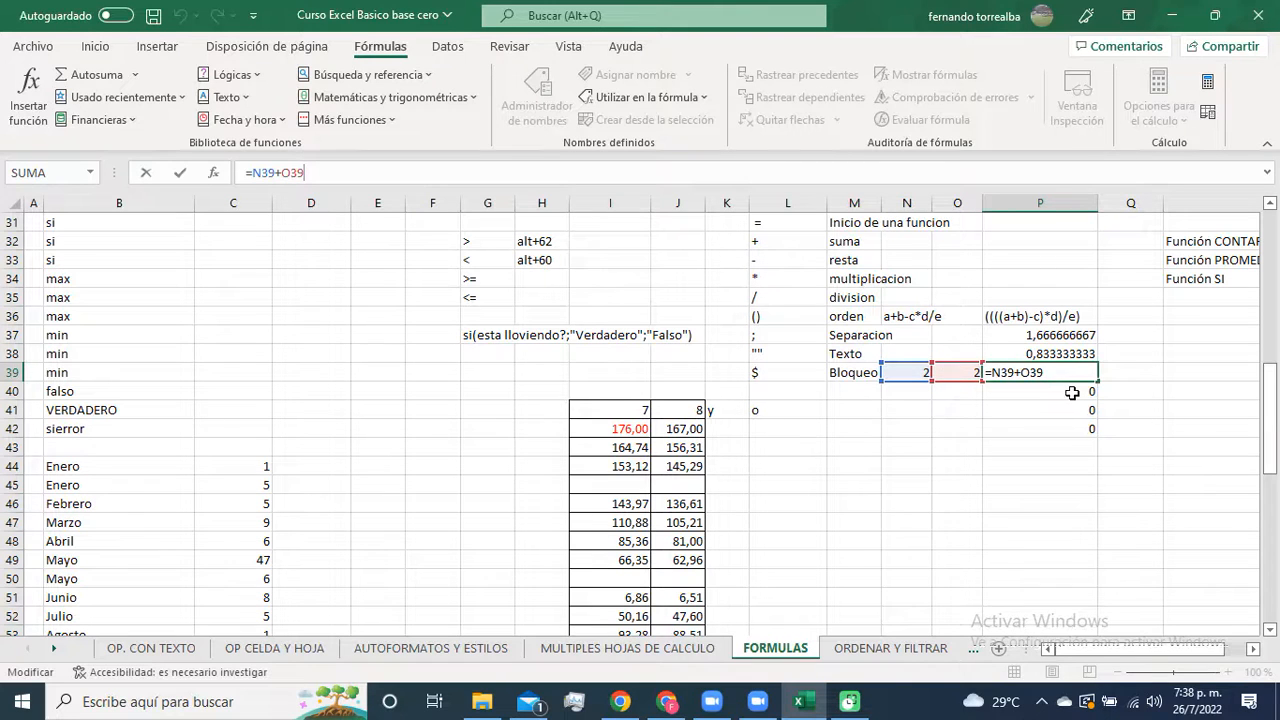
key("Return")
left_click(555, 174)
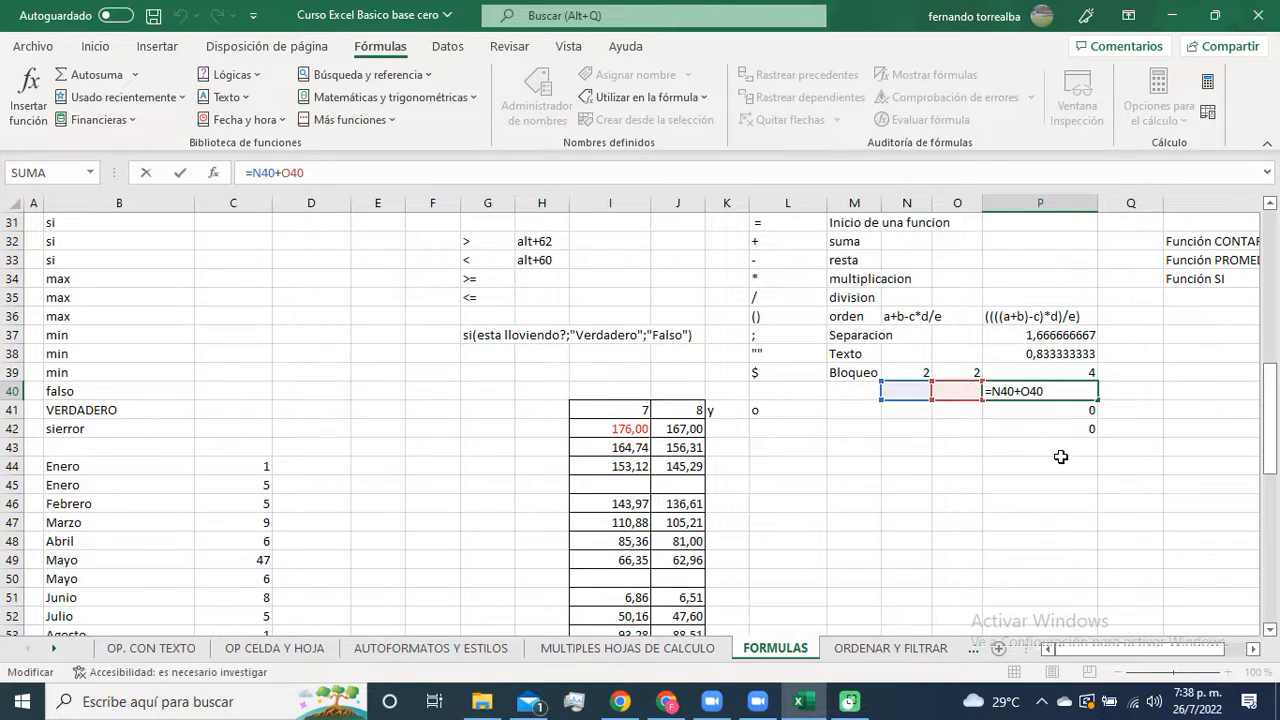
key("Return")
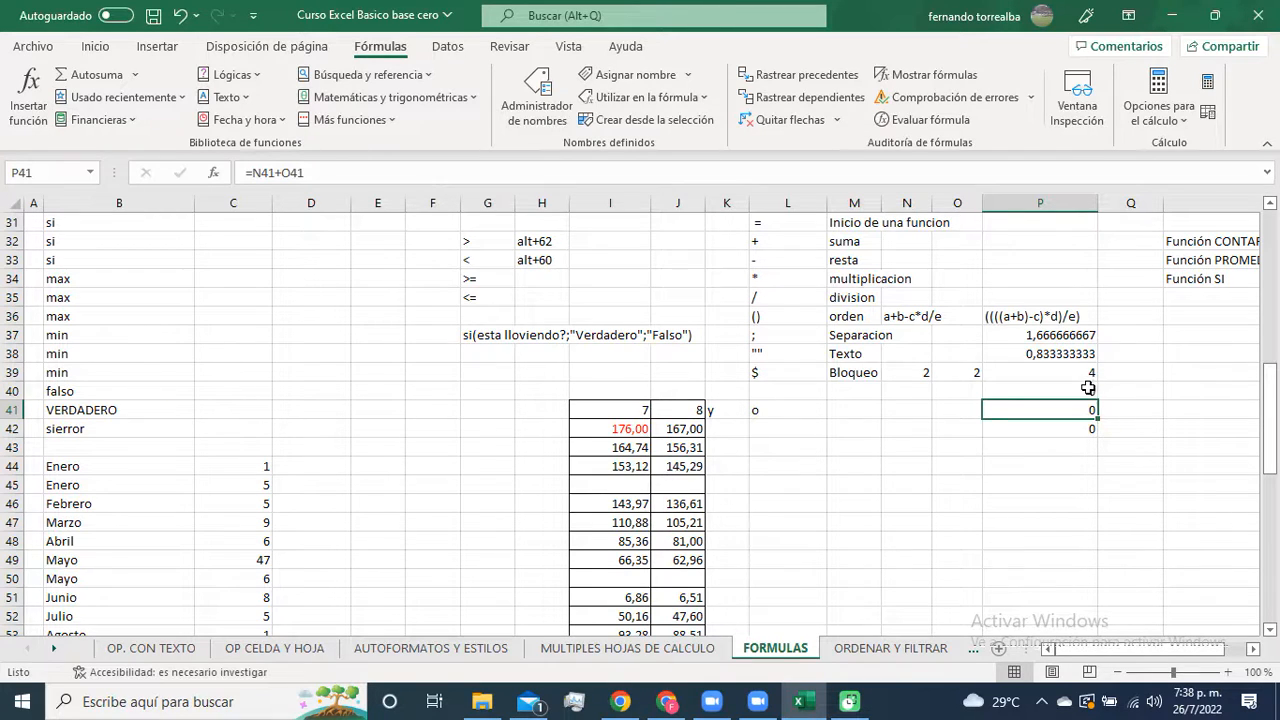
Step: Clear the filled formulas from P40:P42, keeping the one in P39
left_click_drag(1088, 388, 1090, 424)
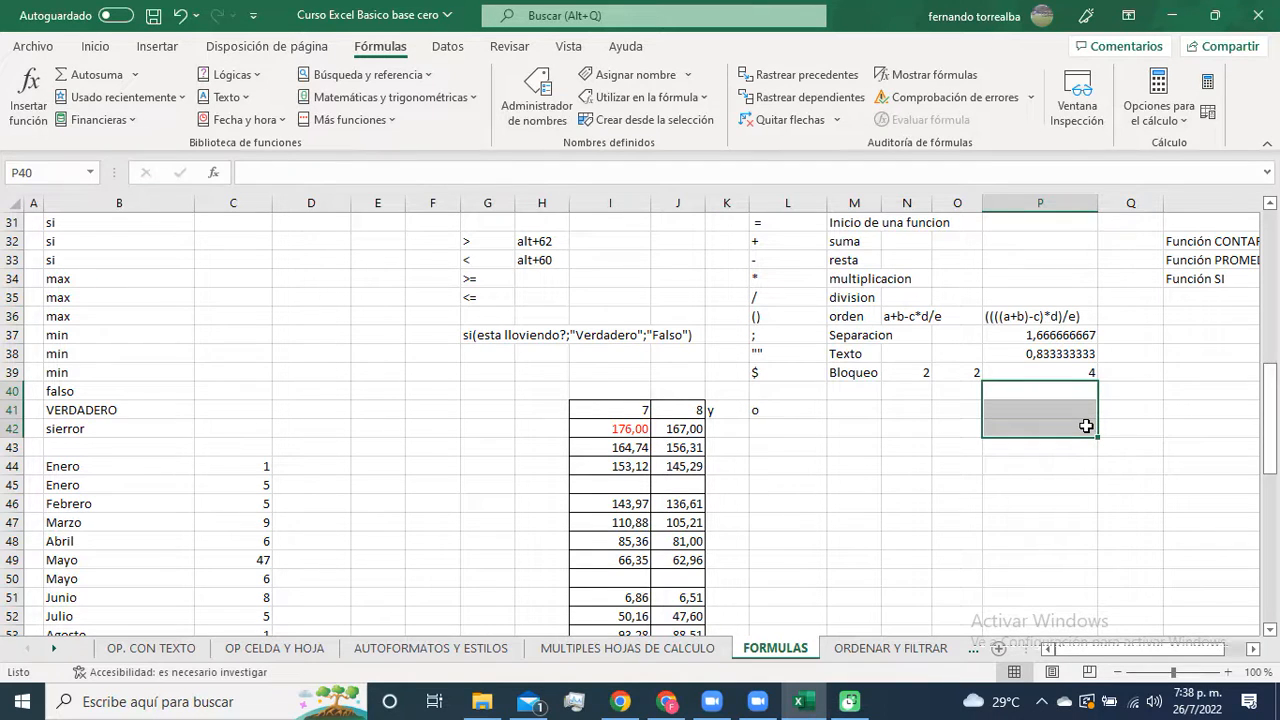
left_click(1092, 370)
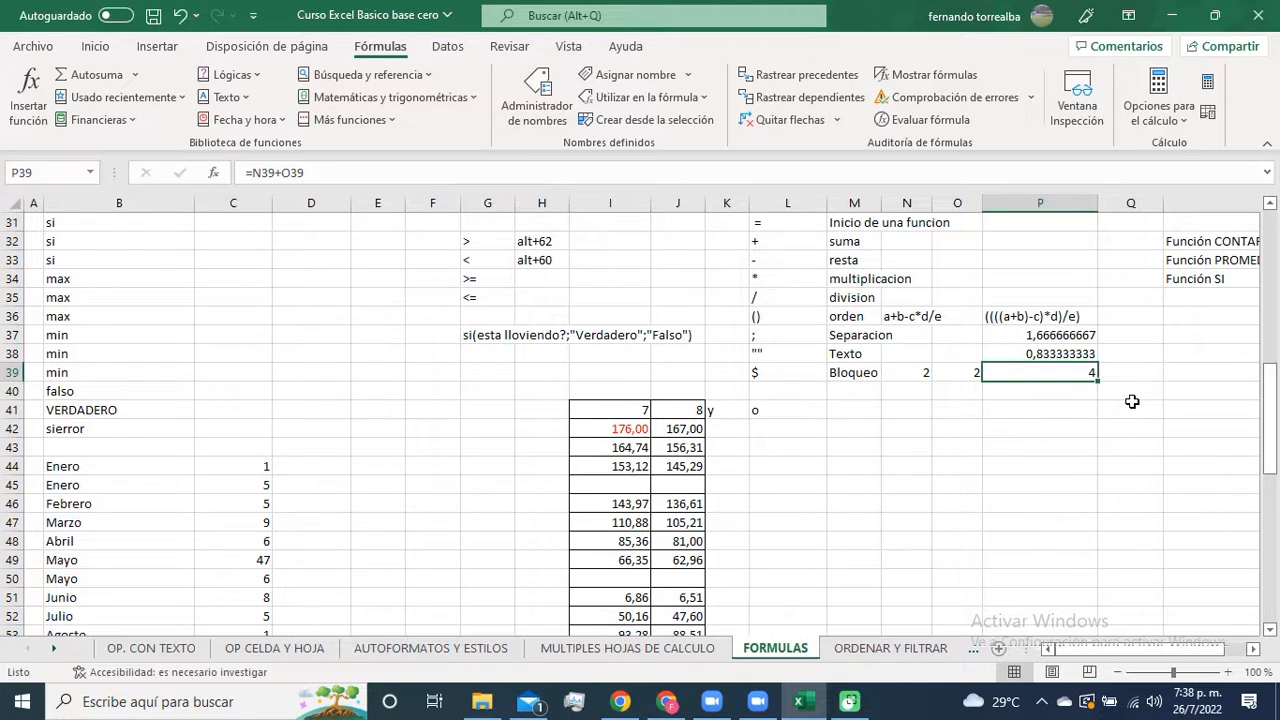
left_click(1067, 407)
Step: Re-enter the formula =N39+O39 in P39, picking the two sample value cells as references
left_click(923, 371)
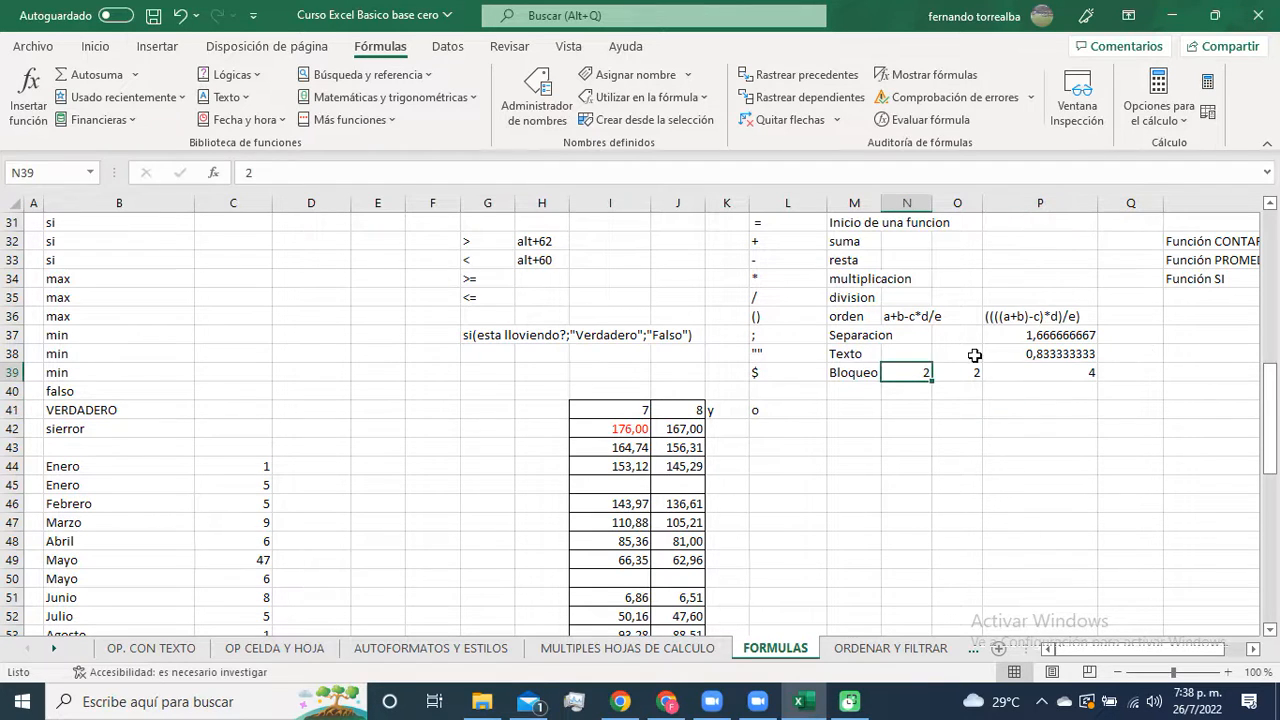
key("Right")
key("Right")
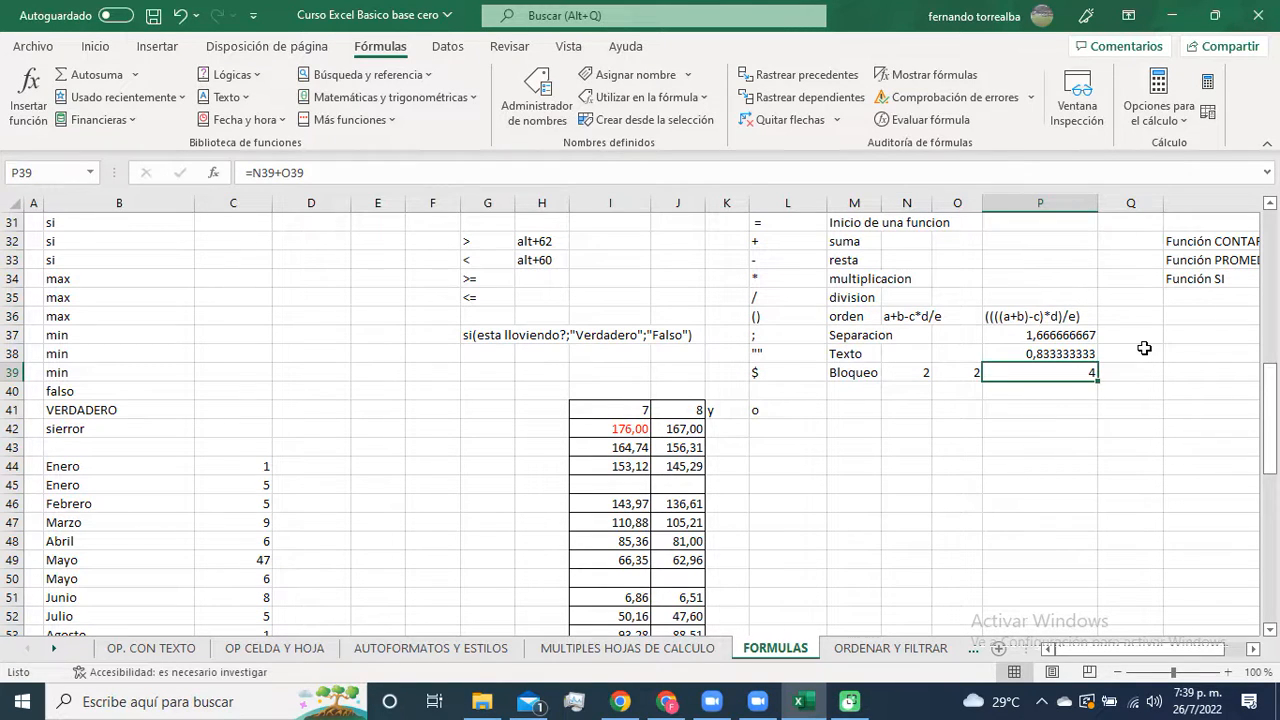
type("=")
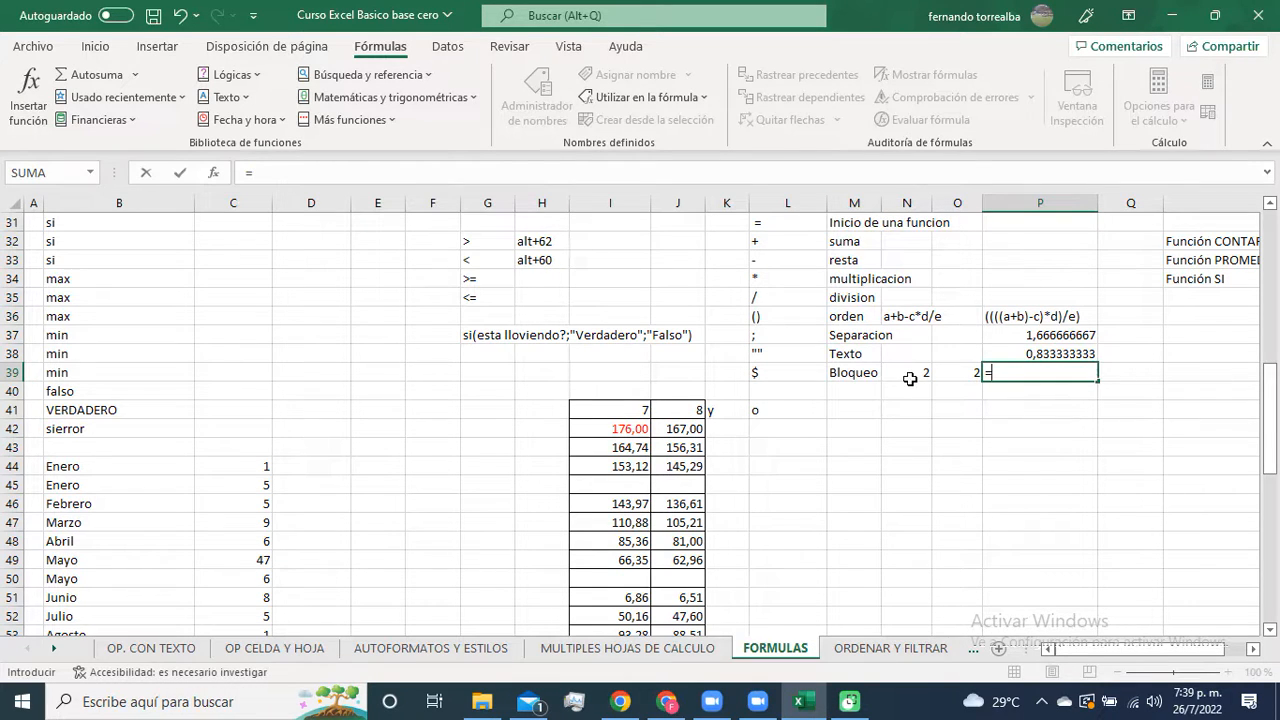
left_click(911, 376)
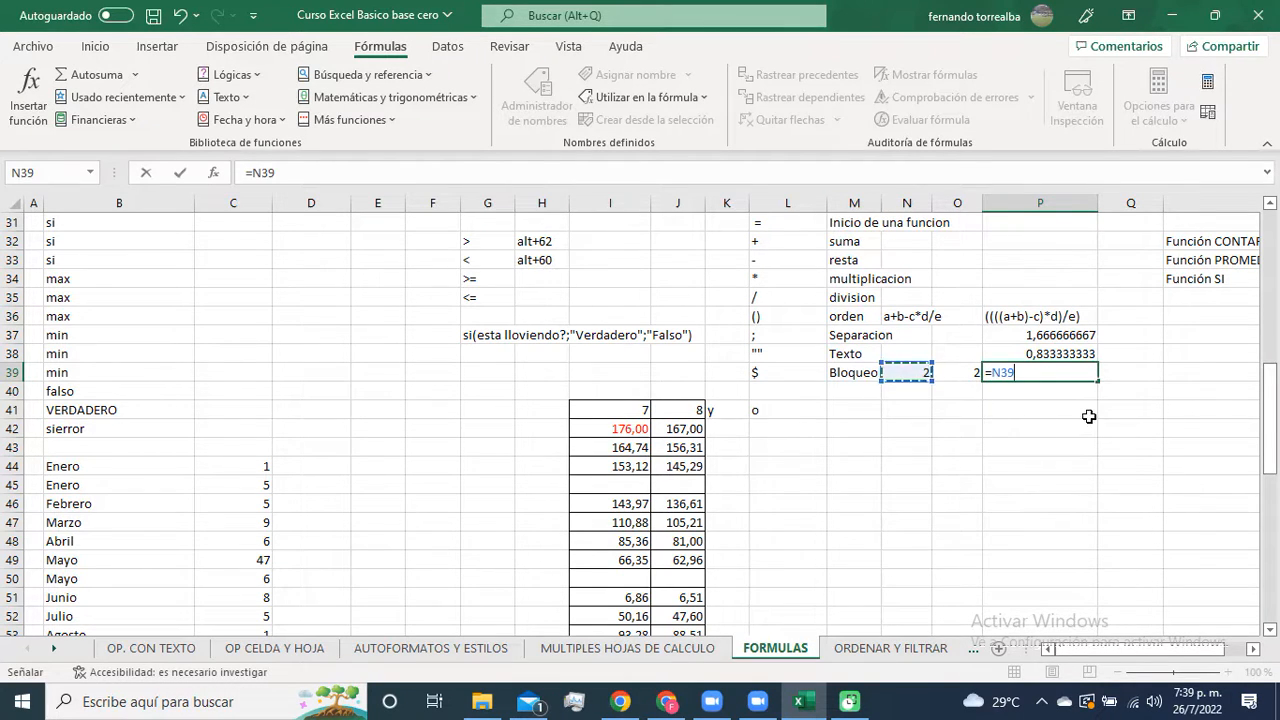
type("+")
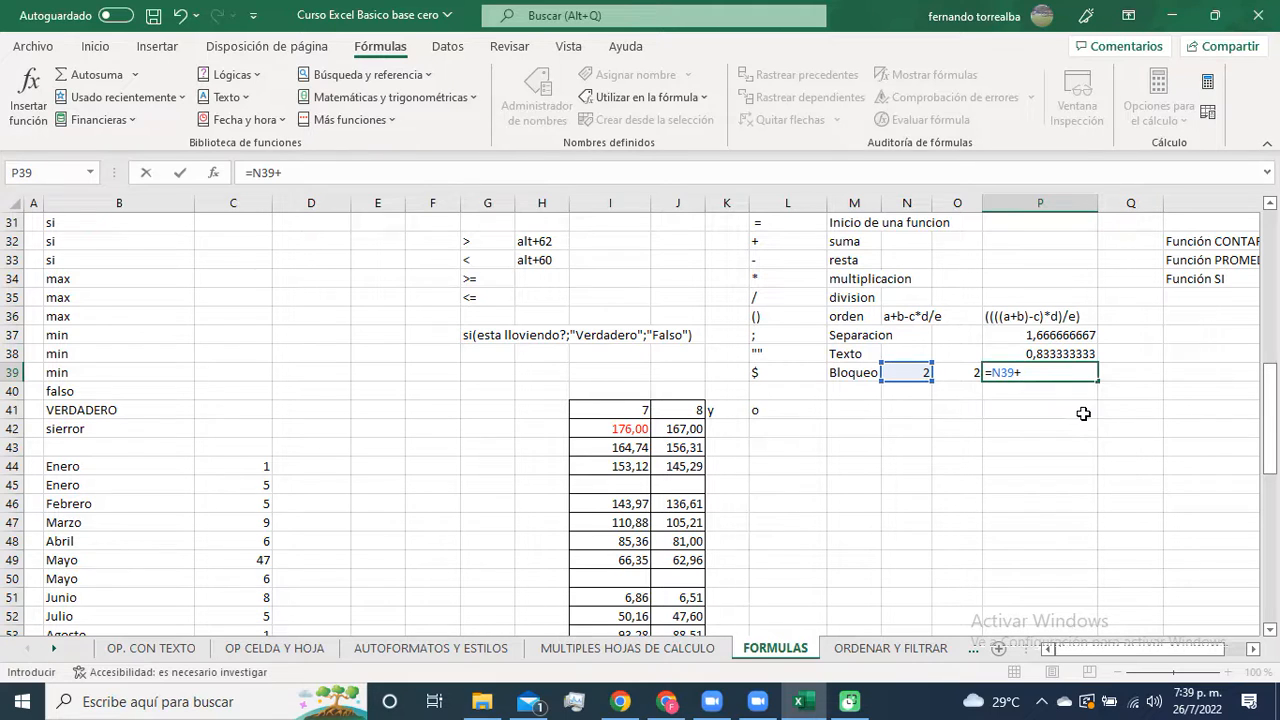
left_click(953, 373)
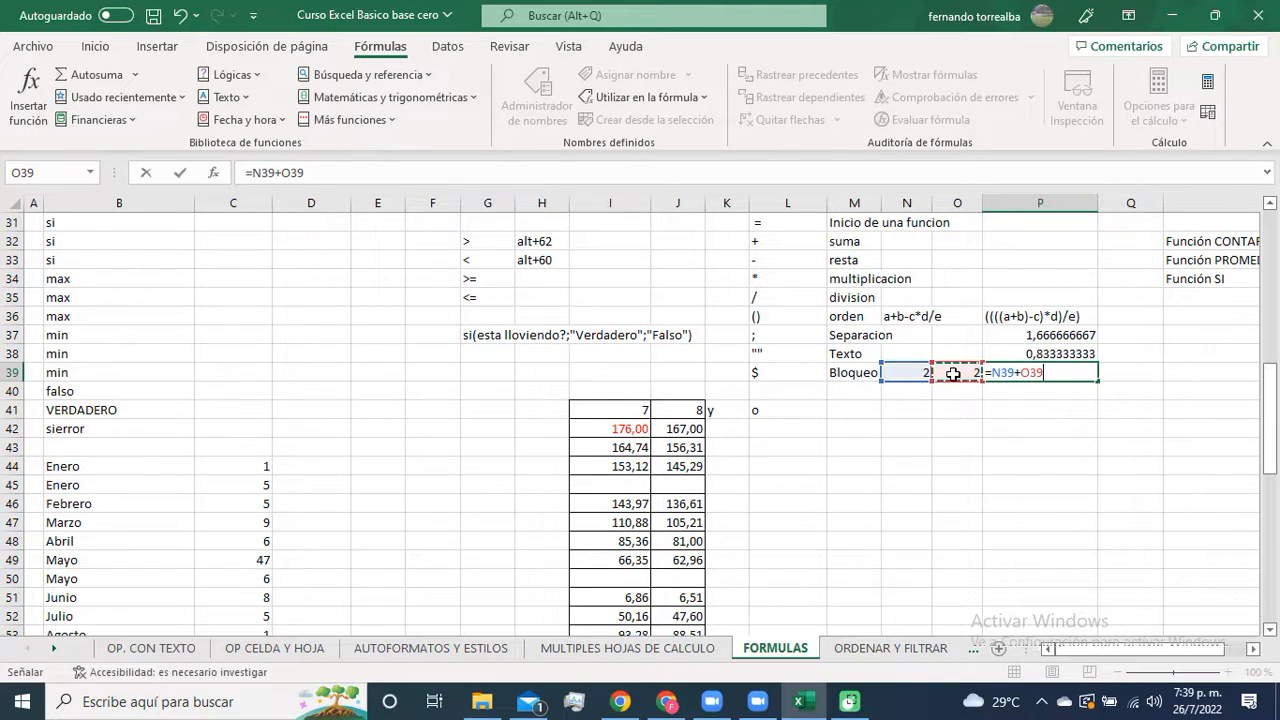
key("Return")
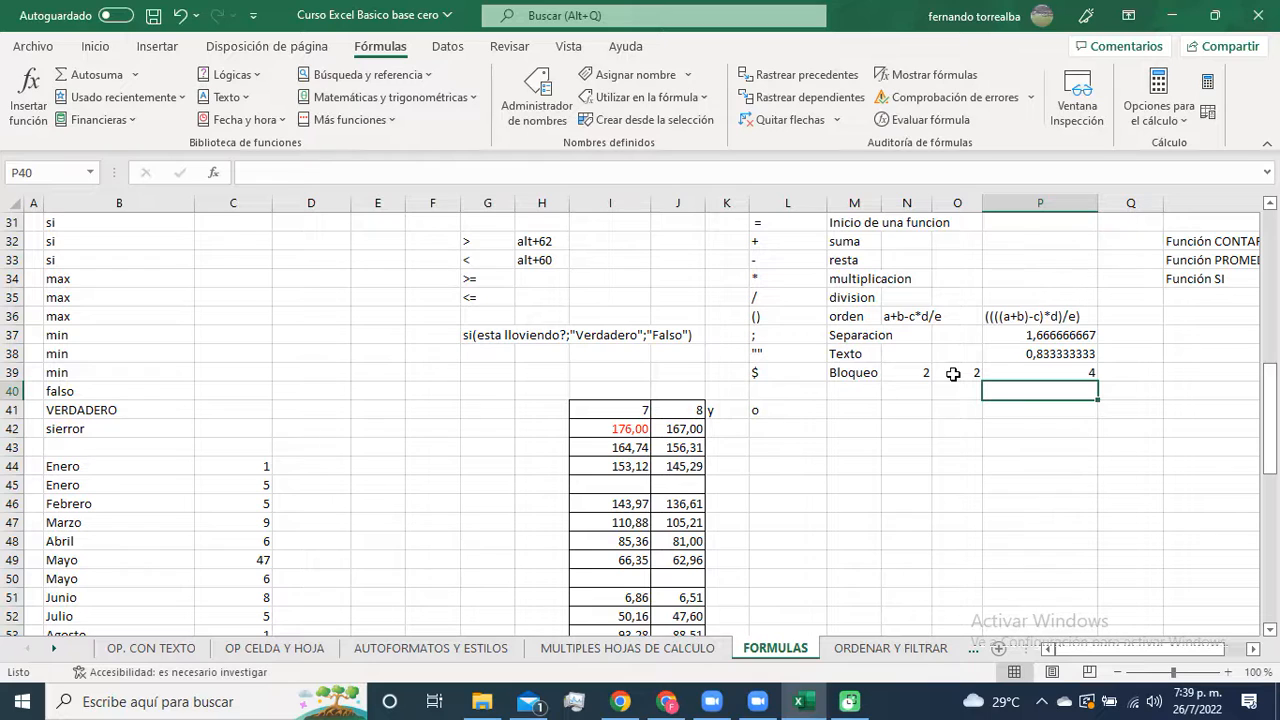
Step: Fill the P39 formula down through P42 and inspect the copied formulas in the filled cells
key("Up")
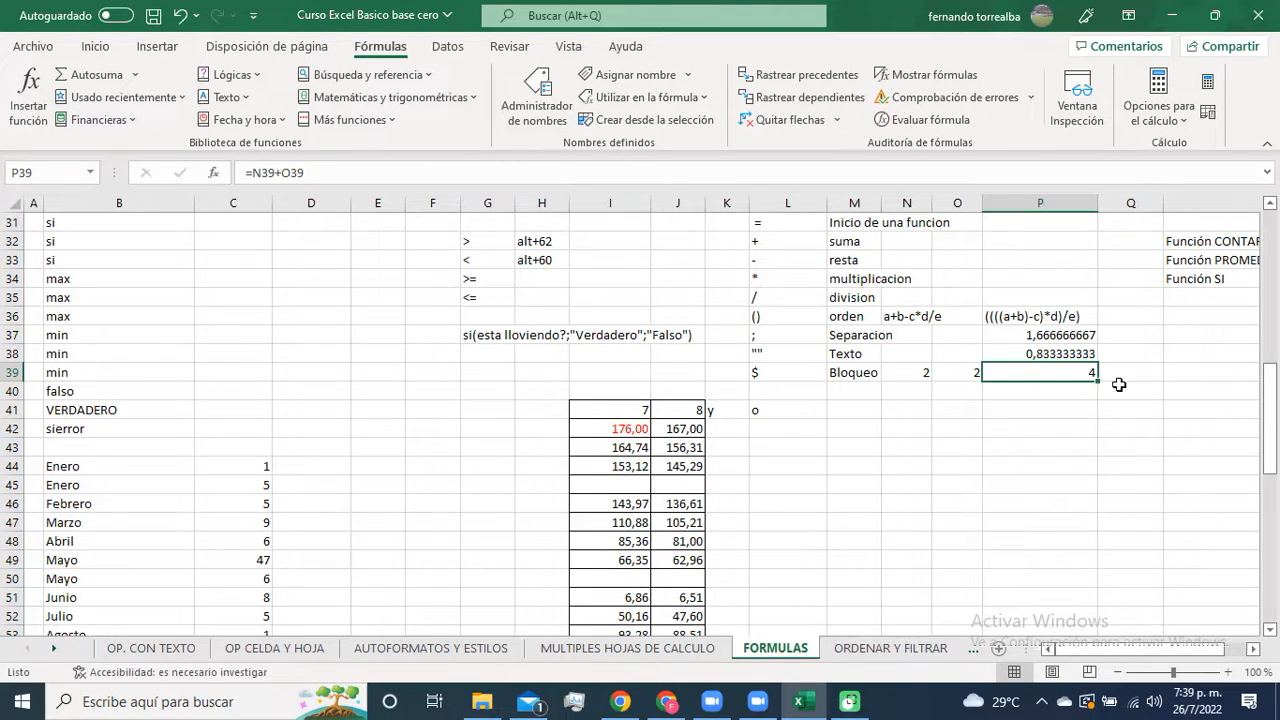
left_click_drag(1098, 383, 1092, 432)
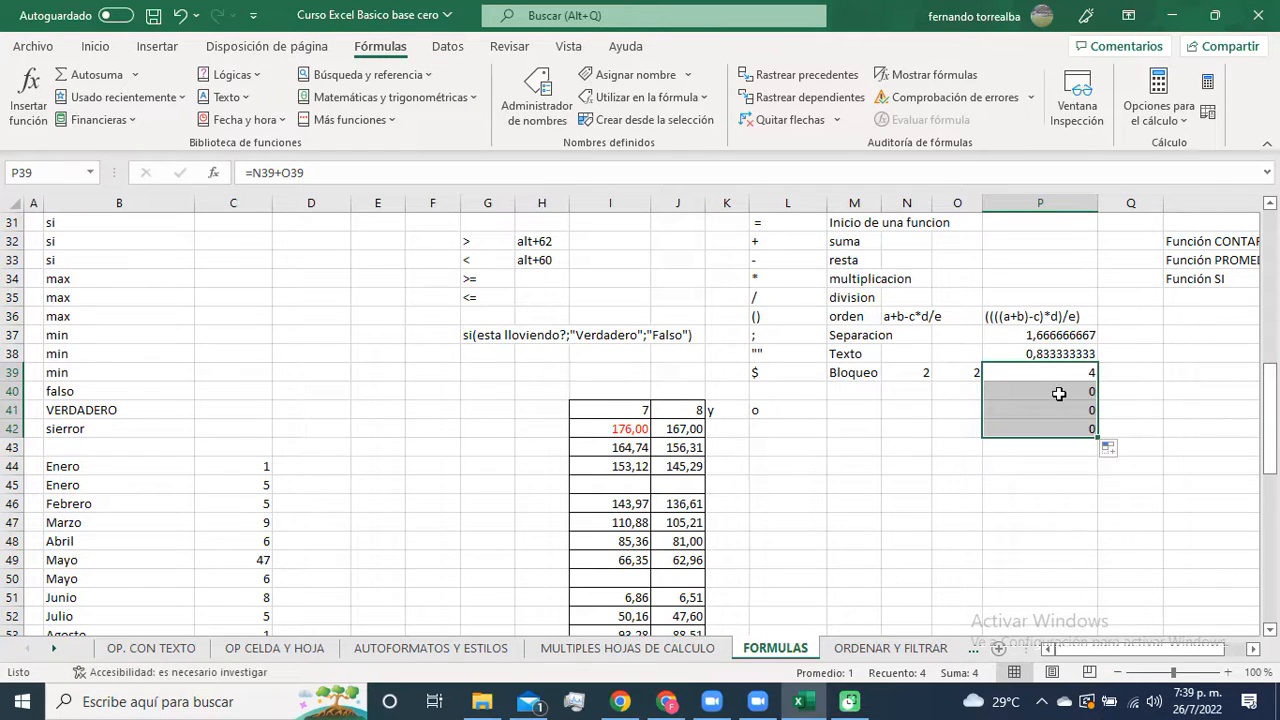
left_click(1060, 394)
left_click(1081, 425)
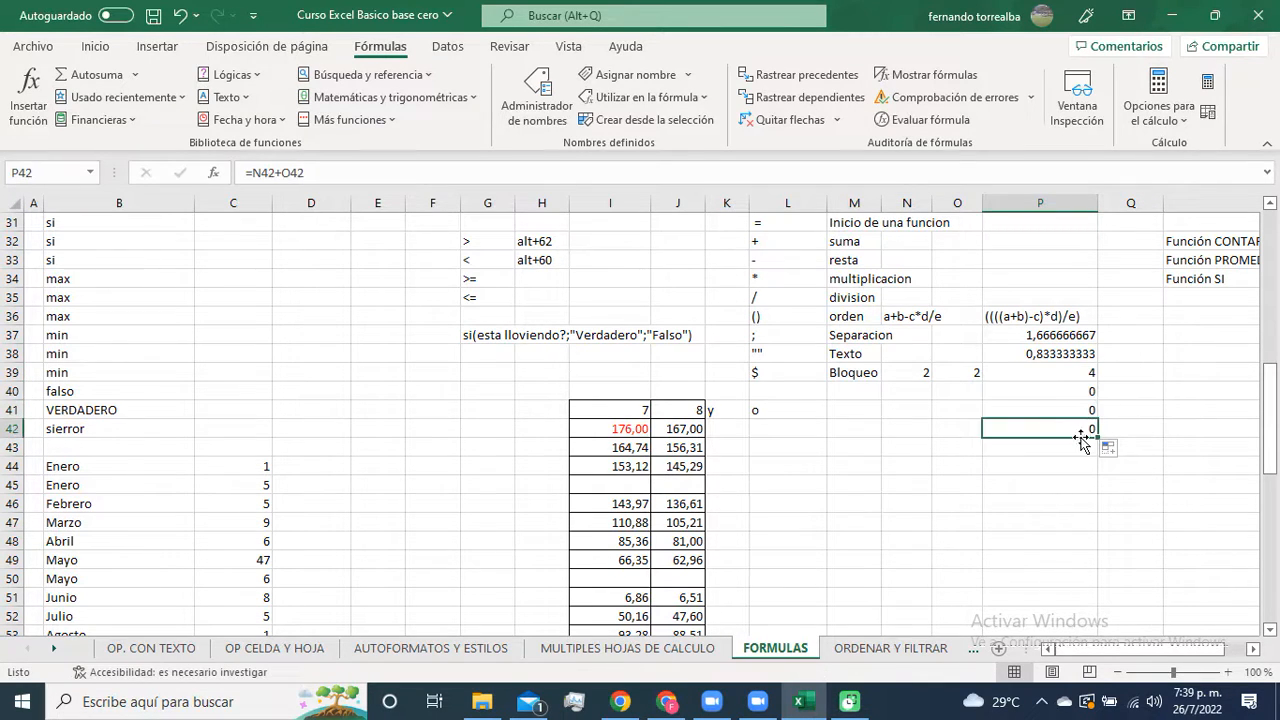
left_click(1080, 411)
left_click(1079, 426)
left_click(1086, 371)
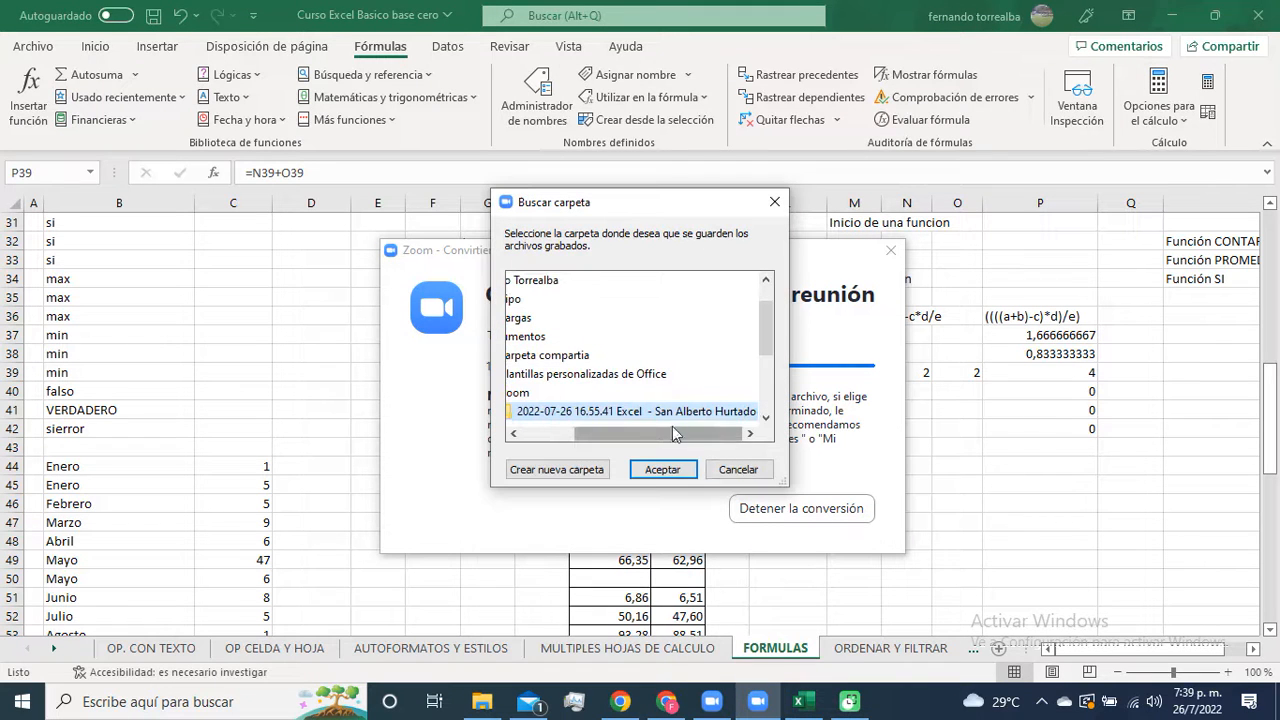
Step: Choose Escritorio as the save folder for the converted Zoom meeting recording, and return to the Excel workbook
left_click_drag(645, 428, 590, 432)
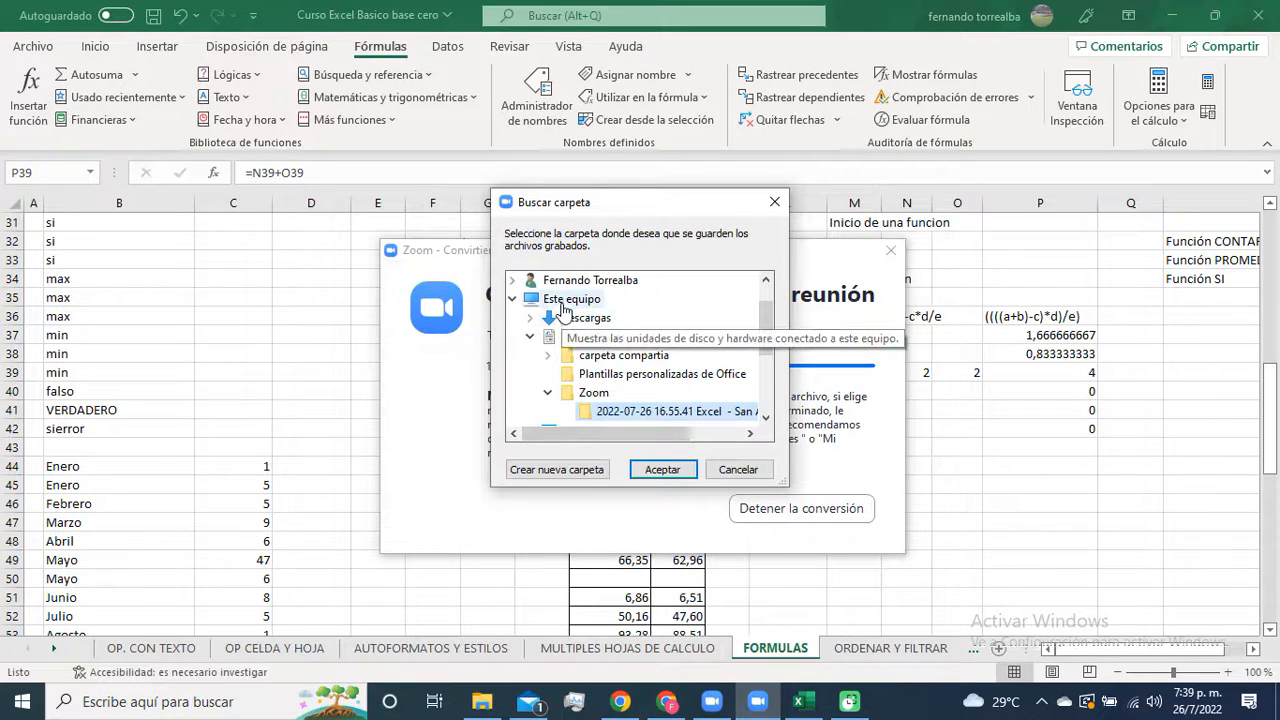
left_click_drag(769, 328, 769, 304)
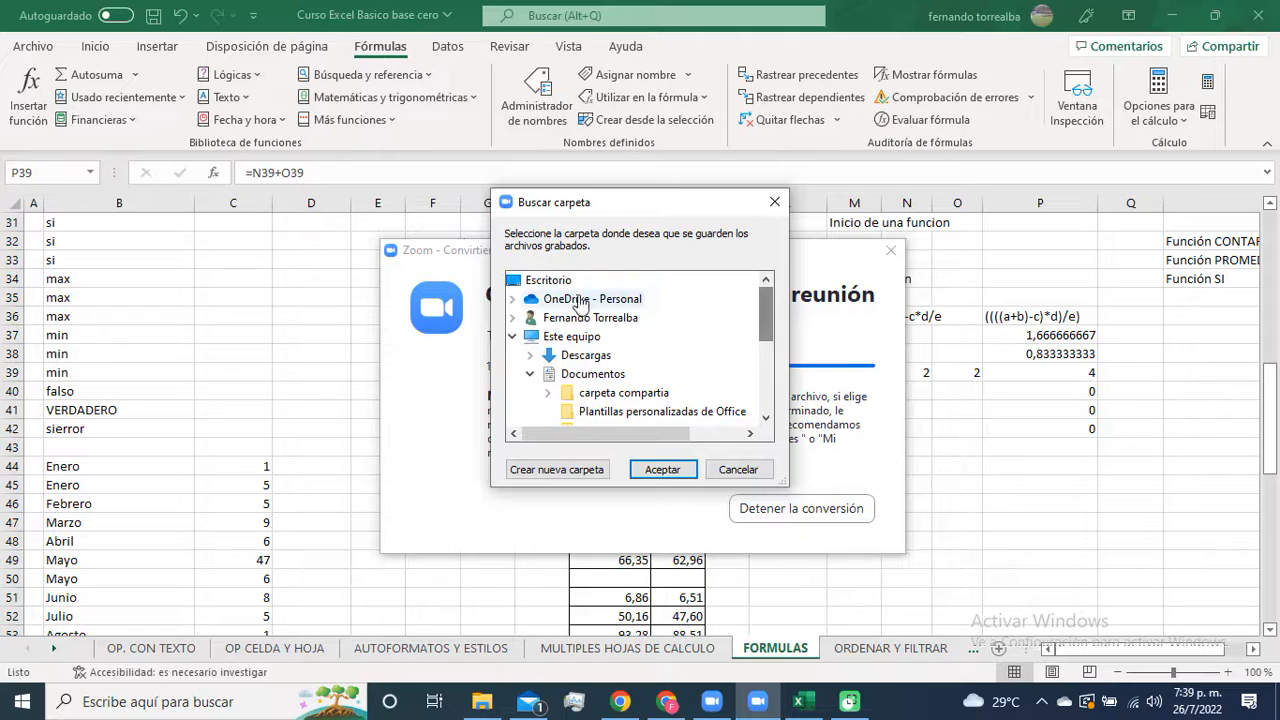
left_click(541, 282)
left_click(645, 470)
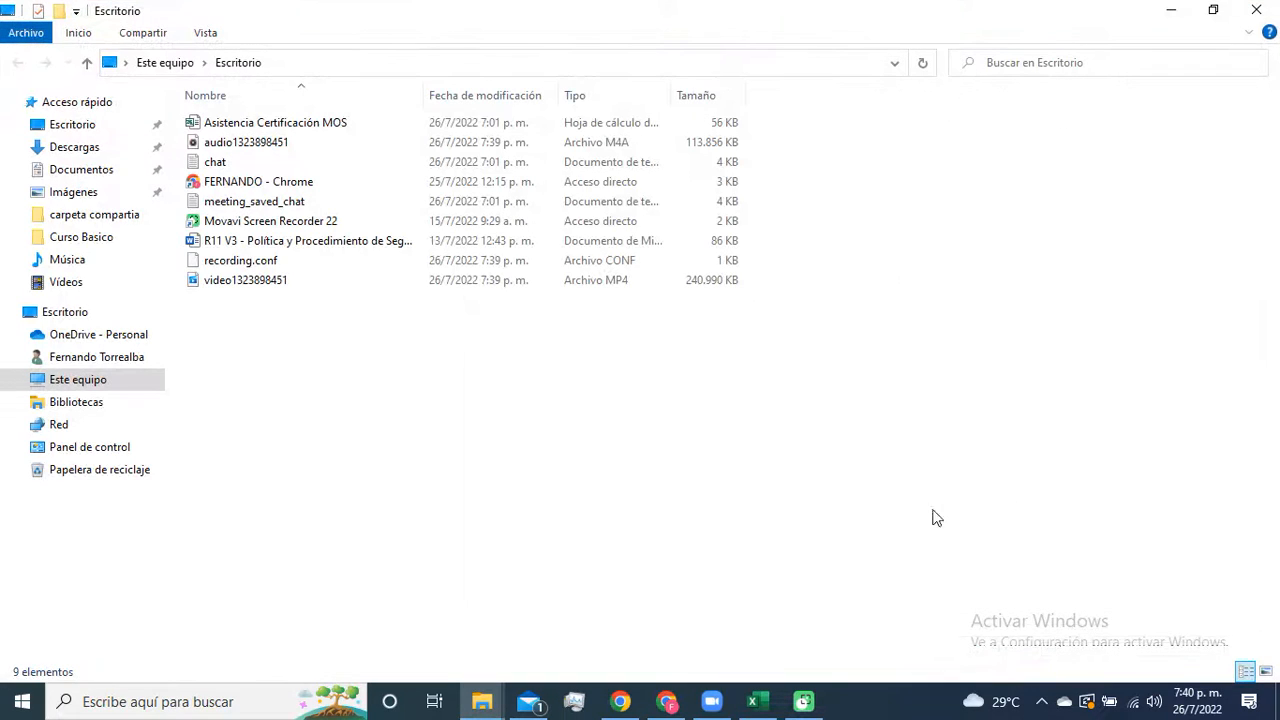
left_click(766, 708)
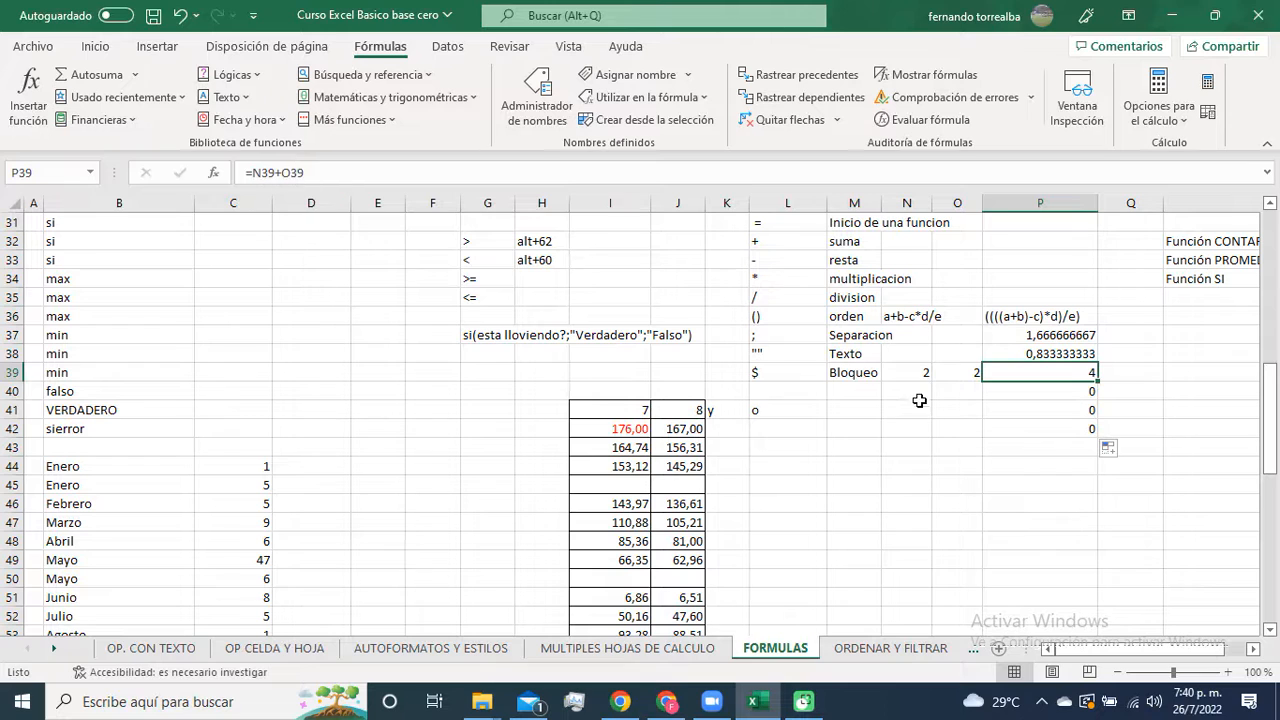
Step: Write the reference expression n39+o39 as plain text in M40, below the Bloqueo entry
left_click(862, 392)
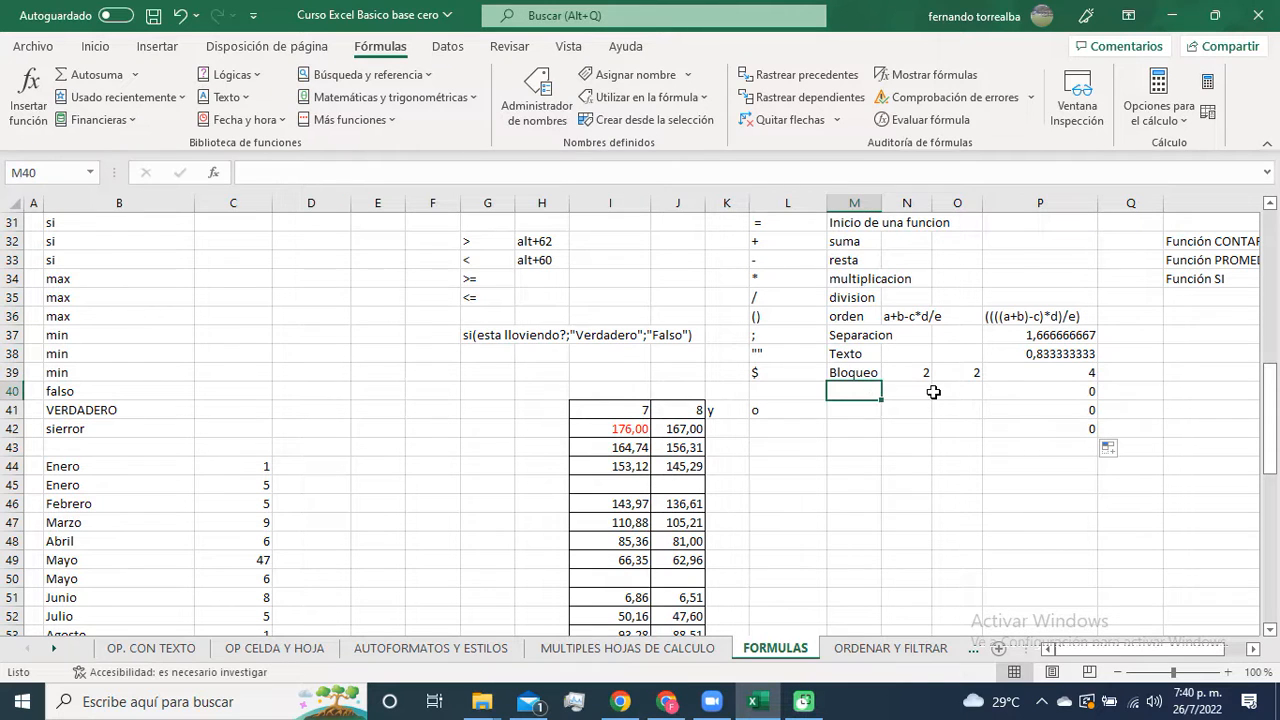
type("n39+")
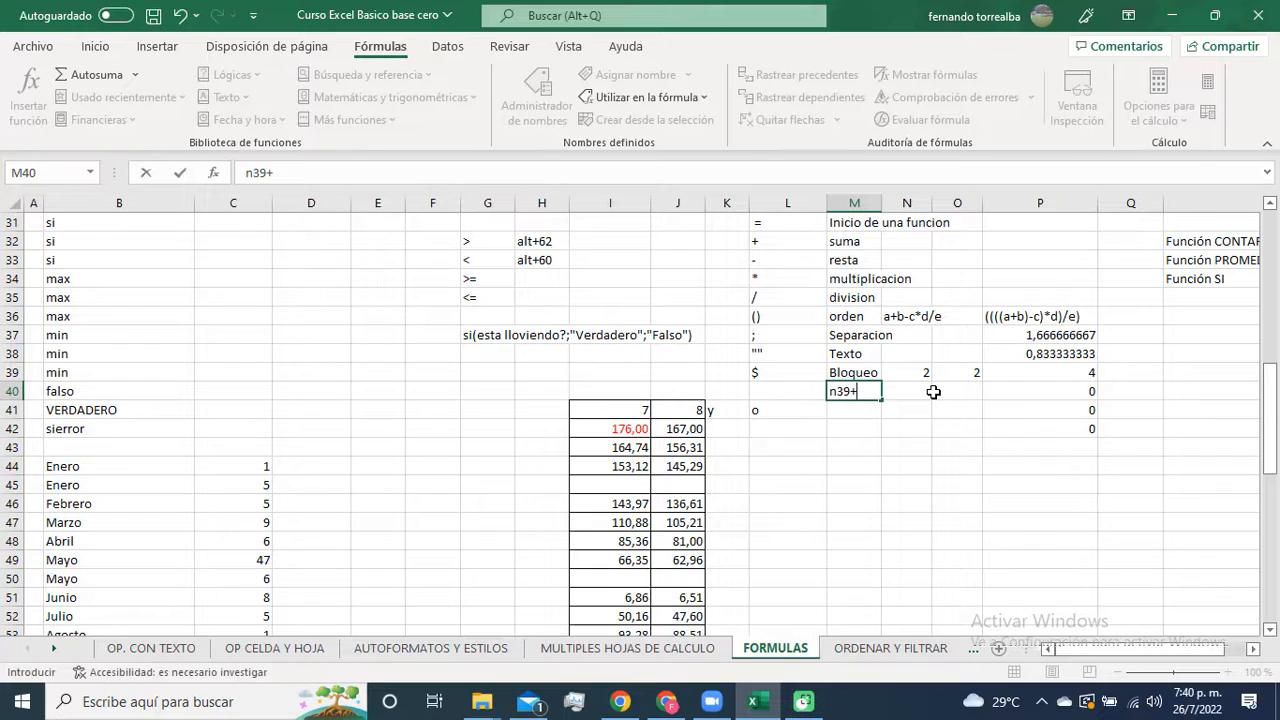
type("o39")
left_click(888, 432)
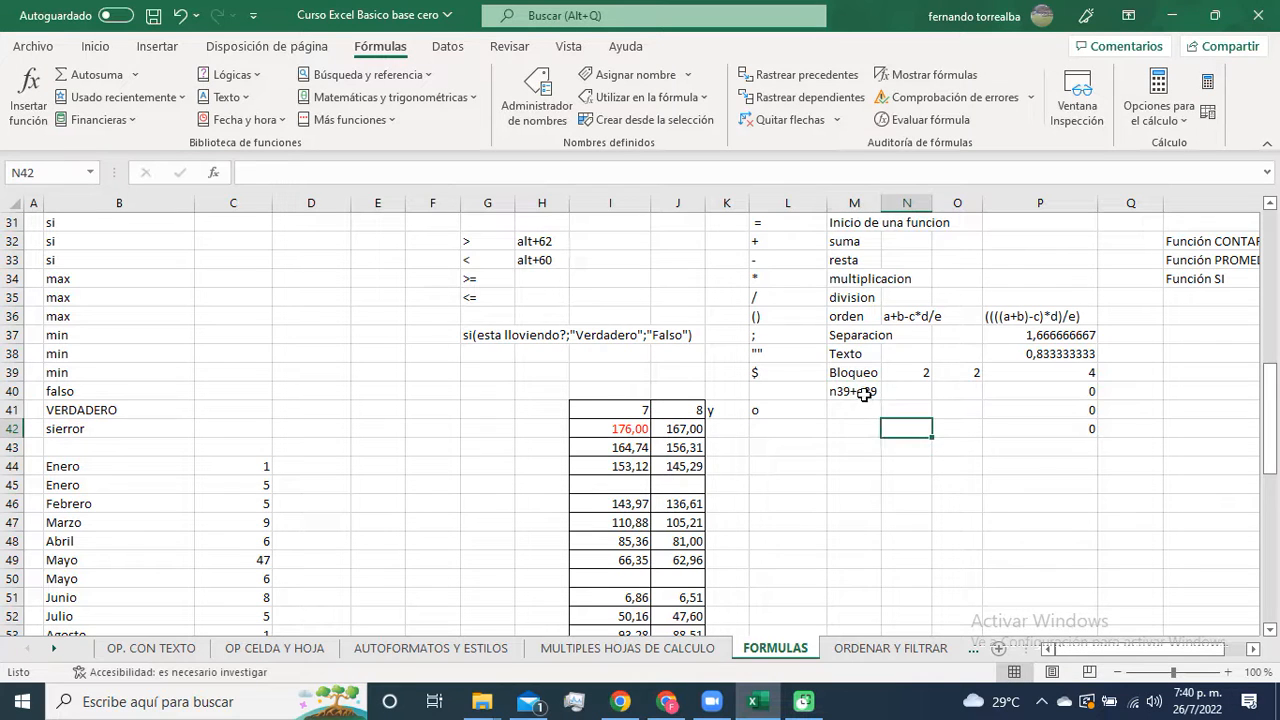
Step: Add $ locks to both references in the M40 text so it reads $n$39+$o$39
left_click(865, 396)
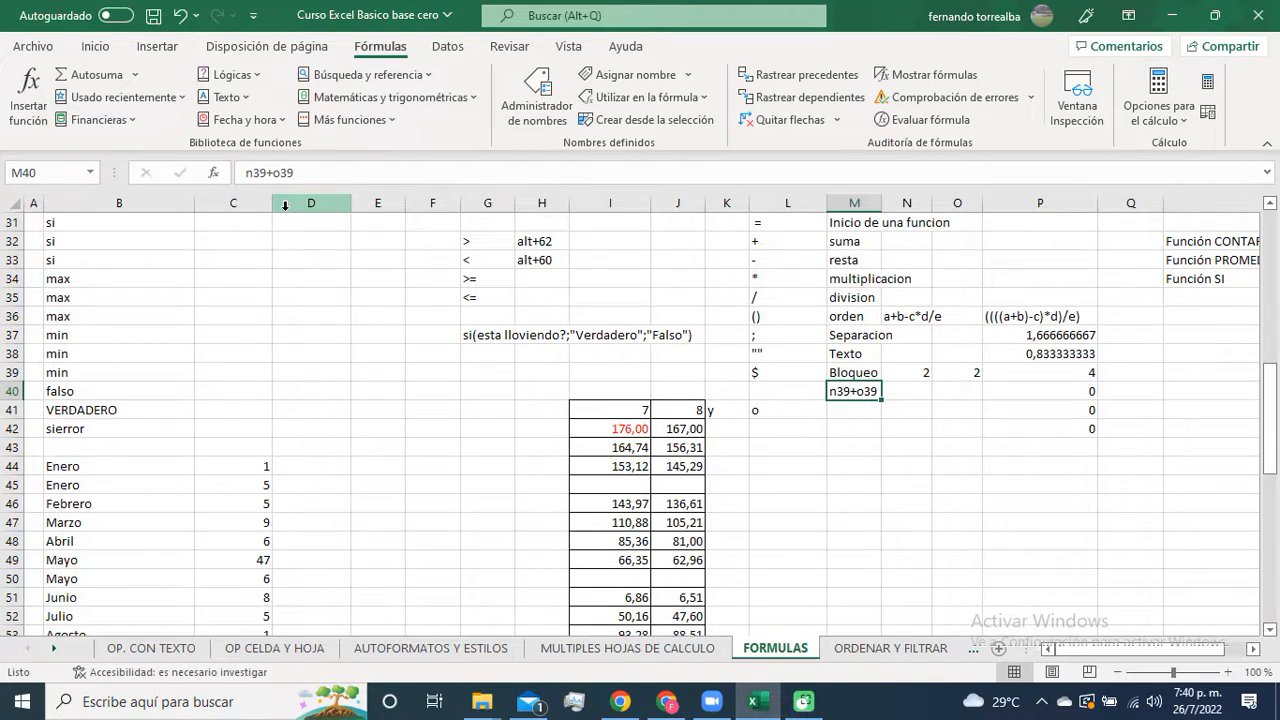
left_click(248, 173)
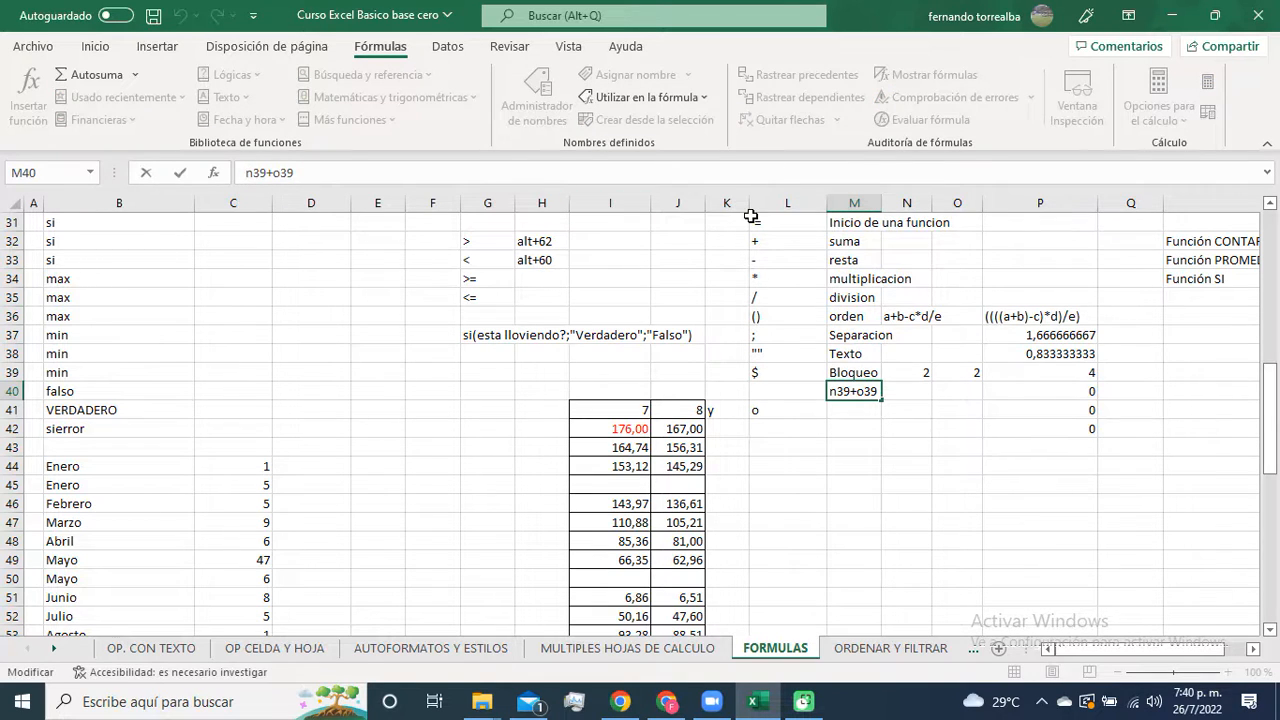
type("$")
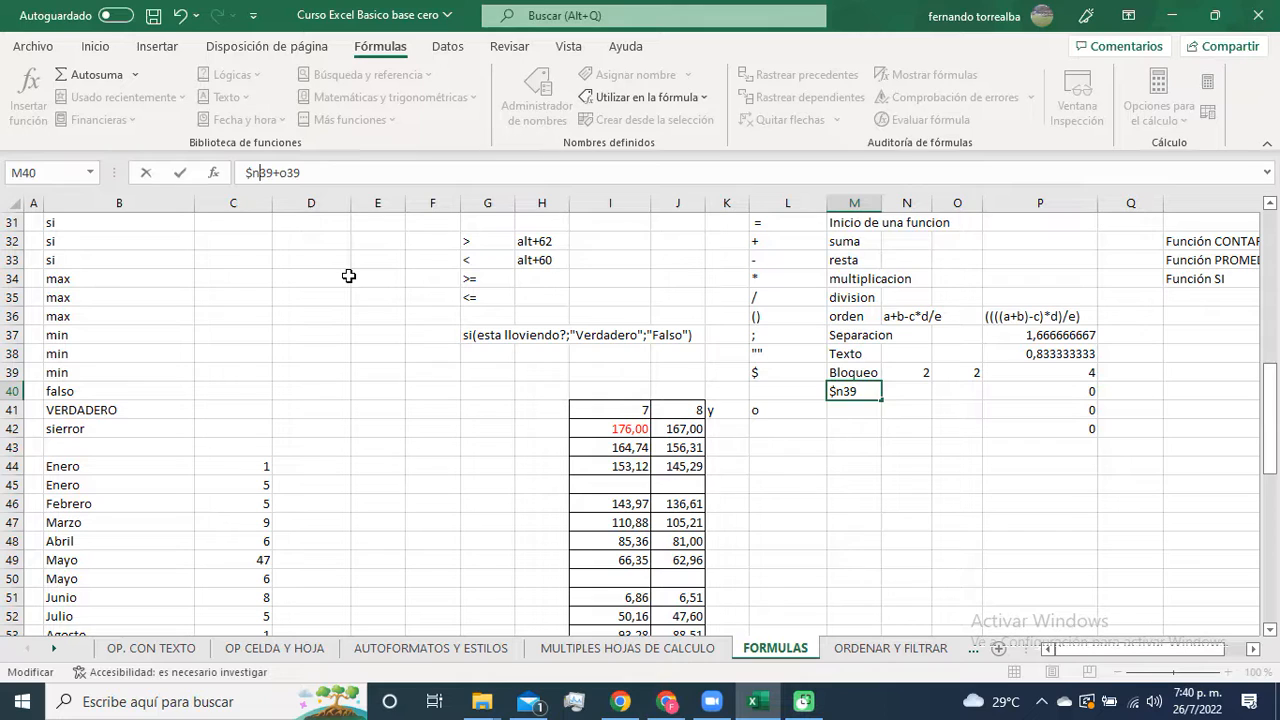
type("$")
left_click(285, 174)
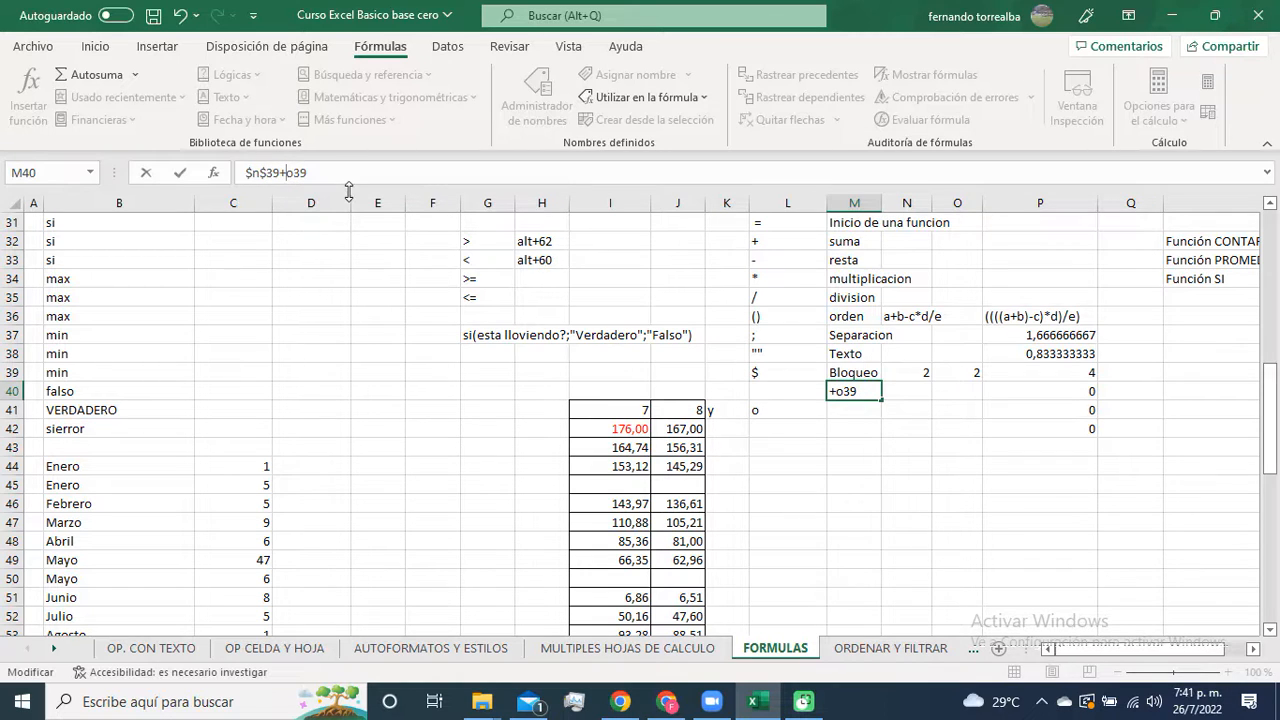
type("$o")
type("$o$")
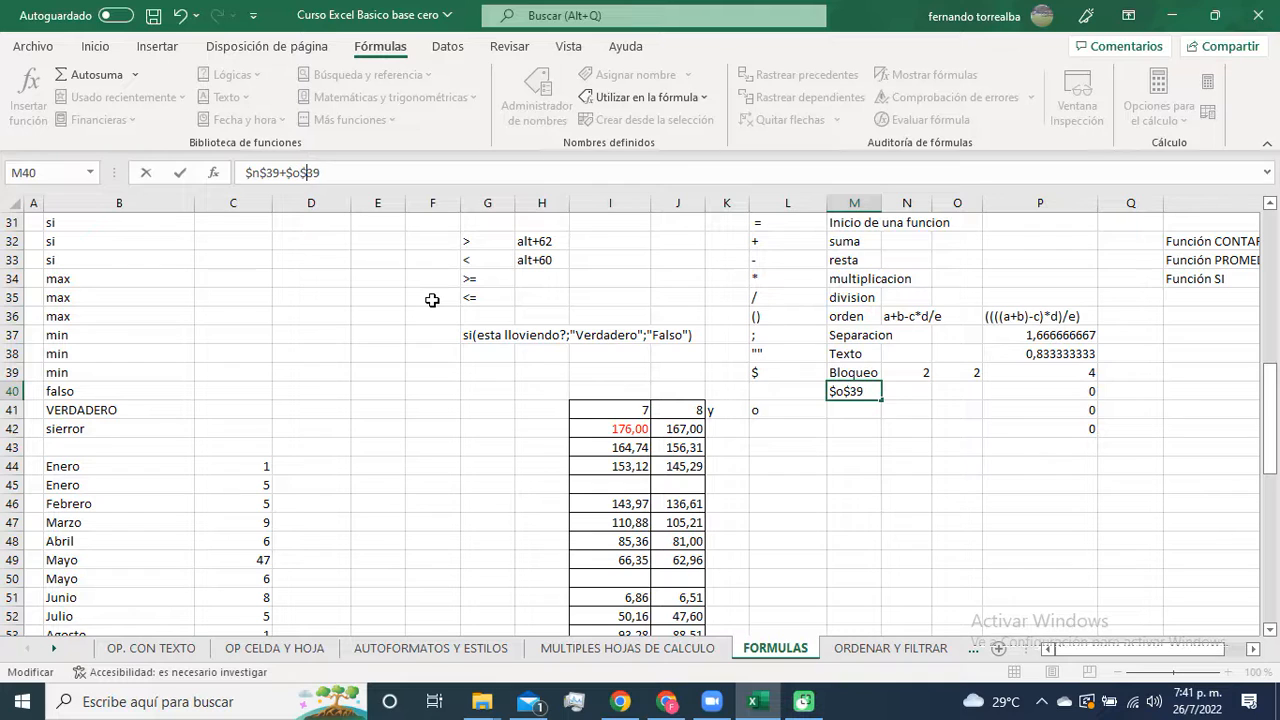
key("Return")
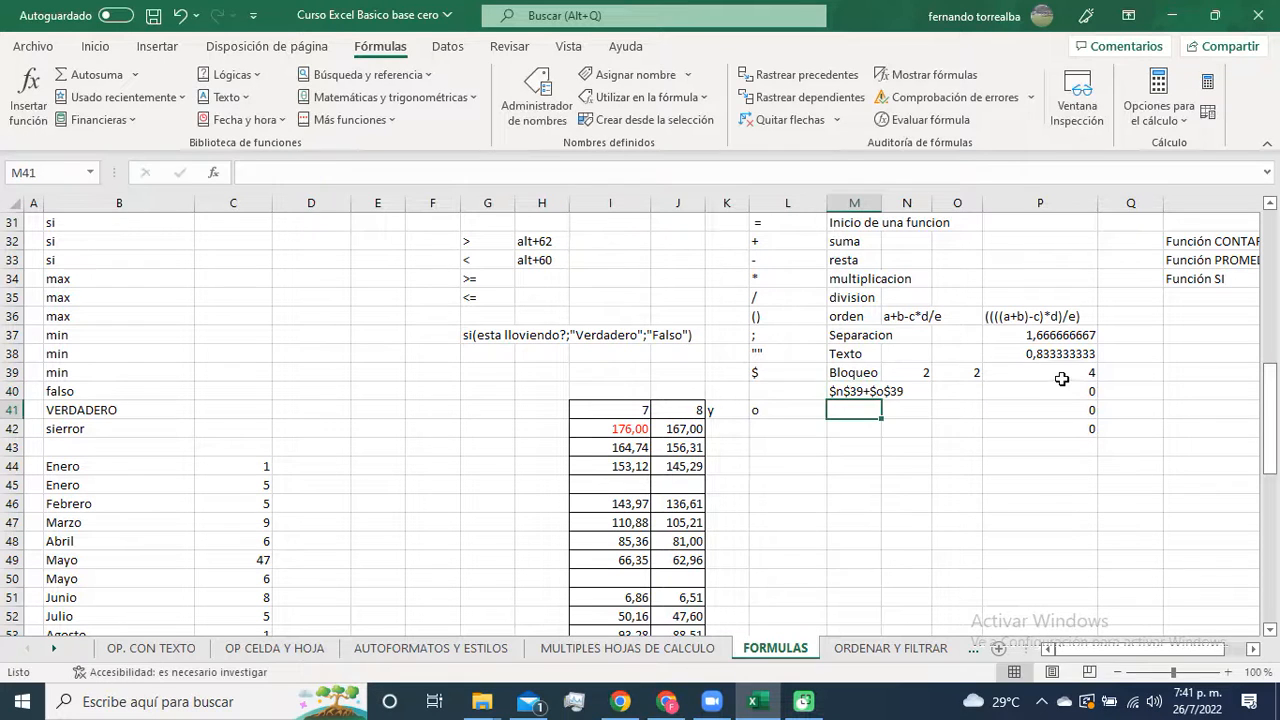
Step: Make both references in the P39 sum absolute so the formula reads =$N$39+$O$39
left_click(1062, 371)
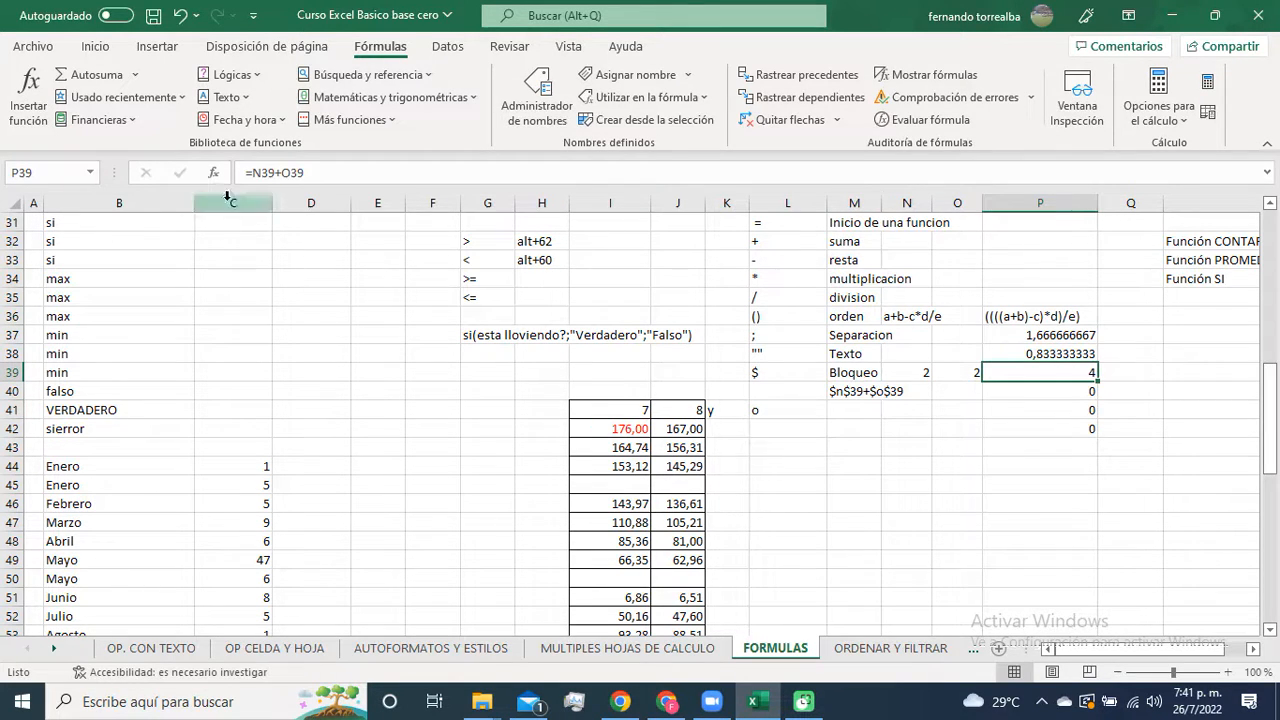
left_click(258, 175)
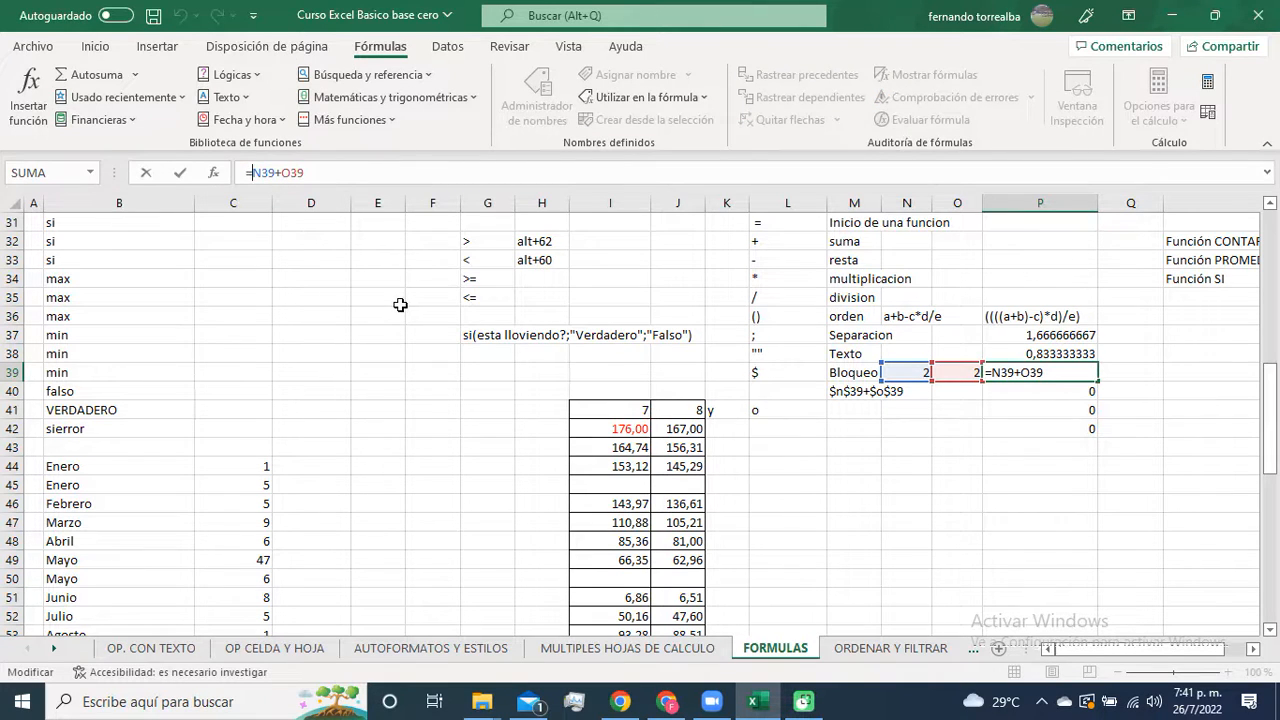
type("$")
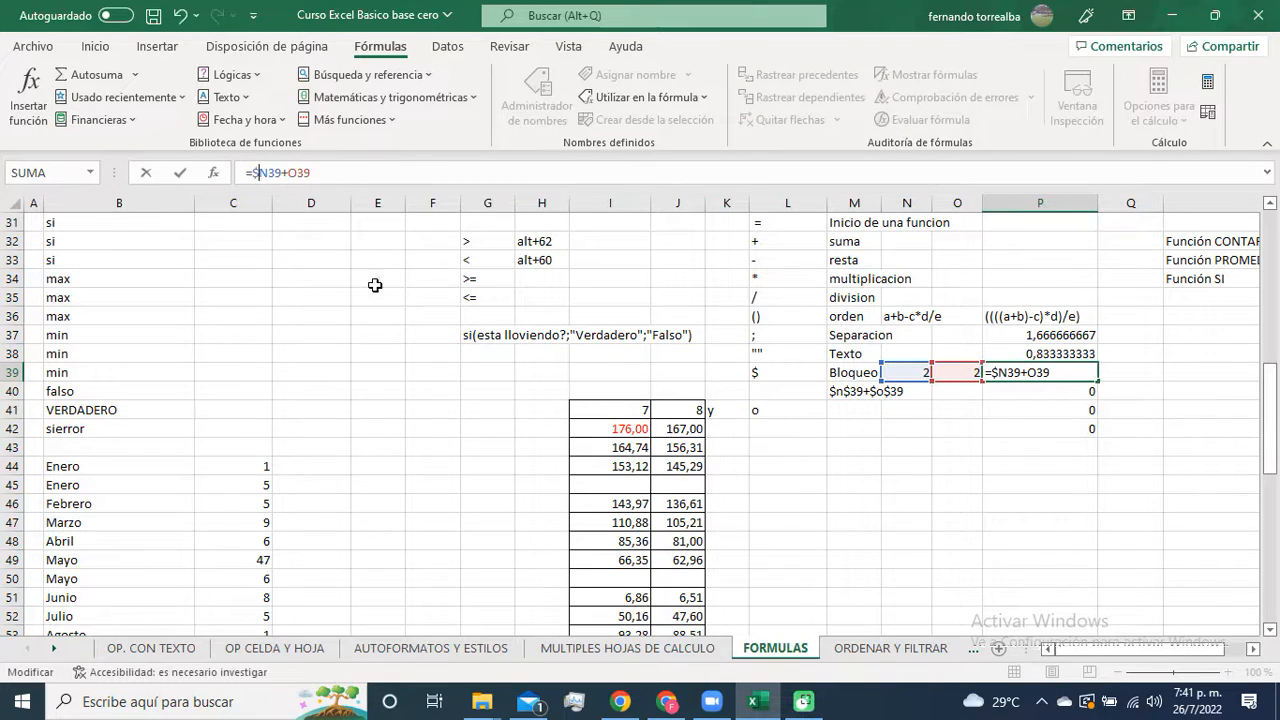
left_click(270, 176)
type("$")
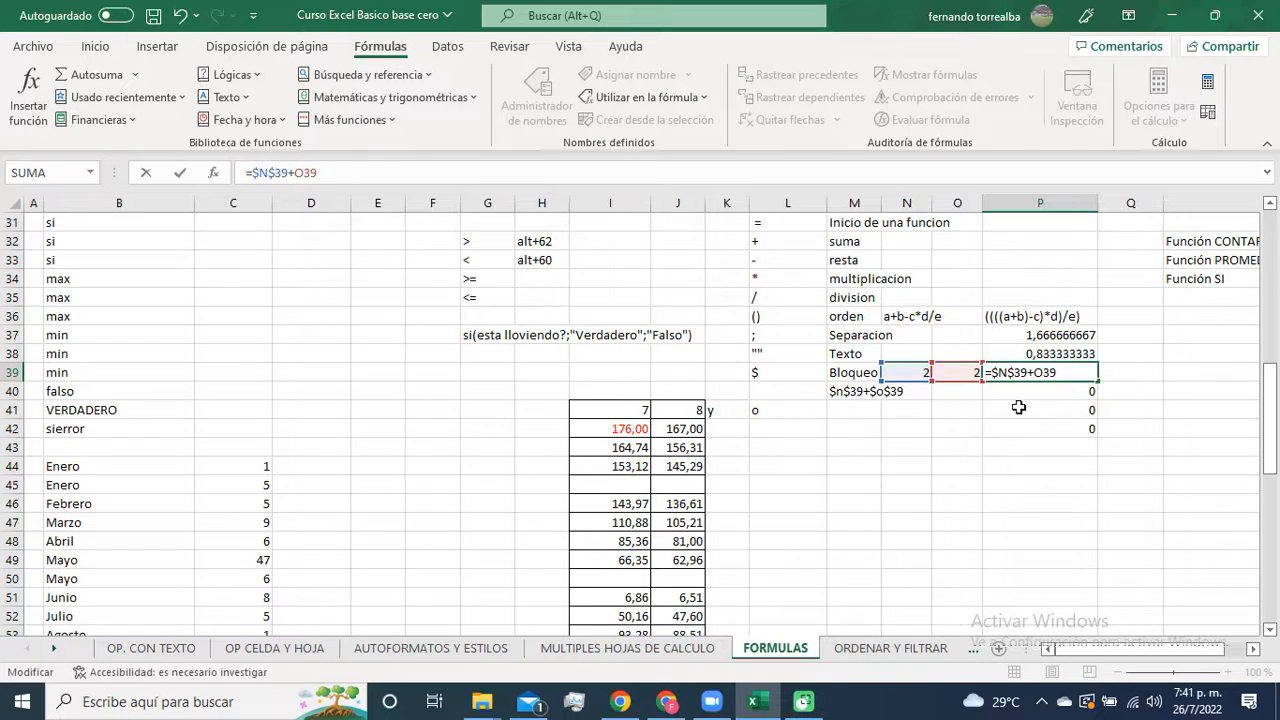
left_click(295, 172)
type("$N")
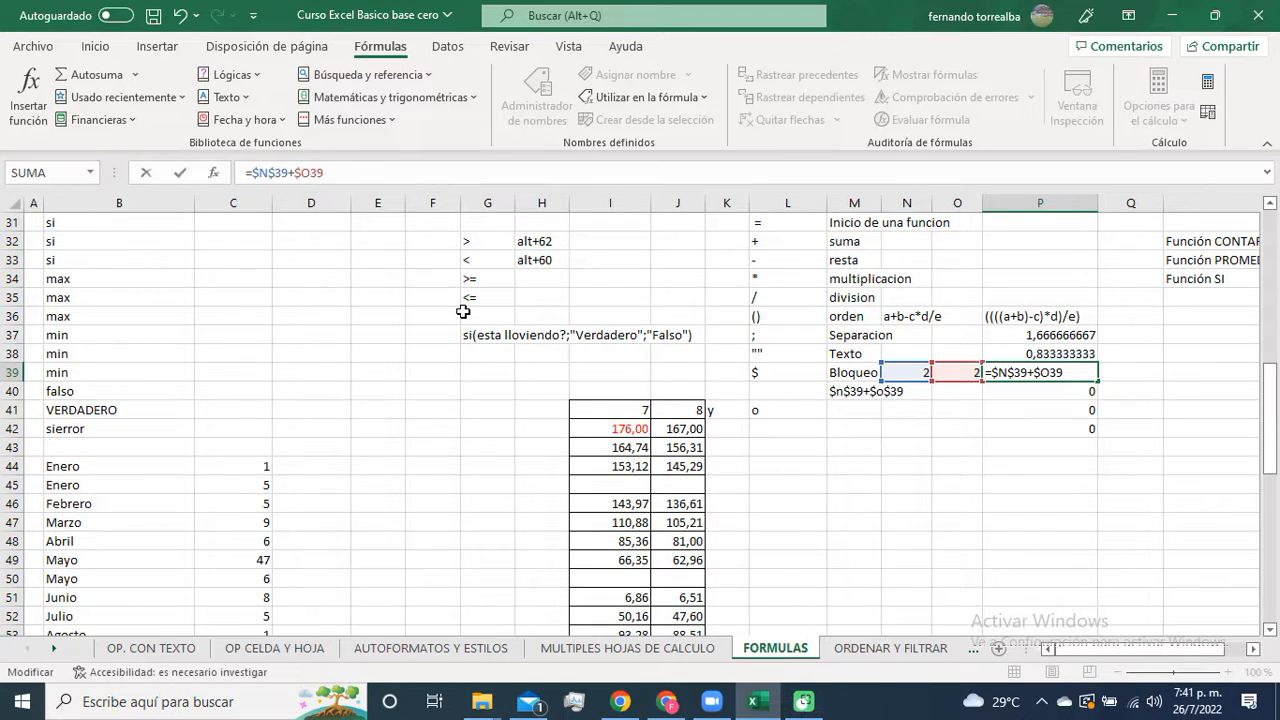
type("$")
key("Return")
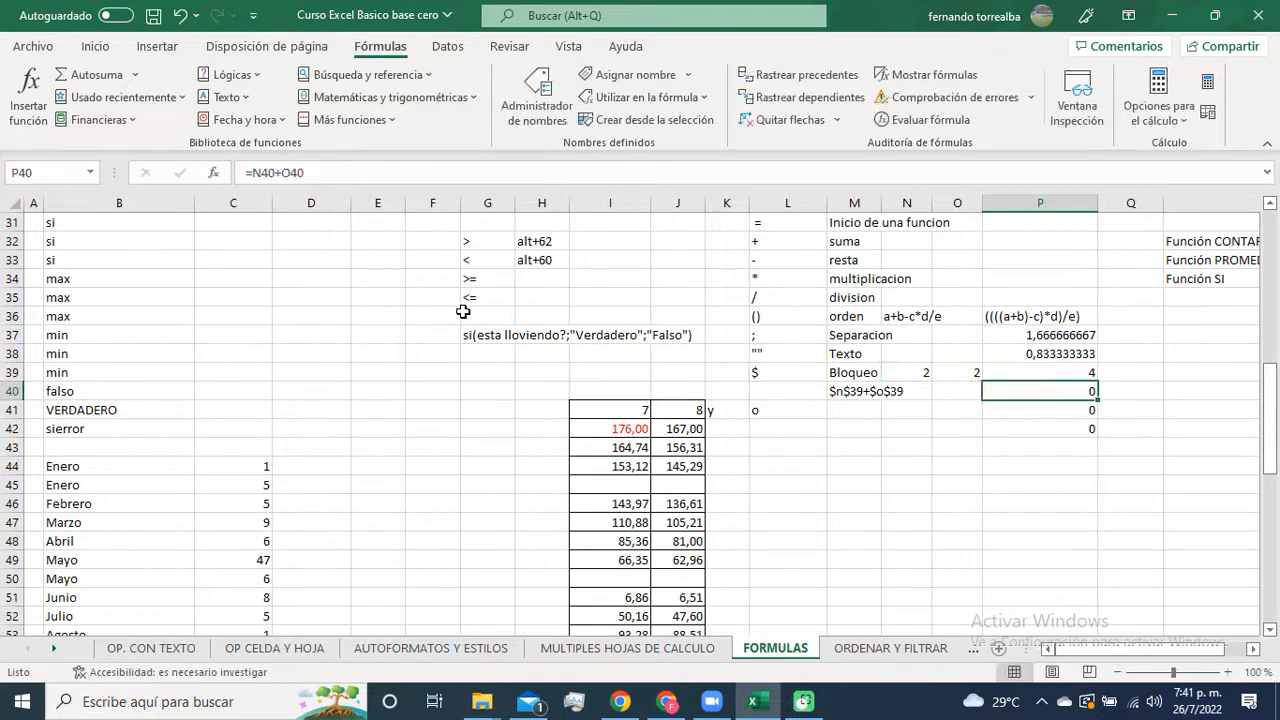
Step: Fill the locked P39 formula down through P42 and inspect the copied formulas in the filled cells
left_click(1077, 376)
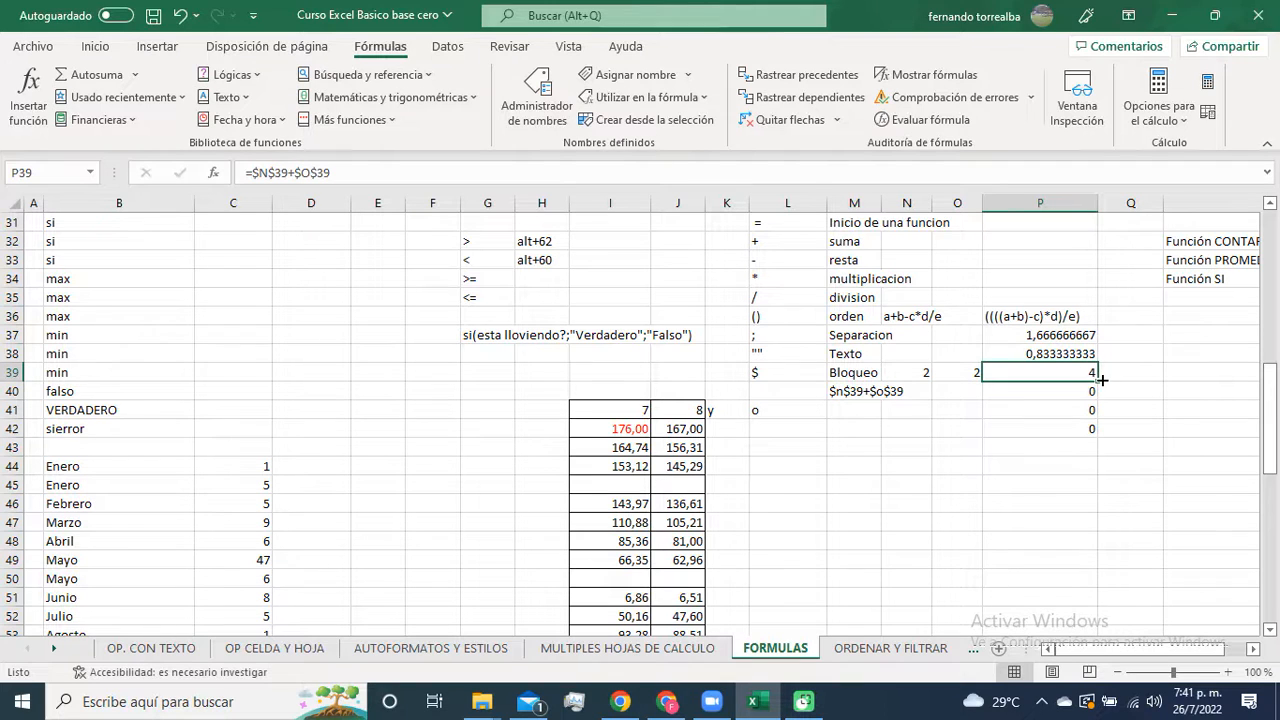
left_click_drag(1098, 381, 1099, 431)
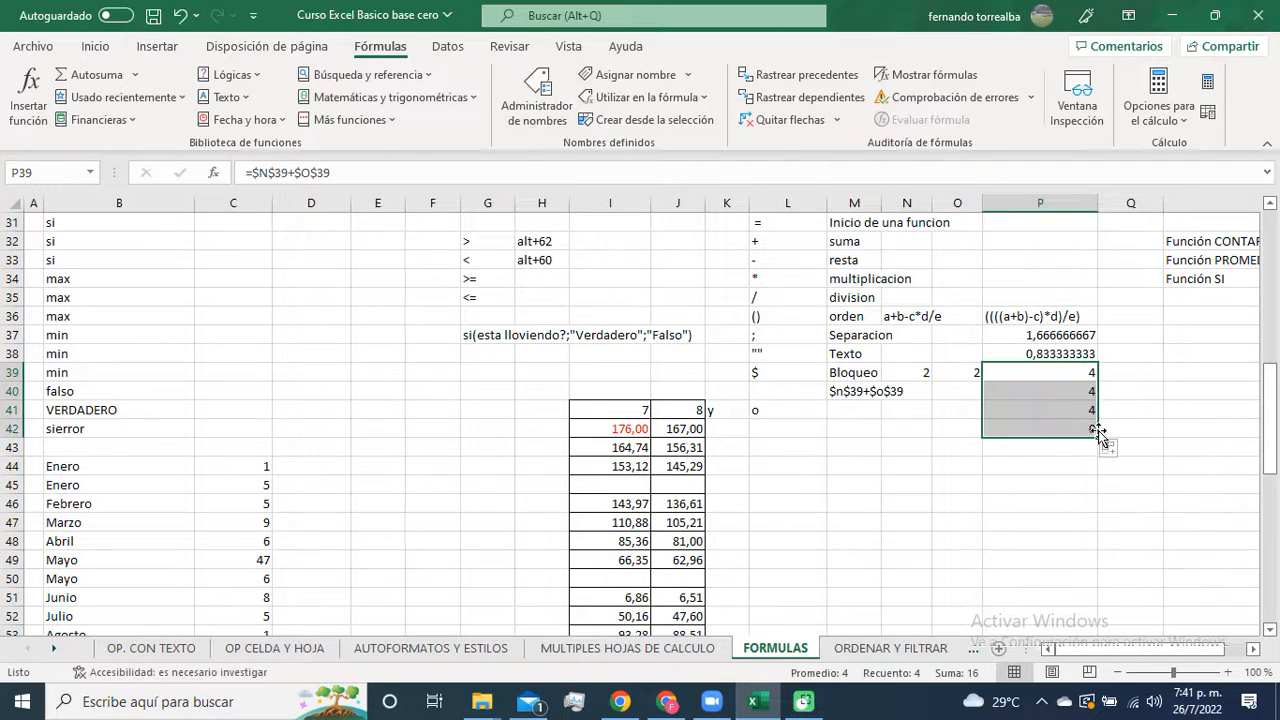
left_click(1080, 392)
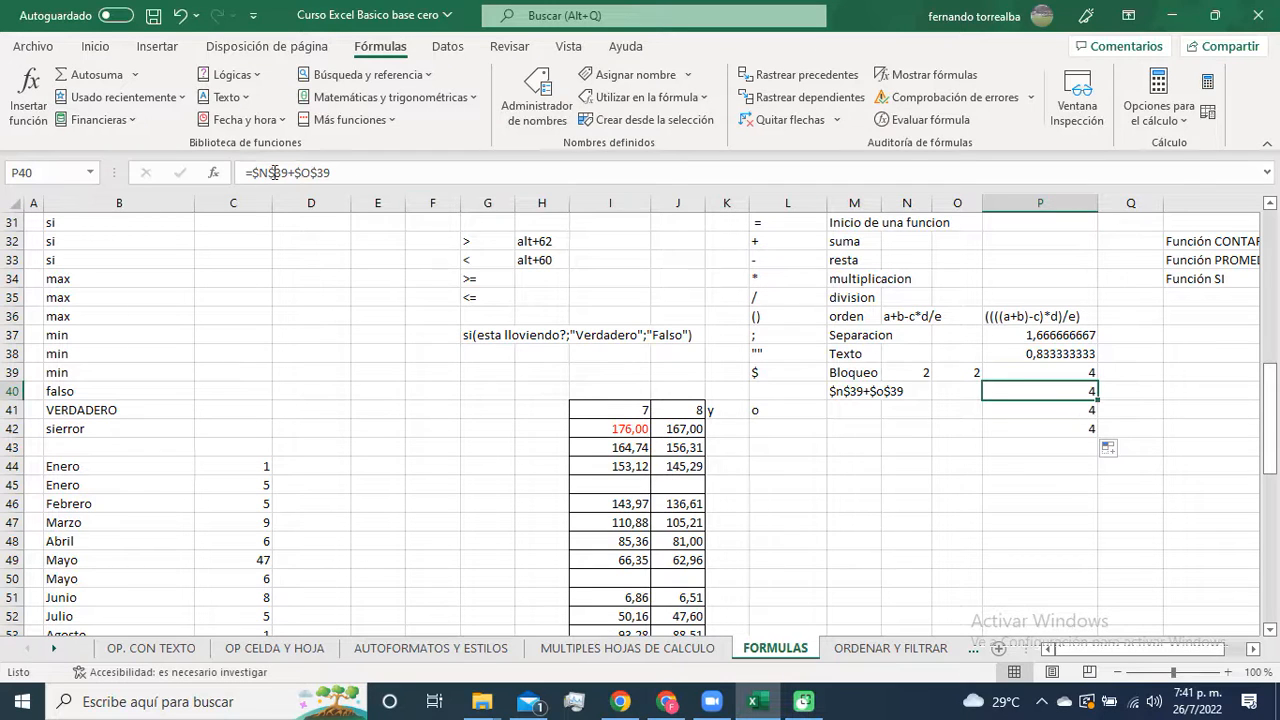
left_click_drag(1095, 405, 1095, 423)
left_click(1090, 430)
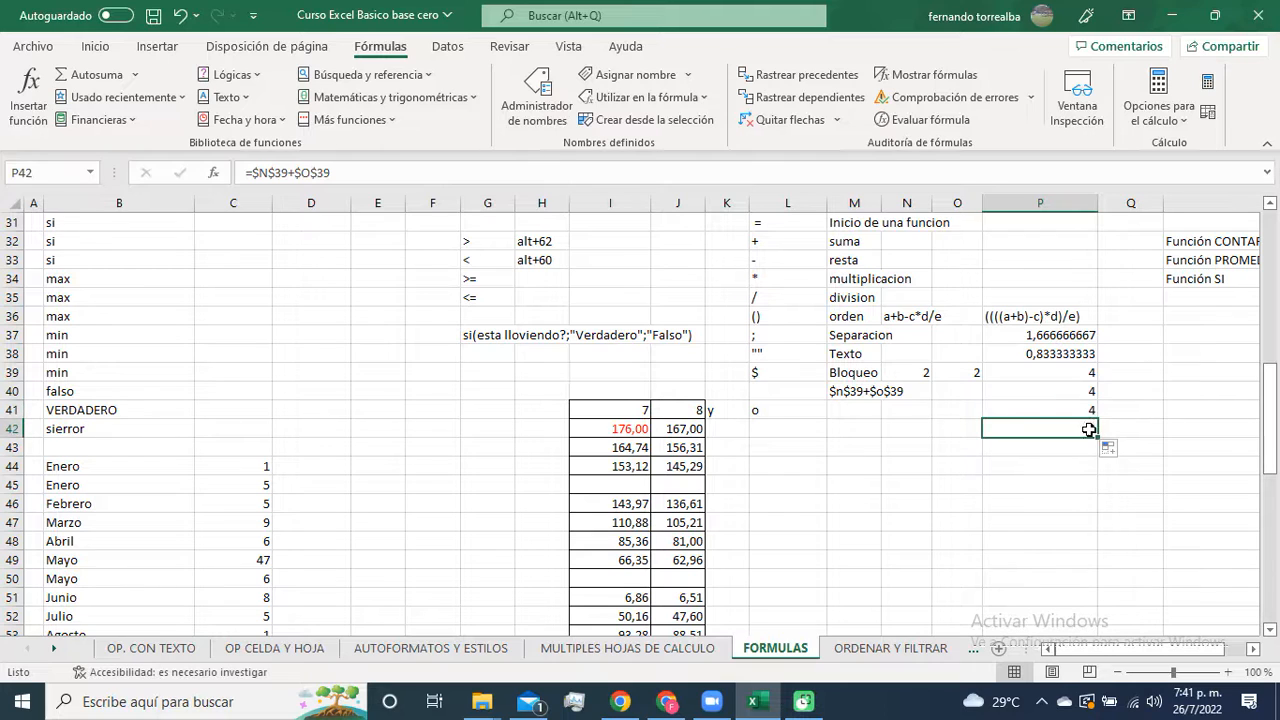
left_click(1084, 453)
left_click(1058, 428)
Step: Remove all $ locks from the P39 formula so it reads =N39+O39
scroll(577, 411, "up", 3)
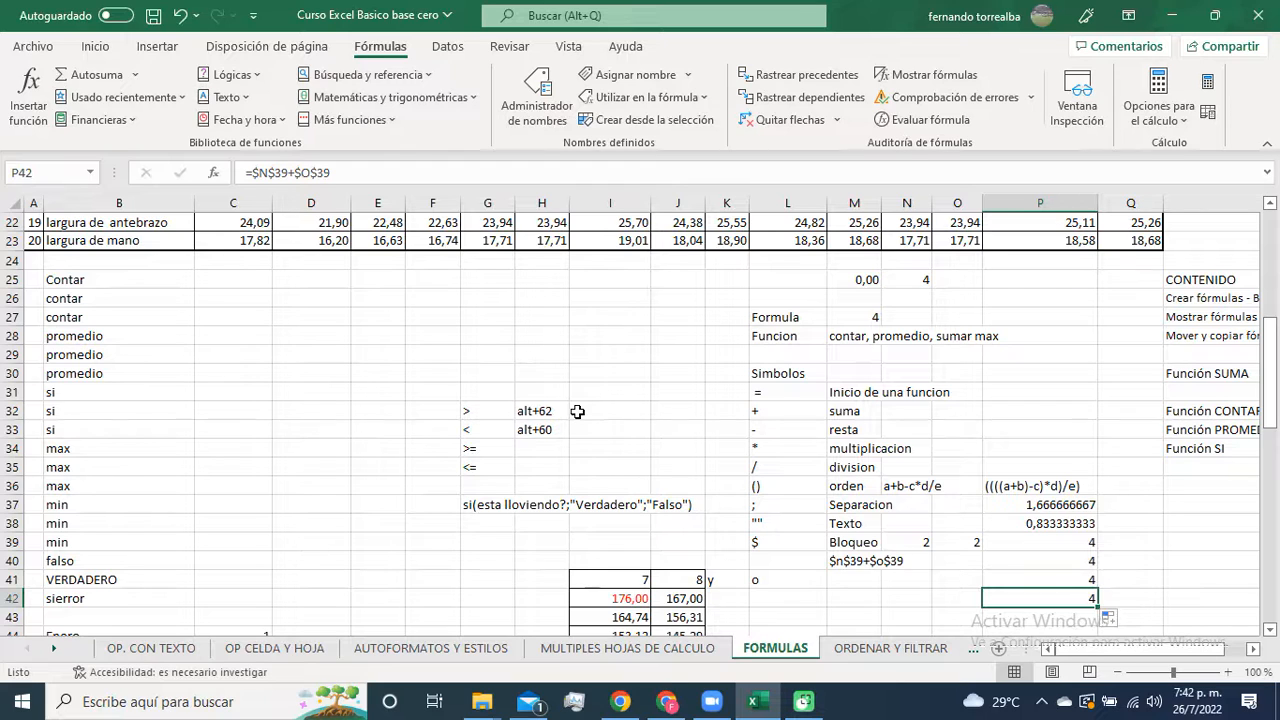
left_click(1044, 552)
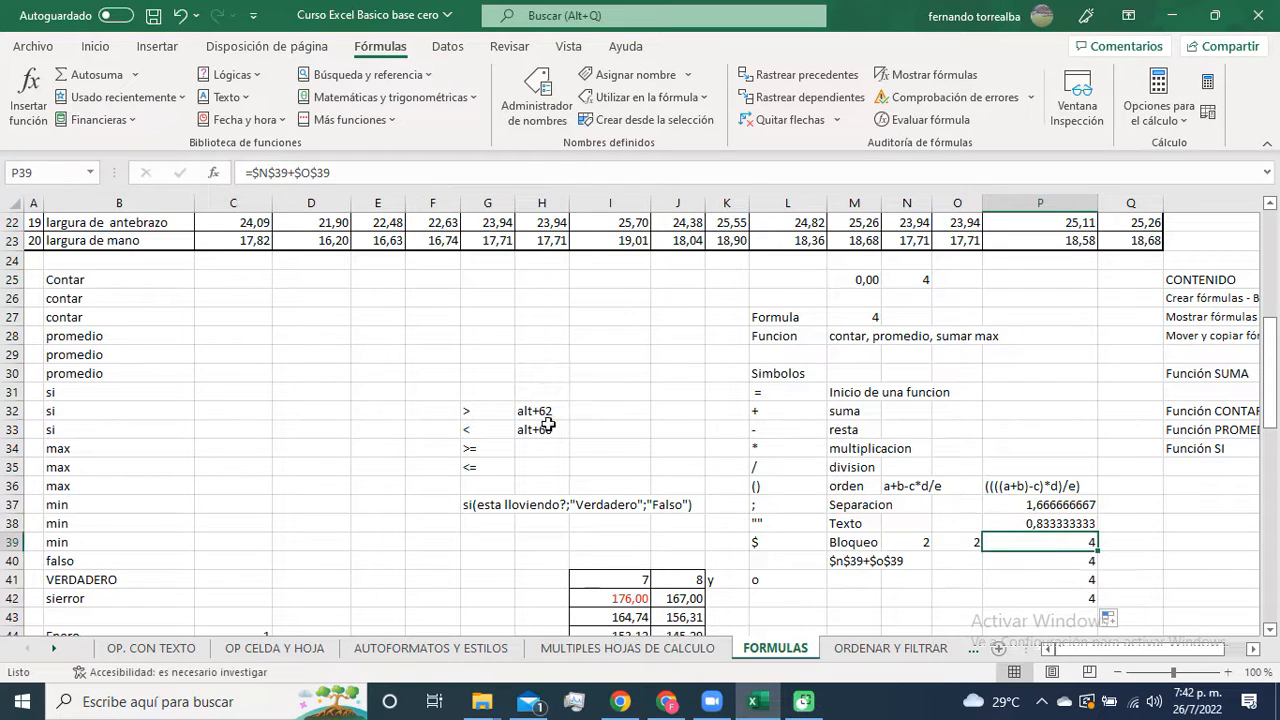
left_click(253, 172)
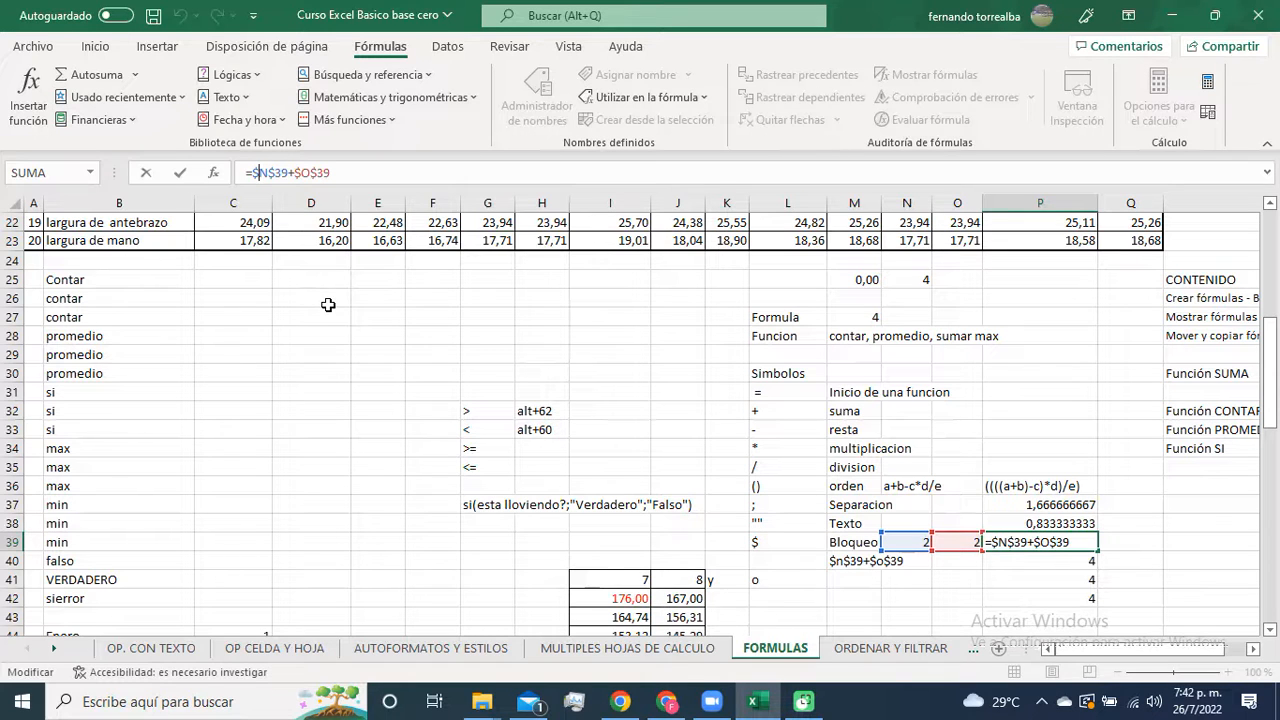
key("BackSpace")
left_click(269, 172)
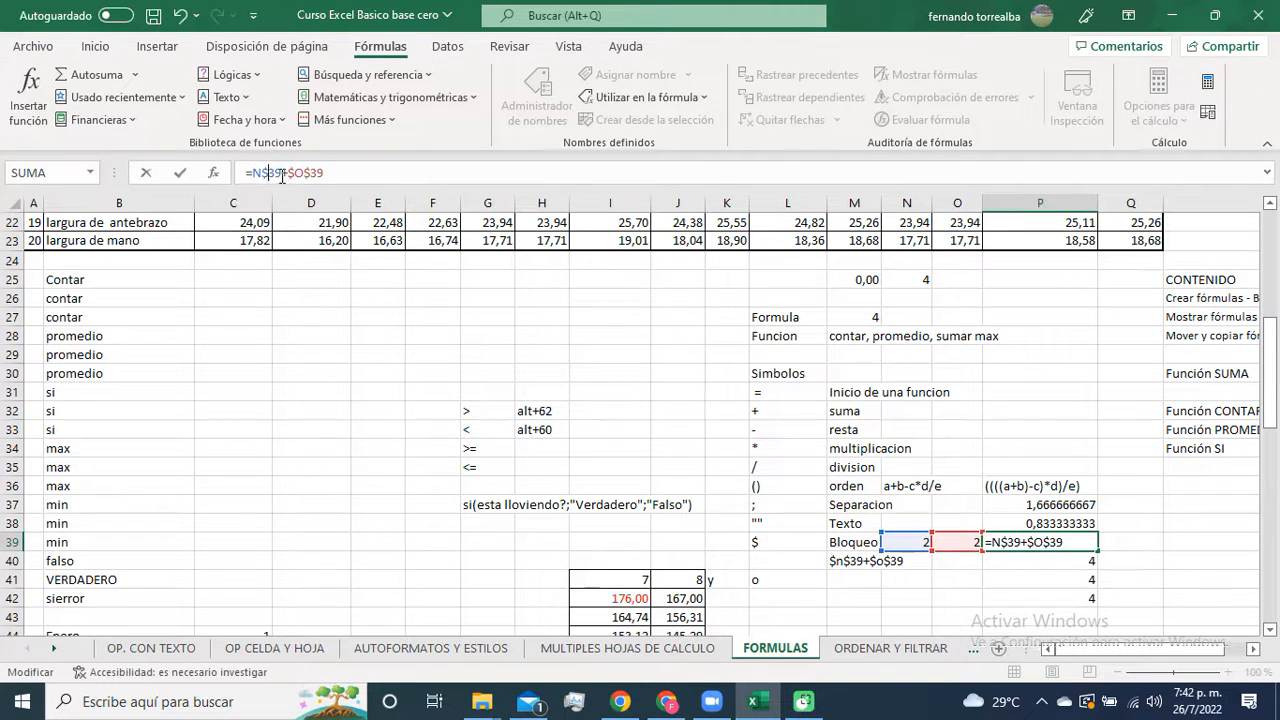
key("BackSpace")
left_click(289, 172)
key("BackSpace")
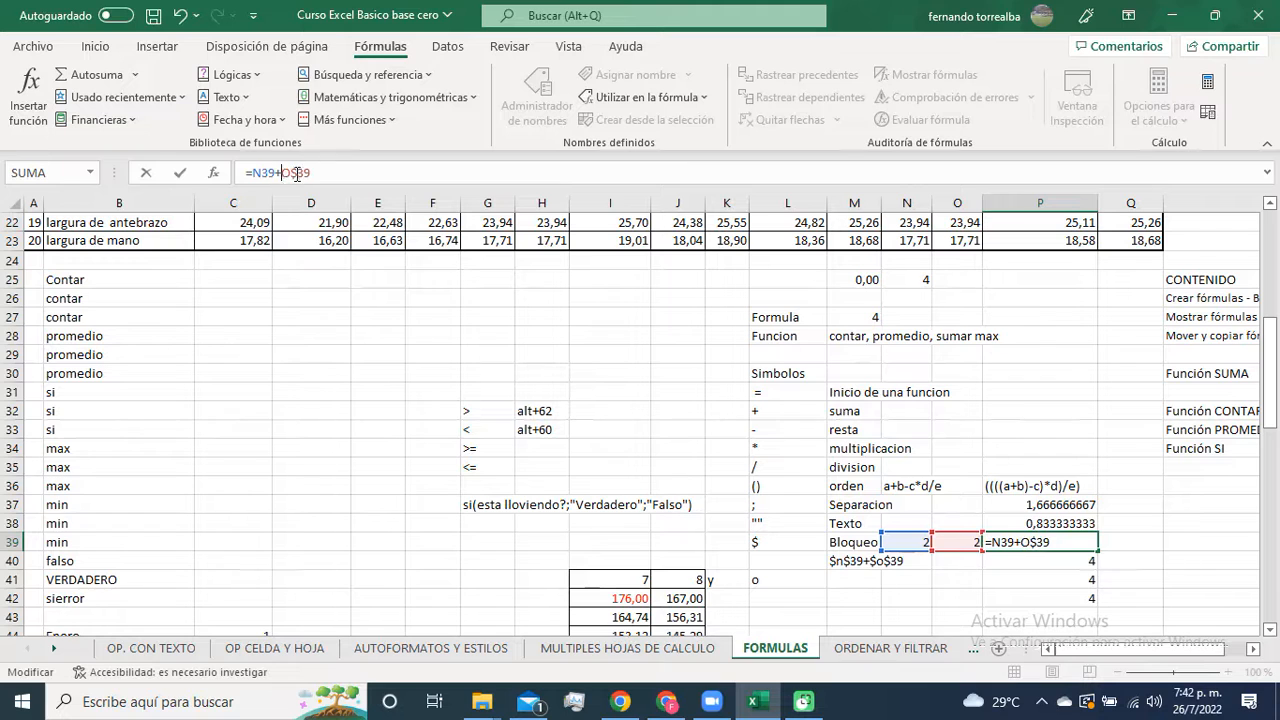
key("BackSpace")
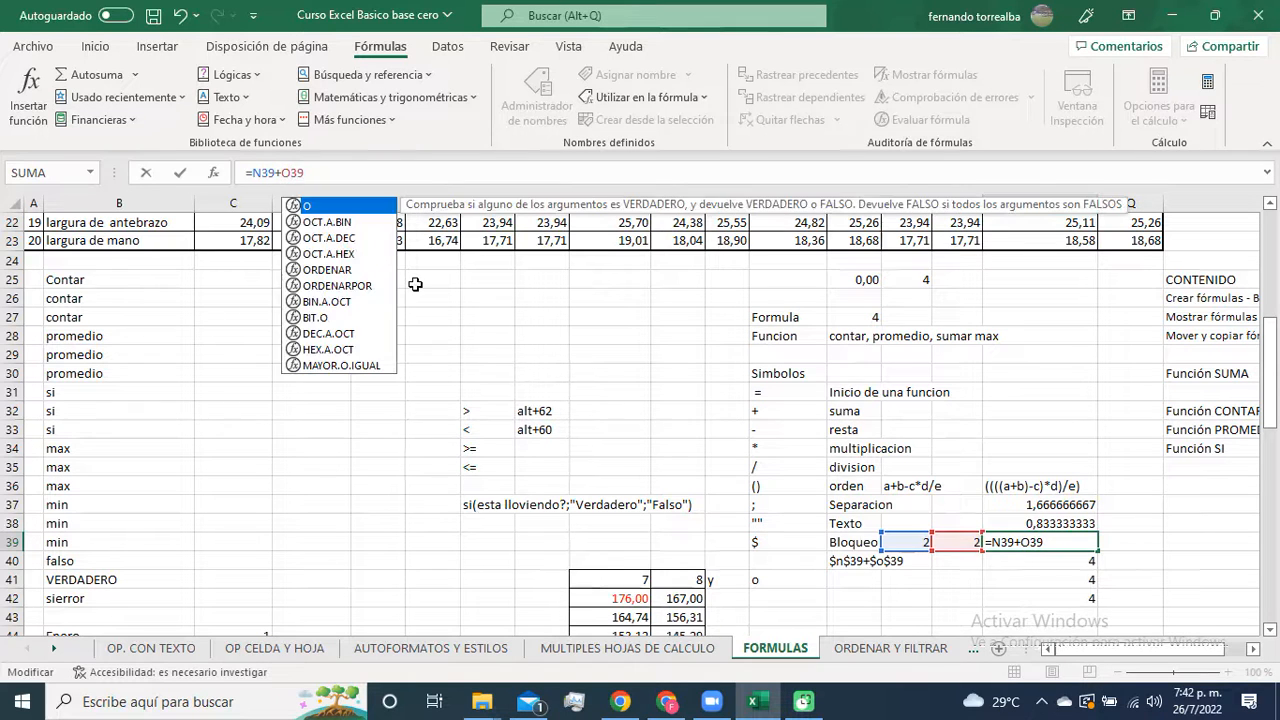
type("}")
key("BackSpace")
key("Return")
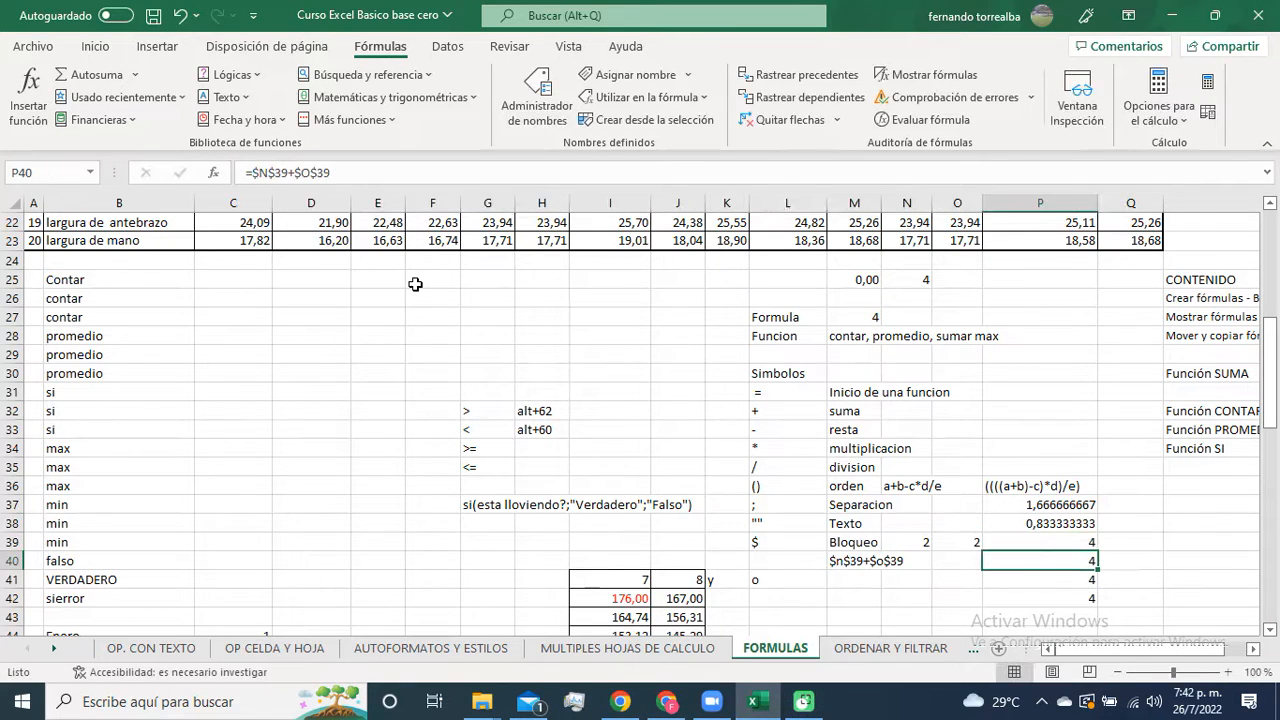
Step: Examine the unlocked formula in P39 and the body measurements table above the symbols list
left_click(1094, 542)
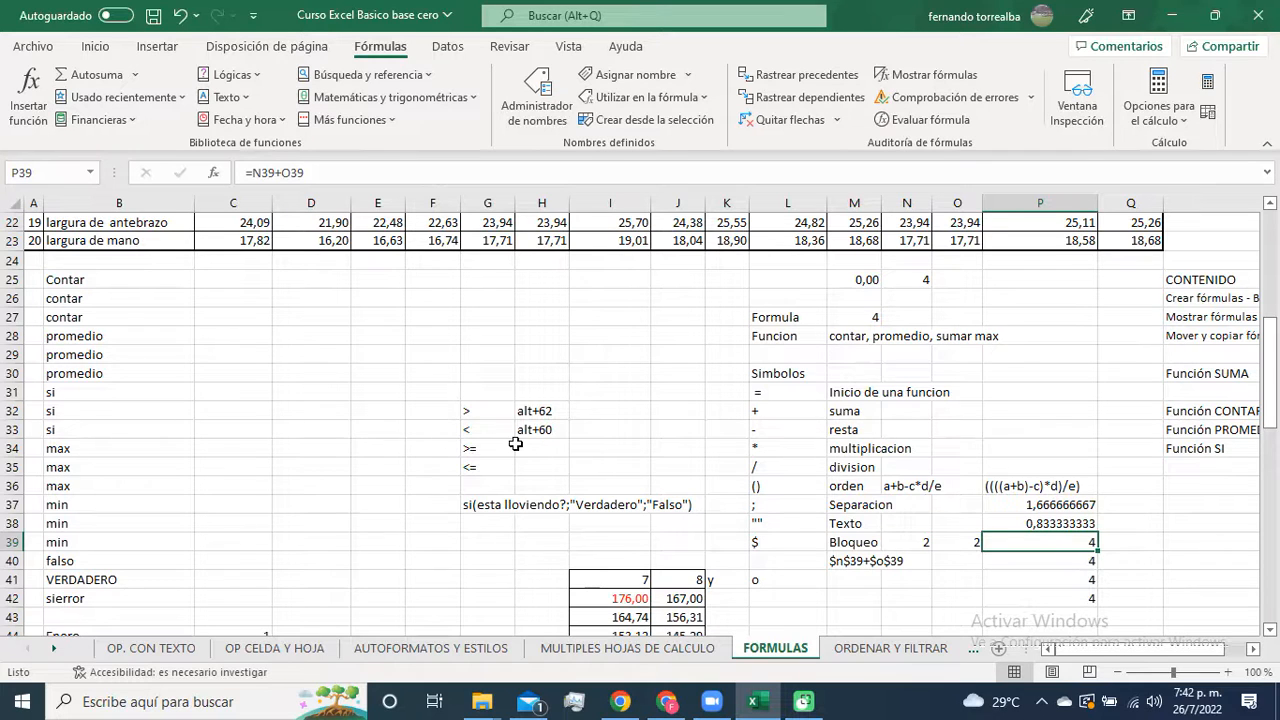
scroll(515, 443, "up", 3)
scroll(515, 443, "down", 1)
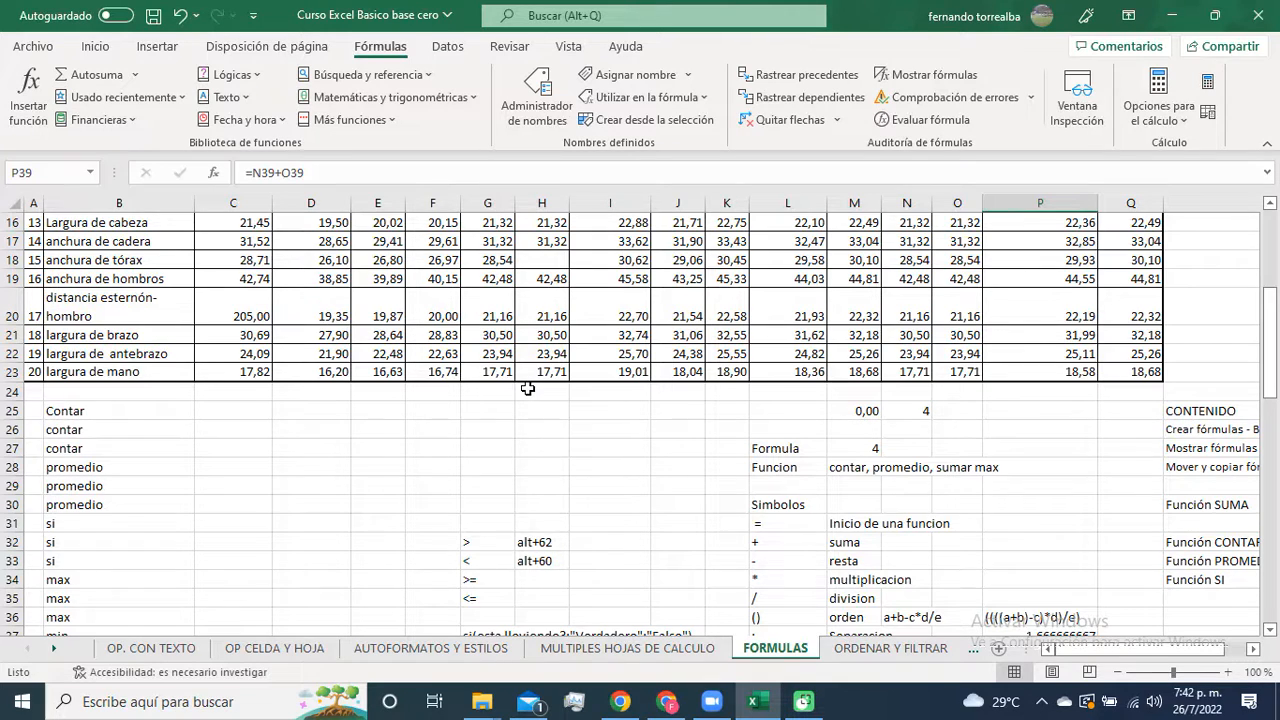
scroll(364, 188, "up", 4)
scroll(615, 427, "down", 3)
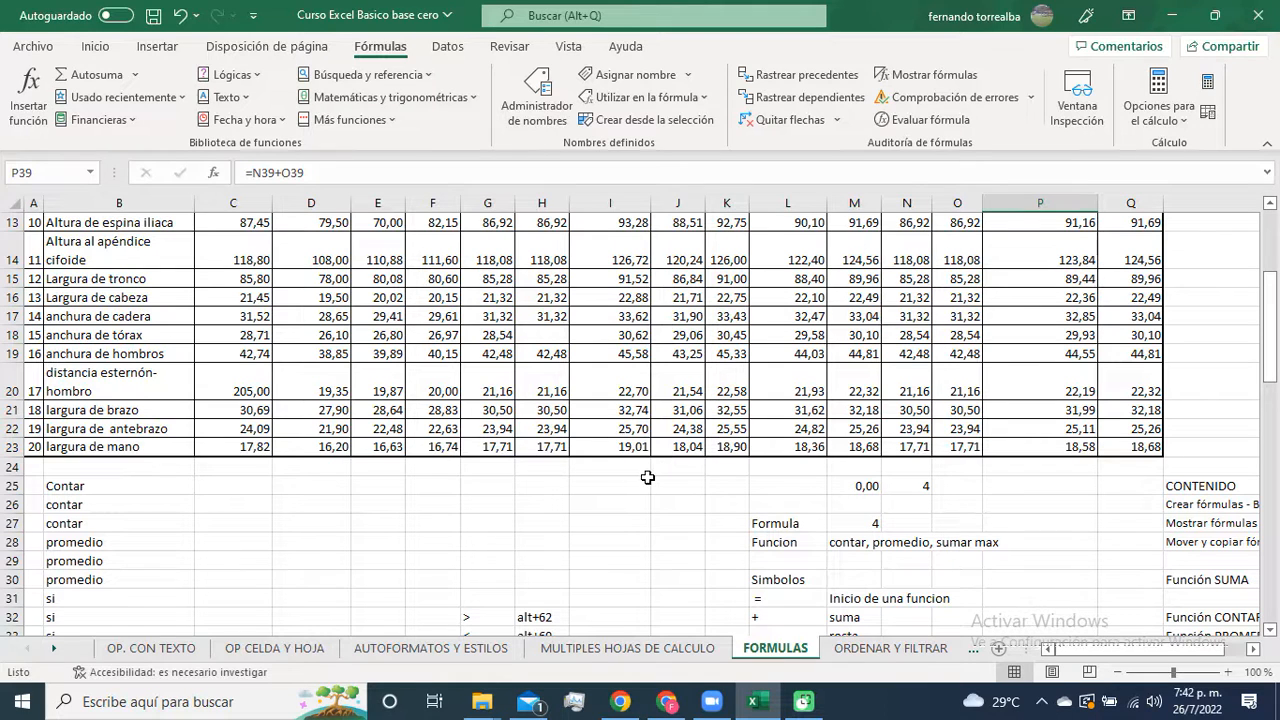
left_click(635, 467)
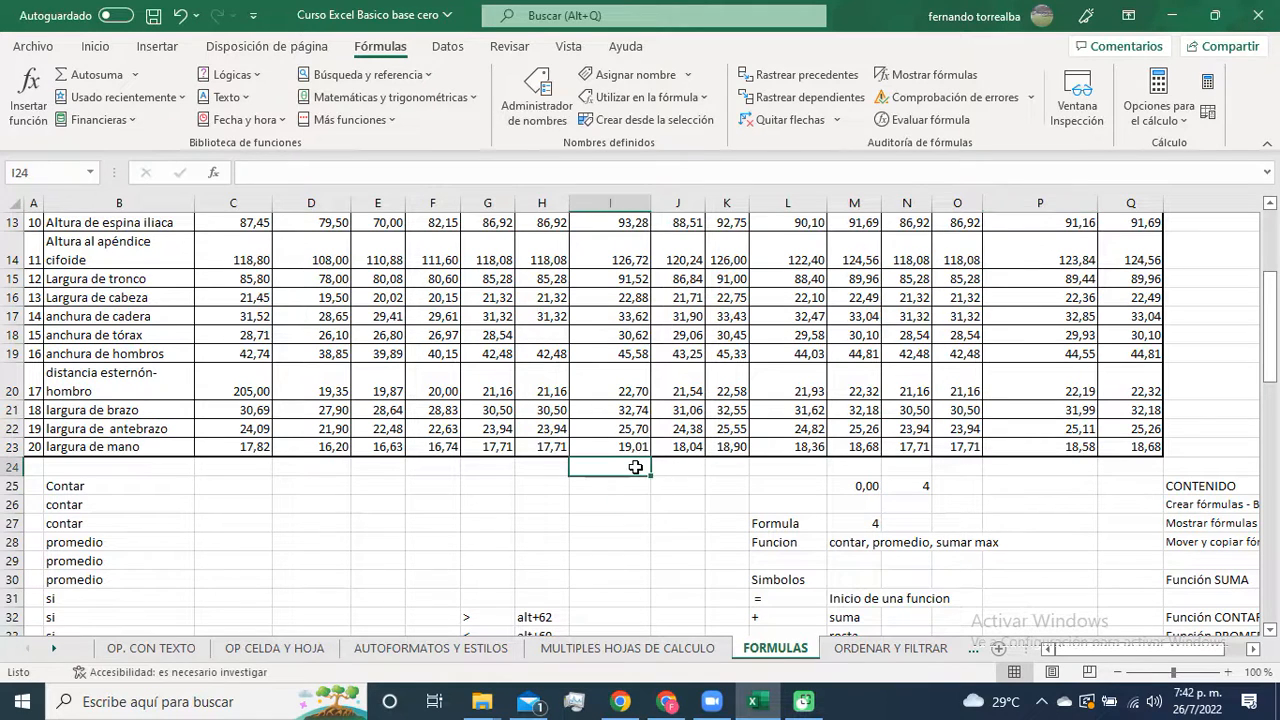
scroll(930, 502, "down", 4)
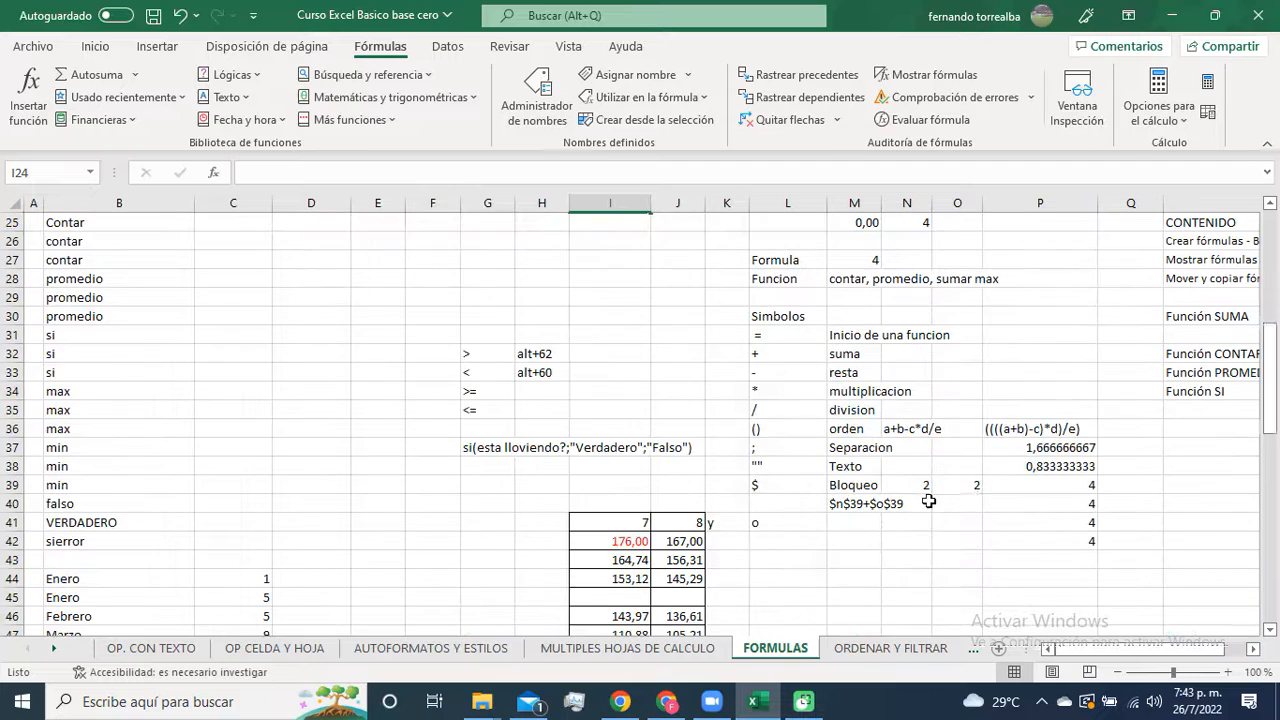
left_click(1039, 488)
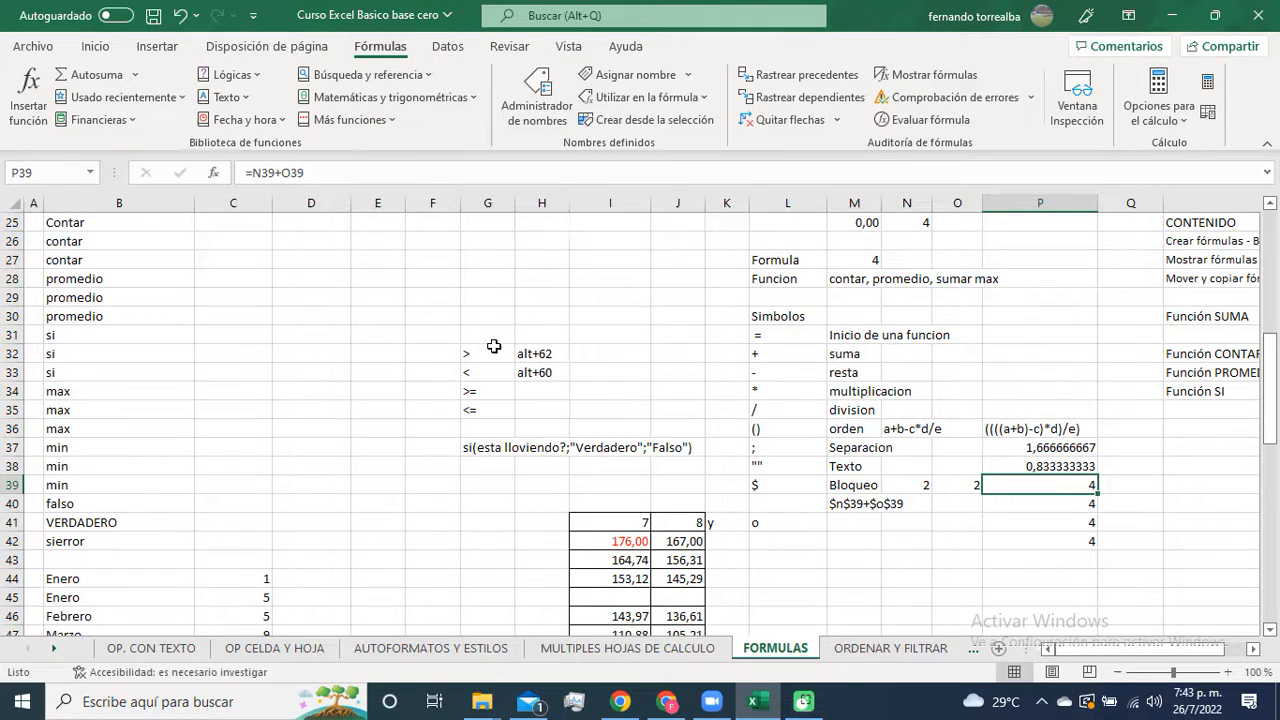
Step: Enter the formula =G20+H20+I20+J20 in G24 below the measurements table and check it
scroll(494, 346, "up", 5)
left_click(498, 527)
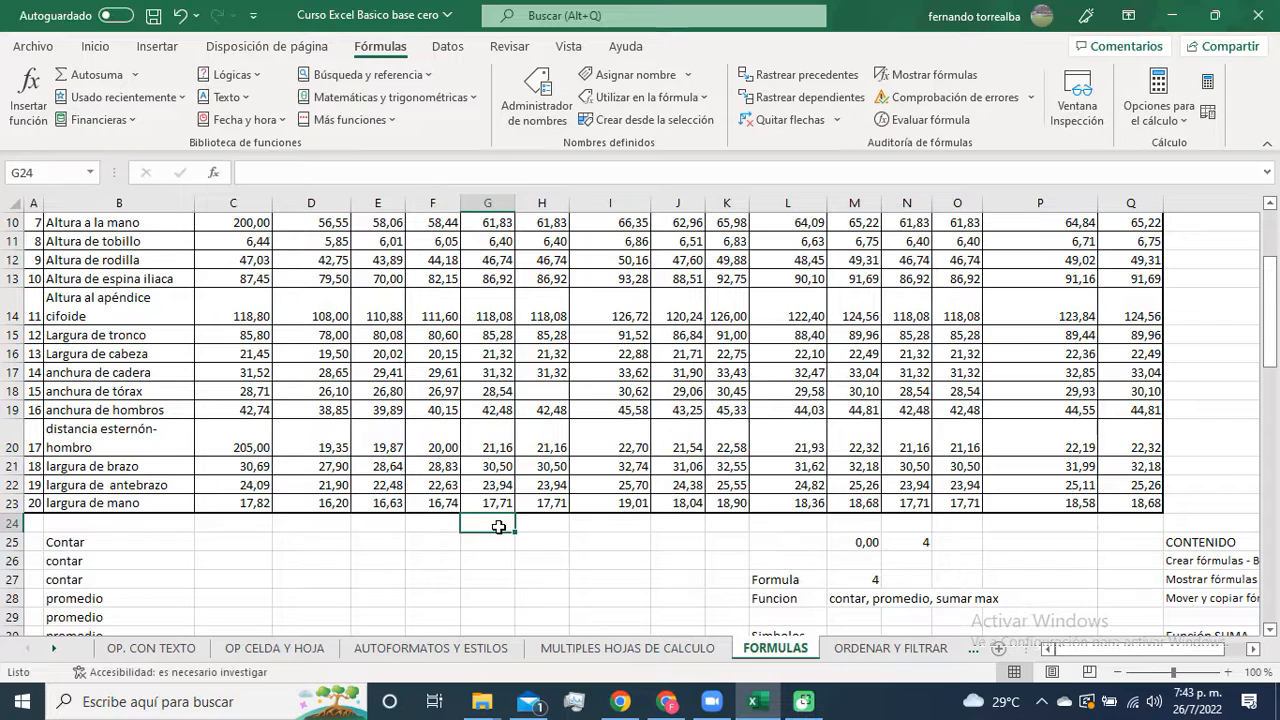
type("=")
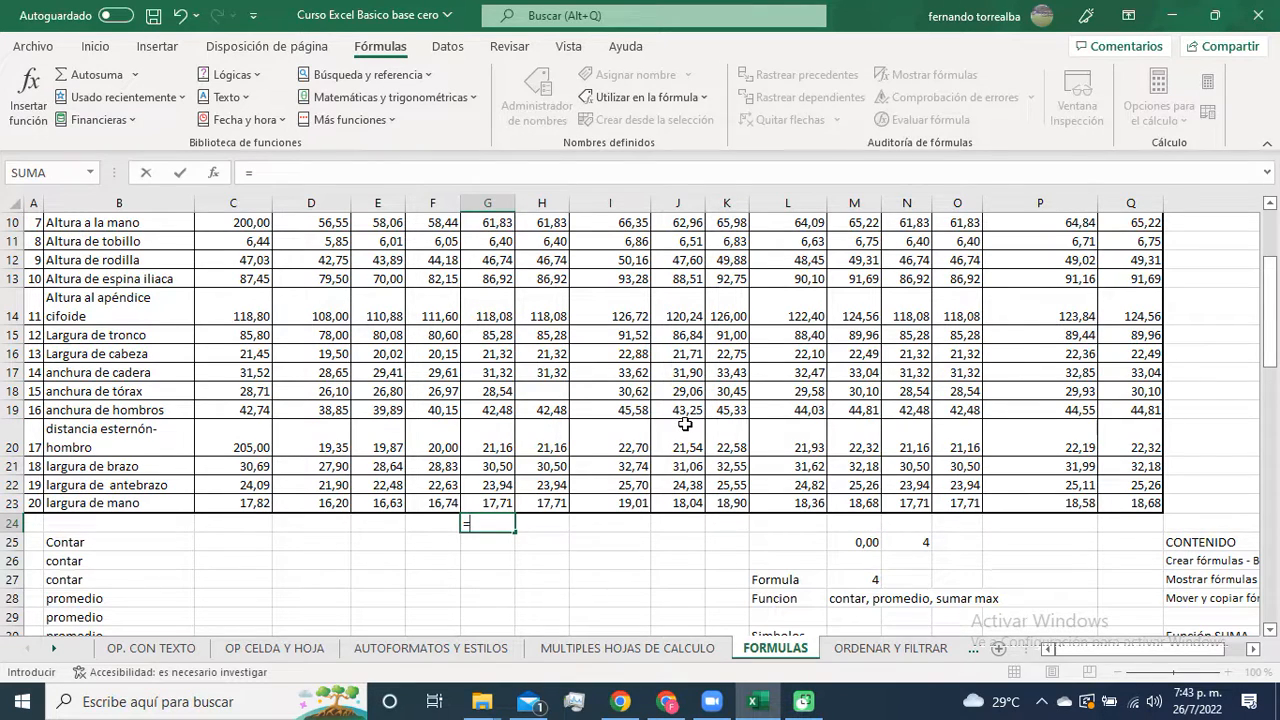
left_click(500, 445)
type("+")
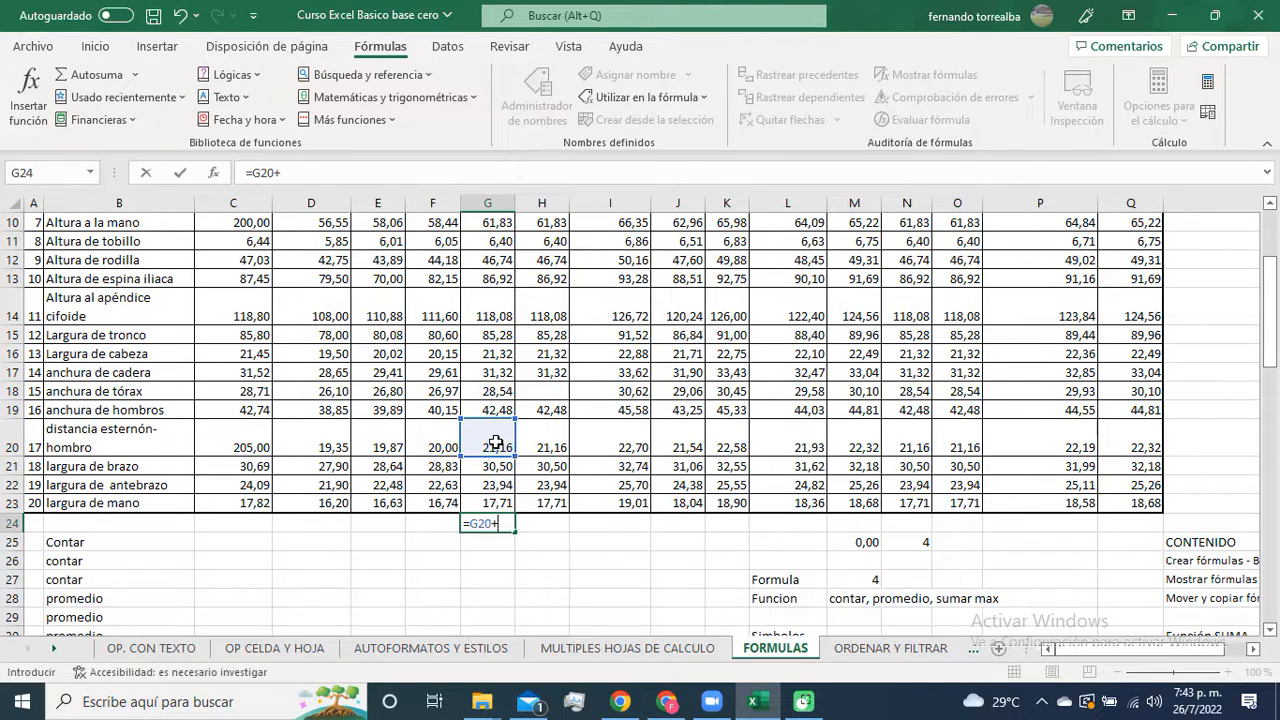
left_click(548, 437)
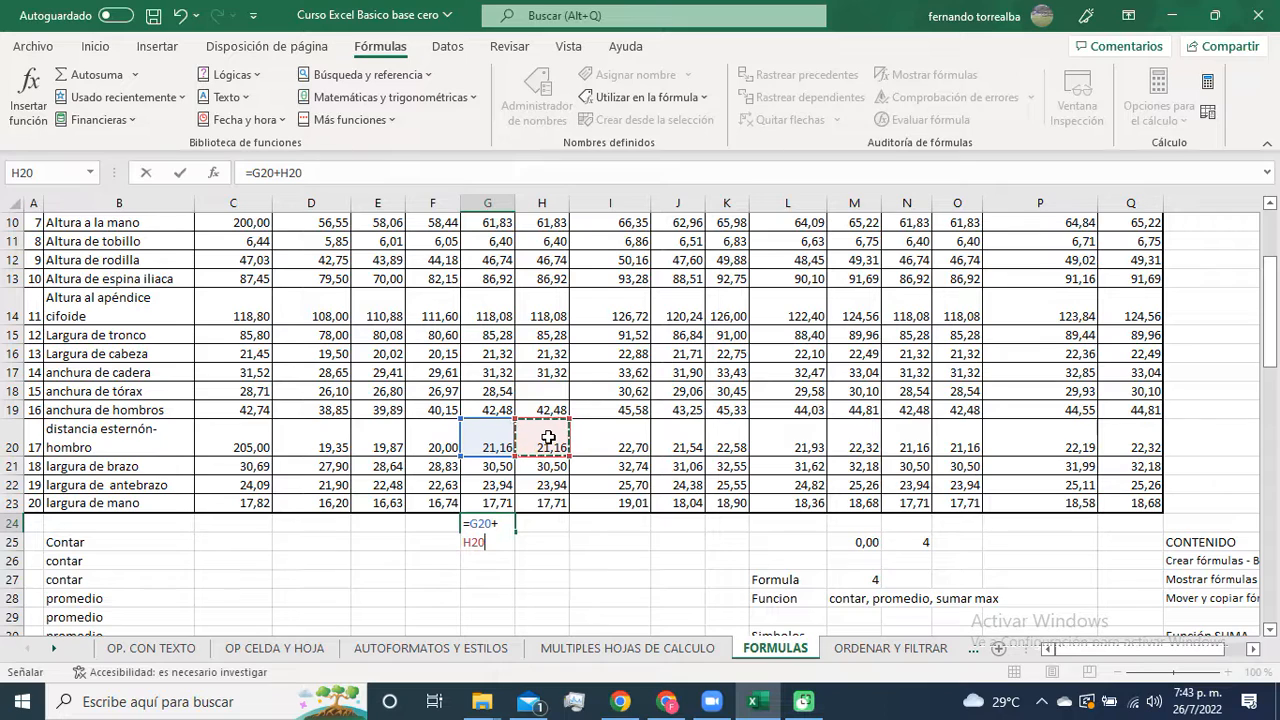
type("+")
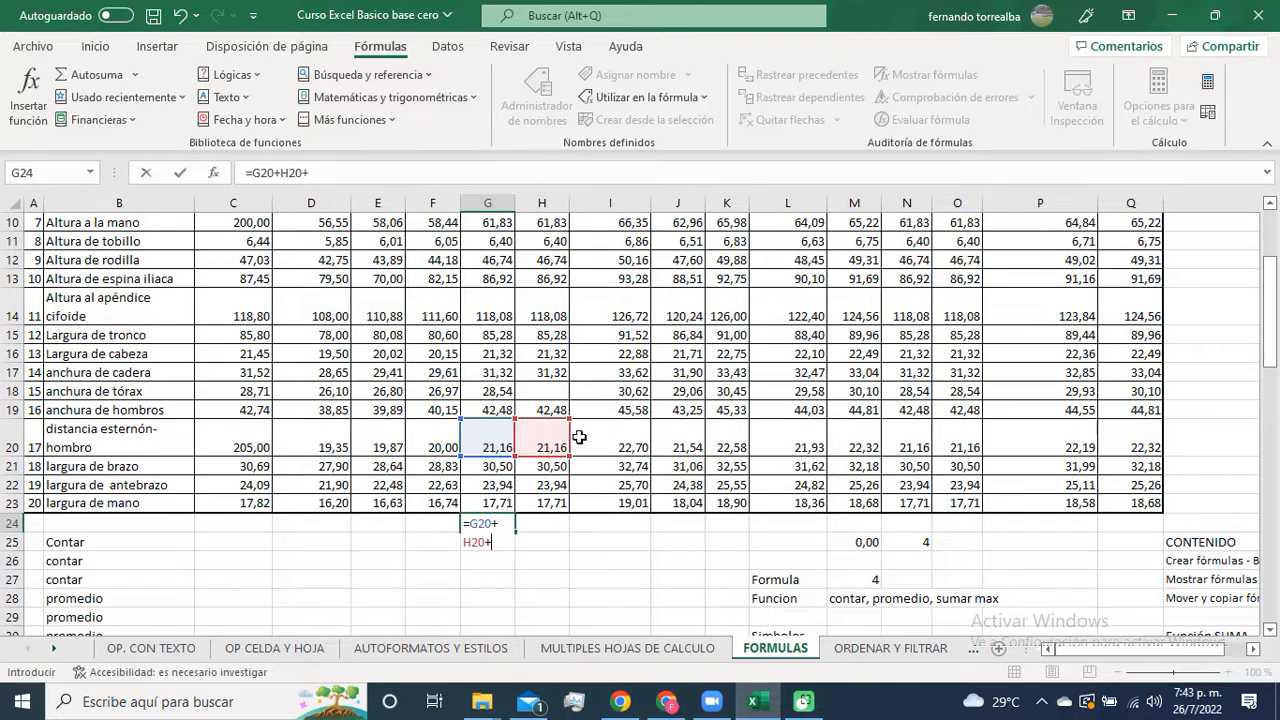
left_click(595, 436)
type("+")
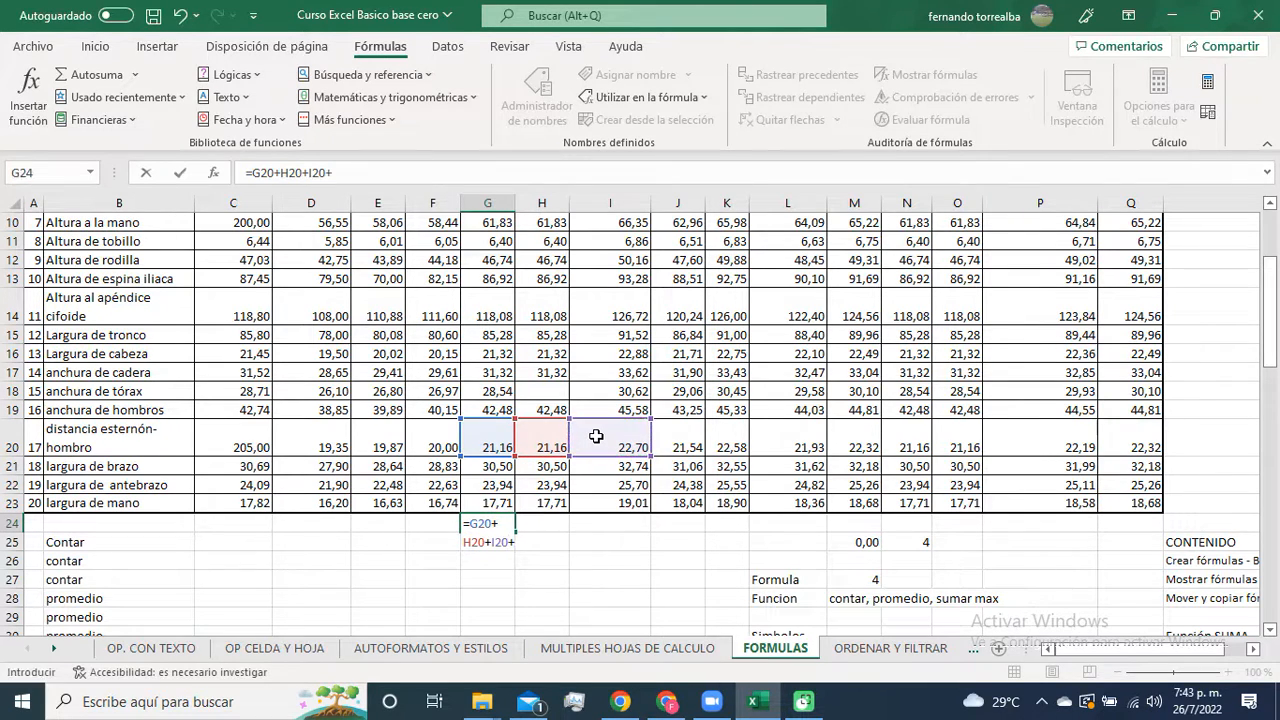
left_click(663, 429)
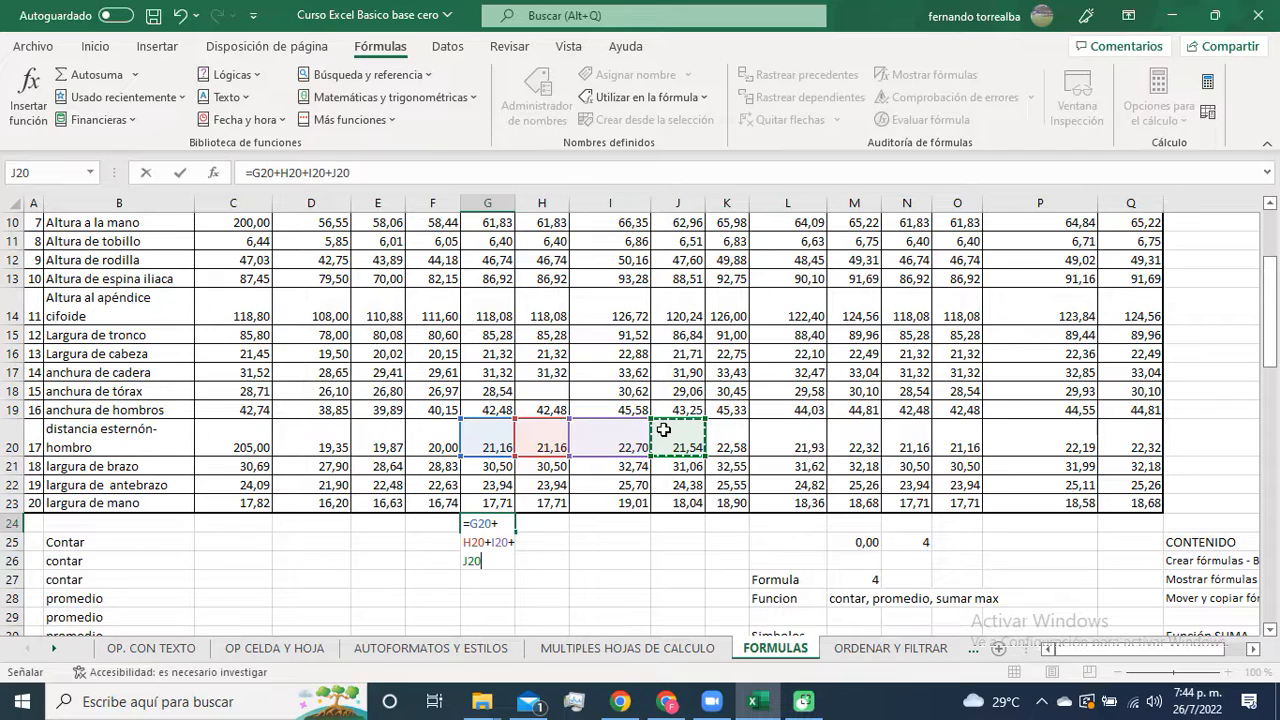
key("Return")
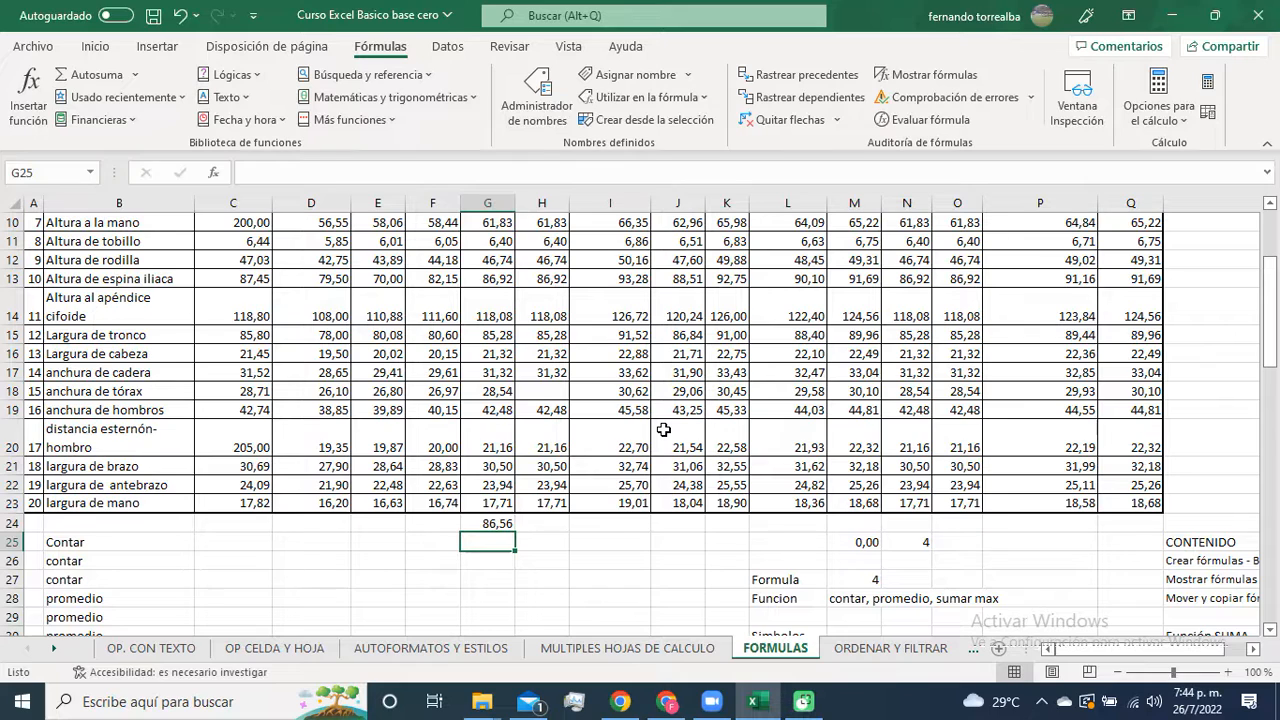
key("Up")
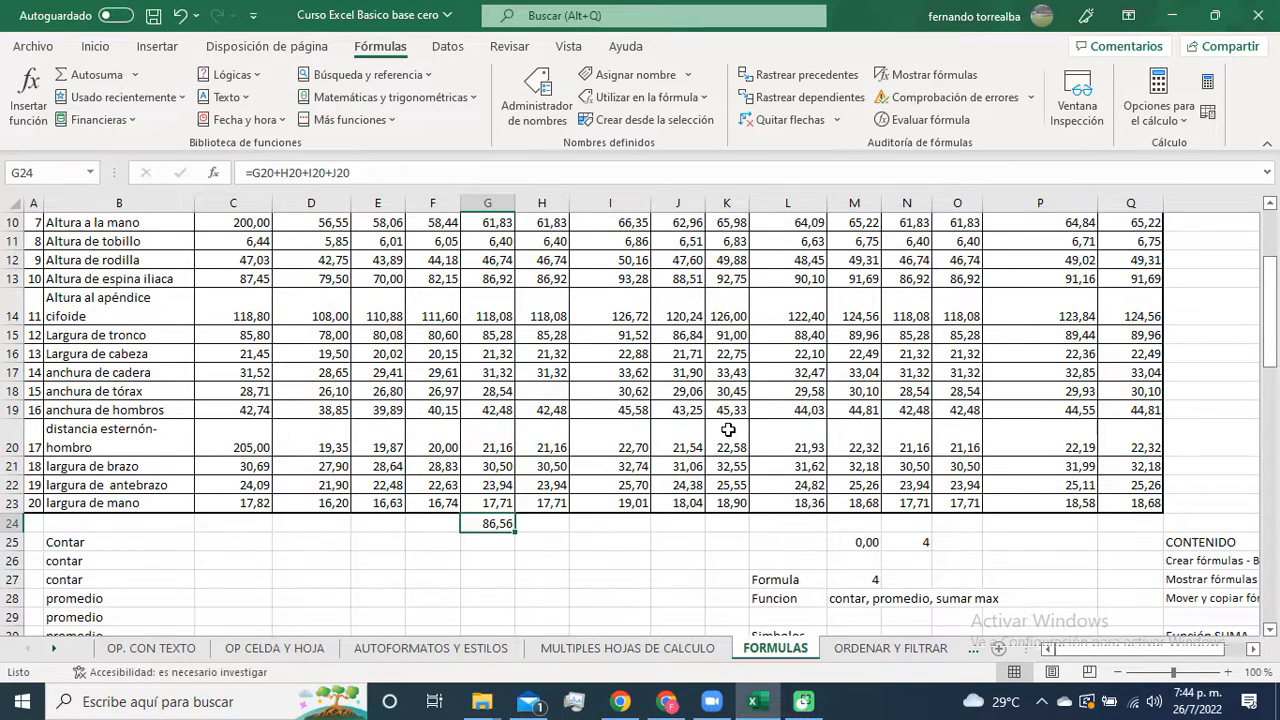
left_click(551, 520)
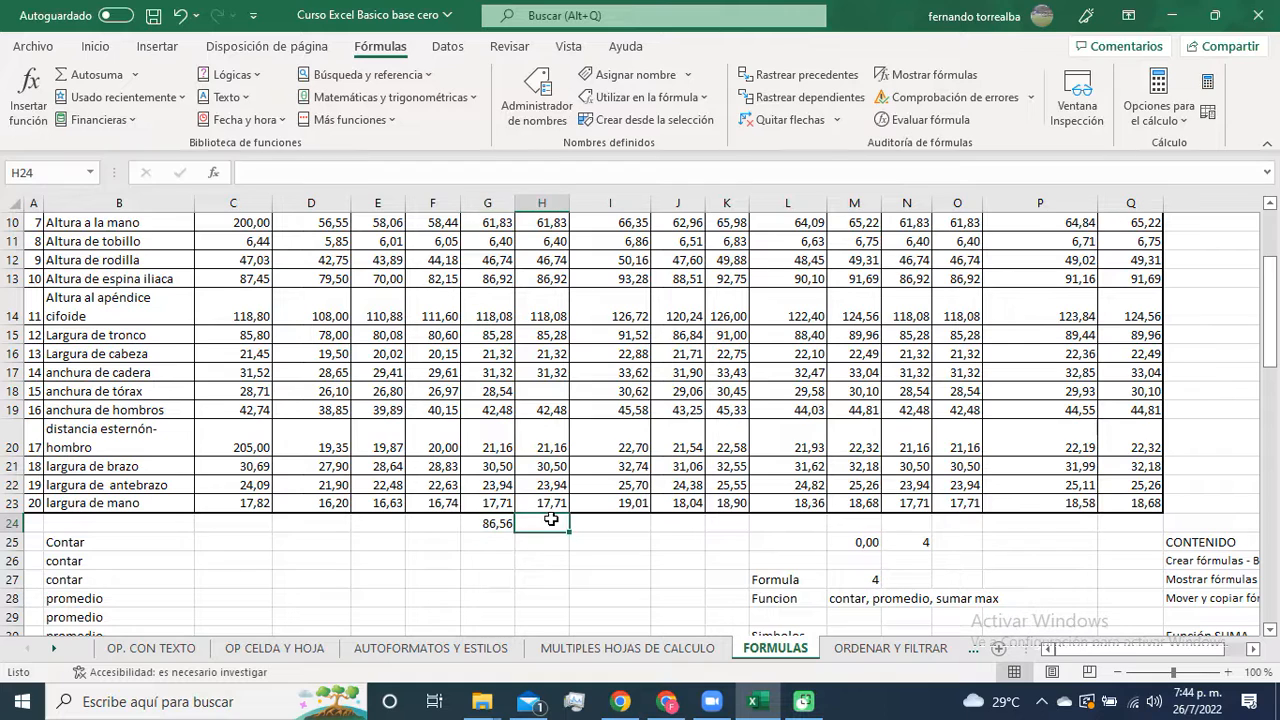
type("=")
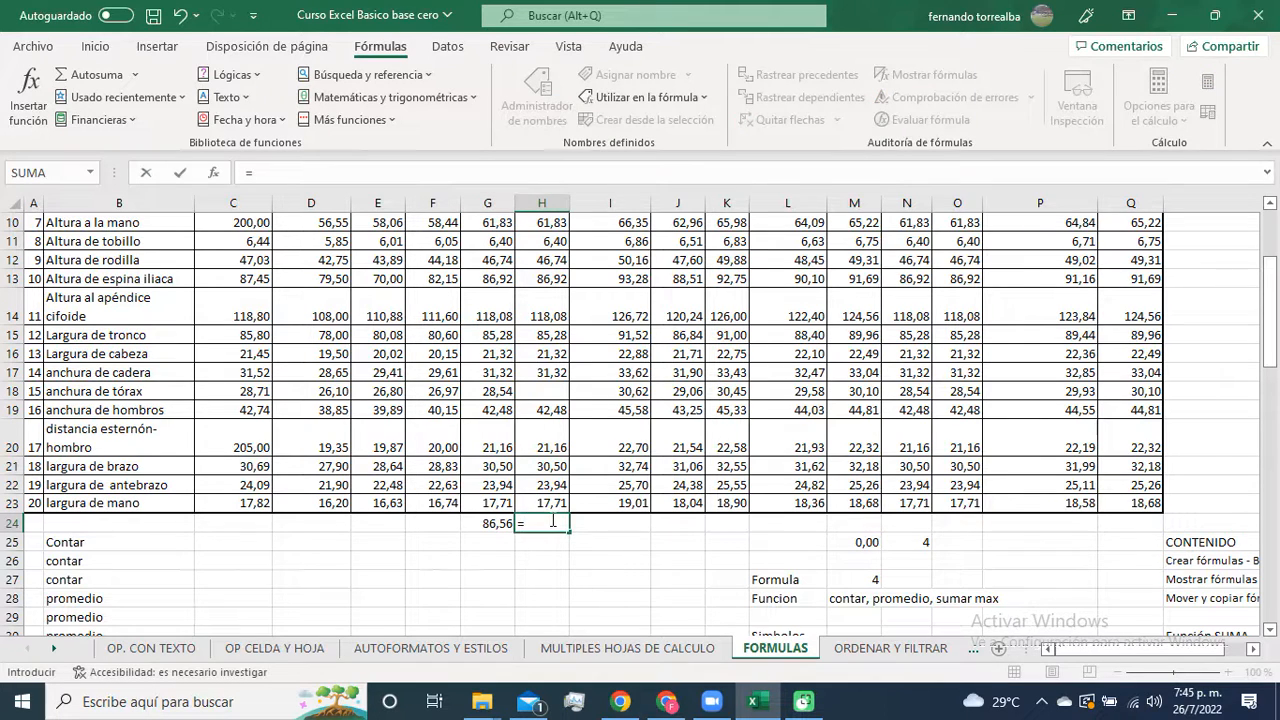
left_click(547, 430)
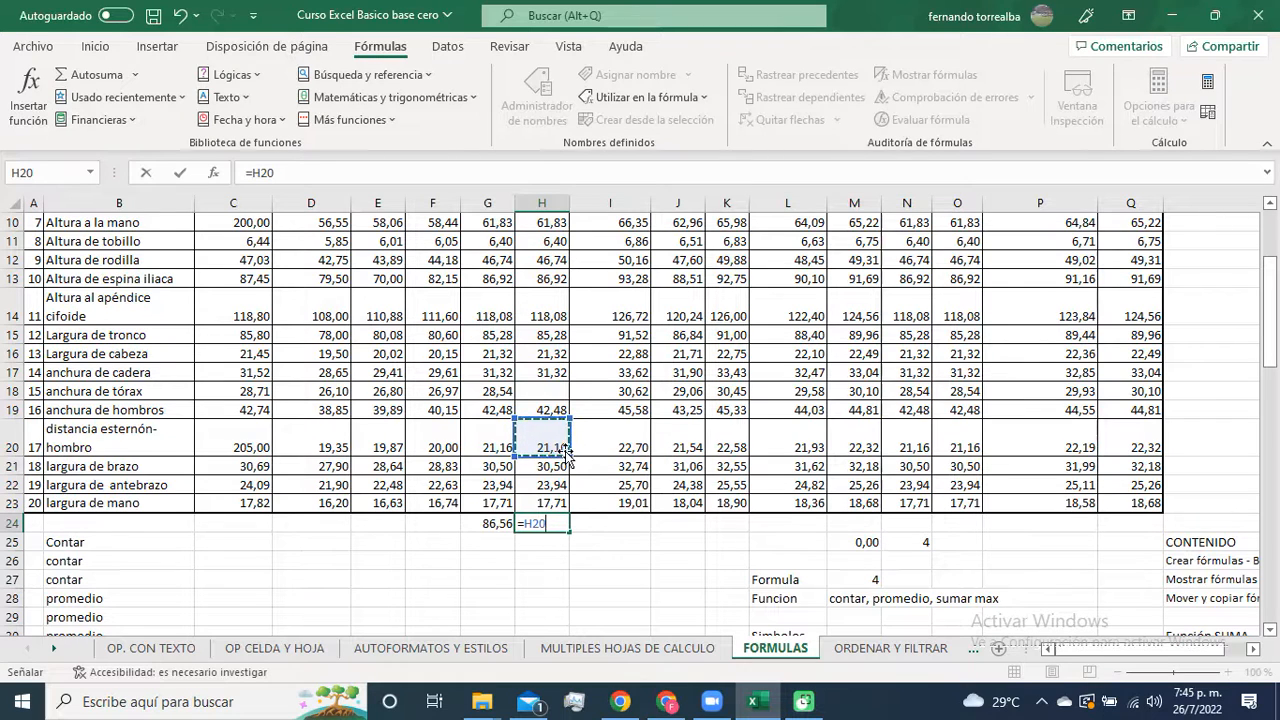
type("+")
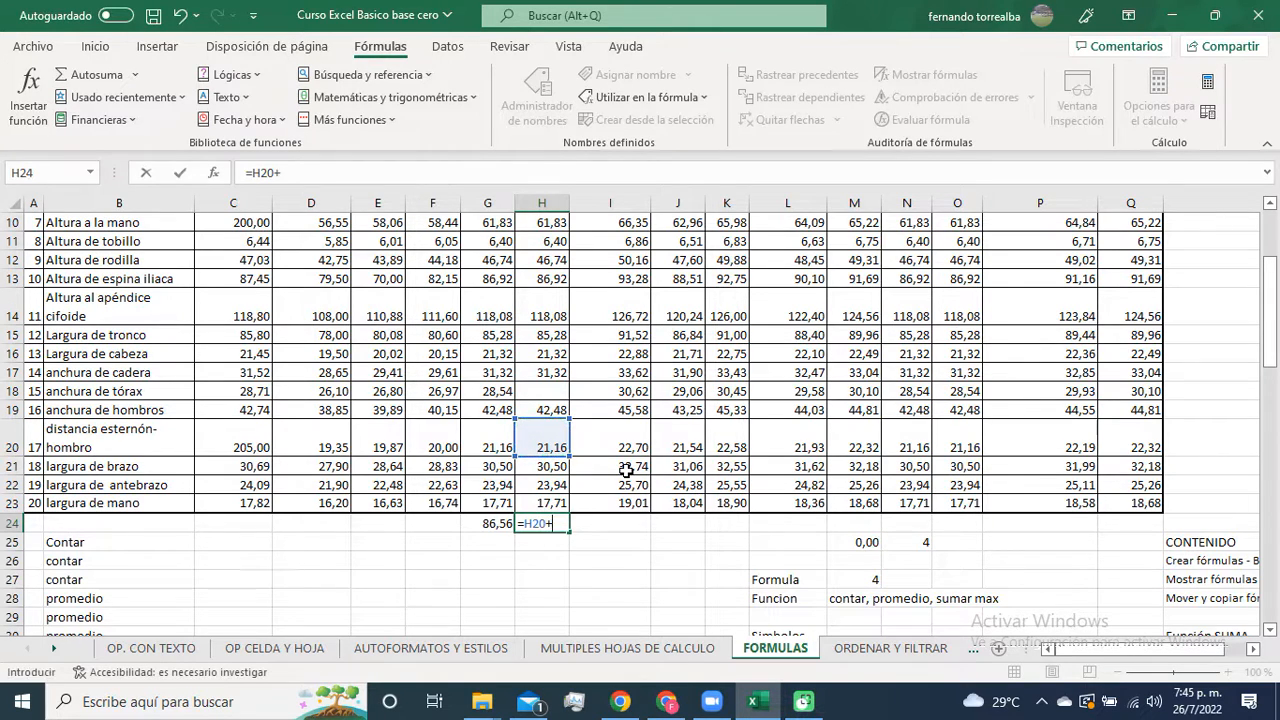
left_click(617, 441)
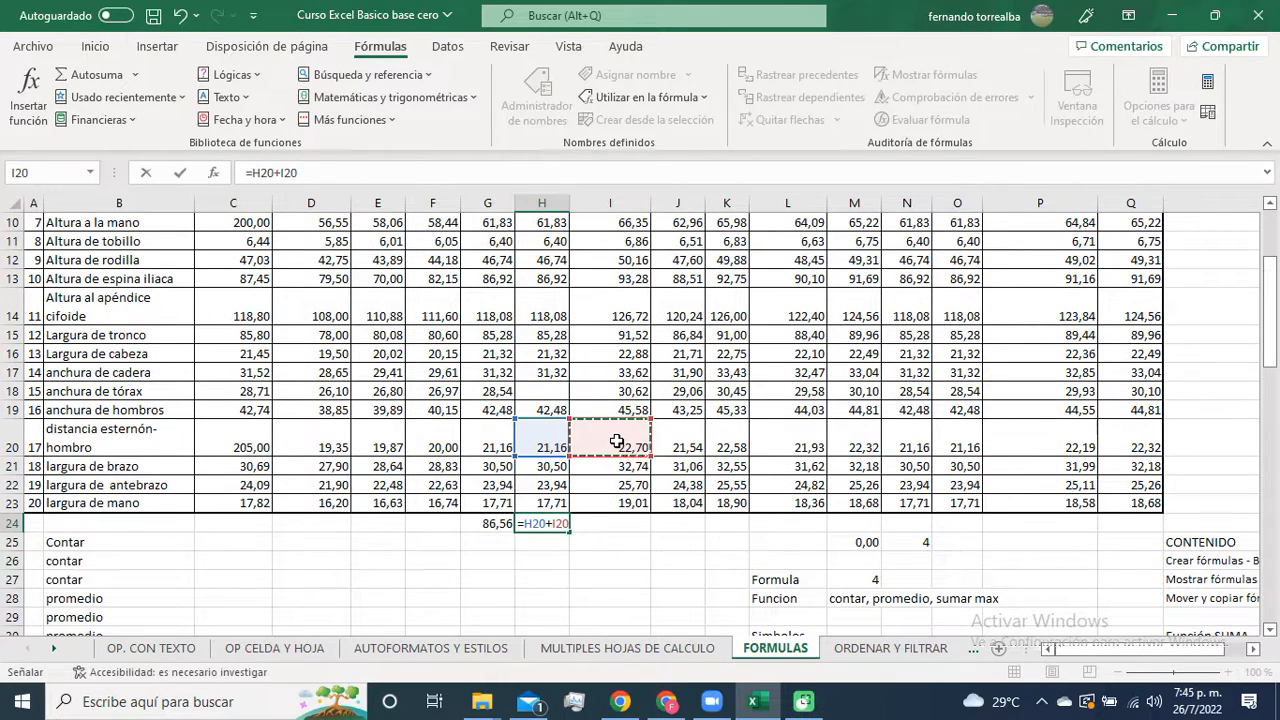
key("Escape")
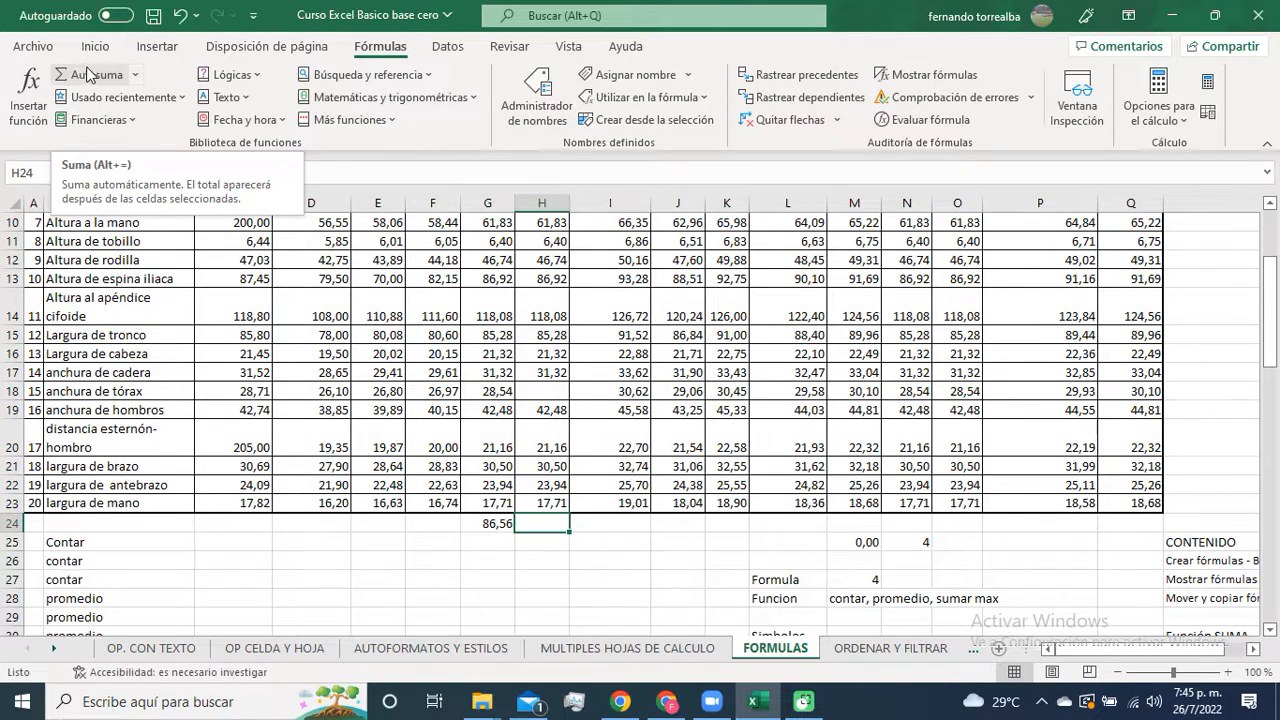
Step: Try an AutoSum of the distancia esternón-hombro values C20:Q20 in H24, check its formula and clear the cell
left_click(95, 48)
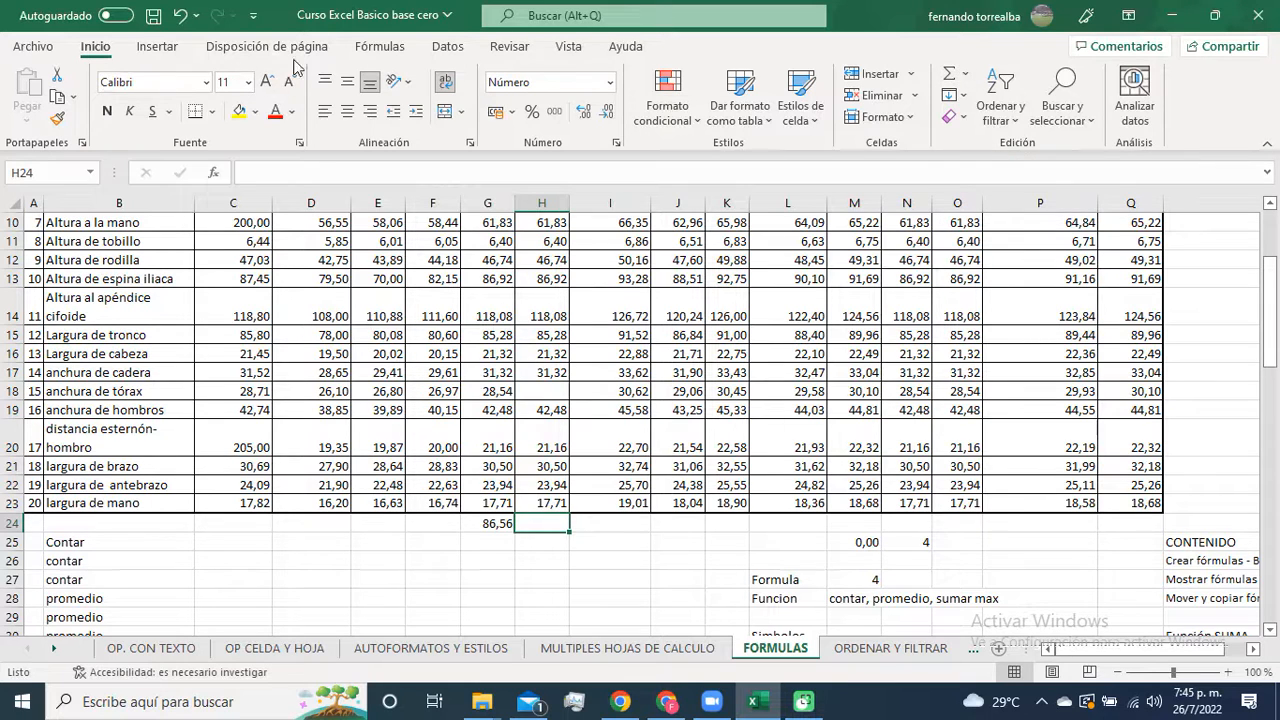
left_click(380, 47)
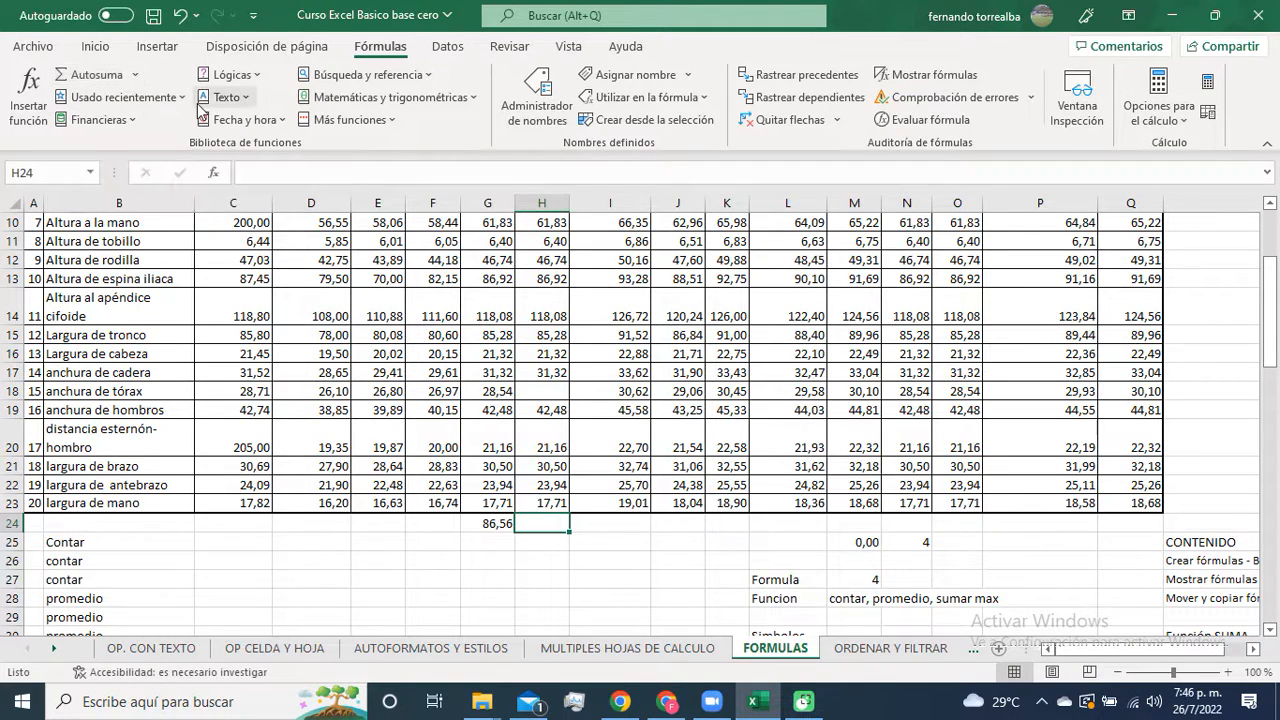
left_click(96, 75)
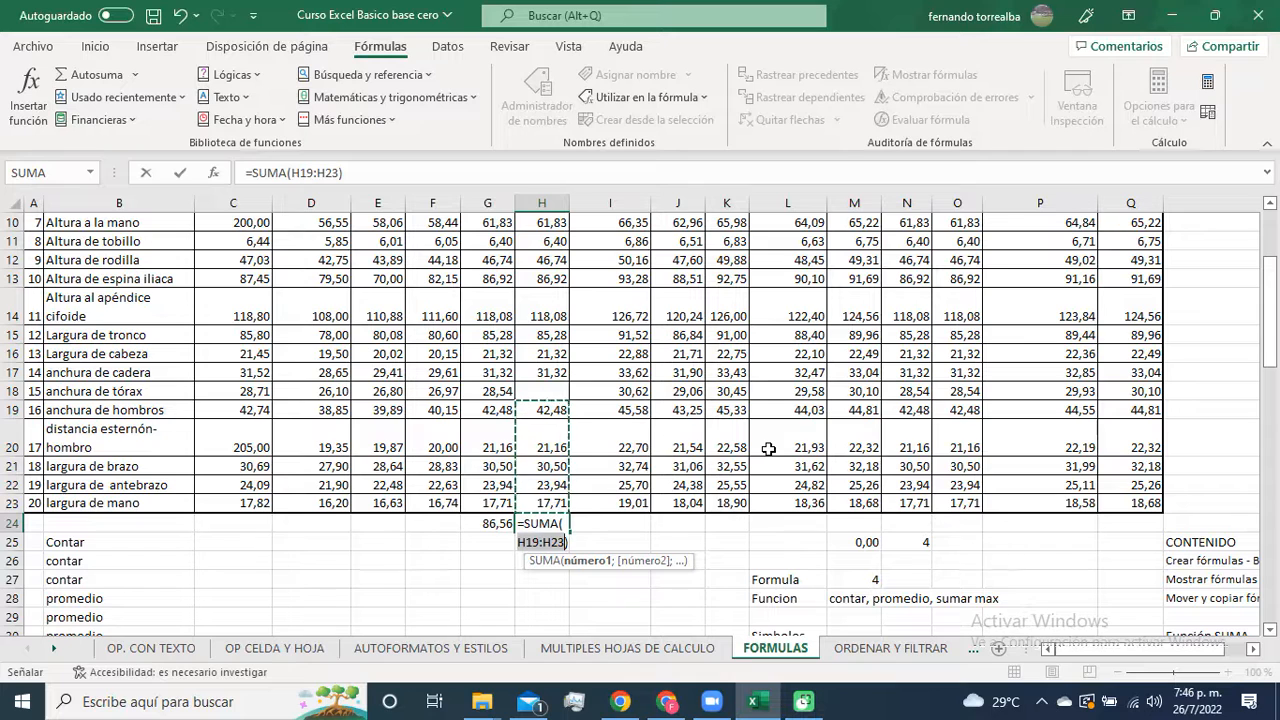
left_click(247, 433)
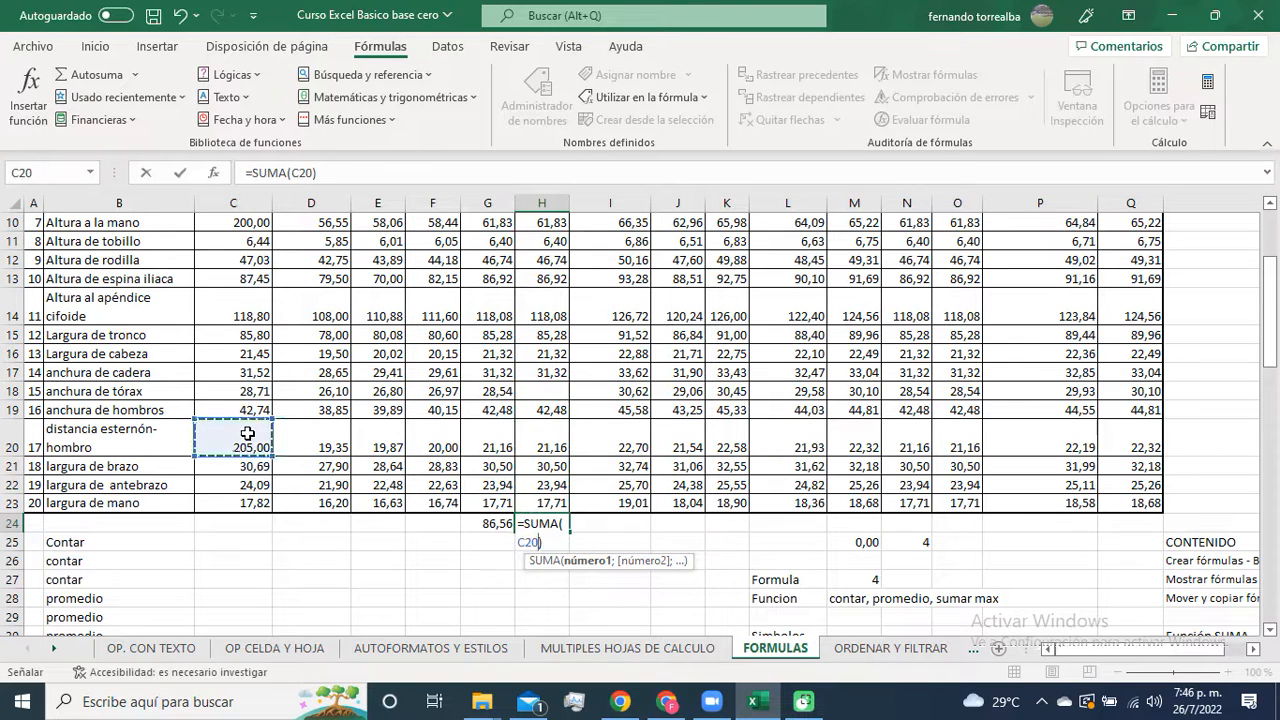
left_click_drag(247, 433, 1125, 447)
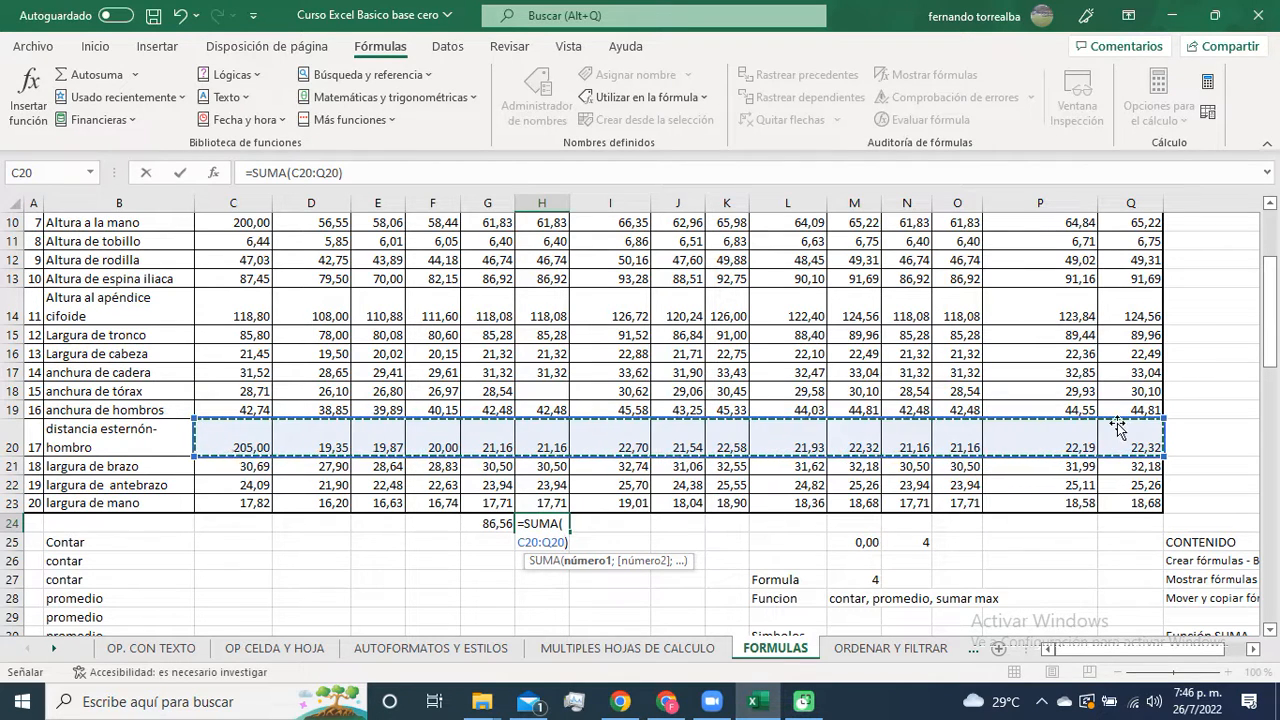
left_click_drag(257, 434, 1160, 432)
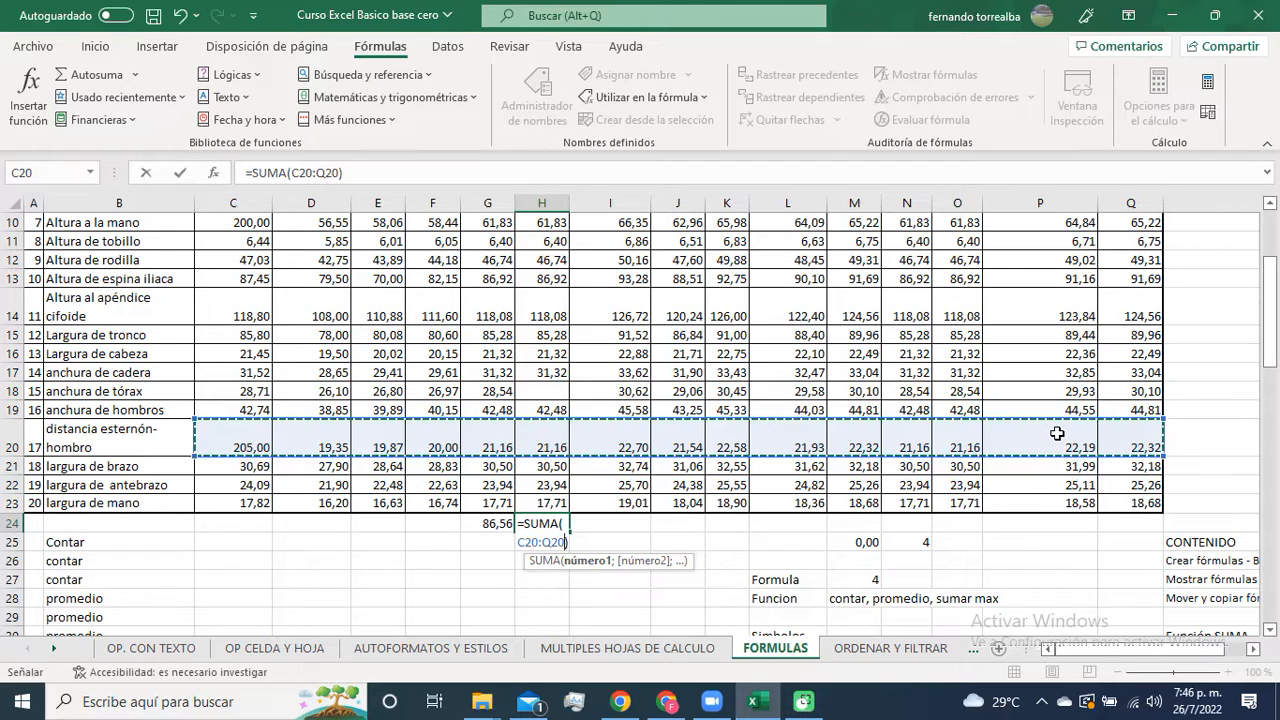
key("Return")
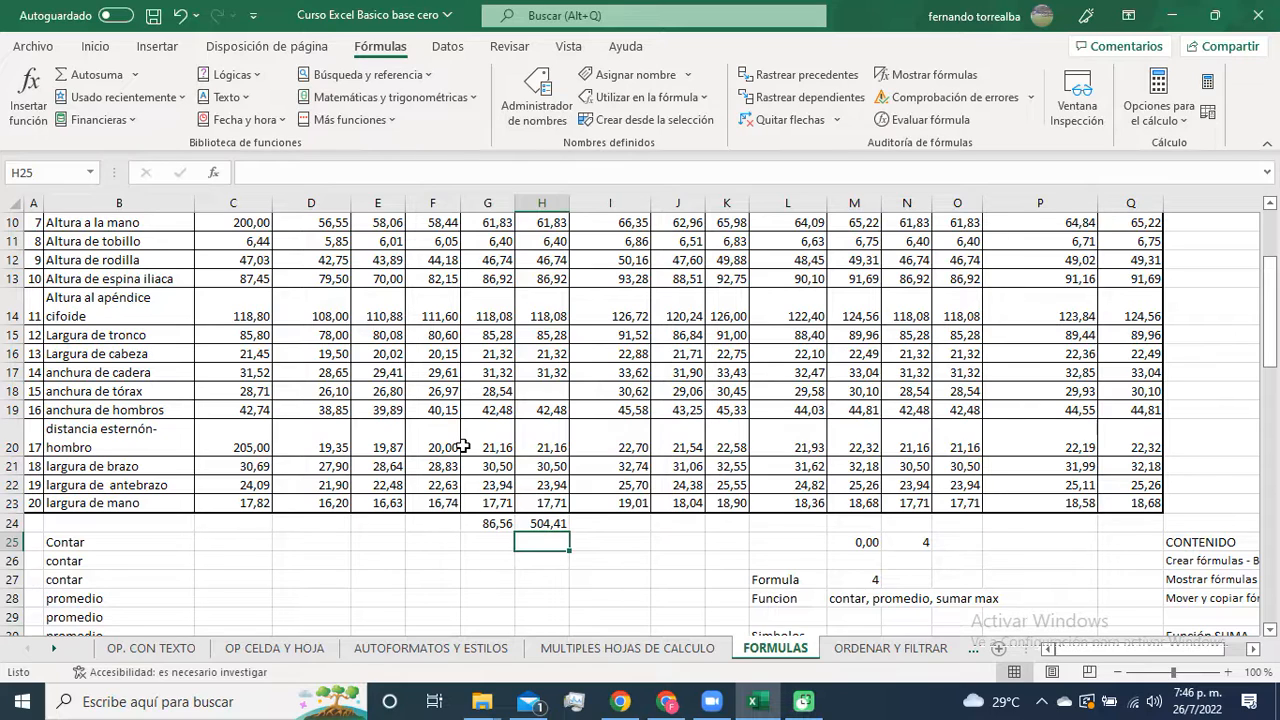
left_click(556, 523)
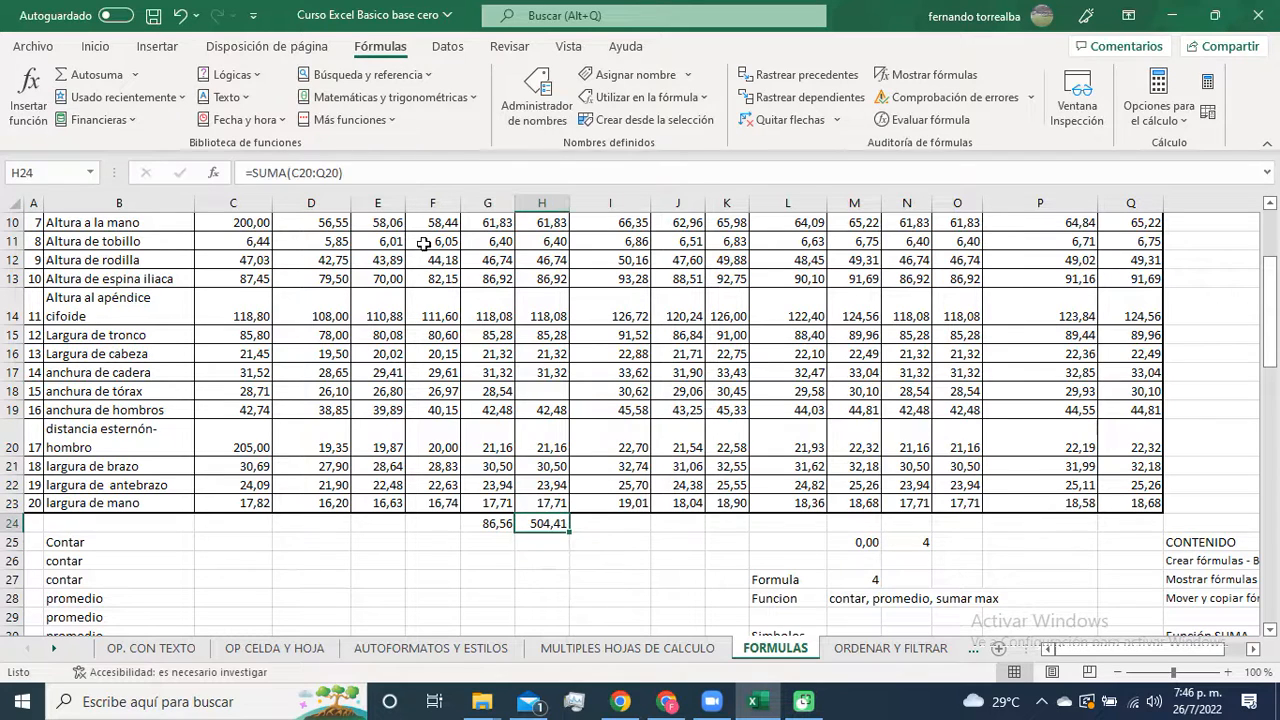
key("Delete")
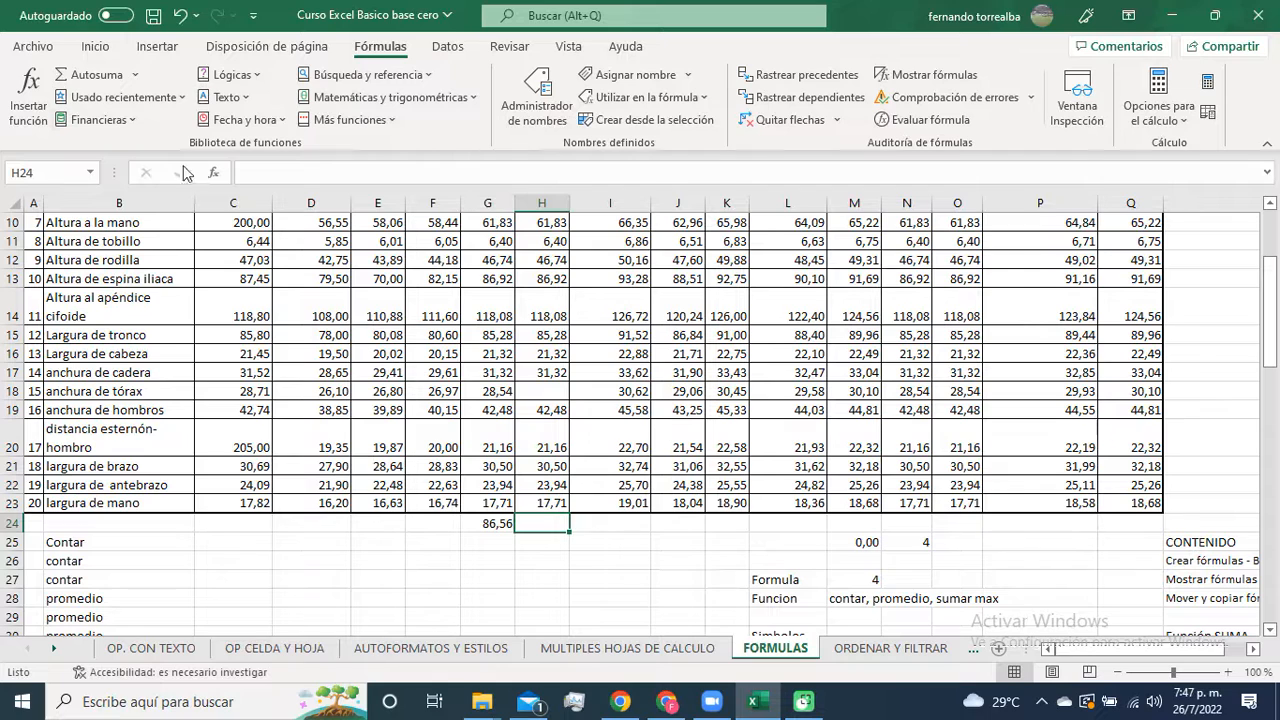
Step: Enter =SUMA(C20:Q20) in H24 with AutoSum to total the distancia esternón-hombro row
left_click(78, 86)
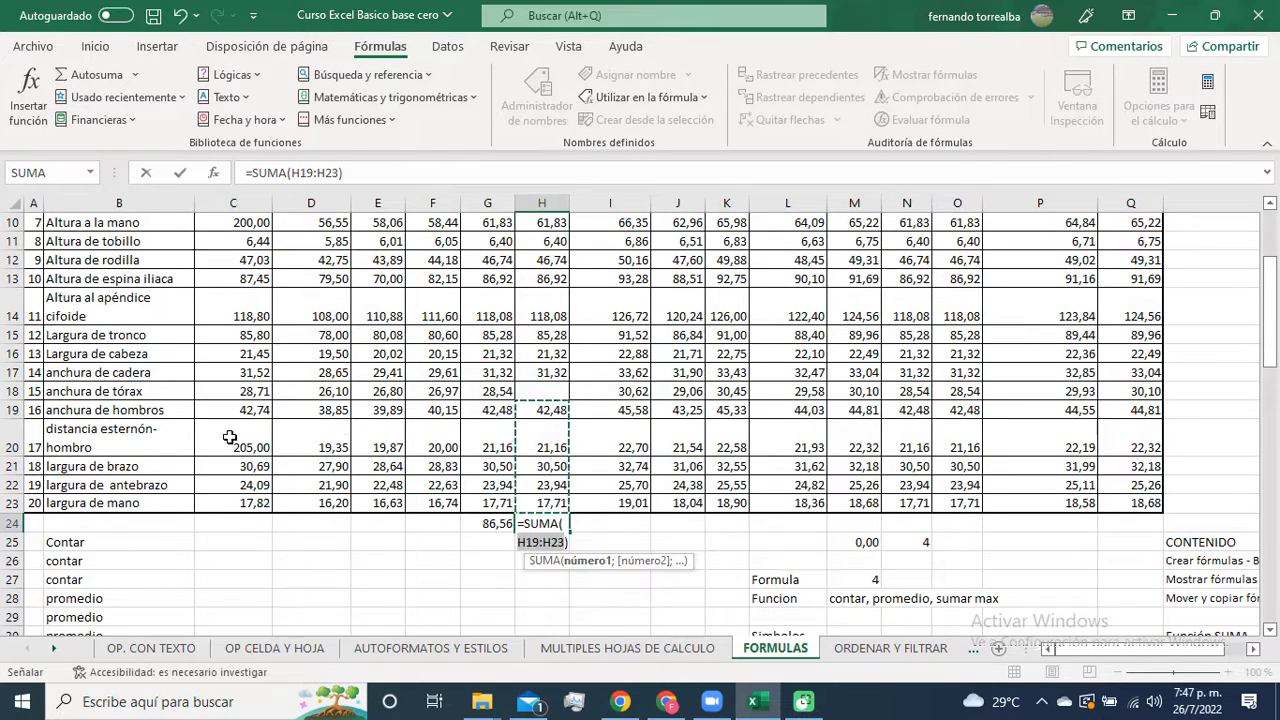
left_click_drag(230, 437, 1132, 450)
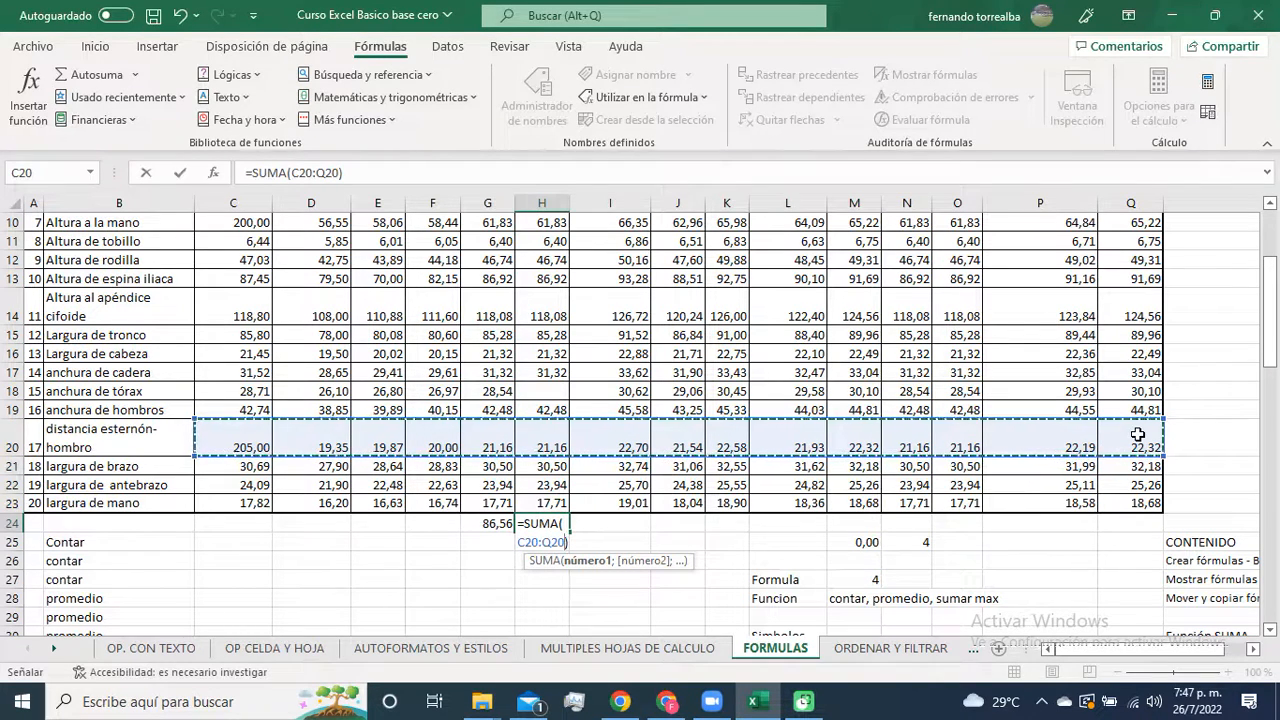
key("Return")
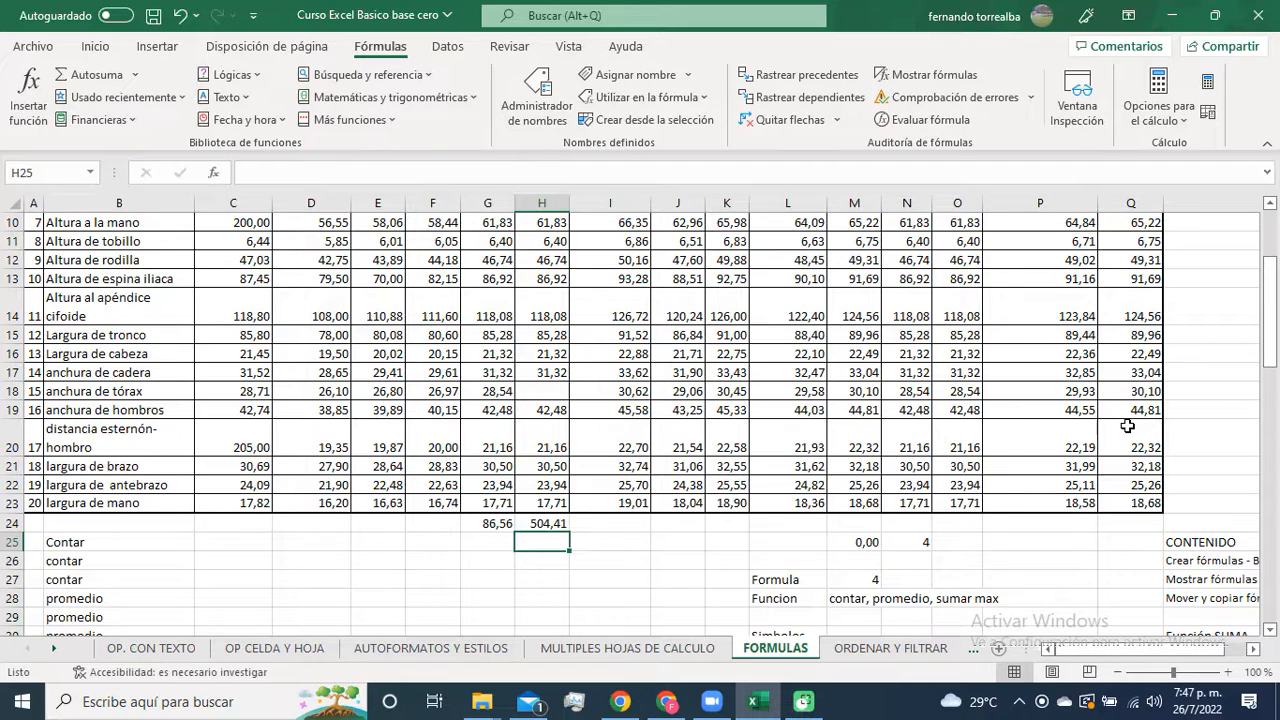
Step: Add the : symbol to the symbols list in L40 and replace the note beside it in M40 with a description starting "Ra"
scroll(1015, 429, "down", 2)
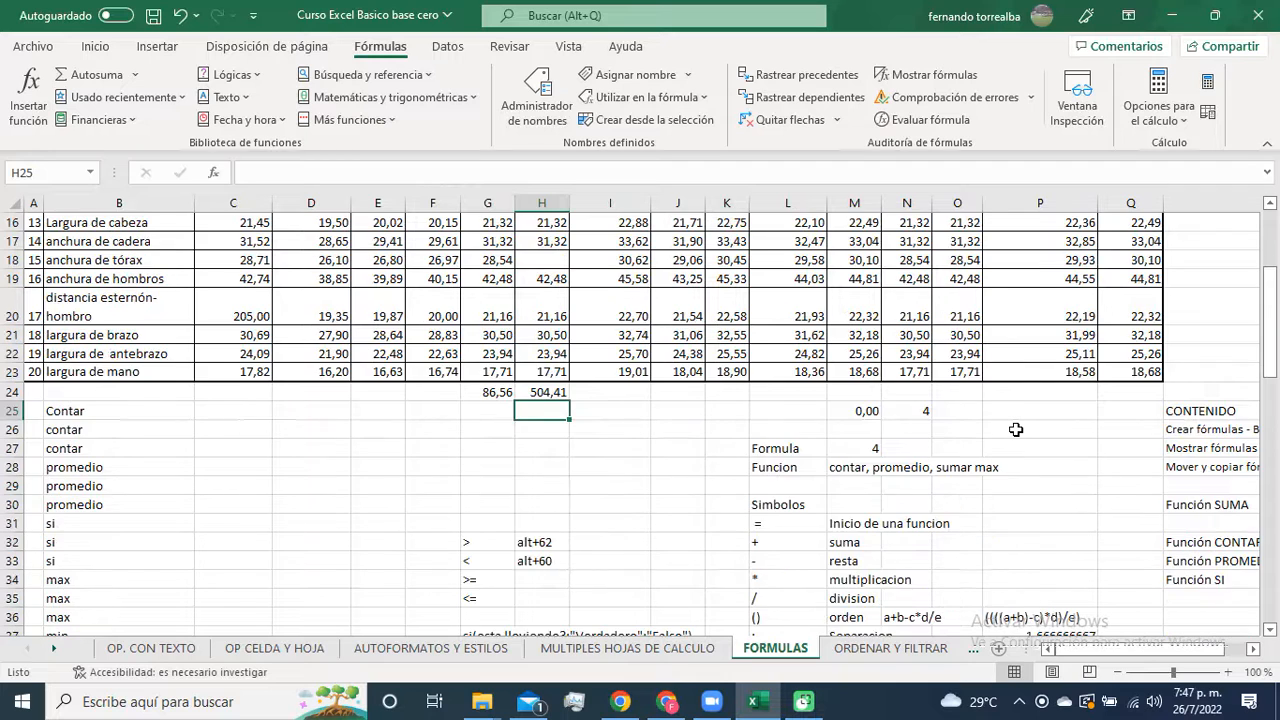
scroll(1015, 429, "down", 4)
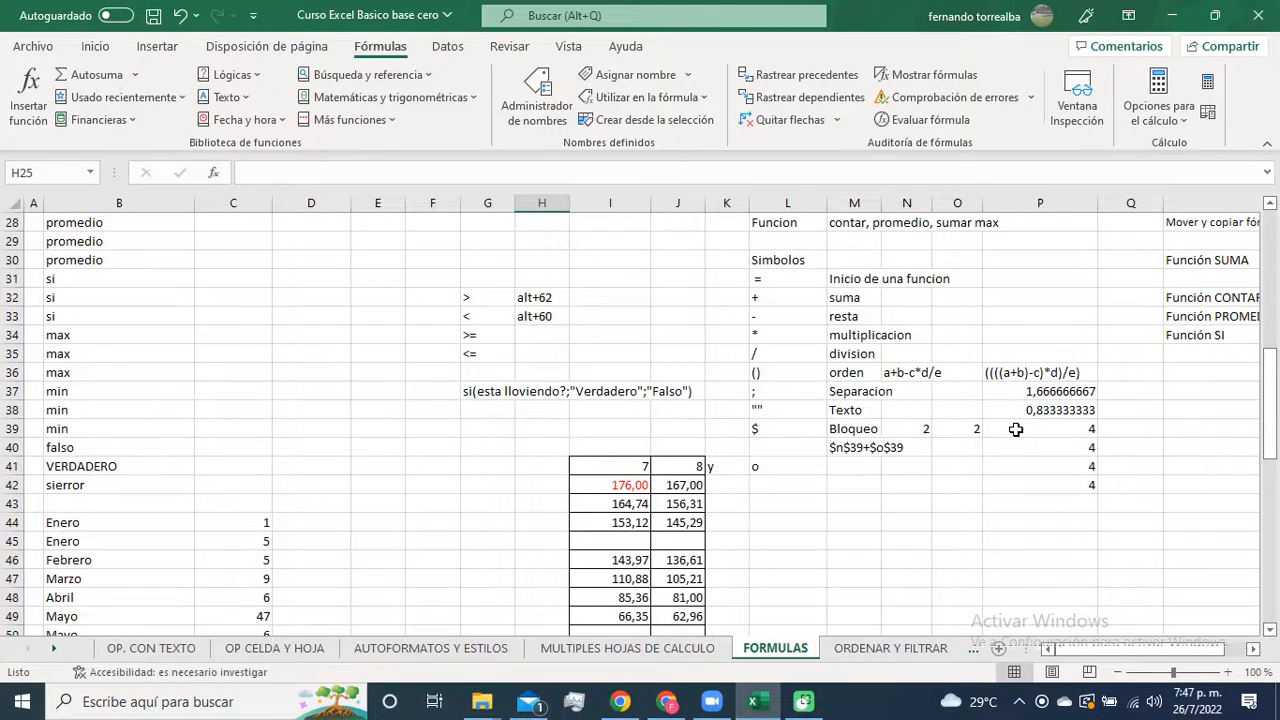
left_click(780, 452)
type(":")
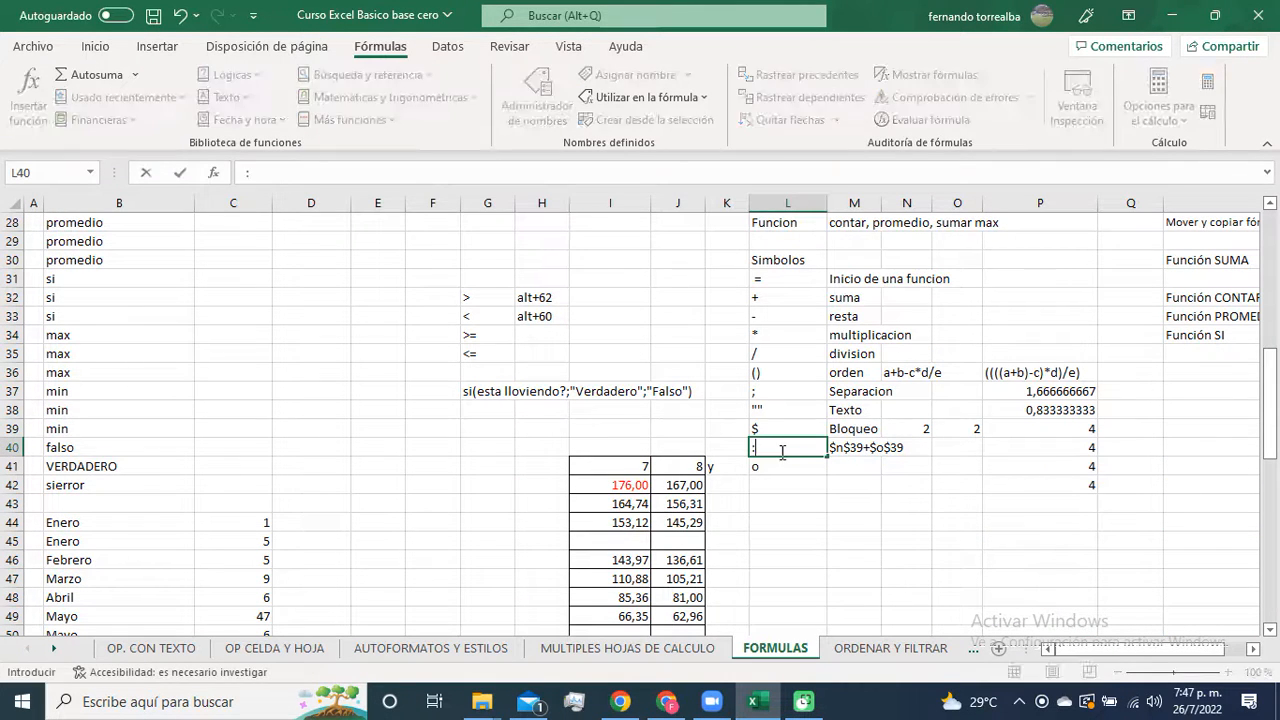
left_click(845, 447)
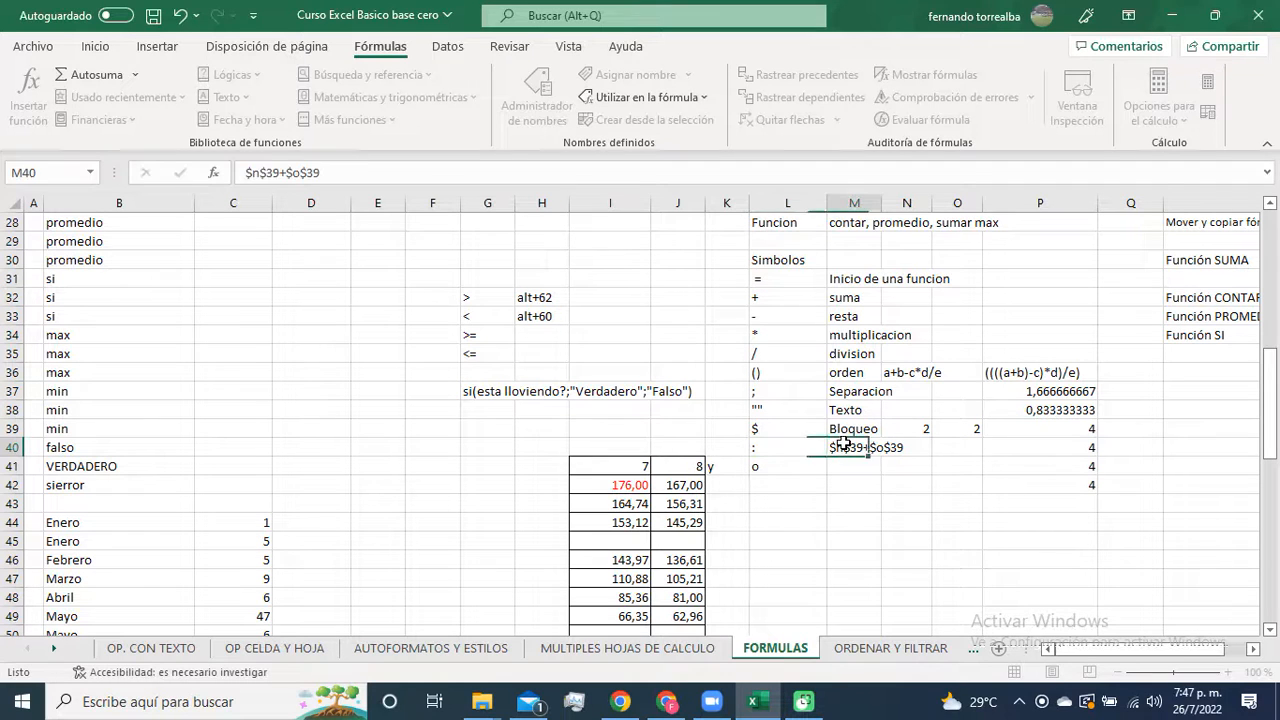
key("Delete")
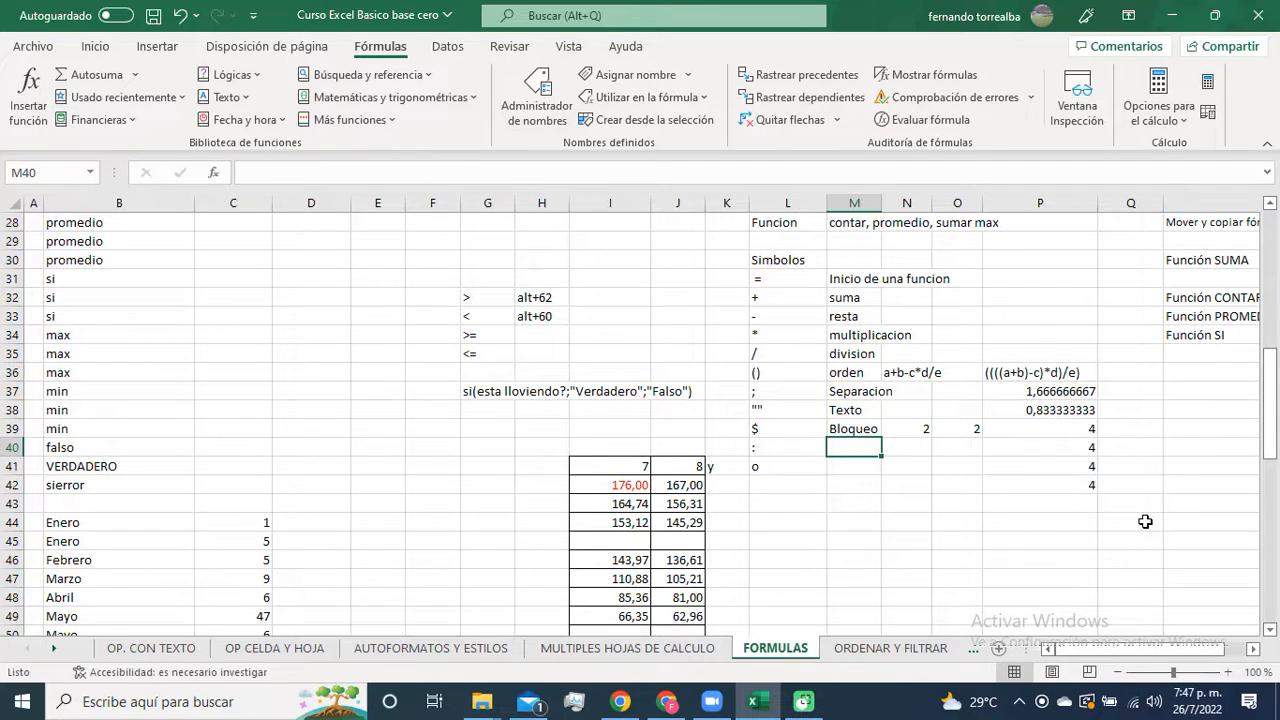
type("Ra")
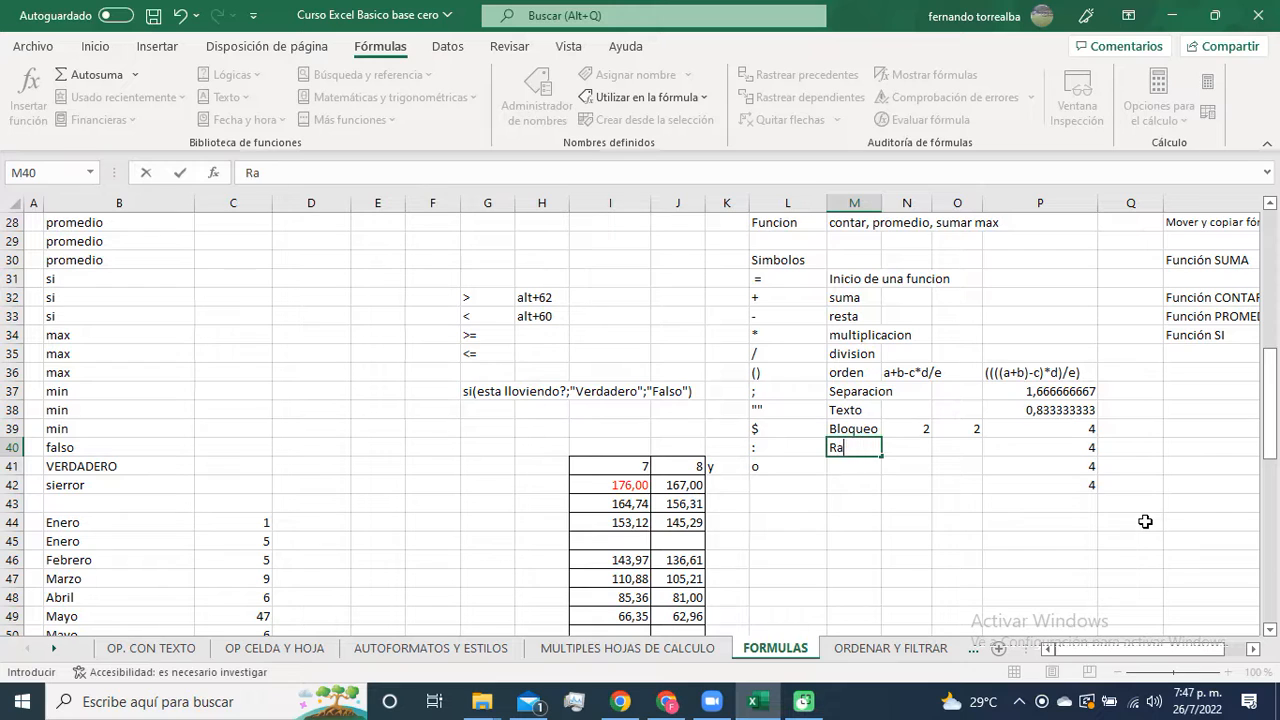
Step: Complete the colon symbol's description in M40 as "Rango de datos"
type("ngo de datos")
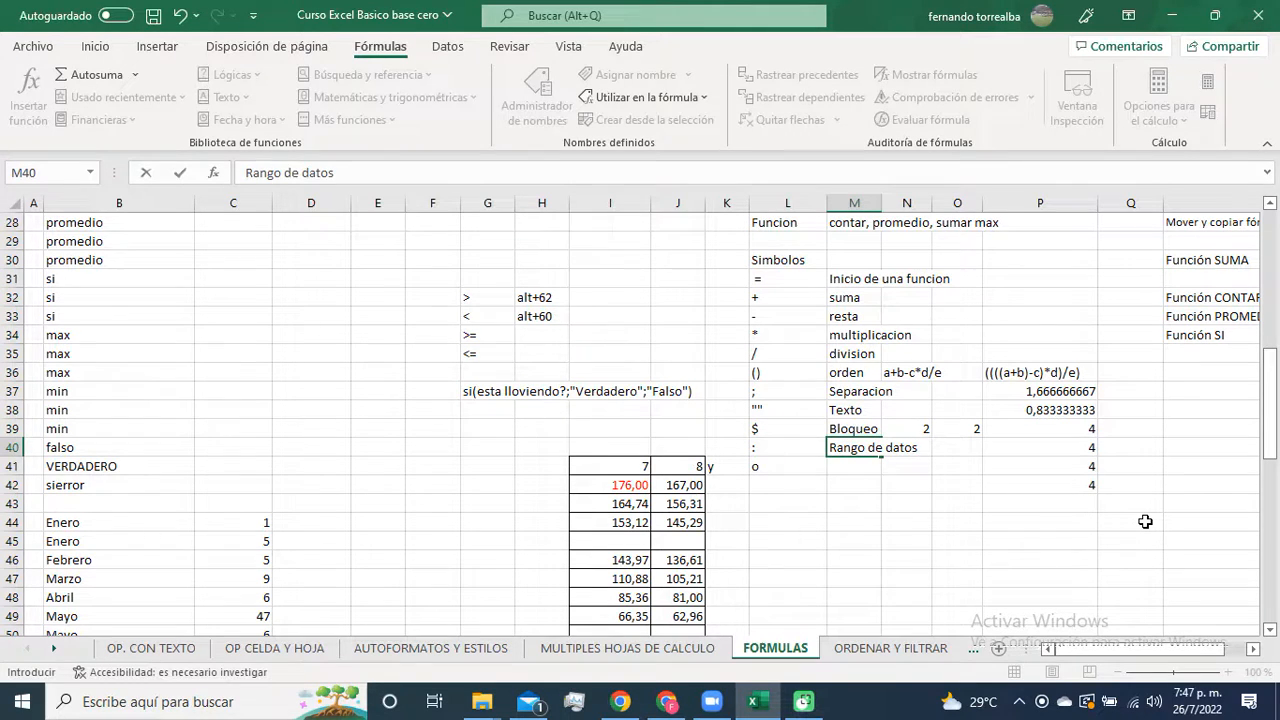
key("Return")
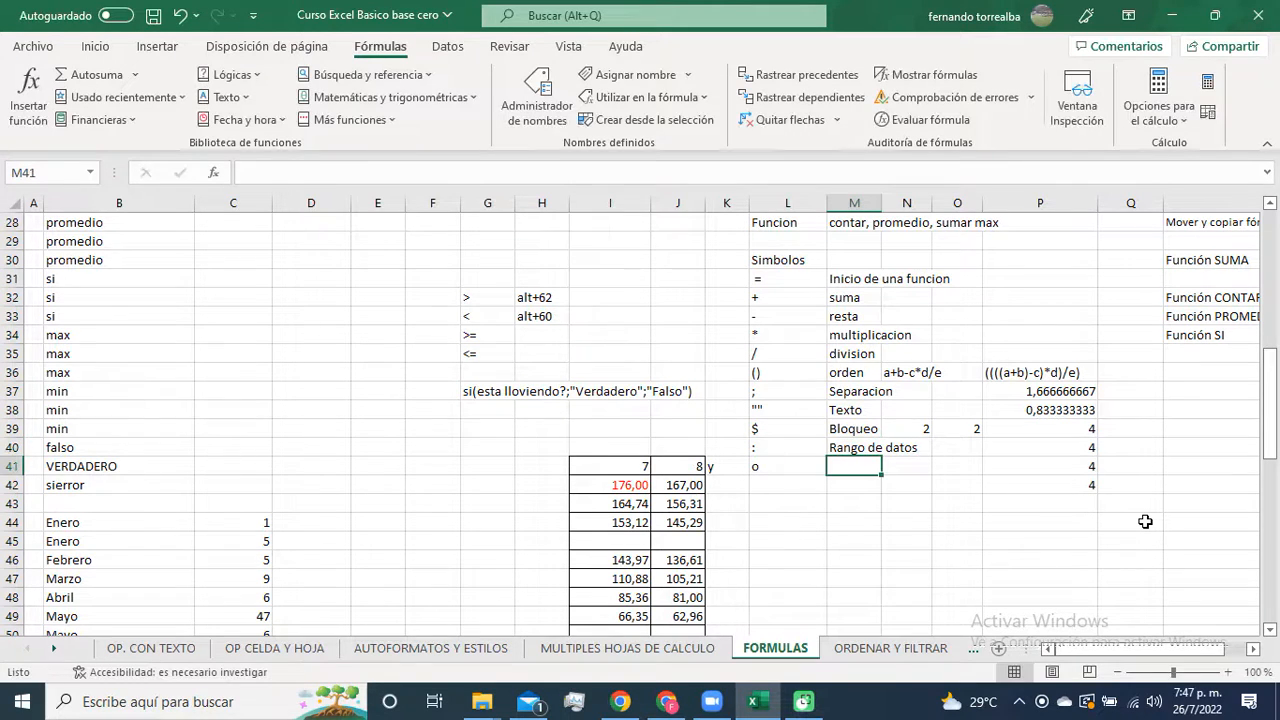
Step: Inspect the formula in H24 and select the workers' measurement data range C4:Q23
scroll(927, 479, "up", 4)
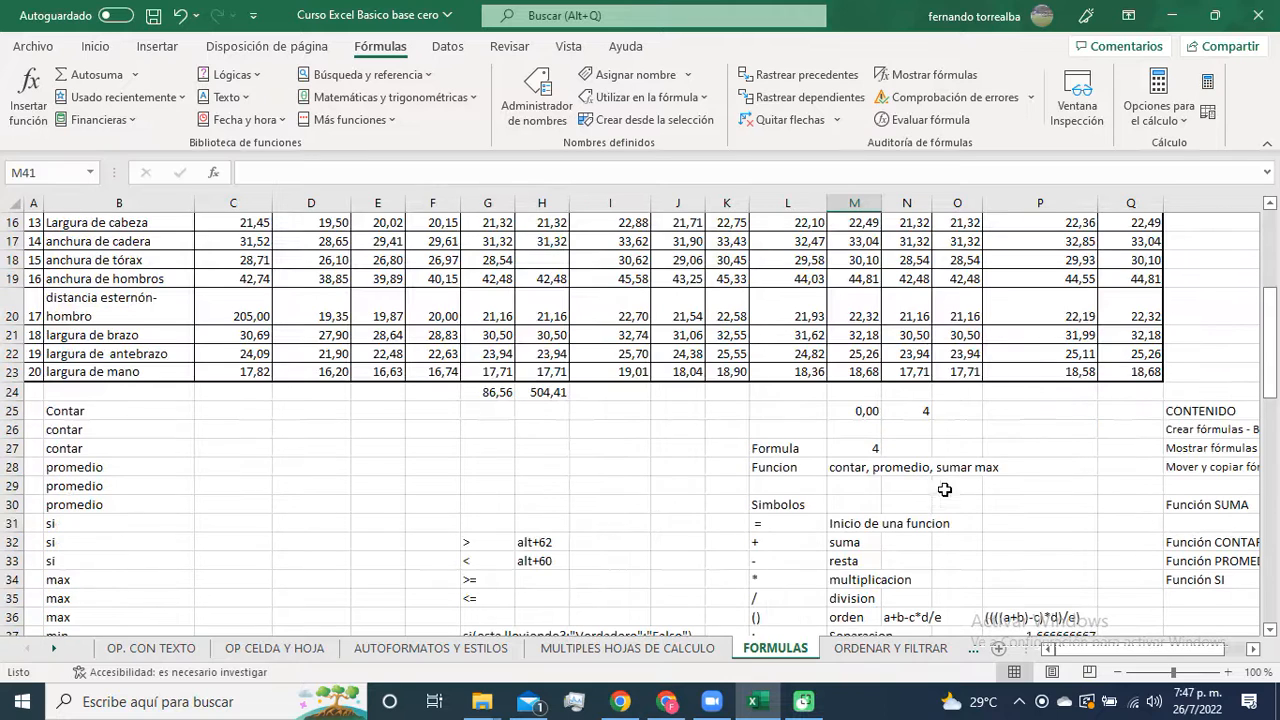
left_click(549, 392)
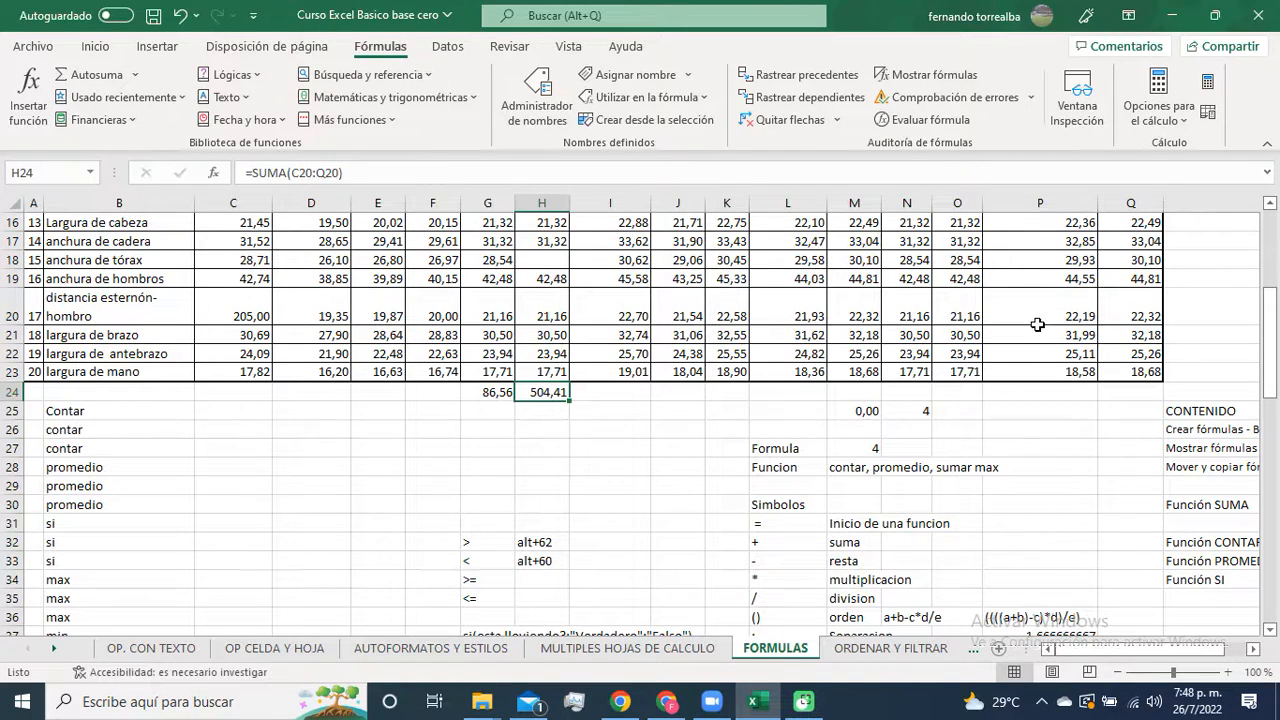
scroll(583, 411, "up", 5)
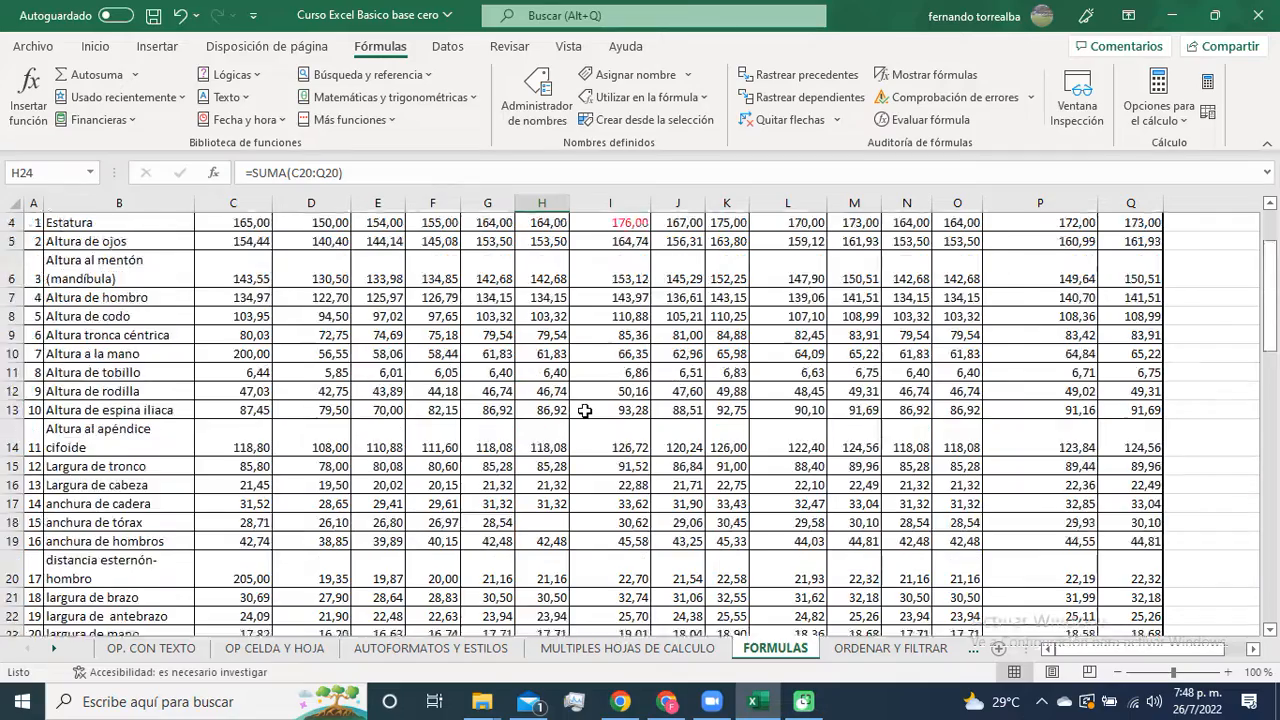
scroll(583, 411, "down", 2)
scroll(414, 364, "up", 1)
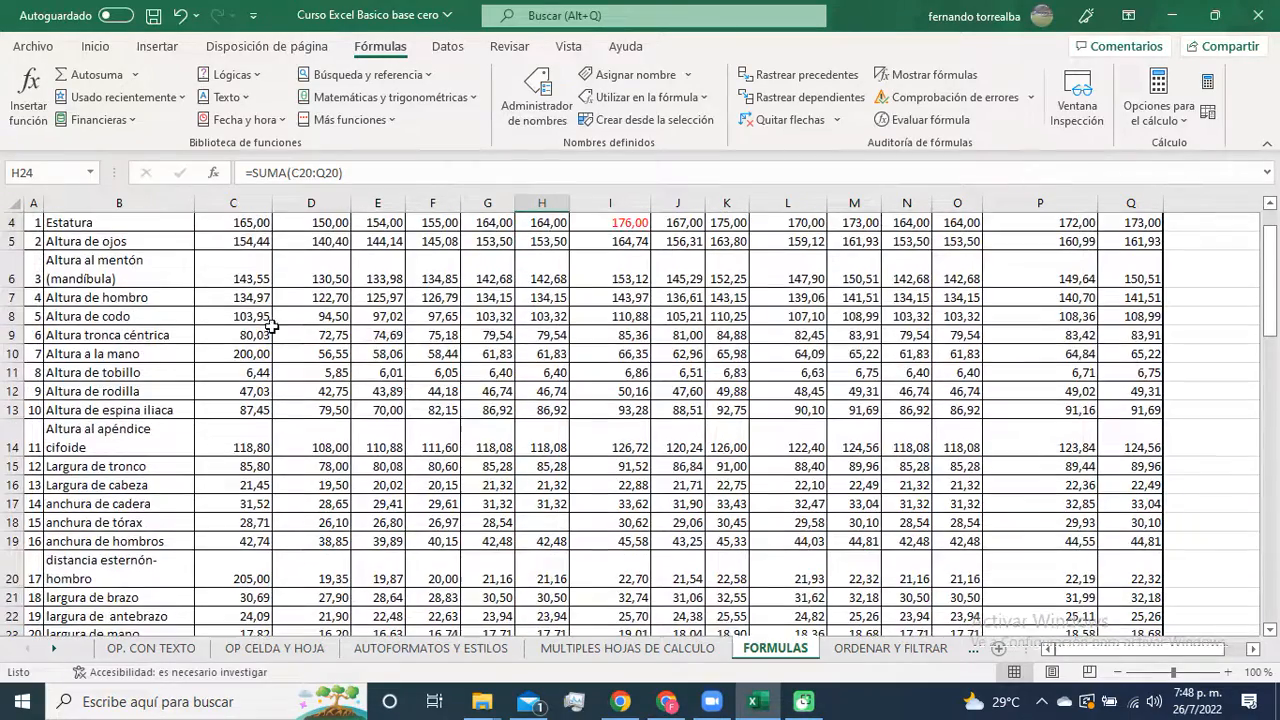
scroll(239, 314, "up", 1)
mouse_move(239, 314)
left_mouse_down()
mouse_move(690, 590)
mouse_move(1018, 690)
mouse_move(1110, 212)
mouse_move(1140, 350)
left_mouse_up()
scroll(358, 291, "up", 5)
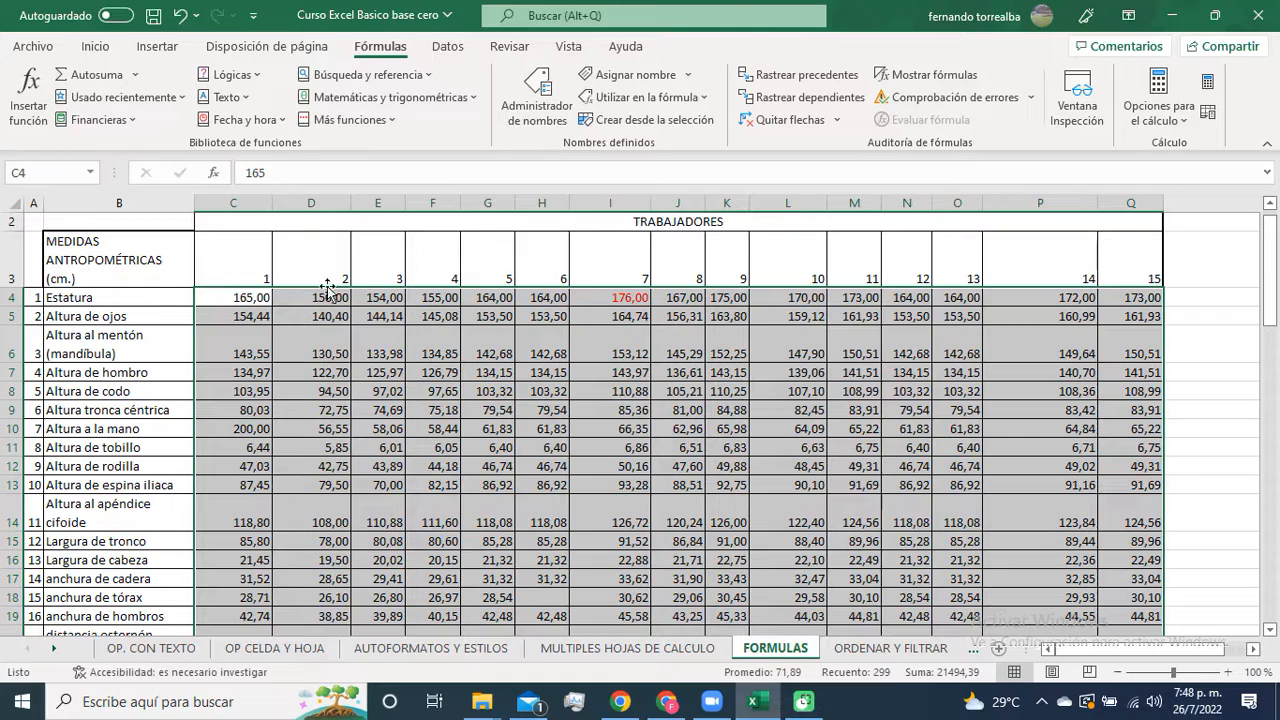
Step: Enter c4:q23 in O40 as the example beside "Rango de datos"
scroll(1020, 426, "down", 3)
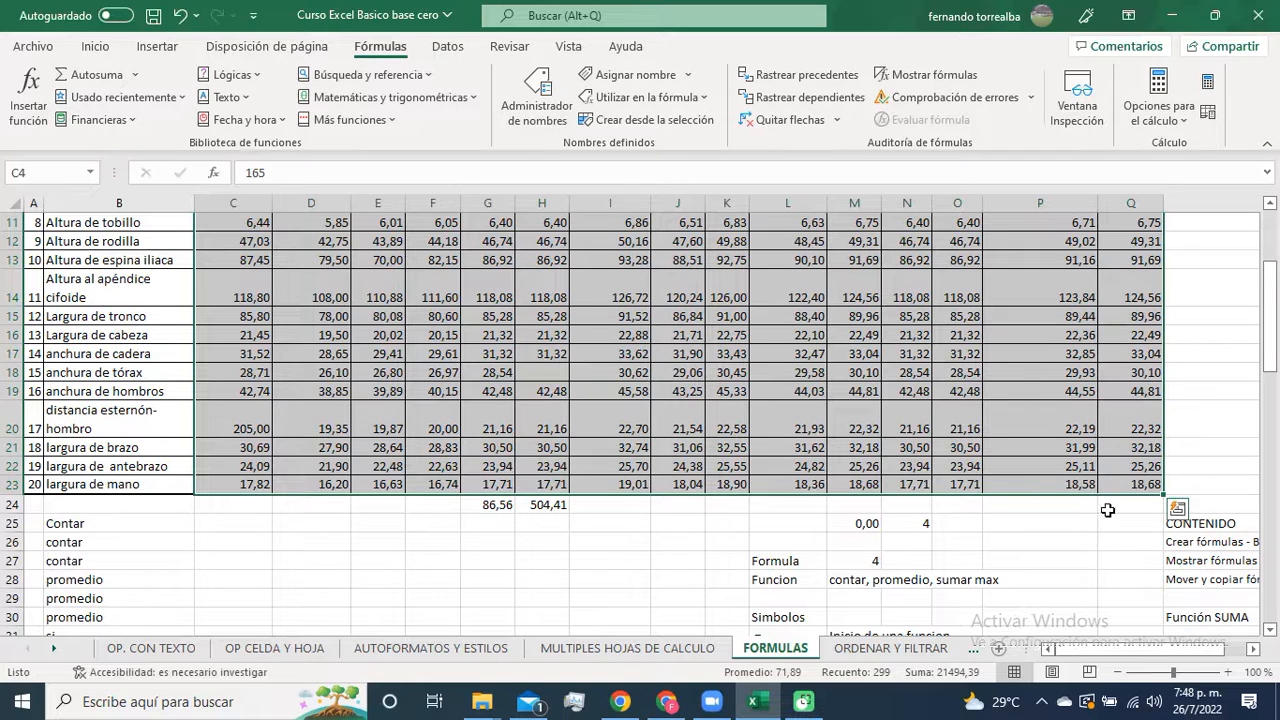
scroll(1153, 450, "down", 6)
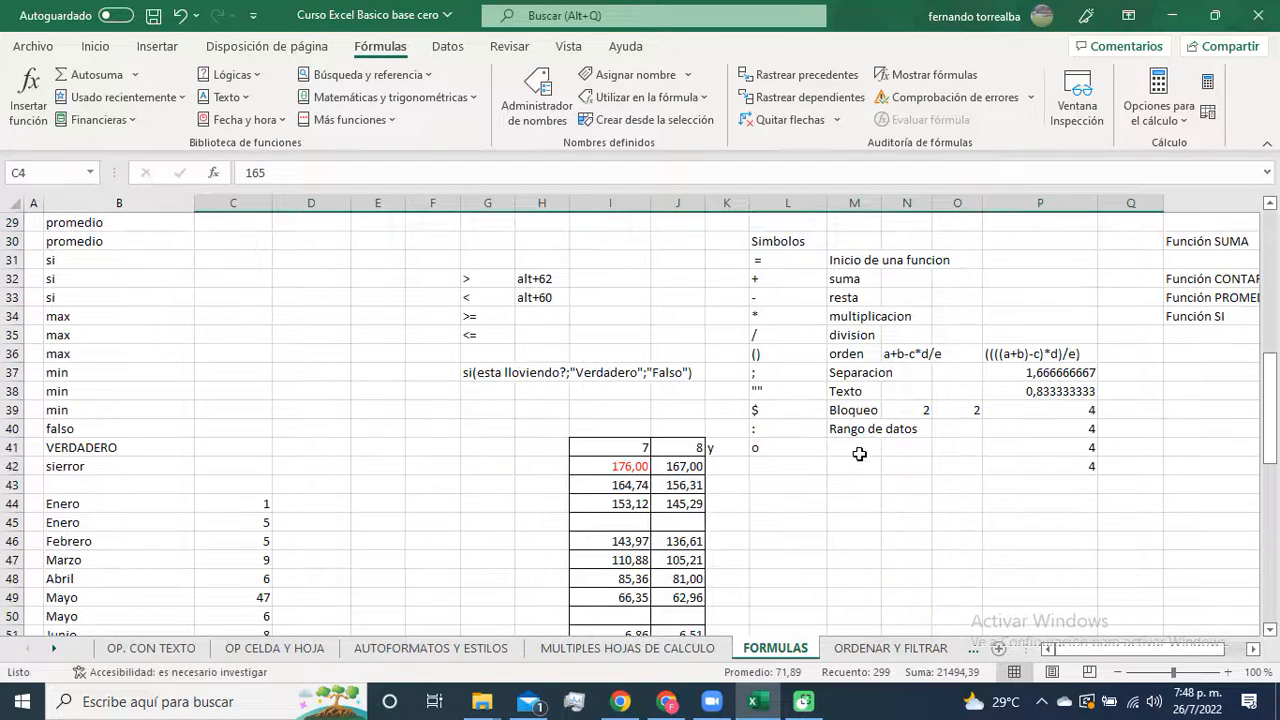
left_click(953, 429)
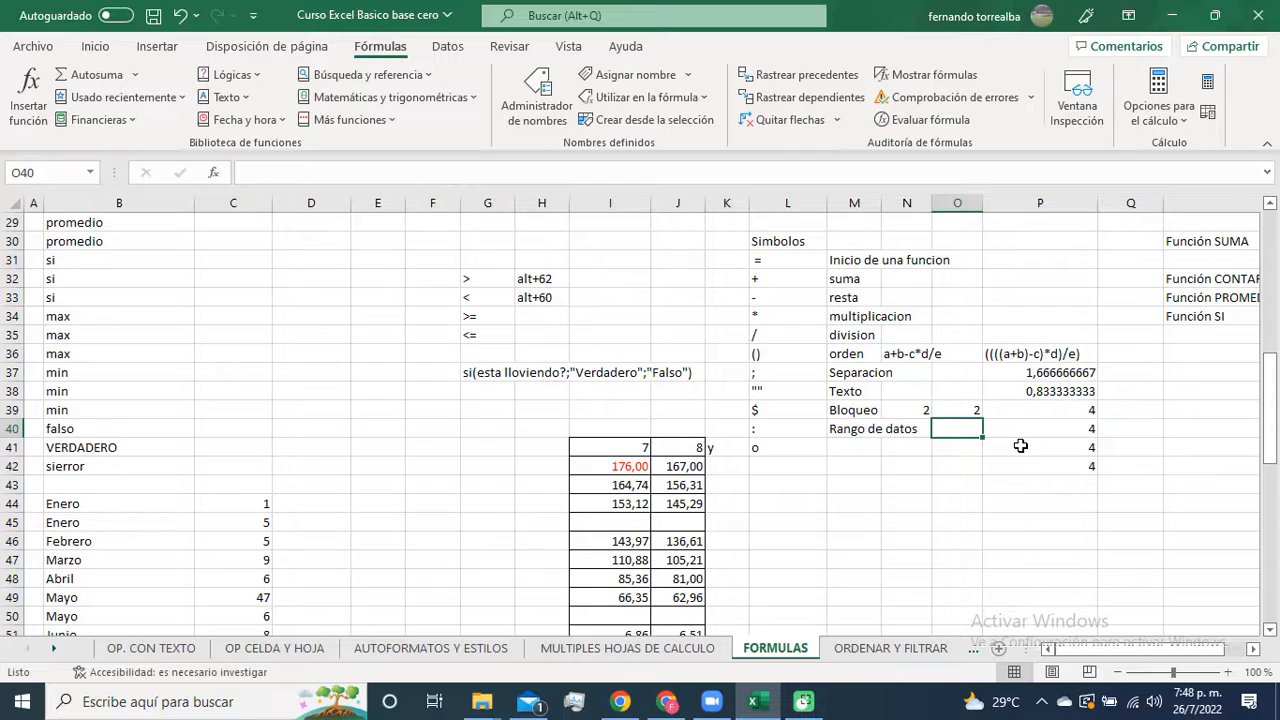
type("c4:q23")
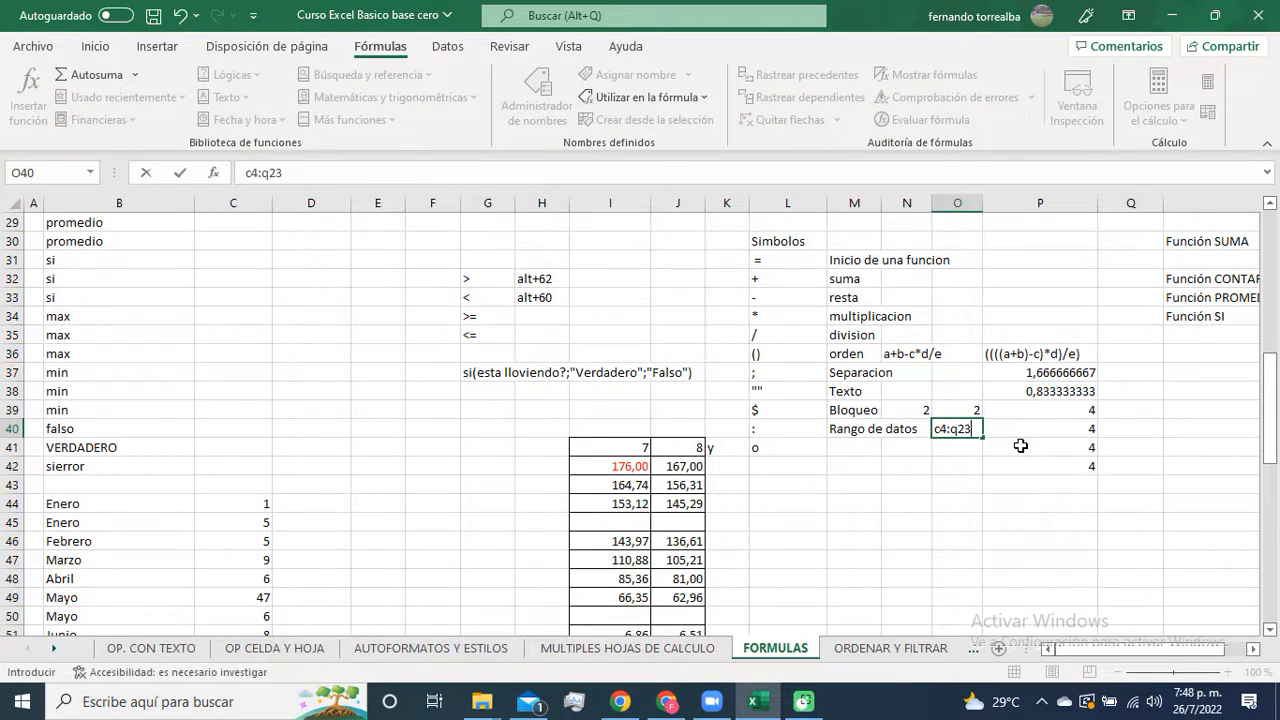
key("Return")
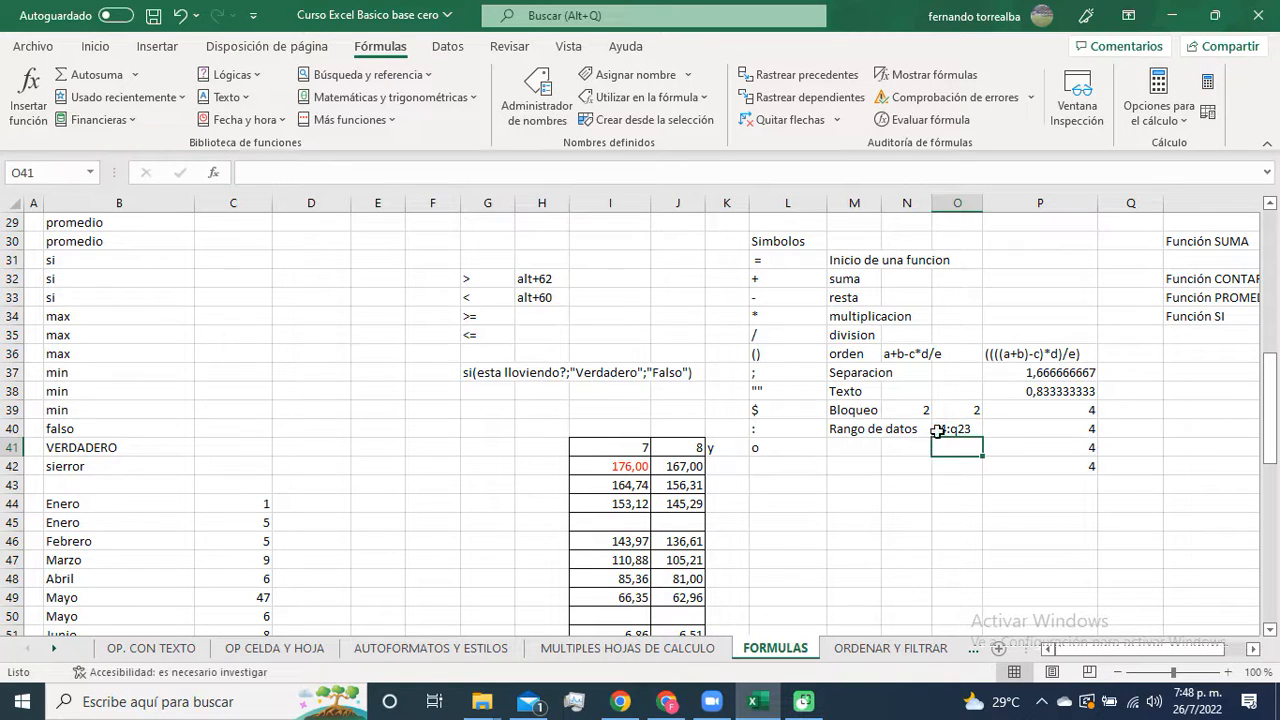
Step: Review the measurements table and check the formulas in G24 and H24 below it
scroll(690, 382, "up", 4)
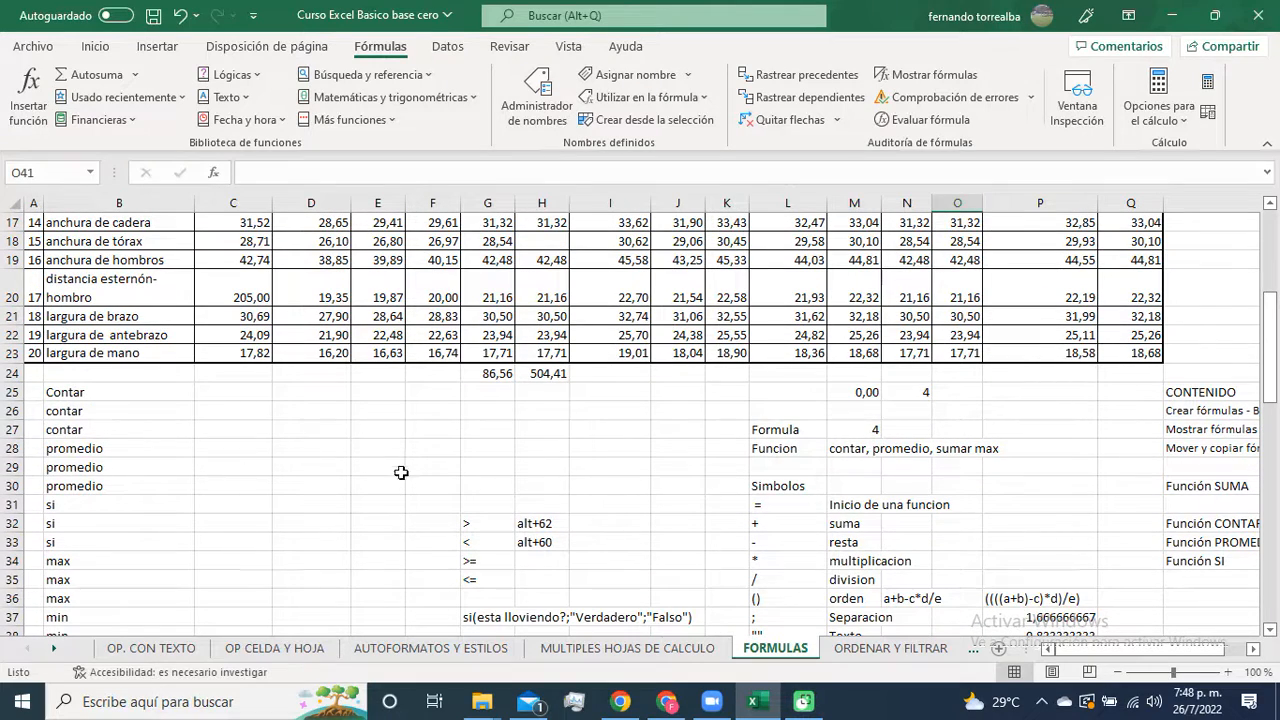
scroll(493, 500, "up", 5)
scroll(493, 500, "down", 4)
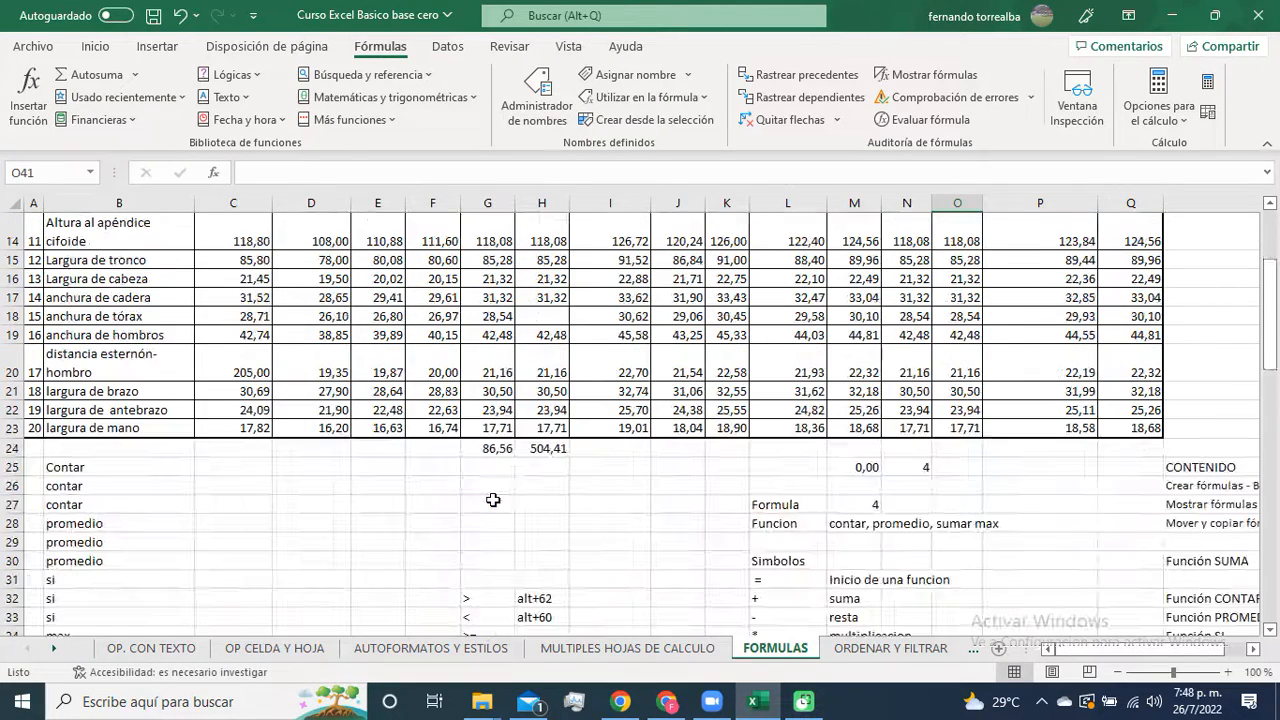
scroll(561, 516, "down", 3)
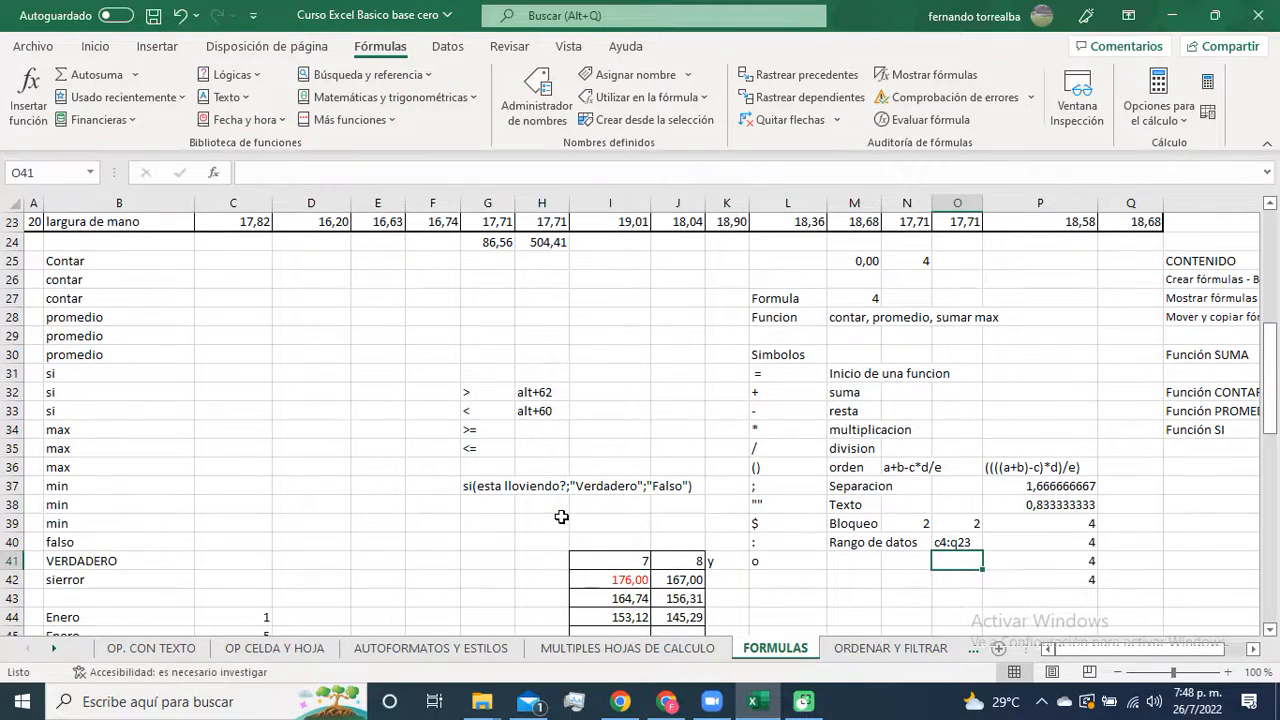
scroll(561, 516, "up", 2)
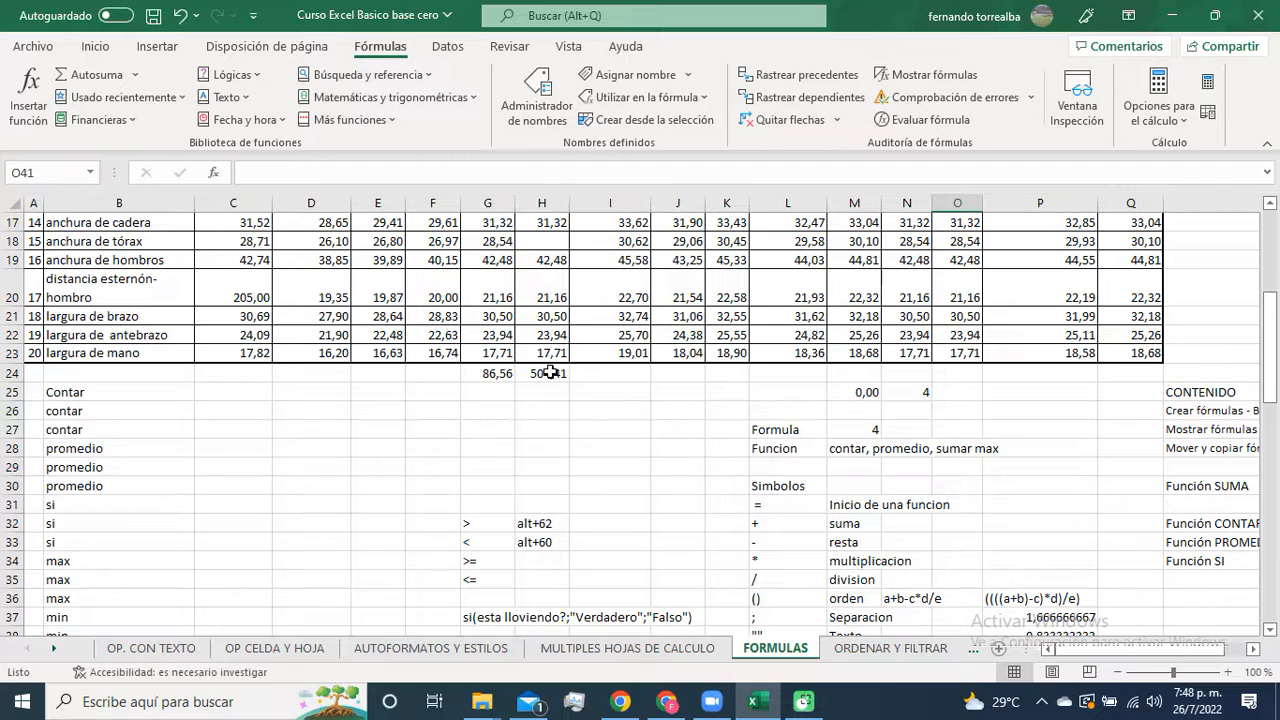
left_click(494, 373)
left_click(545, 373)
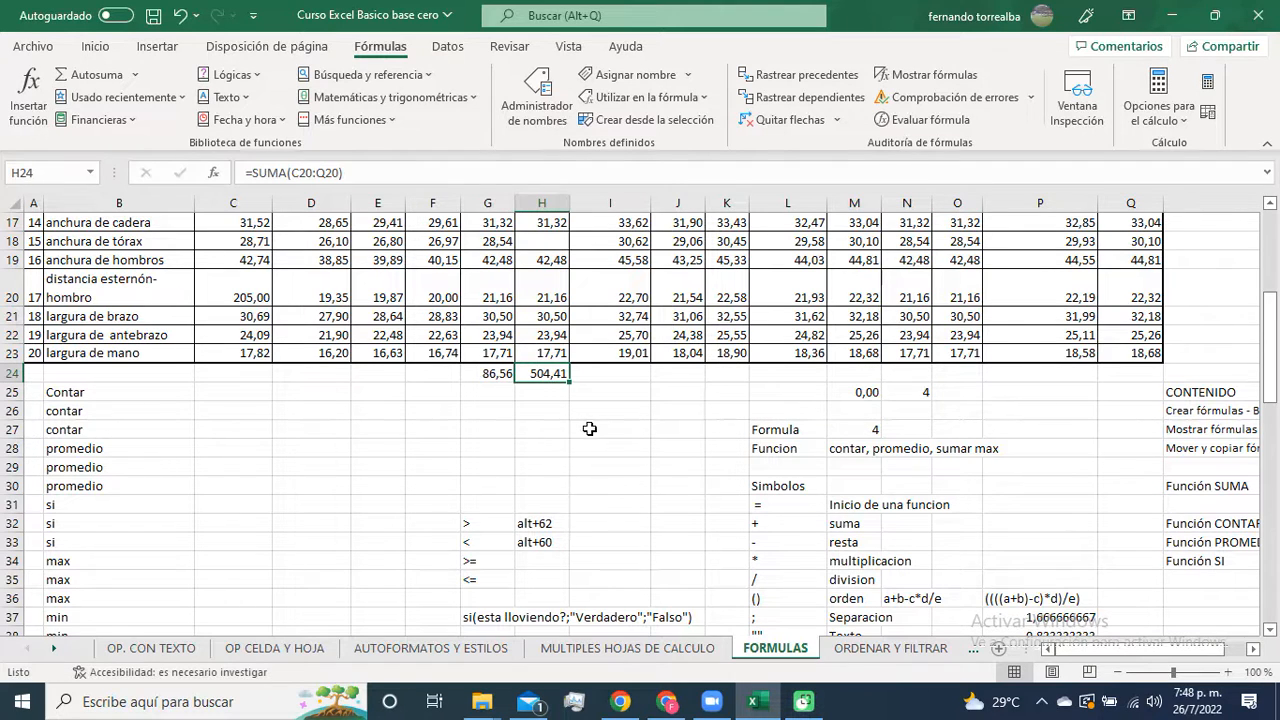
Step: Enter the subtraction formula =I20-J20 in I24
left_click(614, 371)
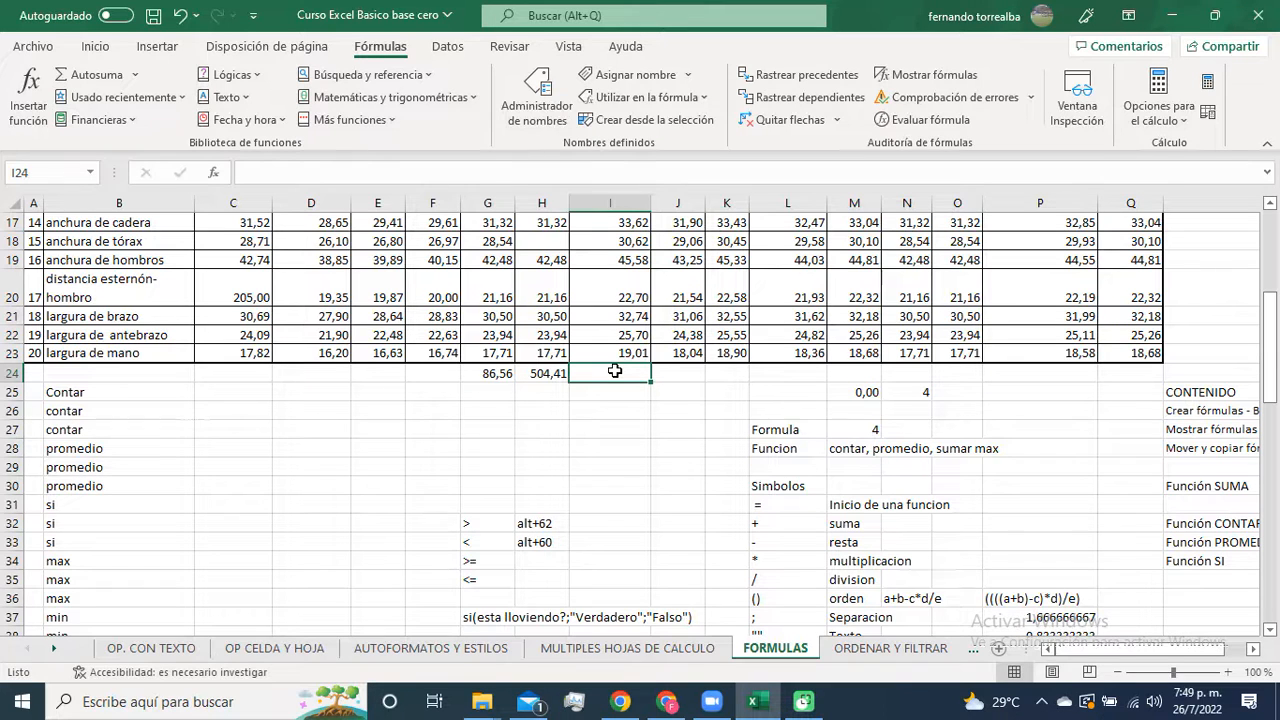
type("=")
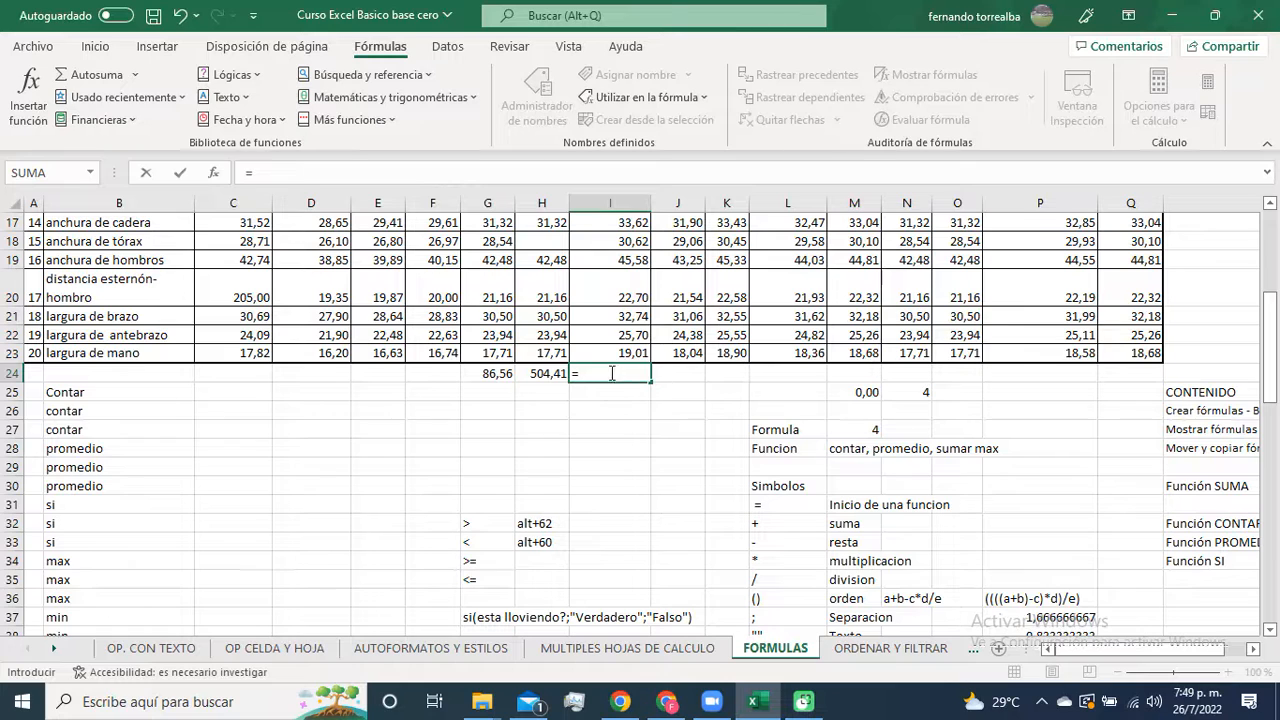
left_click(599, 291)
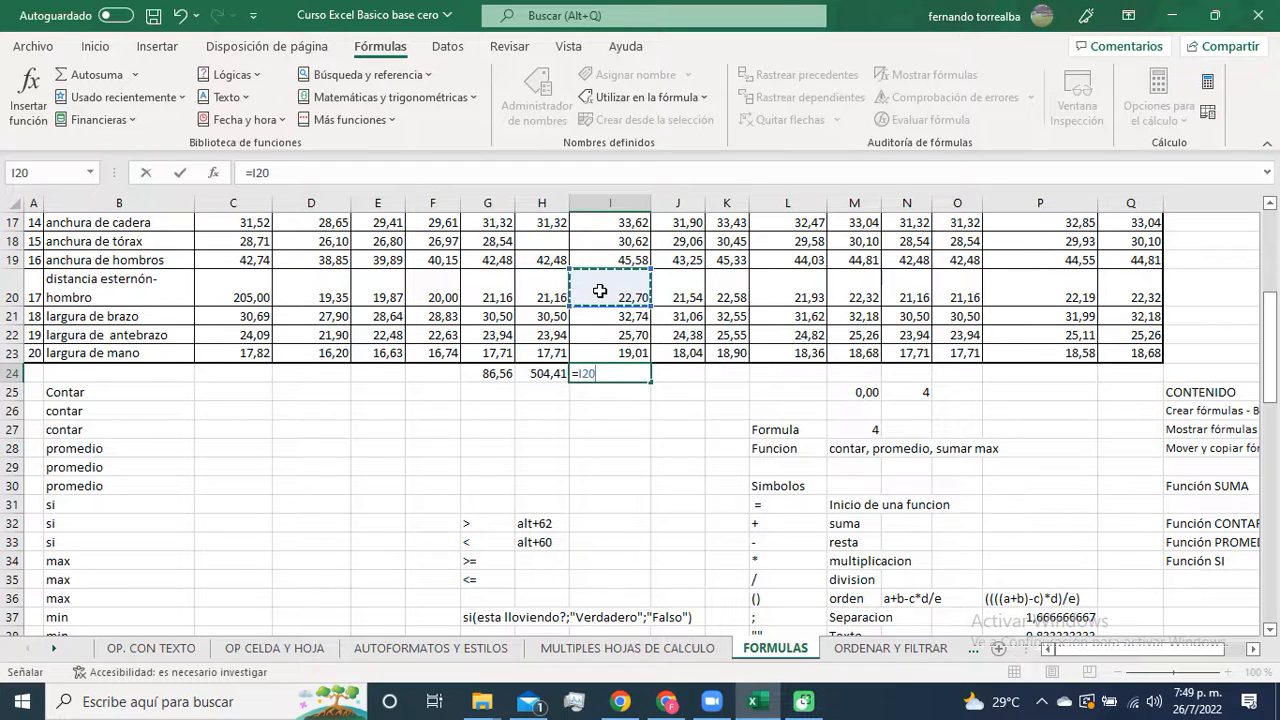
type("-")
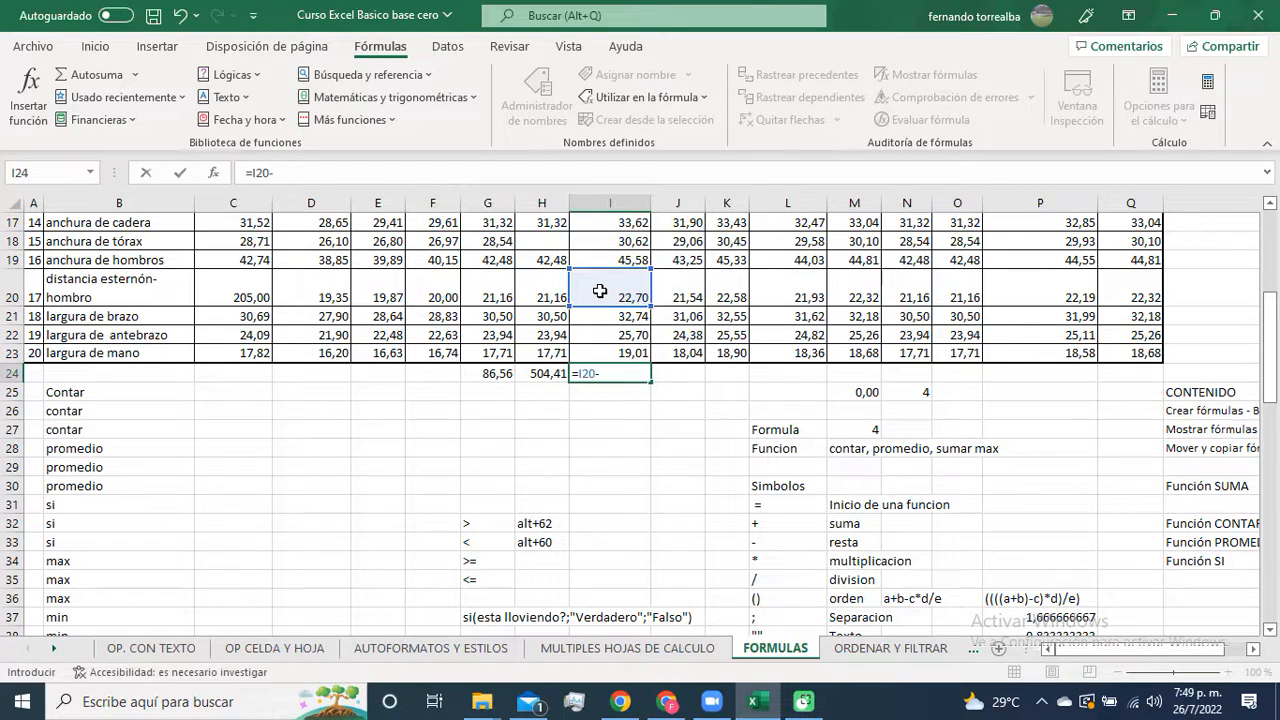
left_click(670, 296)
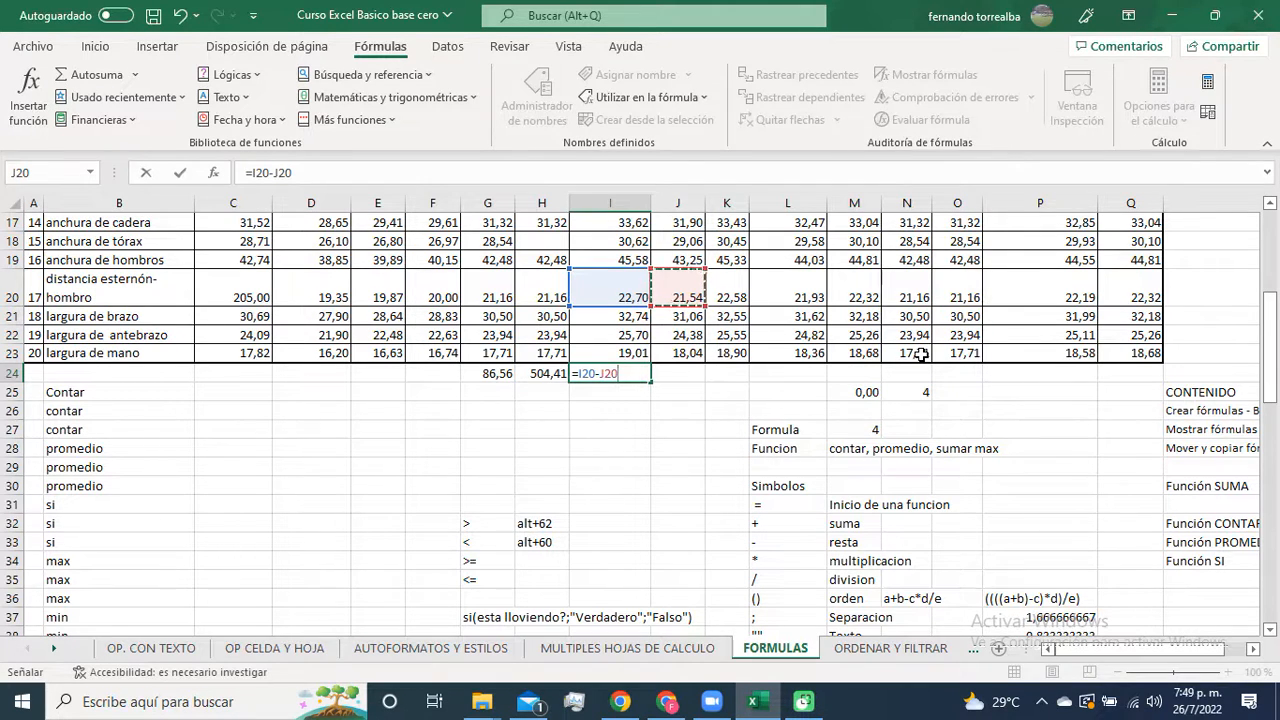
key("Return")
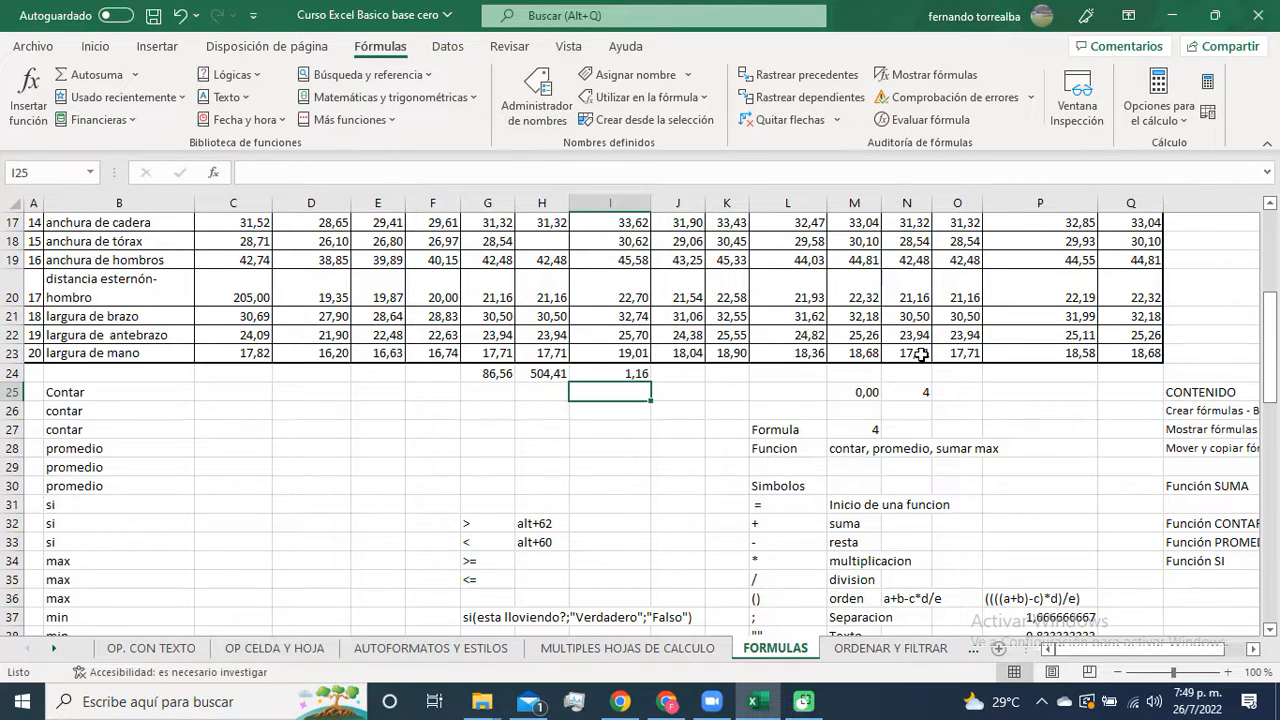
Step: Enter the multiplication formula =J20*K20 in J24
key("Up")
key("Right")
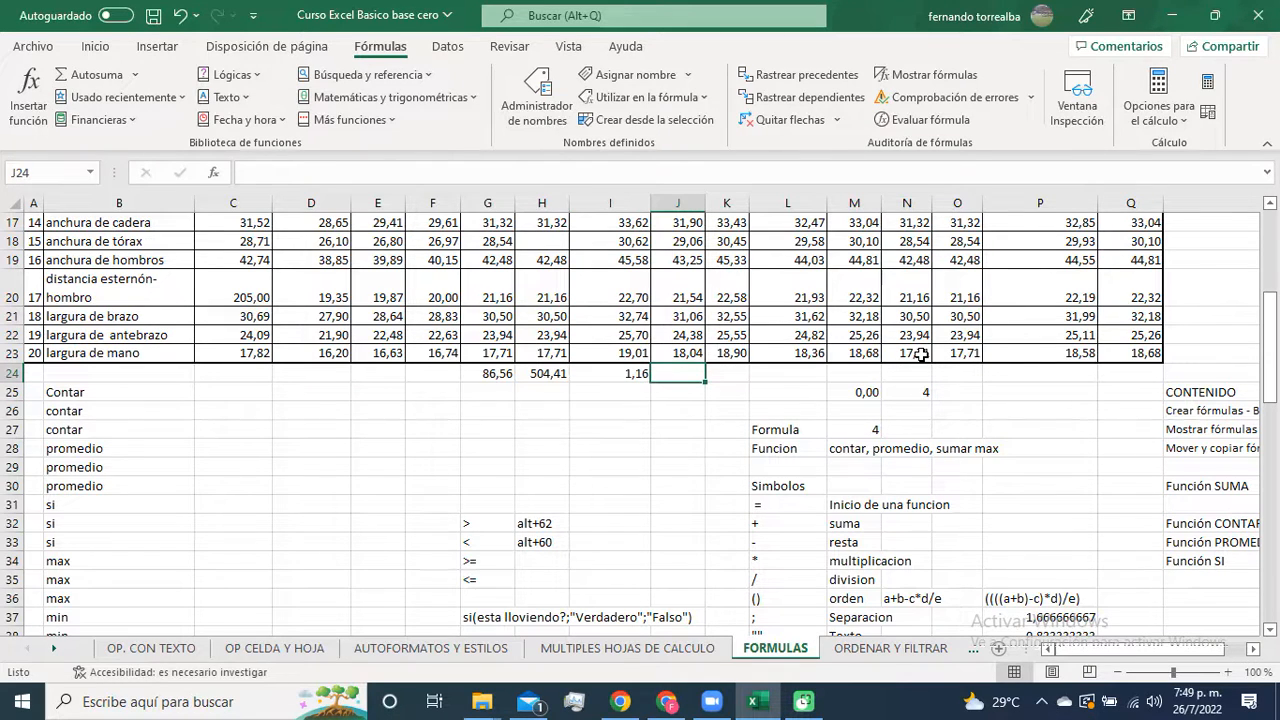
type("=")
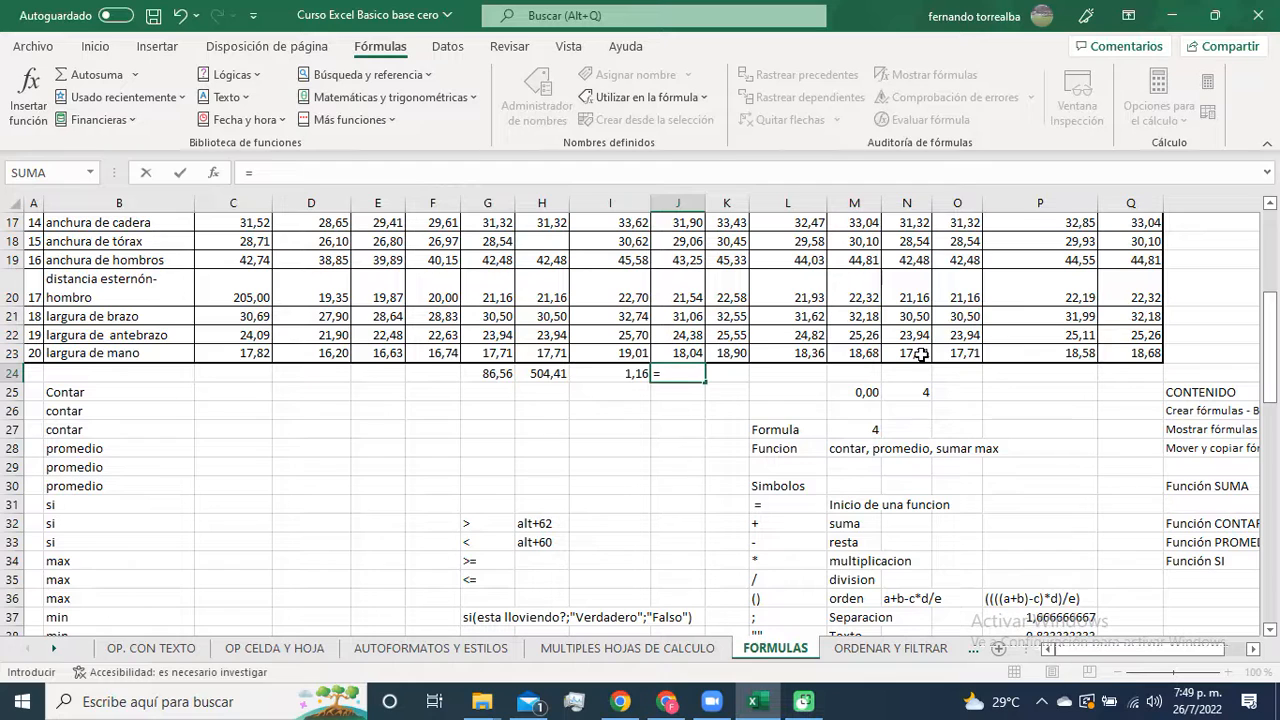
left_click(681, 298)
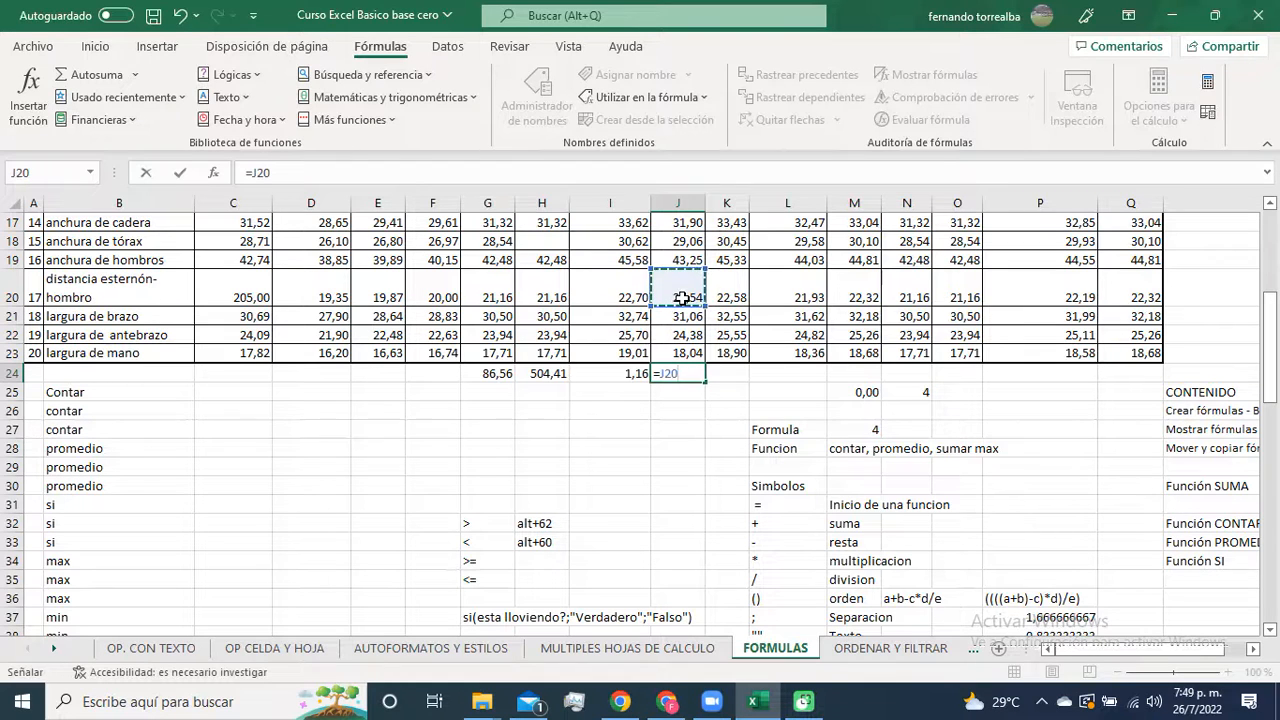
type("*")
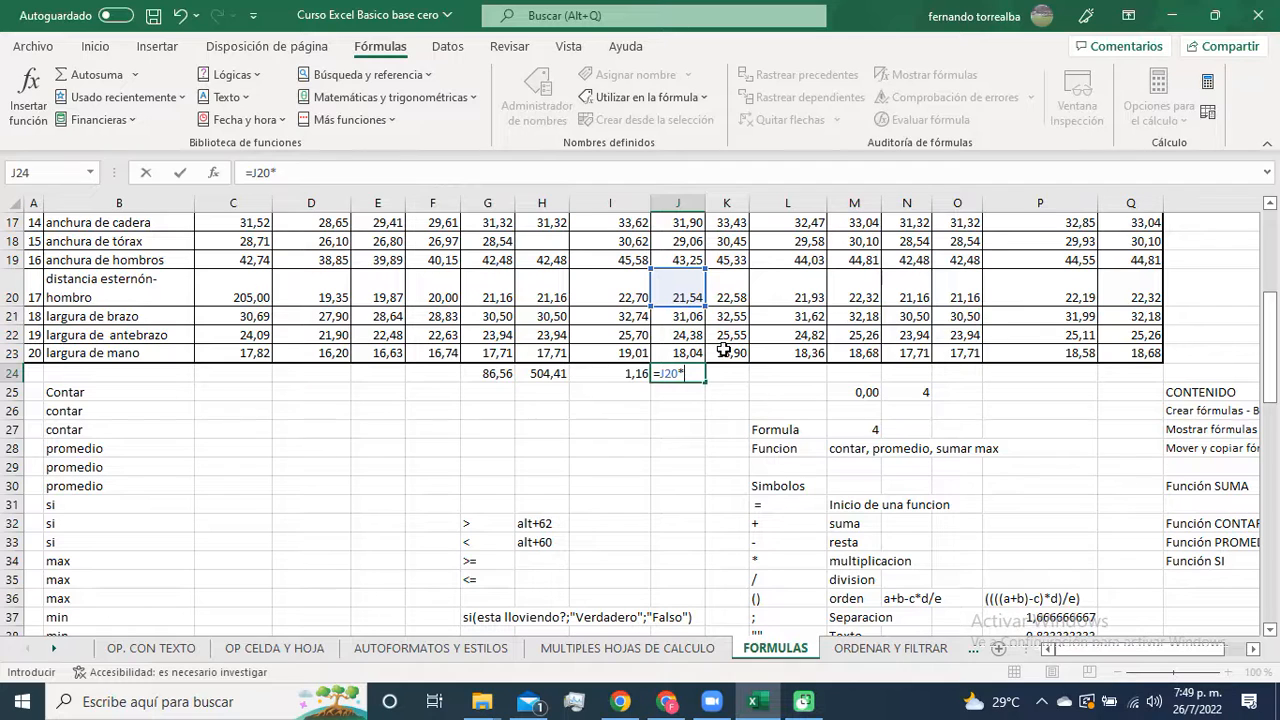
left_click(735, 295)
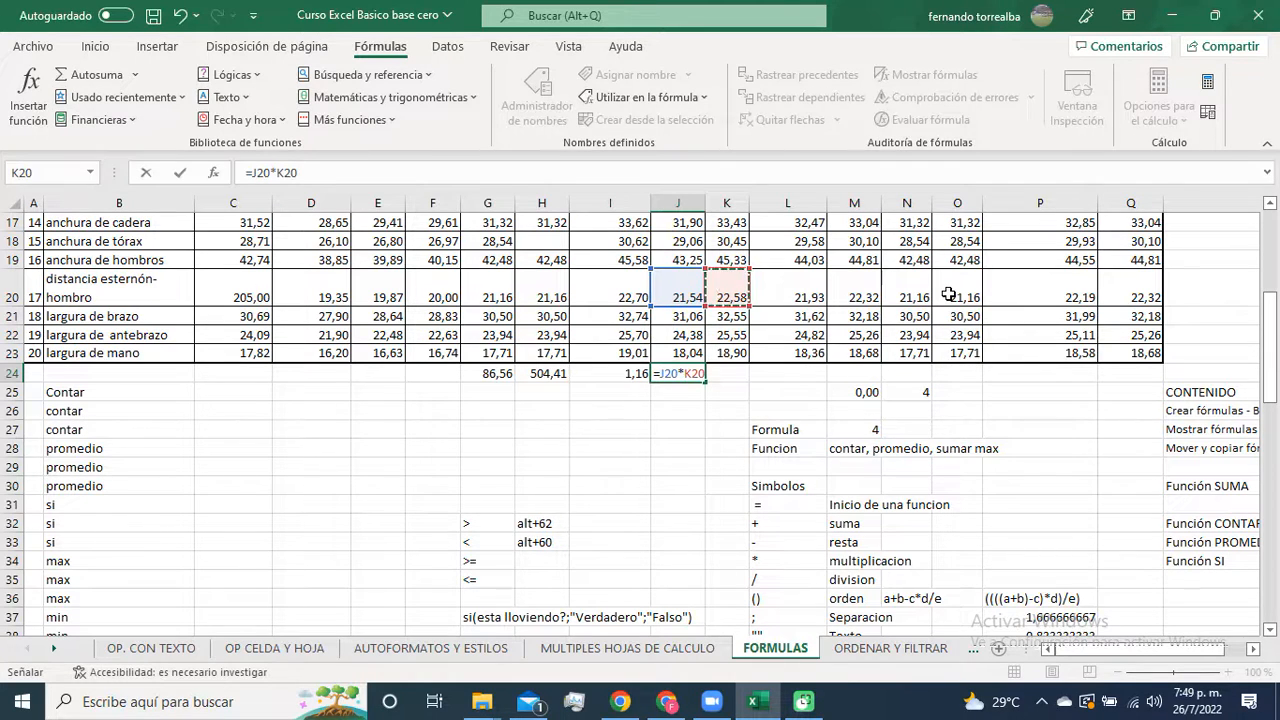
key("Return")
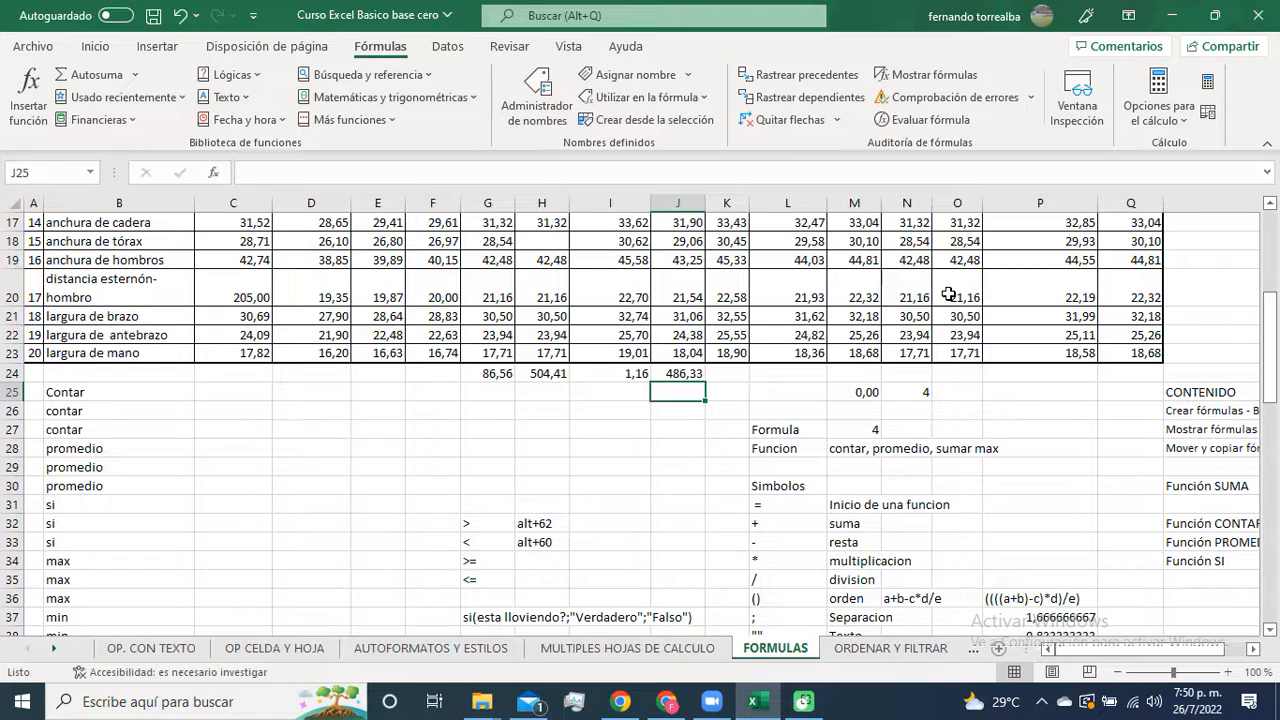
Step: Examine the parentheses order example in P36 and the nested formula in P38
left_click(1008, 599)
scroll(1008, 488, "down", 1)
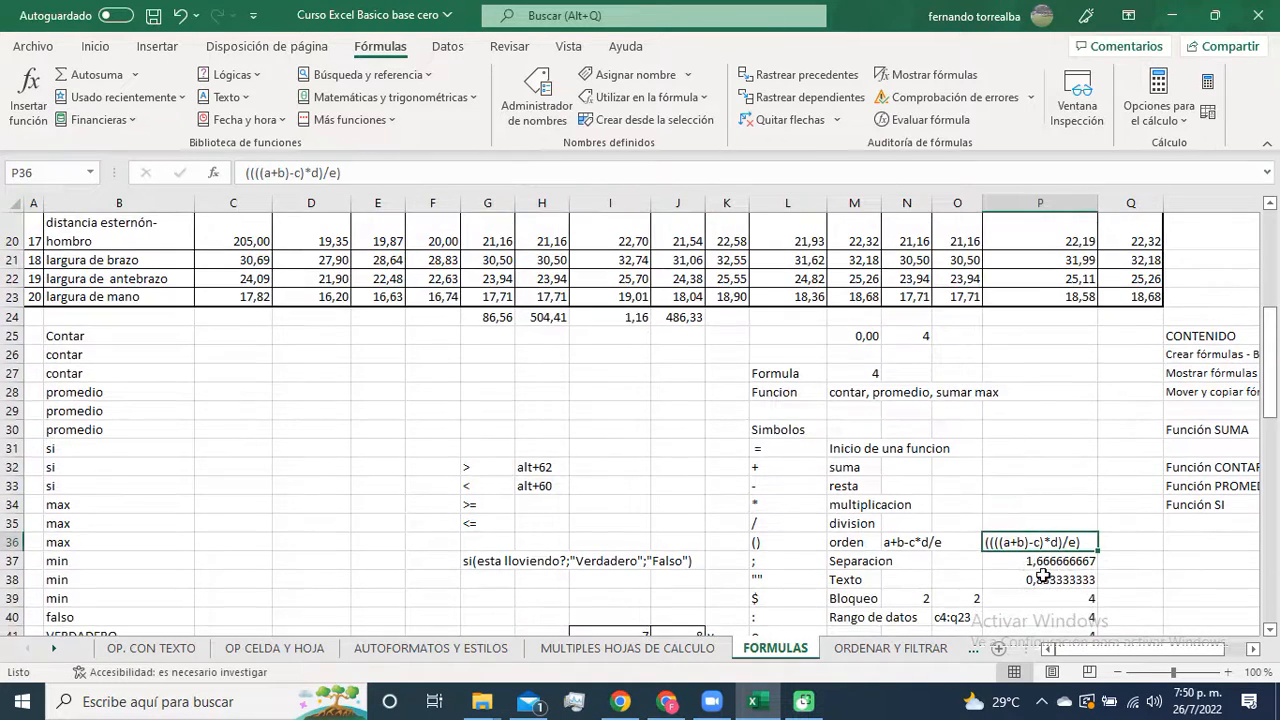
left_click(1043, 578)
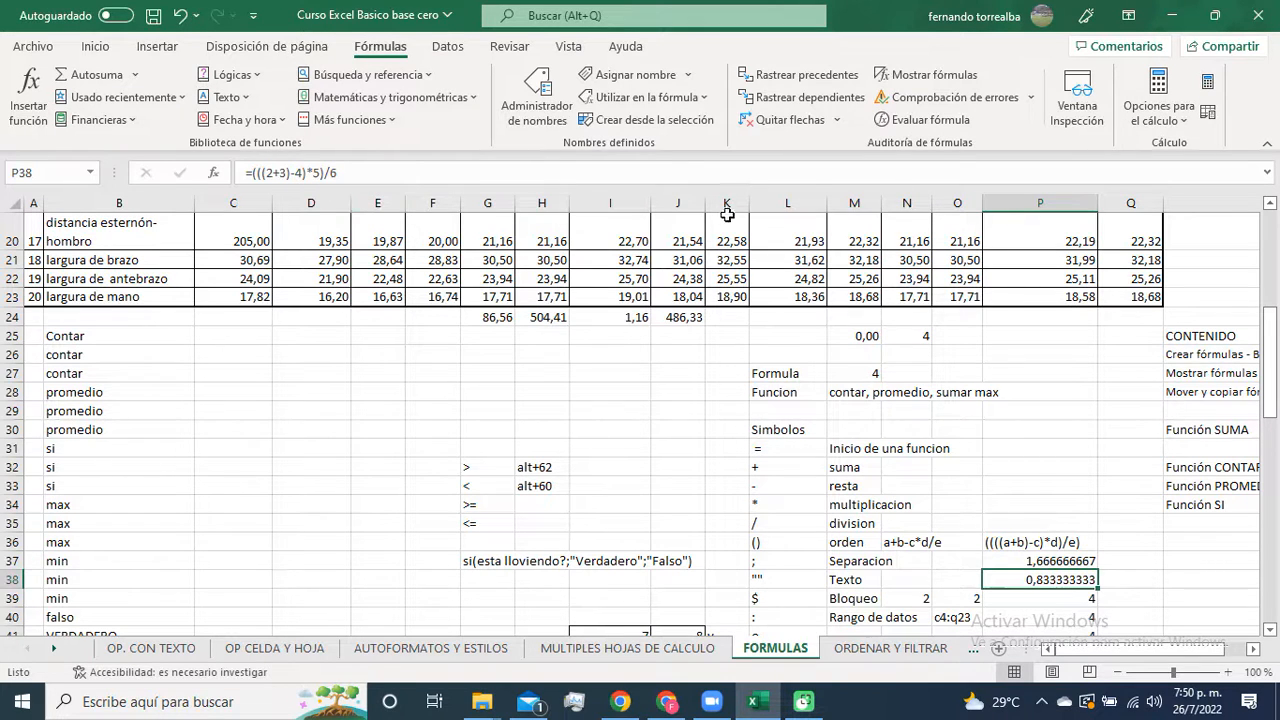
Step: Enter the division formula =K20/L20 in K24 and clear the cell again
left_click(735, 320)
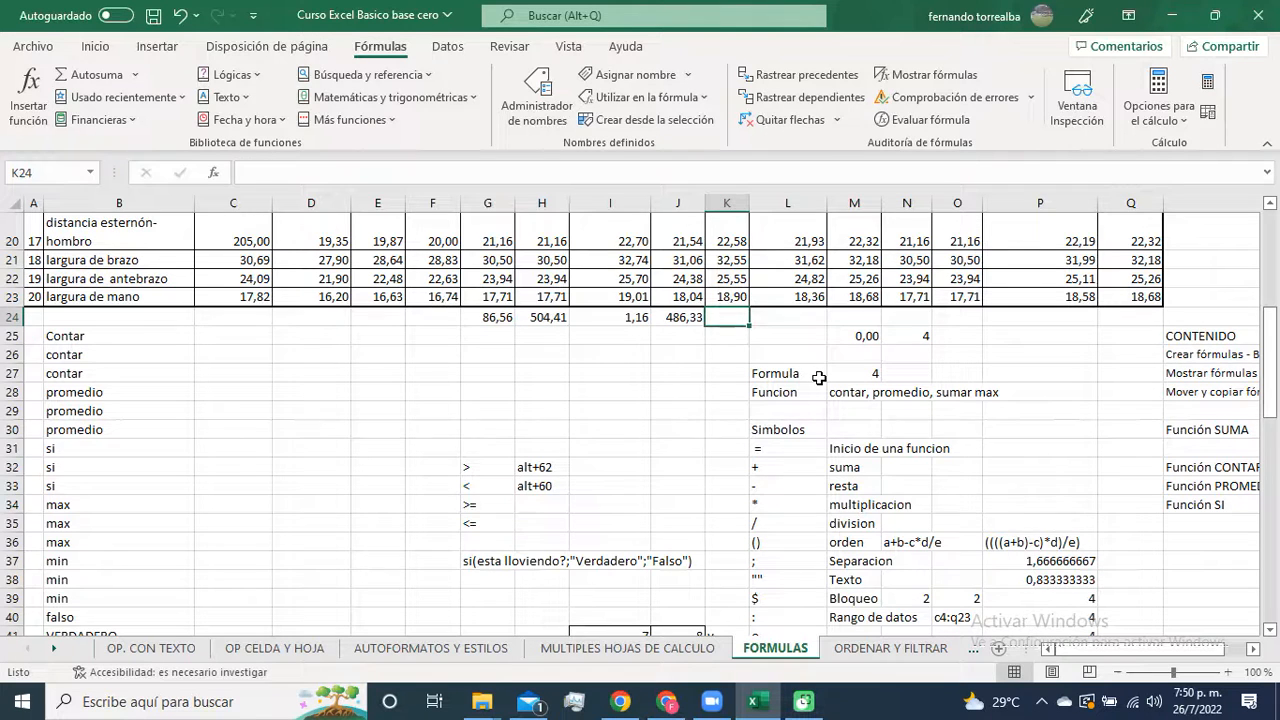
scroll(830, 377, "up", 1)
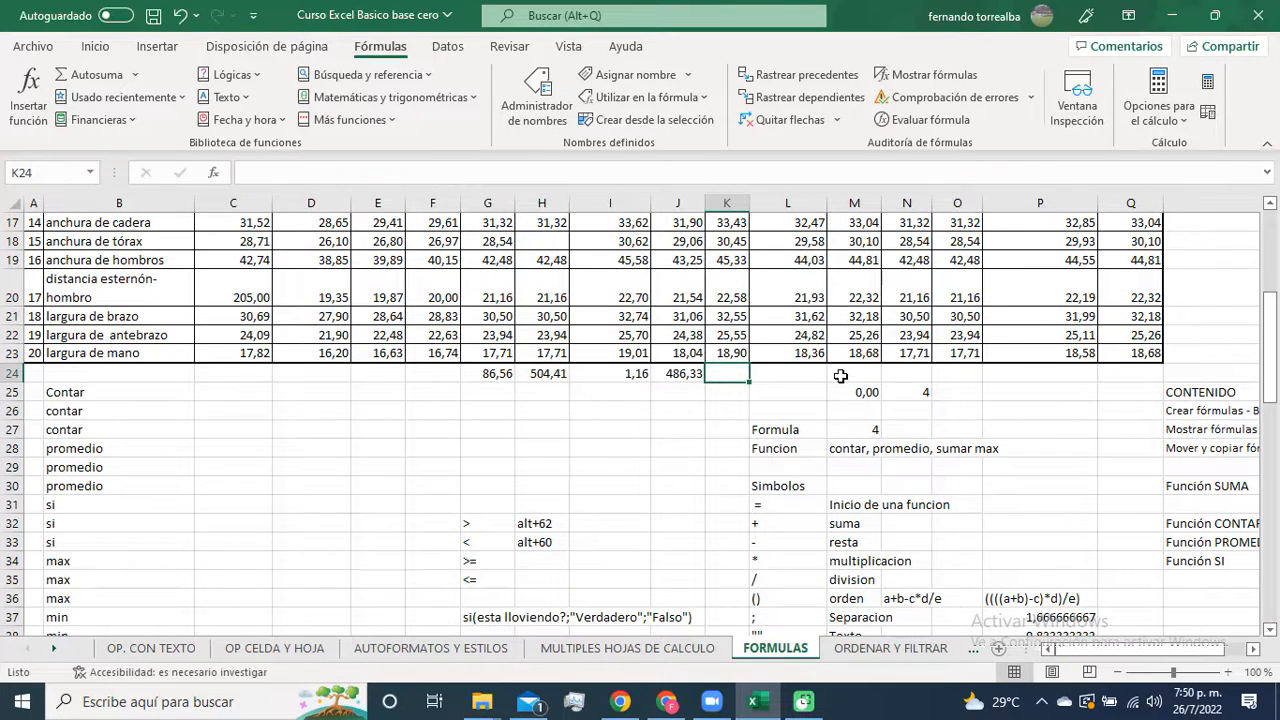
type("=")
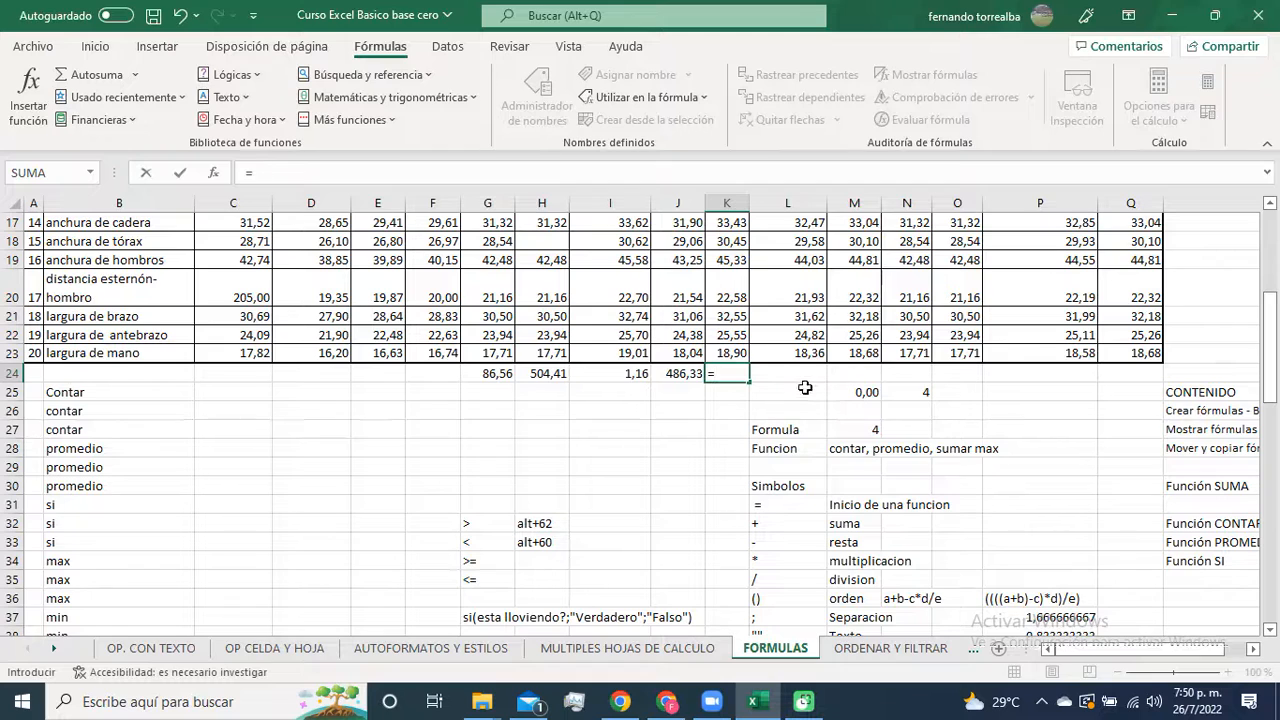
left_click(742, 292)
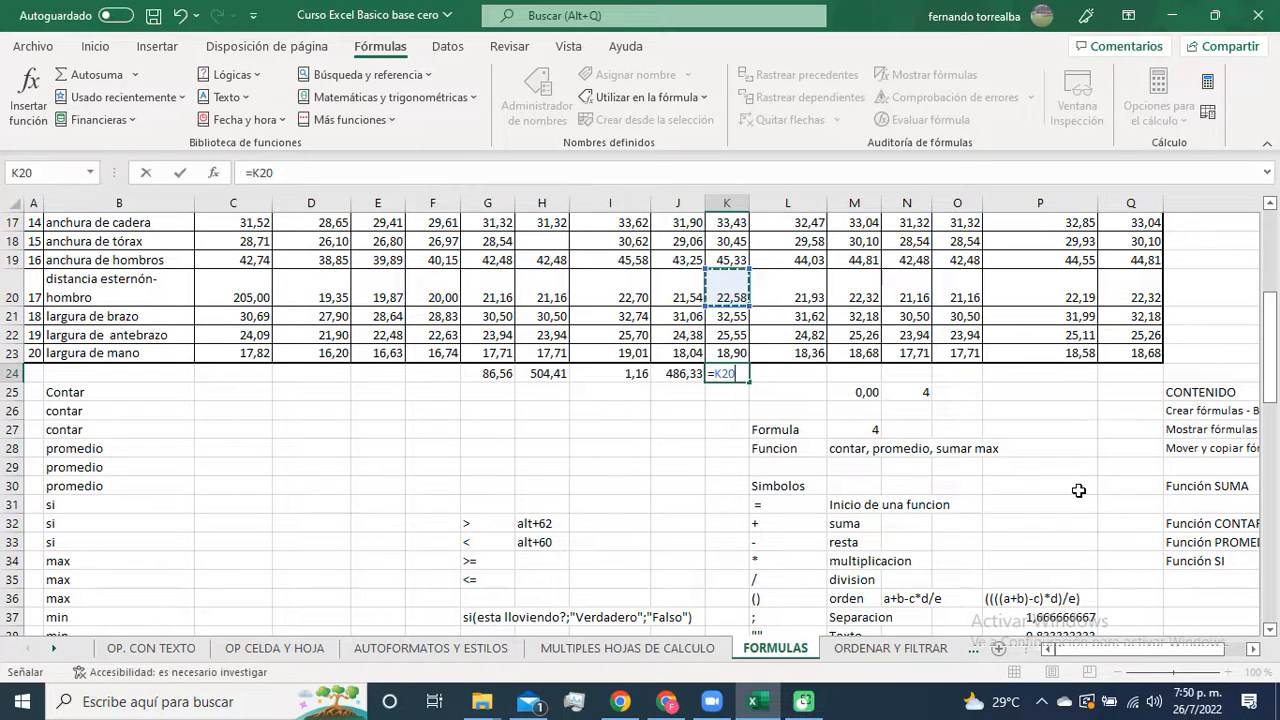
type("/")
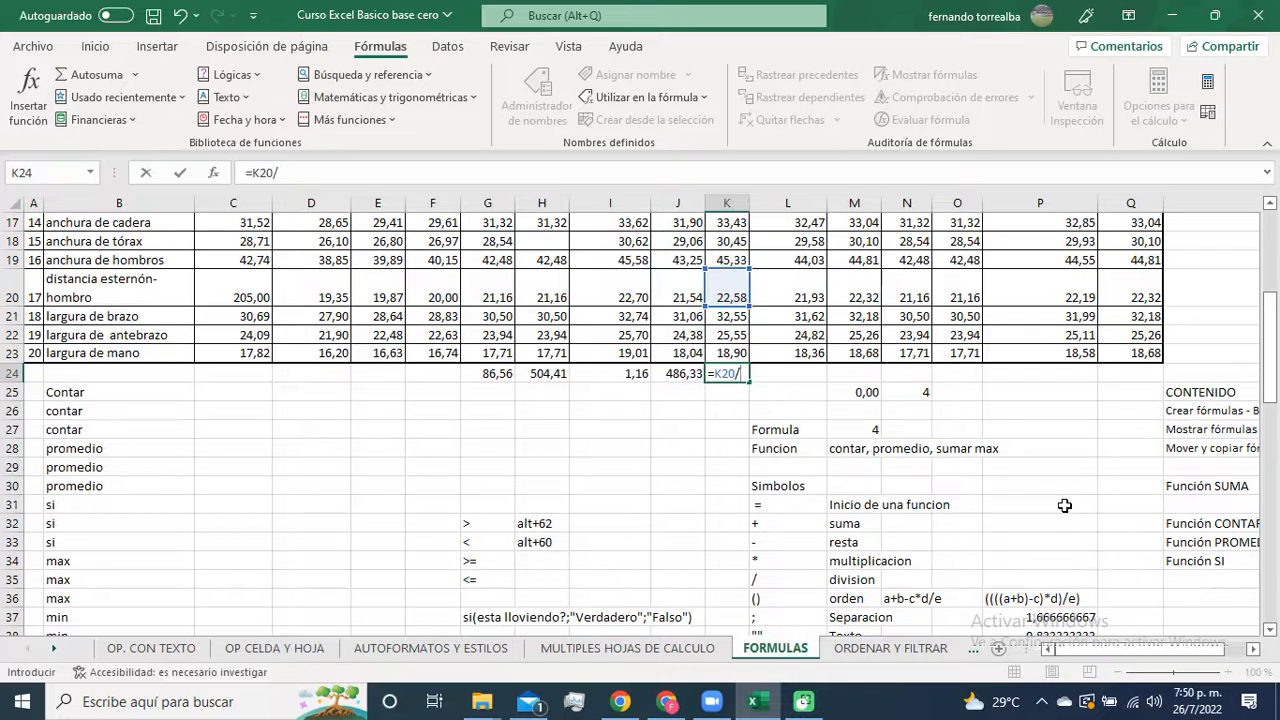
left_click(770, 289)
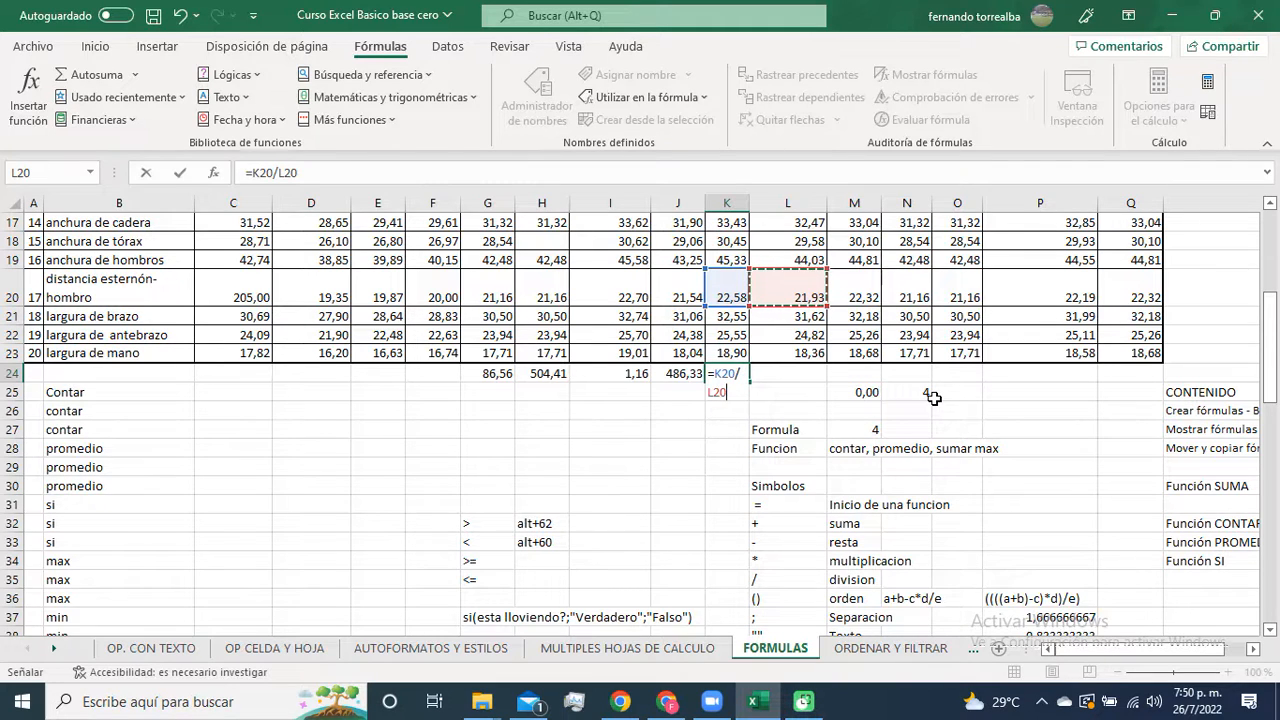
key("Return")
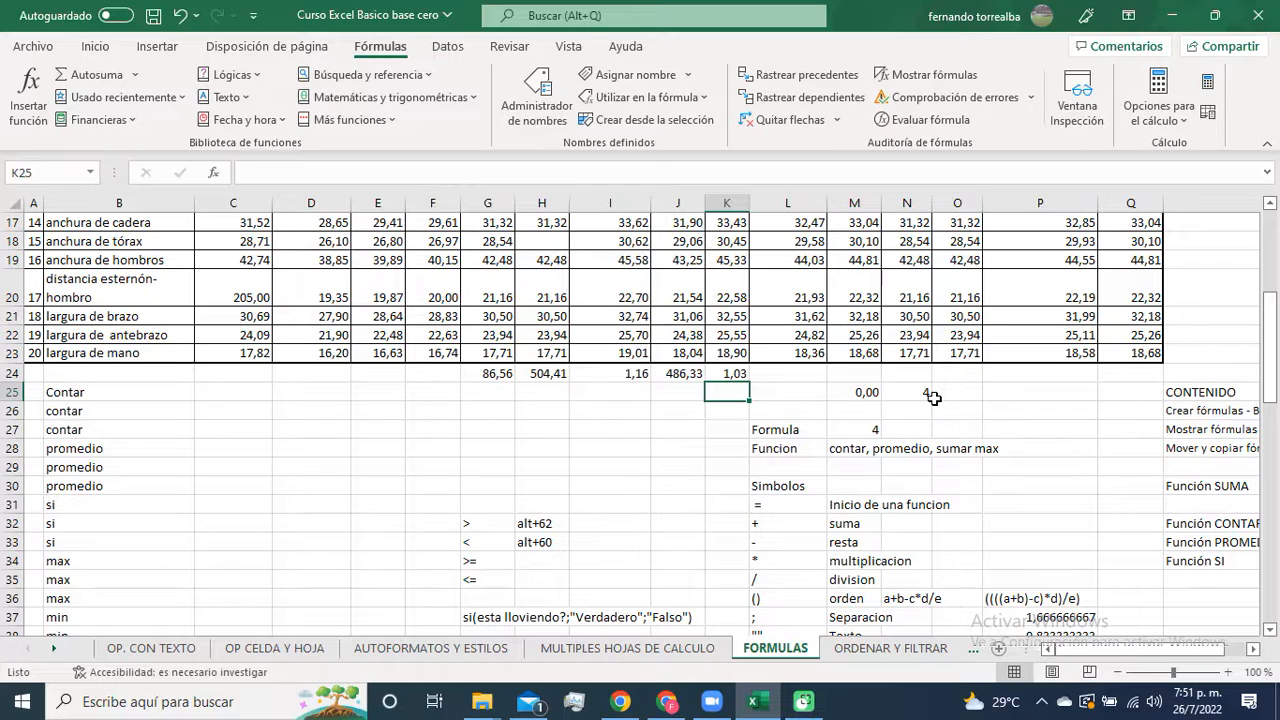
key("Up")
key("Delete")
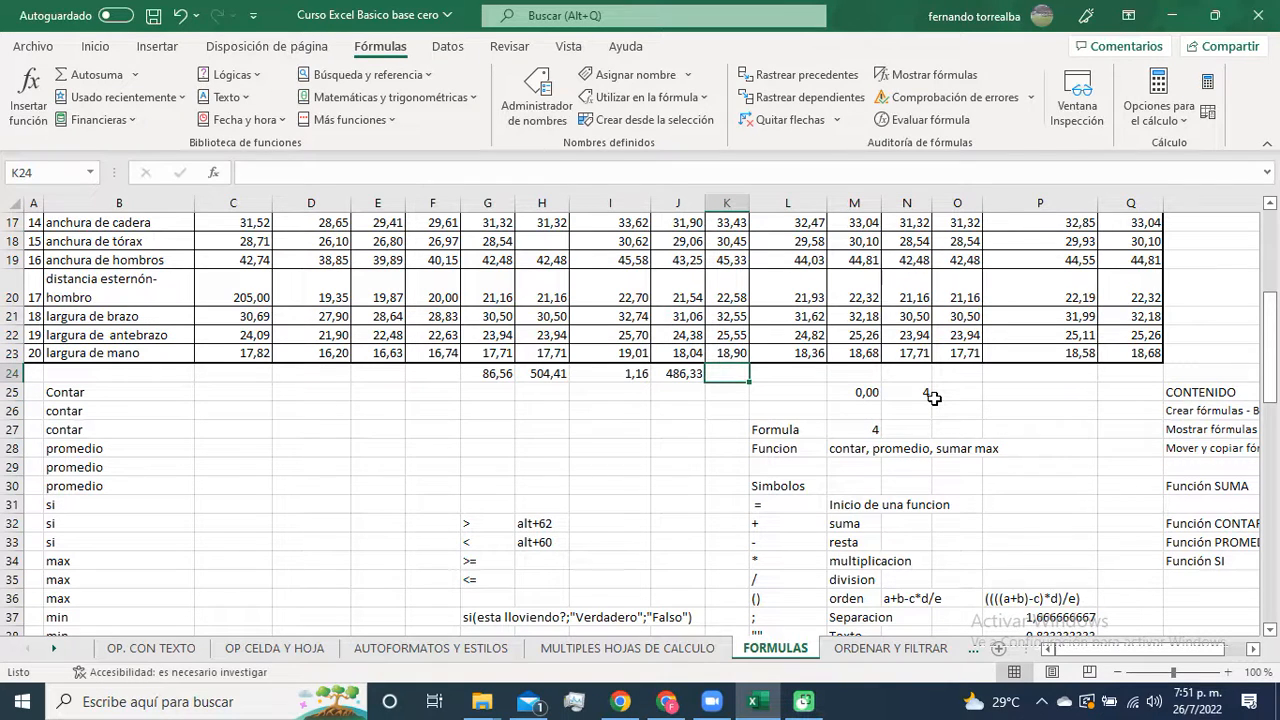
Step: Enter the division formula =K20/L20 in K24, below the measurements table
type("=")
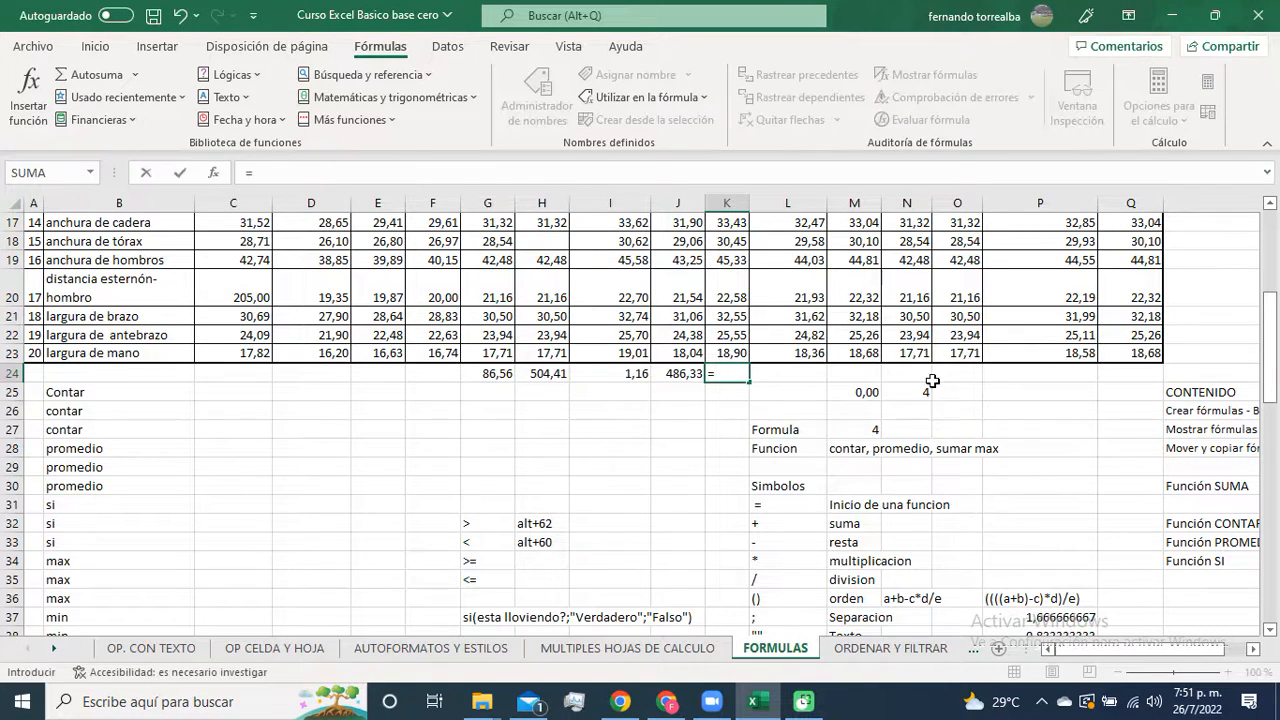
left_click(733, 289)
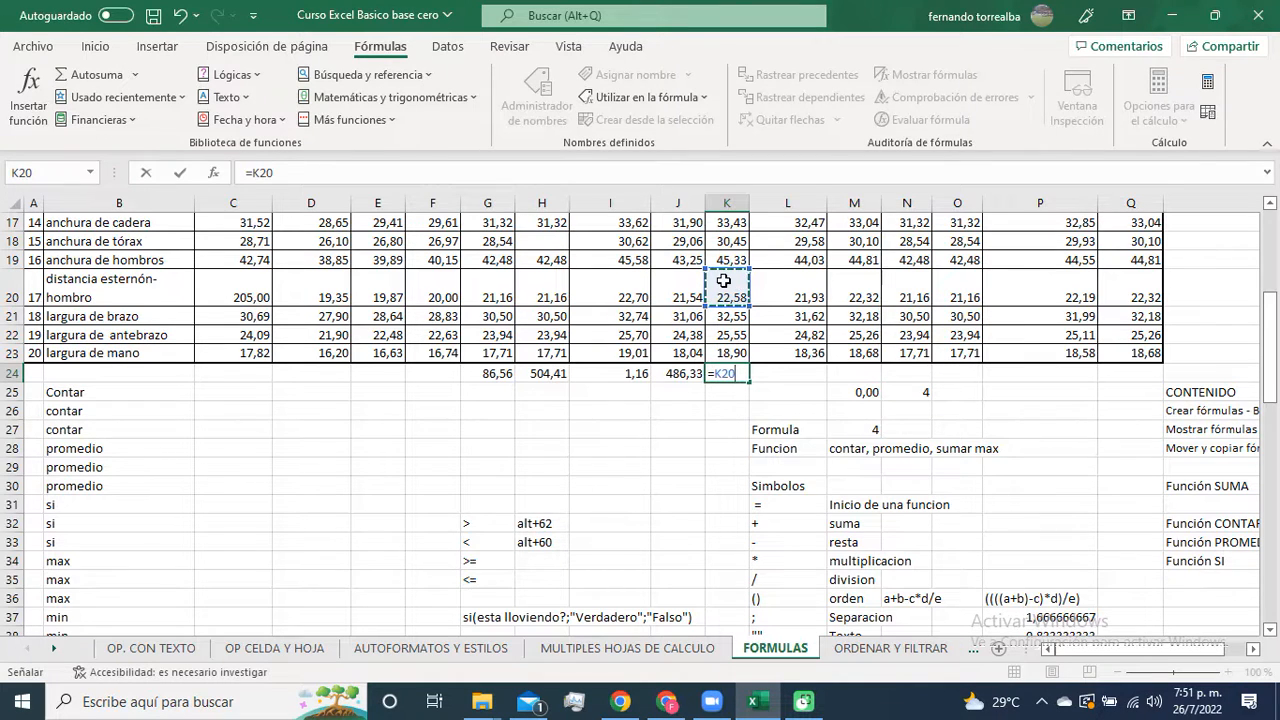
type("/")
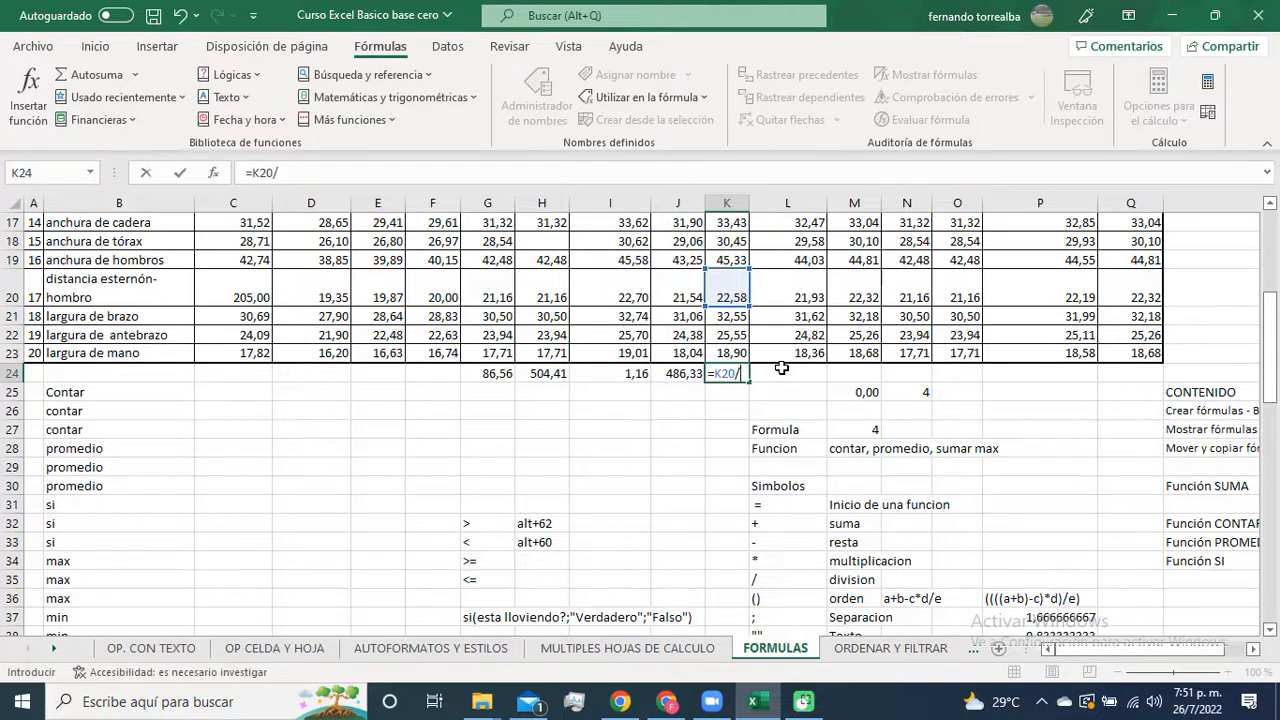
left_click(801, 282)
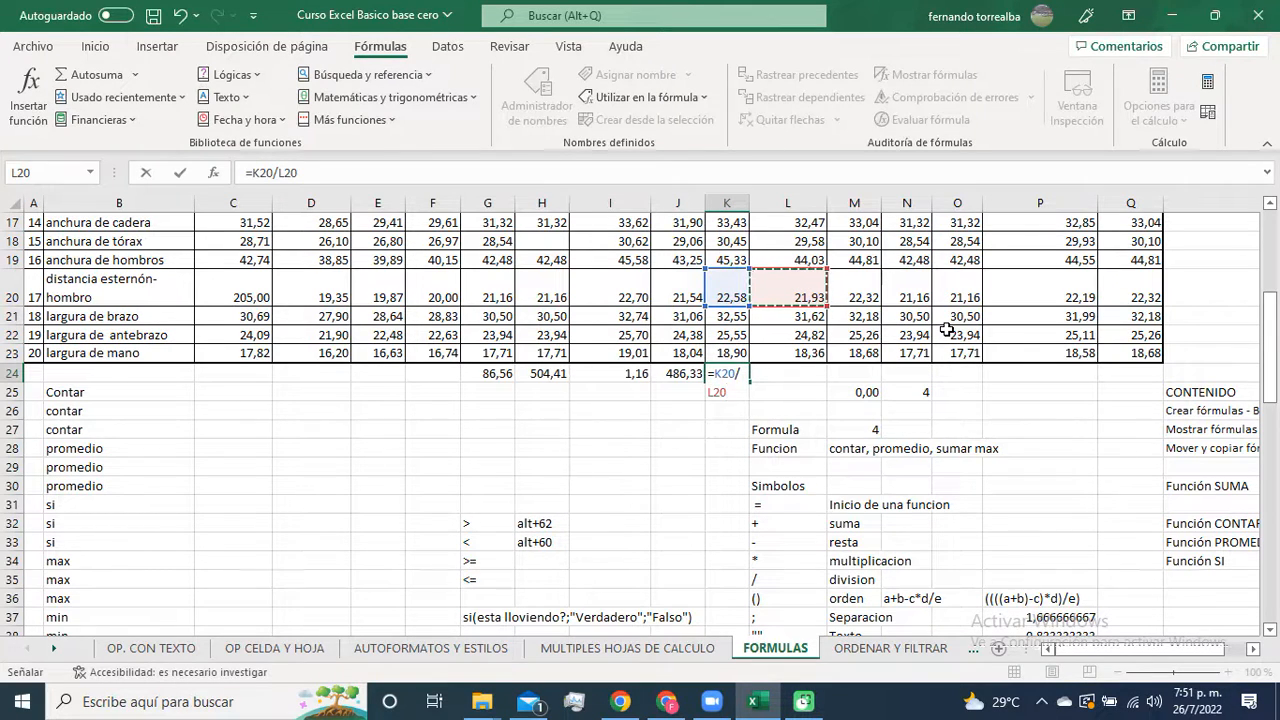
key("Return")
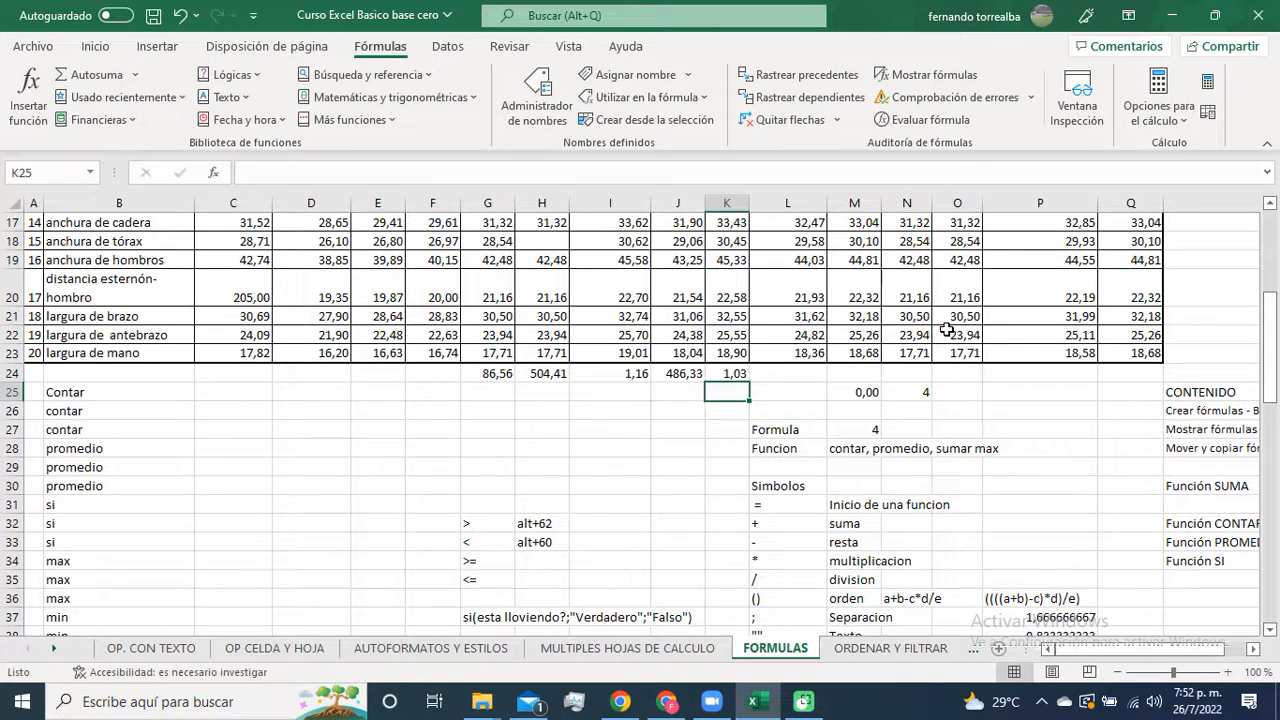
Step: Look through the AutoSum and logical functions available for the Contar cell C25
left_click(247, 397)
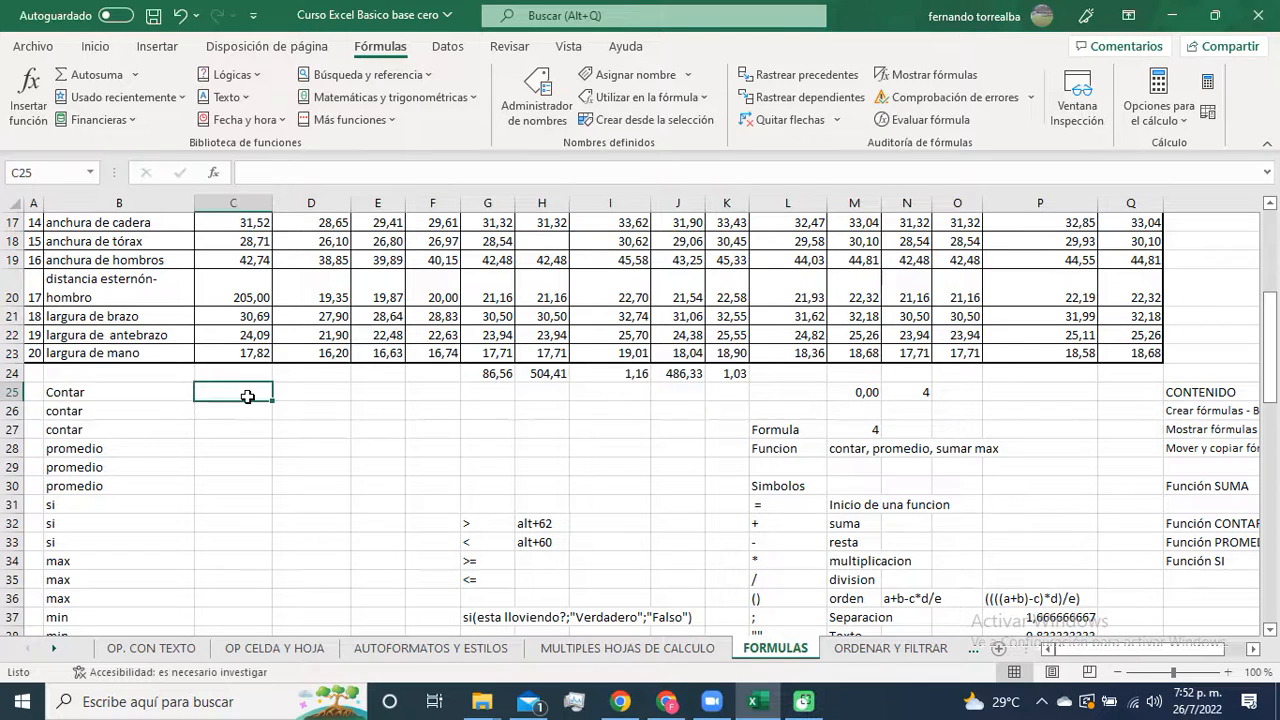
left_click(136, 76)
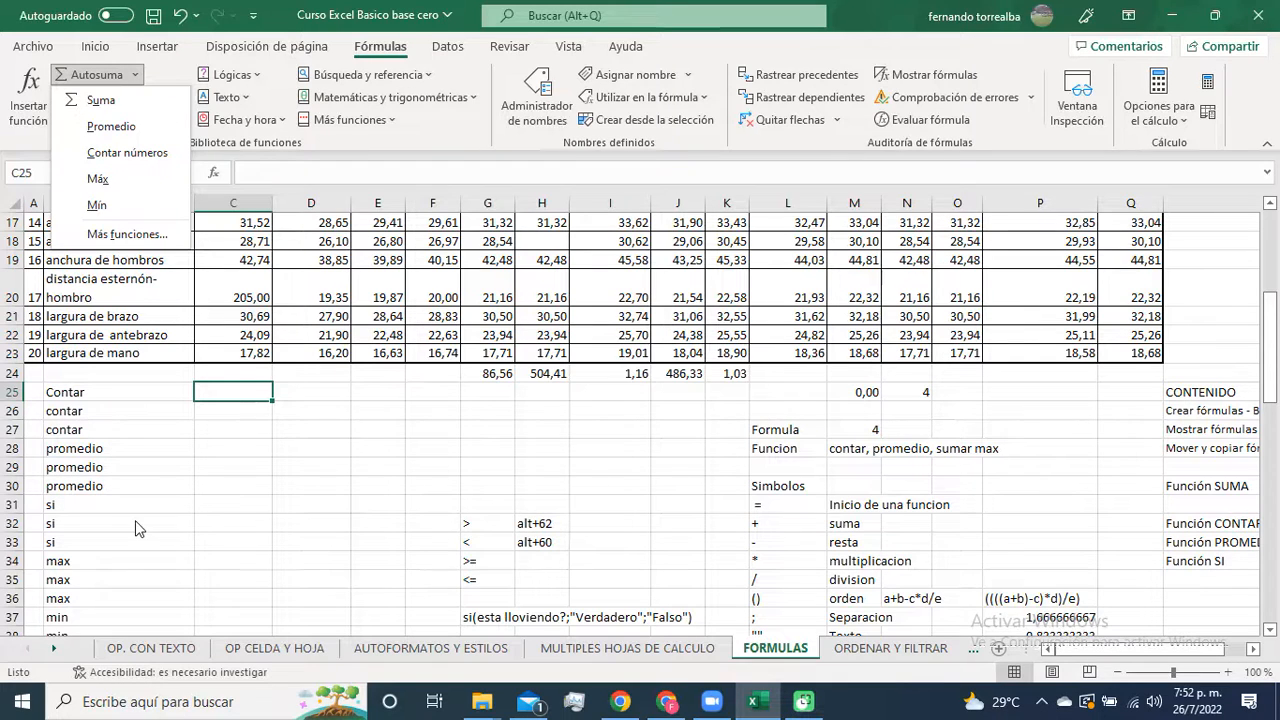
left_click(229, 74)
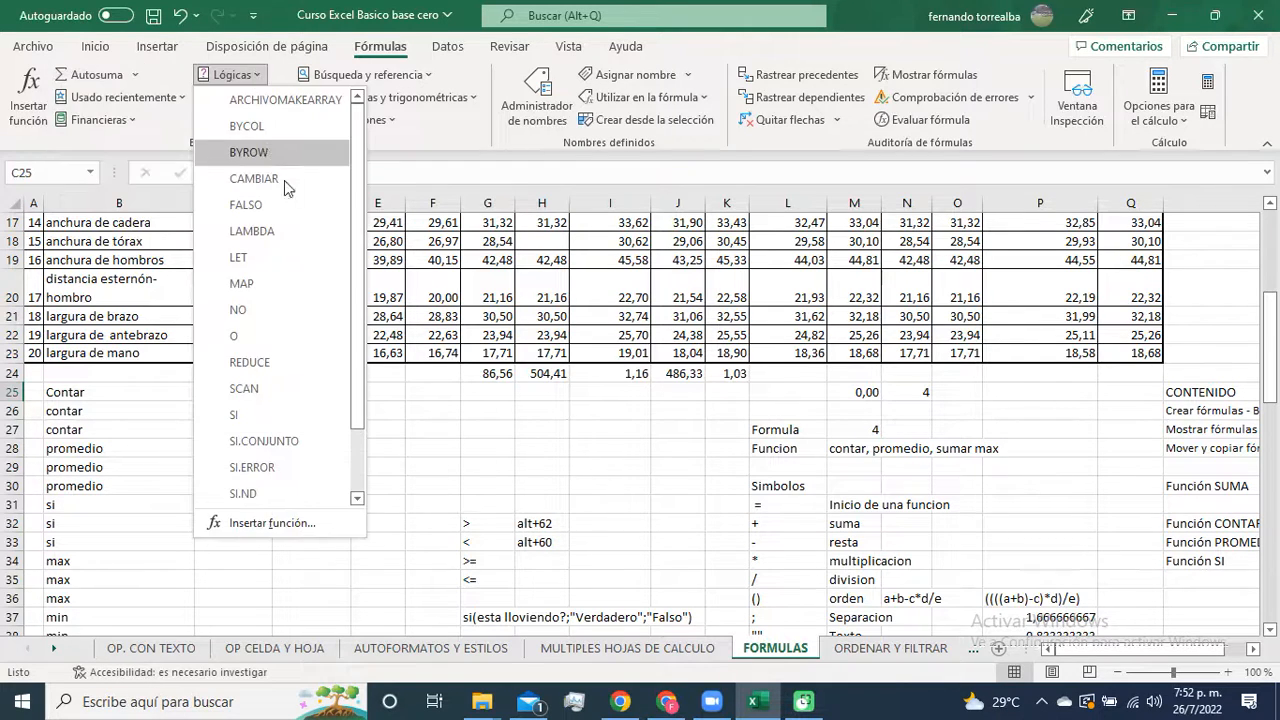
left_click(142, 454)
Step: Review the function names listed in column B, from the basic functions through the combined sumar.si, contar.si and promedio.si.conjunto examples
scroll(190, 446, "down", 2)
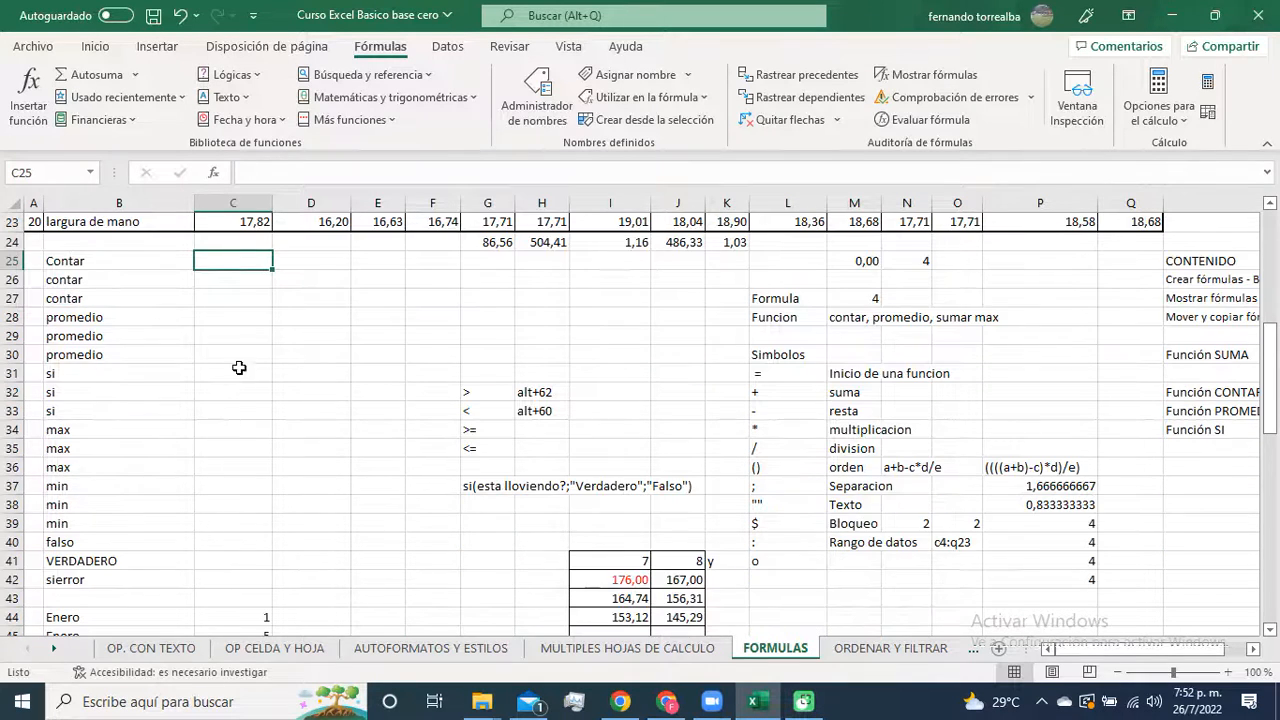
scroll(162, 514, "down", 10)
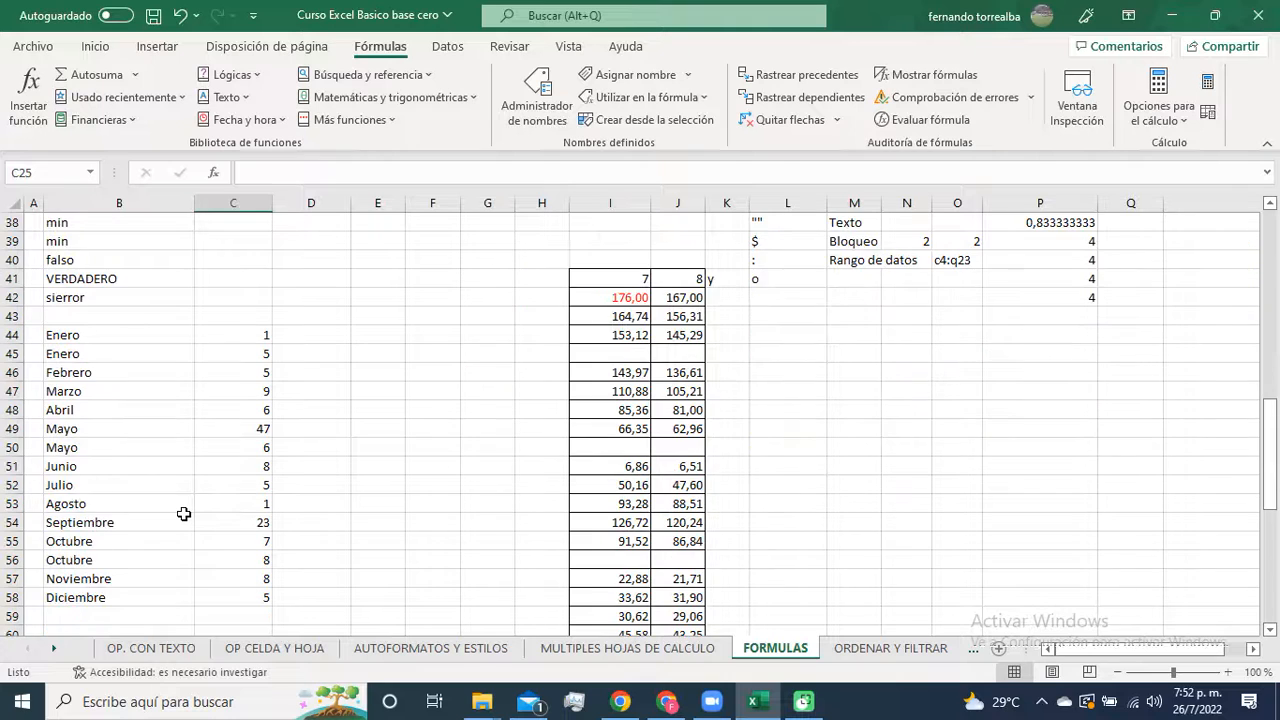
scroll(183, 514, "down", 1)
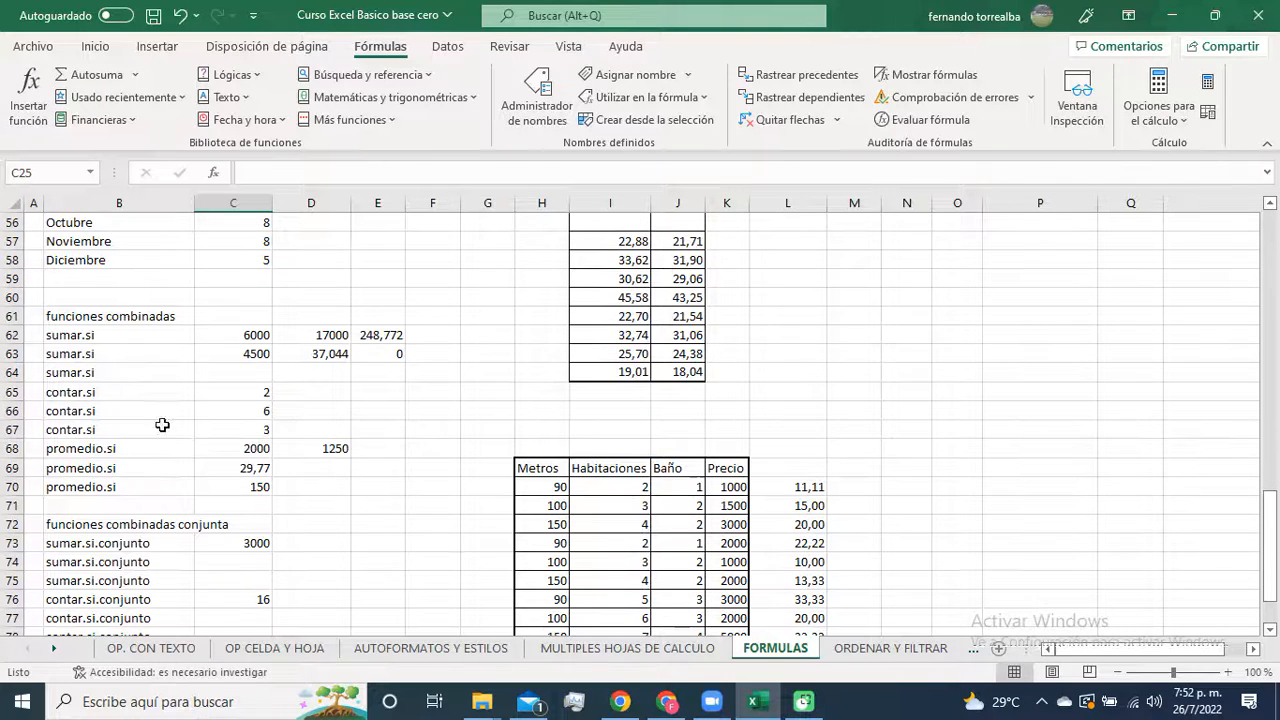
left_click(123, 337)
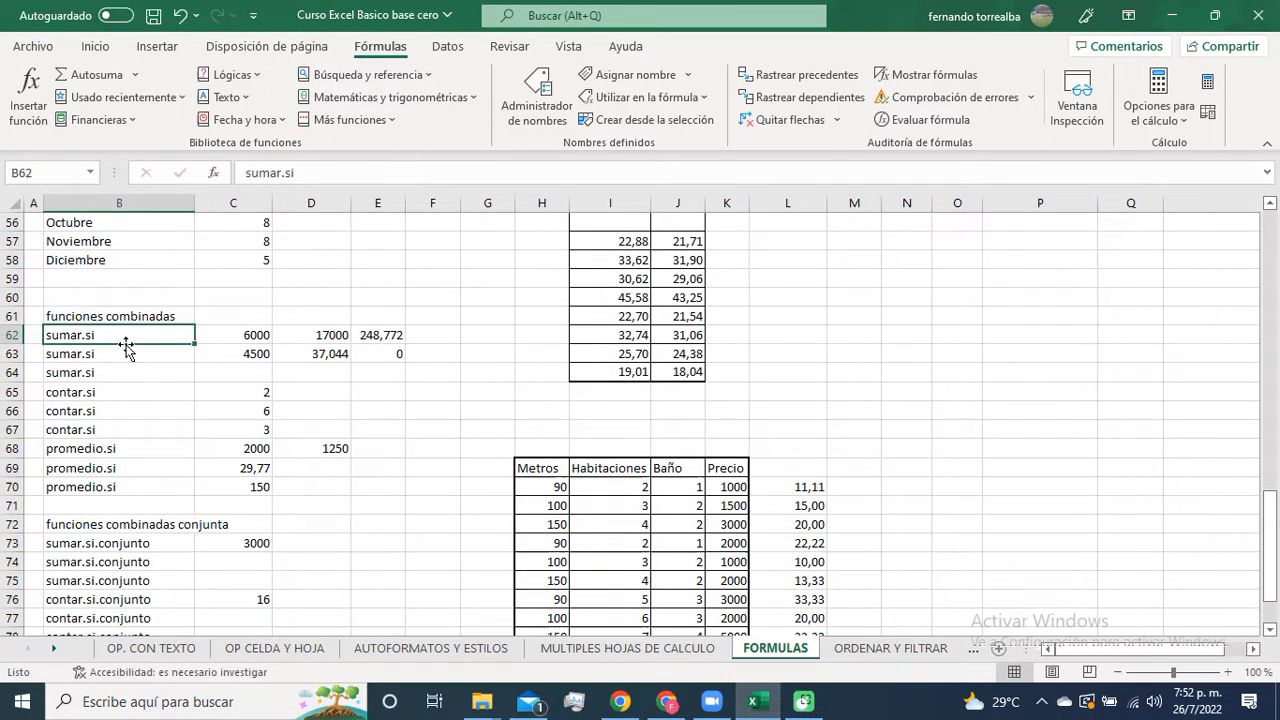
left_click(126, 398)
left_click(123, 470)
scroll(125, 472, "down", 3)
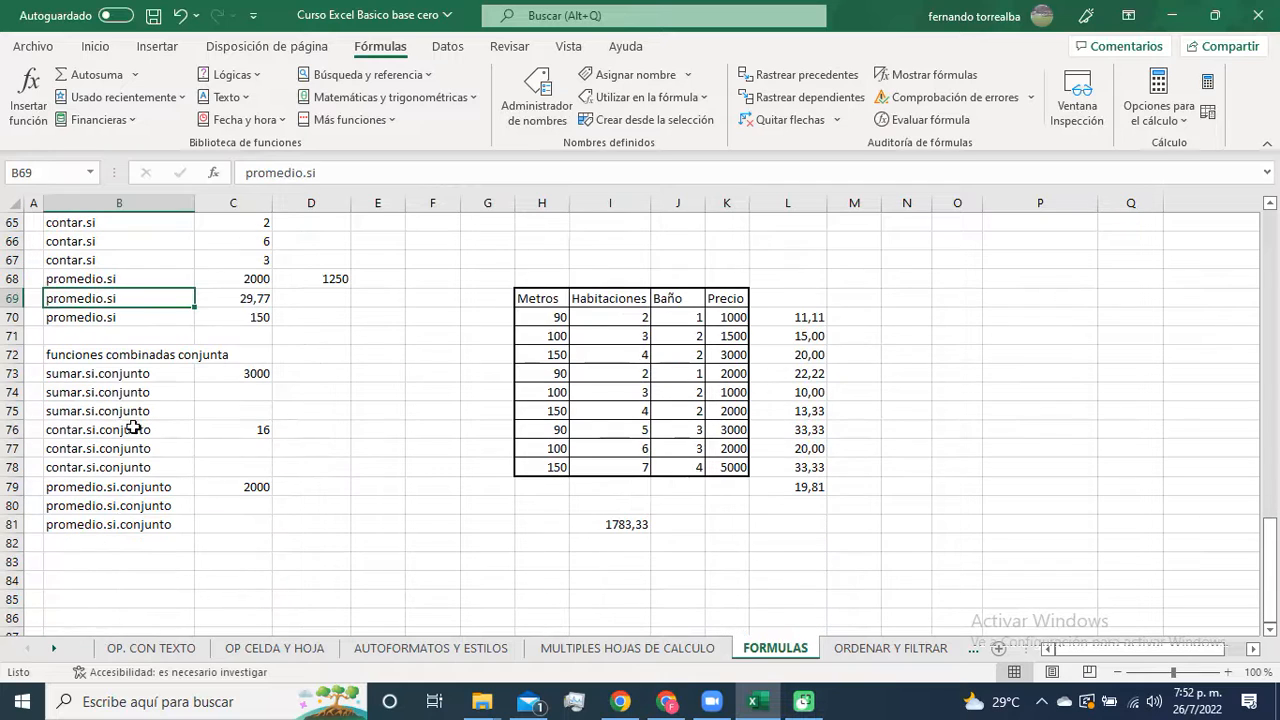
left_click(147, 380)
left_click(152, 411)
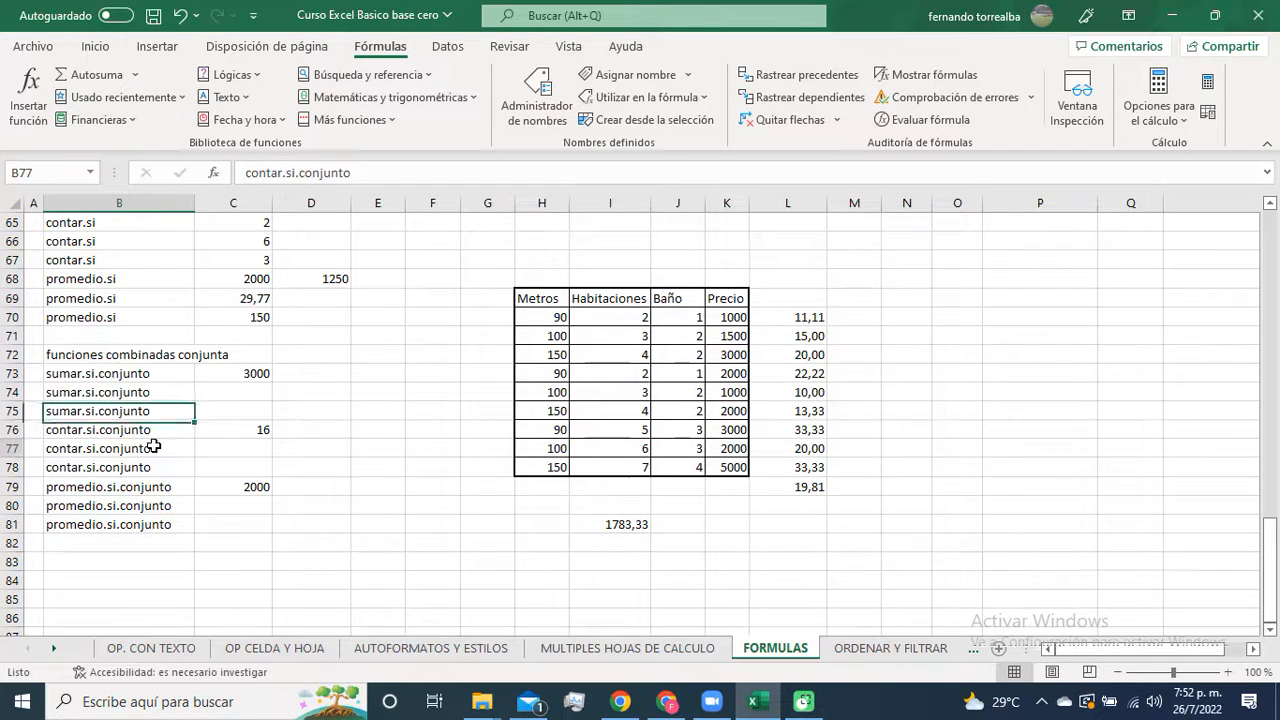
left_click(152, 448)
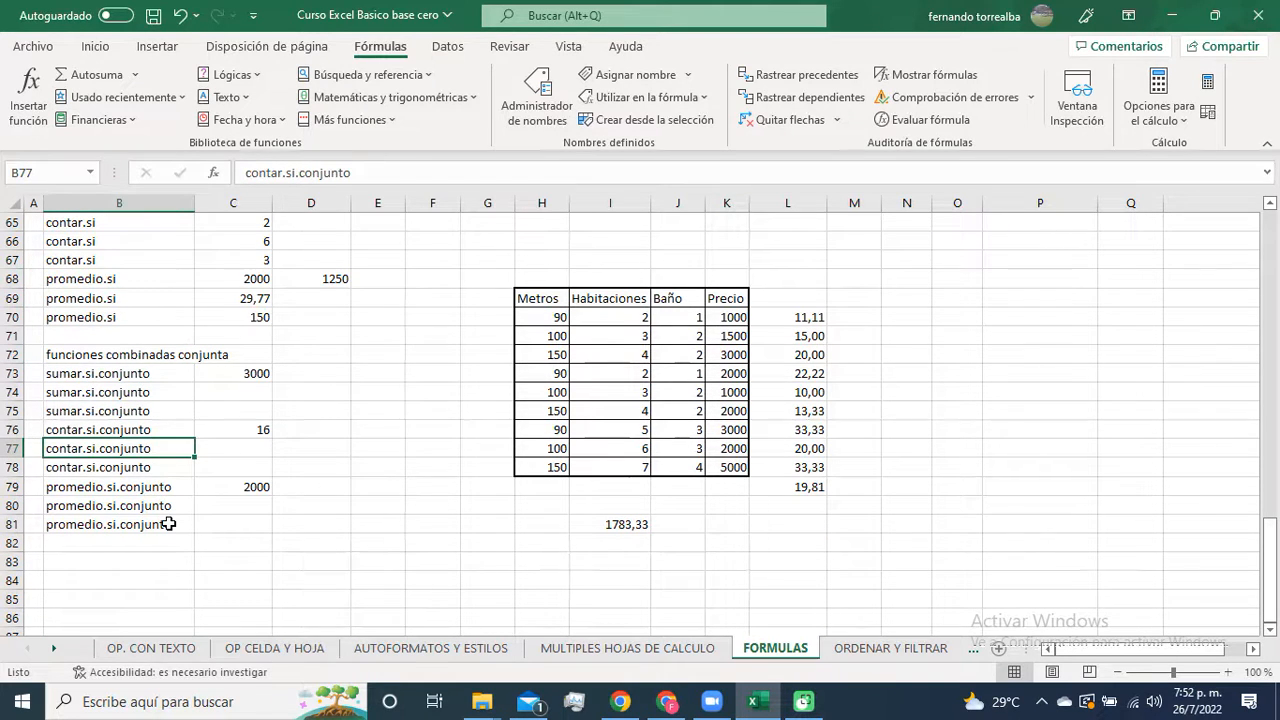
scroll(176, 485, "up", 7)
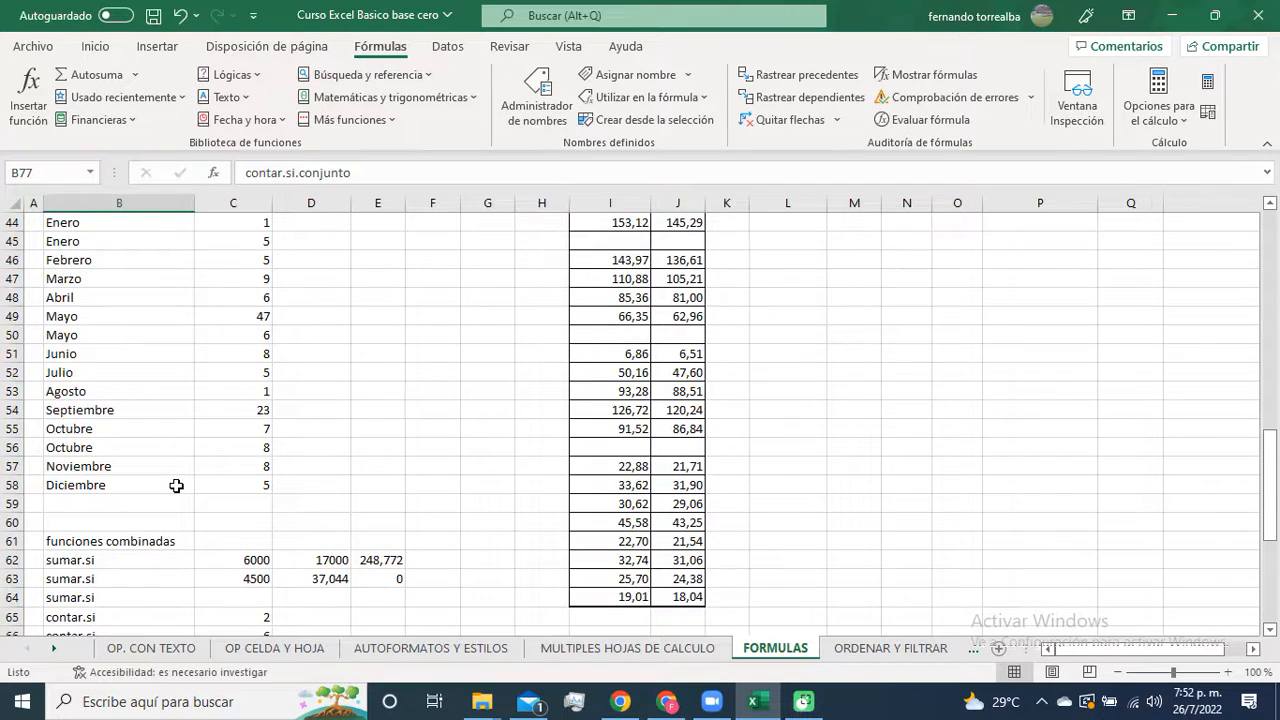
scroll(176, 485, "up", 9)
scroll(176, 485, "down", 3)
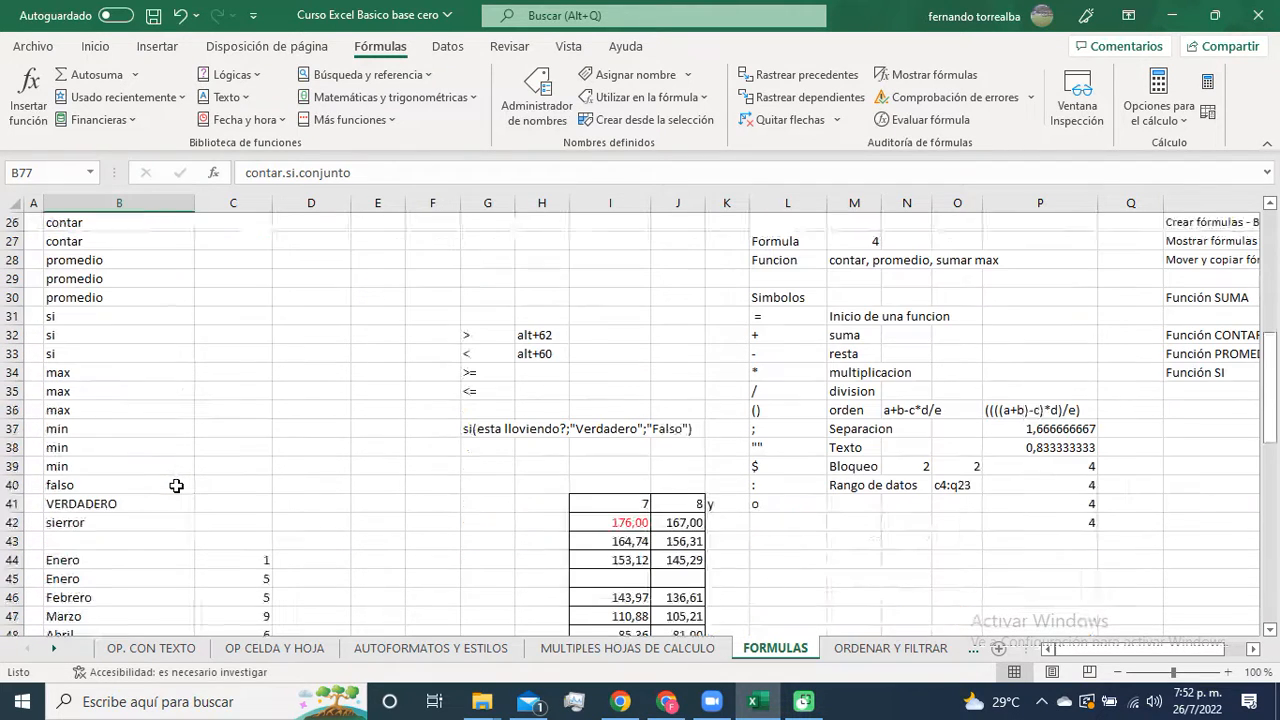
scroll(176, 485, "up", 4)
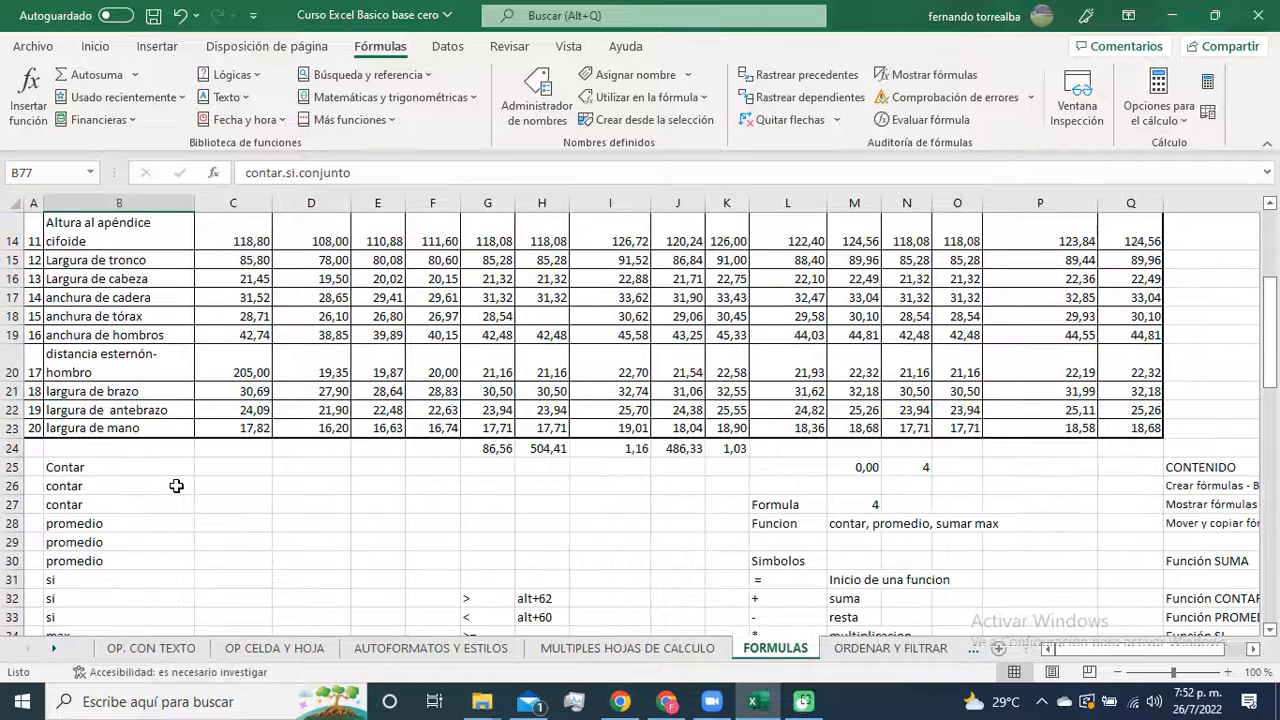
Step: Select the data range C4:Q23 in the measurements table and look over its values
left_click(233, 468)
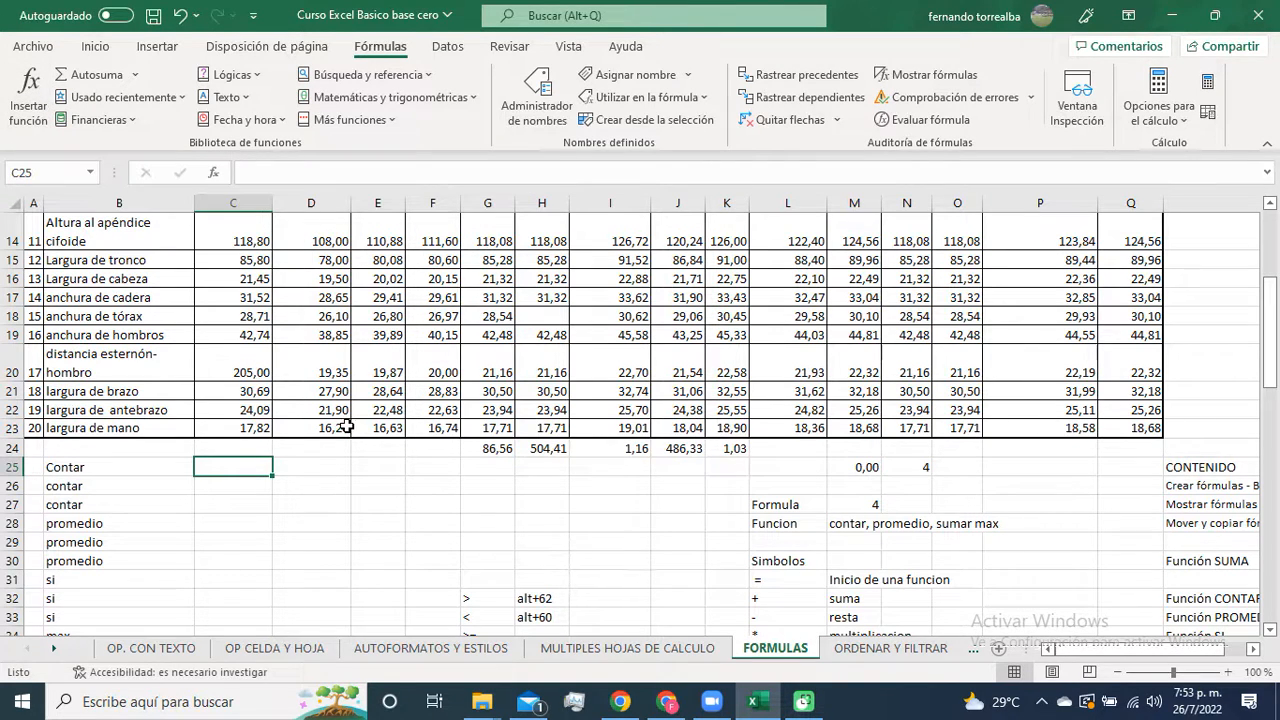
scroll(346, 427, "up", 5)
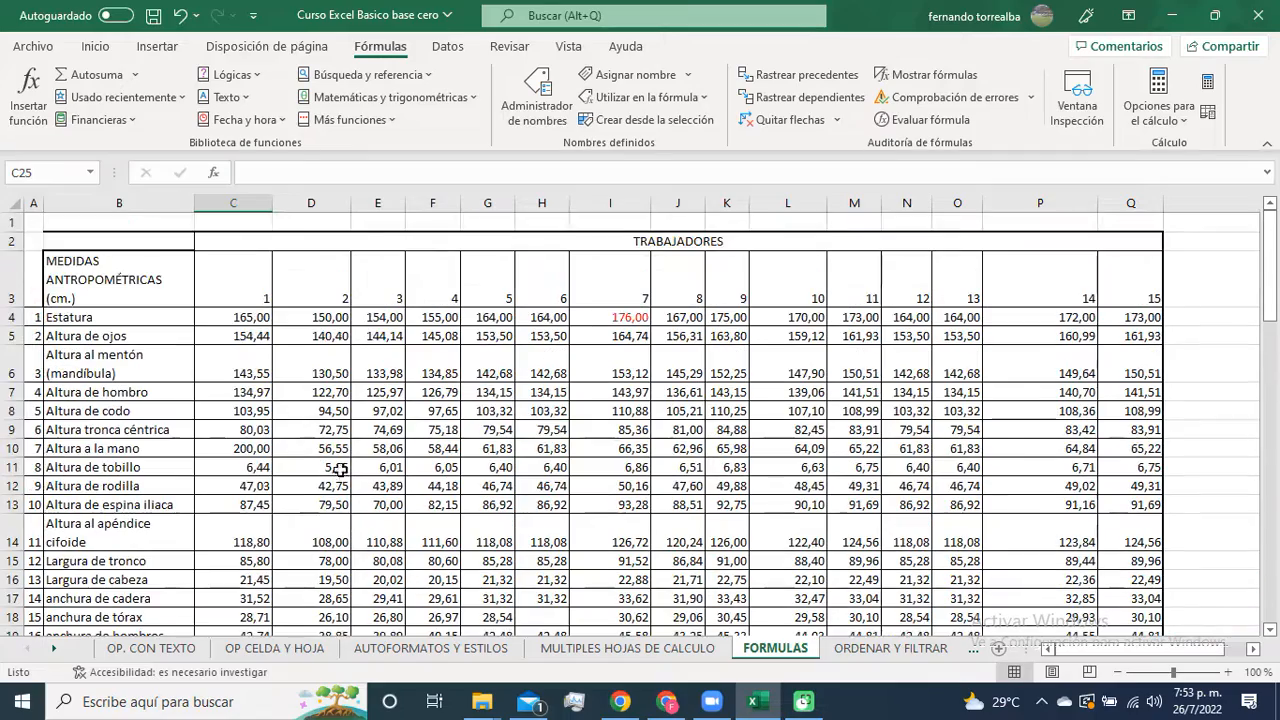
left_click(242, 318)
left_click_drag(632, 437, 1130, 555)
scroll(528, 491, "up", 2)
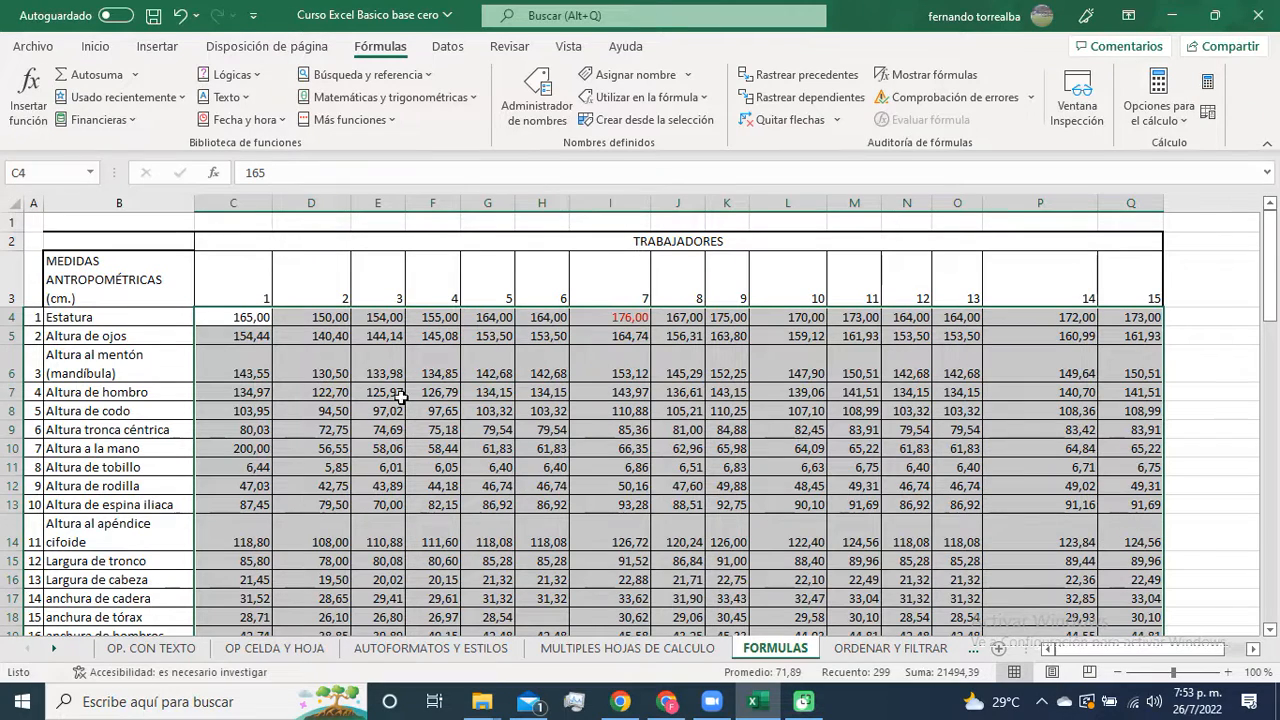
scroll(536, 534, "down", 1)
scroll(536, 534, "down", 2)
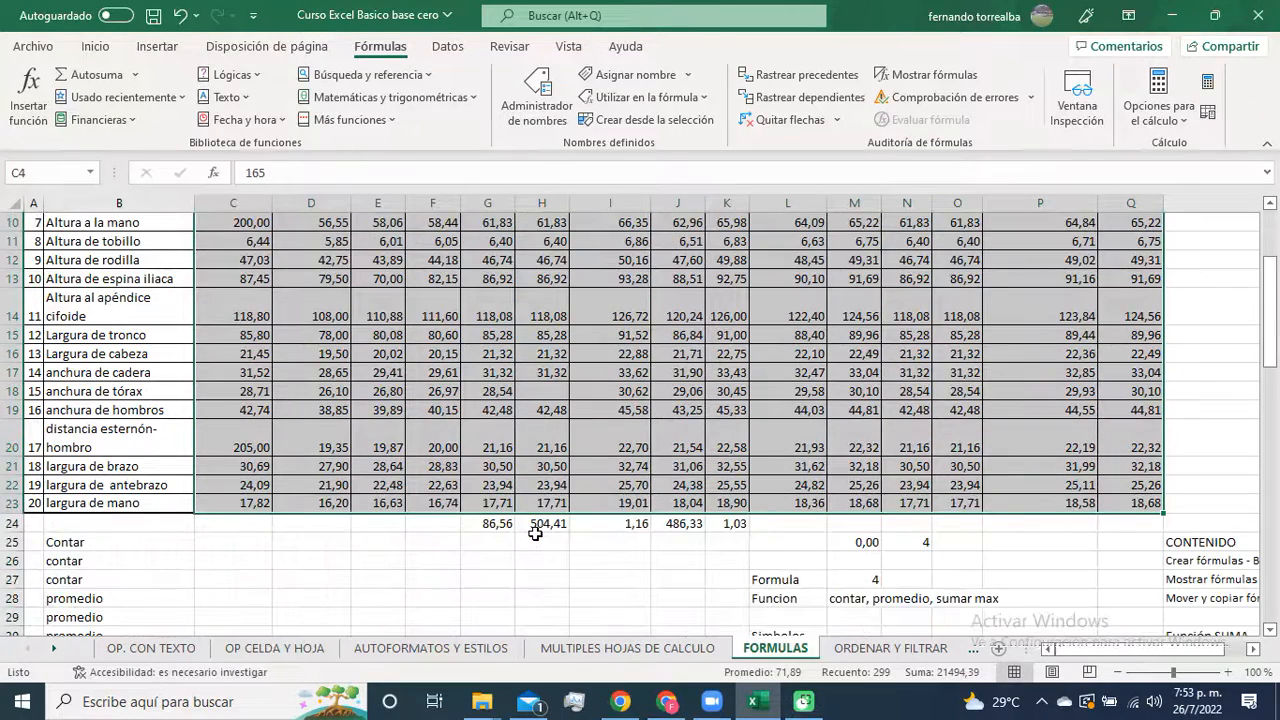
Step: Search the function library for contar to insert a function in cell C25
left_click(217, 542)
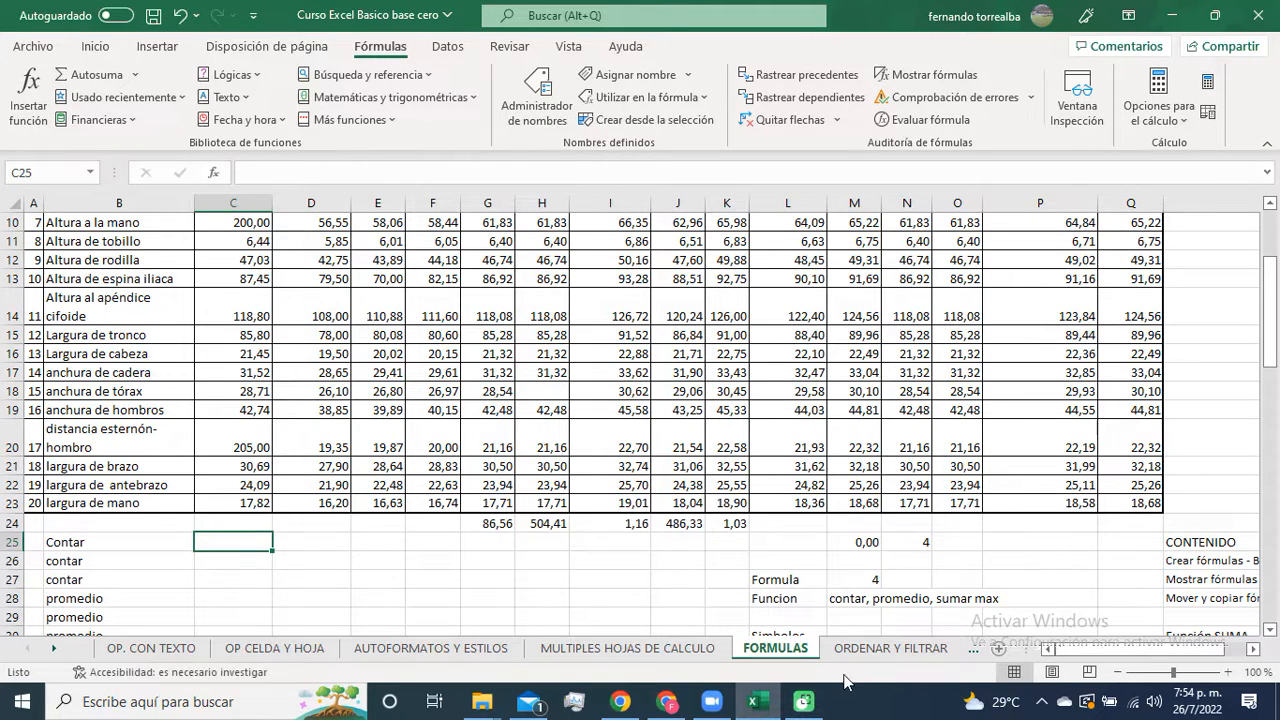
left_click(26, 95)
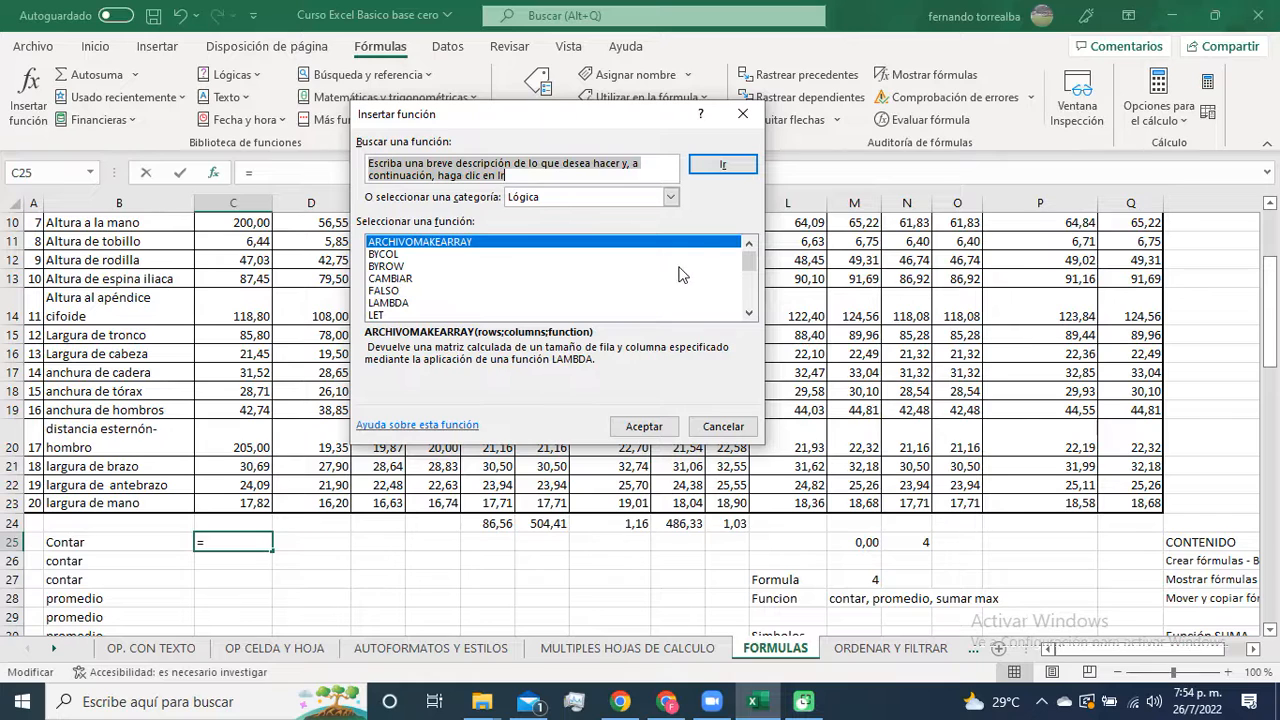
left_click(722, 426)
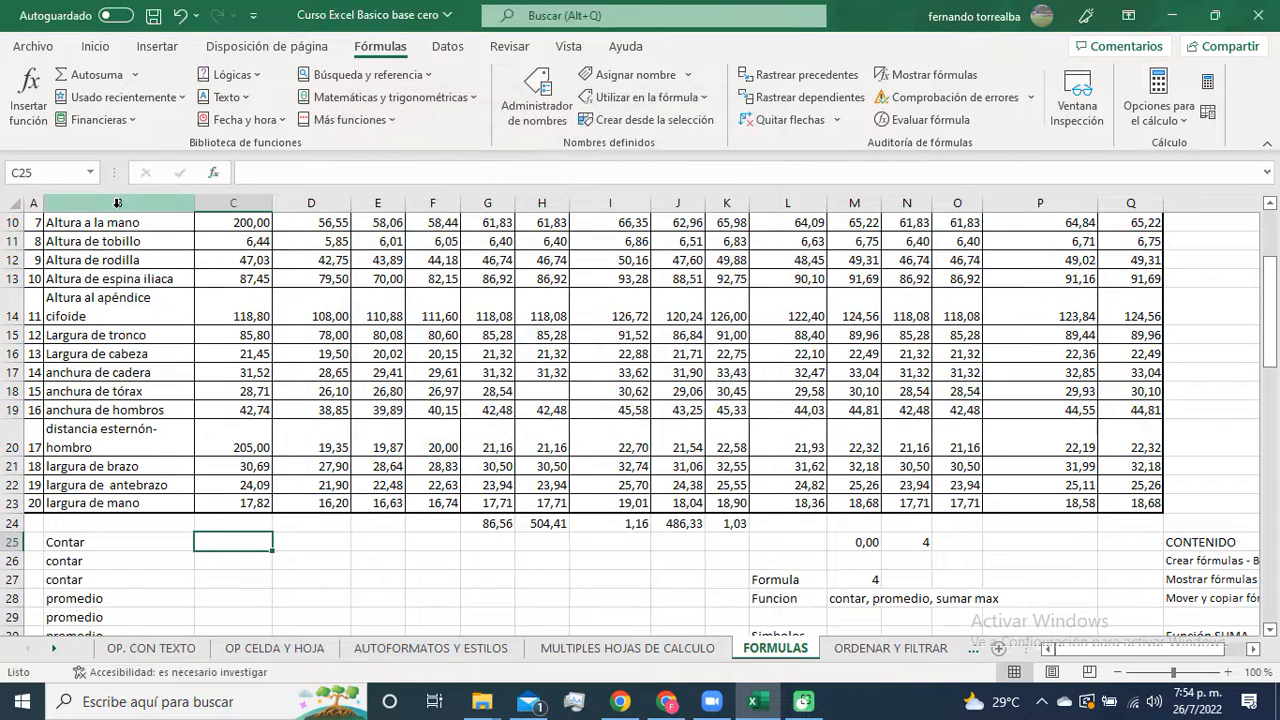
left_click(28, 105)
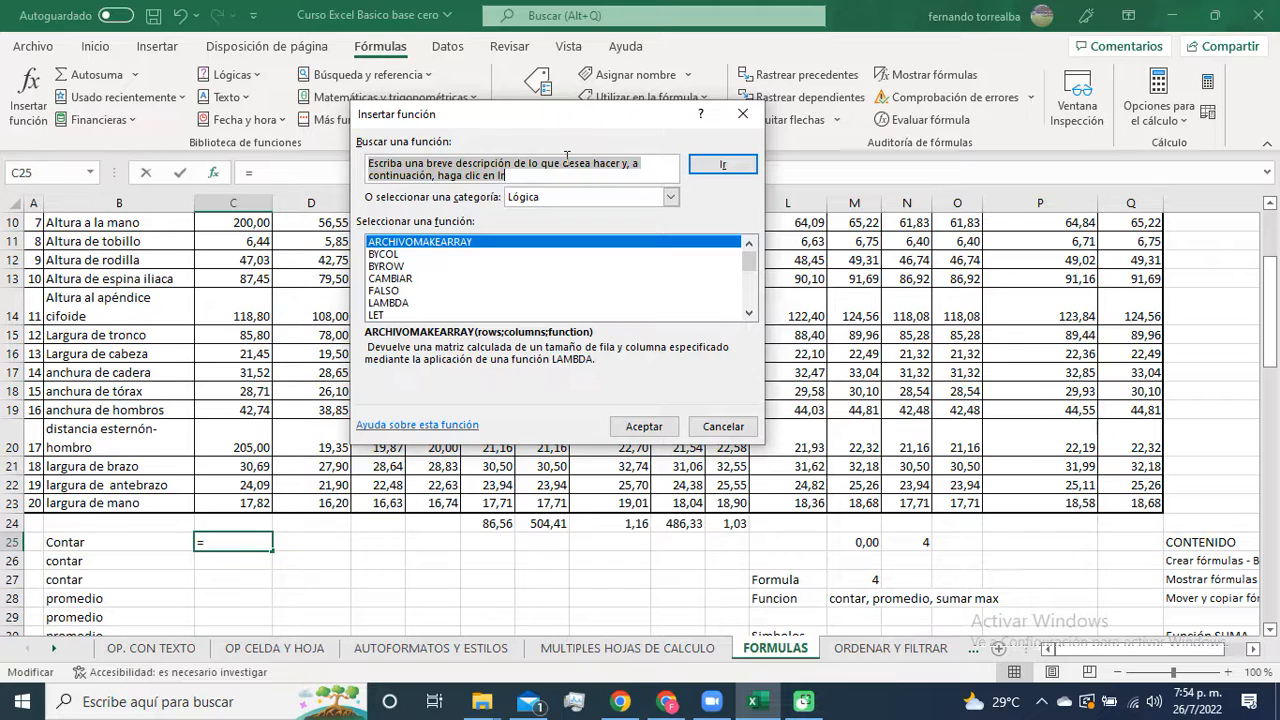
type("contar")
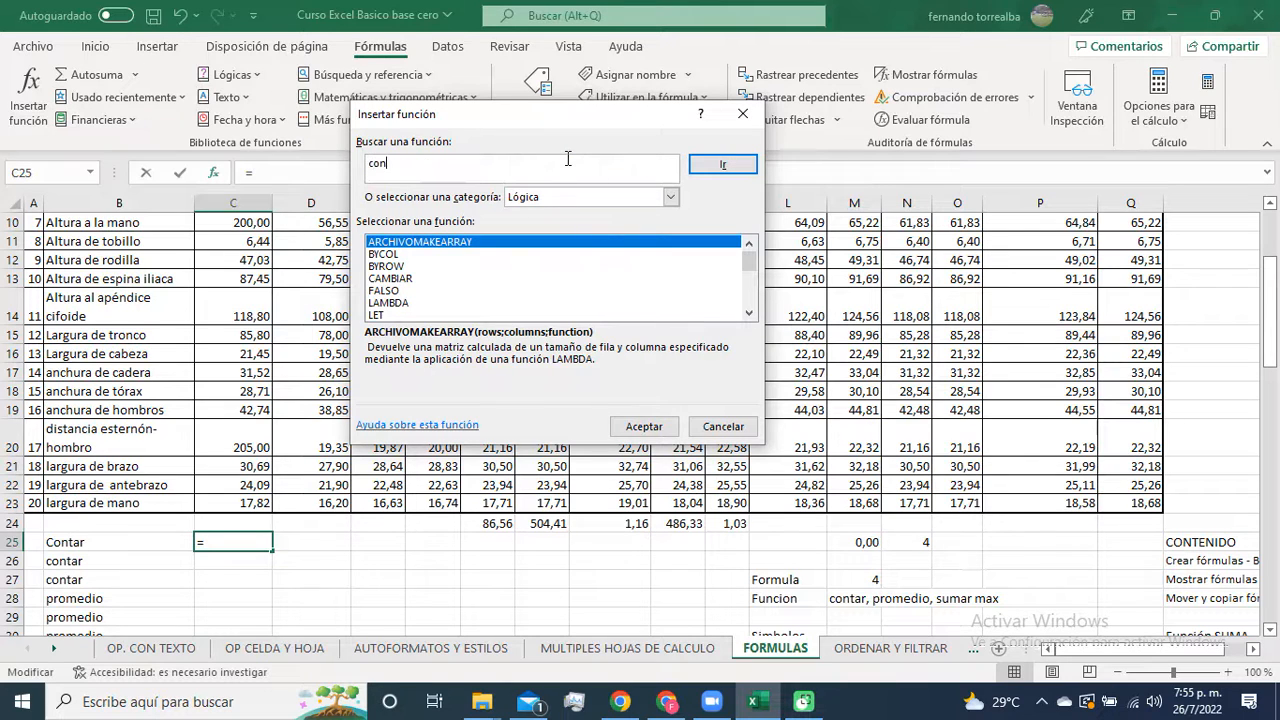
left_click(711, 166)
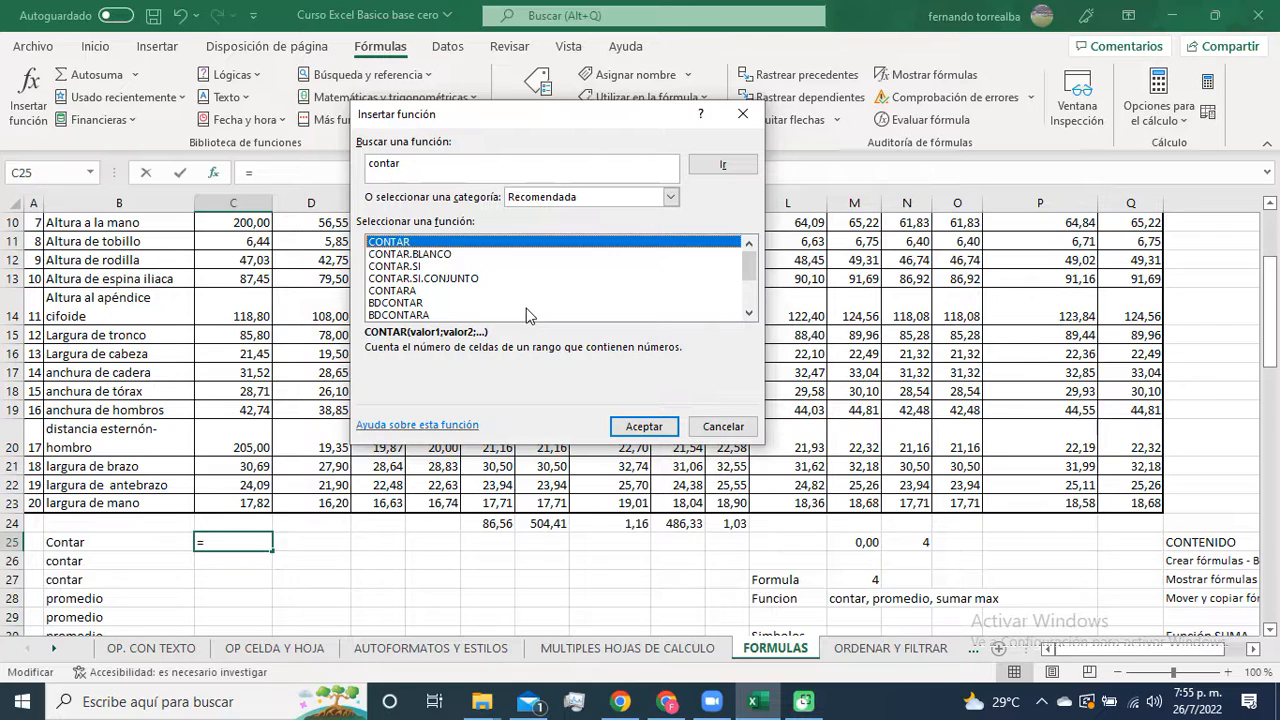
Step: Read the descriptions of the counting functions, including CONTAR, CONTAR.BLANCO, CONTAR.SI, CONTAR.SI.CONJUNTO, CONTARA and BDCONTARA
left_click(441, 255)
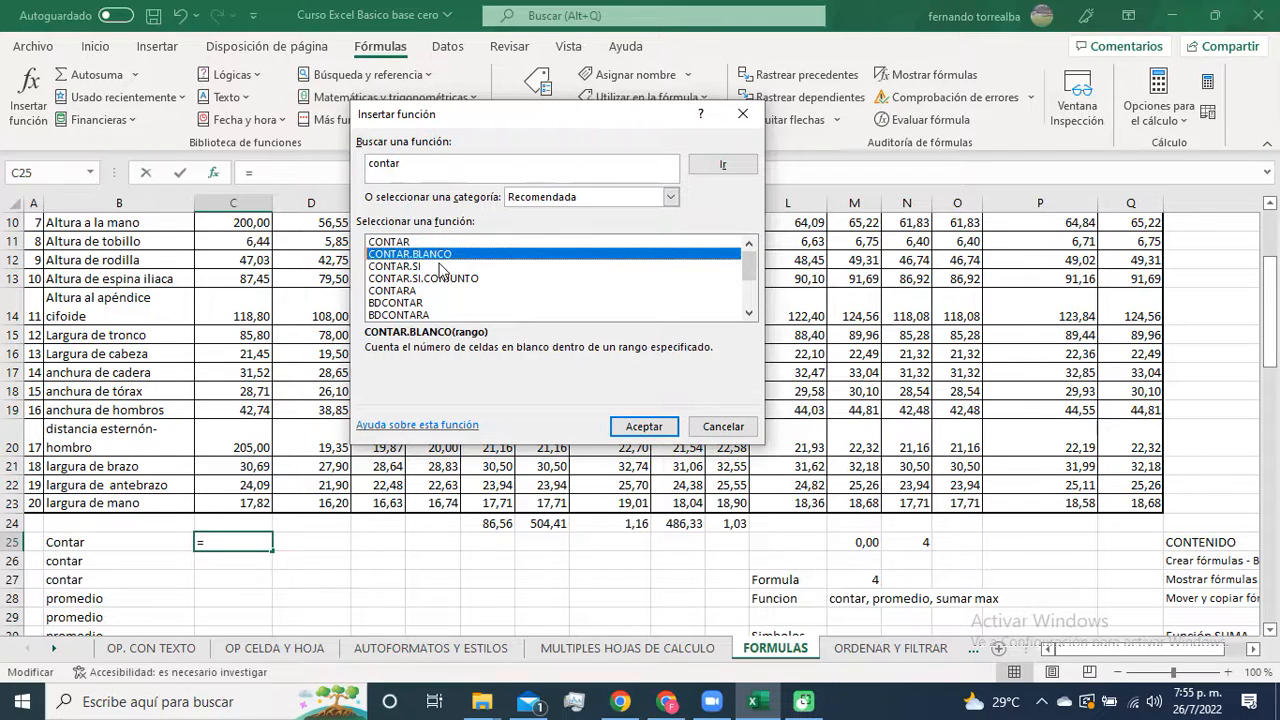
left_click(443, 267)
left_click(443, 279)
left_click(441, 291)
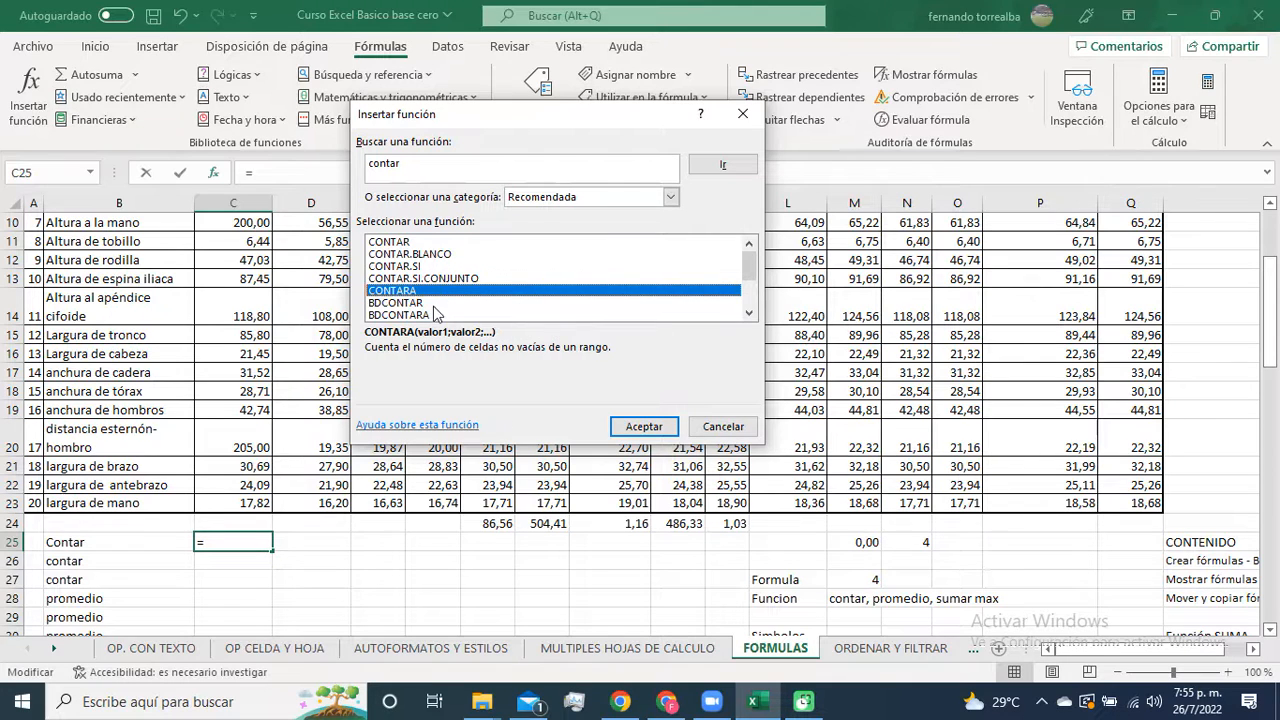
left_click(419, 304)
left_click(446, 316)
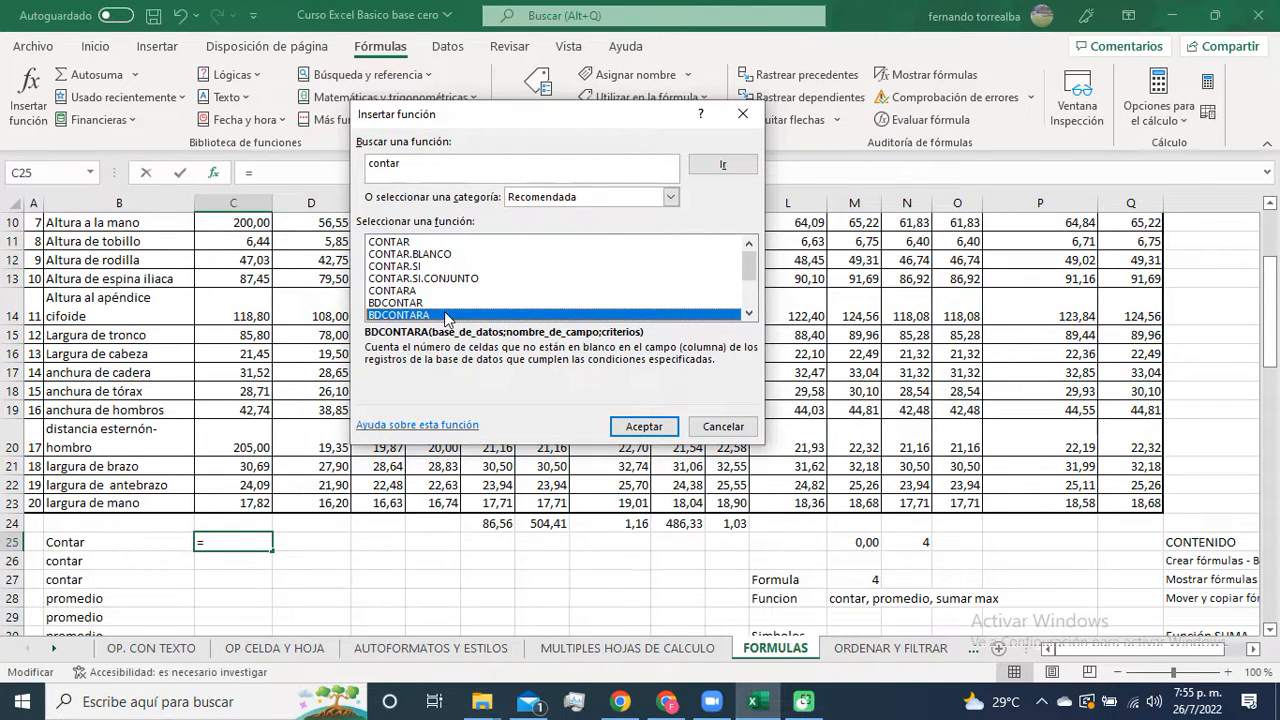
left_click(413, 244)
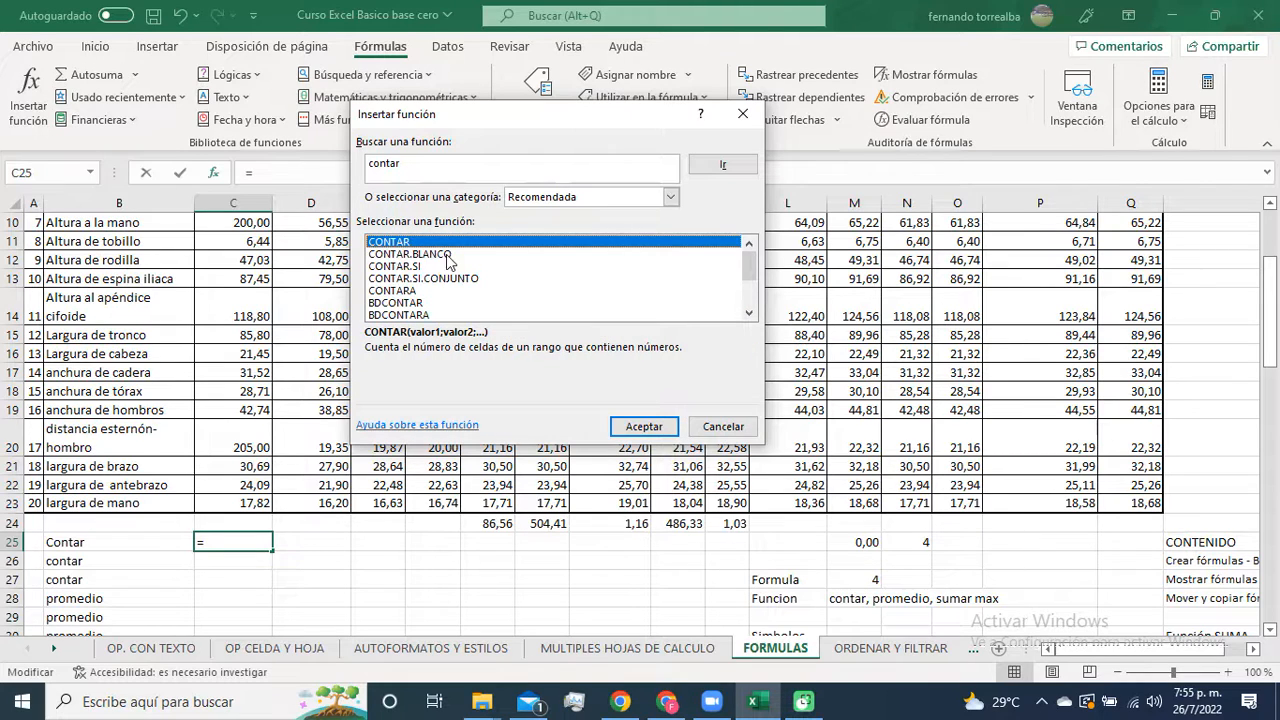
left_click(447, 256)
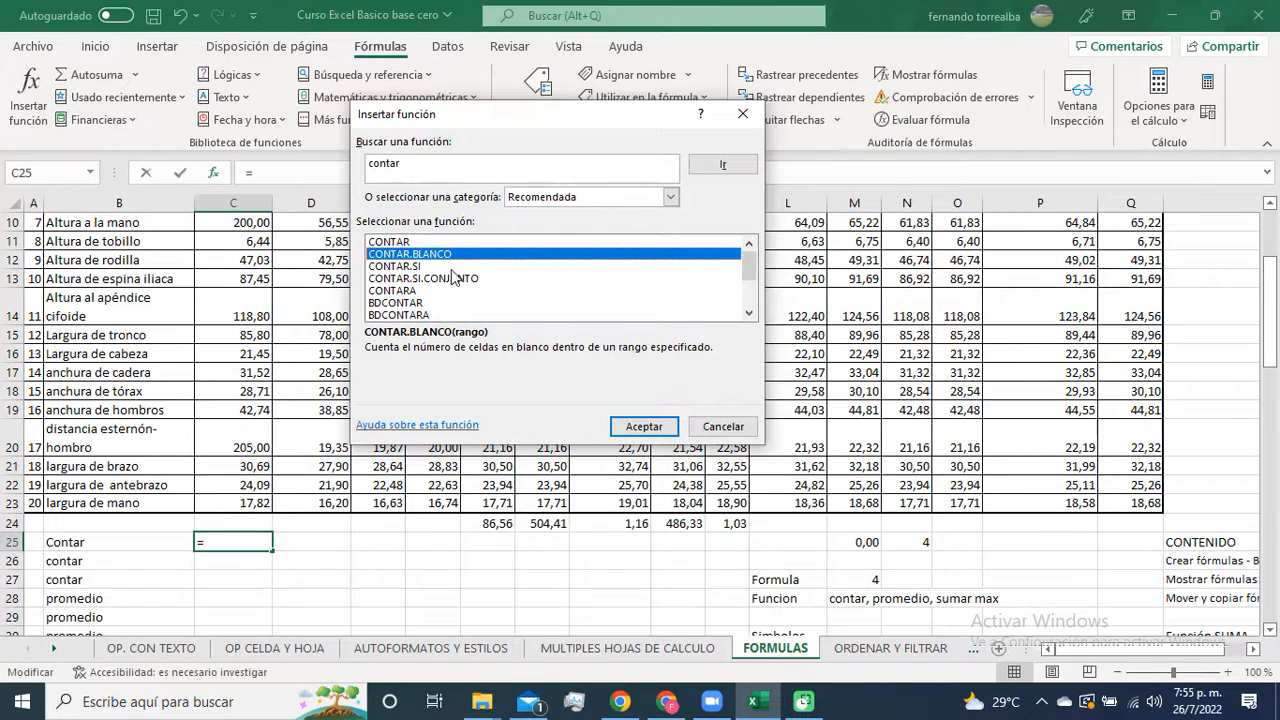
left_click(452, 266)
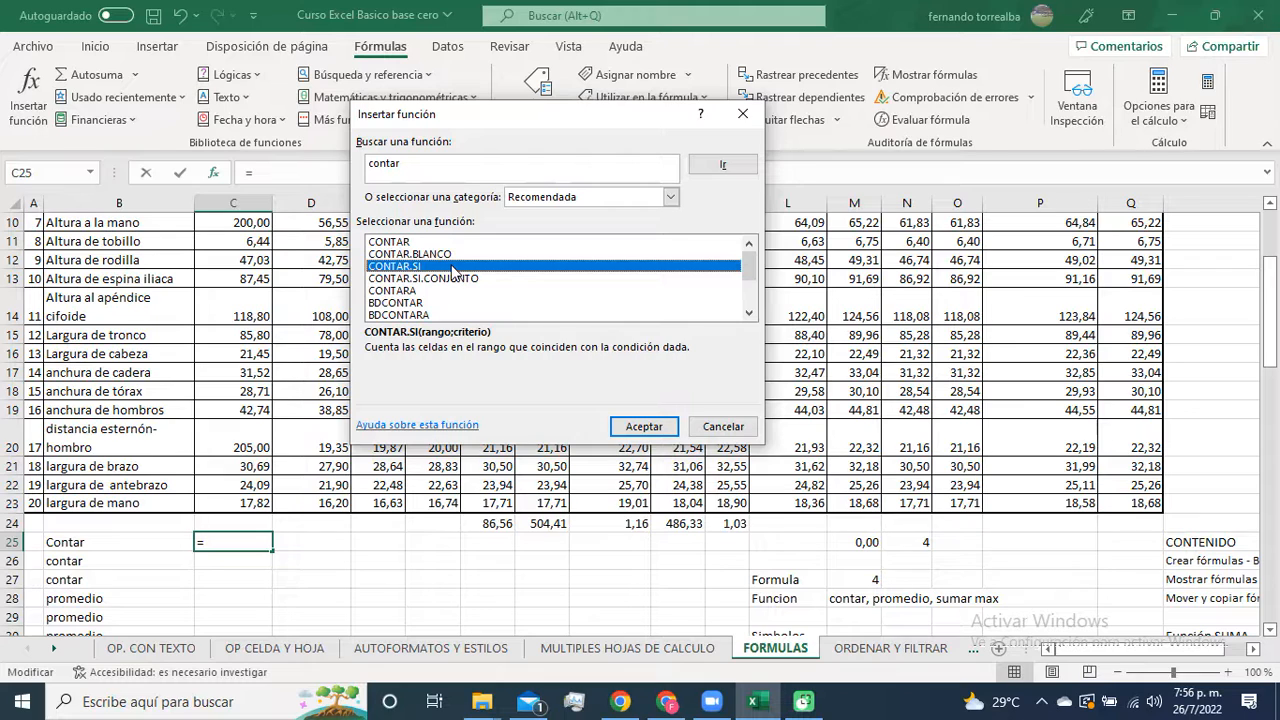
left_click(460, 280)
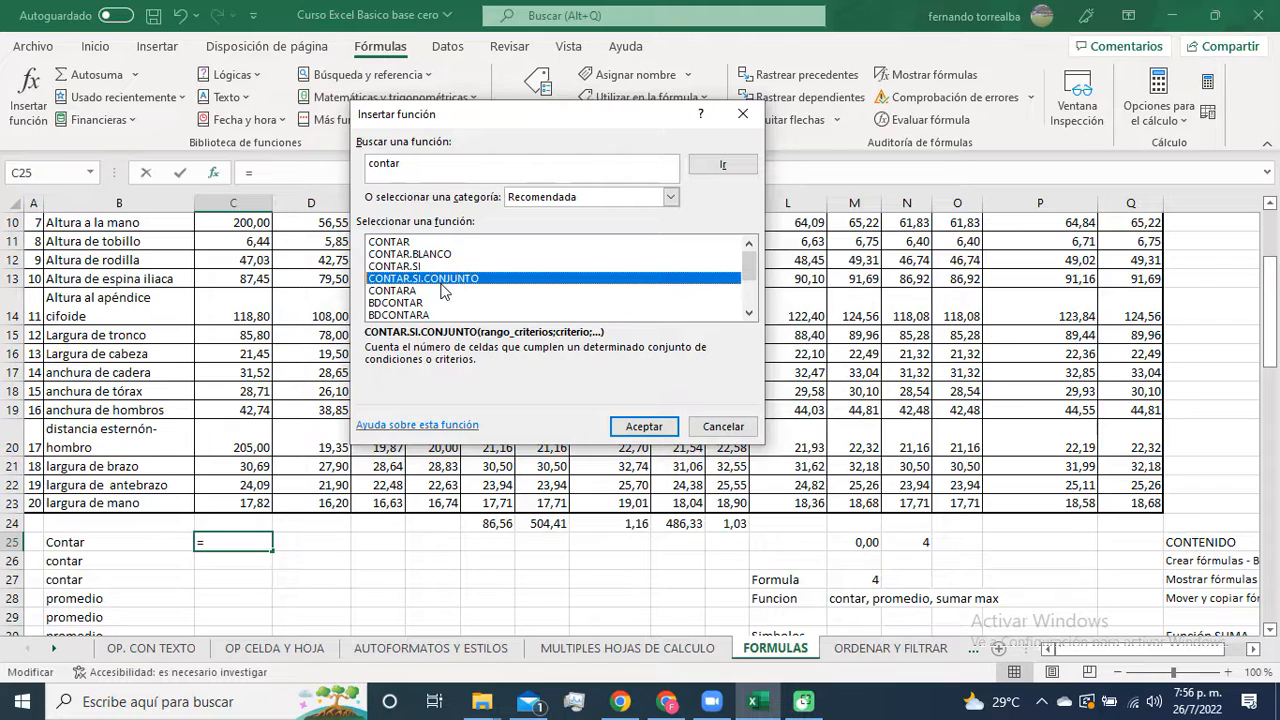
left_click(441, 292)
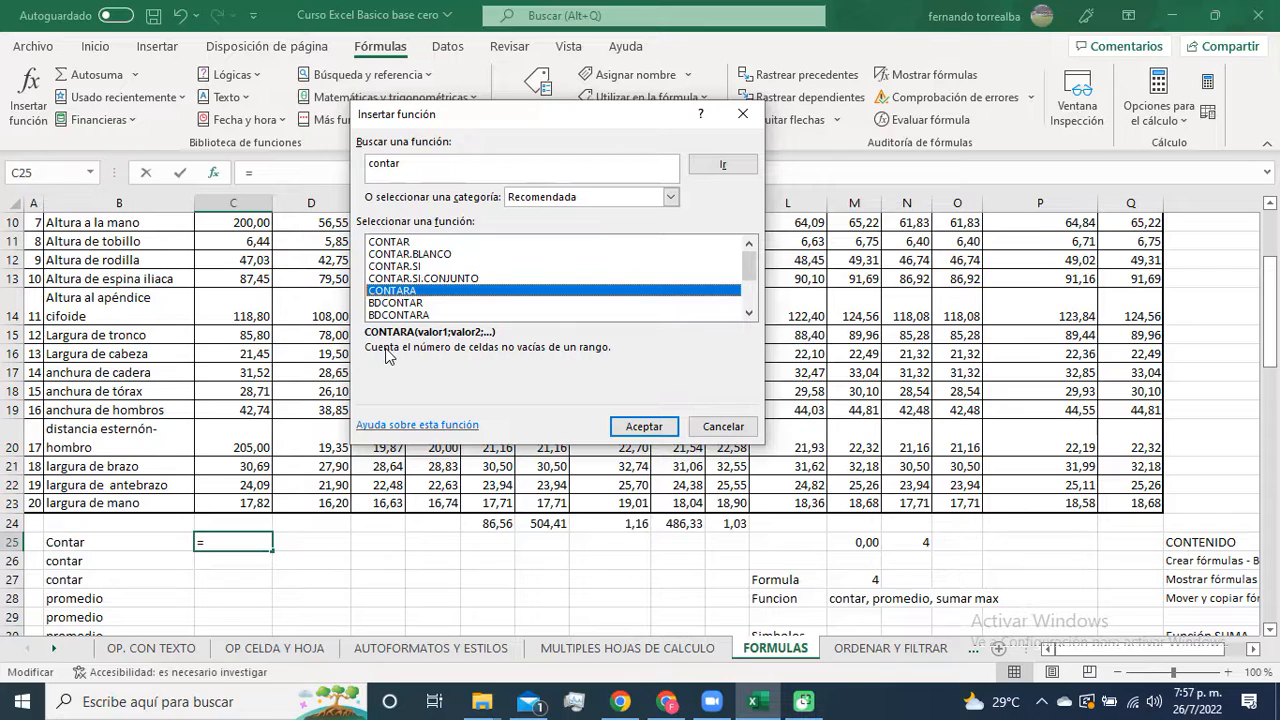
key("Up")
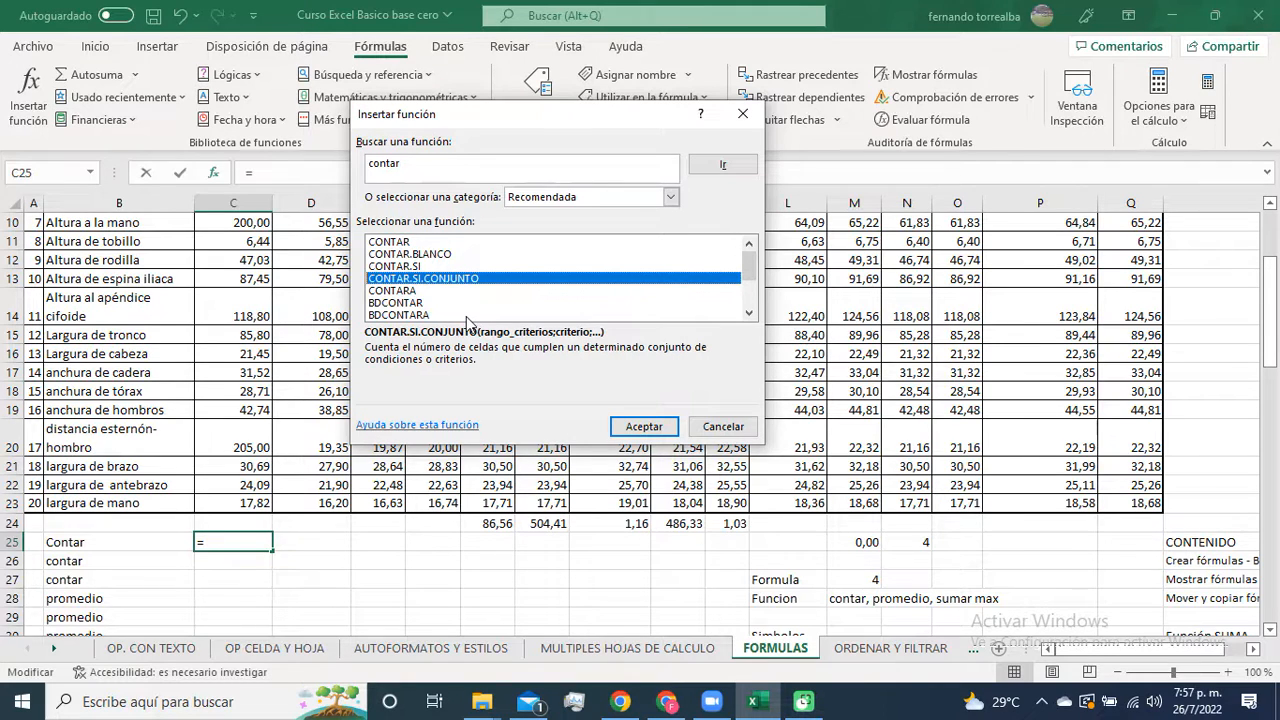
Step: Choose the CONTAR function for C25 and move its arguments dialog clear of the table's first columns
left_click(382, 245)
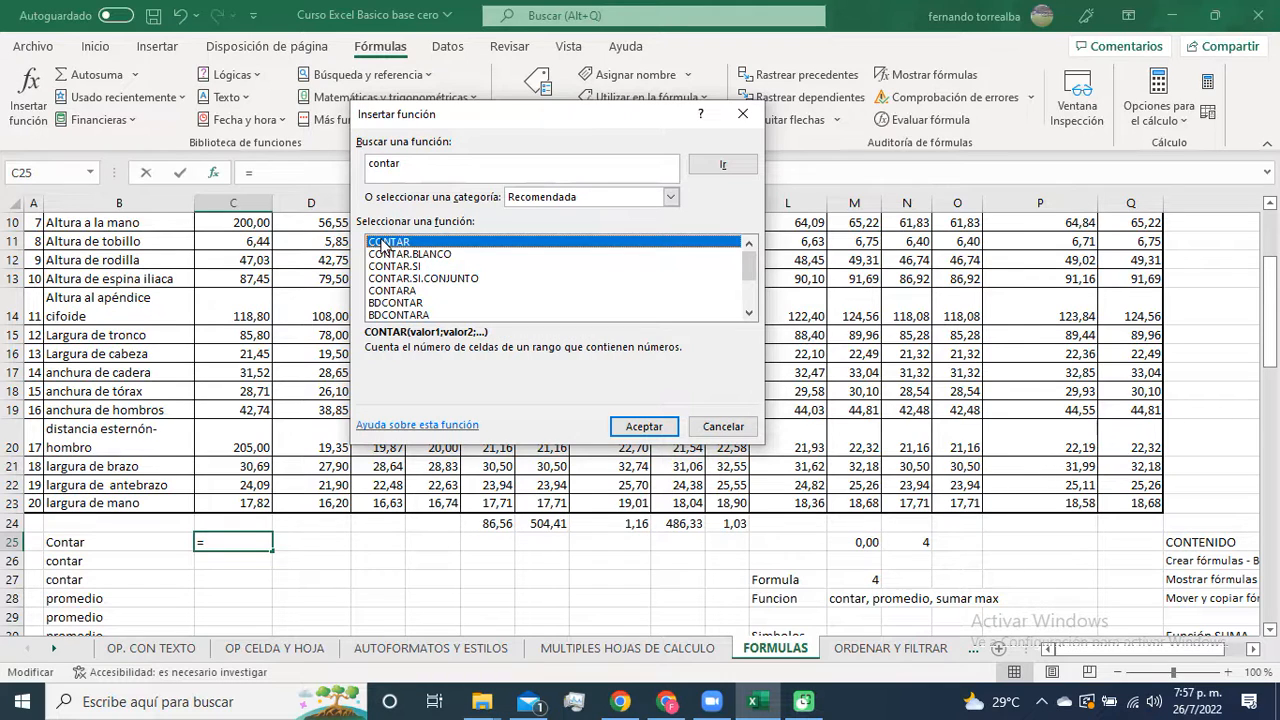
left_click(643, 427)
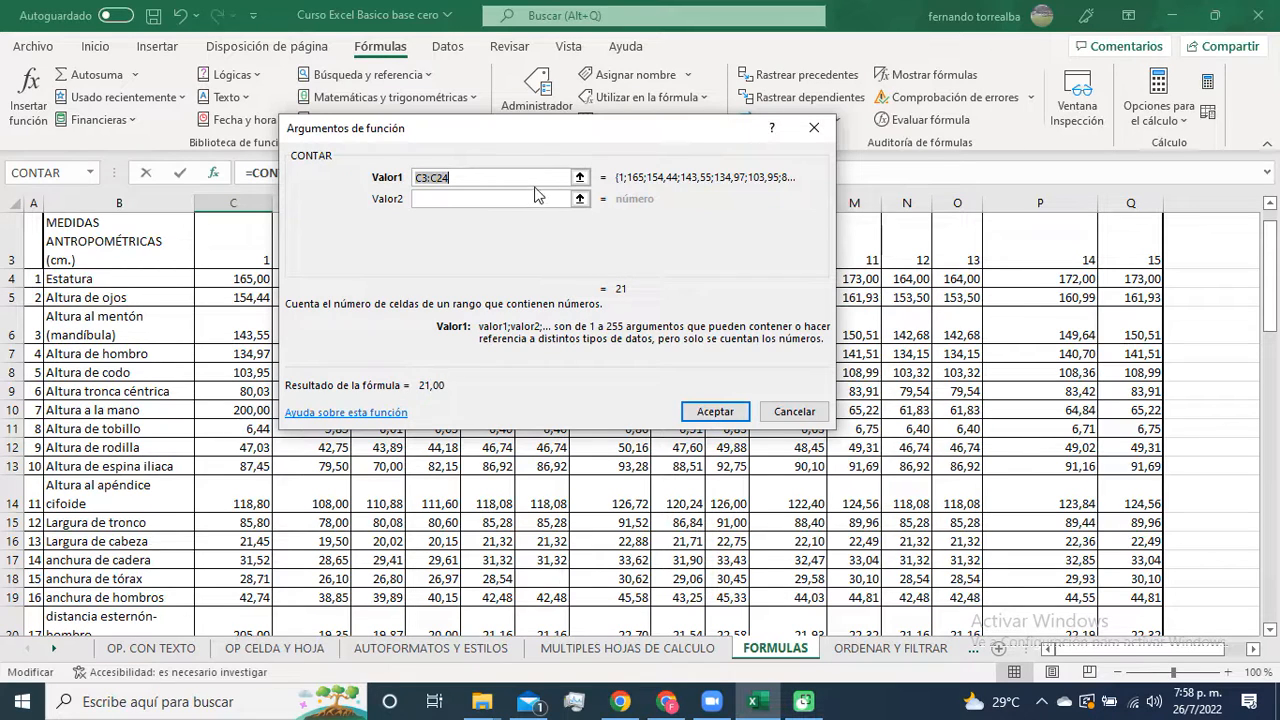
left_click_drag(547, 140, 948, 249)
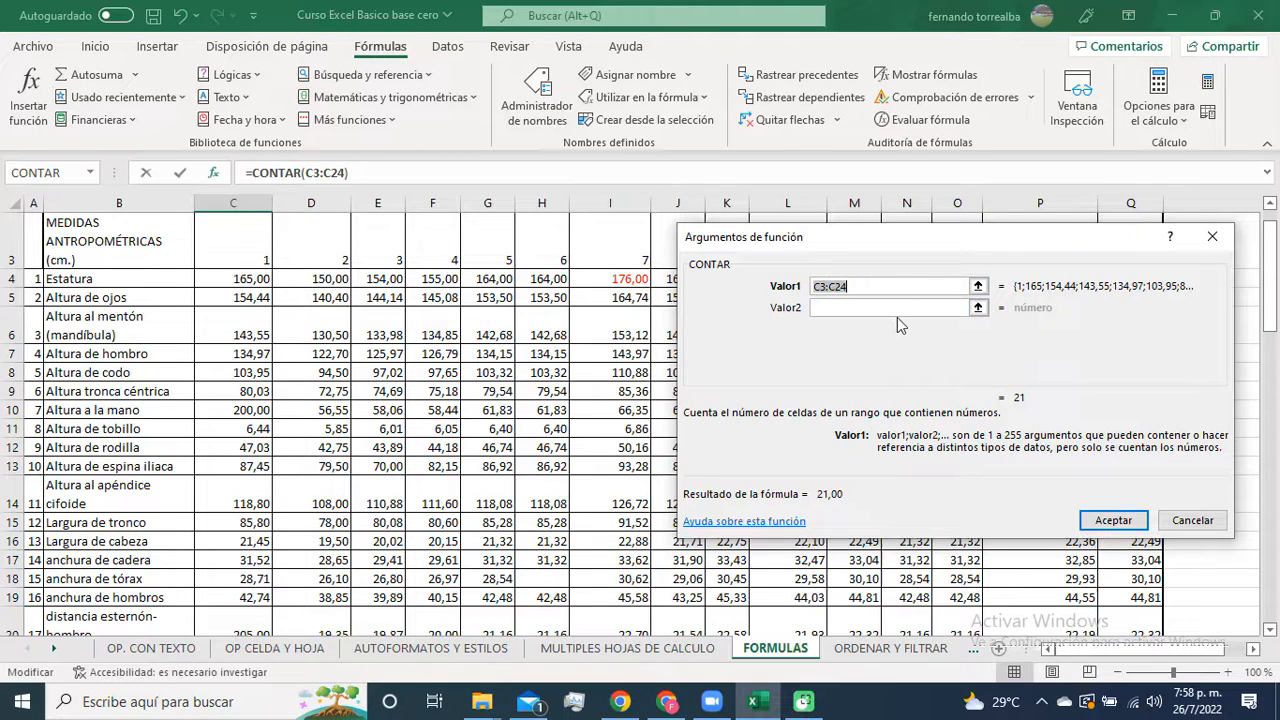
left_click_drag(863, 246, 913, 331)
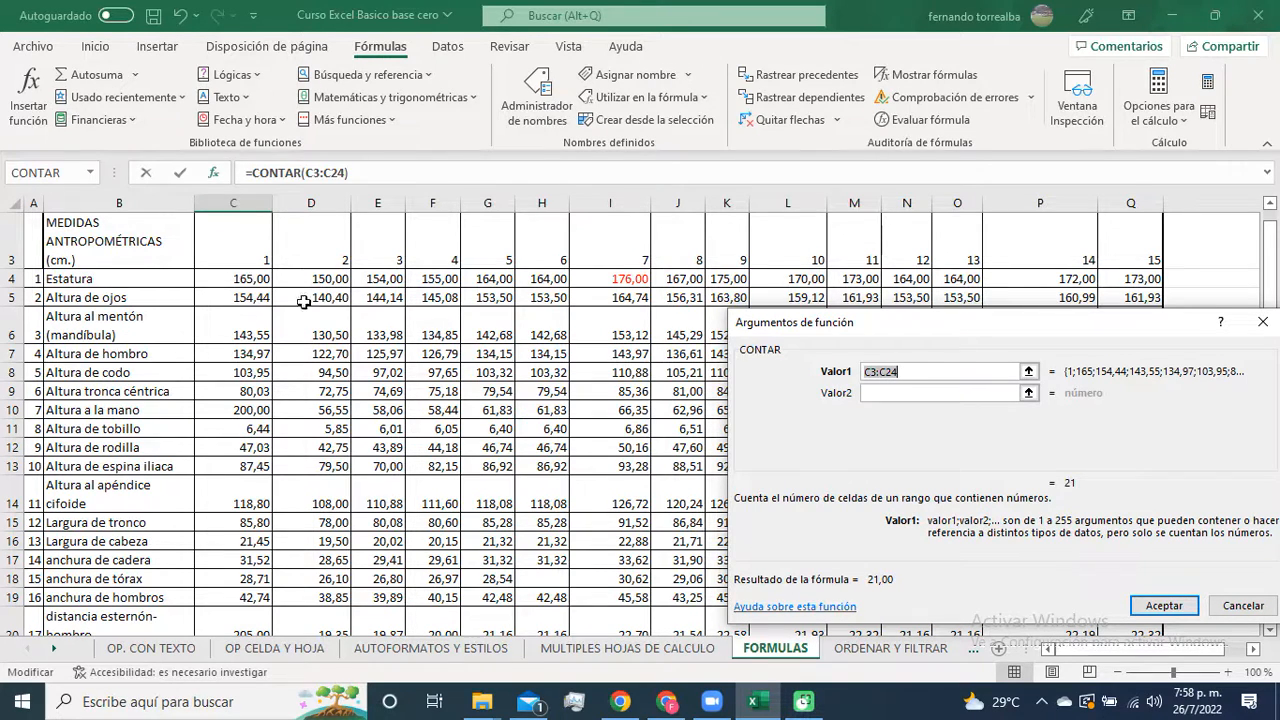
Step: Check the extent of the measurements table and clear the suggested range from CONTAR's Valor1 argument
scroll(303, 302, "down", 3)
scroll(515, 344, "down", 3)
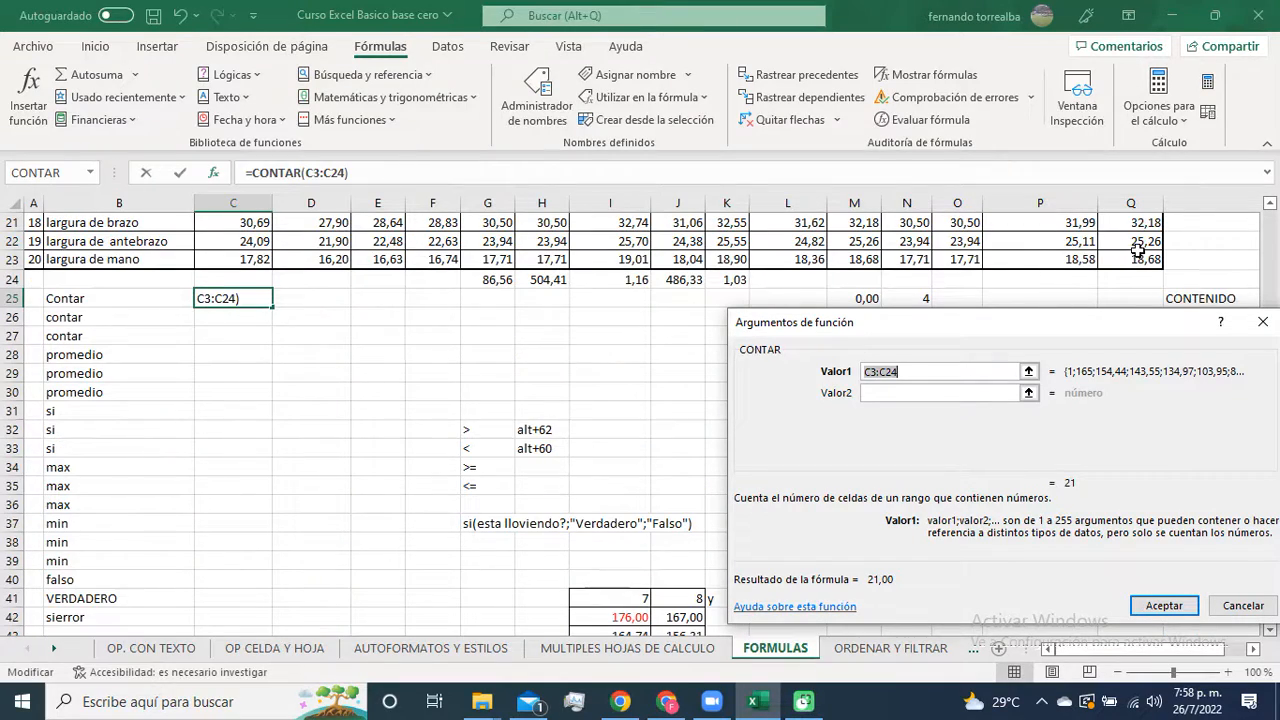
scroll(560, 322, "up", 5)
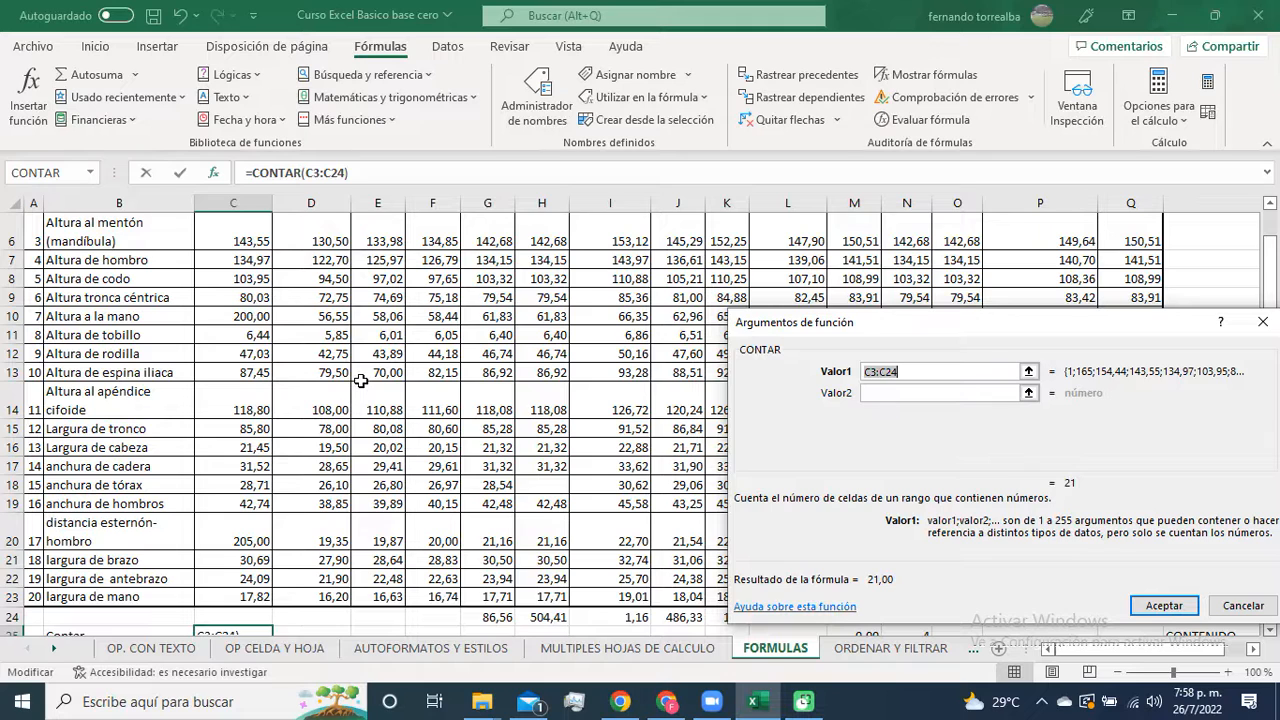
scroll(360, 381, "up", 2)
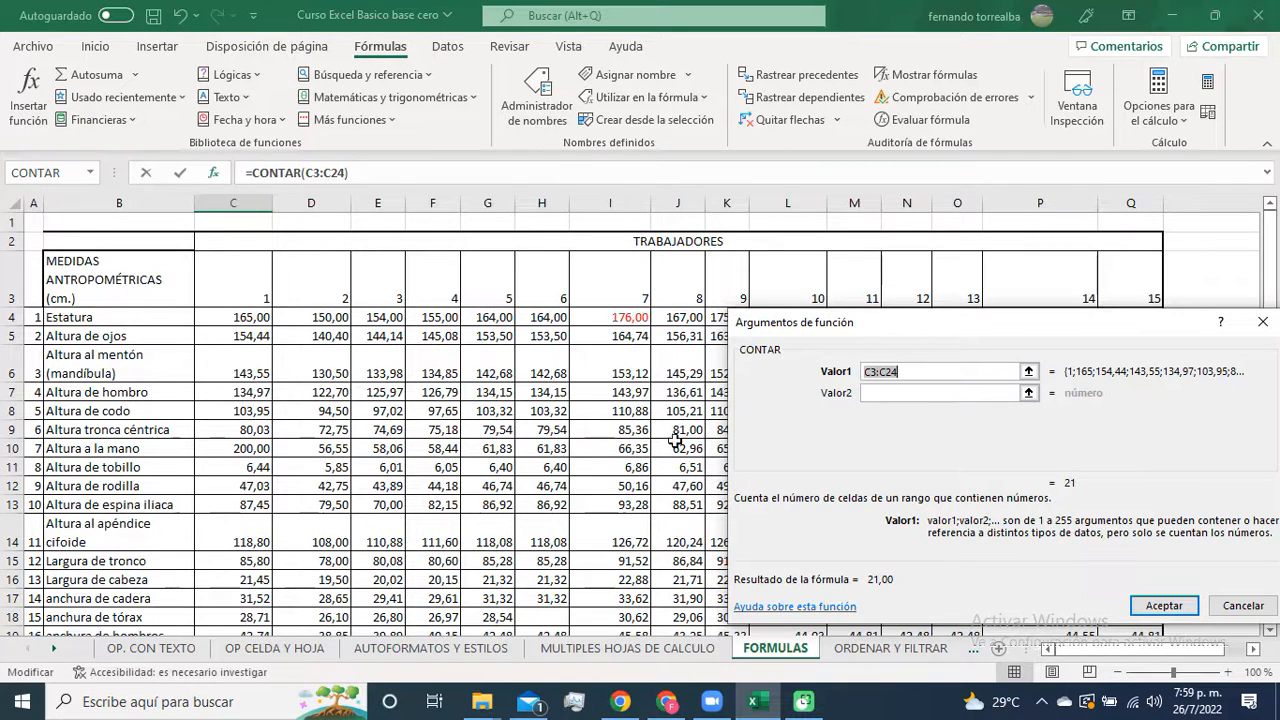
left_click(911, 373)
left_click_drag(911, 373, 800, 378)
key("BackSpace")
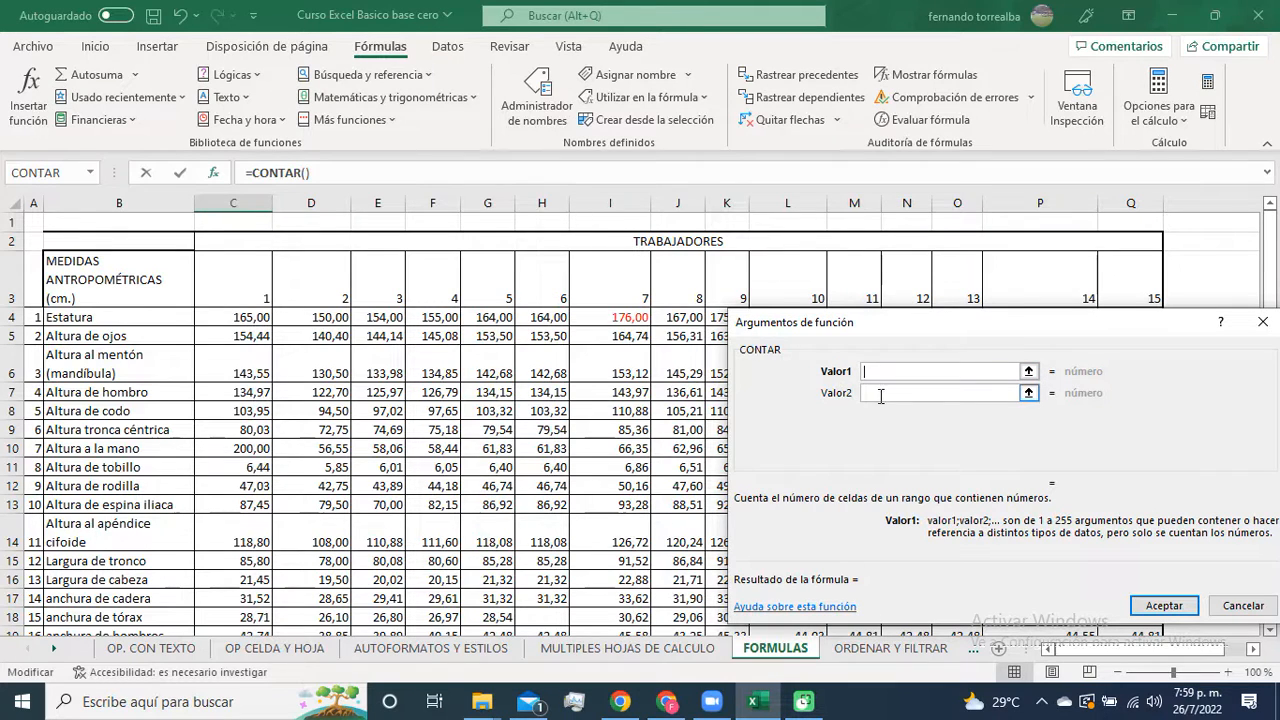
Step: Examine the CONTAR argument fields from Valor1 through Valor255 and return to Valor1
left_click(881, 394)
left_click(862, 416)
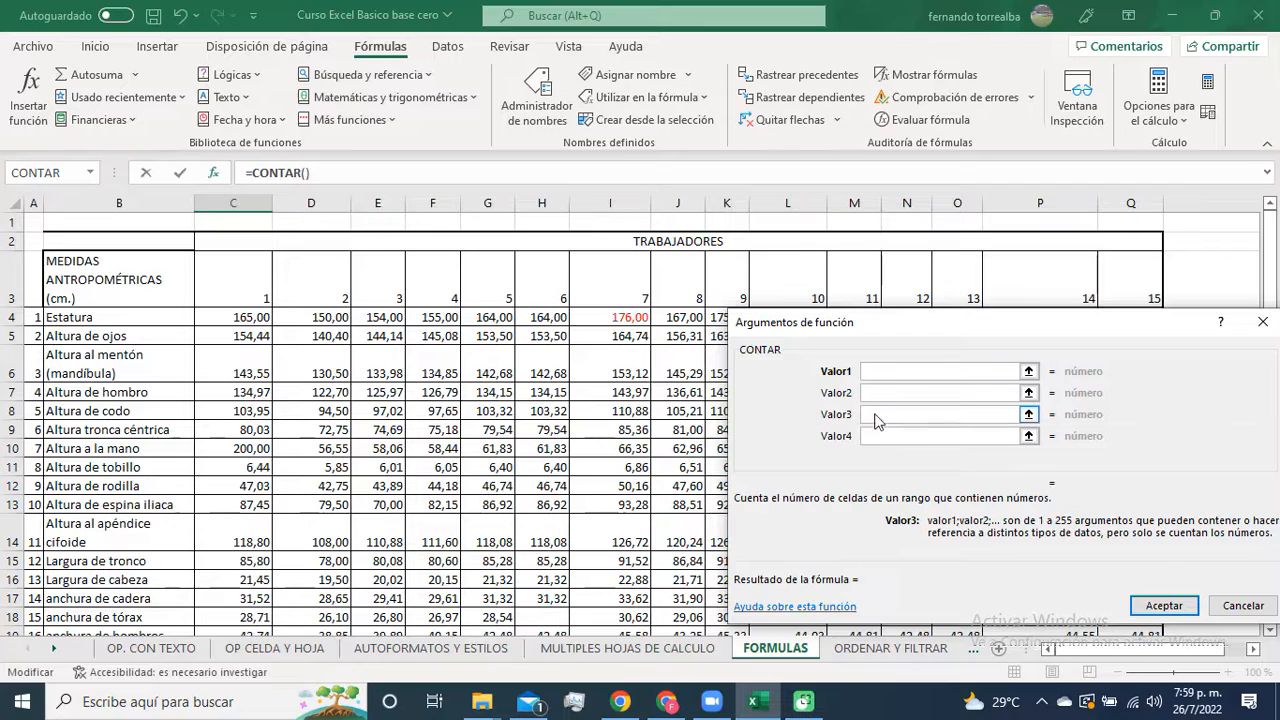
left_click(878, 437)
left_click(877, 458)
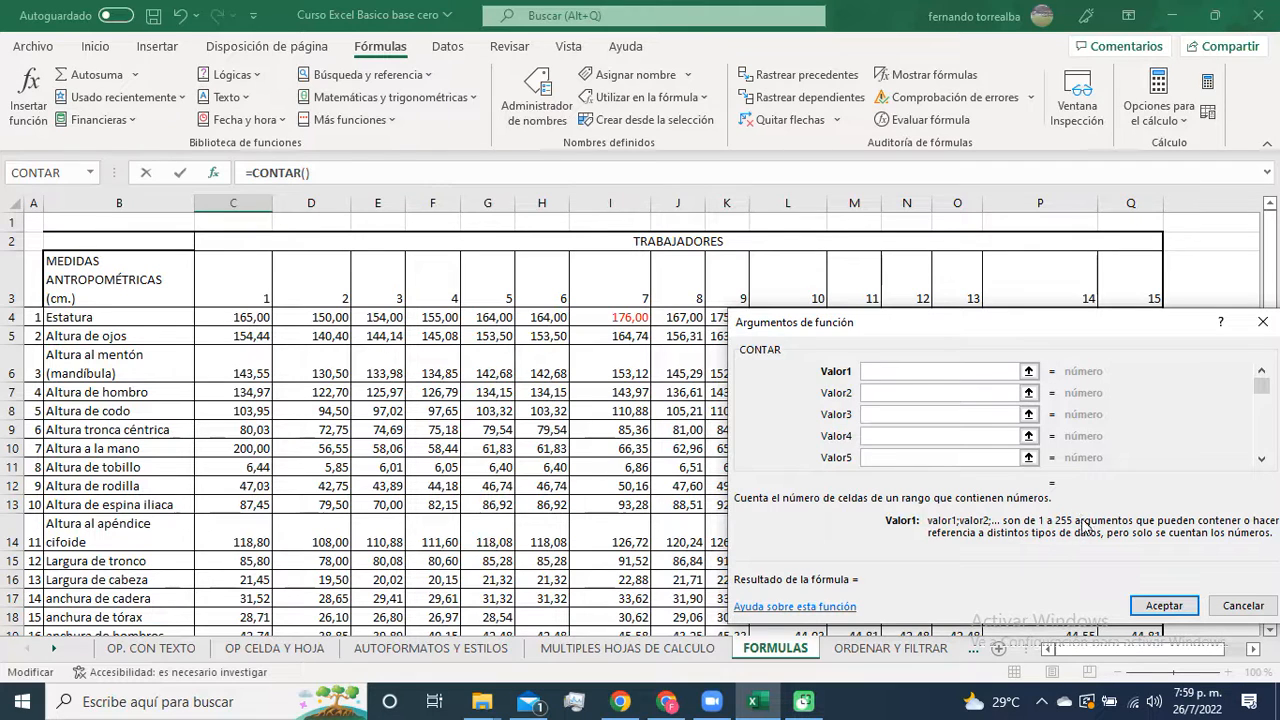
left_click_drag(1262, 388, 1262, 450)
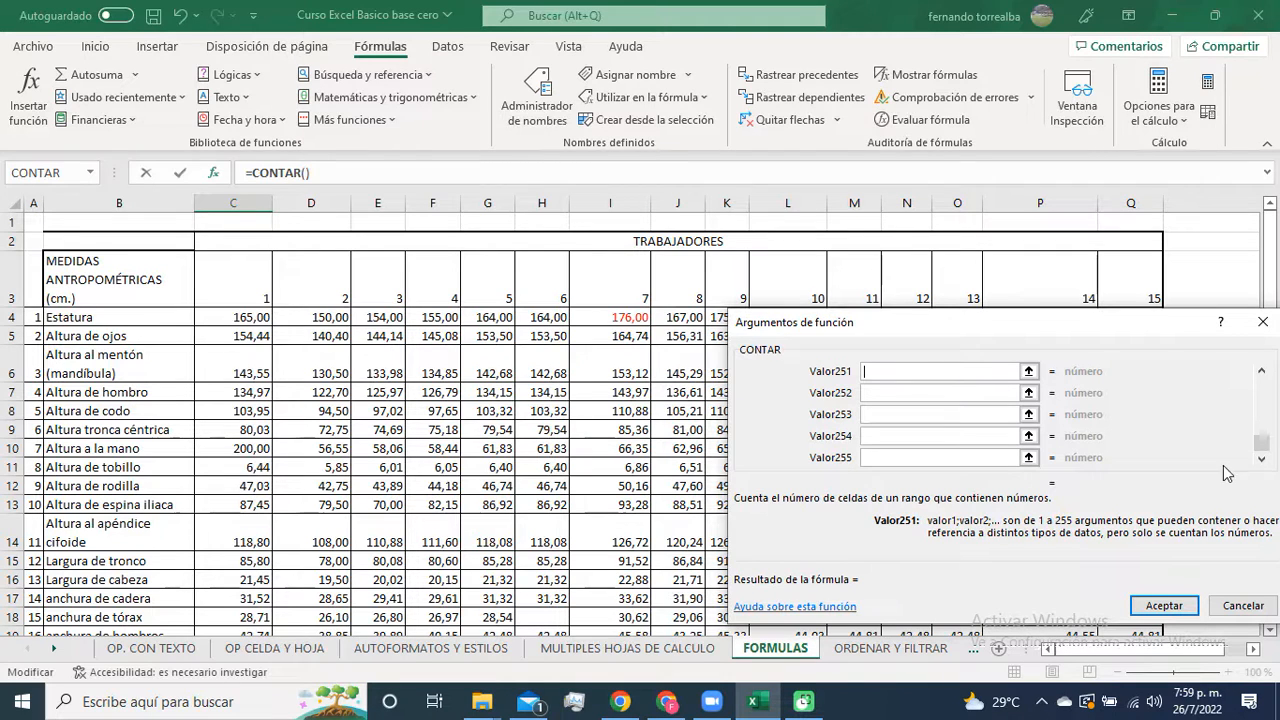
left_click_drag(1262, 443, 1264, 386)
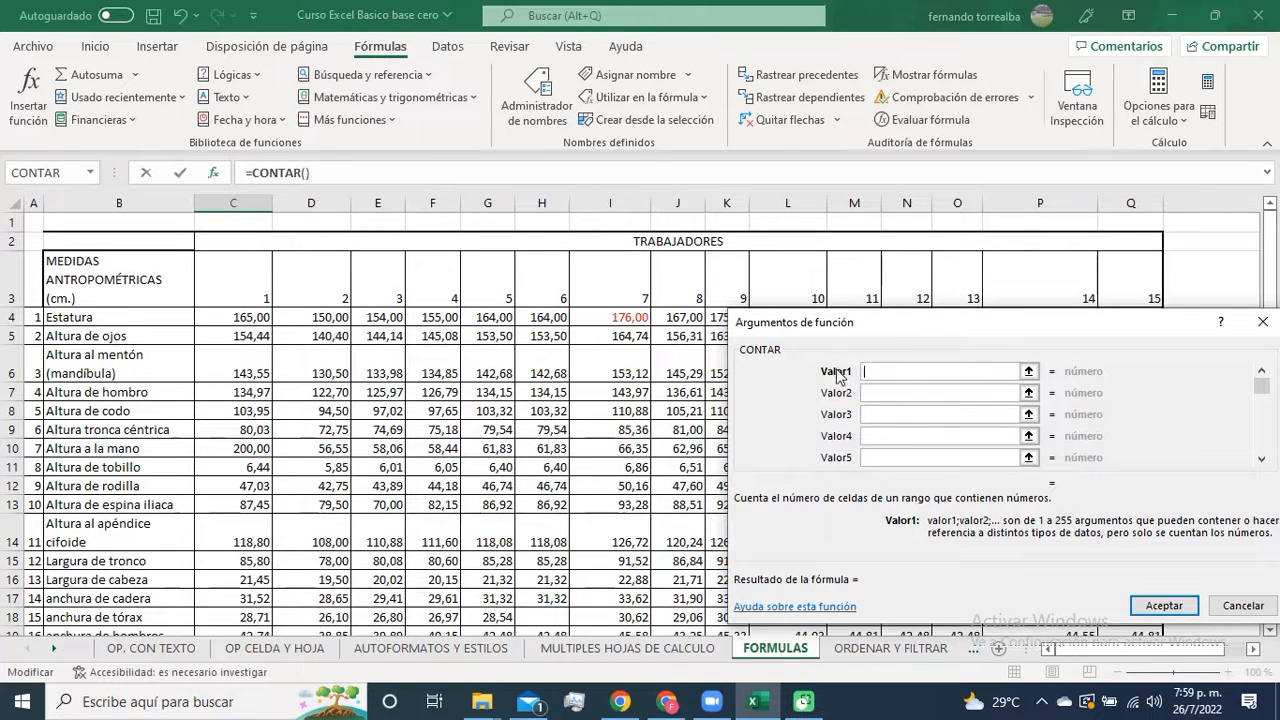
Step: Set Valor1 to the measurements range C4:Q23 and enter the CONTAR formula in C25
left_click(1029, 372)
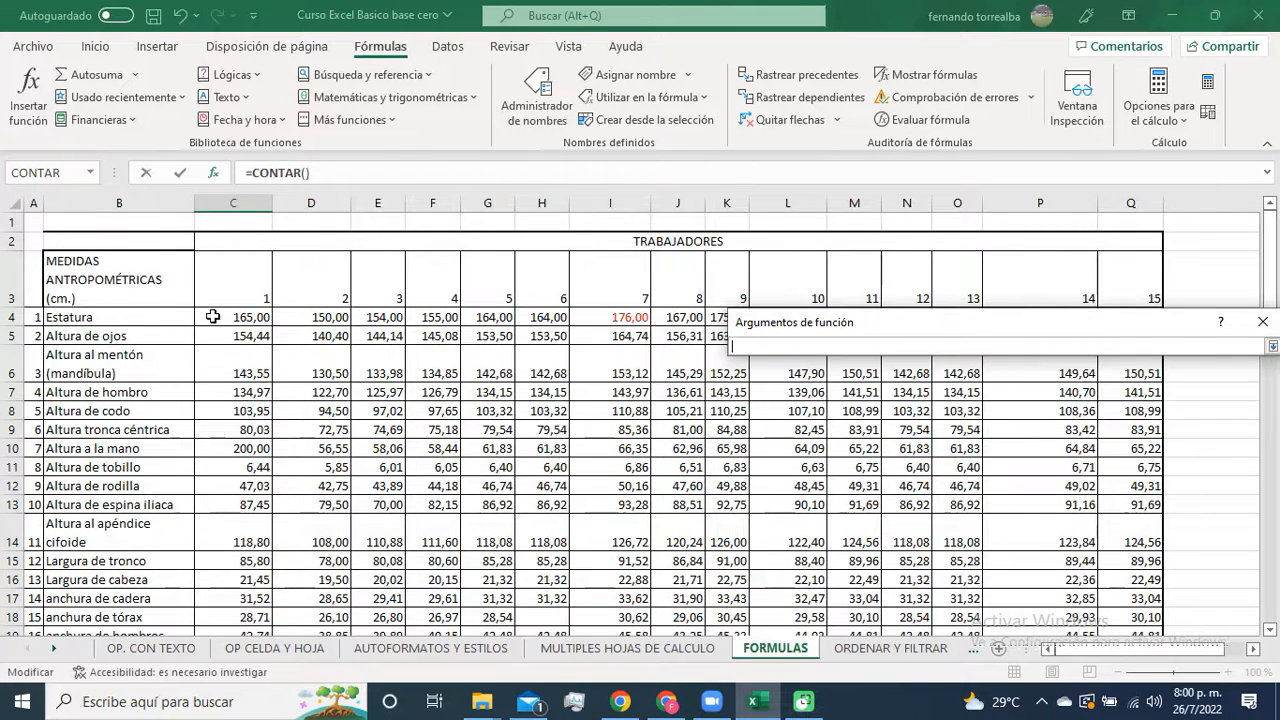
left_click_drag(217, 317, 1140, 614)
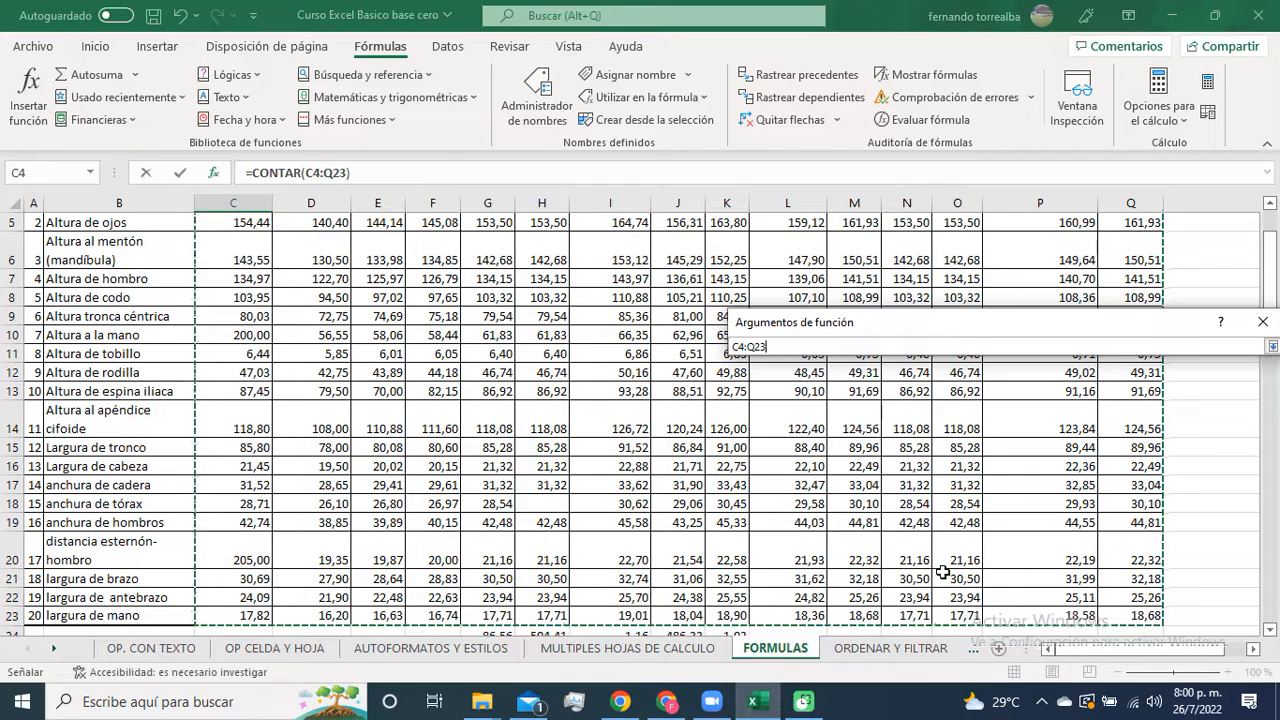
left_click(1273, 346)
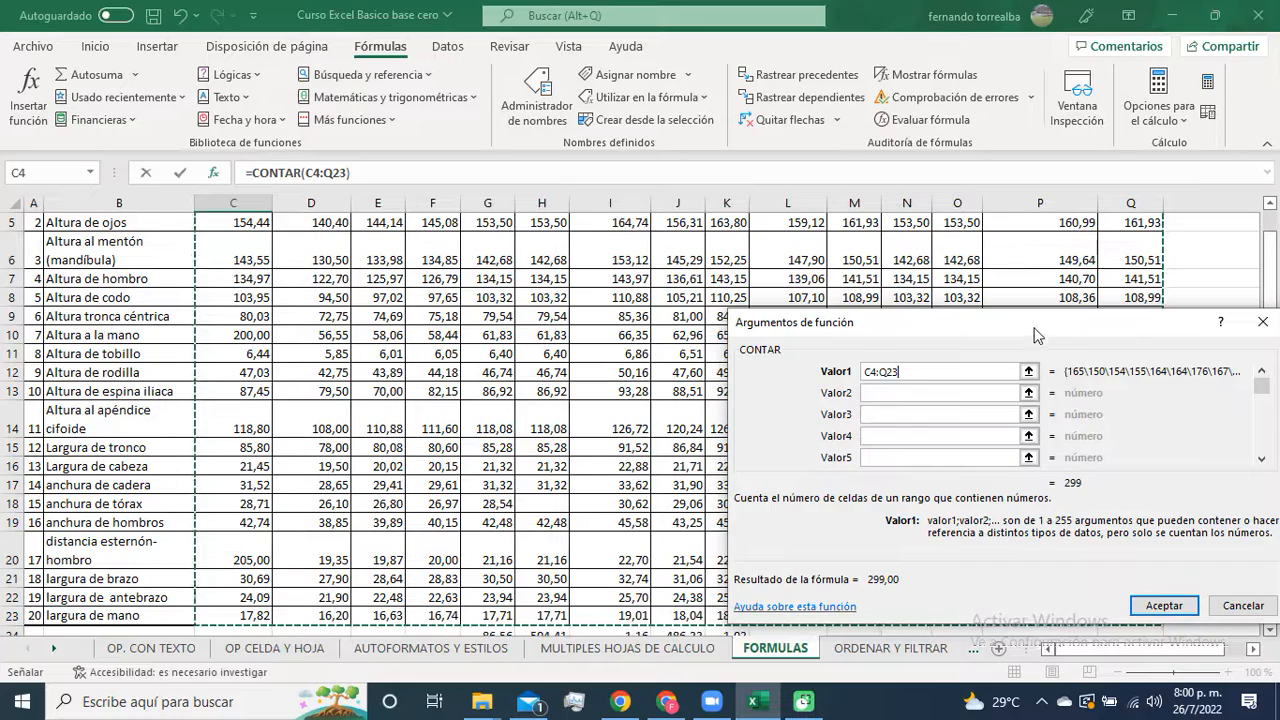
left_click_drag(1034, 326, 830, 224)
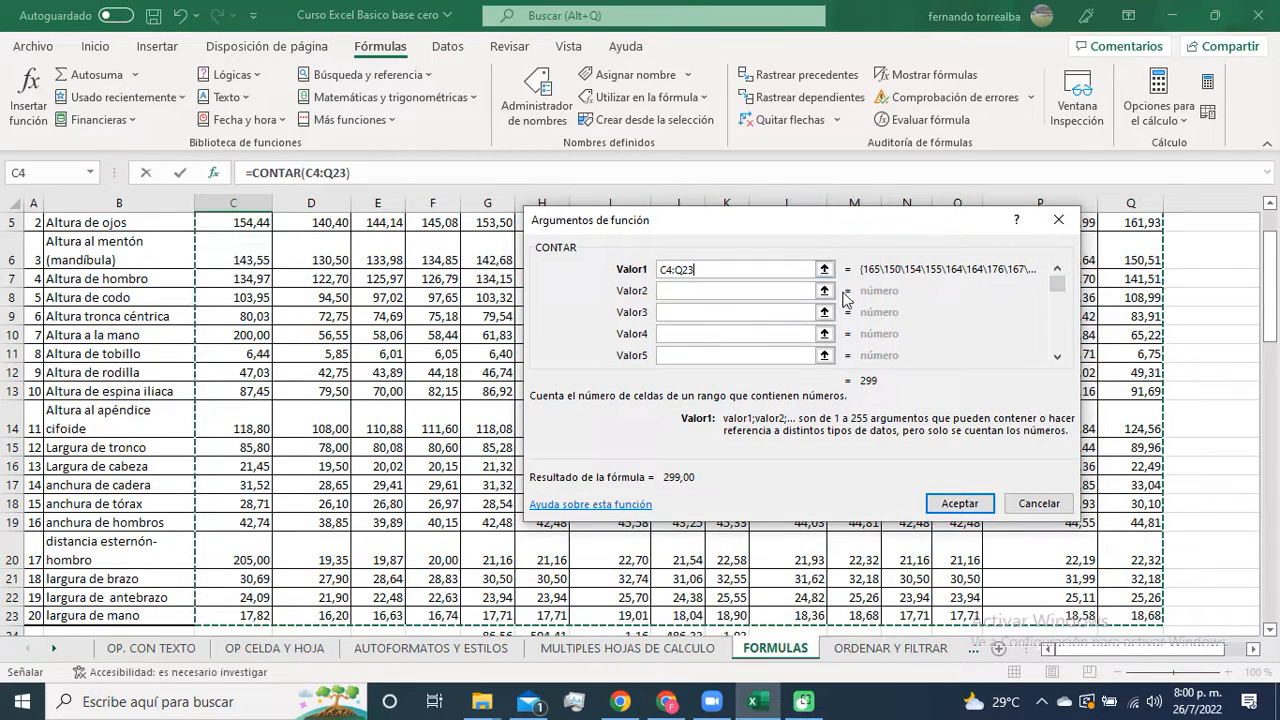
left_click(958, 504)
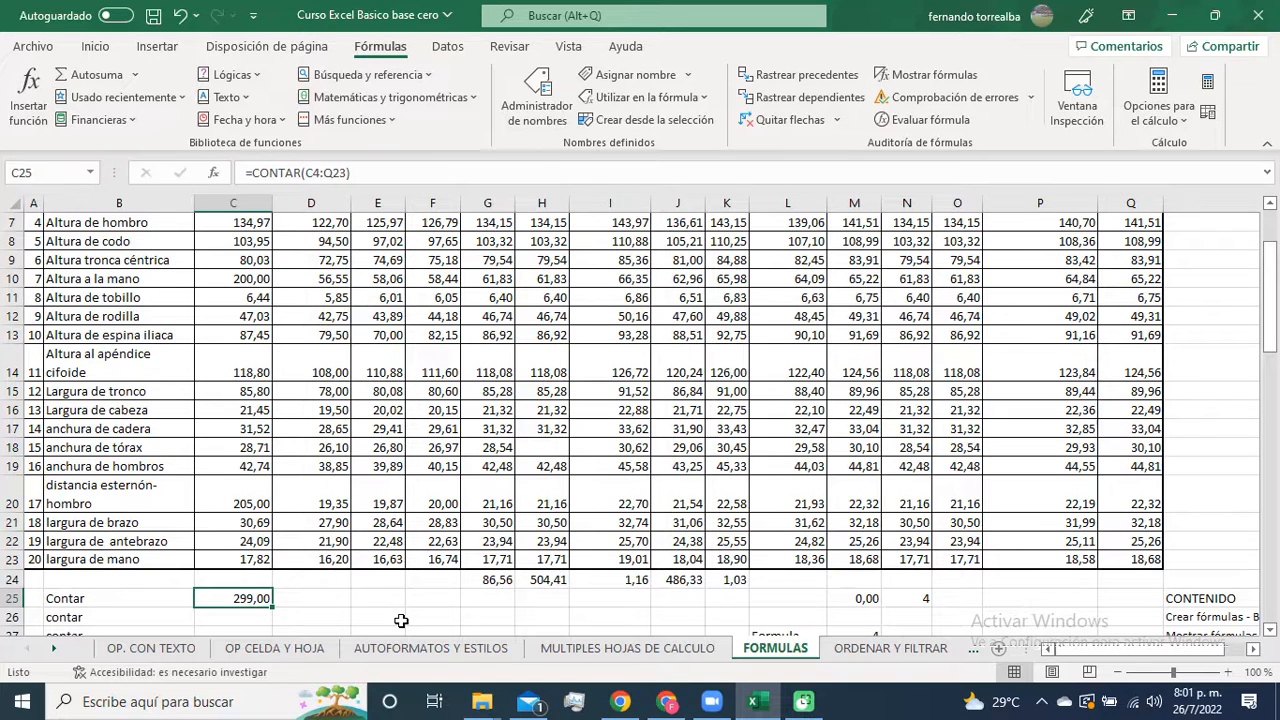
Step: Switch to the Google Meet call, turn off the camera, and return to the Excel workbook
left_click(676, 710)
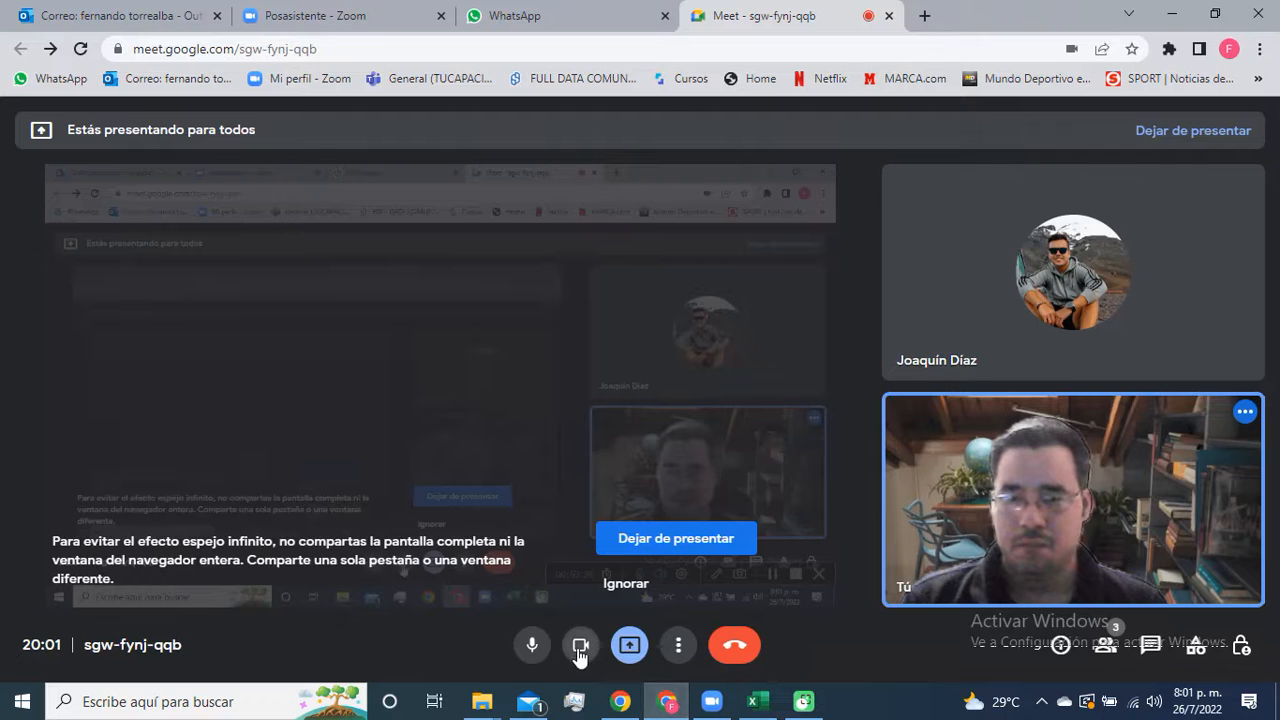
left_click(580, 645)
mouse_move(755, 708)
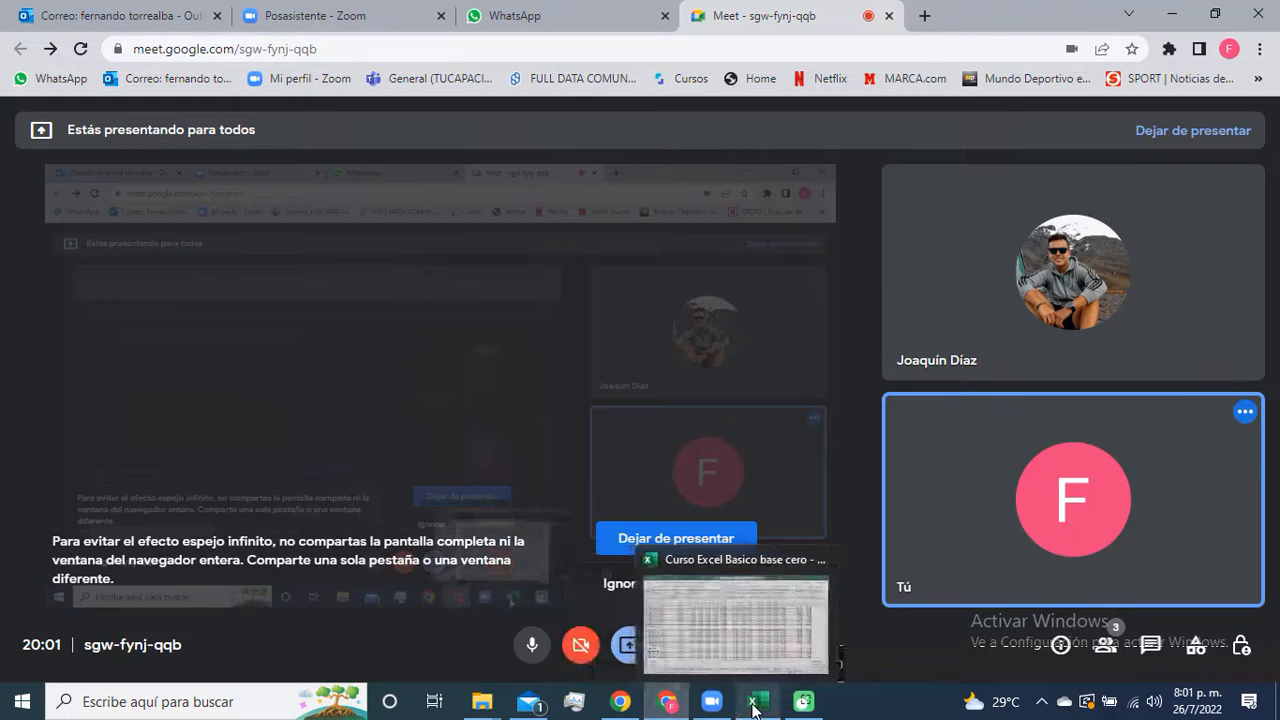
left_click(757, 641)
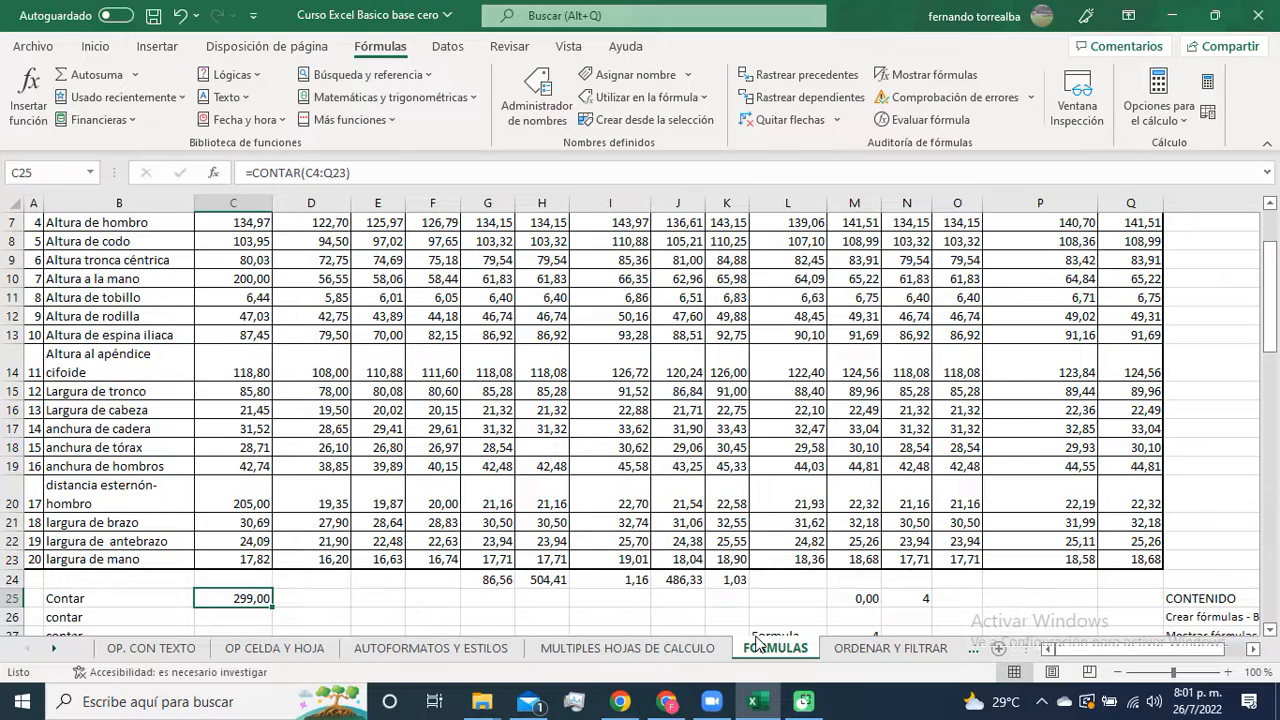
Step: Switch to the Google Meet call, turn on the camera, and return to the Excel workbook
left_click(673, 690)
left_click(583, 648)
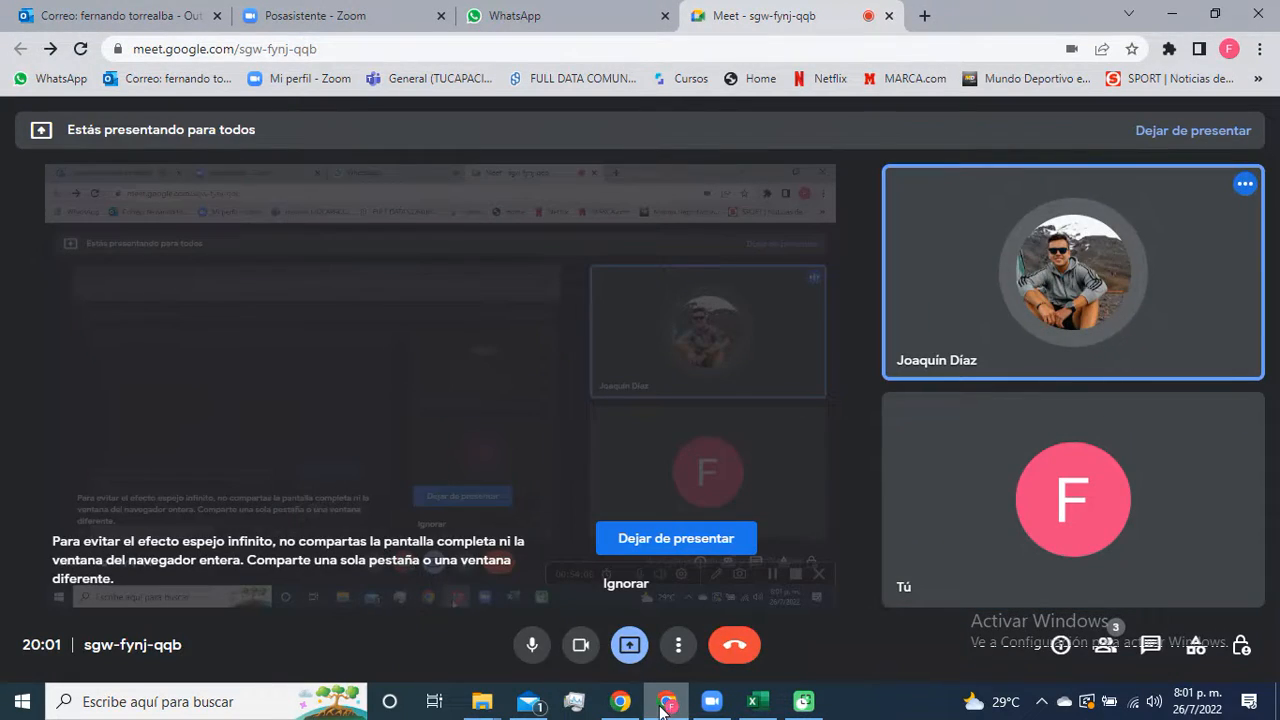
left_click(664, 706)
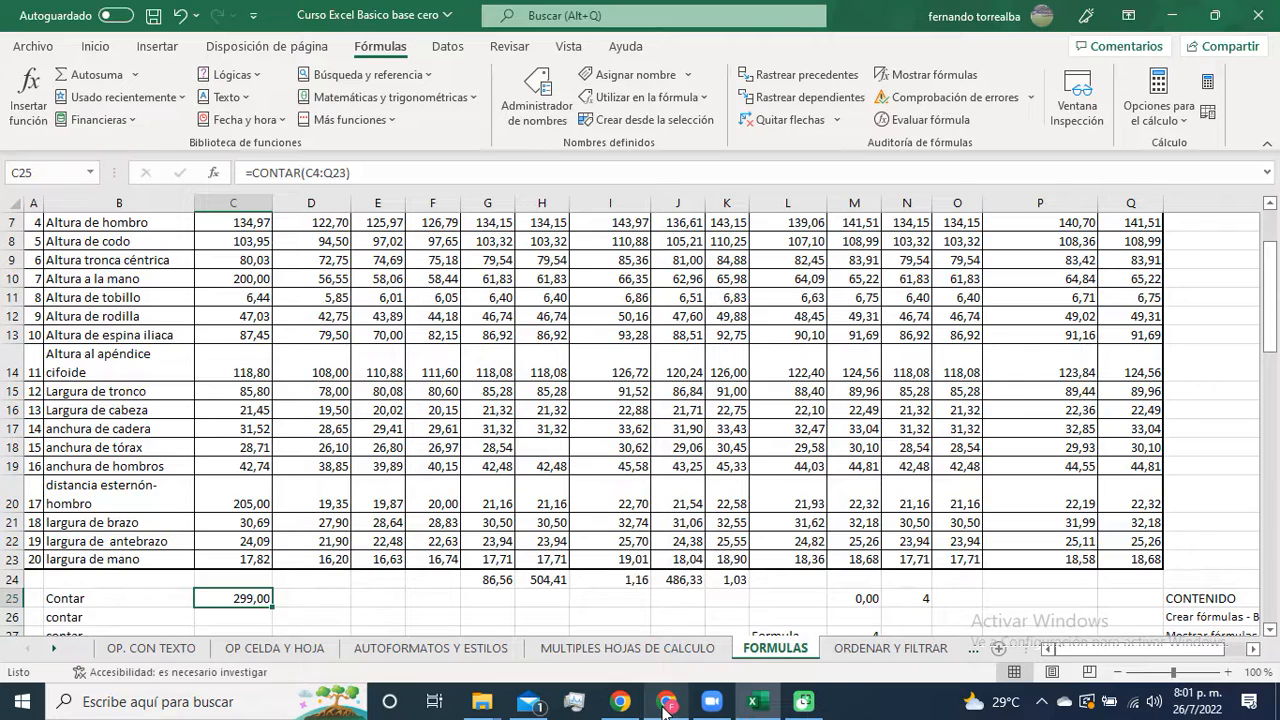
Step: Clear the formula from C25 and open the argument dialog for a new CONTAR function there
left_click(485, 463)
left_click(250, 597)
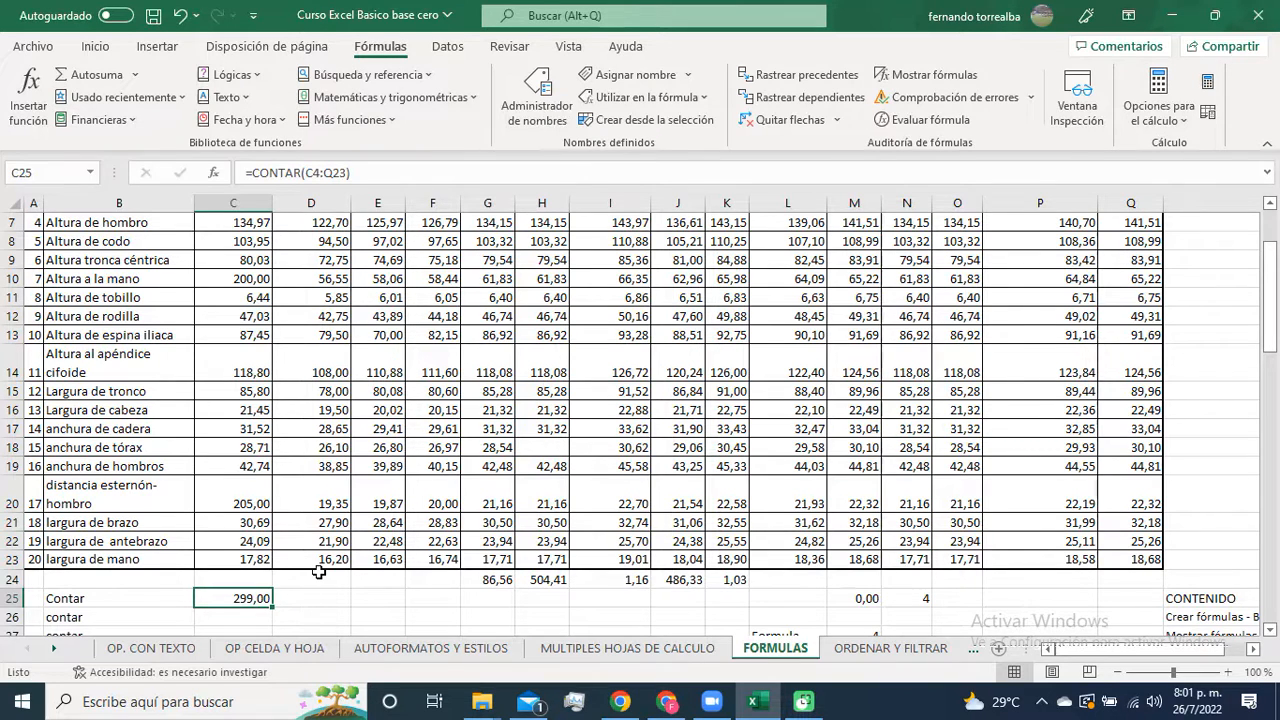
key("Delete")
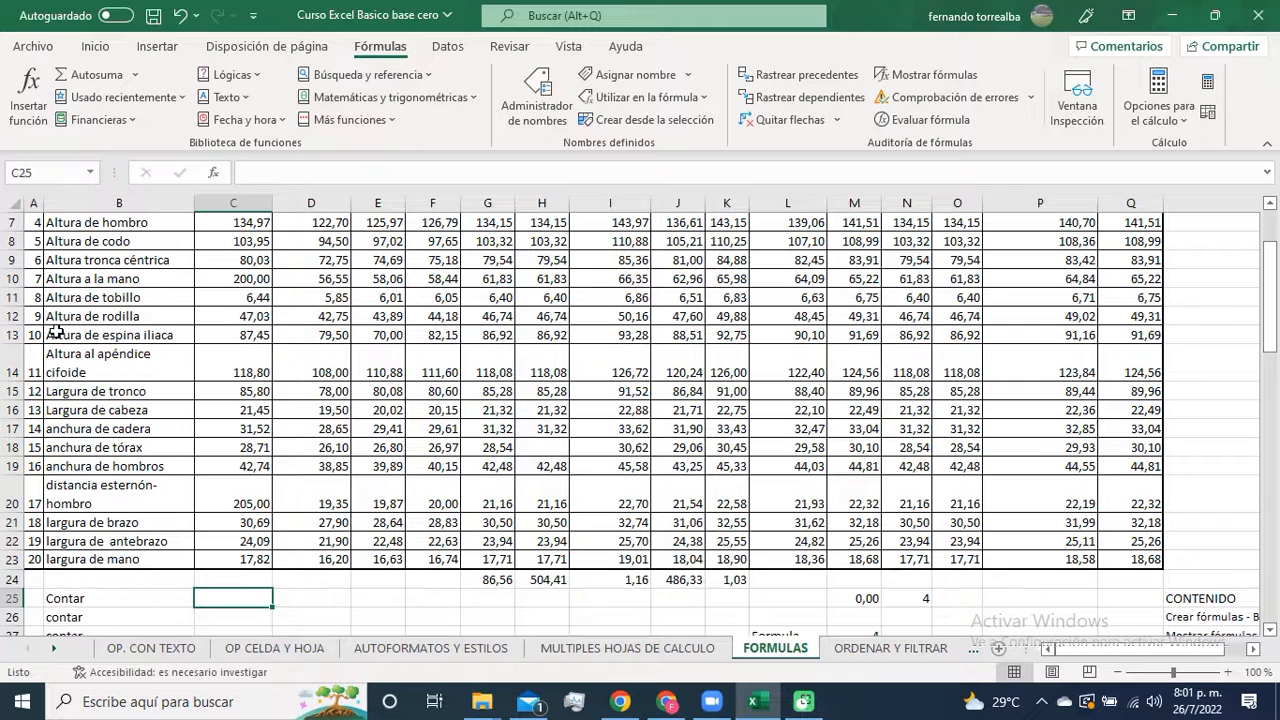
left_click(29, 98)
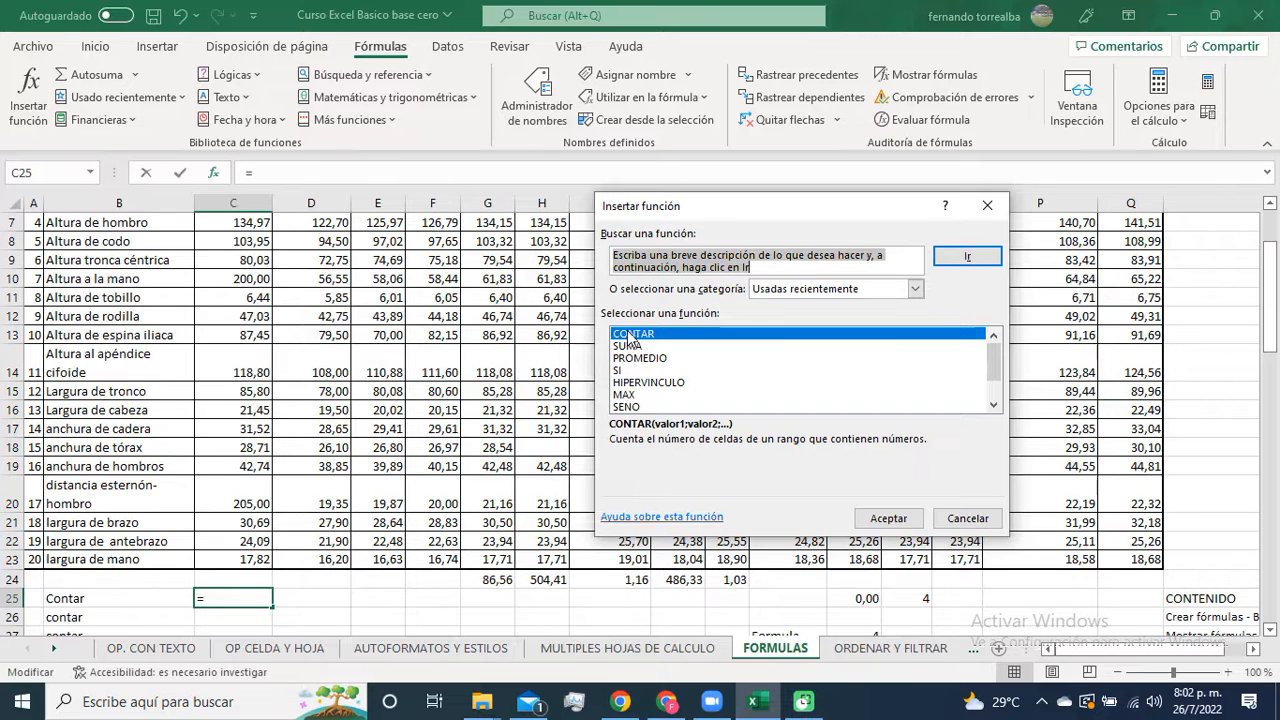
left_click(886, 518)
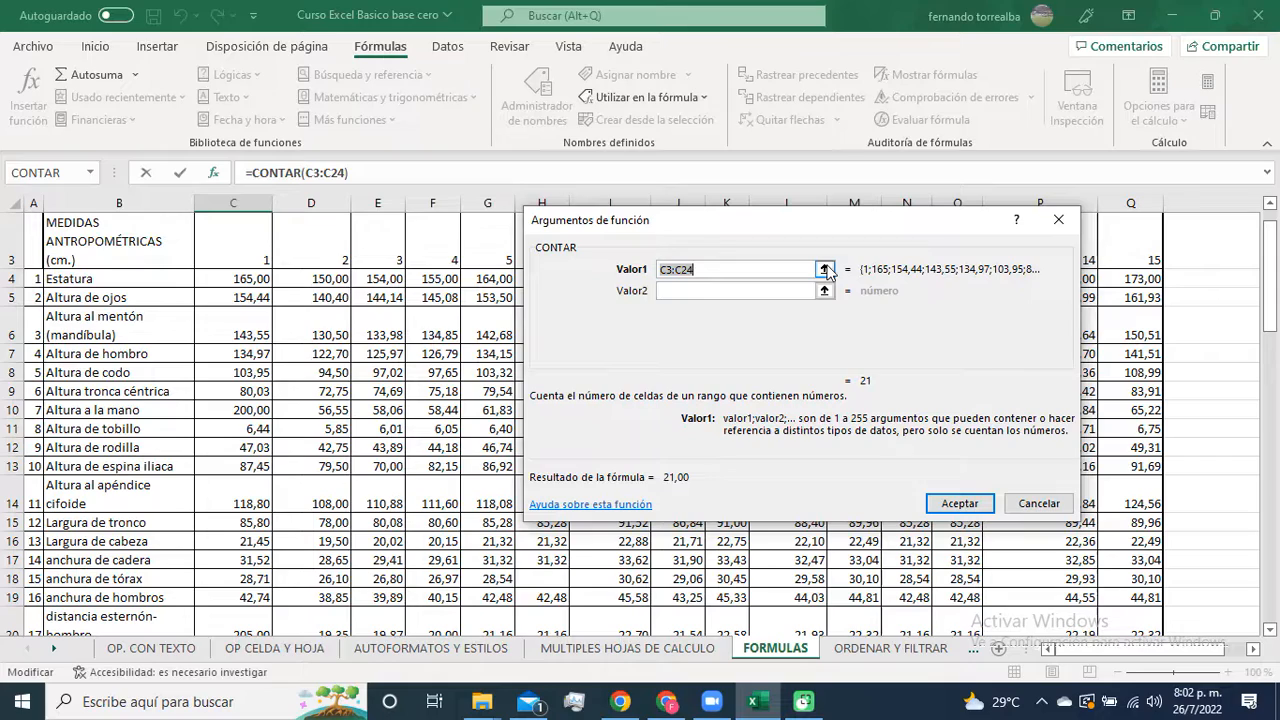
Step: Switch to the Google Meet call and stop presenting the screen
left_click(672, 704)
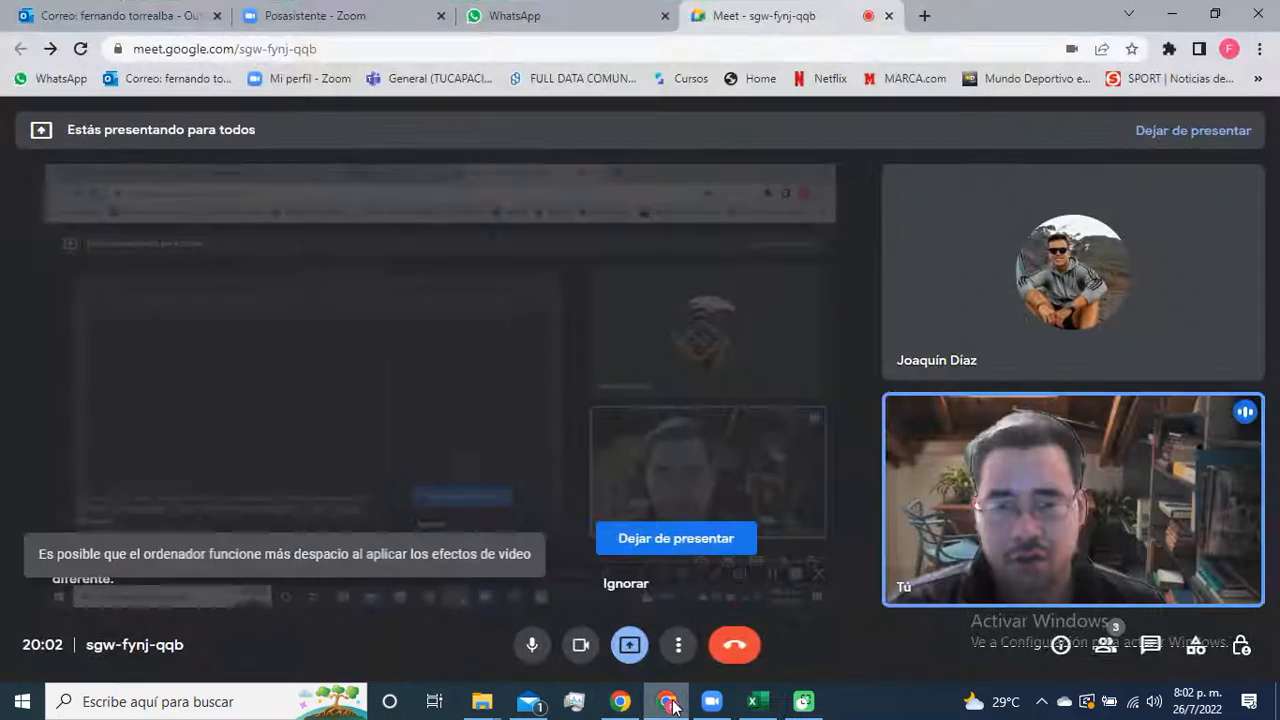
left_click(757, 701)
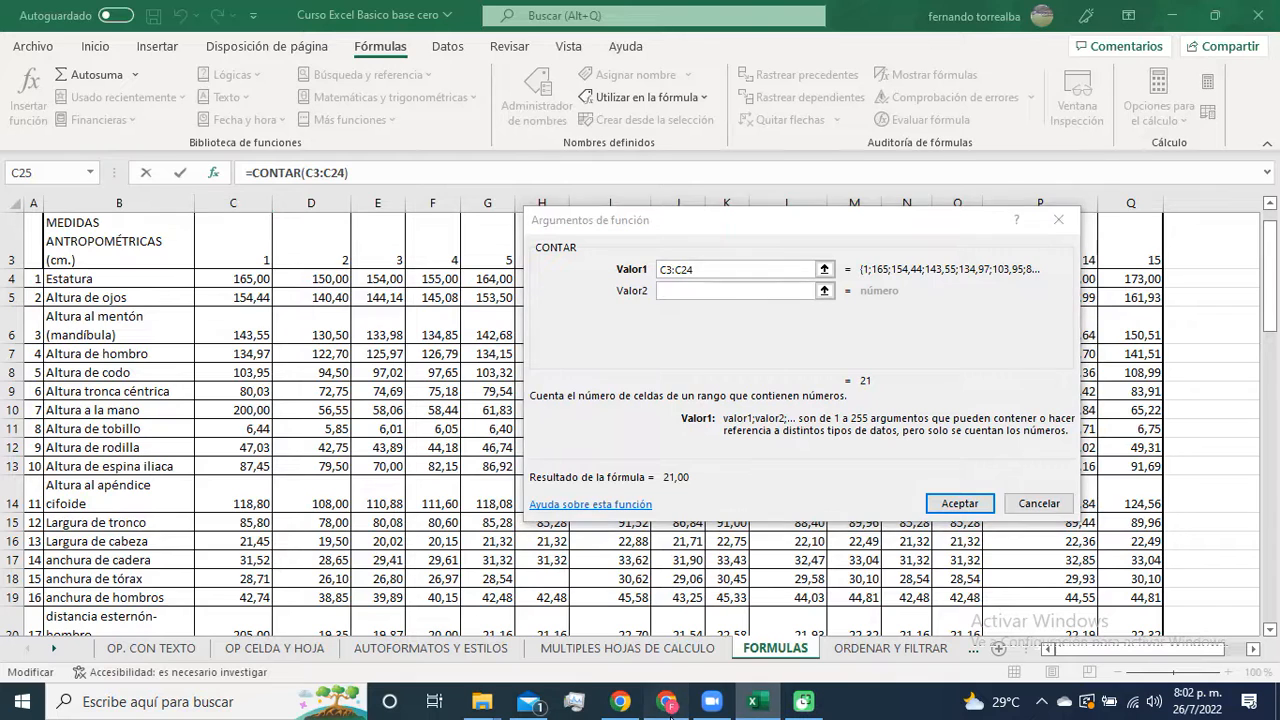
left_click(667, 701)
left_click(684, 550)
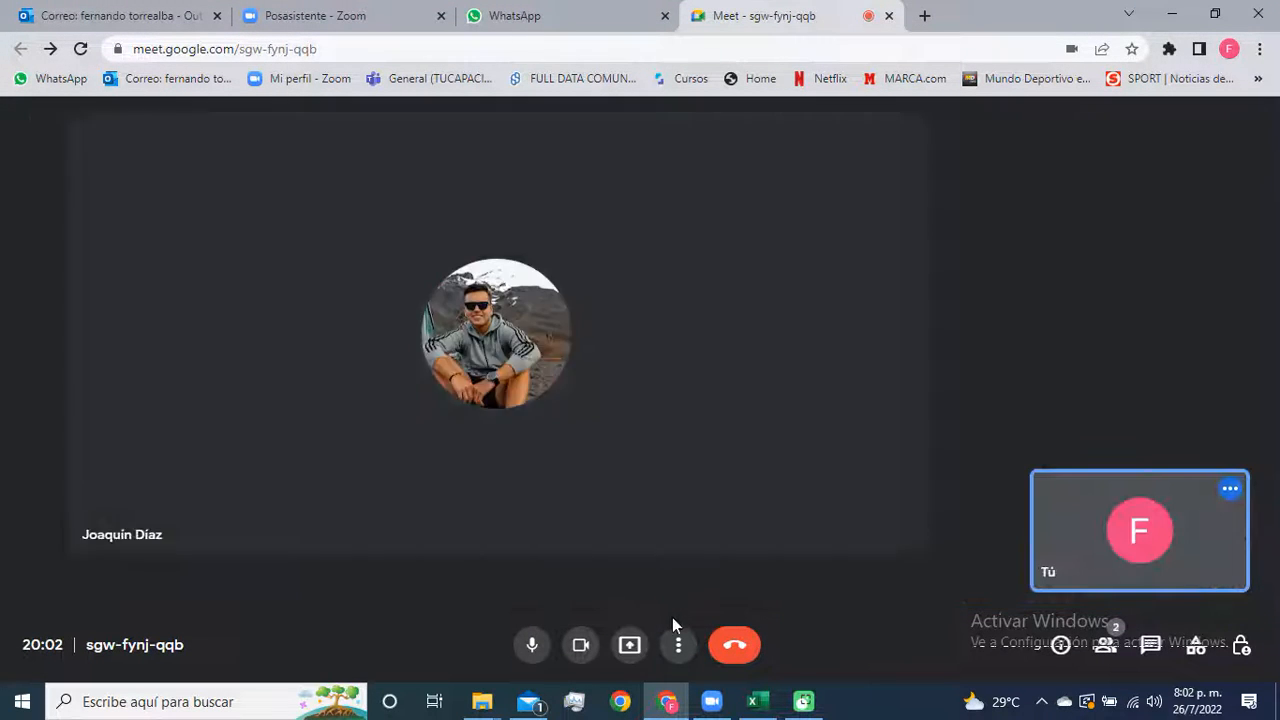
Step: Present the entire screen in the Google Meet call, return to the Excel workbook, and hide the sharing notice
left_click(630, 645)
left_click(707, 508)
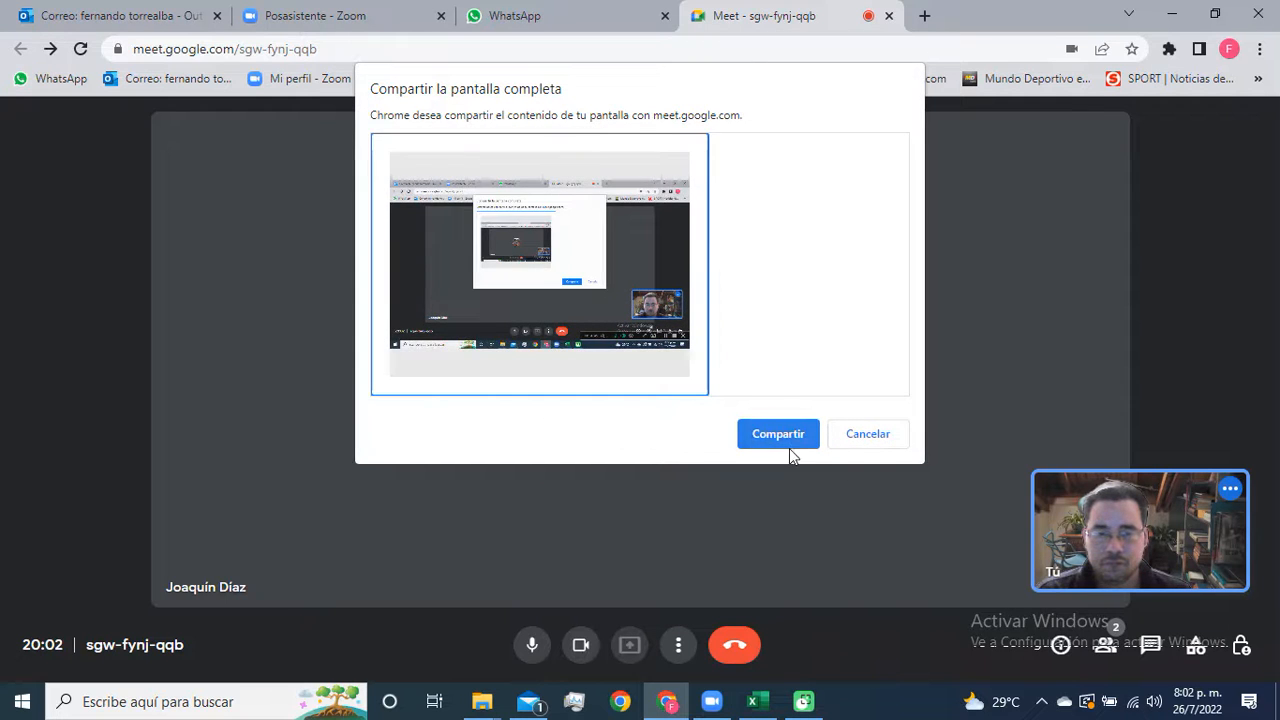
left_click(789, 446)
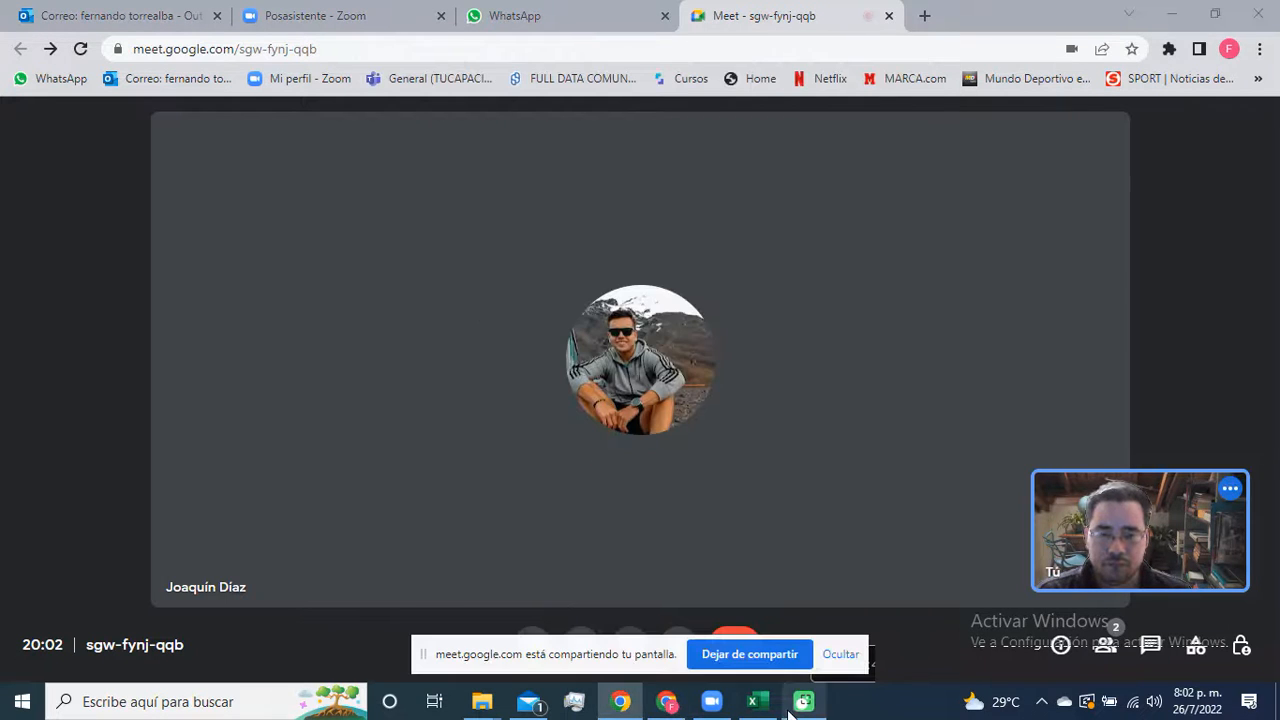
left_click(766, 704)
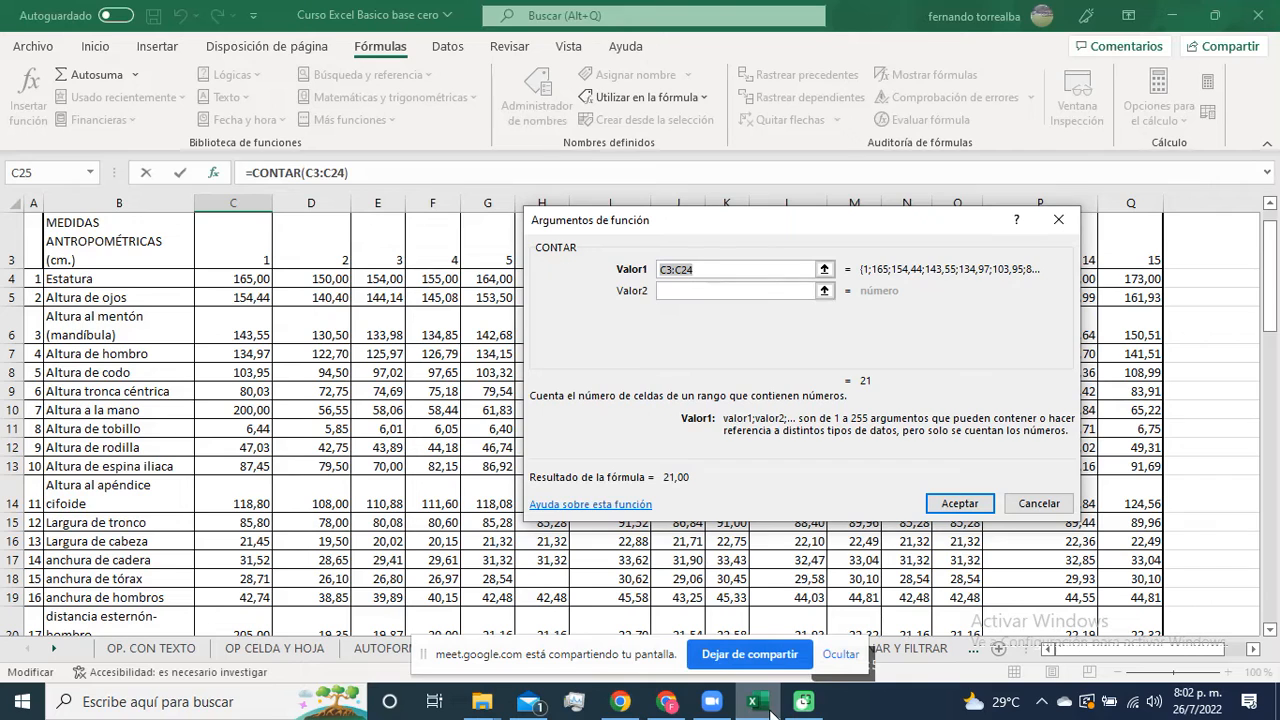
left_click(838, 655)
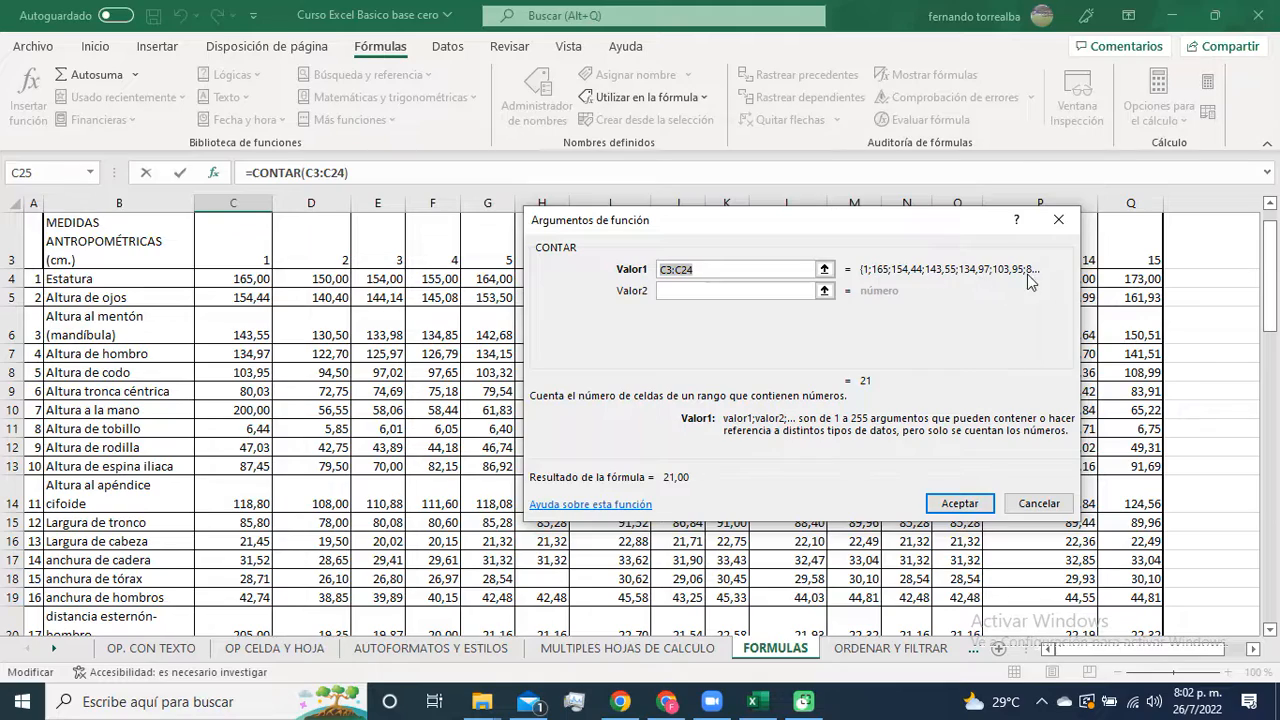
Step: Set CONTAR's Valor1 to the measurements range C4:Q23 and enter the formula in C25
left_click(825, 269)
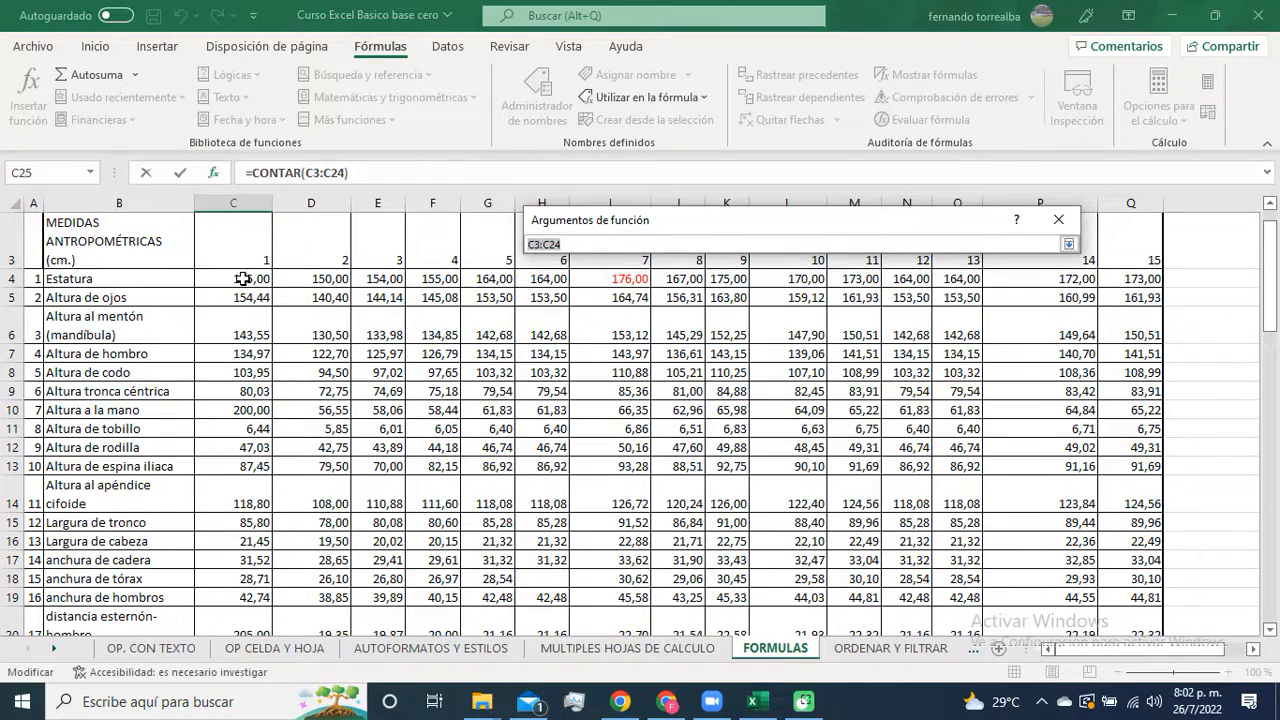
left_click_drag(235, 279, 1138, 525)
left_click(1068, 243)
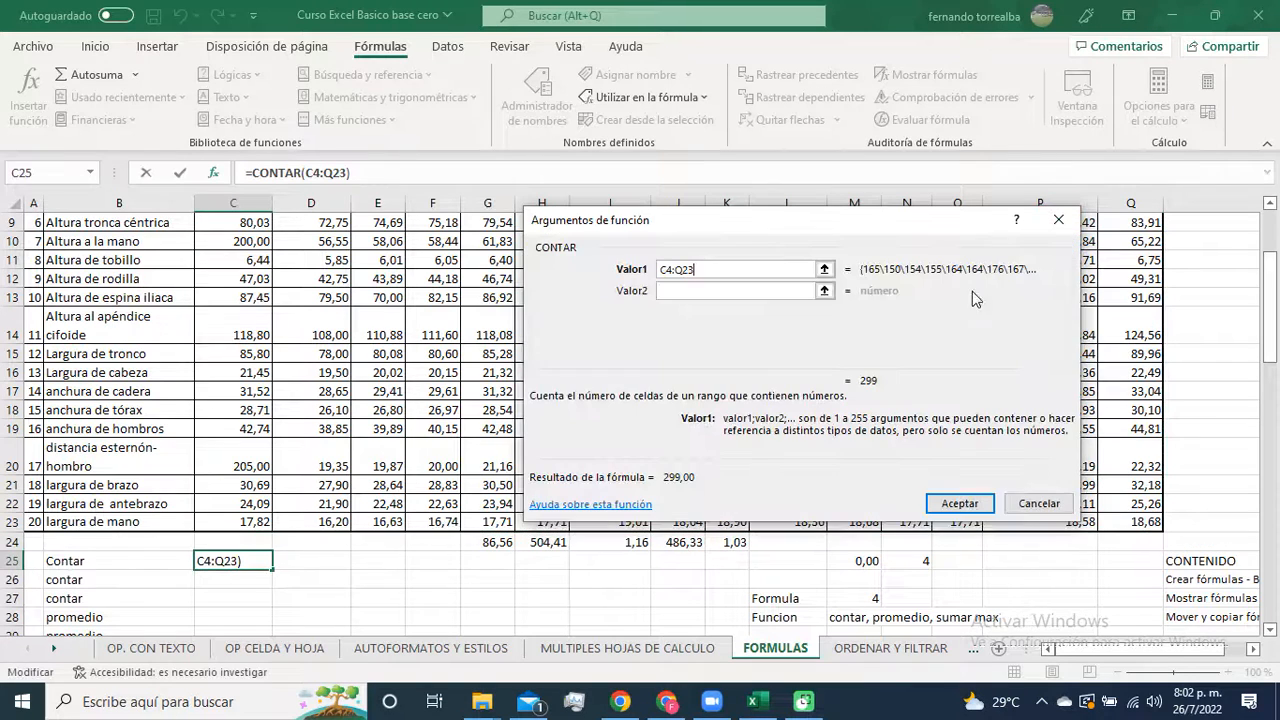
scroll(331, 414, "up", 2)
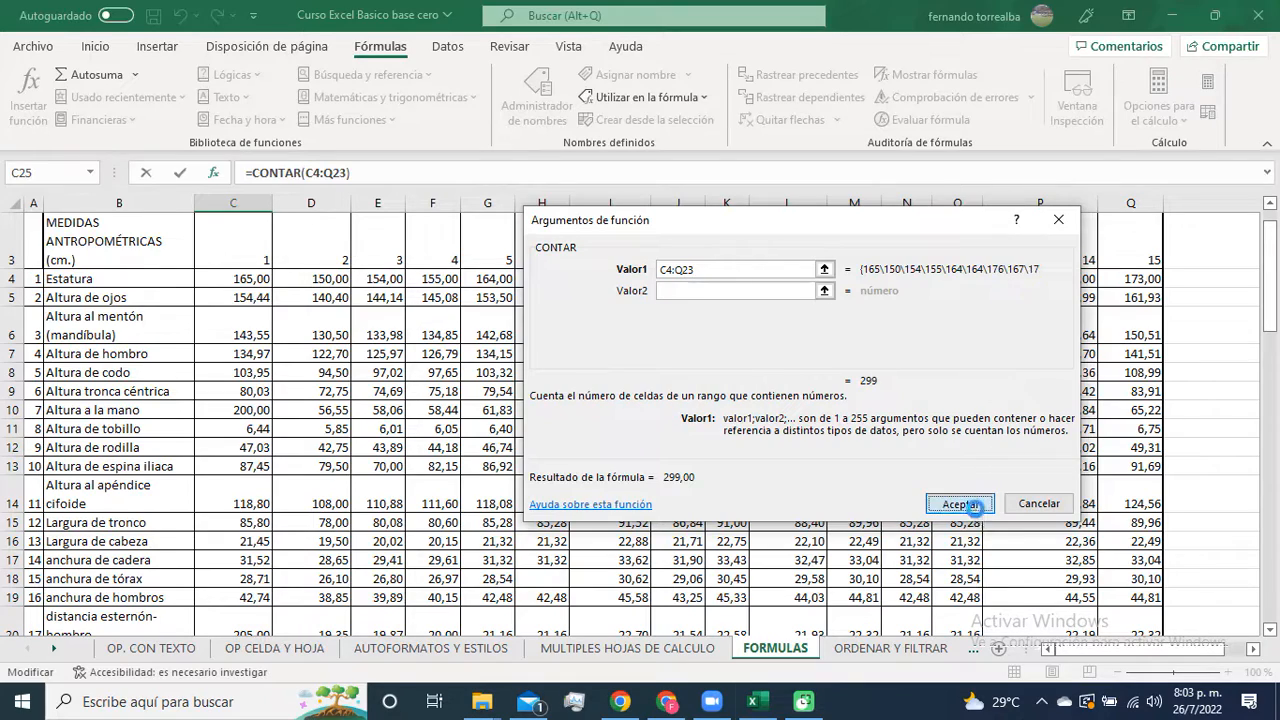
left_click(978, 512)
Step: Begin a formula in C26 with =contar so that the matching functions are suggested
scroll(325, 437, "down", 1)
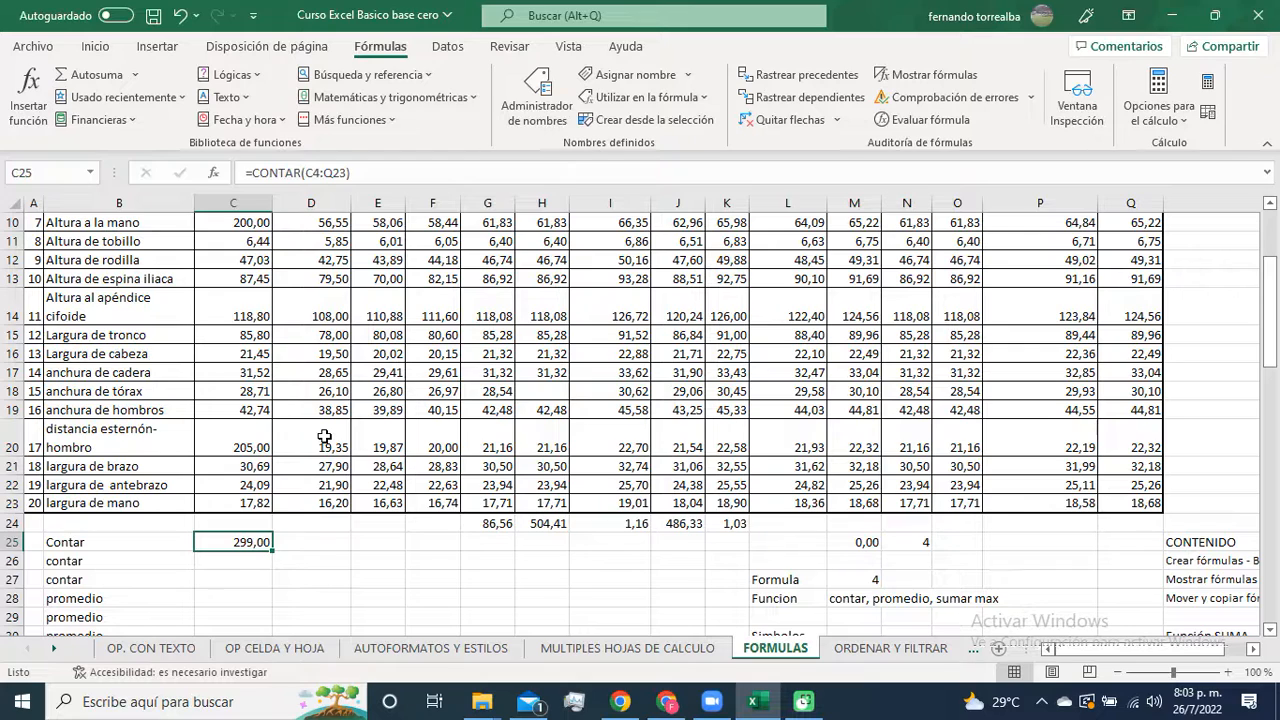
key("Return")
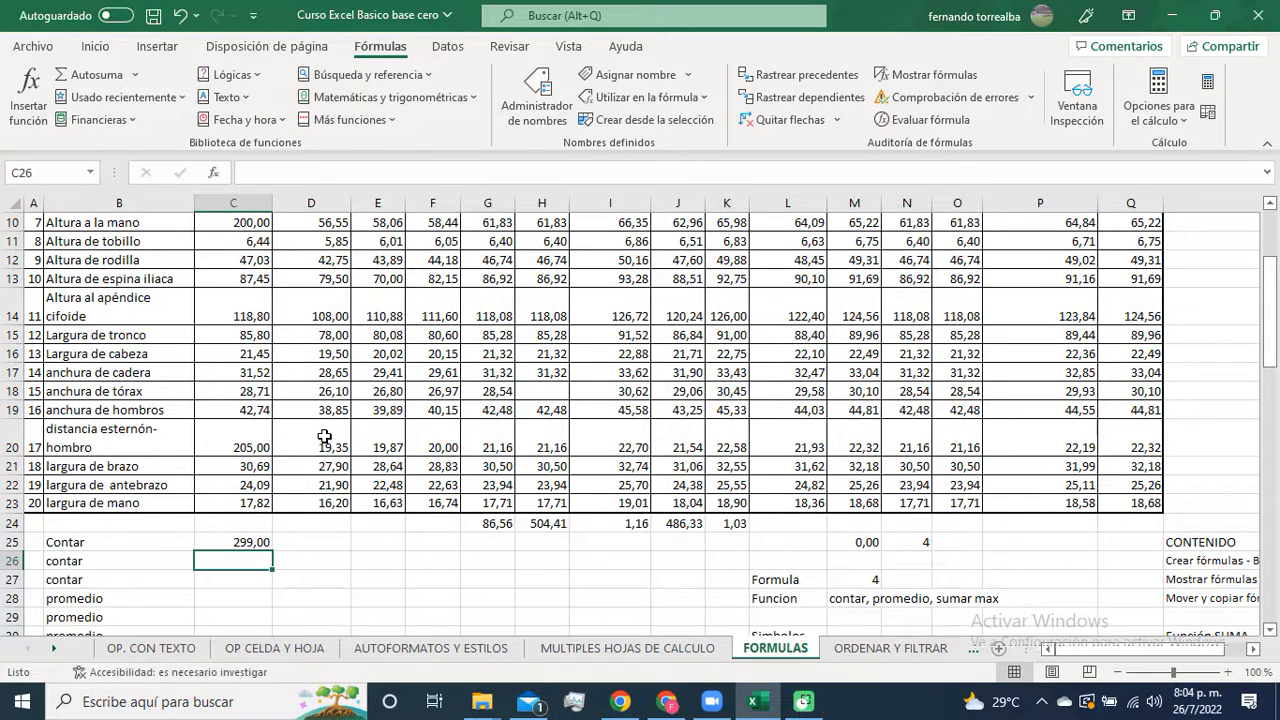
type("=")
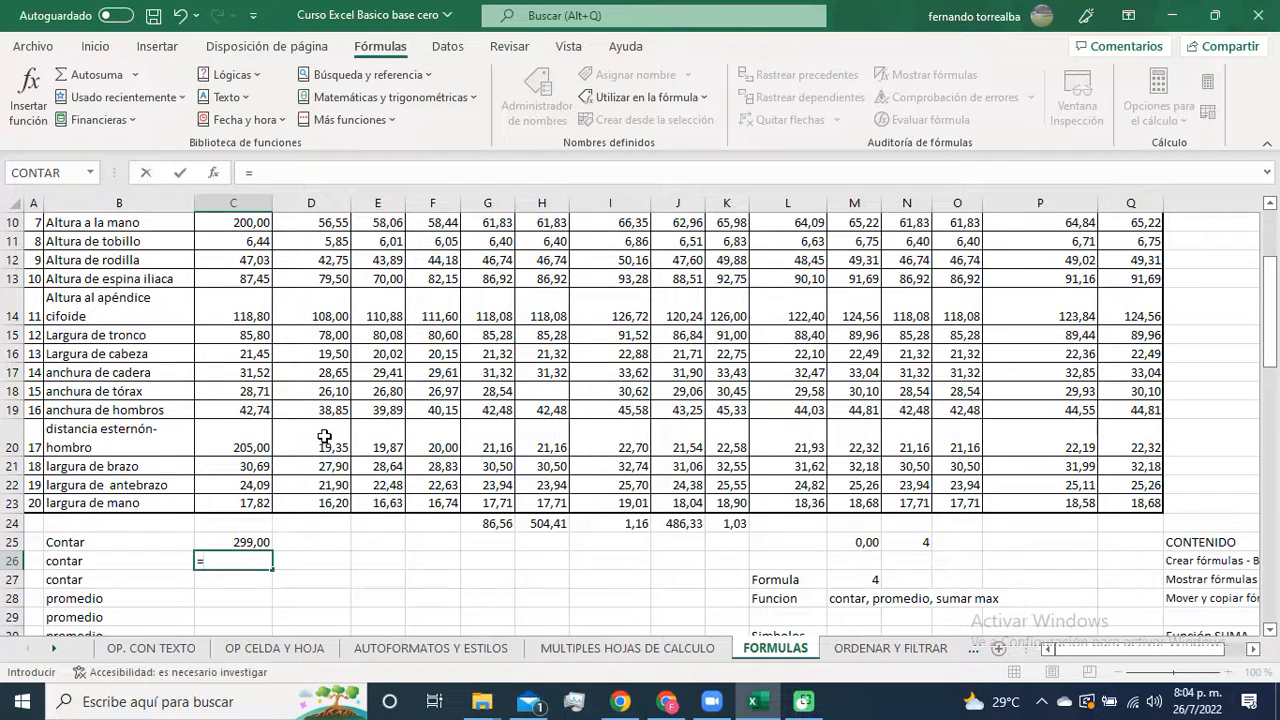
type("cont")
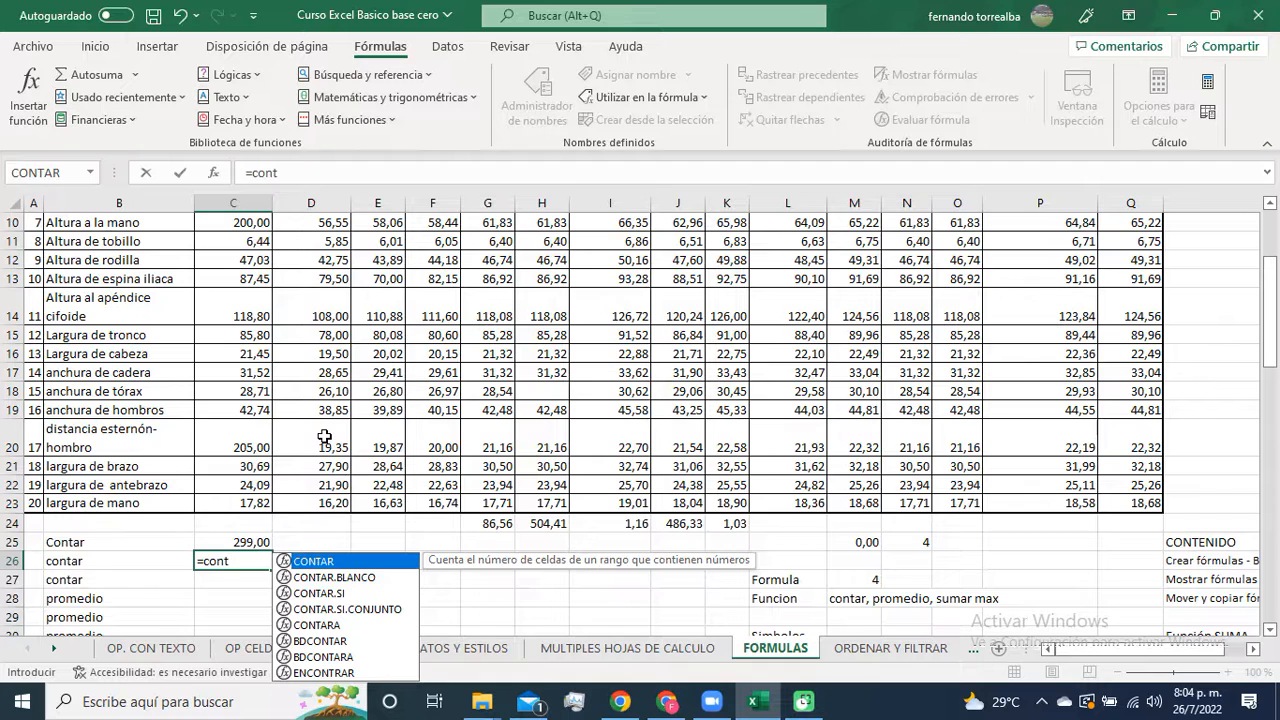
scroll(518, 344, "down", 2)
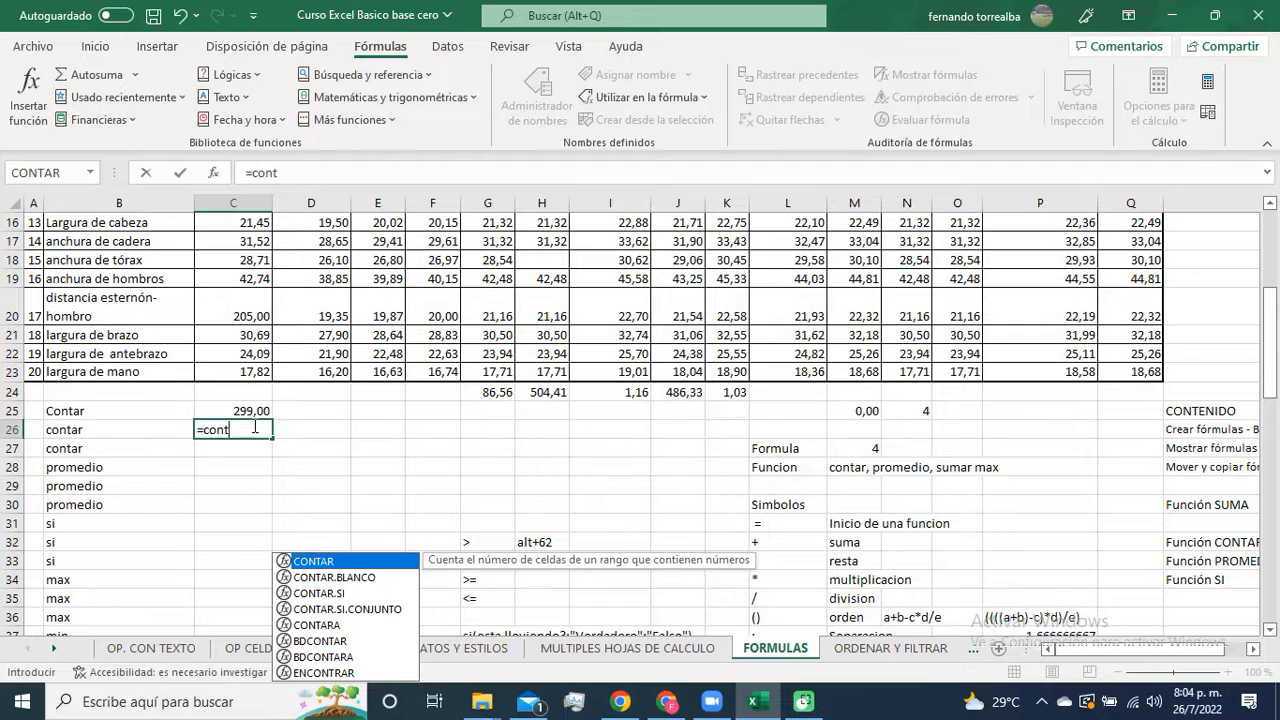
key("BackSpace")
key("BackSpace")
key("BackSpace")
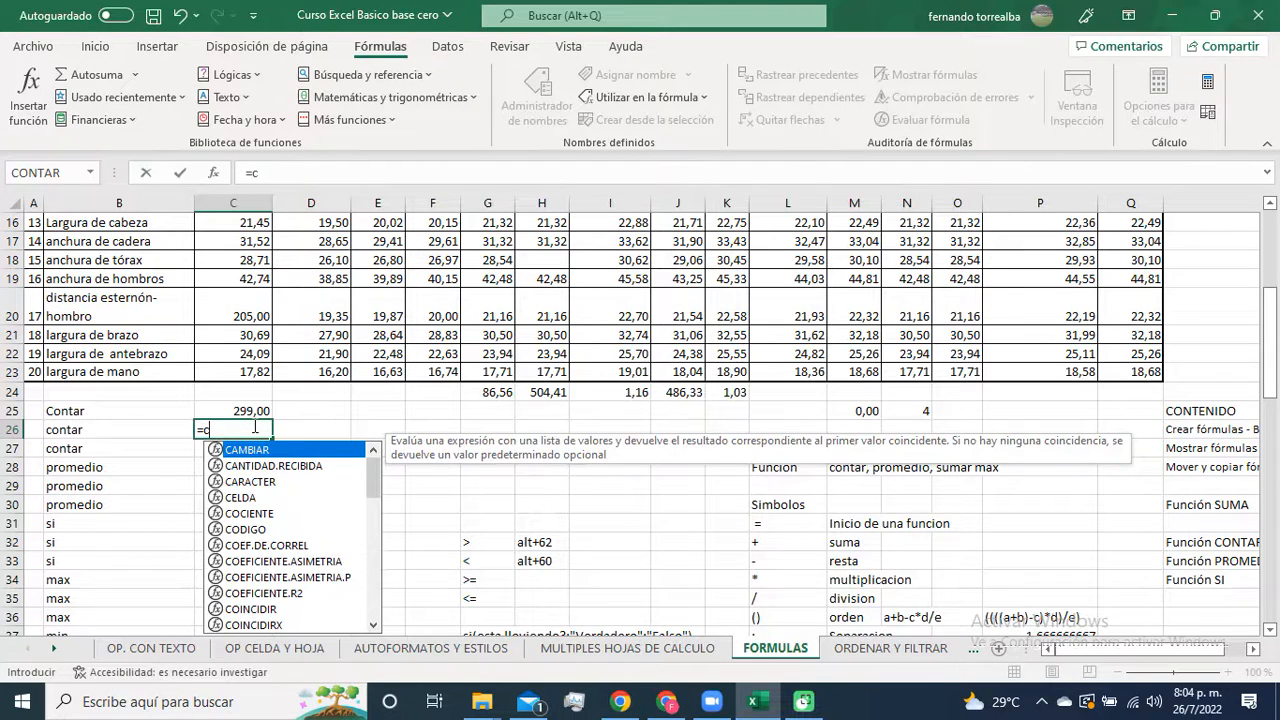
type("tar")
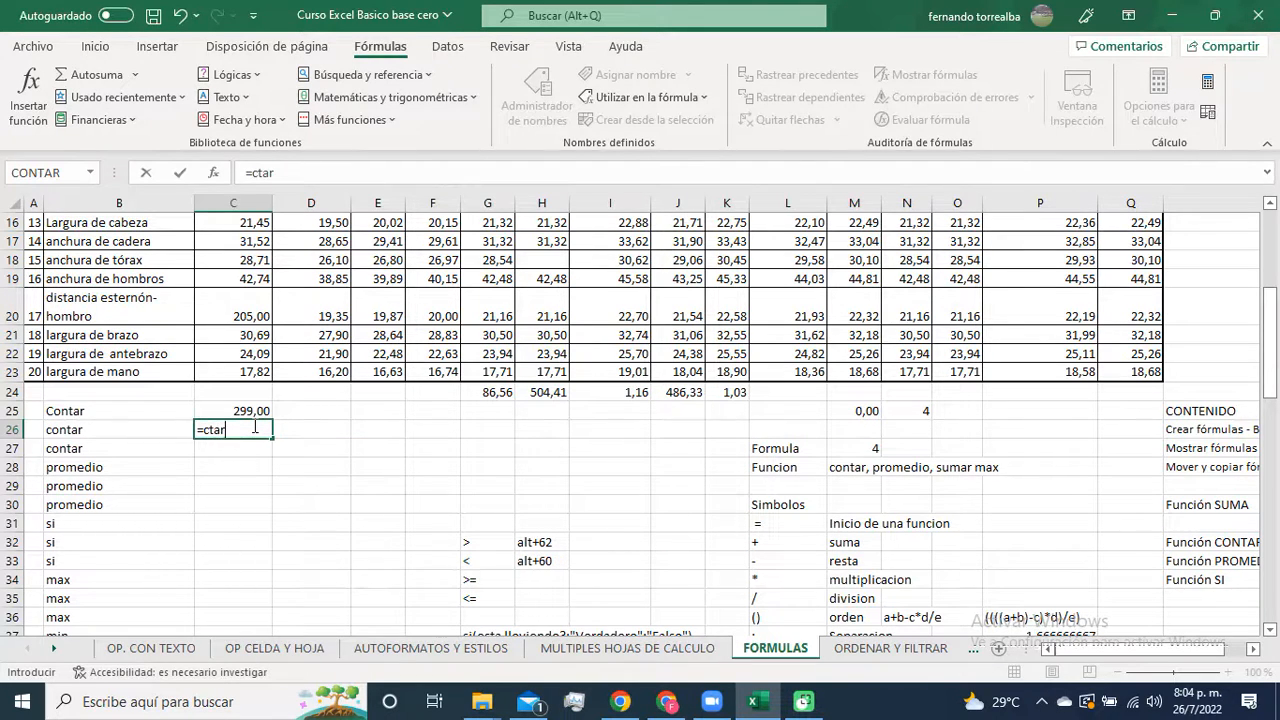
key("BackSpace")
key("BackSpace")
key("BackSpace")
type("ontar")
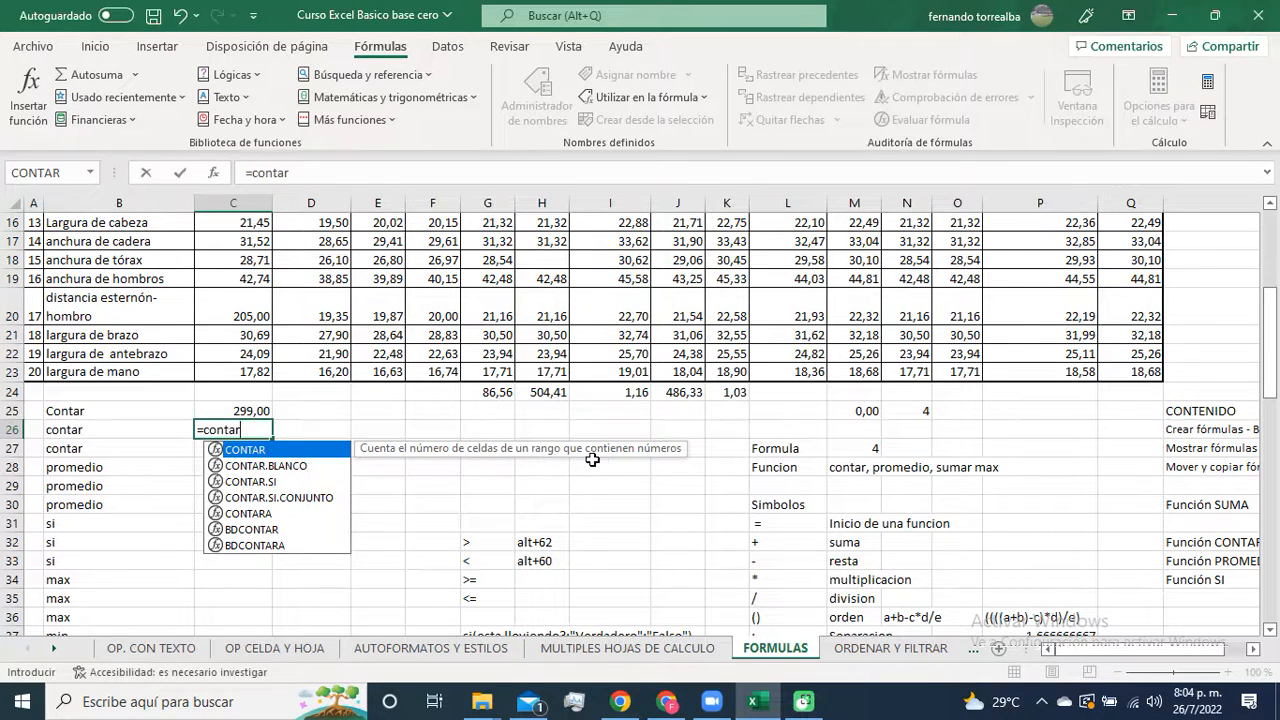
Step: Review the descriptions of CONTAR.BLANCO, CONTAR.SI and CONTAR, and insert CONTAR into the C26 formula
left_click(295, 467)
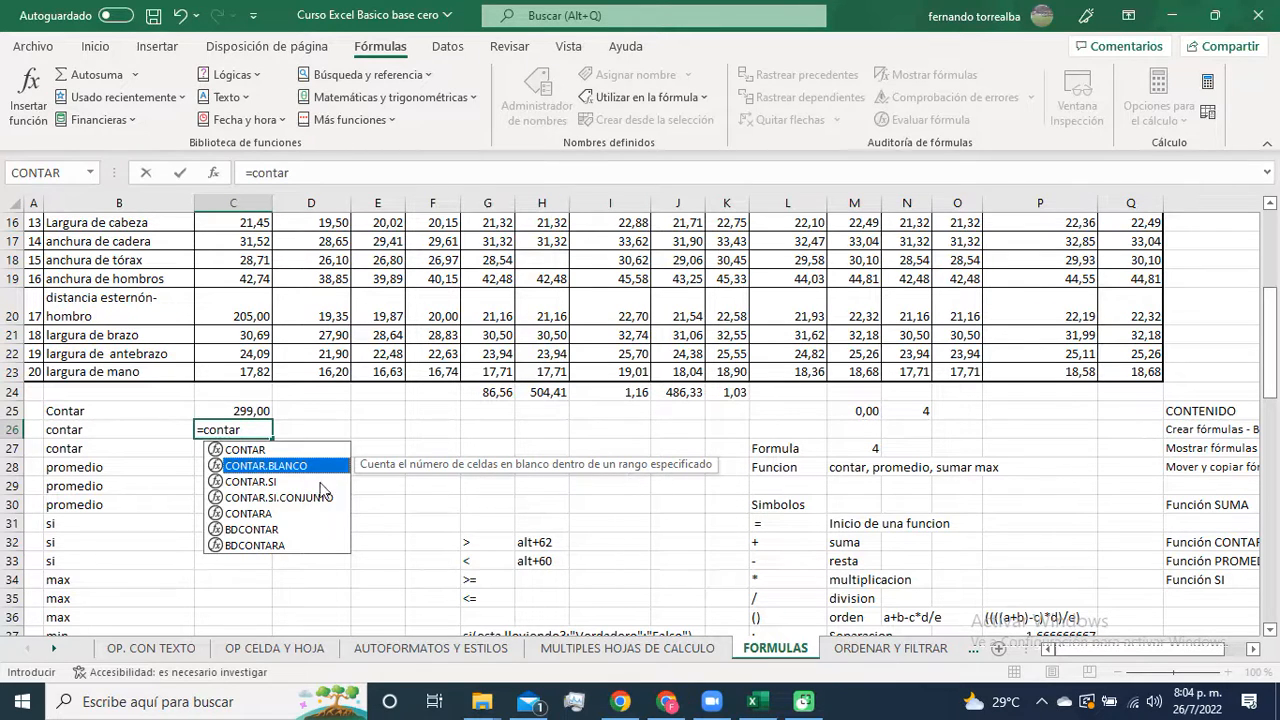
left_click(262, 483)
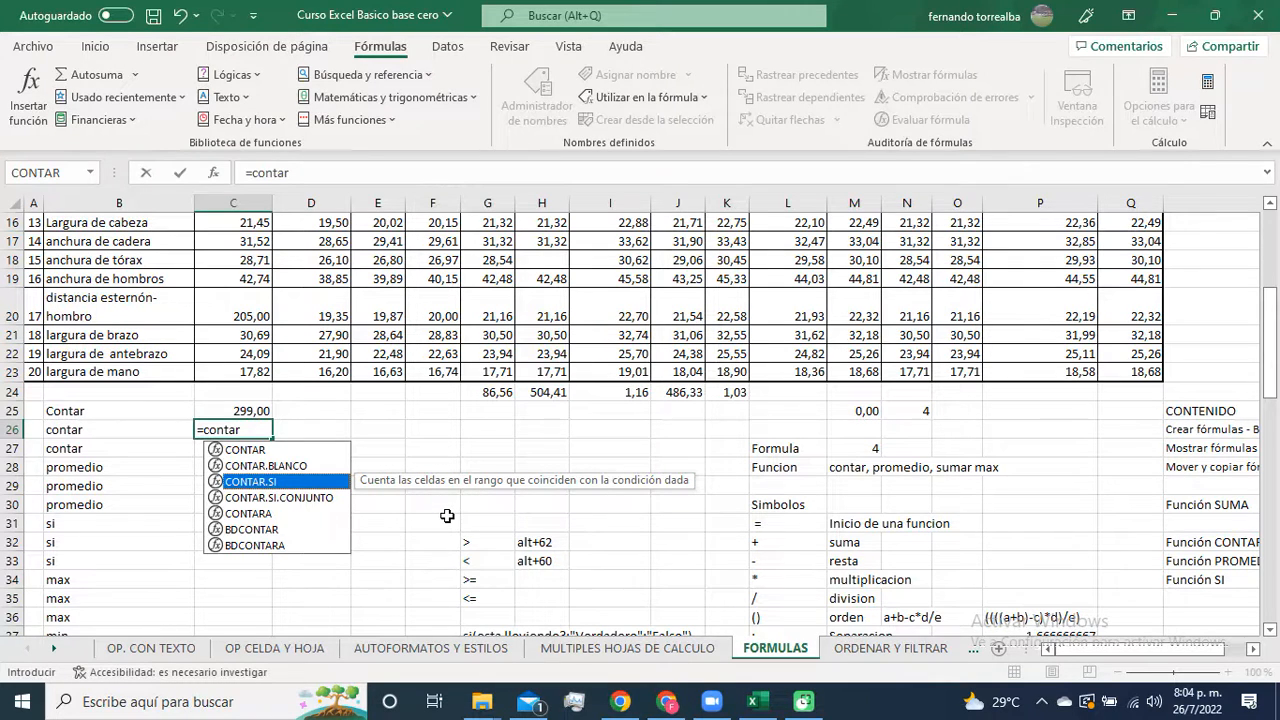
left_click(256, 451)
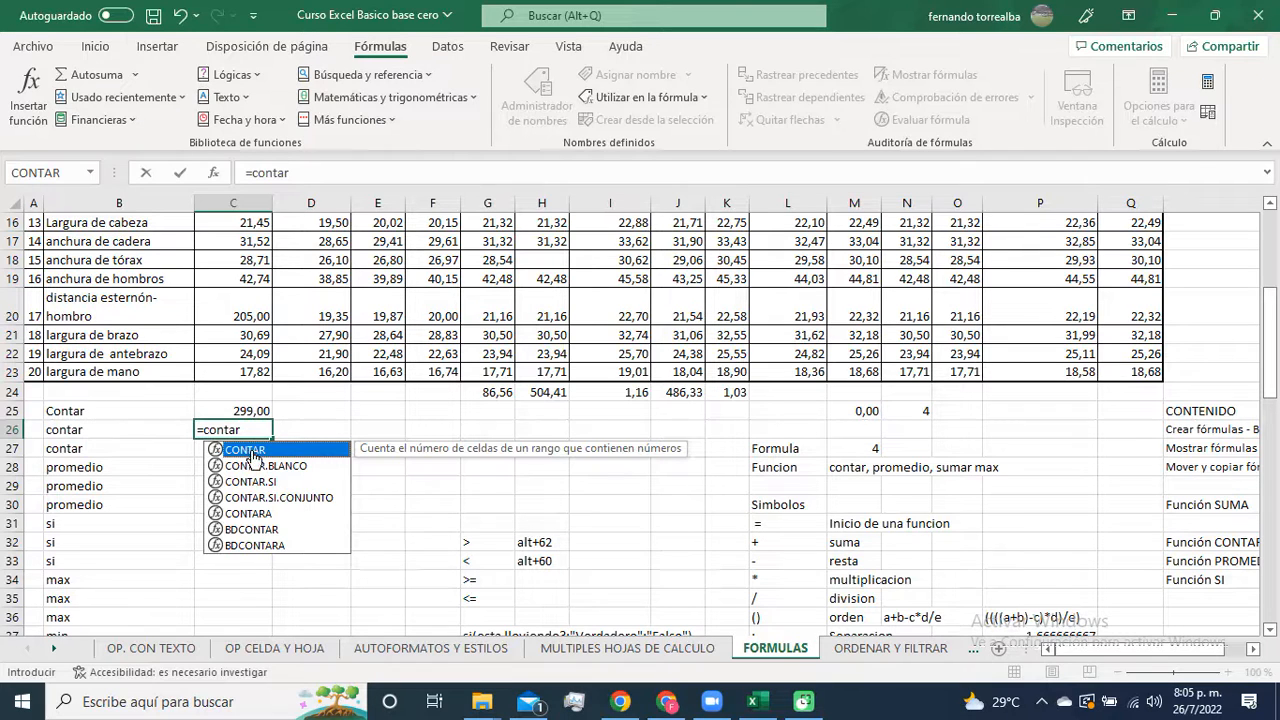
double_click(253, 451)
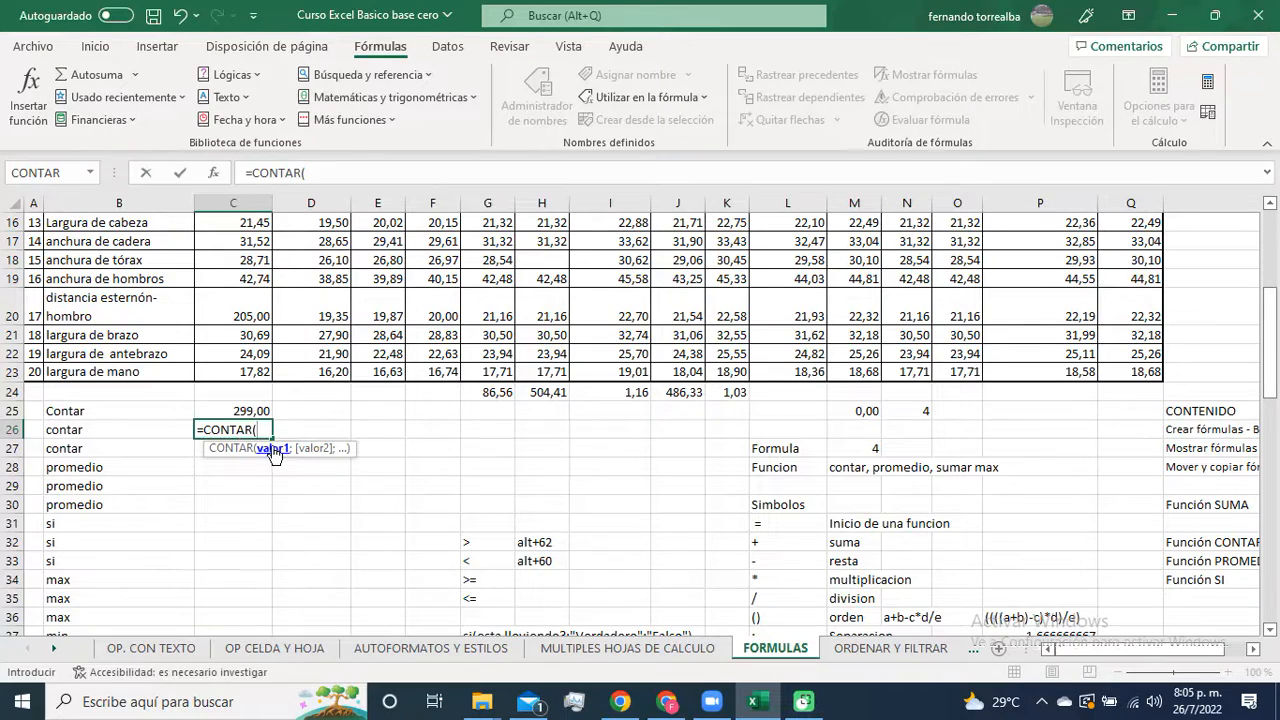
Step: Complete the C26 formula as =CONTAR(C4:Q23) using the measurements range, enter it, and reselect C26
scroll(335, 374, "up", 5)
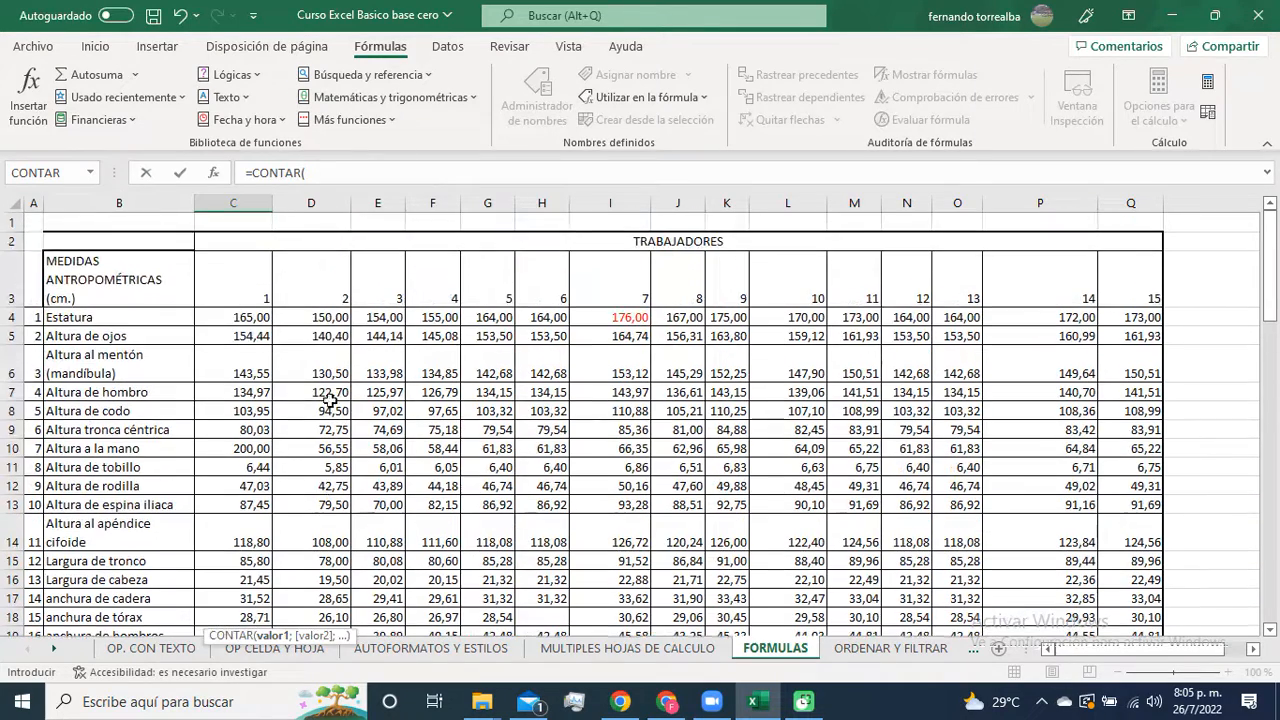
left_click_drag(244, 318, 1134, 494)
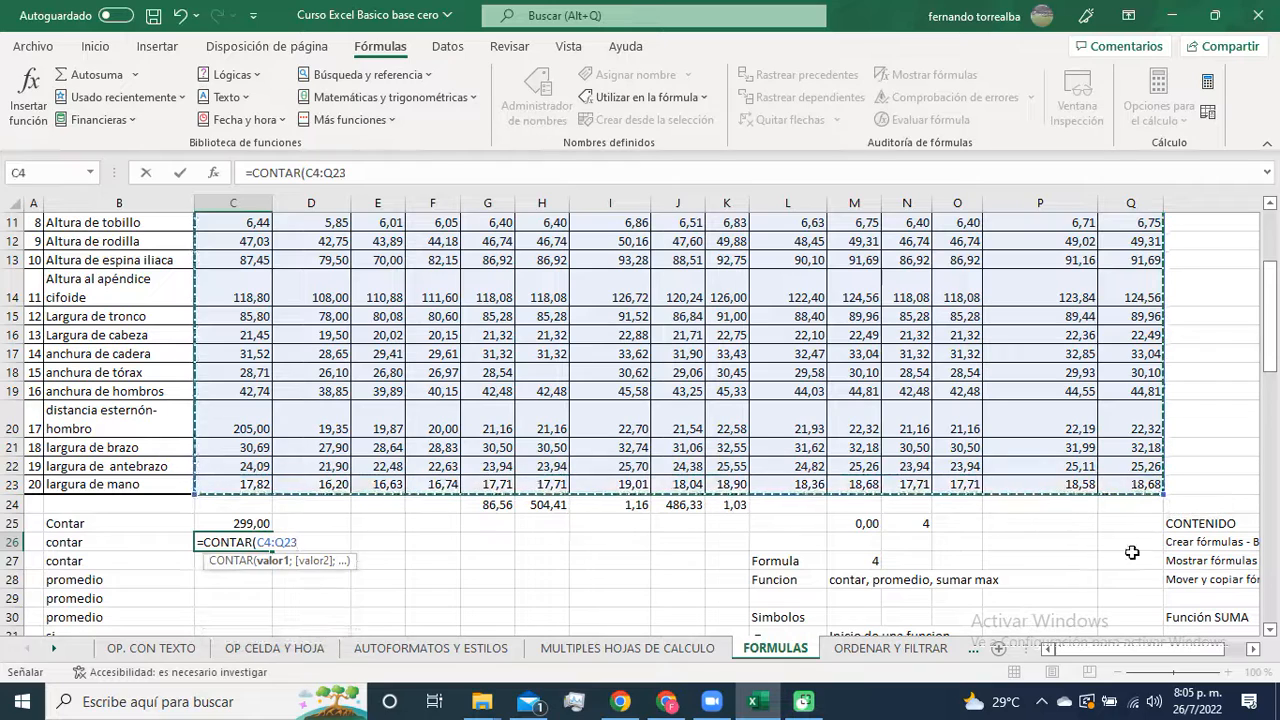
scroll(284, 476, "down", 1)
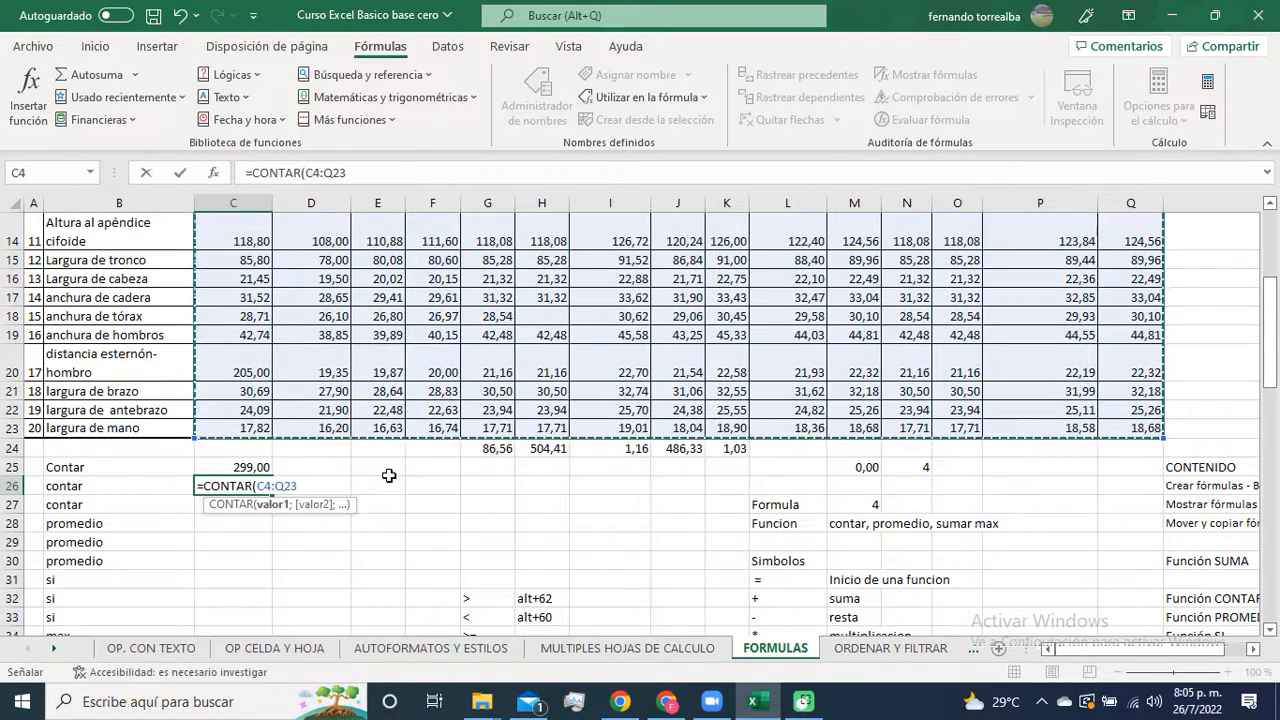
type(")")
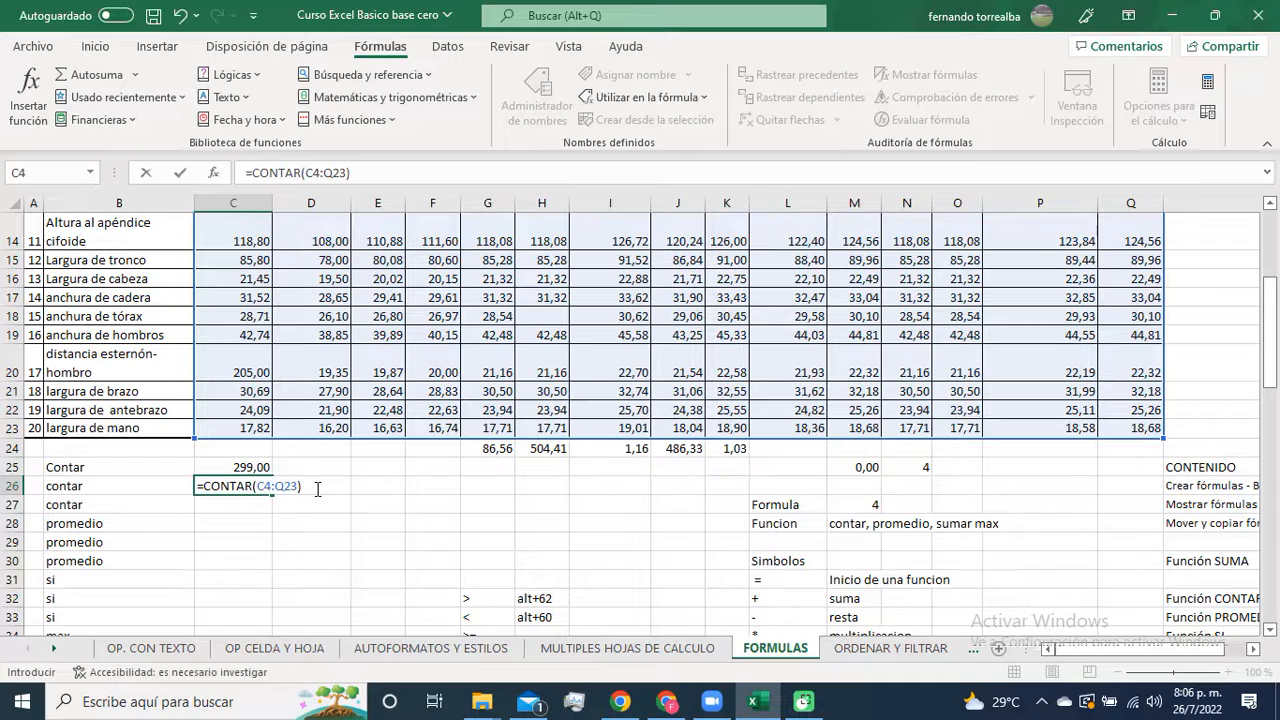
key("Return")
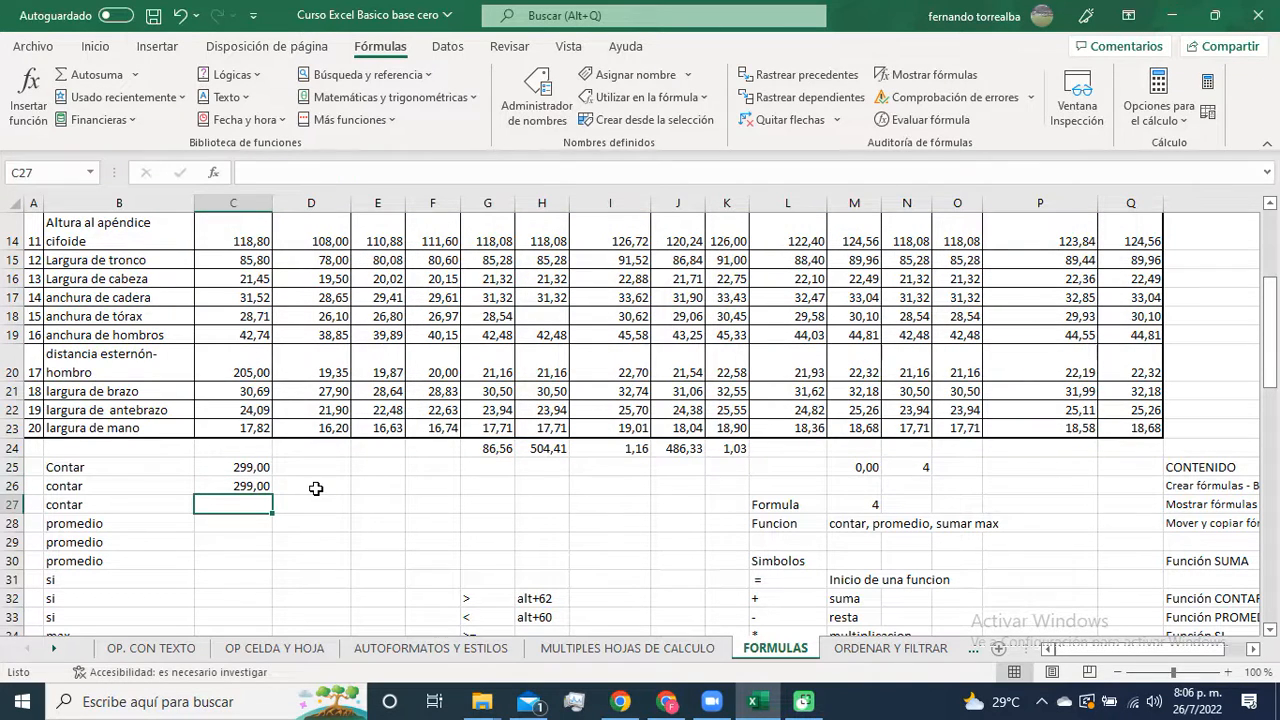
key("Up")
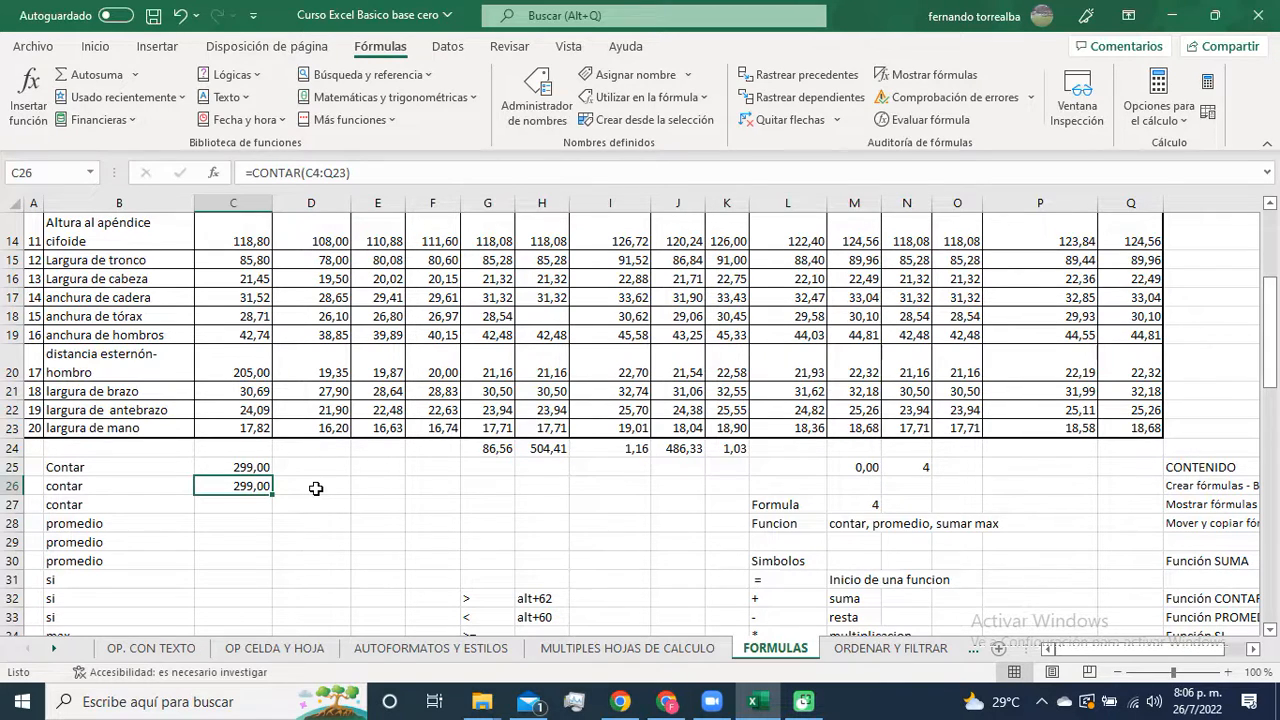
left_click(670, 708)
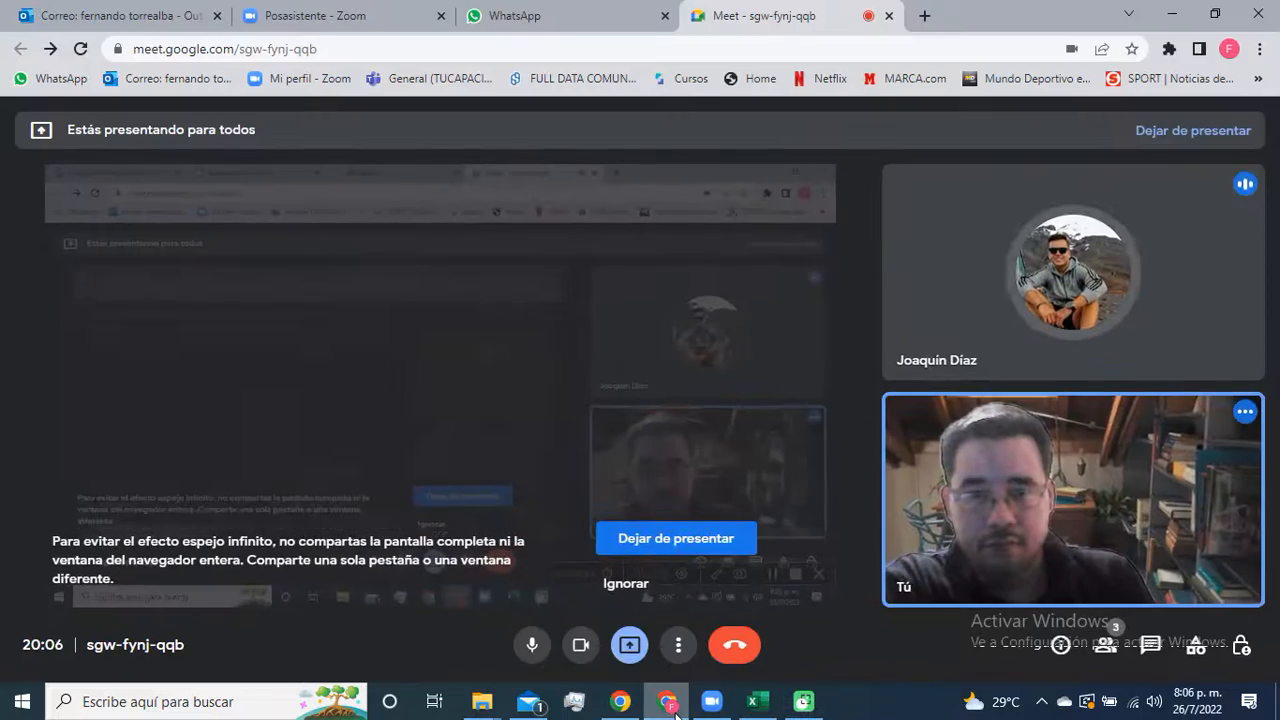
left_click(675, 714)
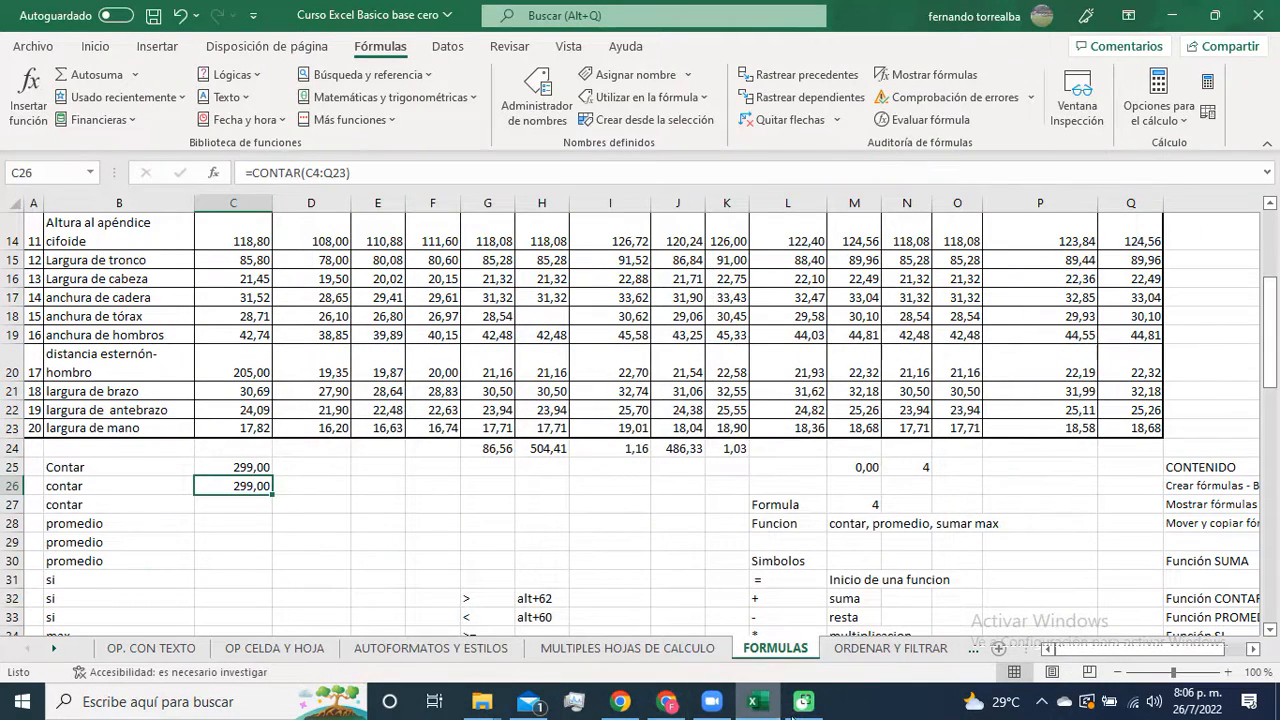
left_click(817, 714)
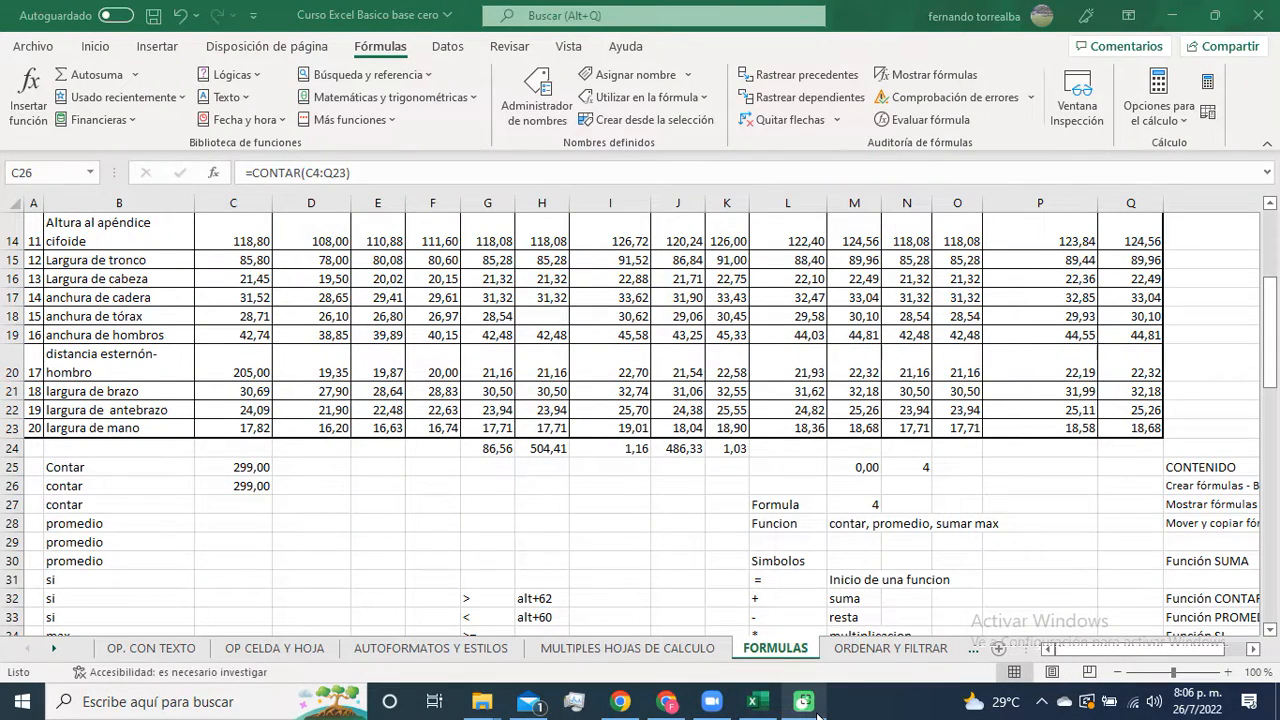
left_click(751, 709)
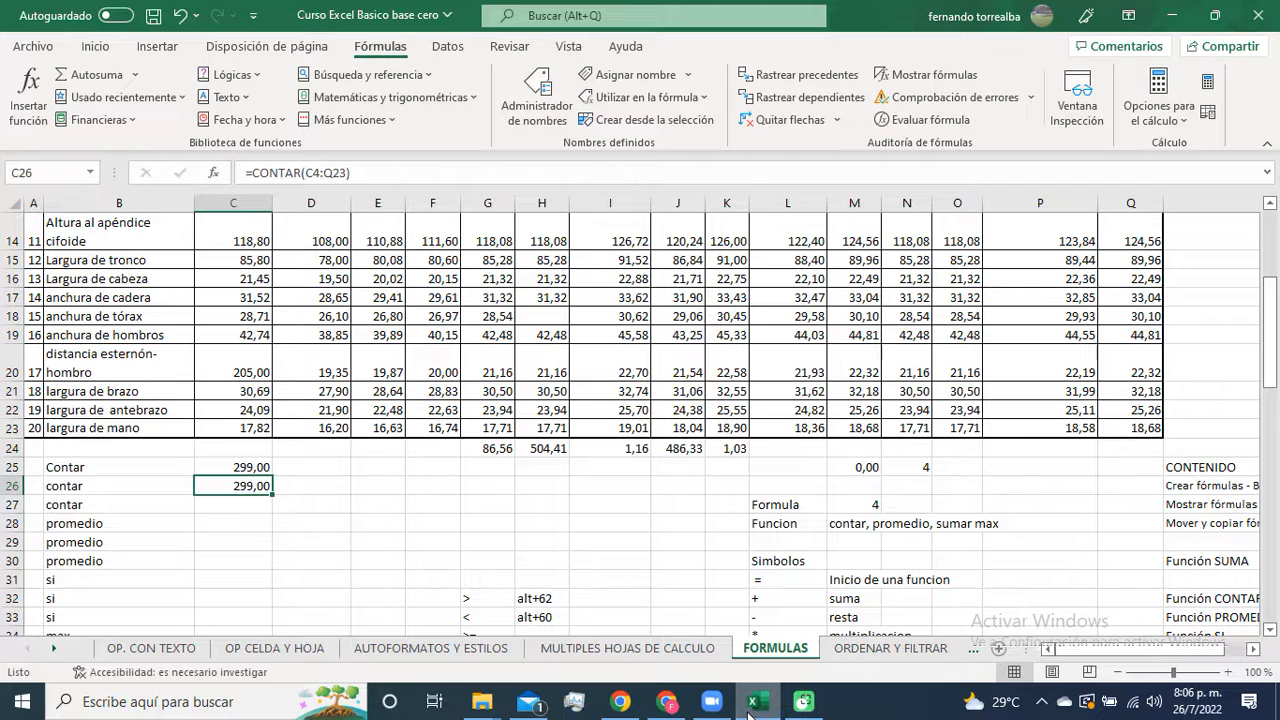
Step: Switch to the Google Meet call, stop the current presentation and present the entire screen again
left_click(667, 701)
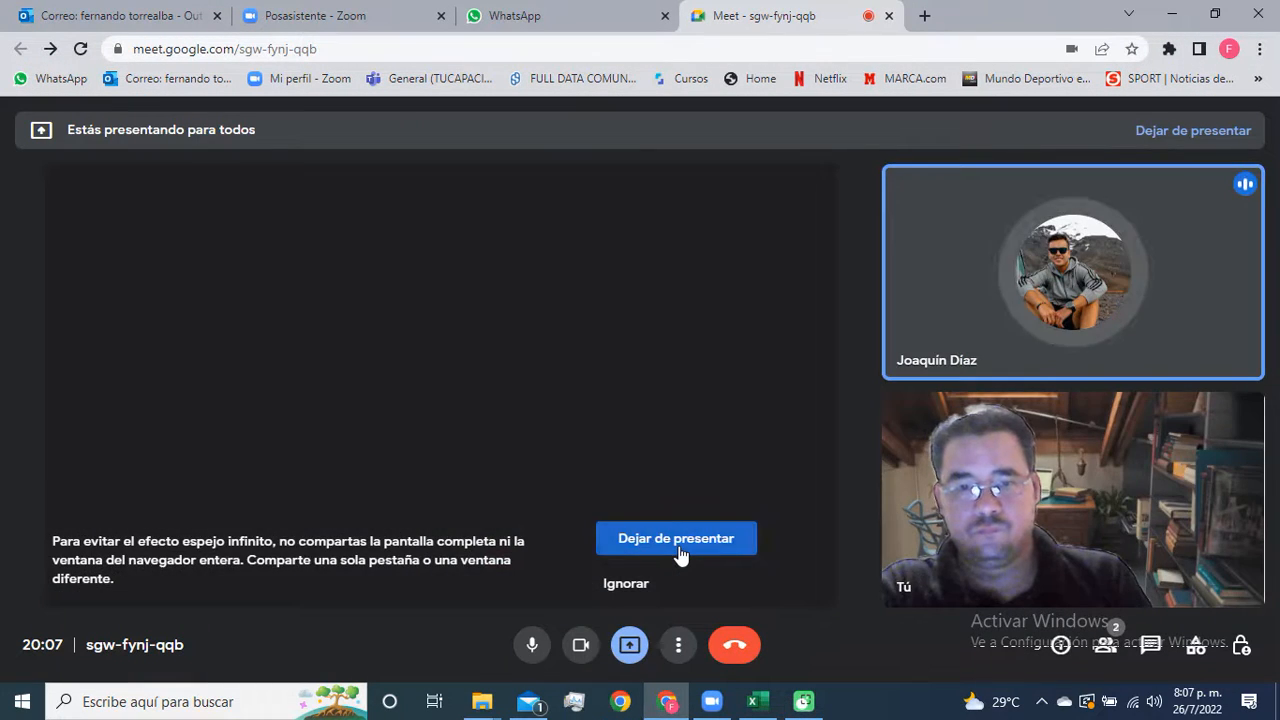
left_click(676, 539)
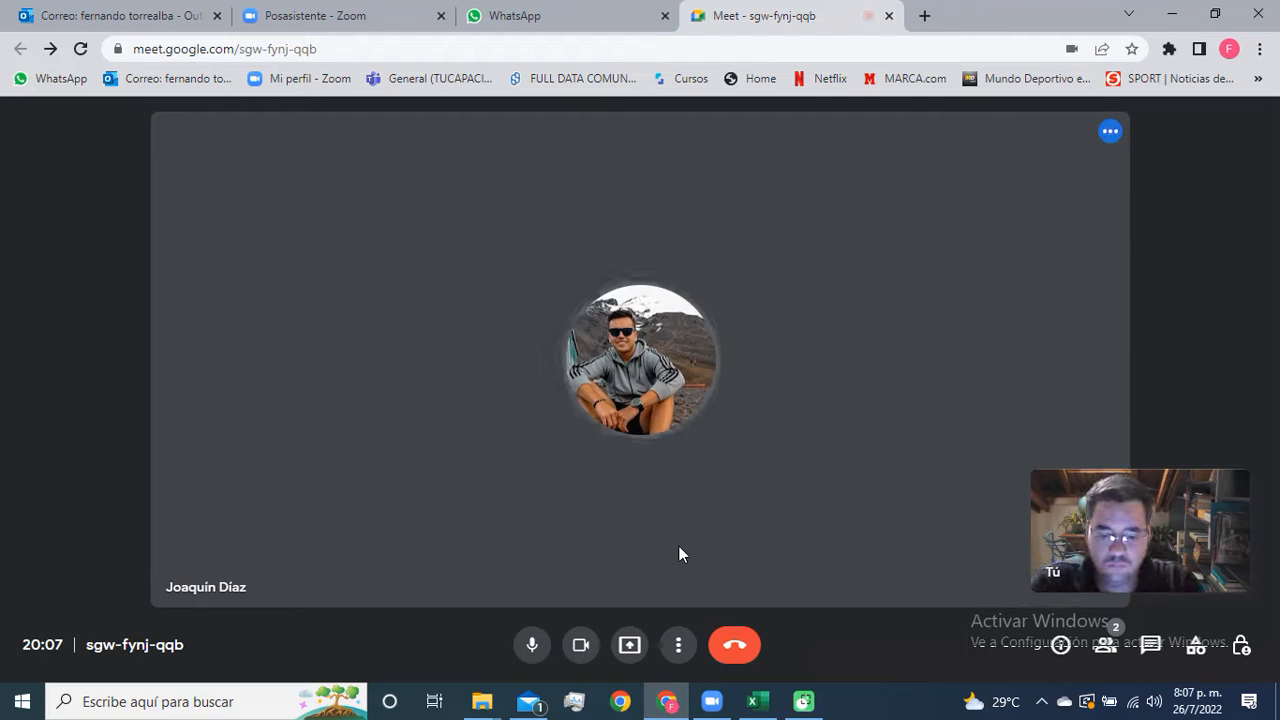
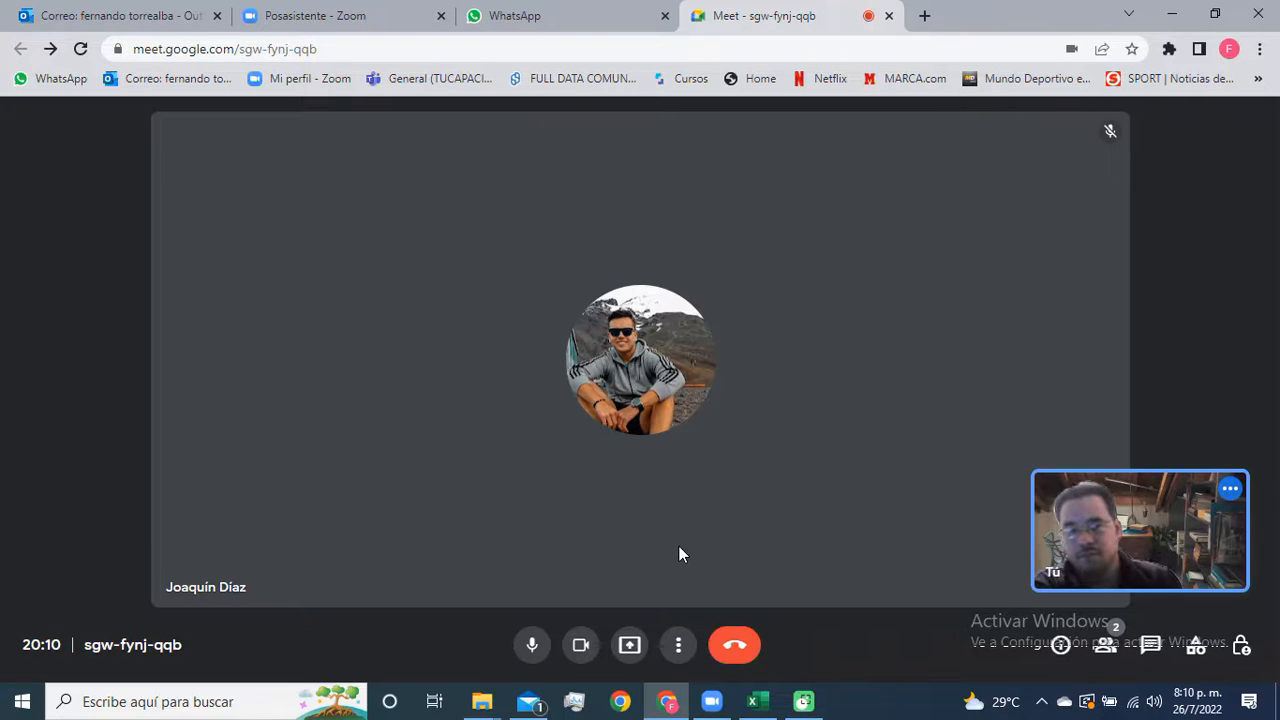
left_click(629, 644)
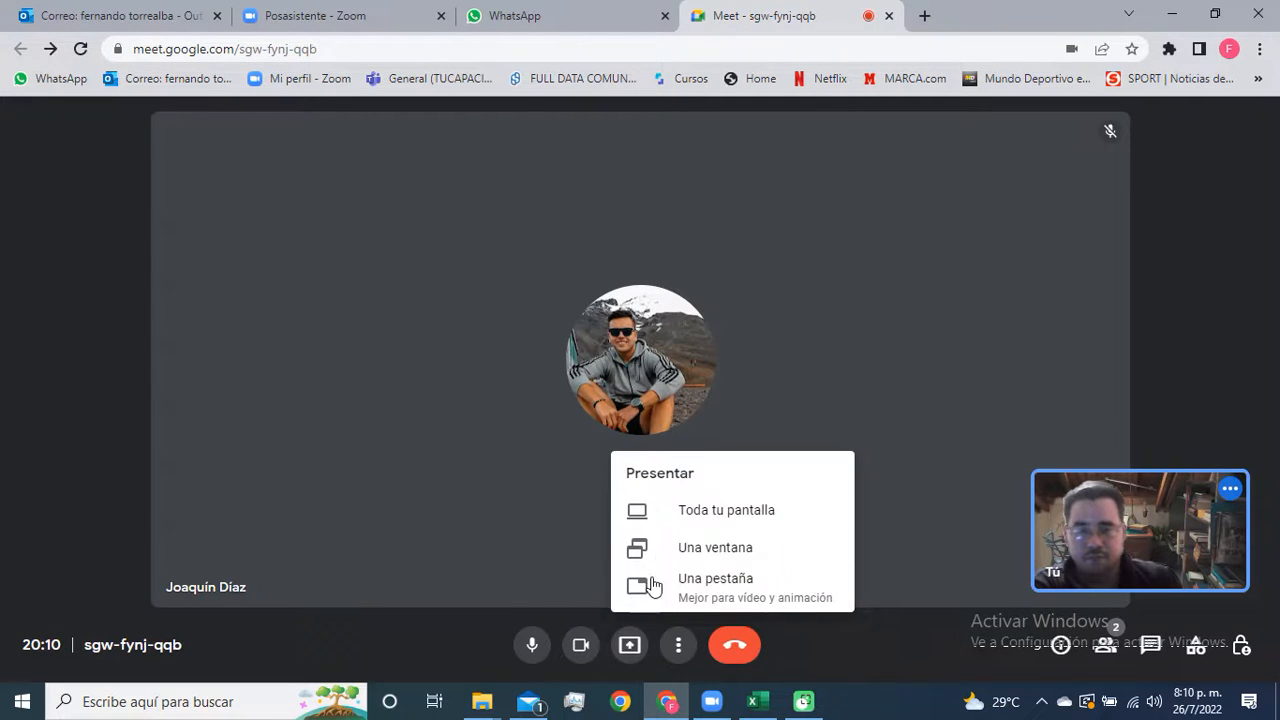
left_click(671, 521)
left_click(604, 219)
left_click(778, 433)
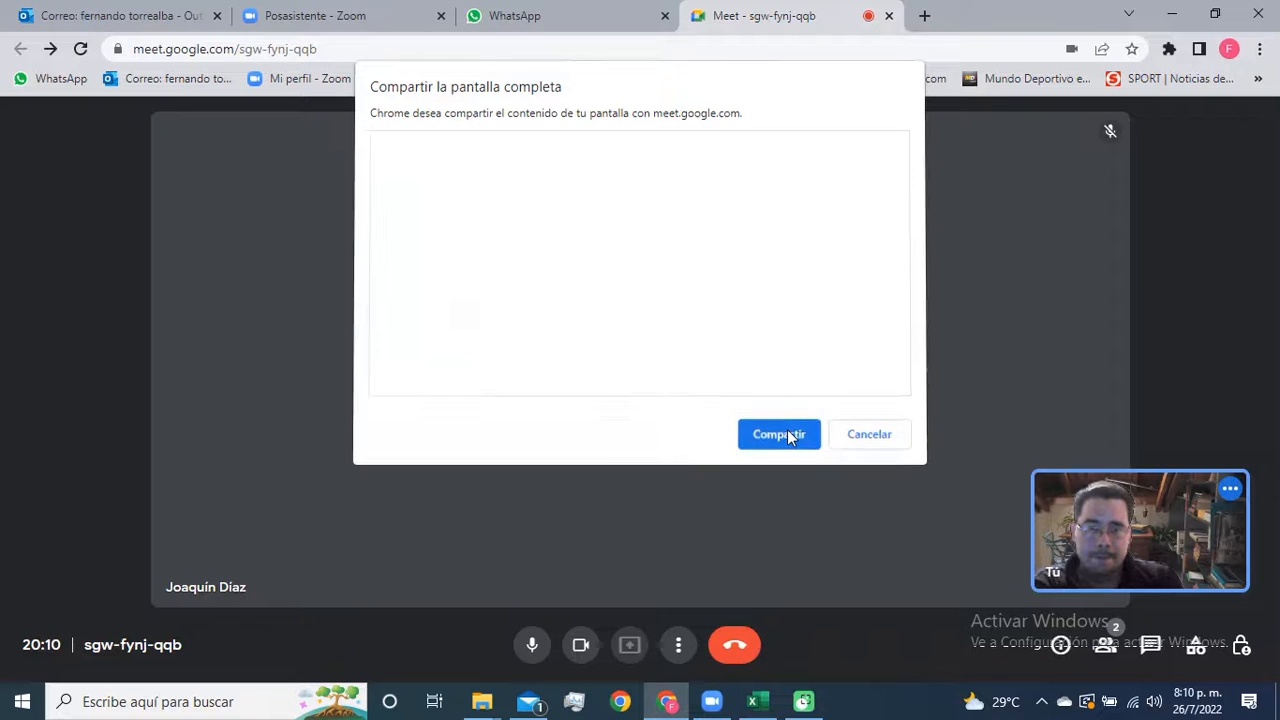
left_click(840, 654)
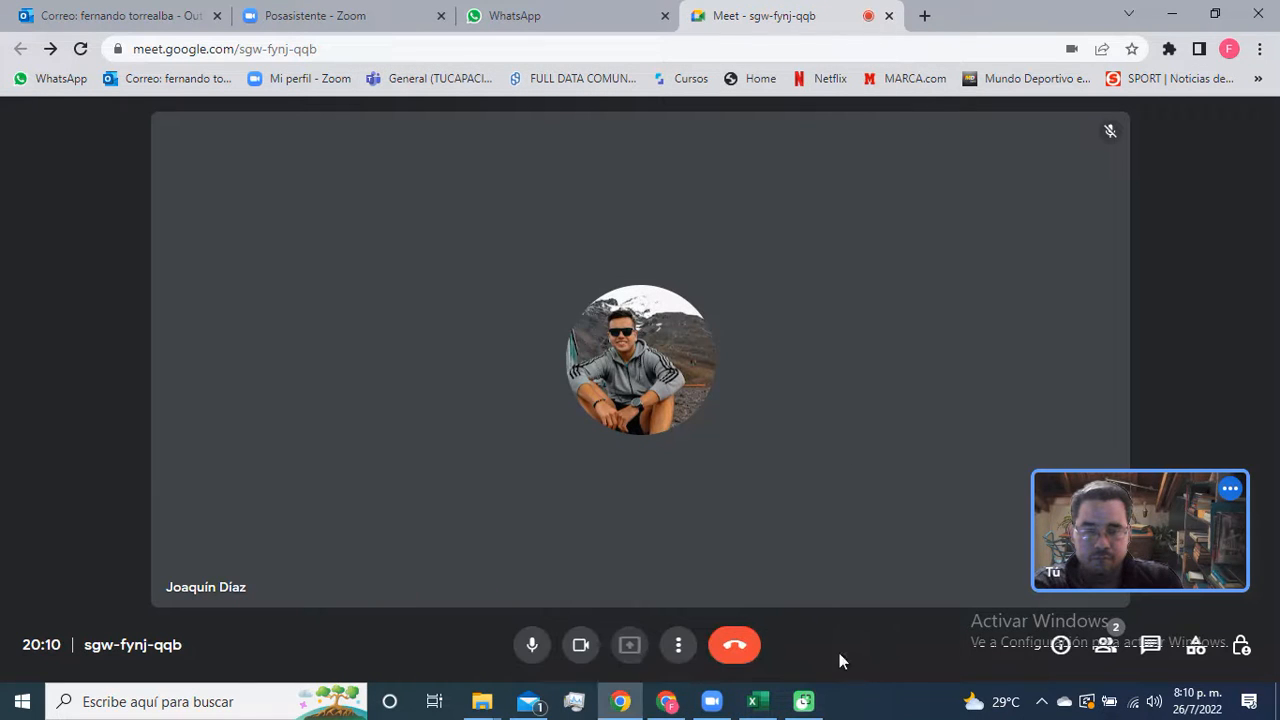
Step: Switch back to the Excel workbook and enter =contar(c4:q23) in C27
mouse_move(747, 712)
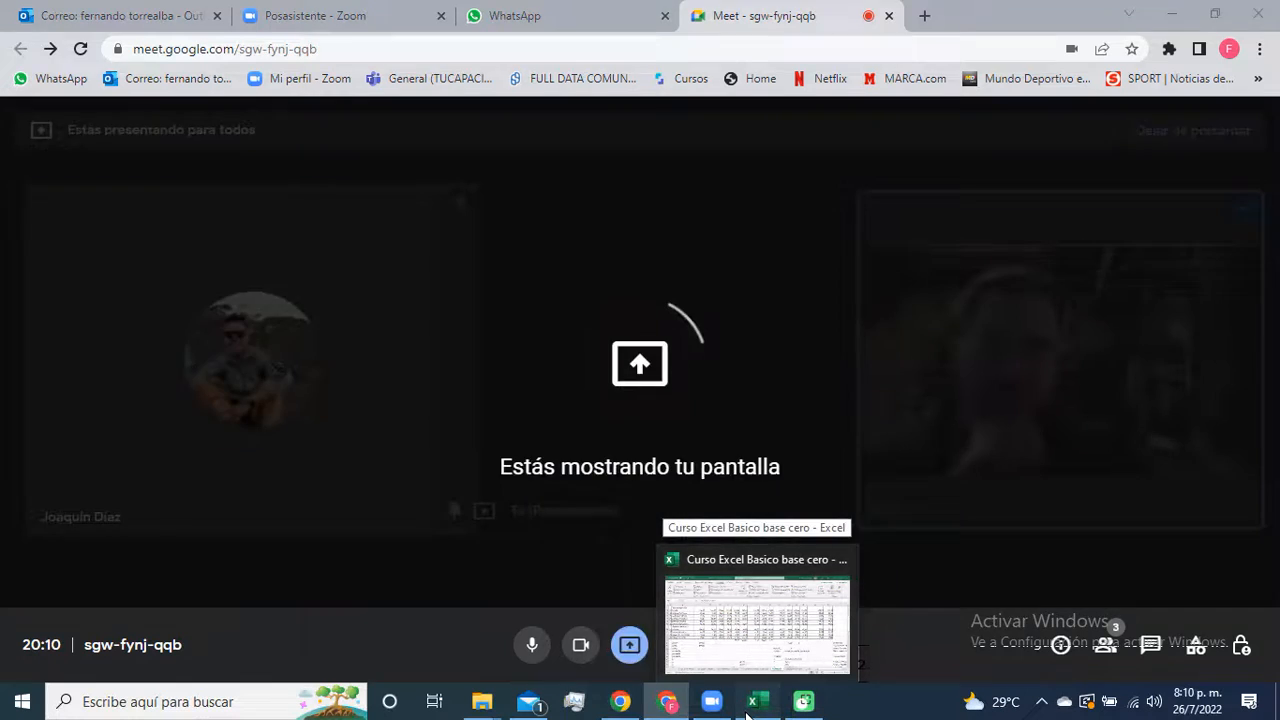
left_click(747, 712)
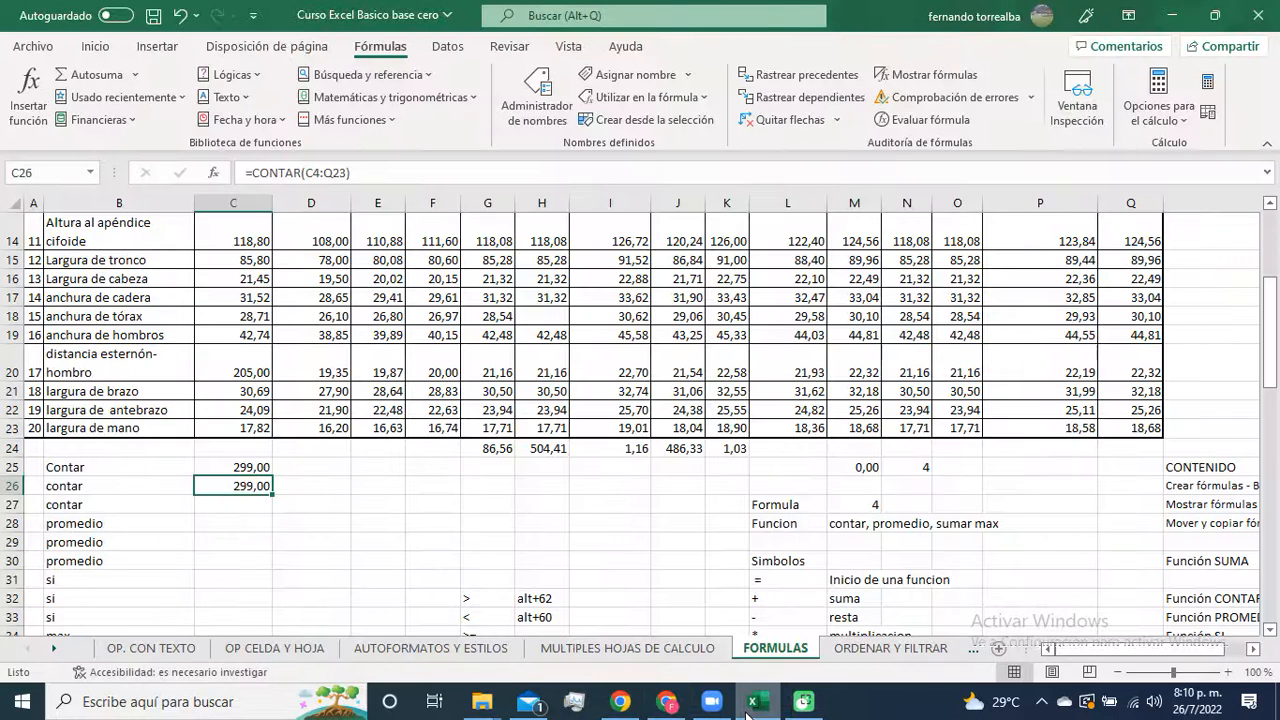
left_click(256, 511)
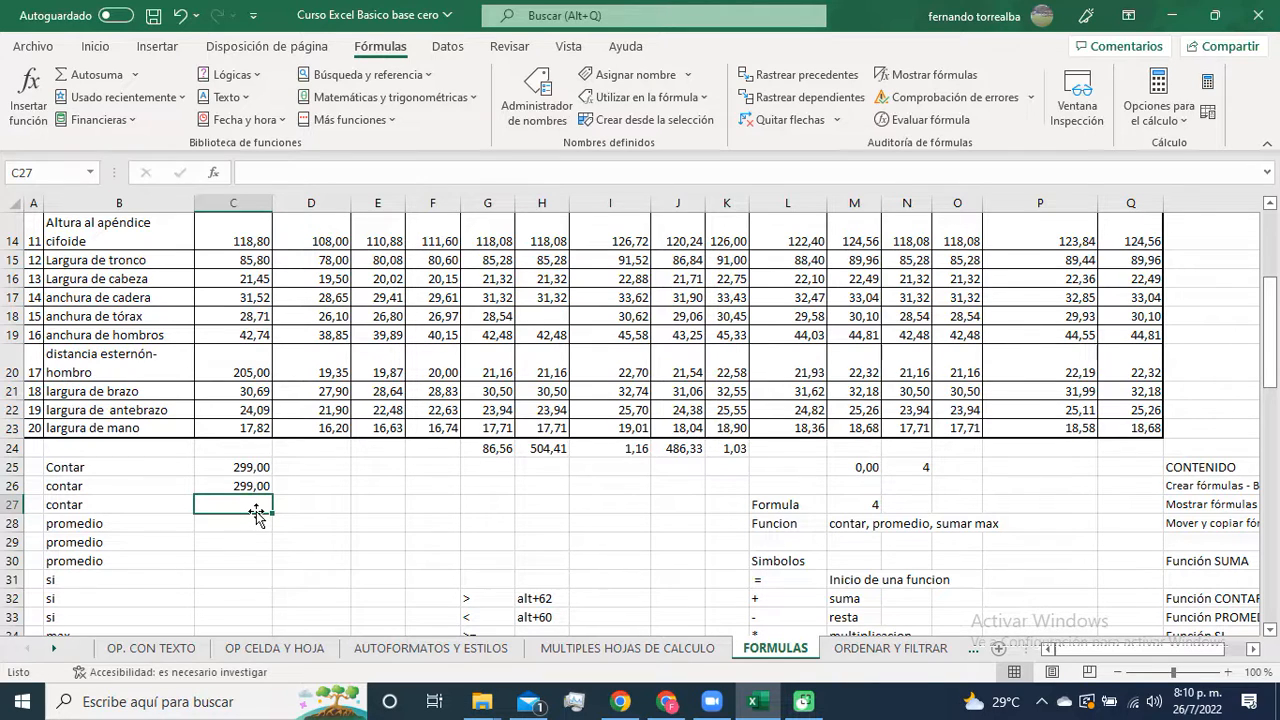
type("=")
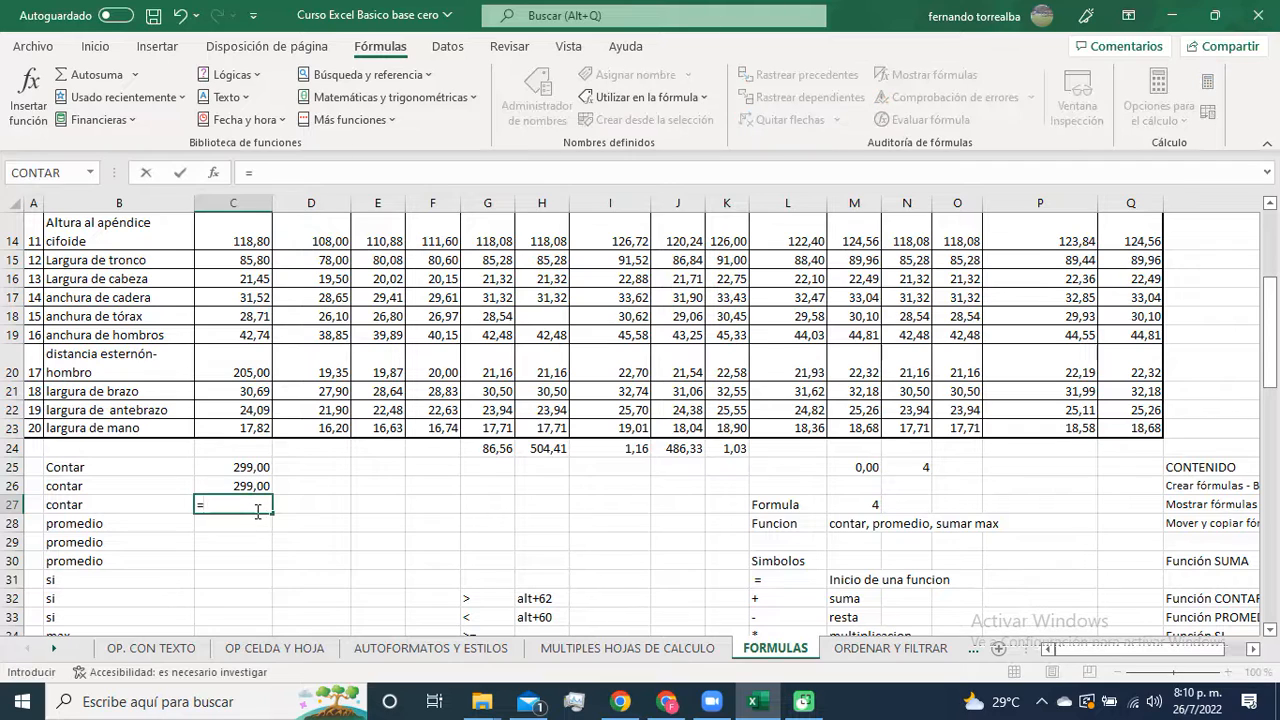
type("contar")
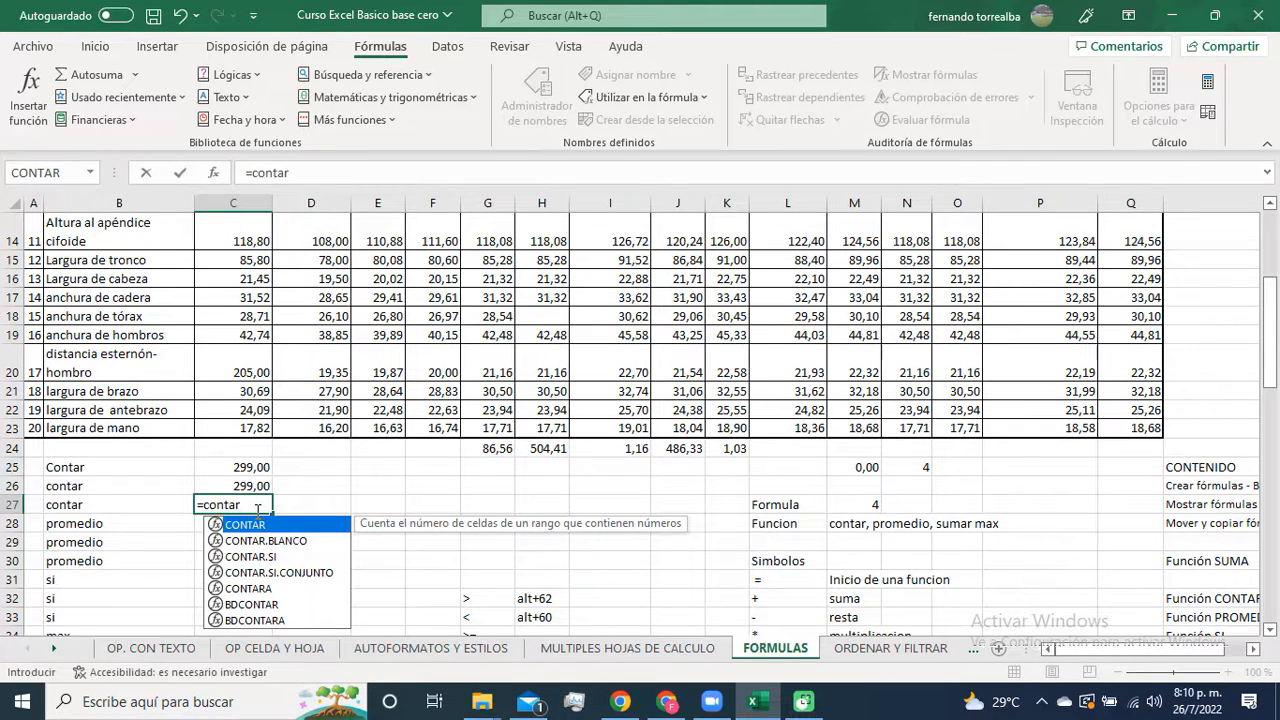
type("(")
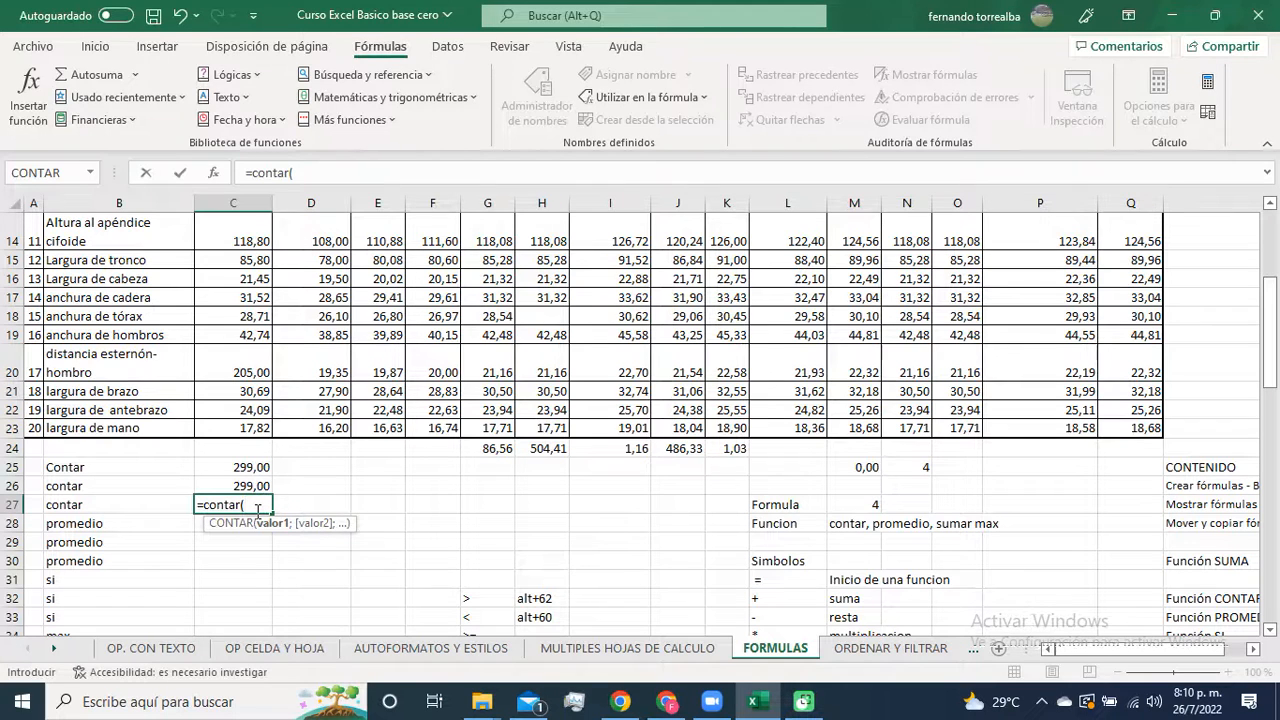
type("c4:q23")
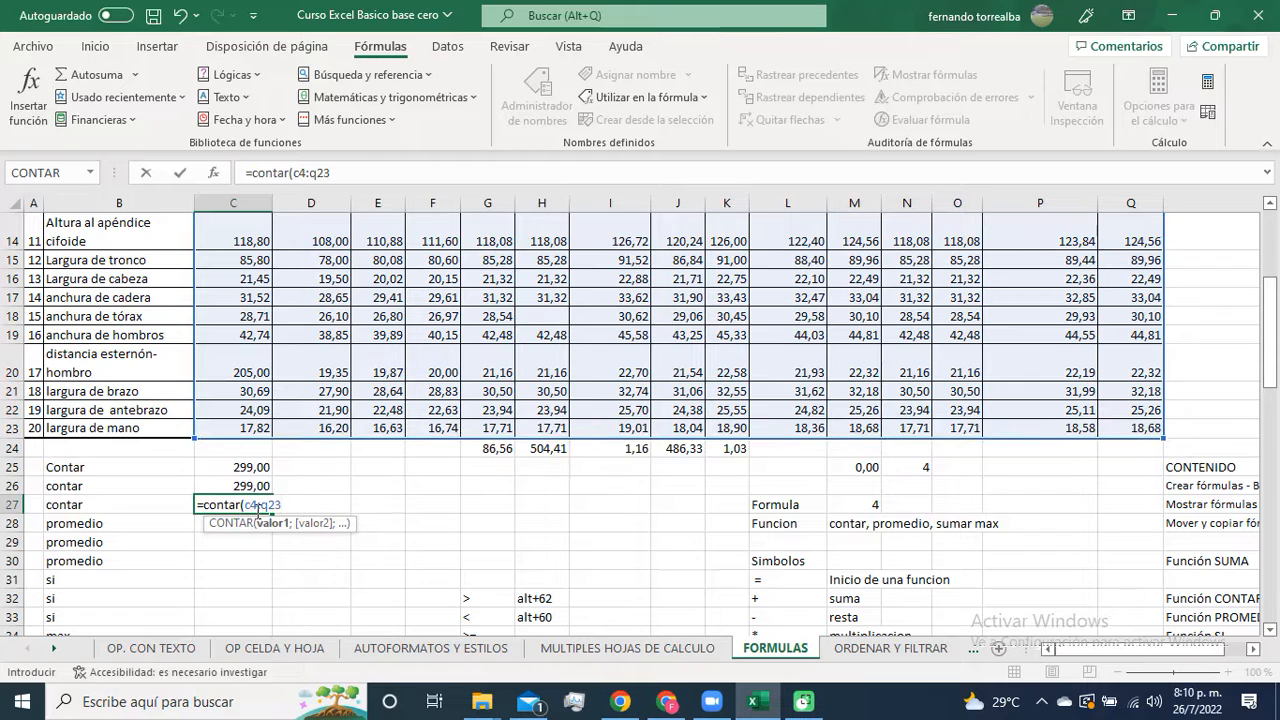
type(")")
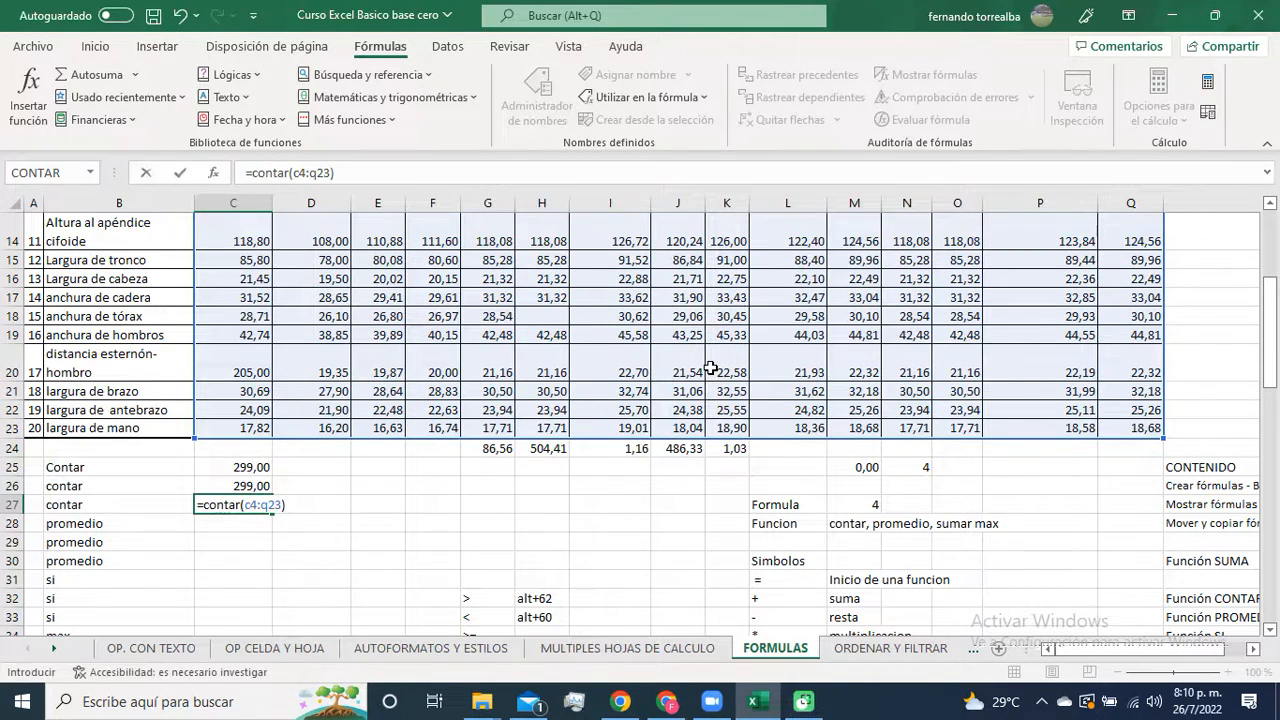
key("Return")
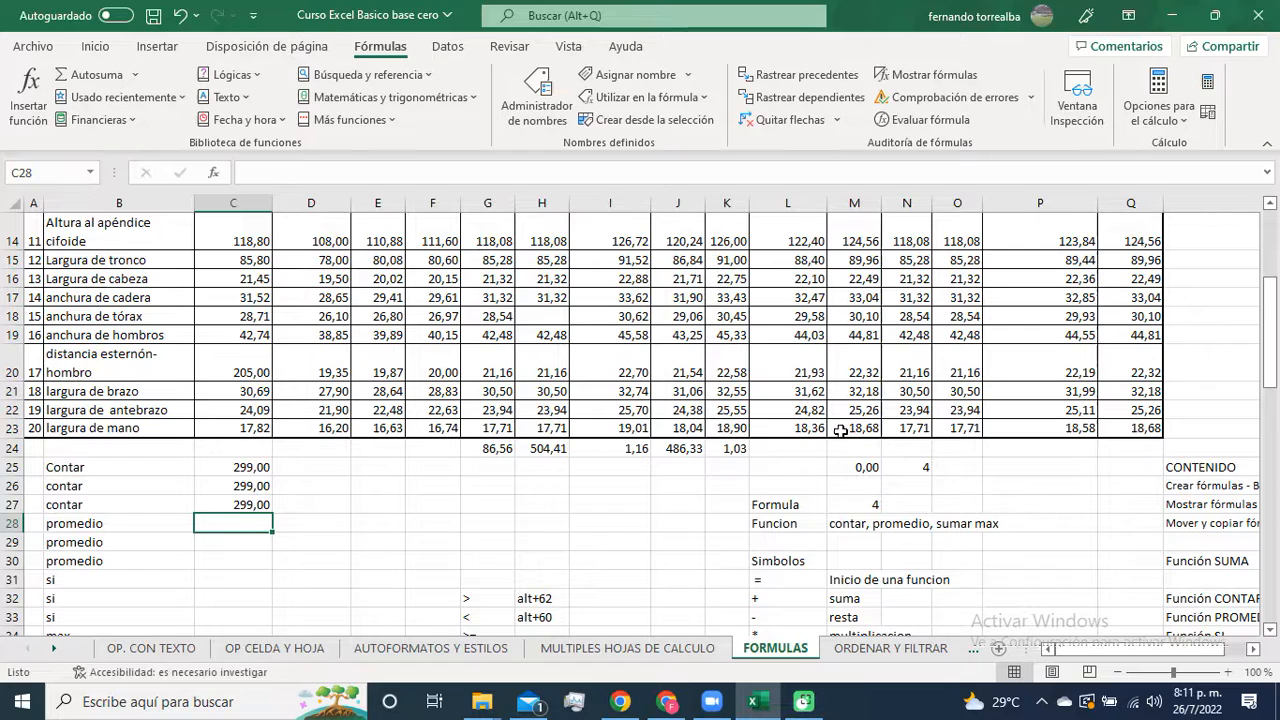
Step: Start inserting a function in C28 and search the available functions for promedio
left_click(30, 110)
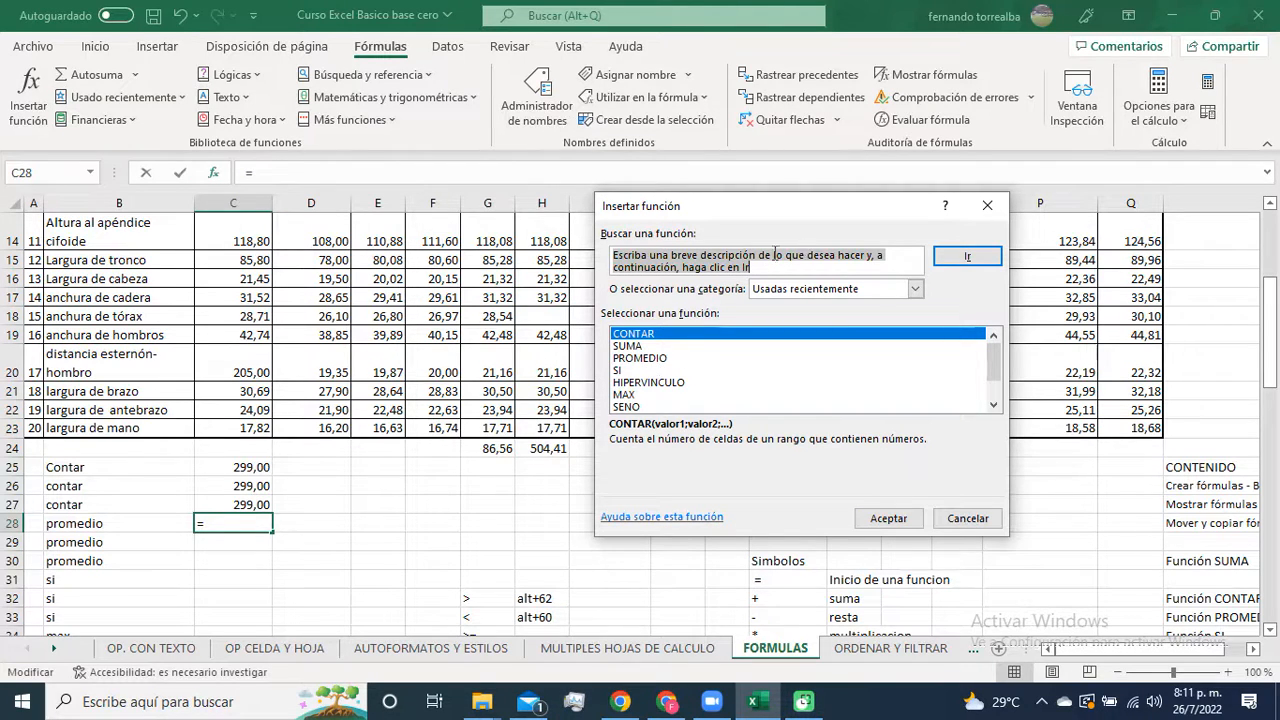
type("promedio")
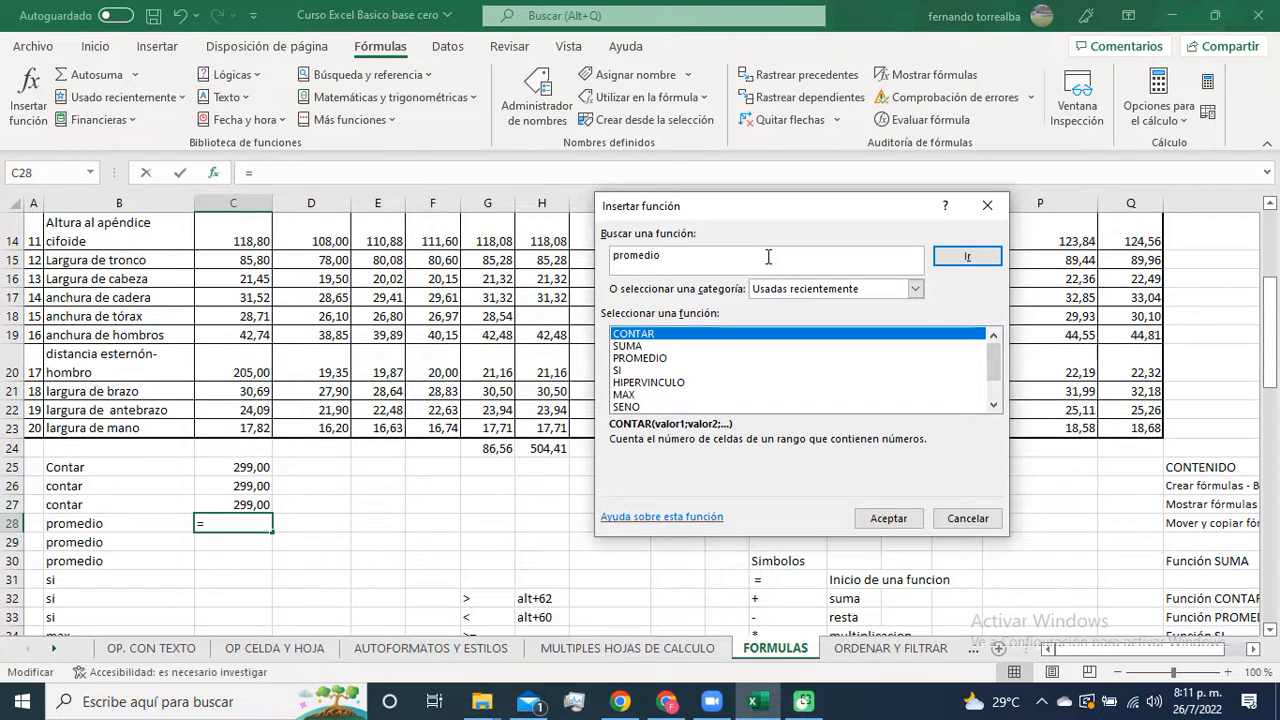
left_click(966, 257)
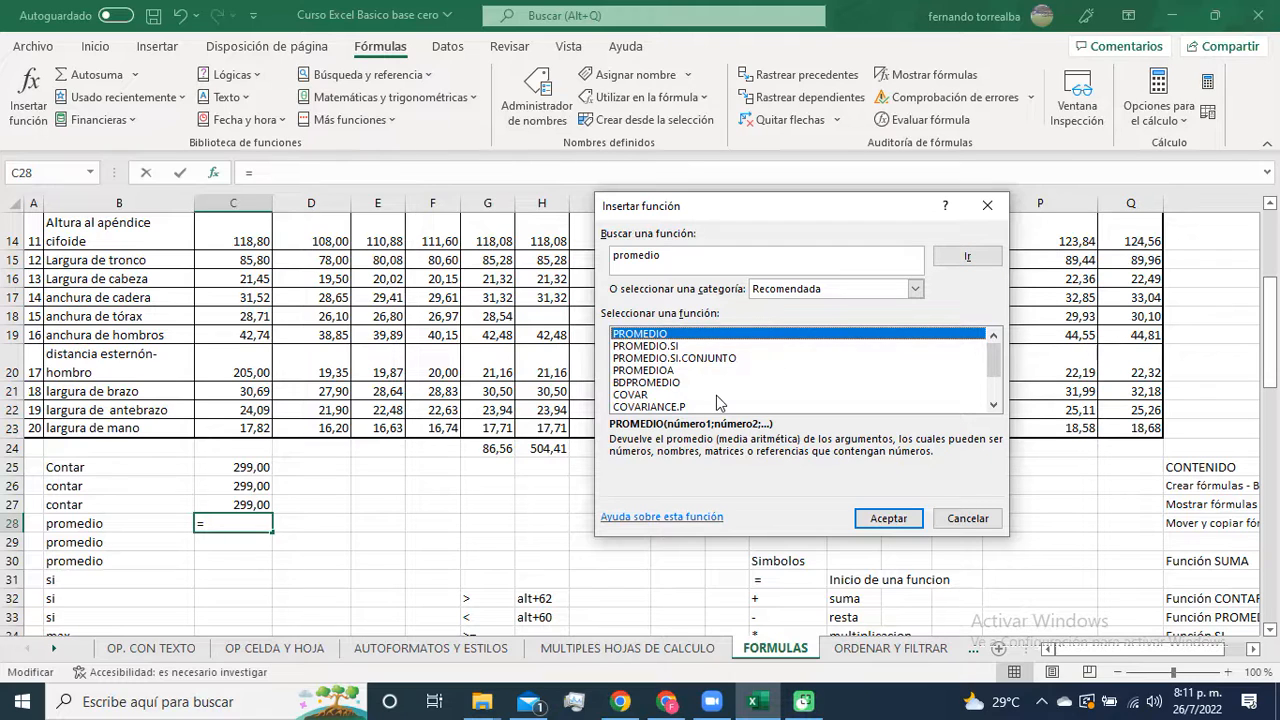
Step: Review the descriptions of PROMEDIO.SI, PROMEDIO.SI.CONJUNTO, PROMEDIOA and BDPROMEDIO, and choose PROMEDIO for the C28 formula
left_click(697, 347)
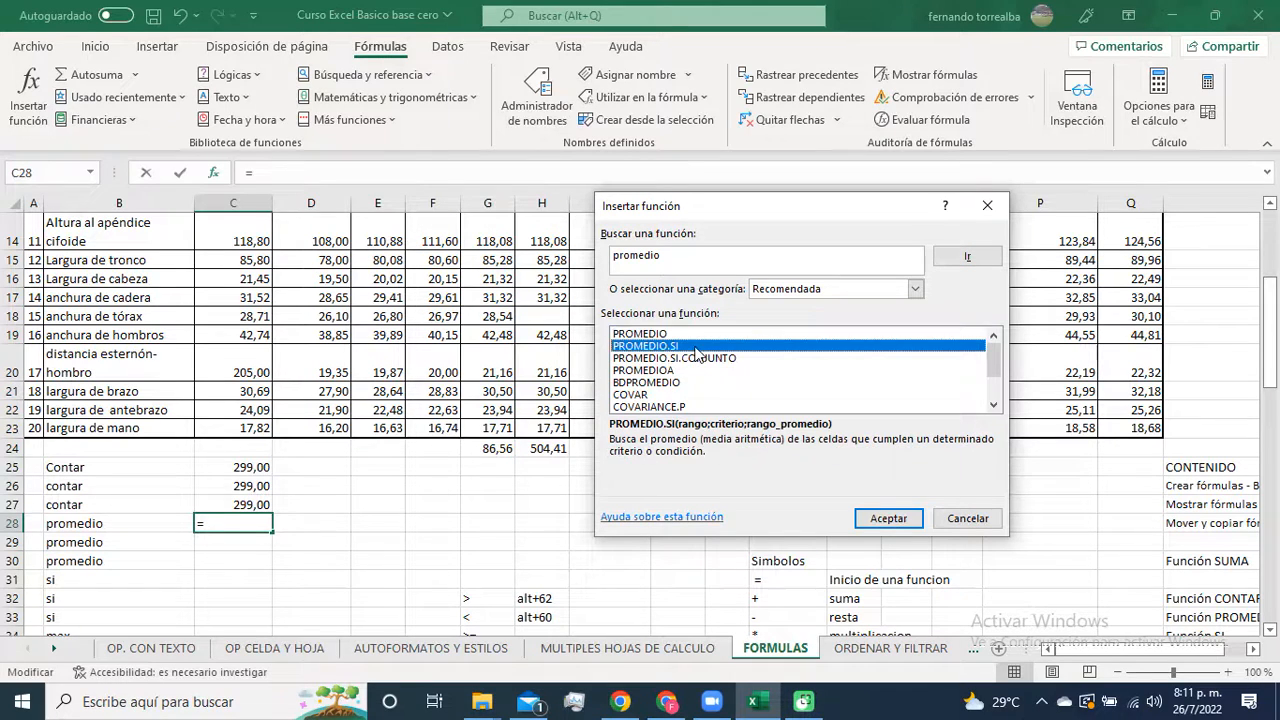
left_click(698, 359)
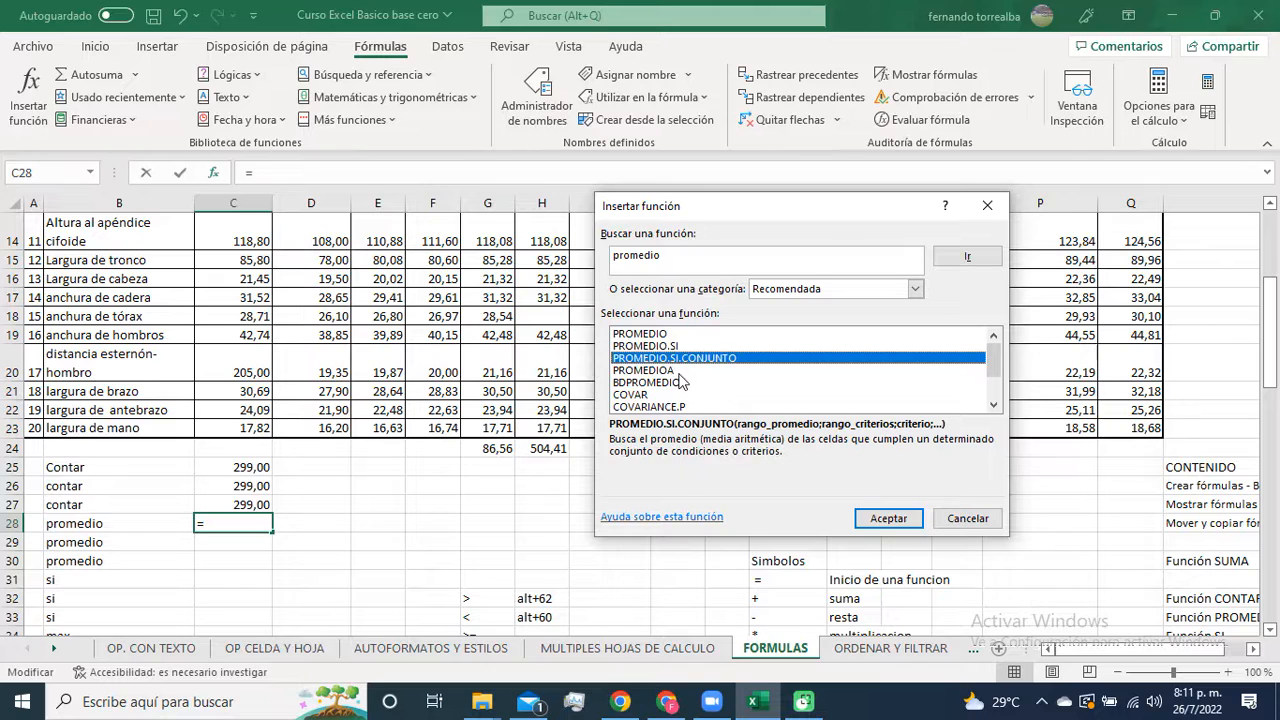
left_click(679, 372)
left_click(680, 384)
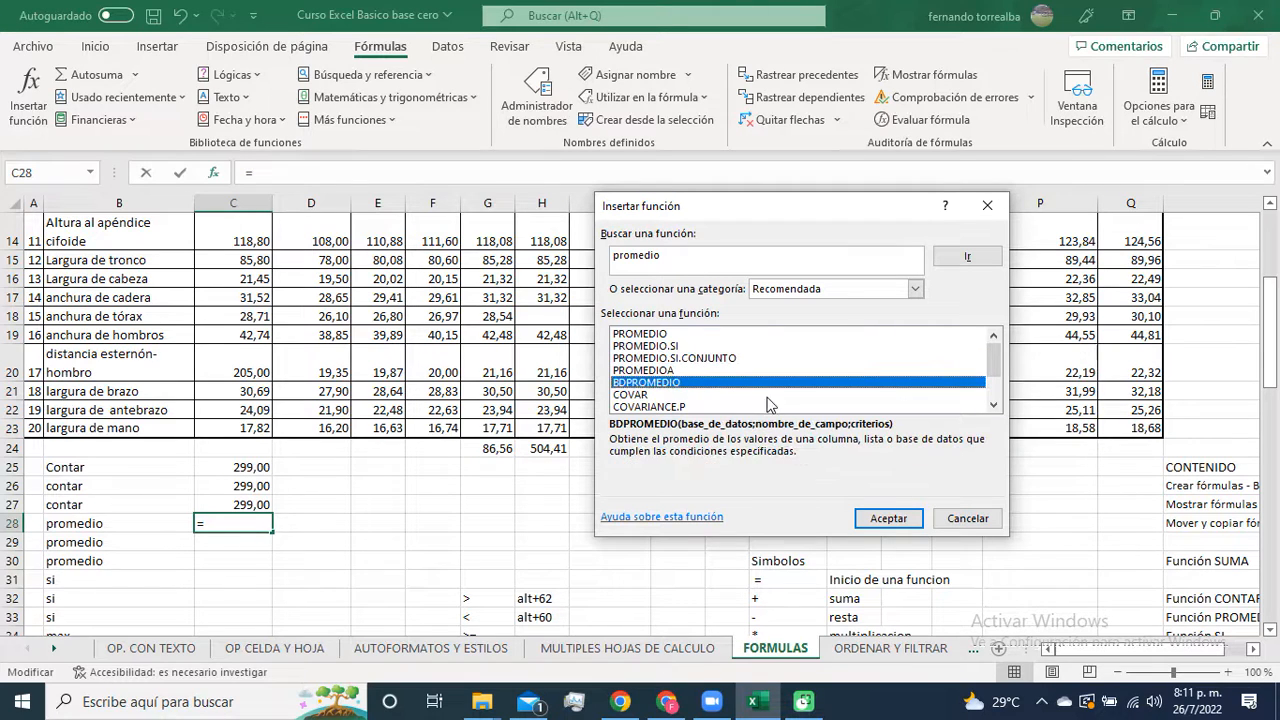
left_click(693, 334)
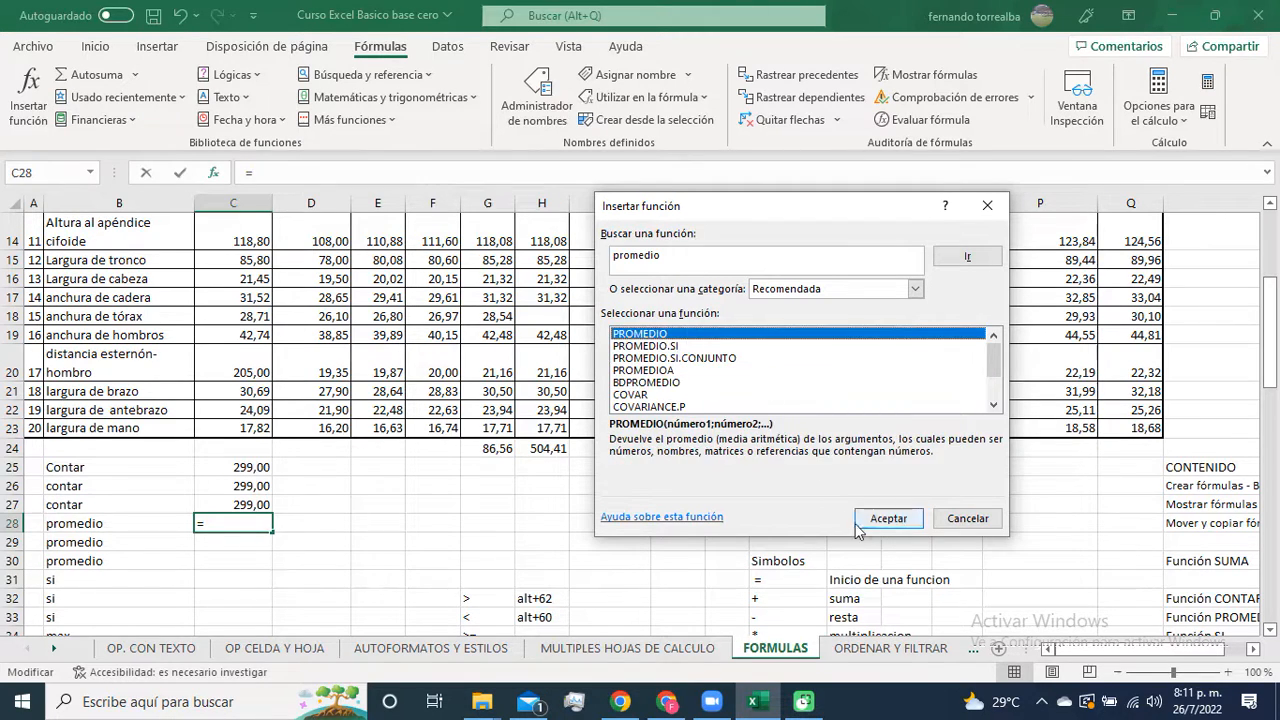
left_click(888, 518)
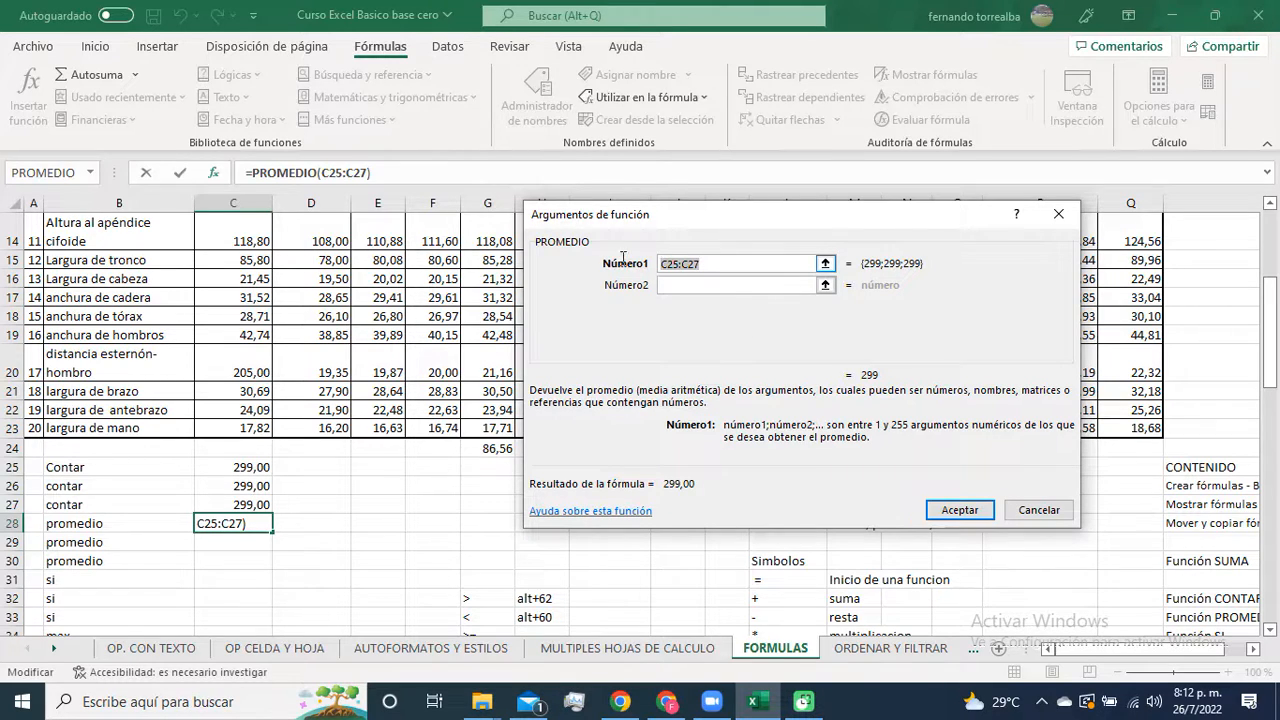
Step: Replace PROMEDIO's Número1 argument with the measurements range C4:Q23 and enter the formula in C28
key("BackSpace")
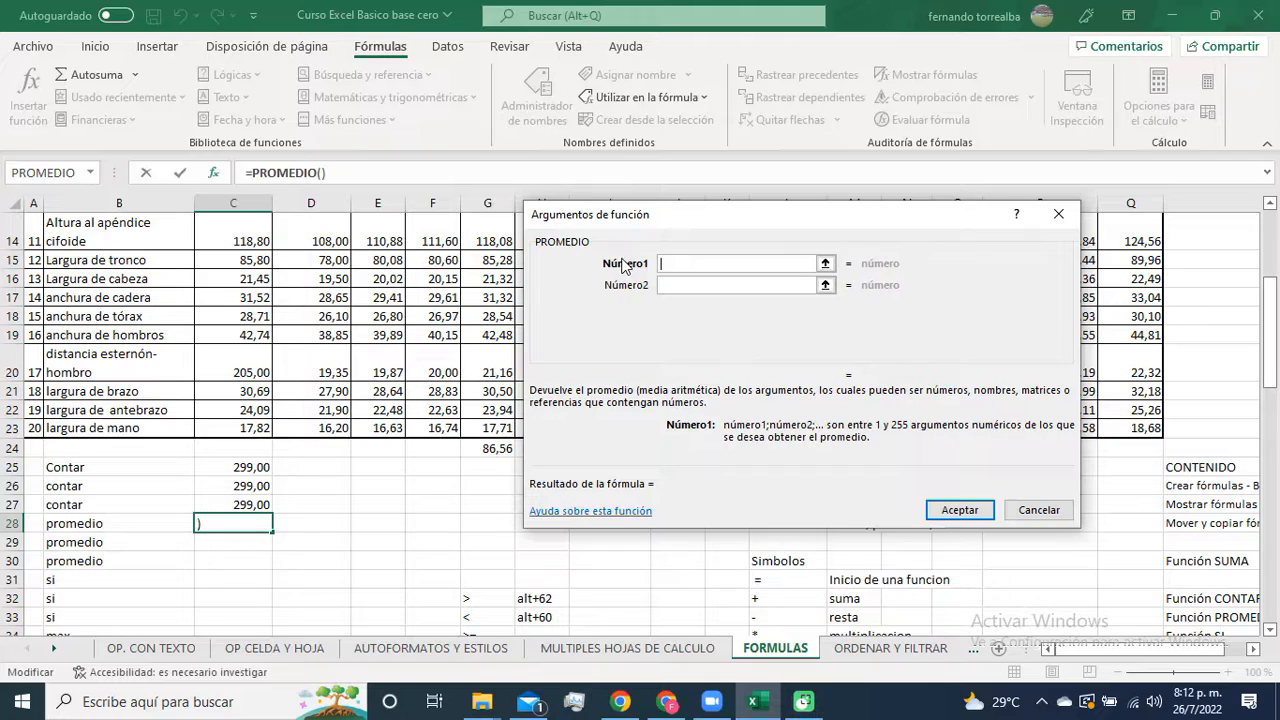
left_click(825, 263)
scroll(366, 333, "up", 5)
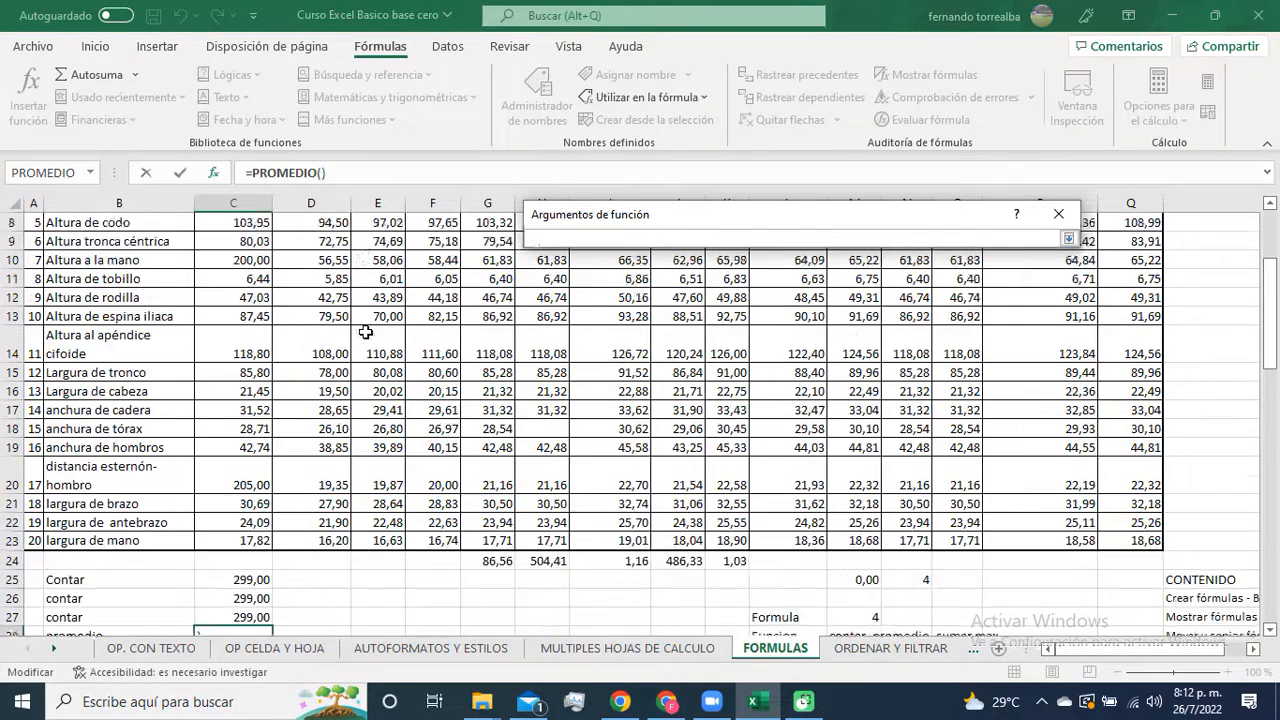
left_click_drag(250, 318, 1128, 520)
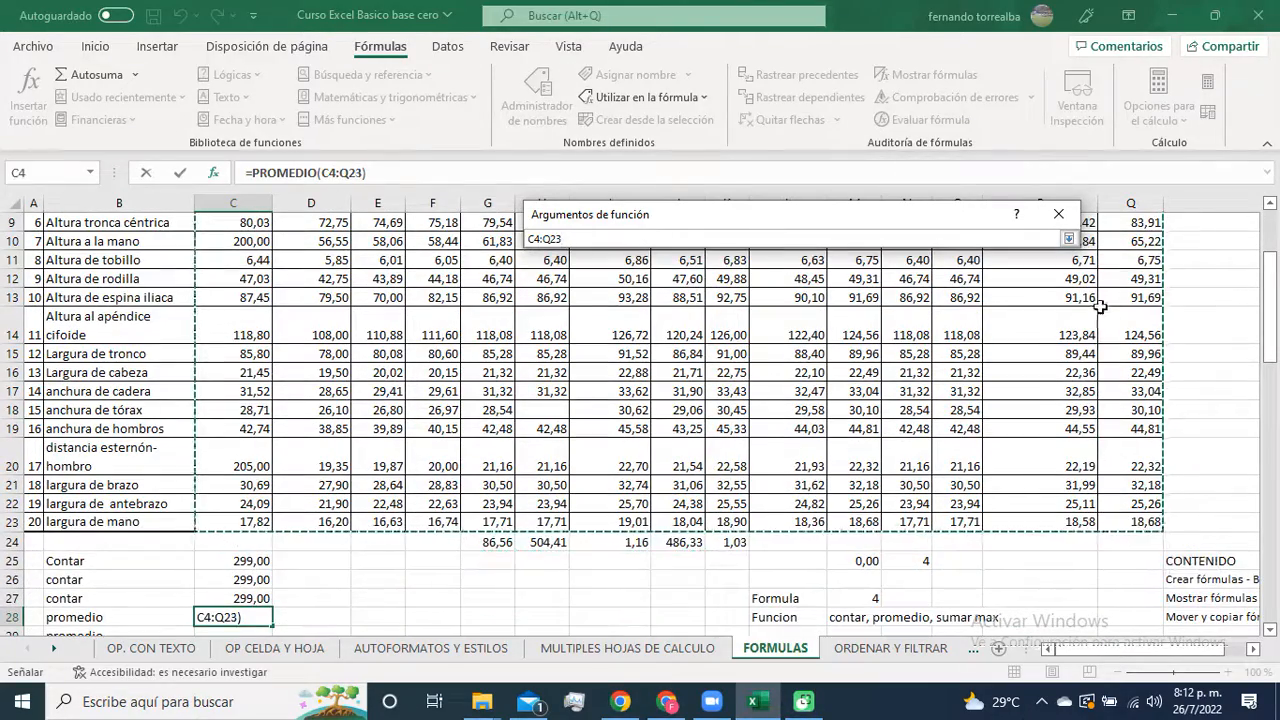
left_click(1068, 240)
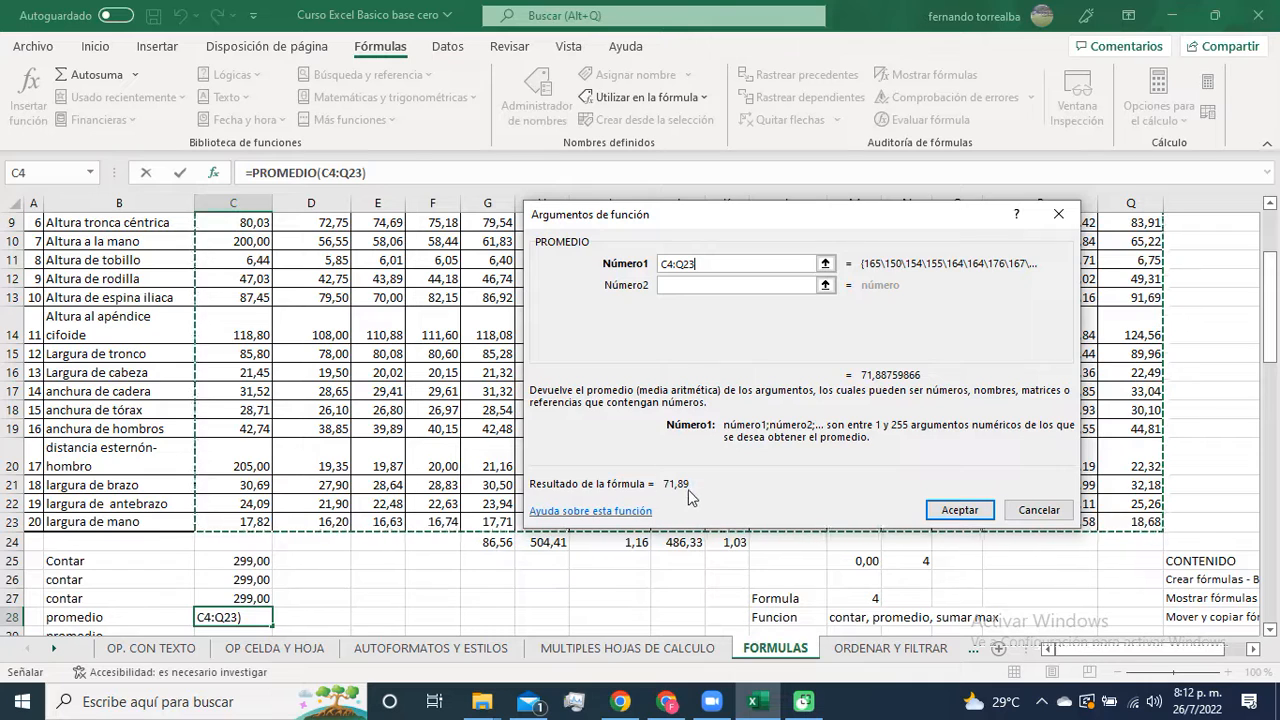
left_click(958, 509)
scroll(226, 620, "down", 2)
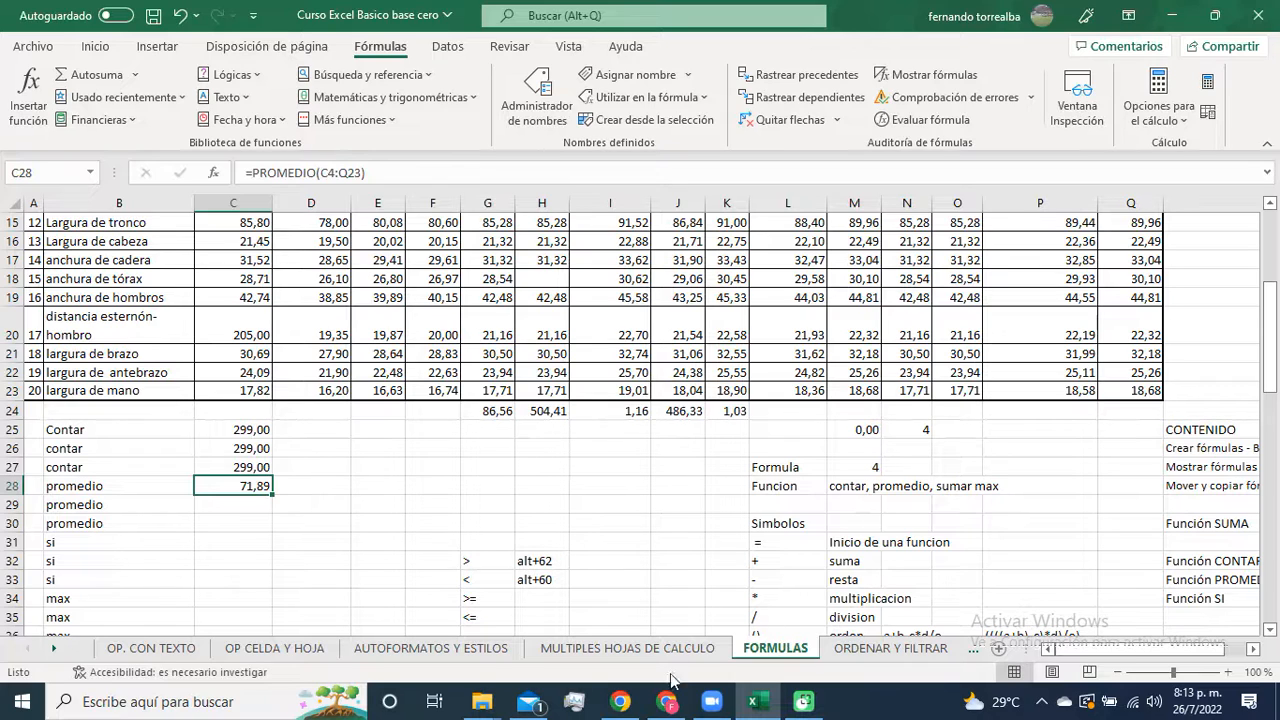
Step: Enter the formula =PROMEDIO(C4:Q23) in C29, choosing the suggested PROMEDIO function and selecting the measurements range in the table
mouse_move(668, 701)
key("Return")
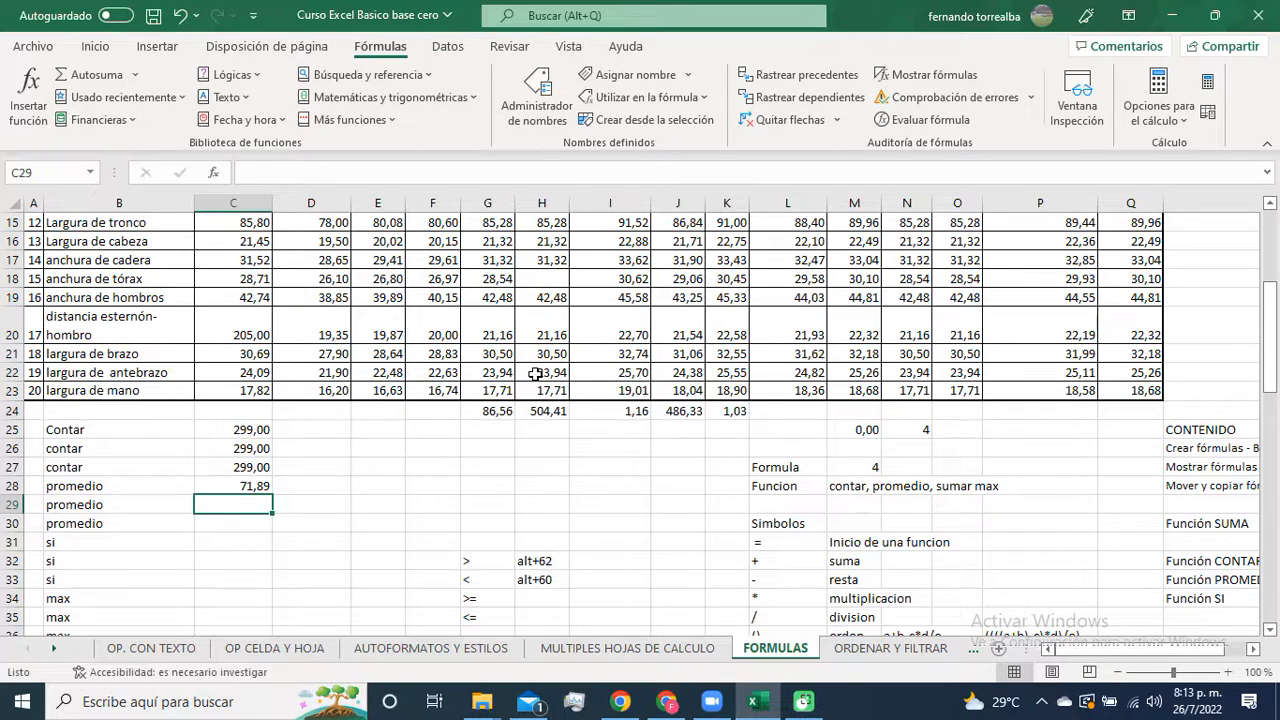
type("=")
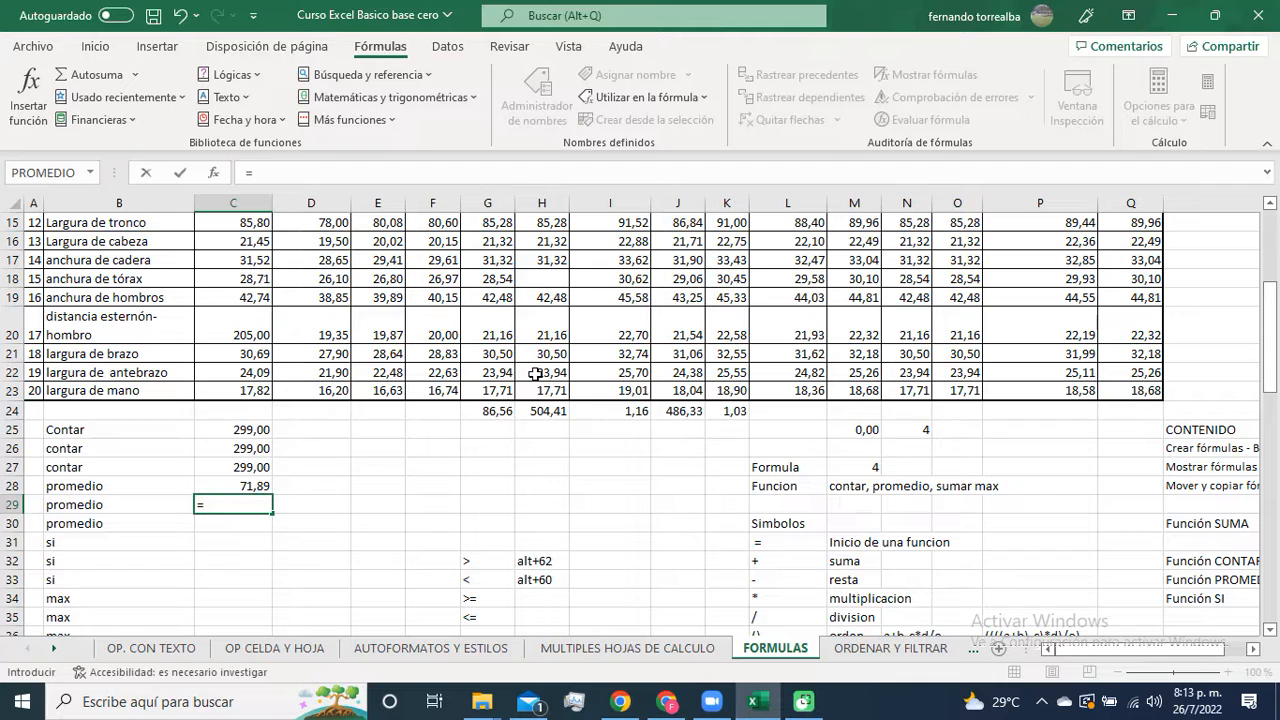
type("prom")
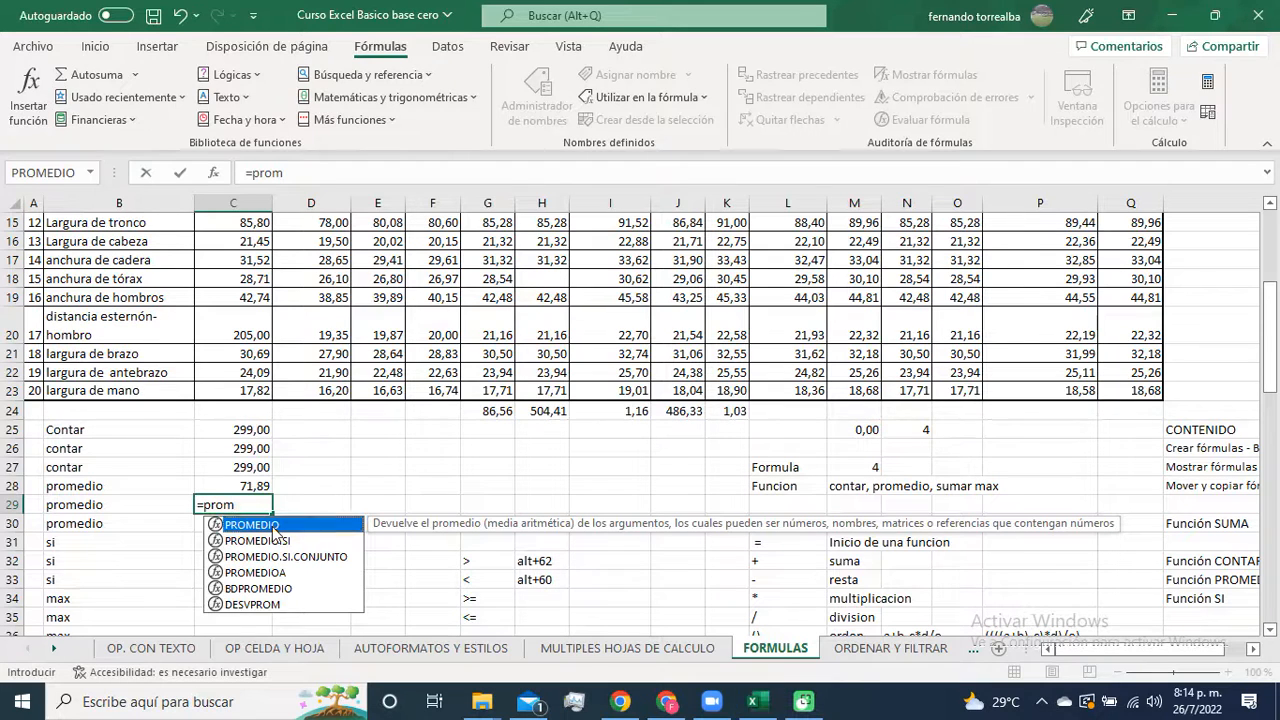
key("Tab")
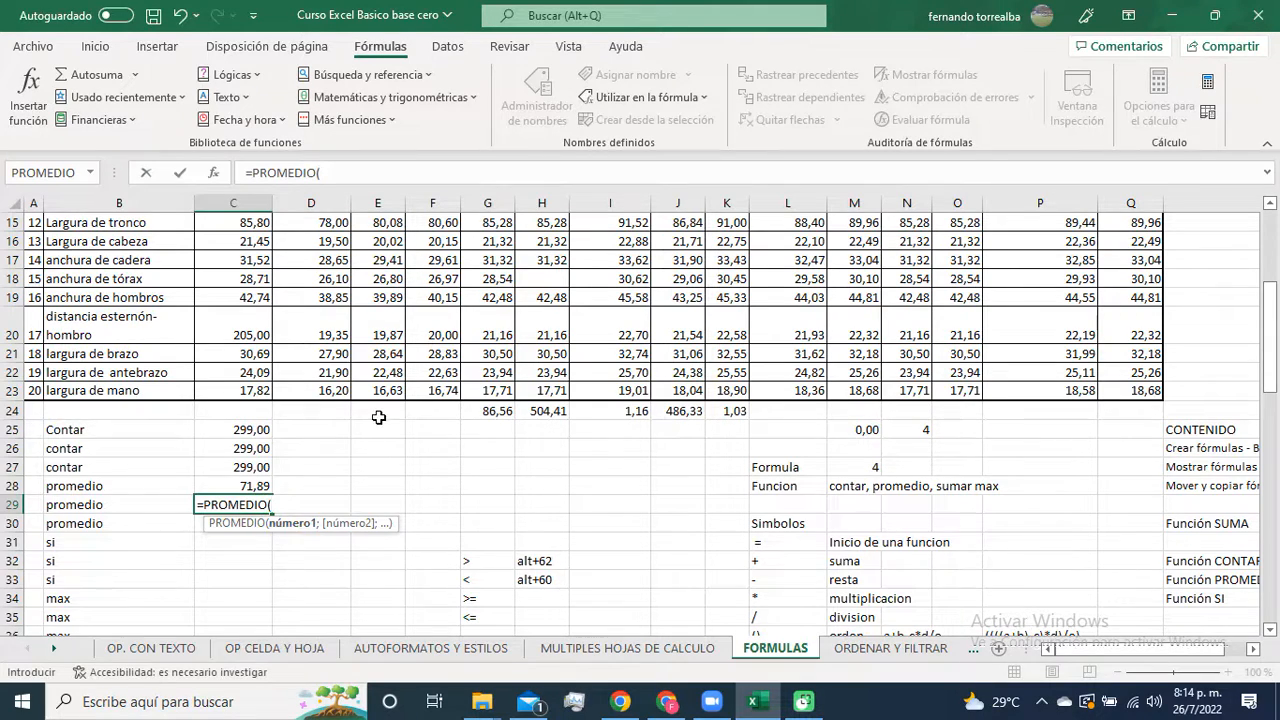
scroll(380, 418, "up", 5)
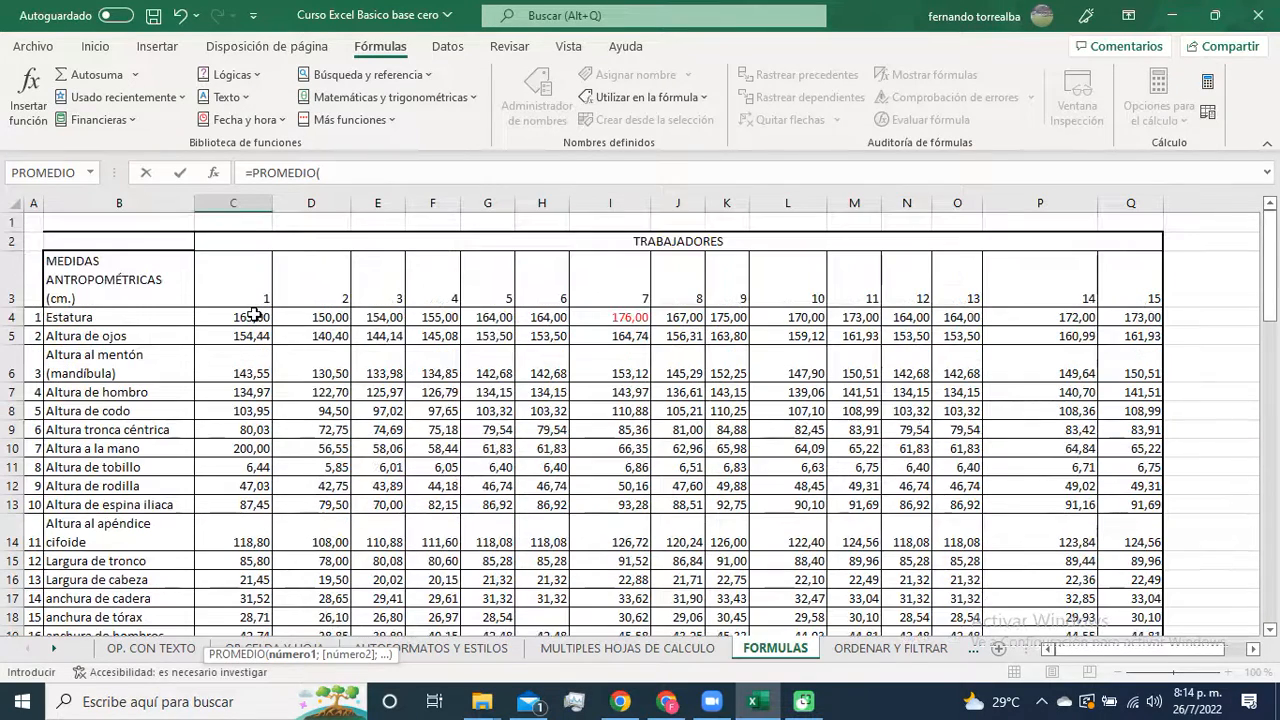
left_click_drag(259, 316, 1140, 524)
scroll(478, 458, "down", 2)
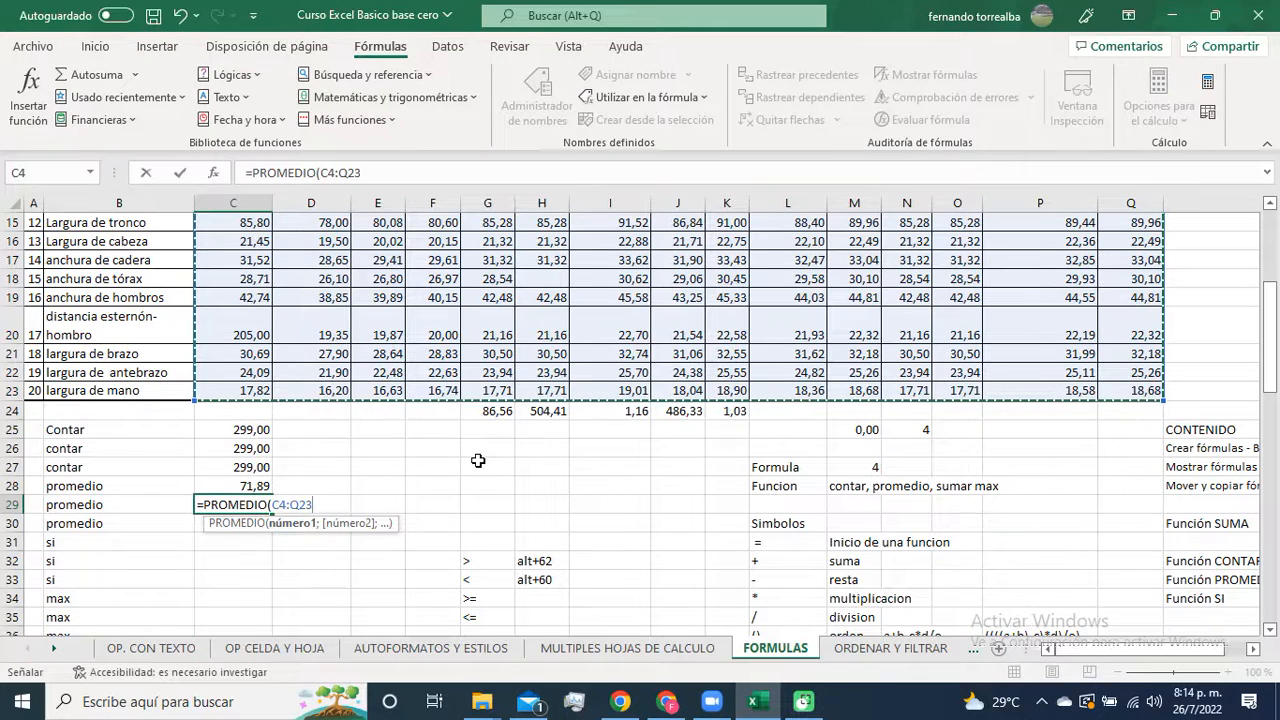
type(")")
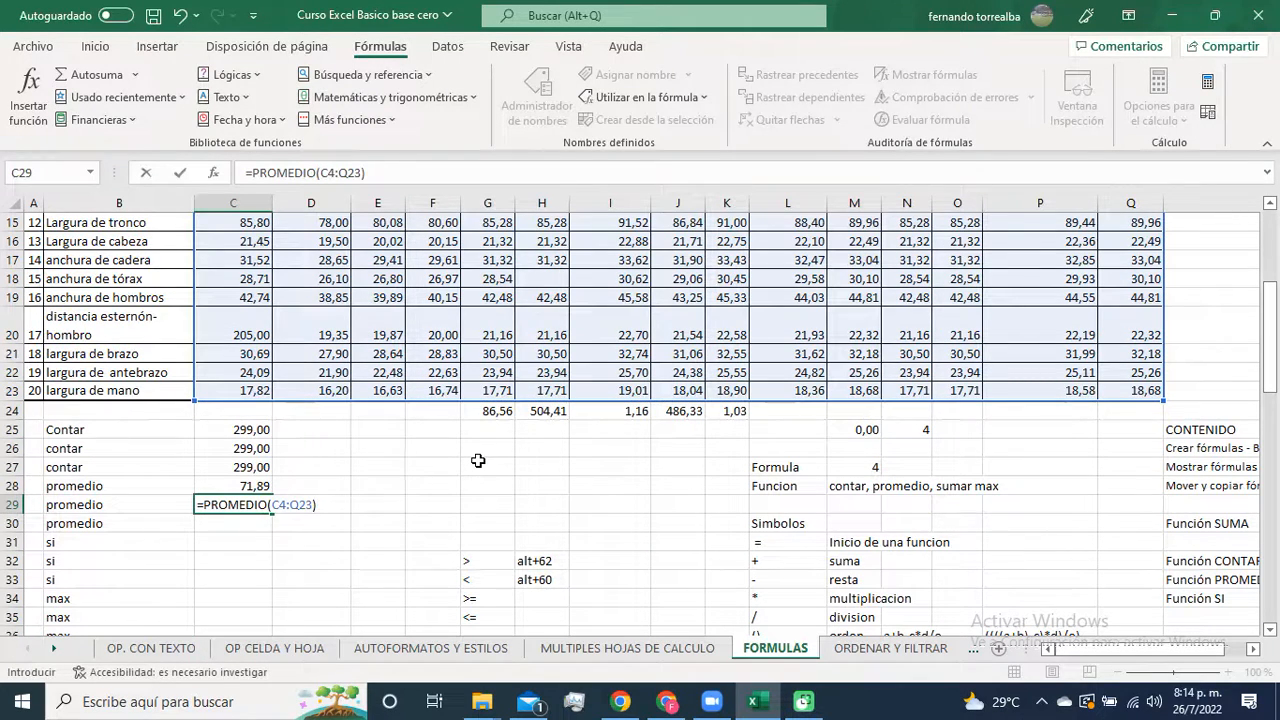
key("Return")
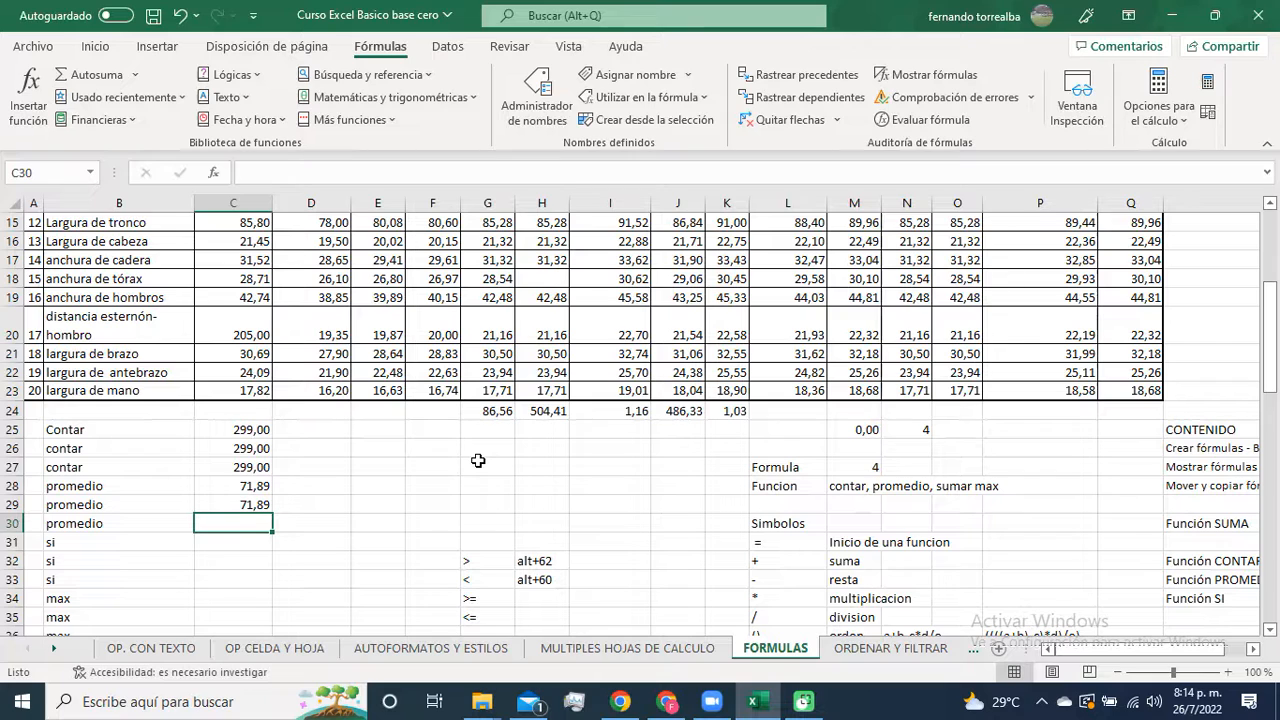
Step: Enter the formula =promedio(c4:q23) in C30, writing out the function name and the range in full
type("=")
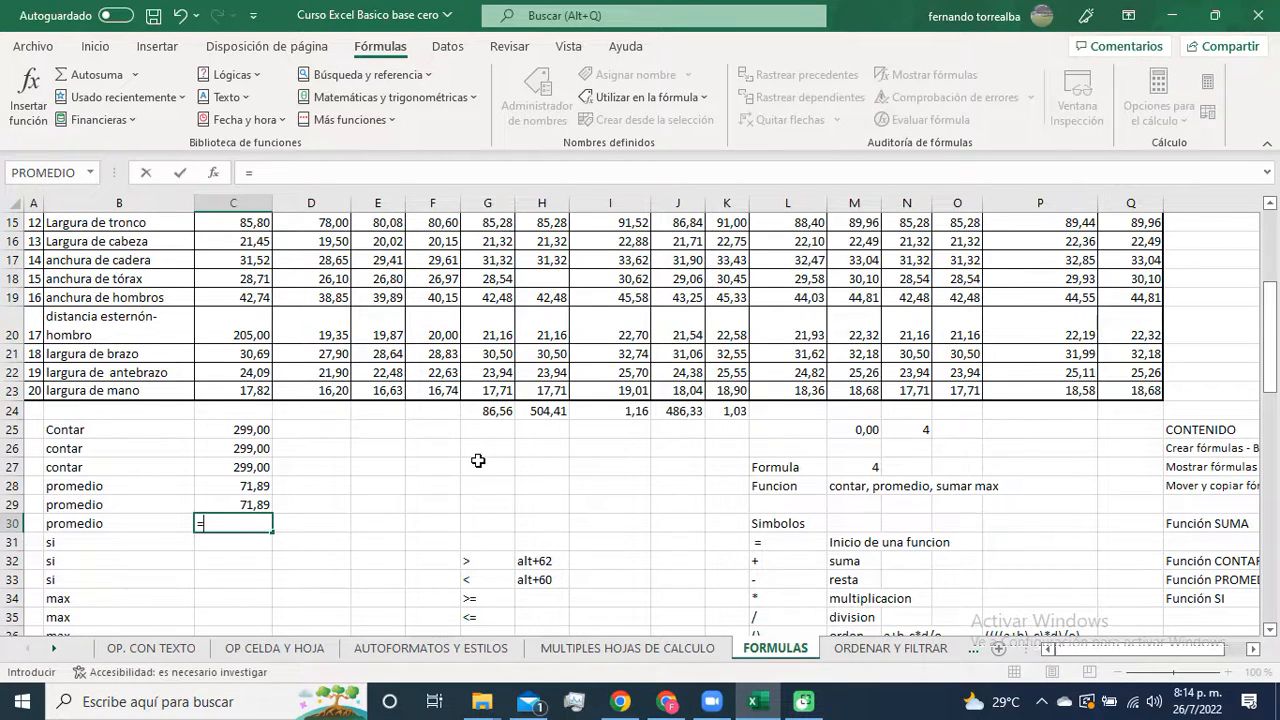
type("promedio")
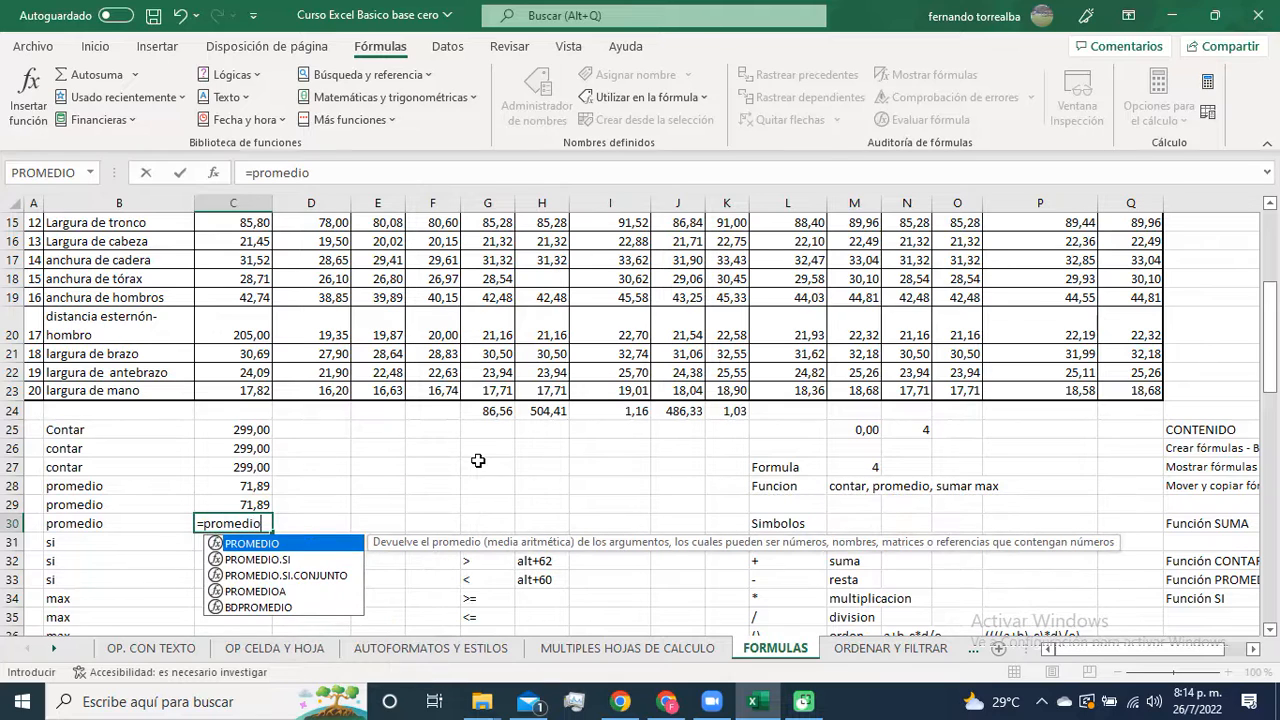
type("(")
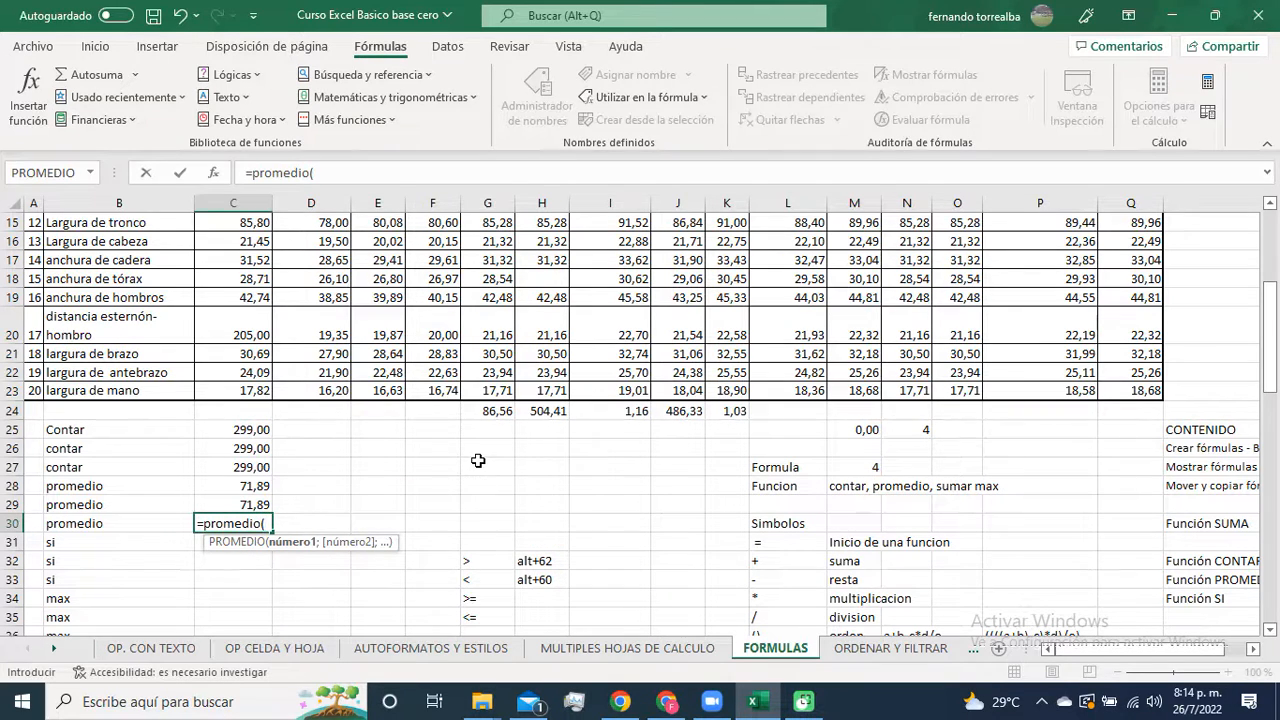
type("c4:q23")
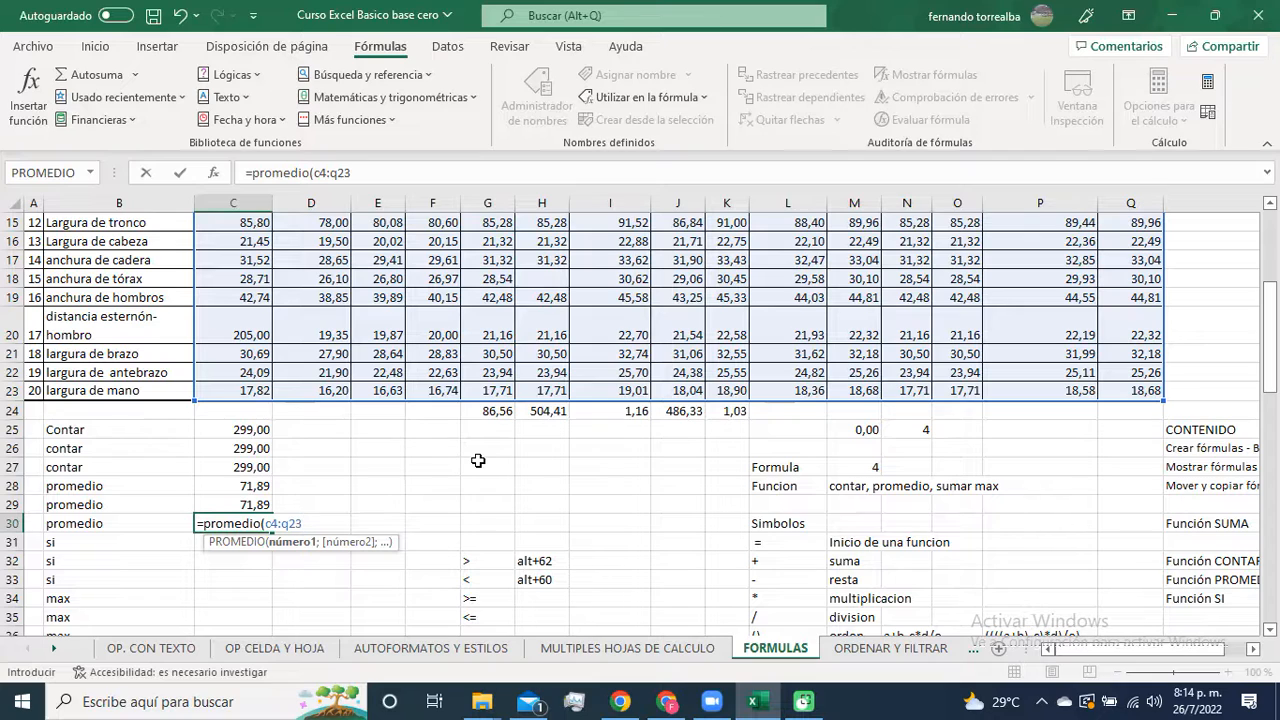
type(")")
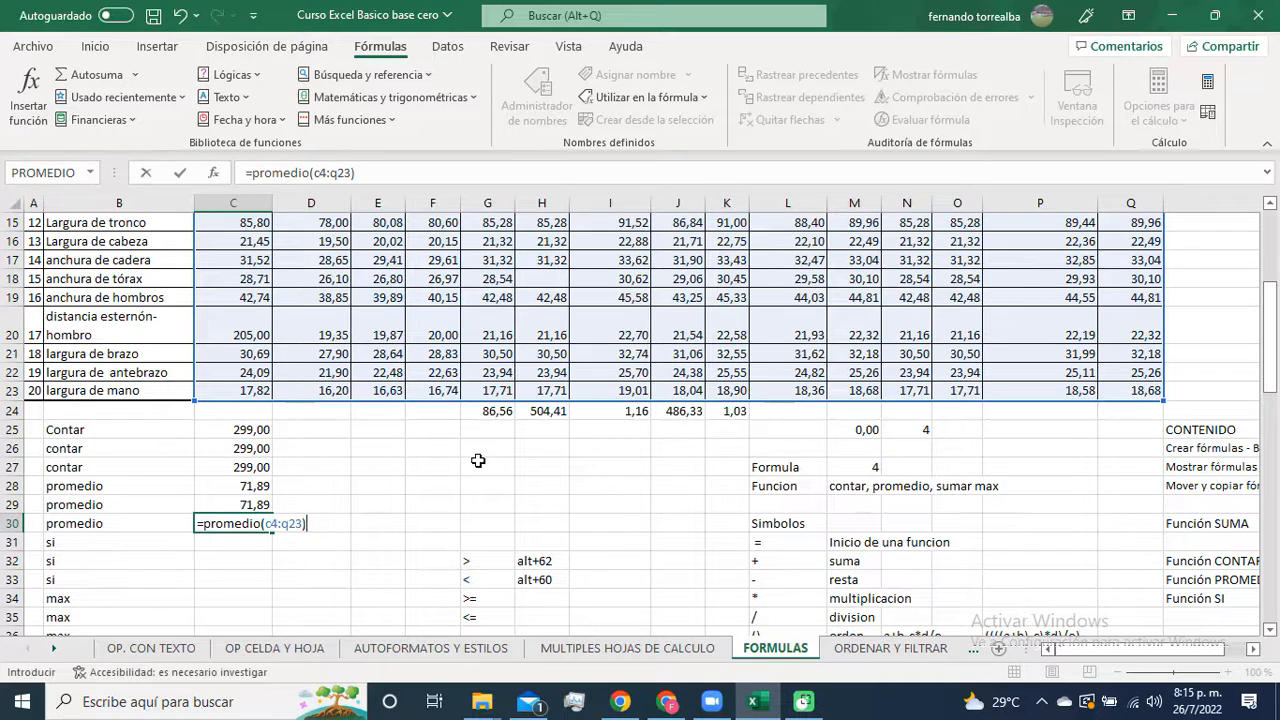
key("ctrl+Return")
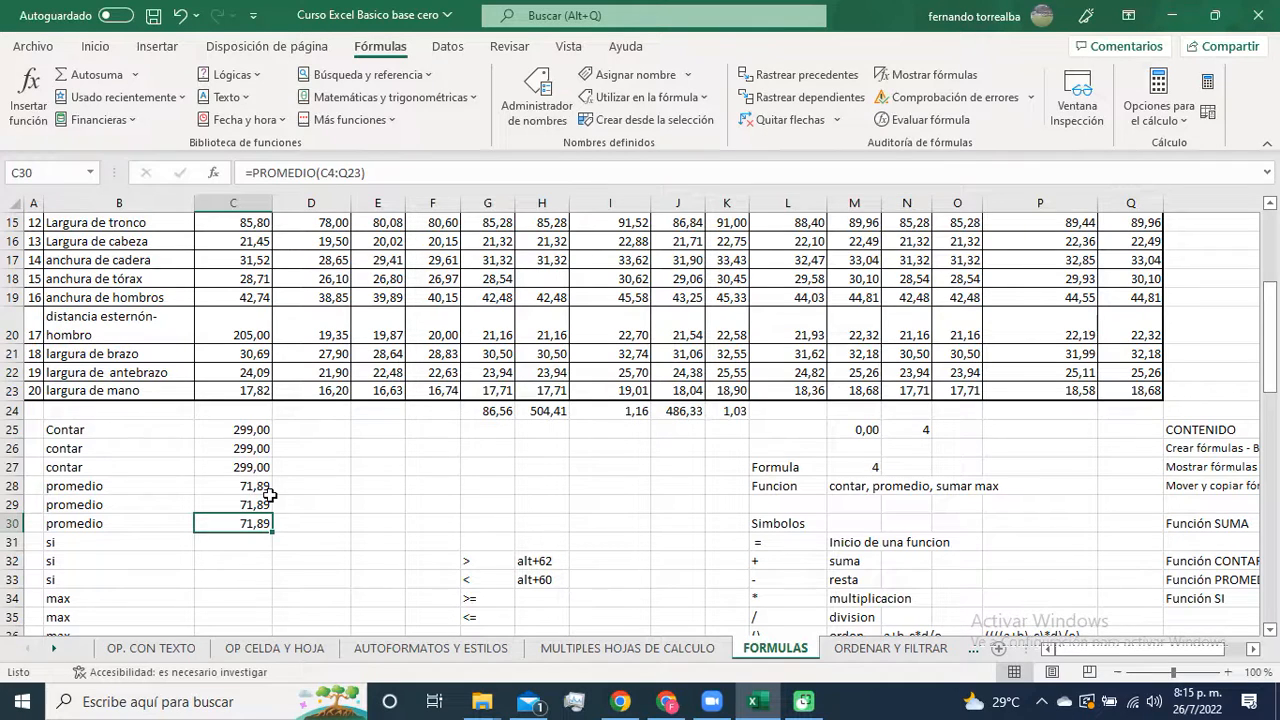
Step: Review the si labels in B31:B33 and the AutoSum function options available for the max cell C34
scroll(270, 496, "down", 2)
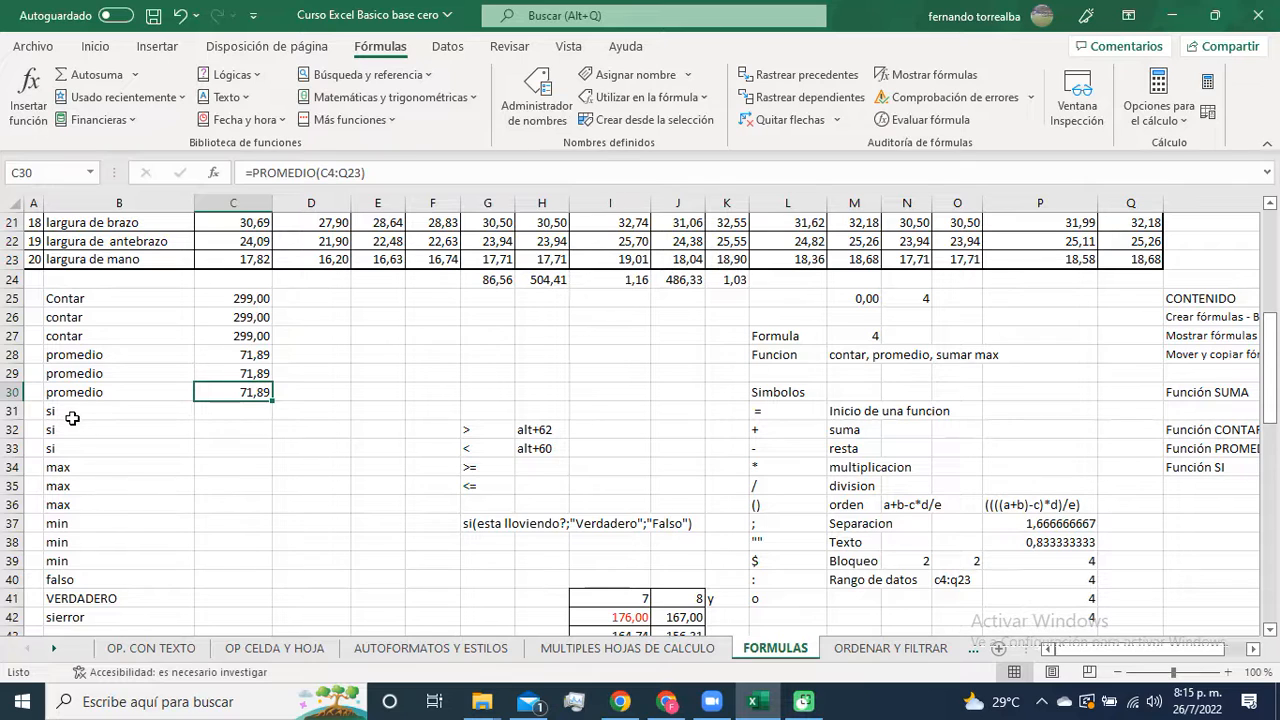
left_click_drag(73, 413, 73, 449)
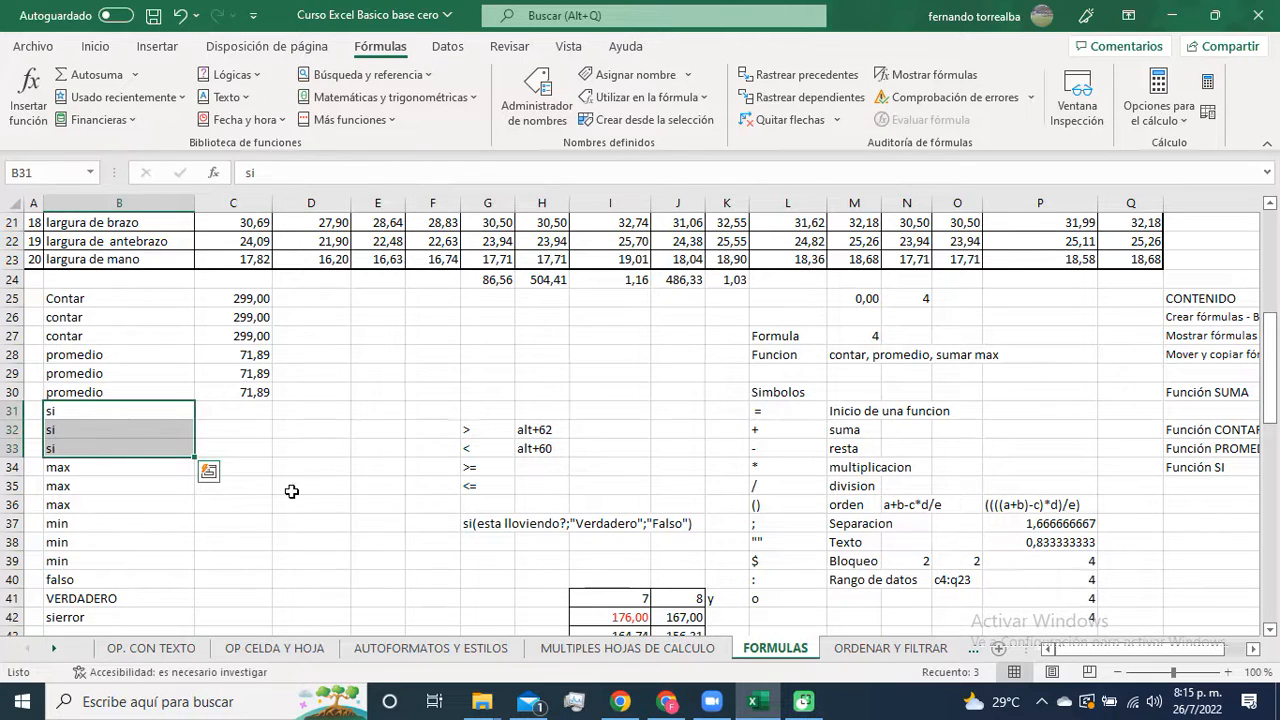
left_click(262, 468)
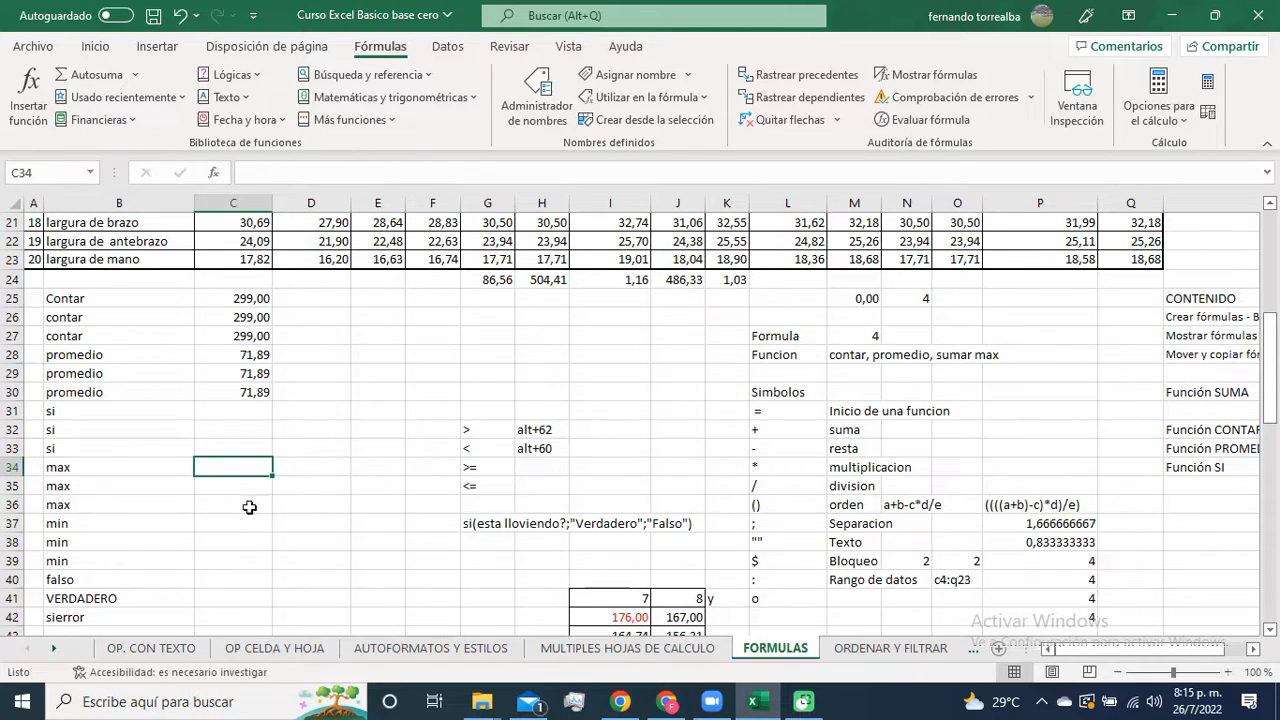
left_click(137, 76)
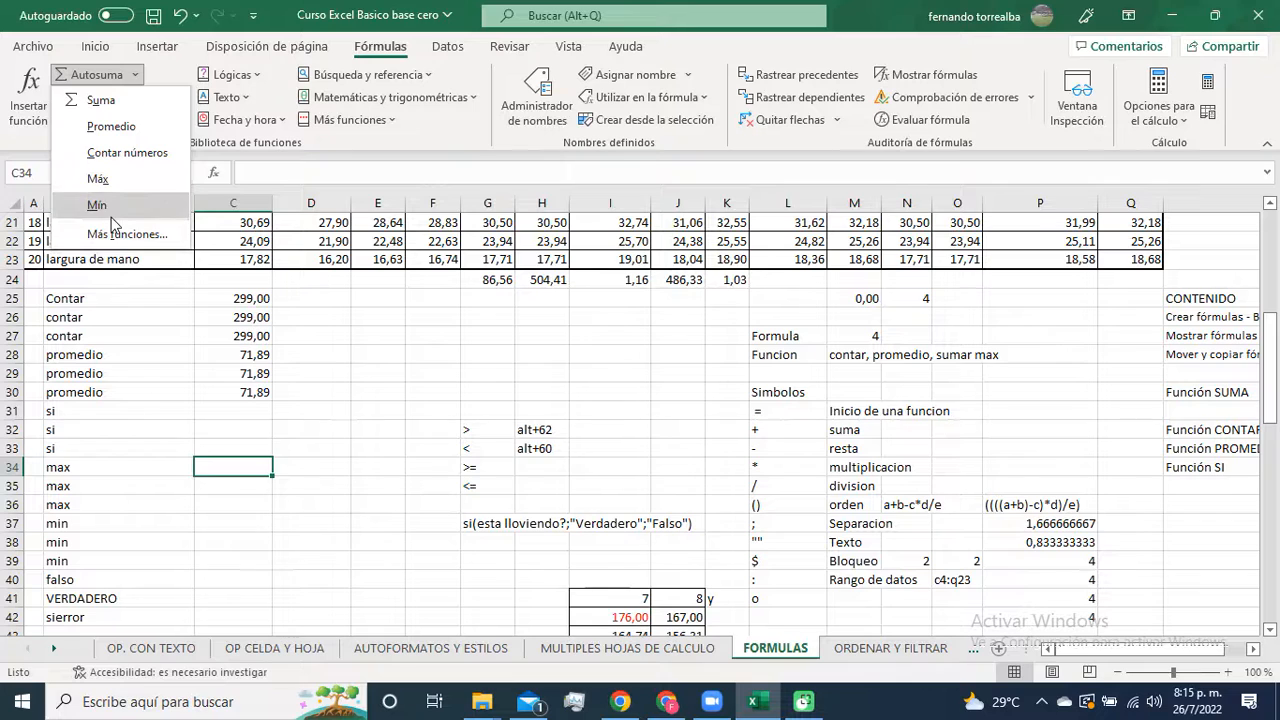
left_click(301, 441)
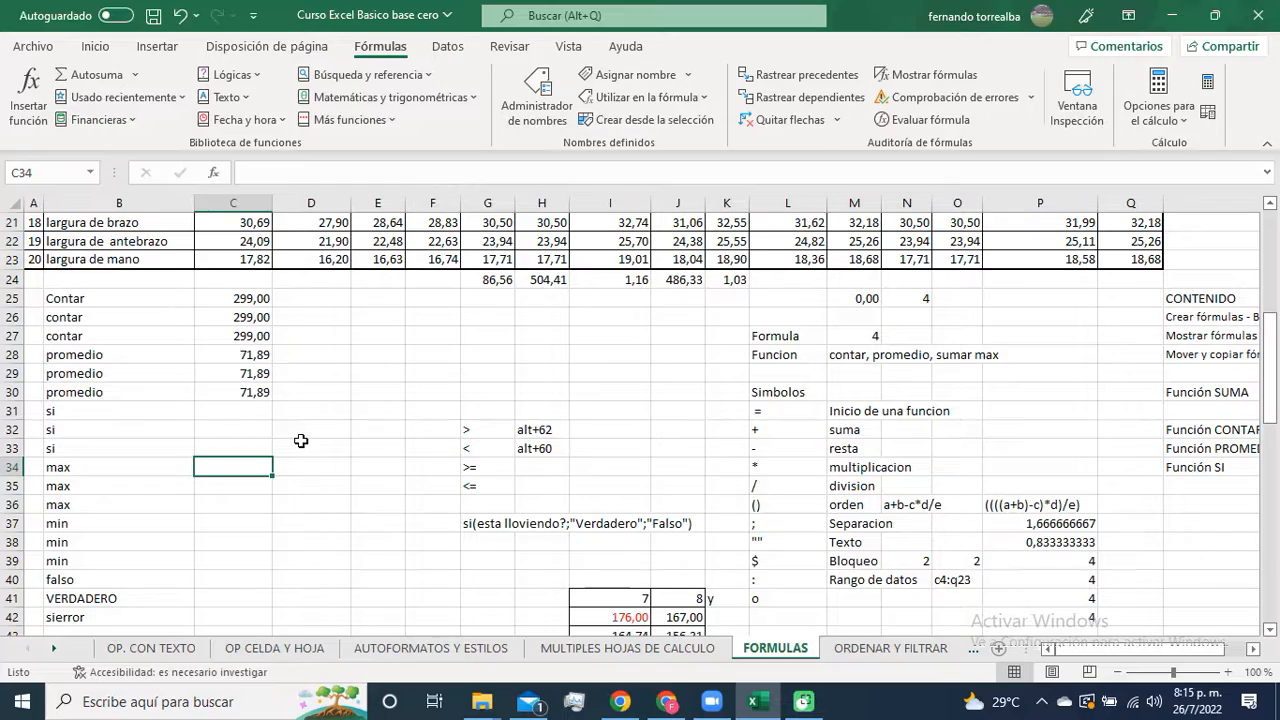
Step: Examine the measurements range C4:Q23 for its highest and lowest values, and locate the max and min result cells C34 and C37
scroll(301, 441, "up", 5)
scroll(248, 356, "up", 1)
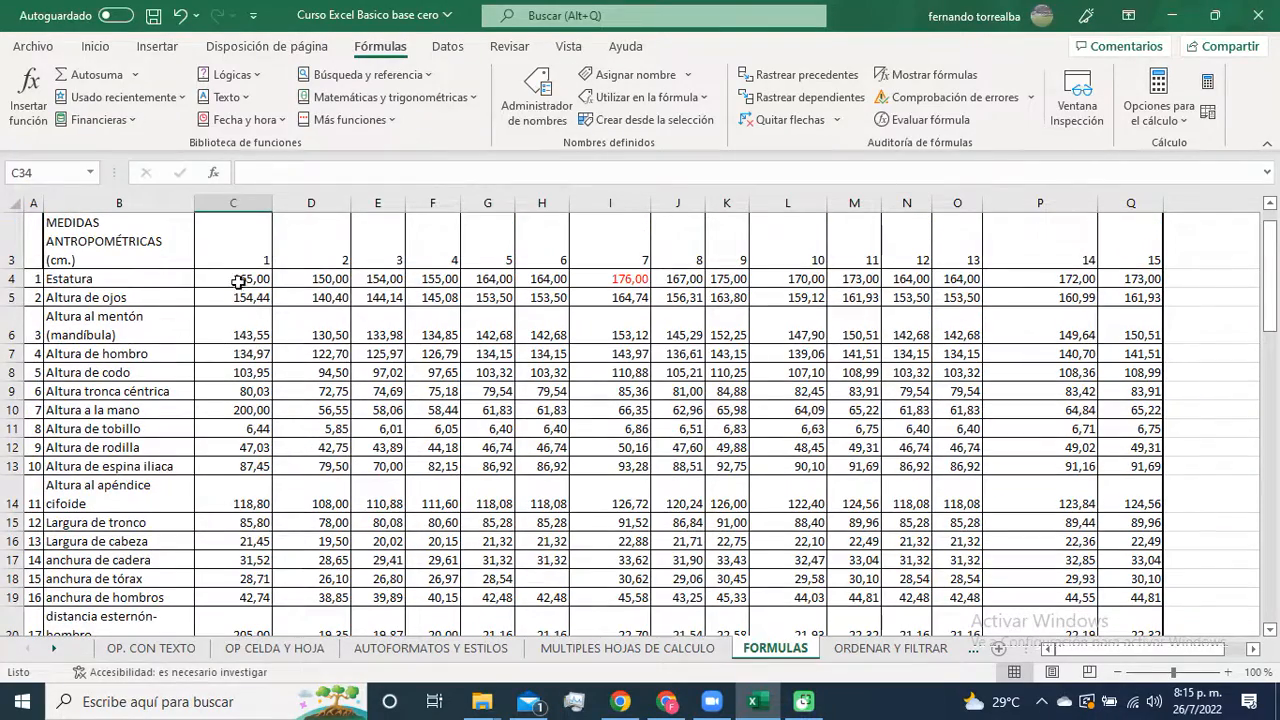
left_click_drag(238, 282, 1045, 630)
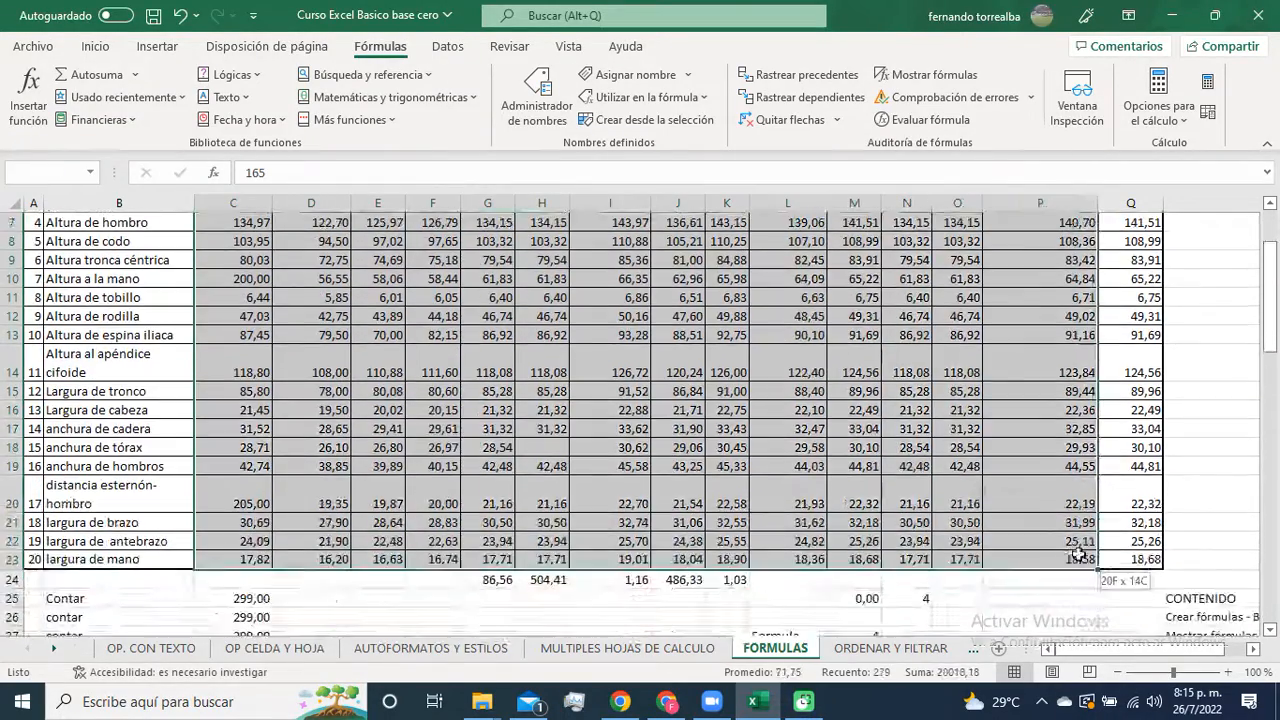
scroll(635, 453, "up", 2)
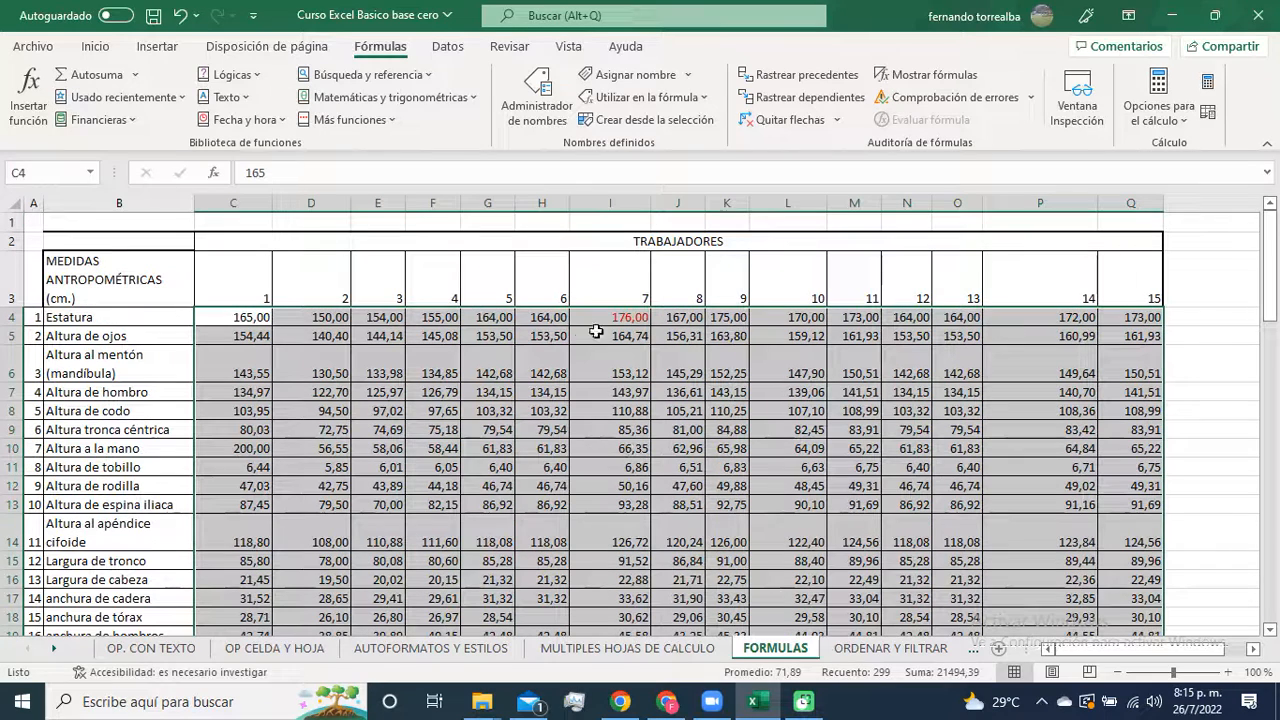
left_click(730, 317)
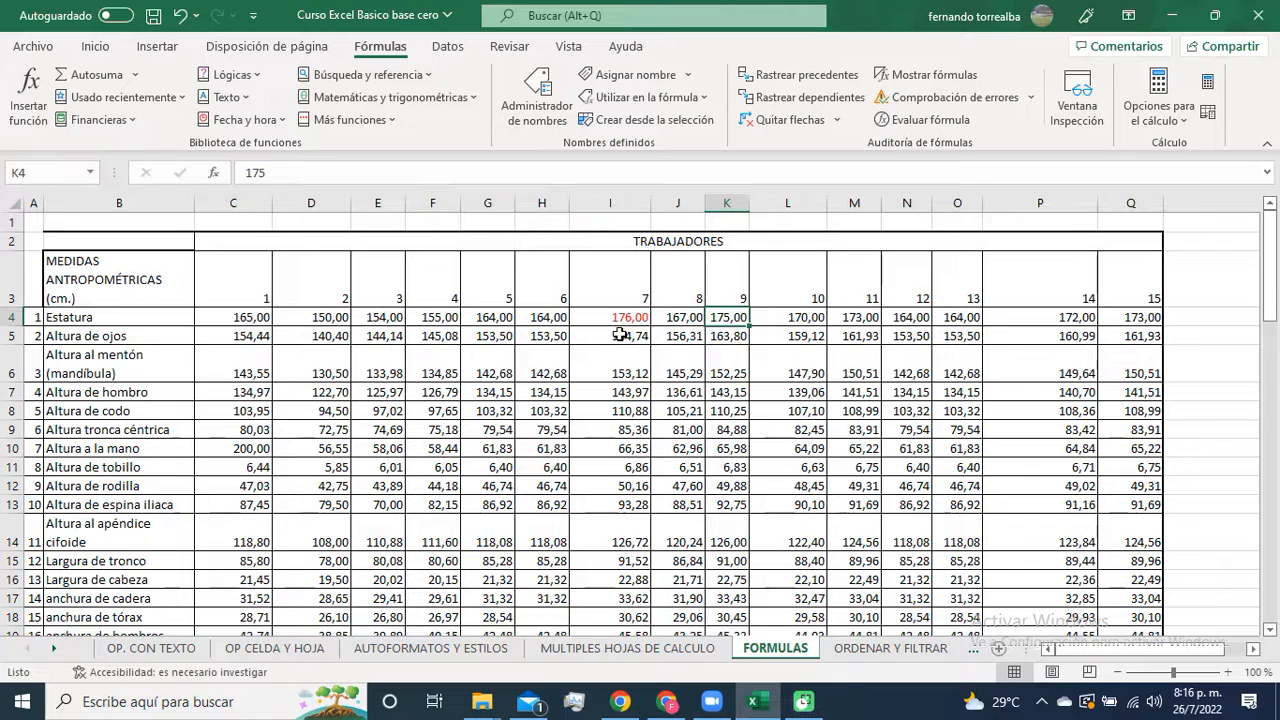
scroll(620, 334, "down", 6)
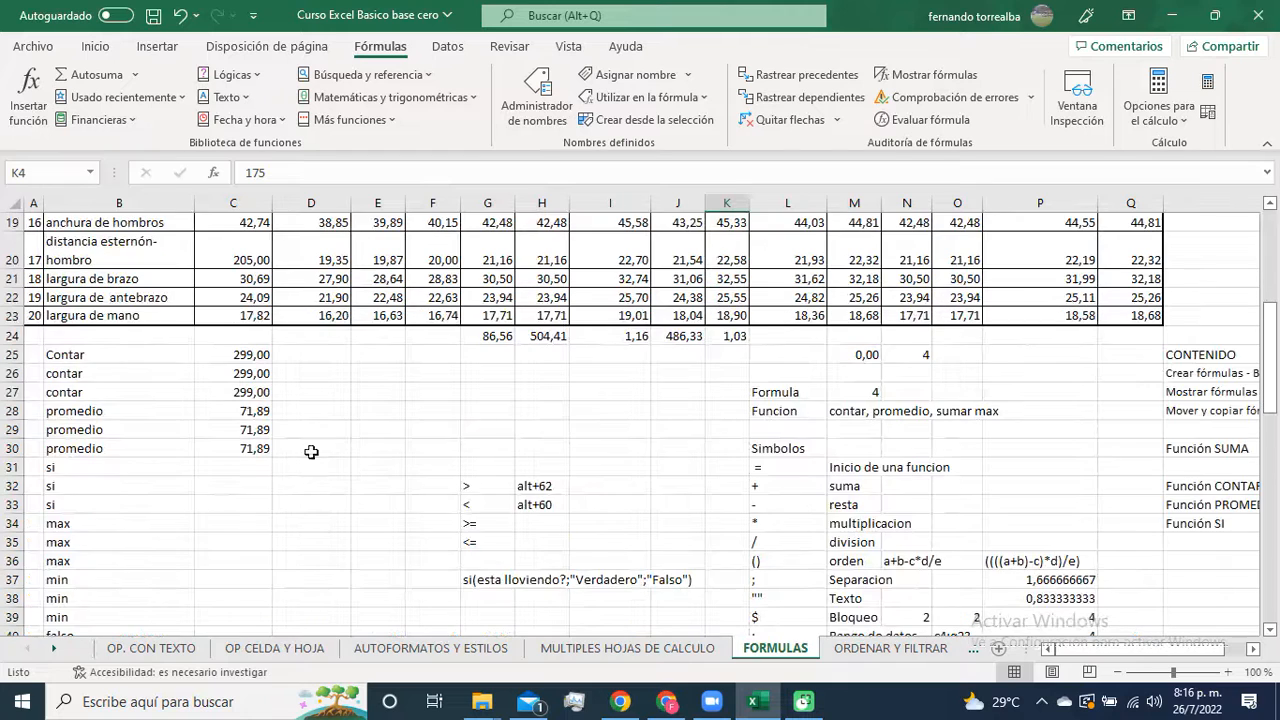
left_click(232, 525)
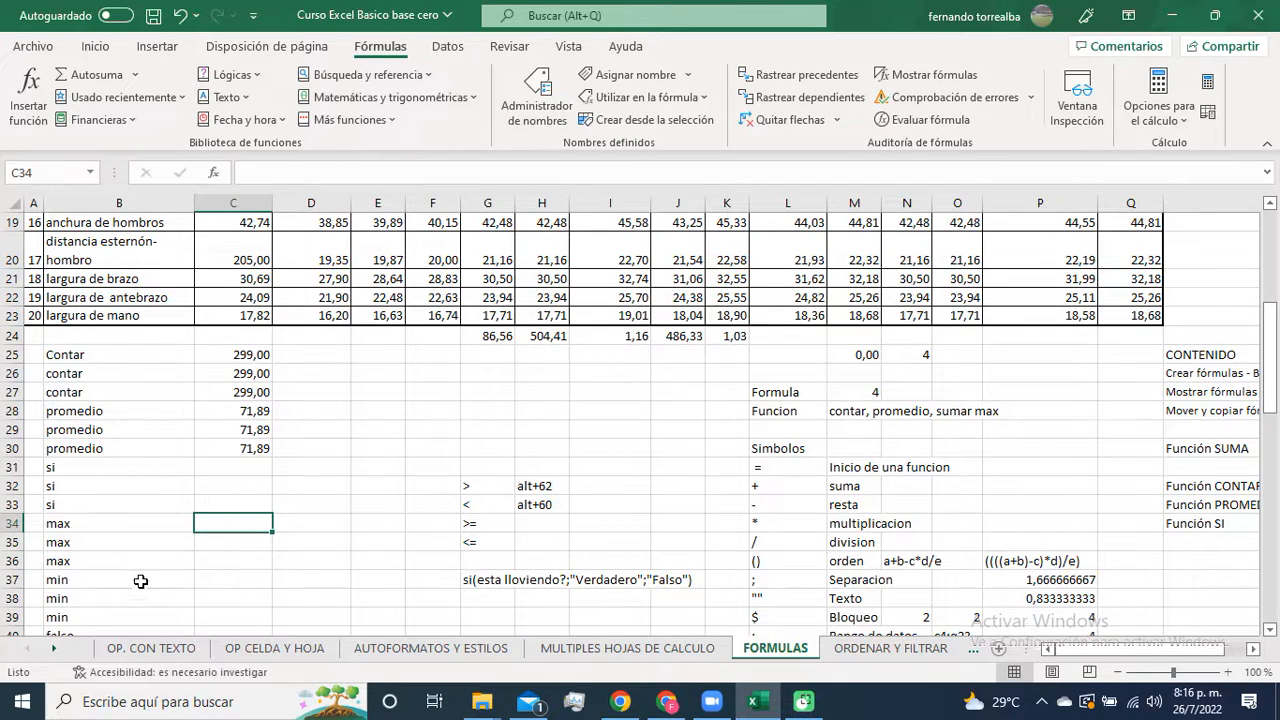
left_click(231, 584)
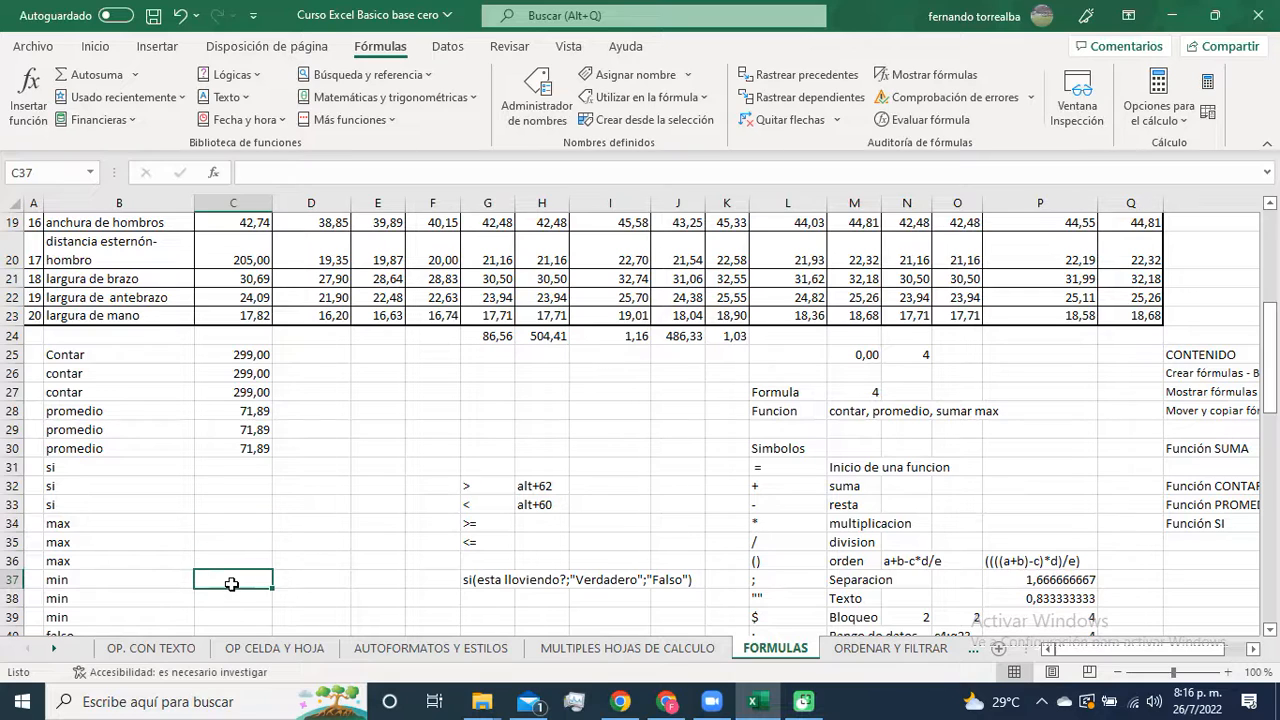
scroll(484, 455, "up", 4)
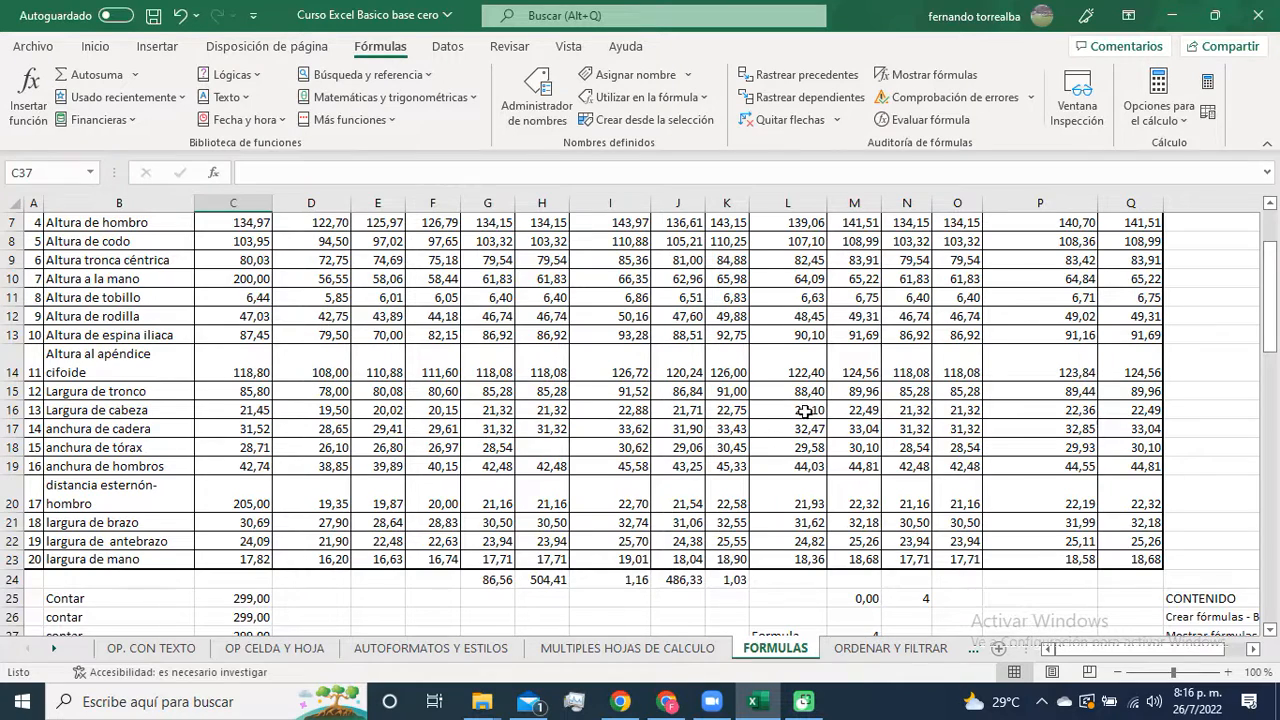
scroll(648, 408, "up", 2)
scroll(646, 470, "down", 4)
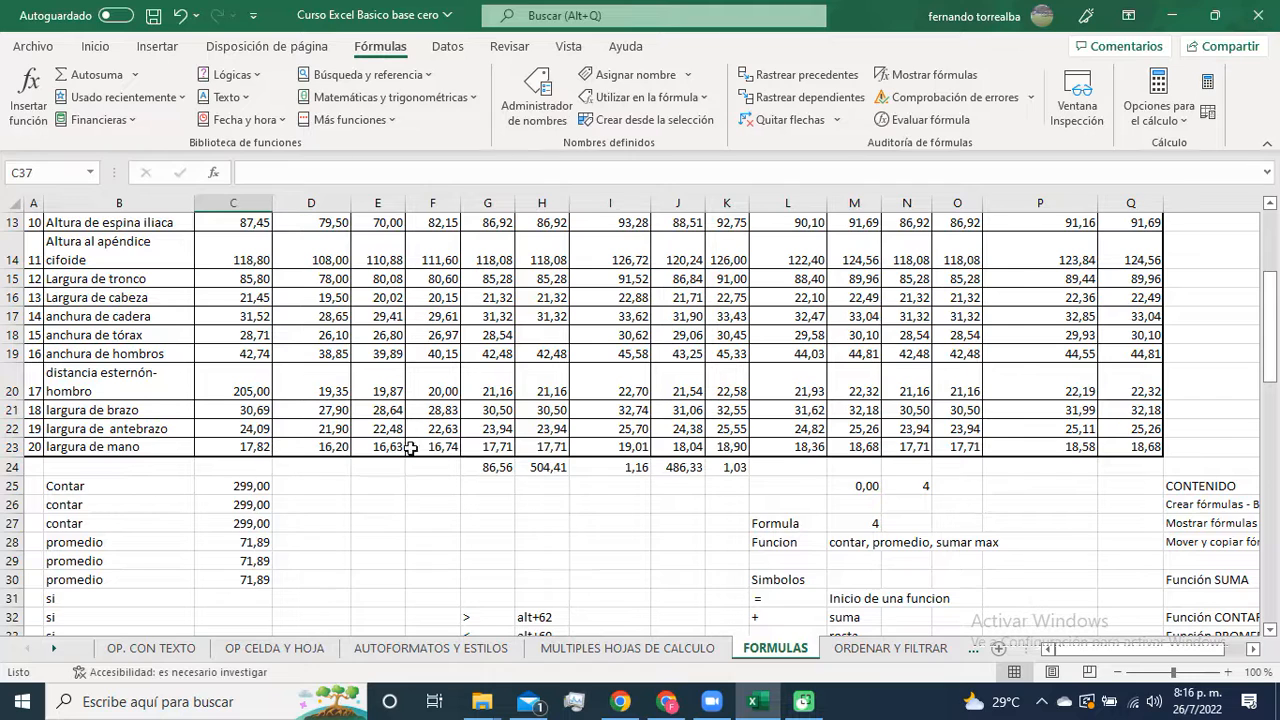
scroll(498, 422, "down", 3)
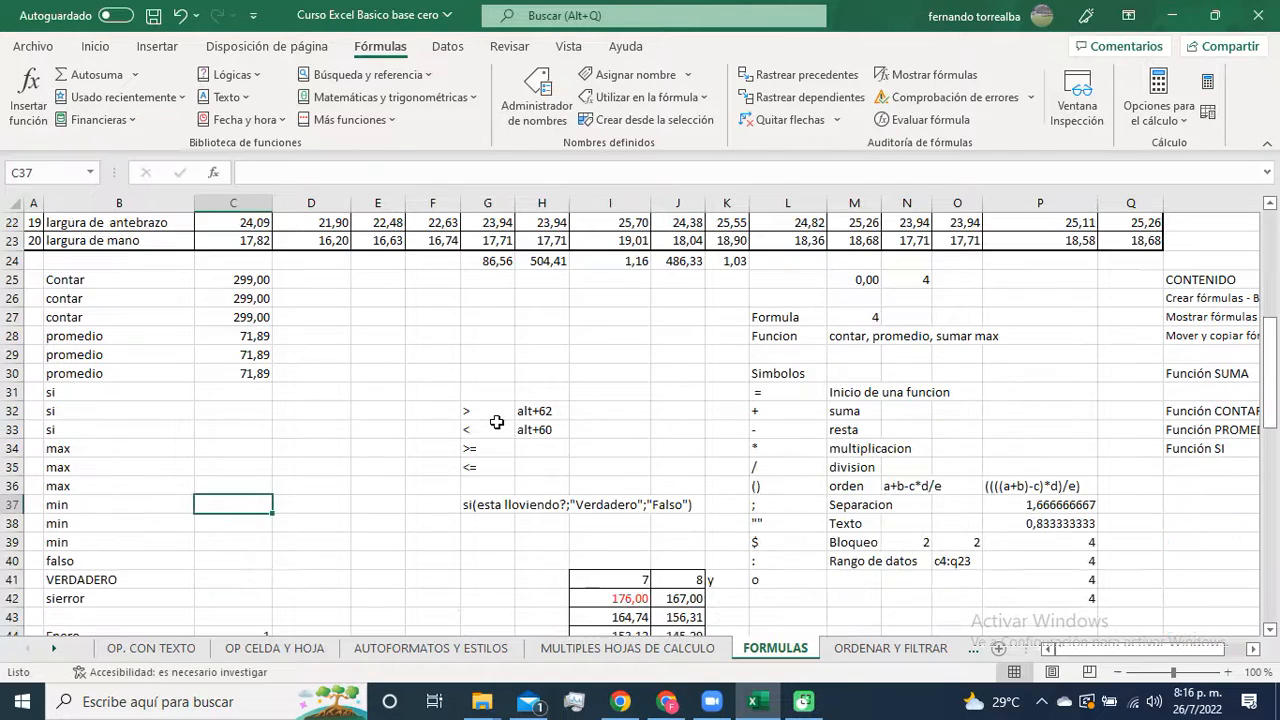
Step: Start inserting a function in C34 and search the available functions for max
left_click(230, 447)
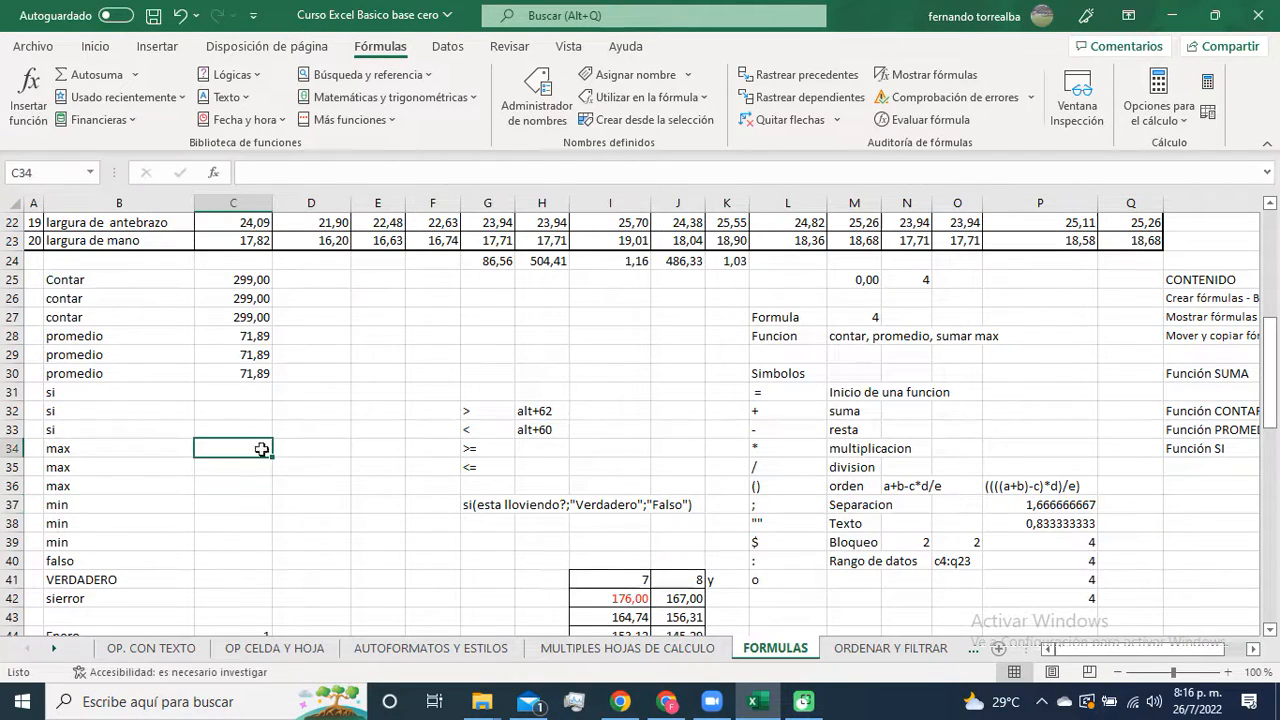
left_click(25, 88)
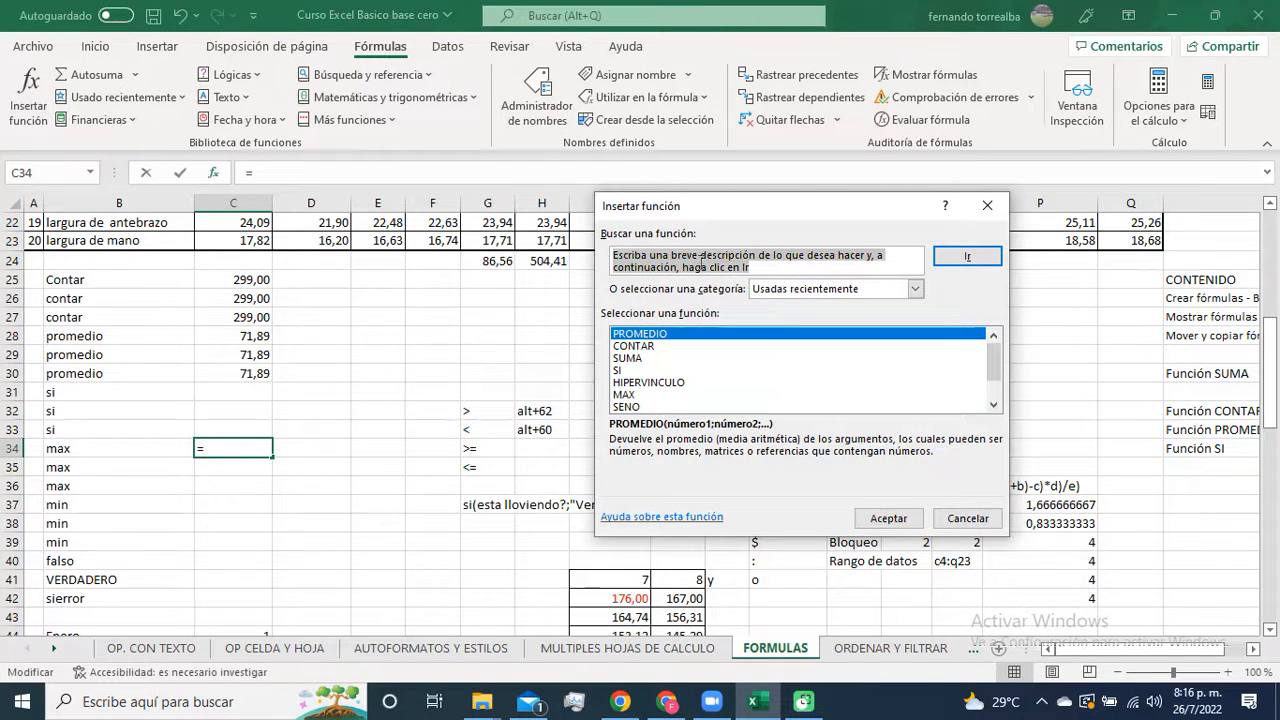
type("max")
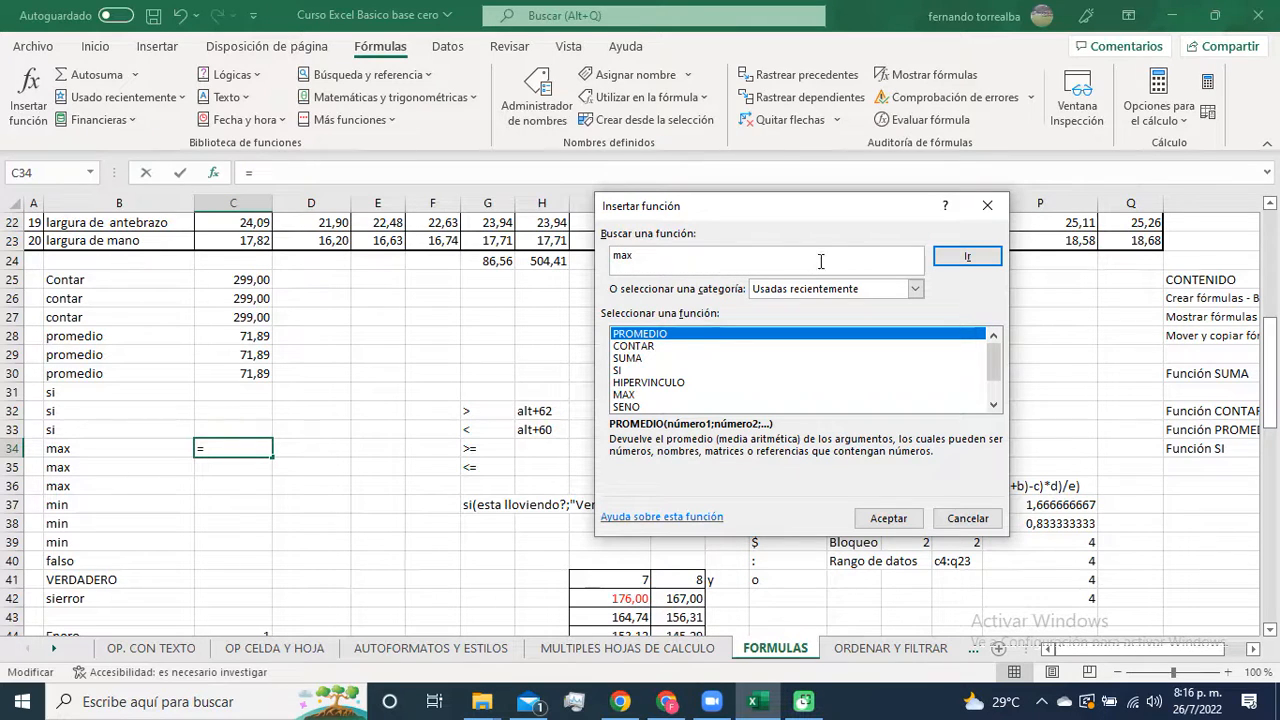
left_click(993, 264)
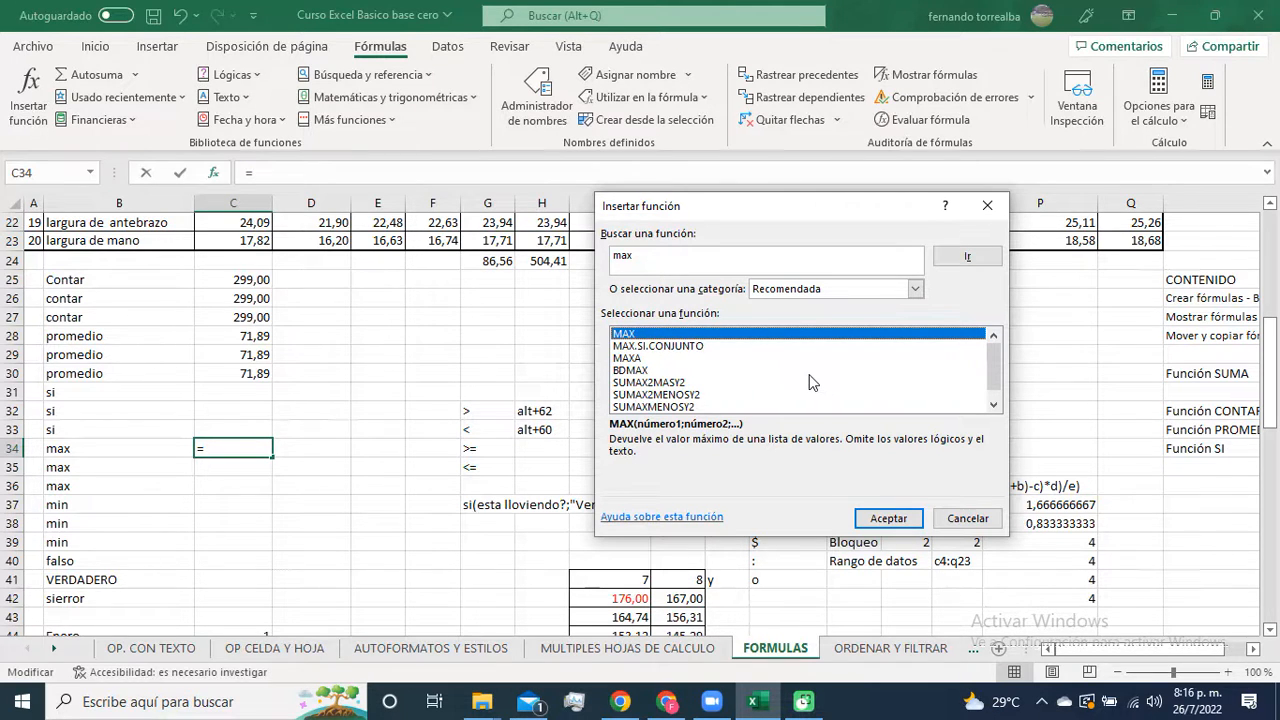
Step: Compare the descriptions of MAX.SI.CONJUNTO and MAXA with MAX, and choose MAX as the function for C34
left_click(655, 346)
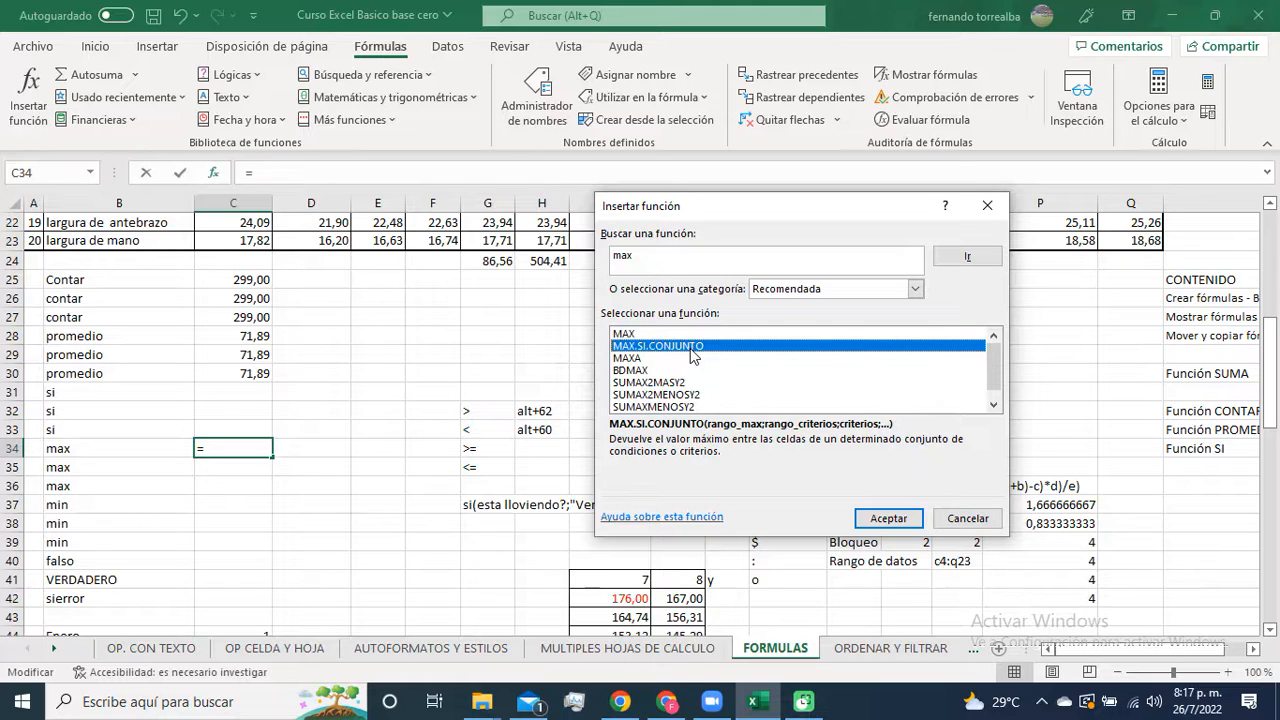
left_click(638, 359)
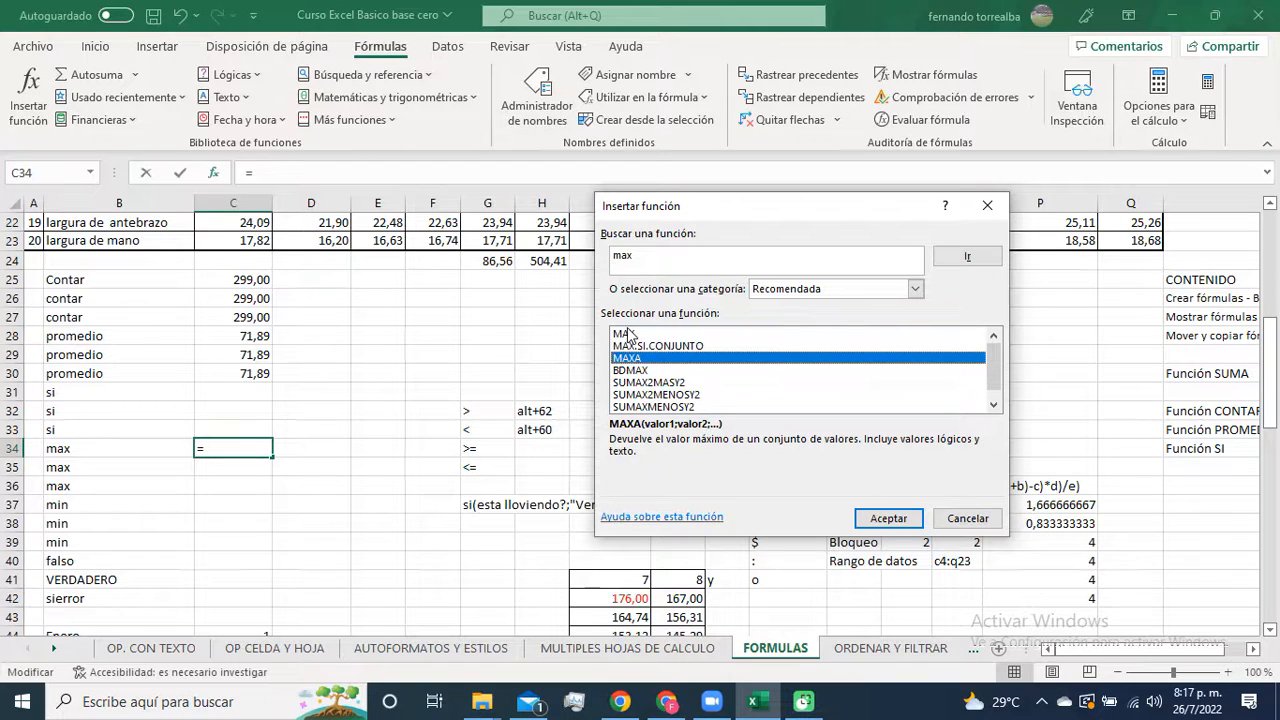
left_click(628, 337)
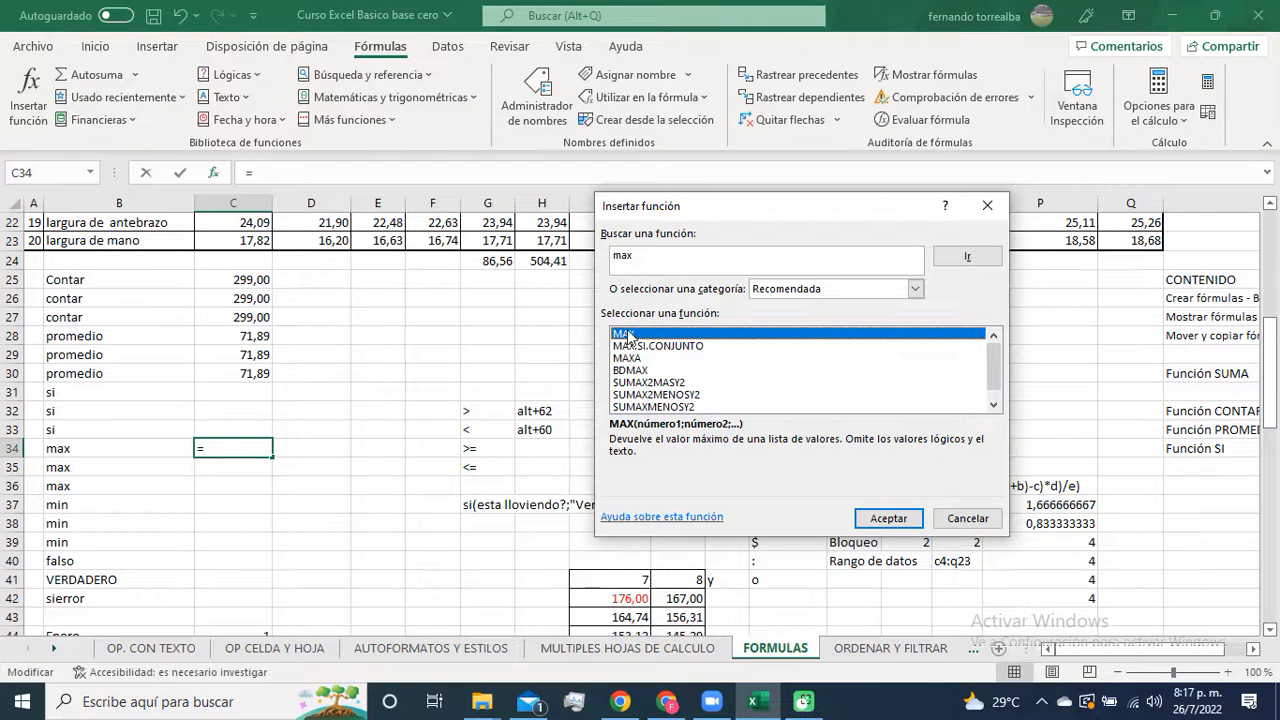
left_click(881, 516)
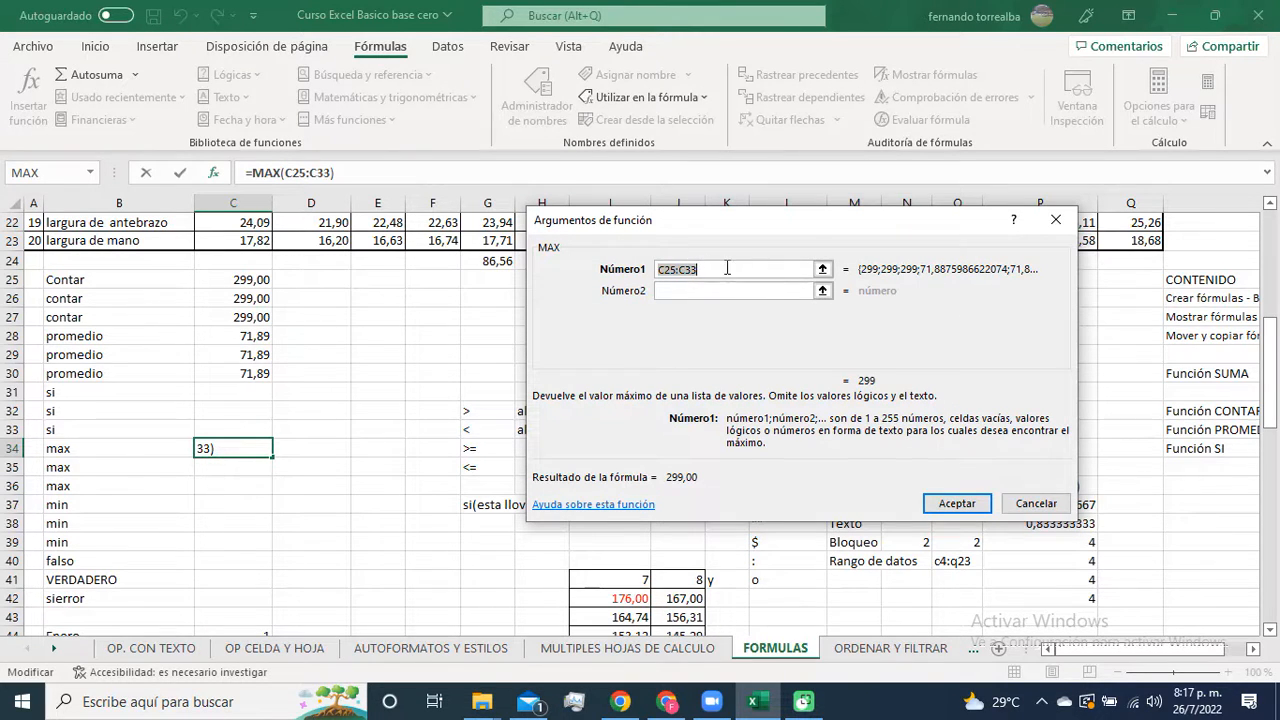
Step: Replace the suggested first argument of MAX with the measurements range C4:Q23 and complete the function in C34
key("BackSpace")
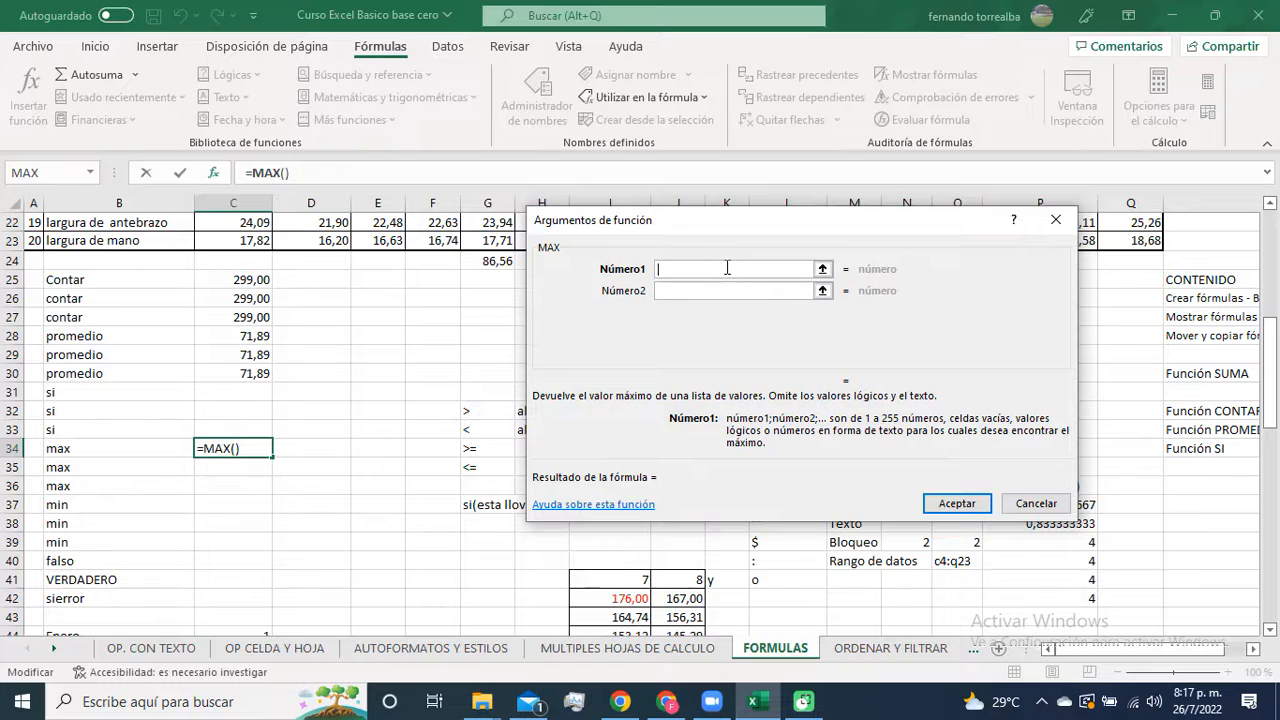
left_click(823, 270)
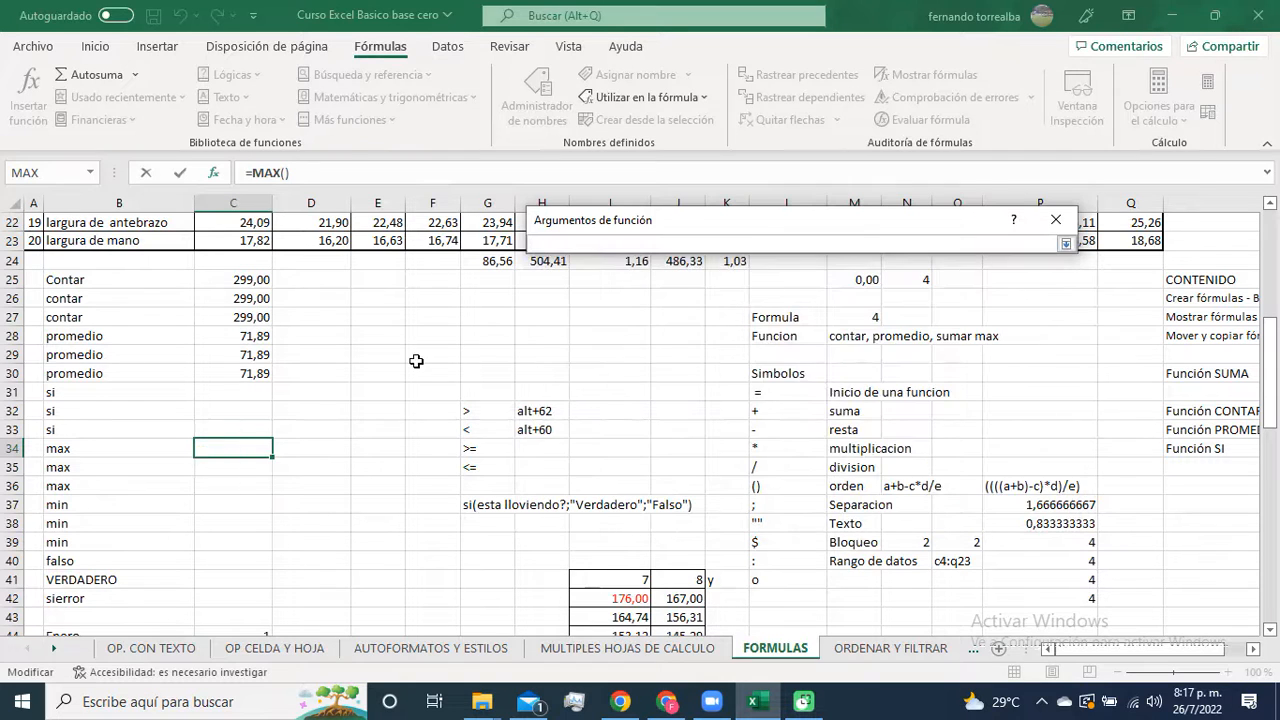
scroll(418, 361, "up", 7)
left_click_drag(264, 318, 1112, 562)
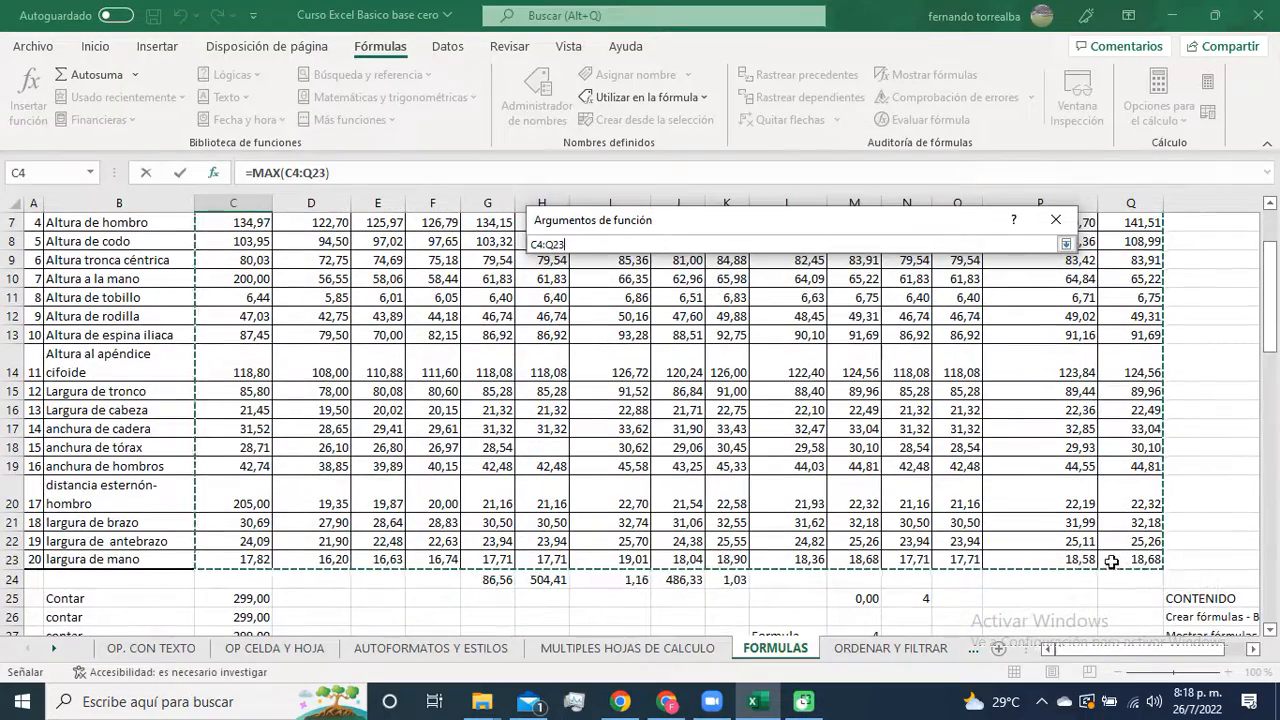
left_click(1066, 244)
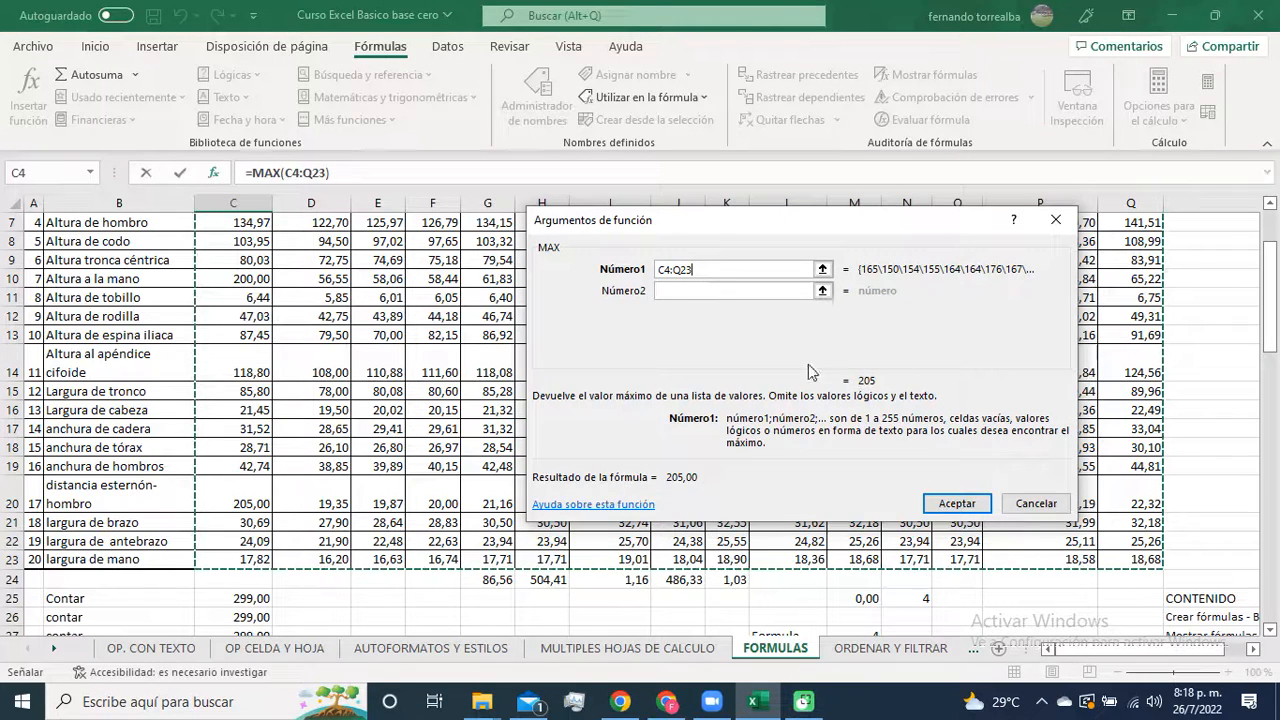
left_click(957, 504)
Step: Examine the cells G24:K24 below the table and the measurements above them to see which values the maximum considers
scroll(495, 459, "down", 2)
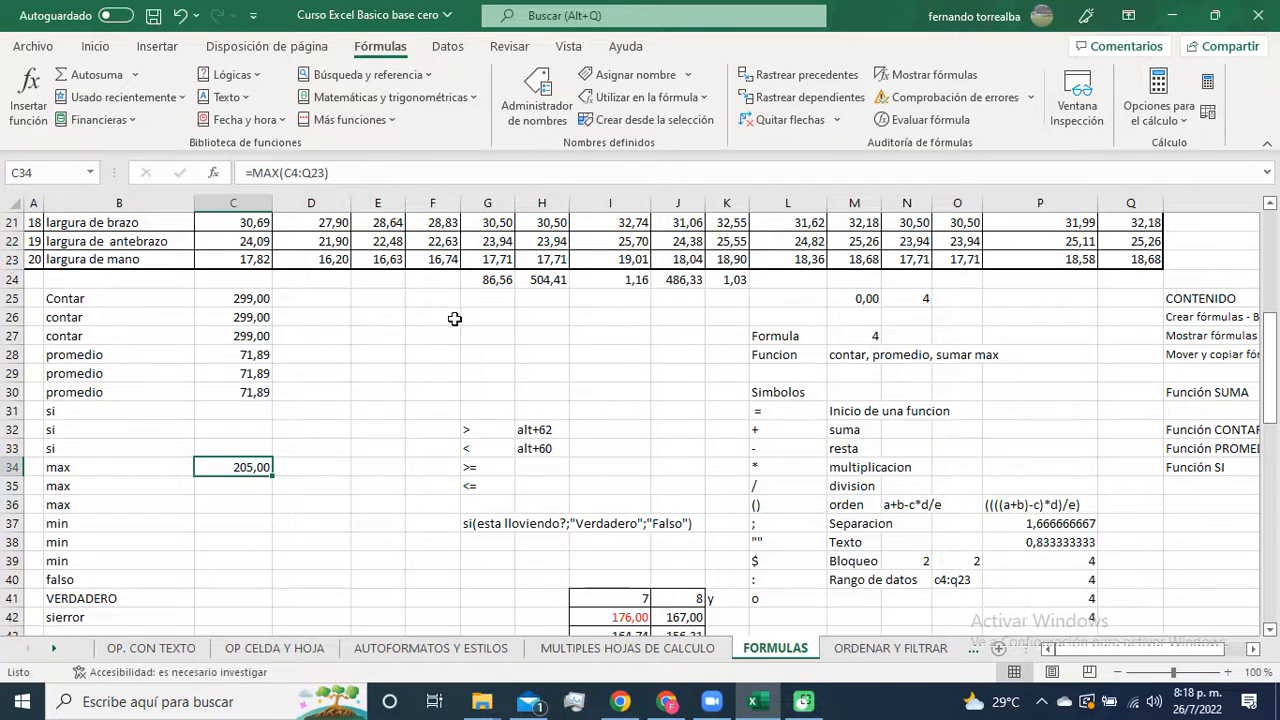
left_click_drag(488, 280, 735, 280)
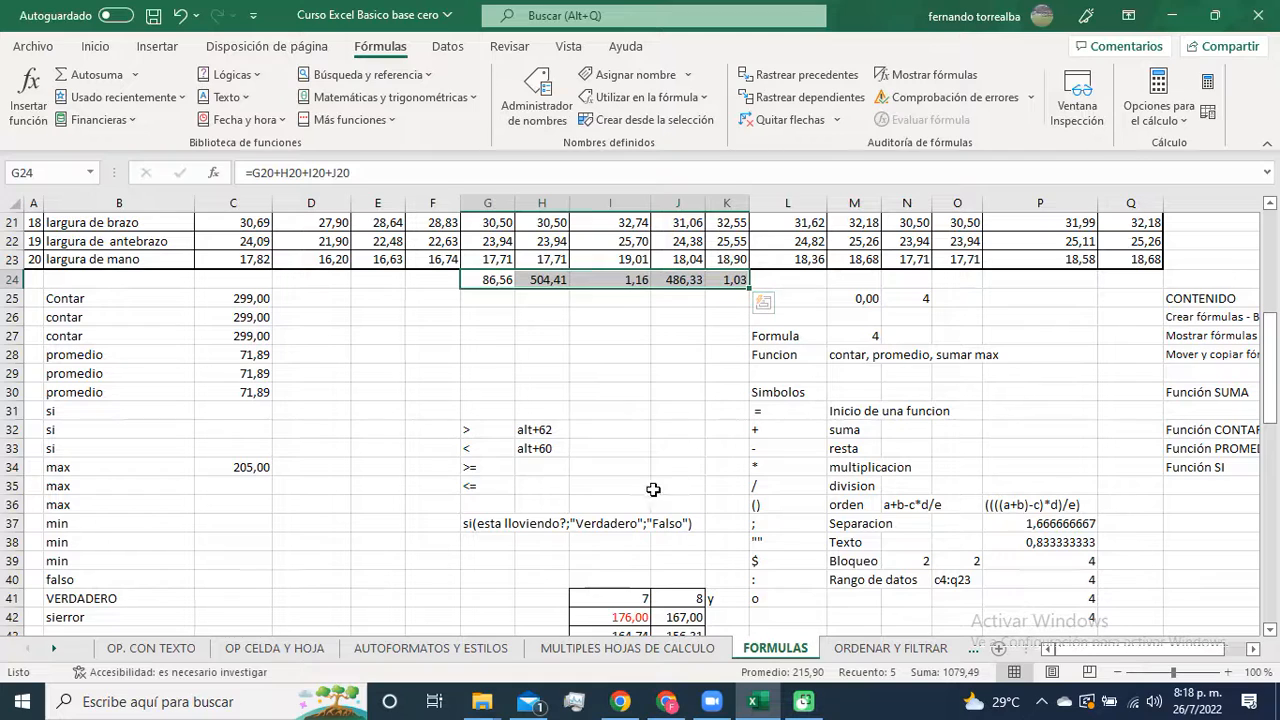
scroll(555, 488, "up", 4)
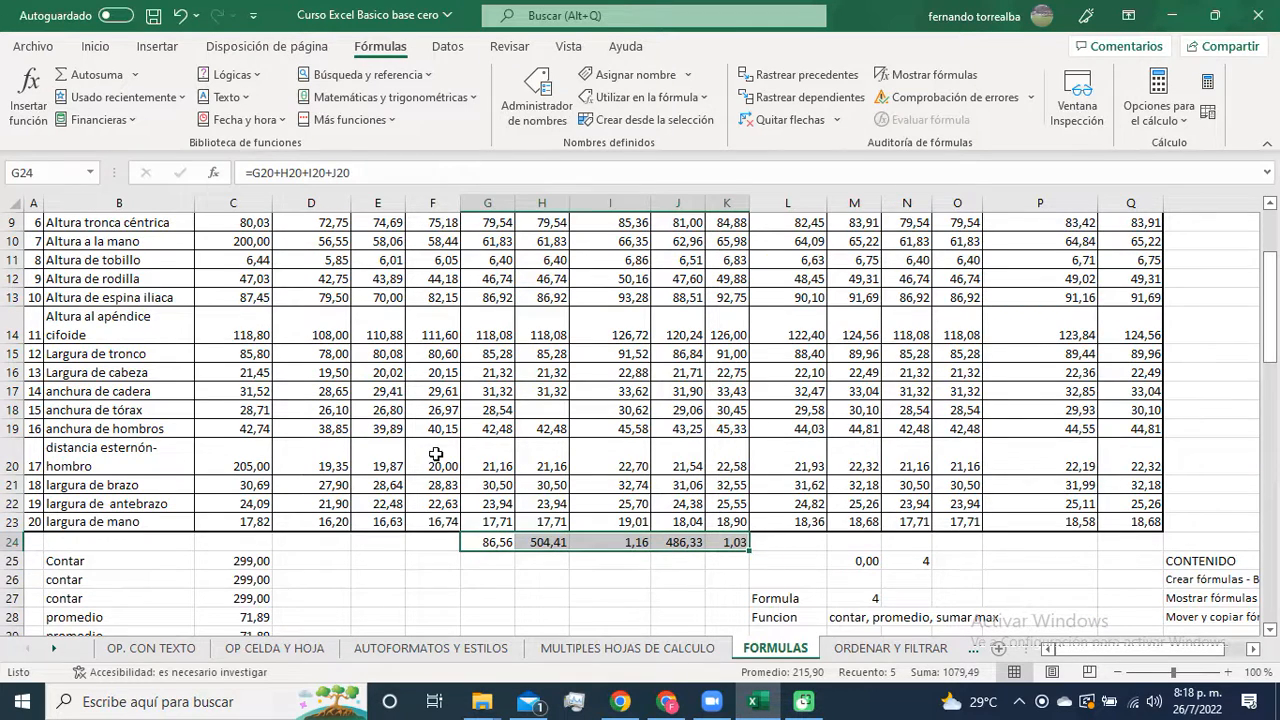
scroll(514, 451, "up", 3)
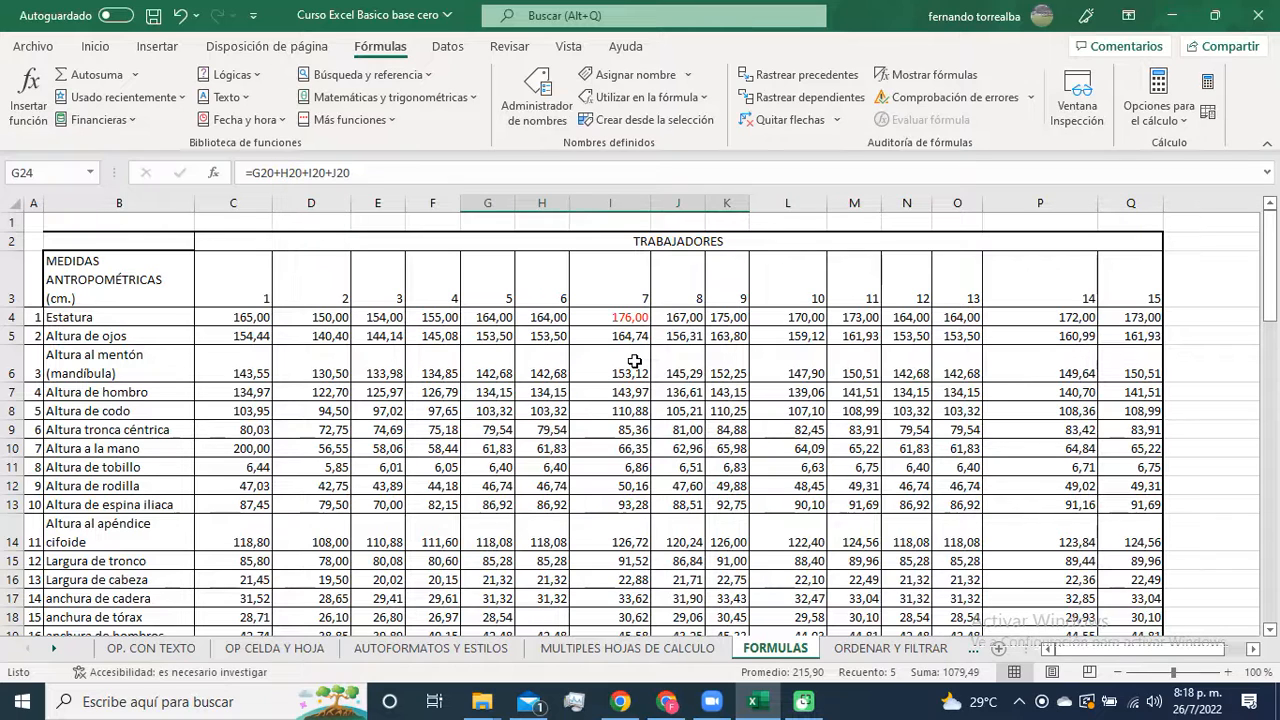
scroll(634, 361, "down", 8)
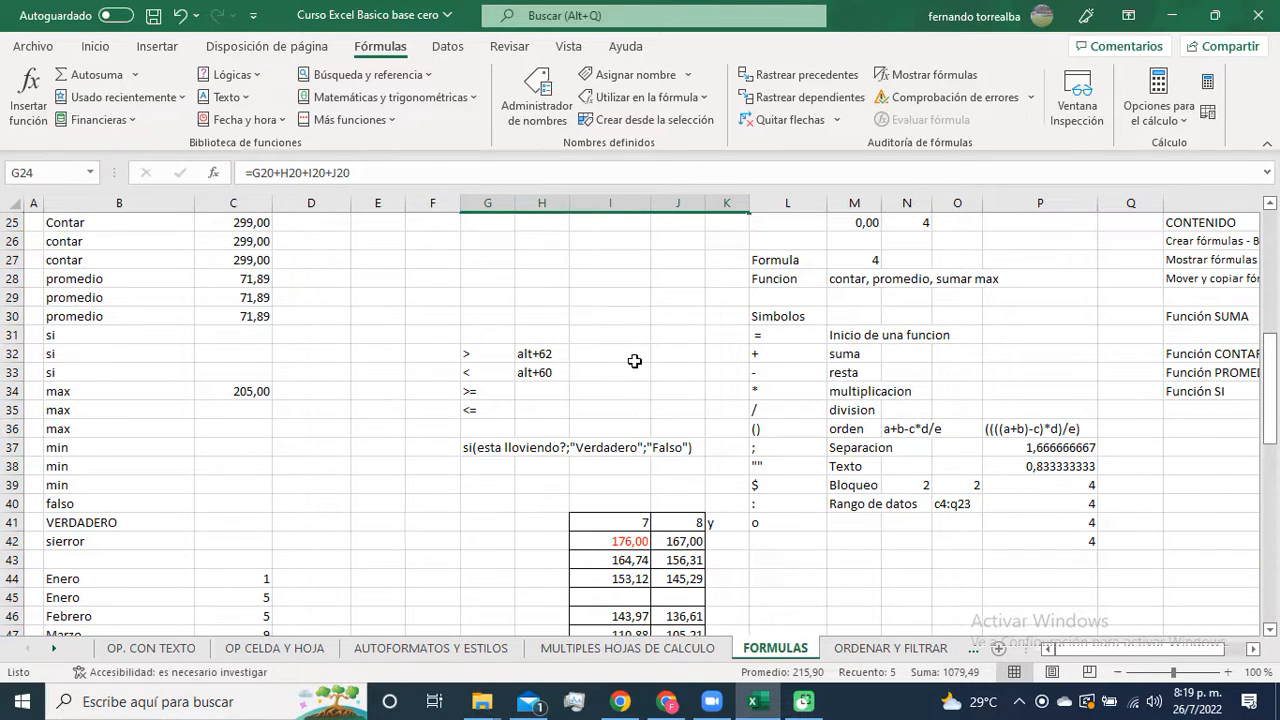
Step: Enter =MAX(C4:Q23) in C35, choosing MAX from the function suggestions and selecting the measurements range on the sheet
left_click(219, 413)
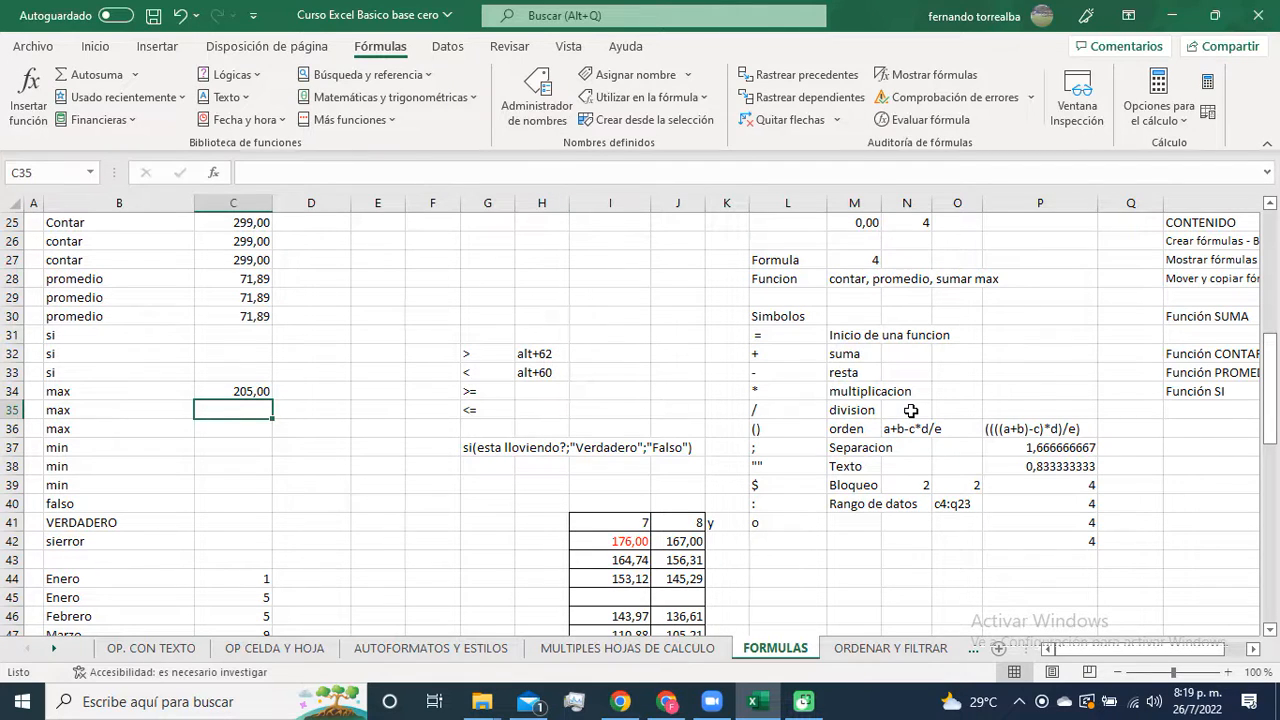
type("=m")
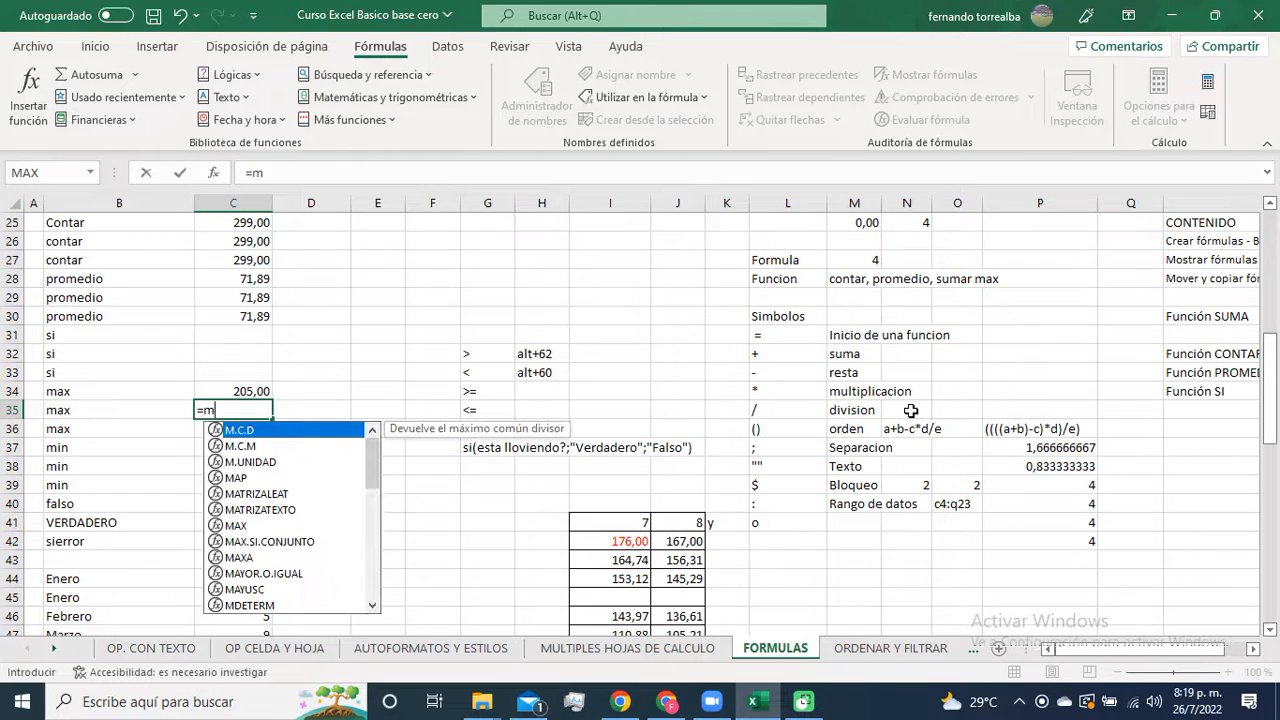
type("ax")
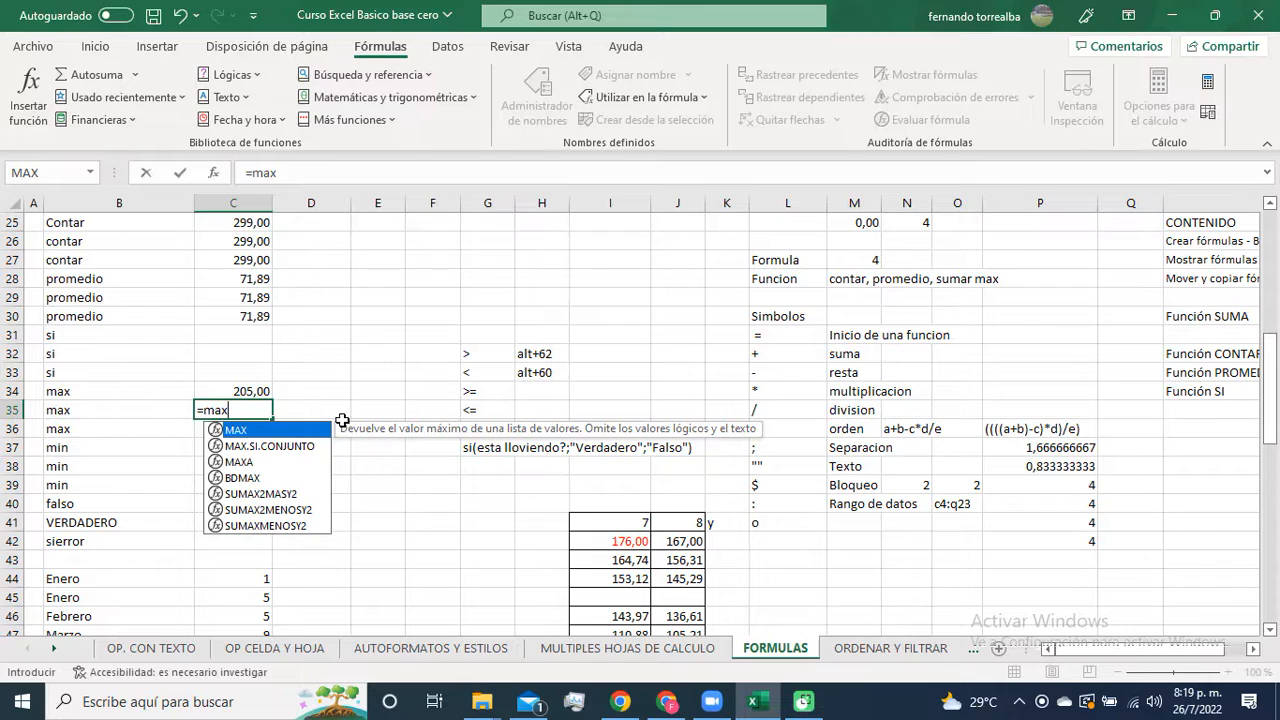
double_click(240, 438)
scroll(293, 363, "up", 8)
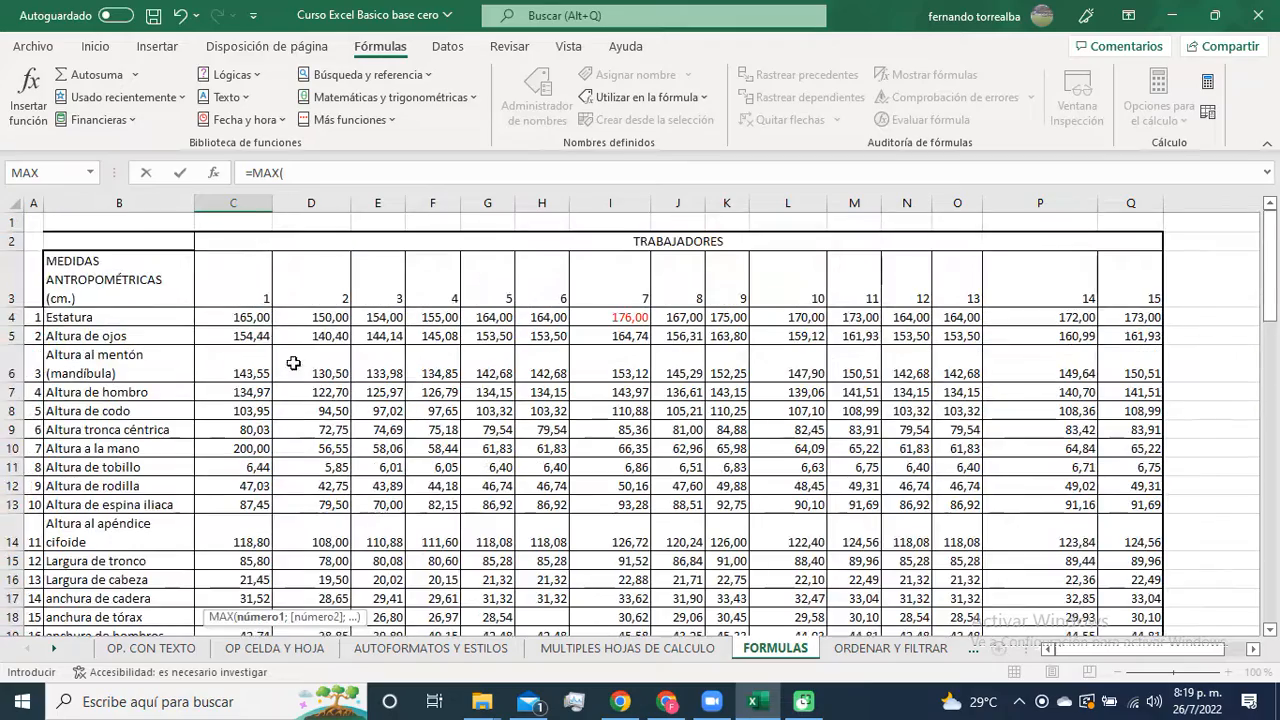
left_click_drag(257, 318, 1128, 513)
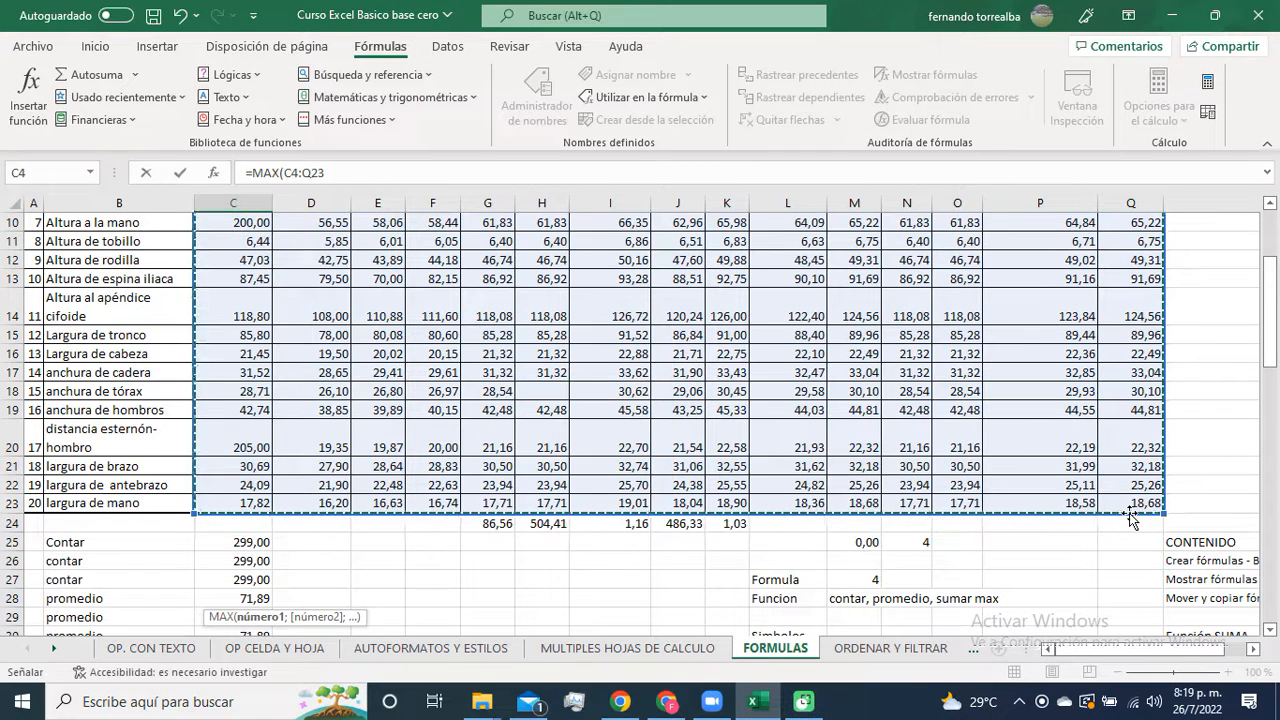
type(")")
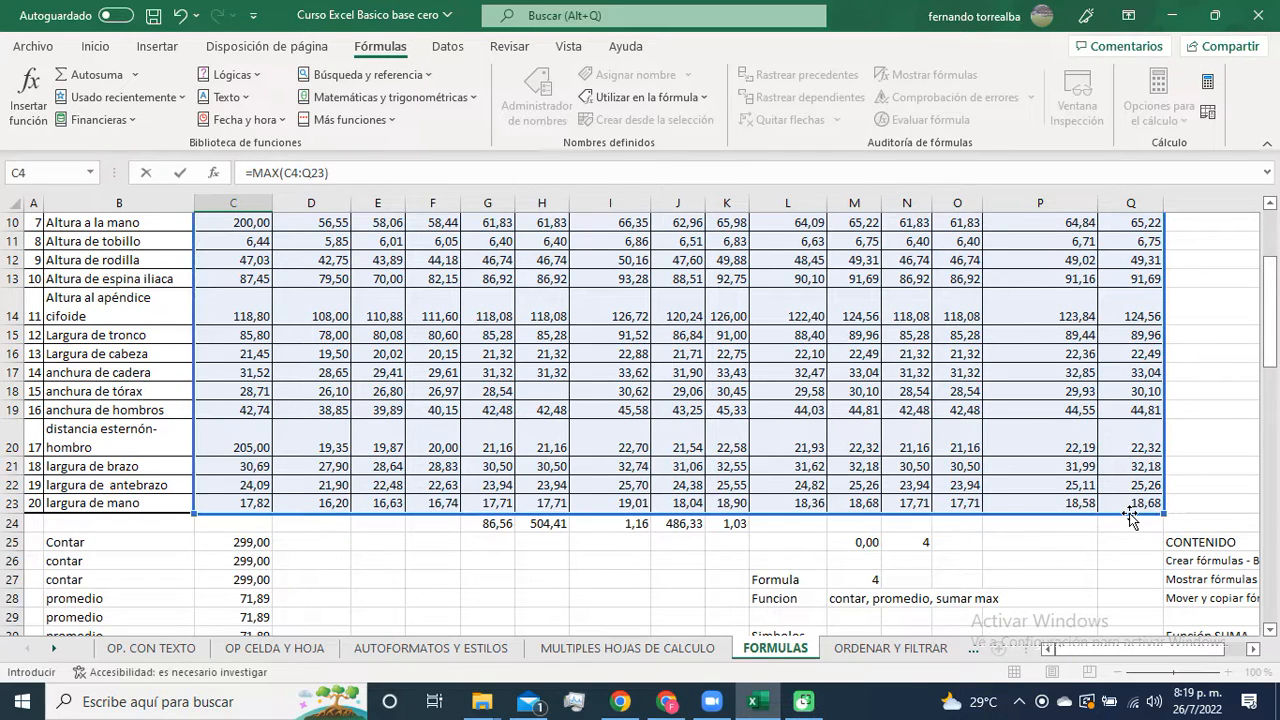
key("Return")
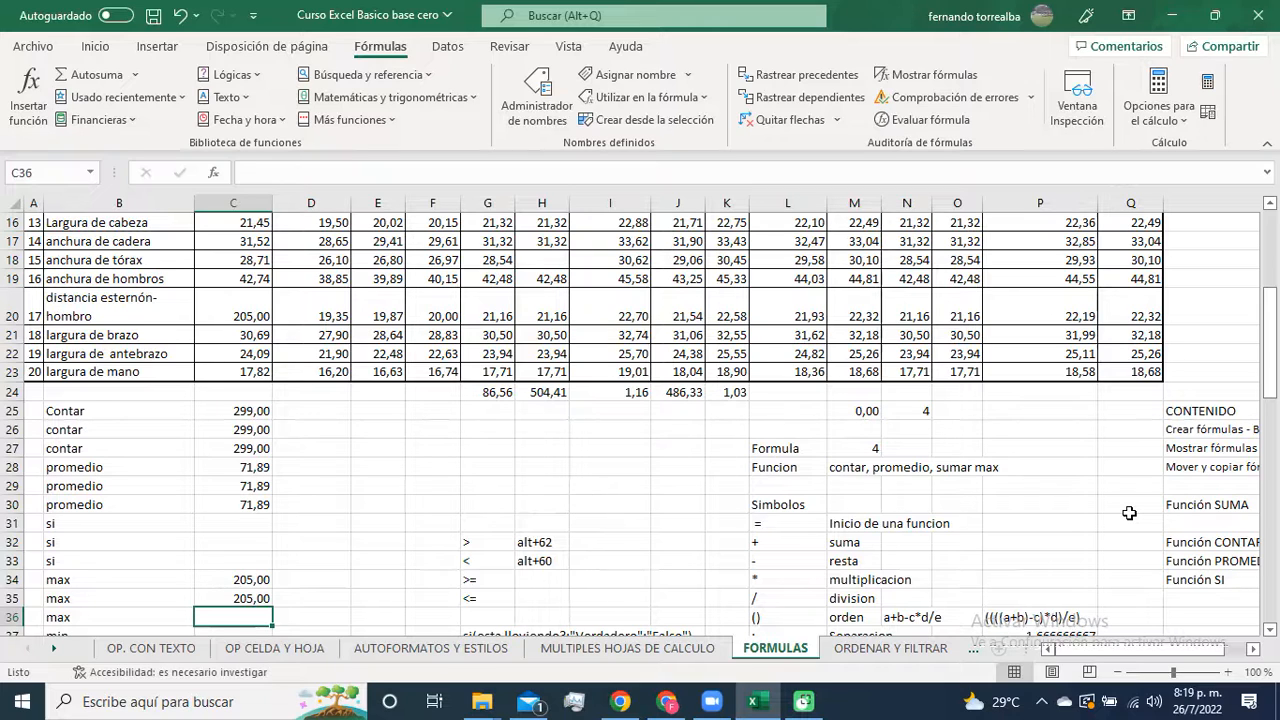
Step: Enter the formula =max(c4:q23) in C36, writing out the function name and the range in full
type(")")
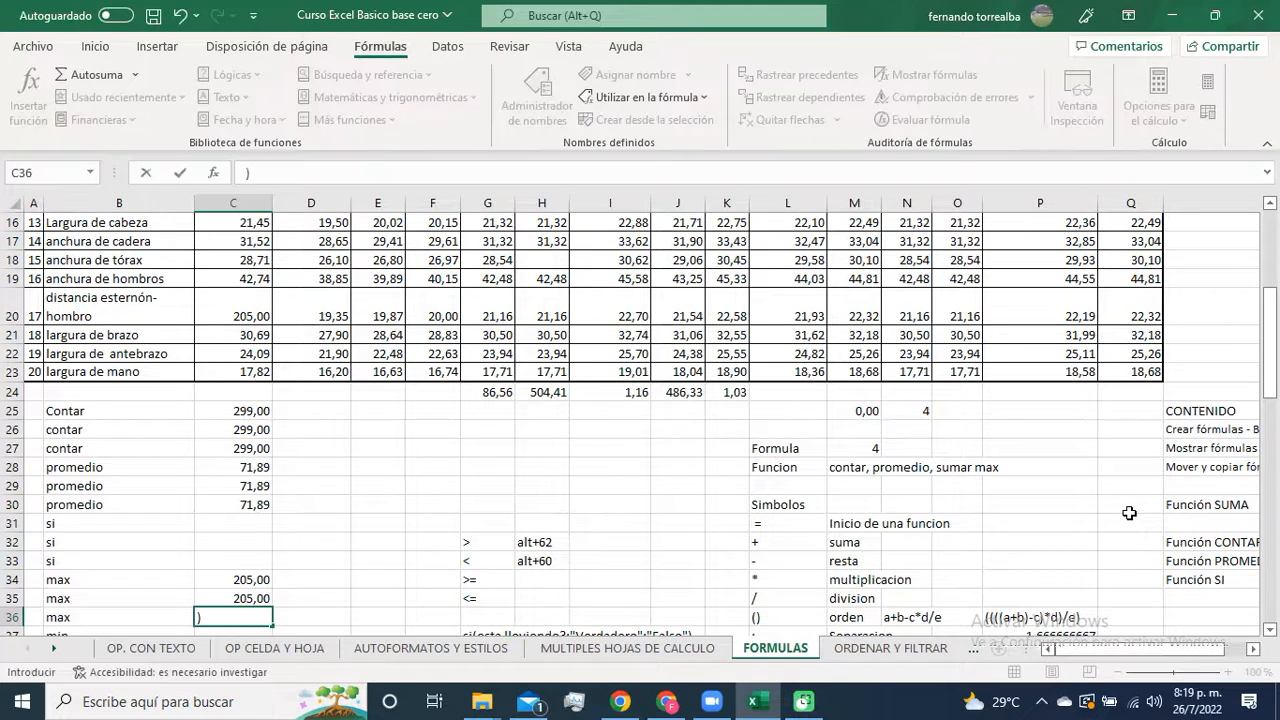
key("BackSpace")
type("=")
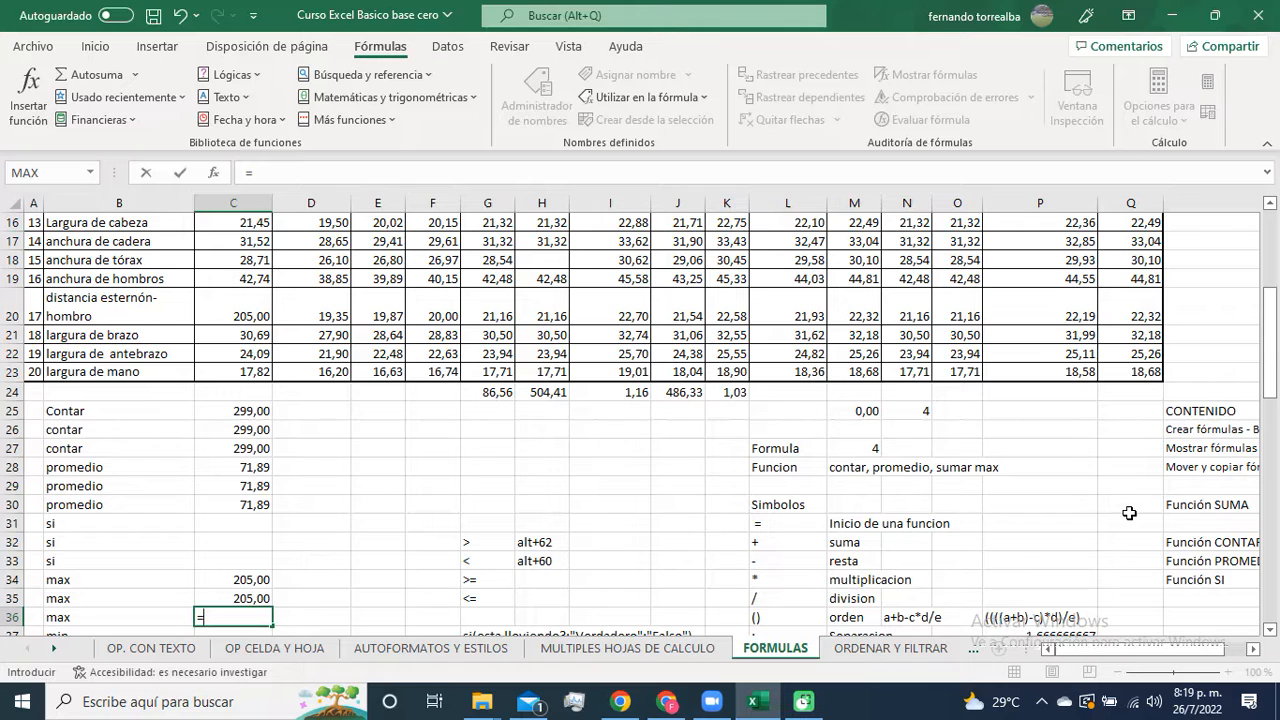
type("max")
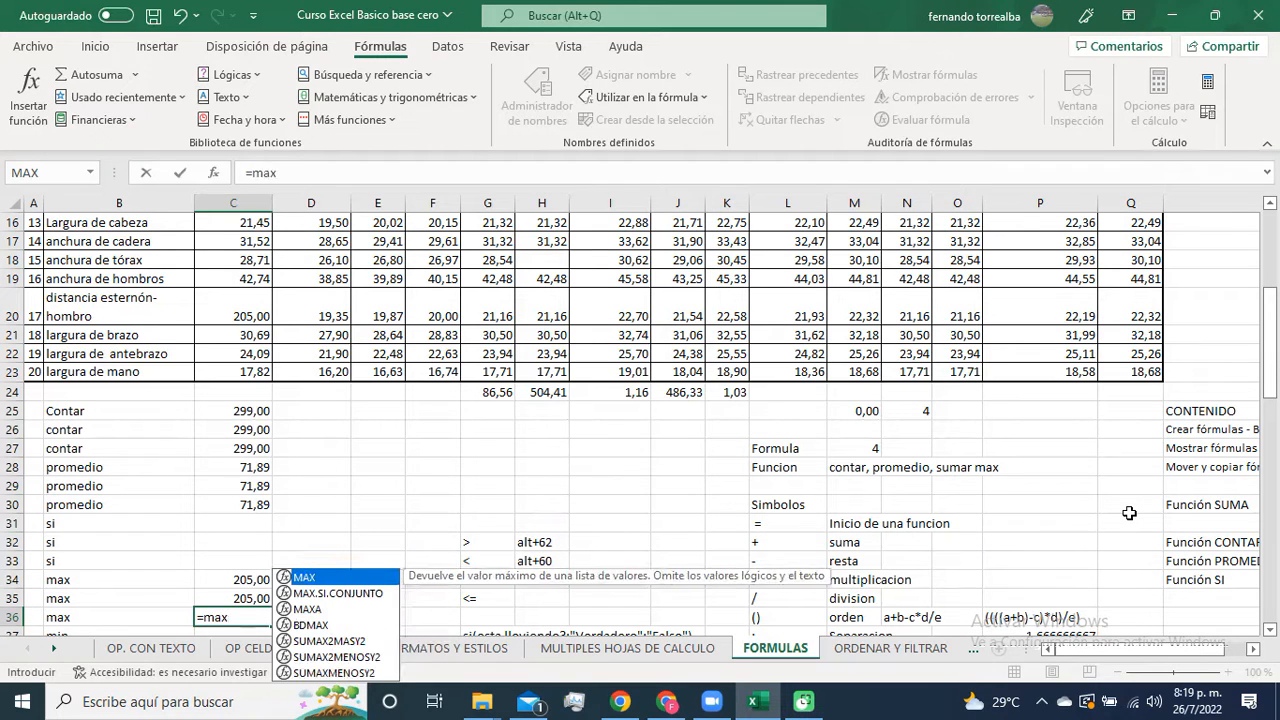
type("(")
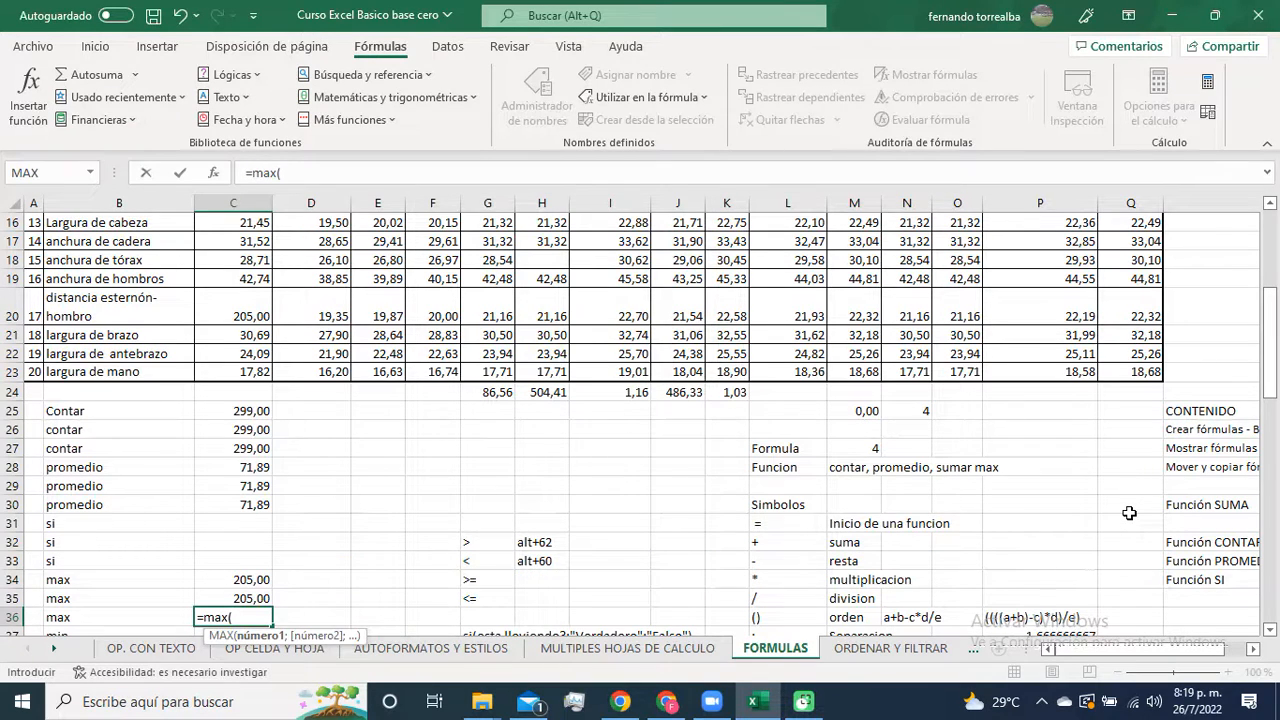
type("c4:q23")
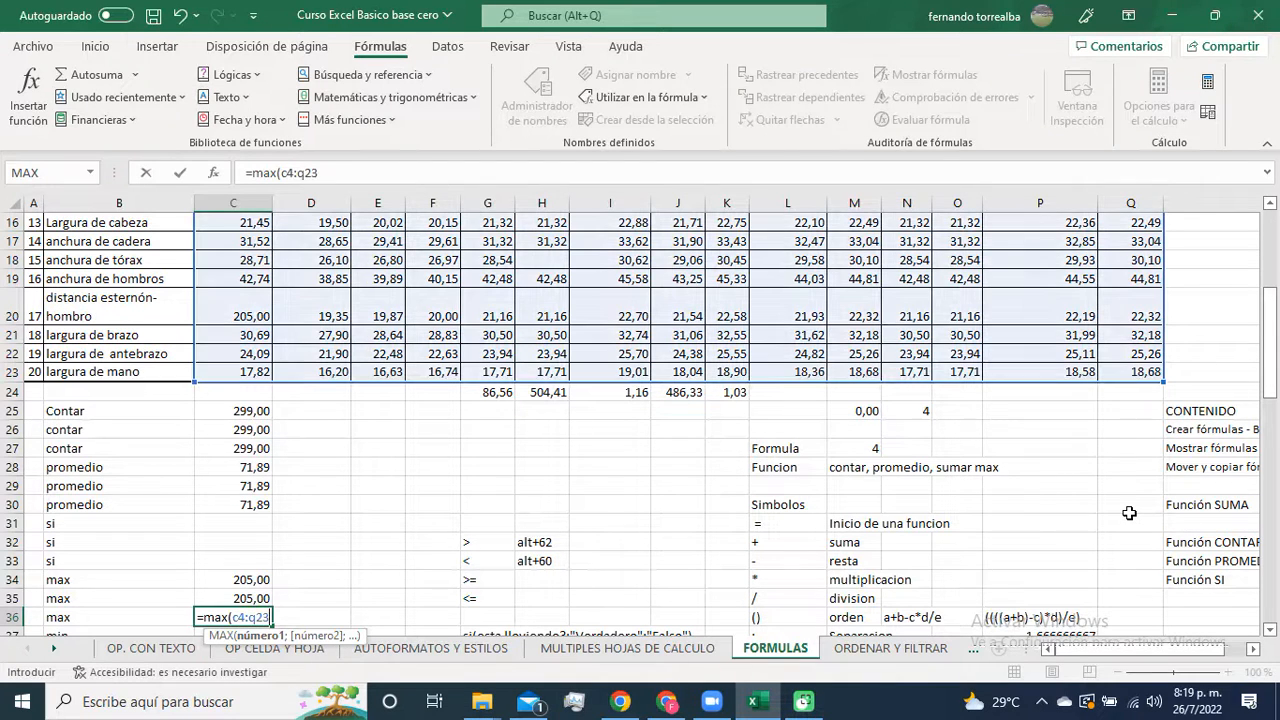
type(")")
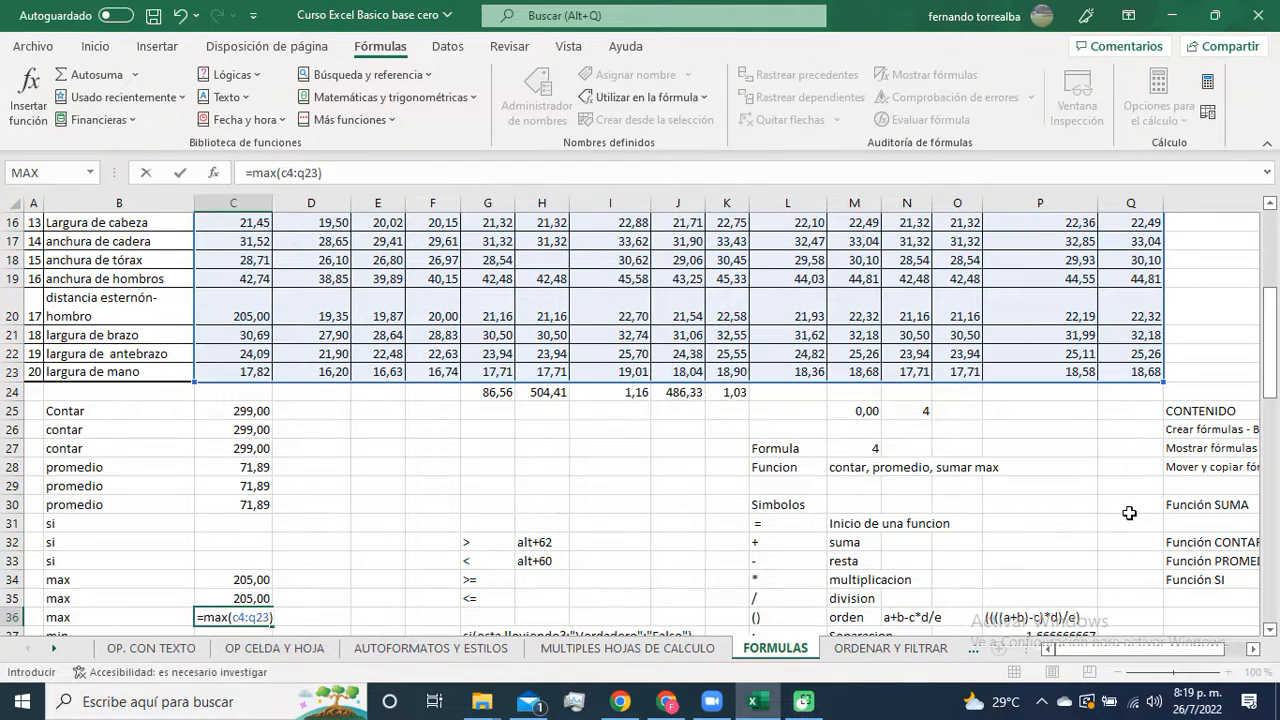
key("Return")
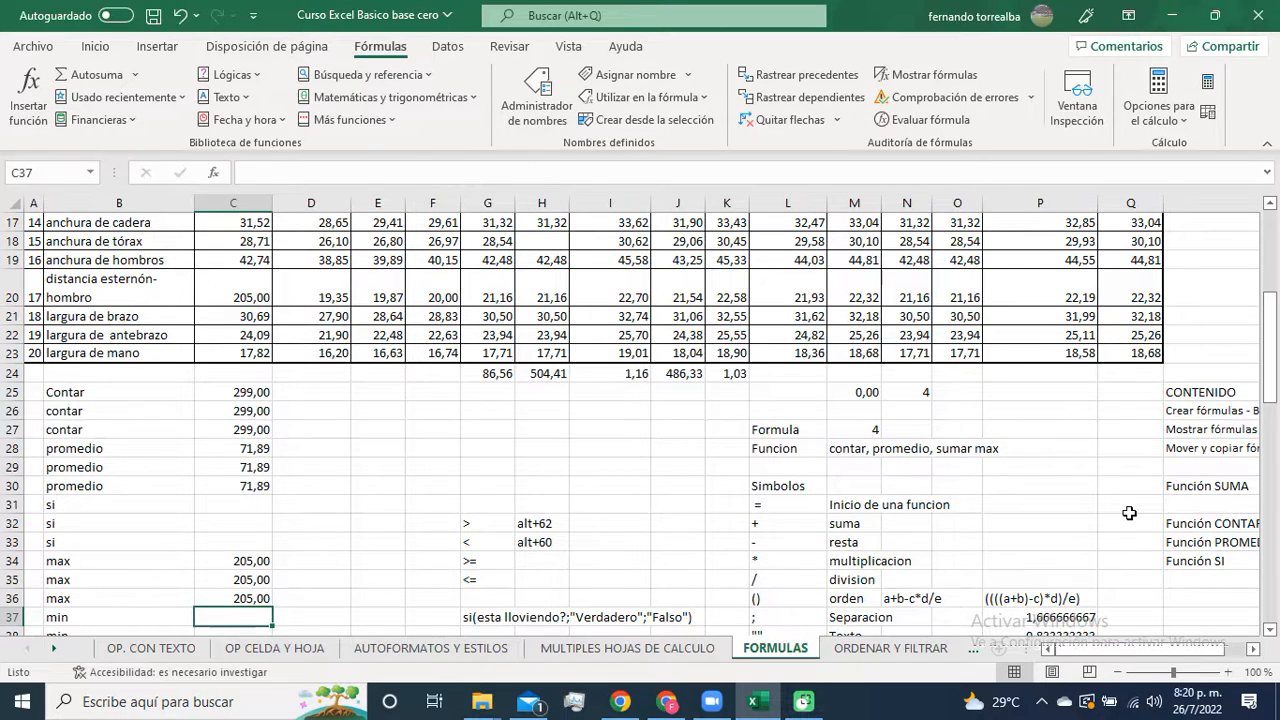
Step: Search the available functions for "min" and insert the MIN function in cell C37
key("Up")
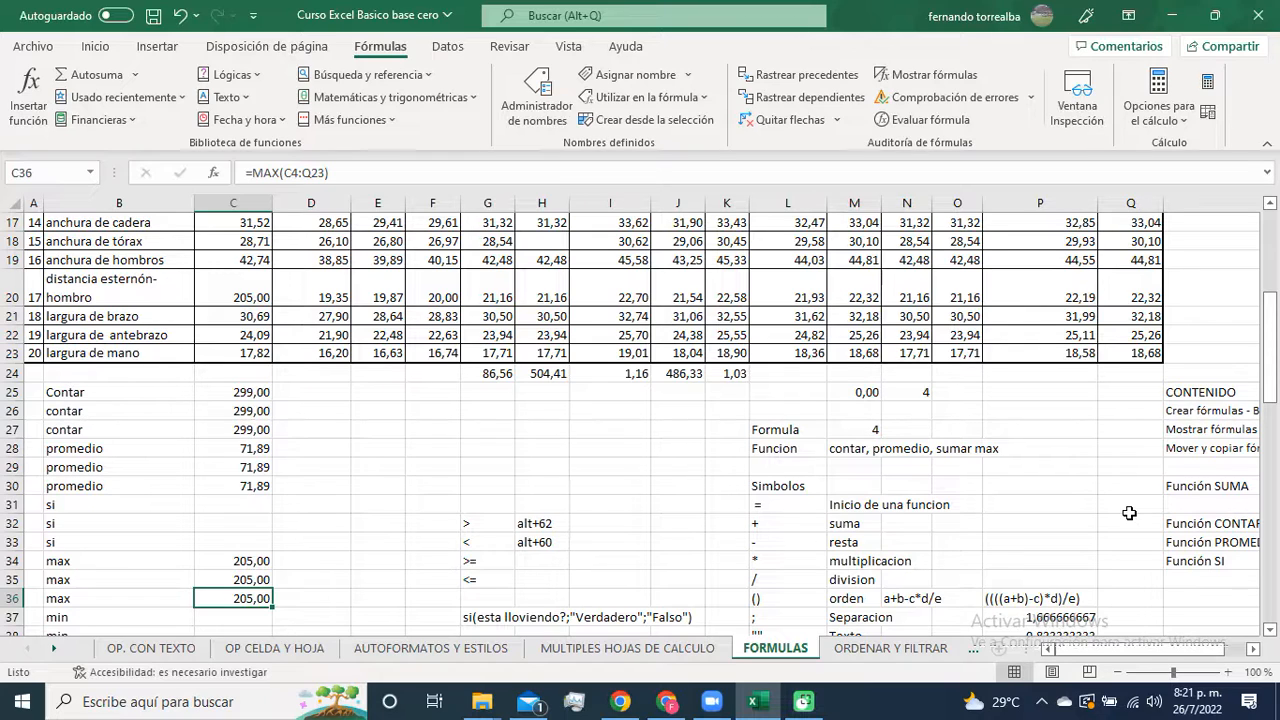
key("Down")
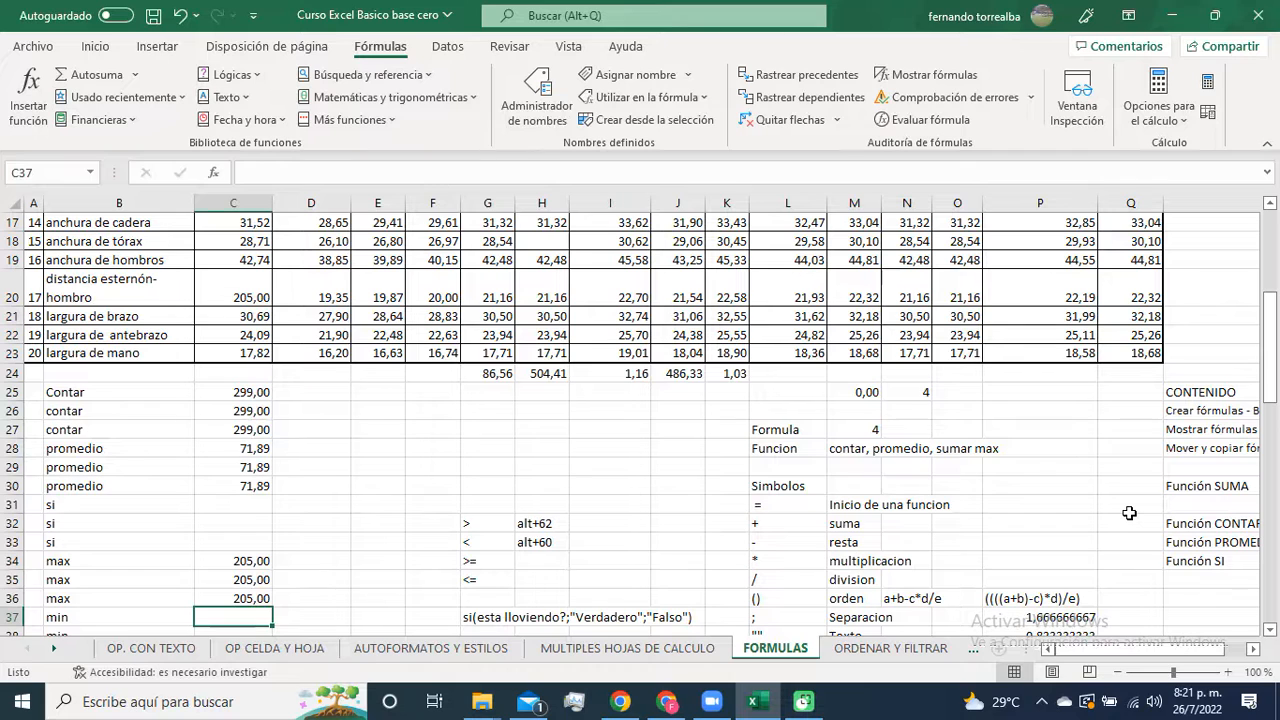
scroll(708, 436, "down", 4)
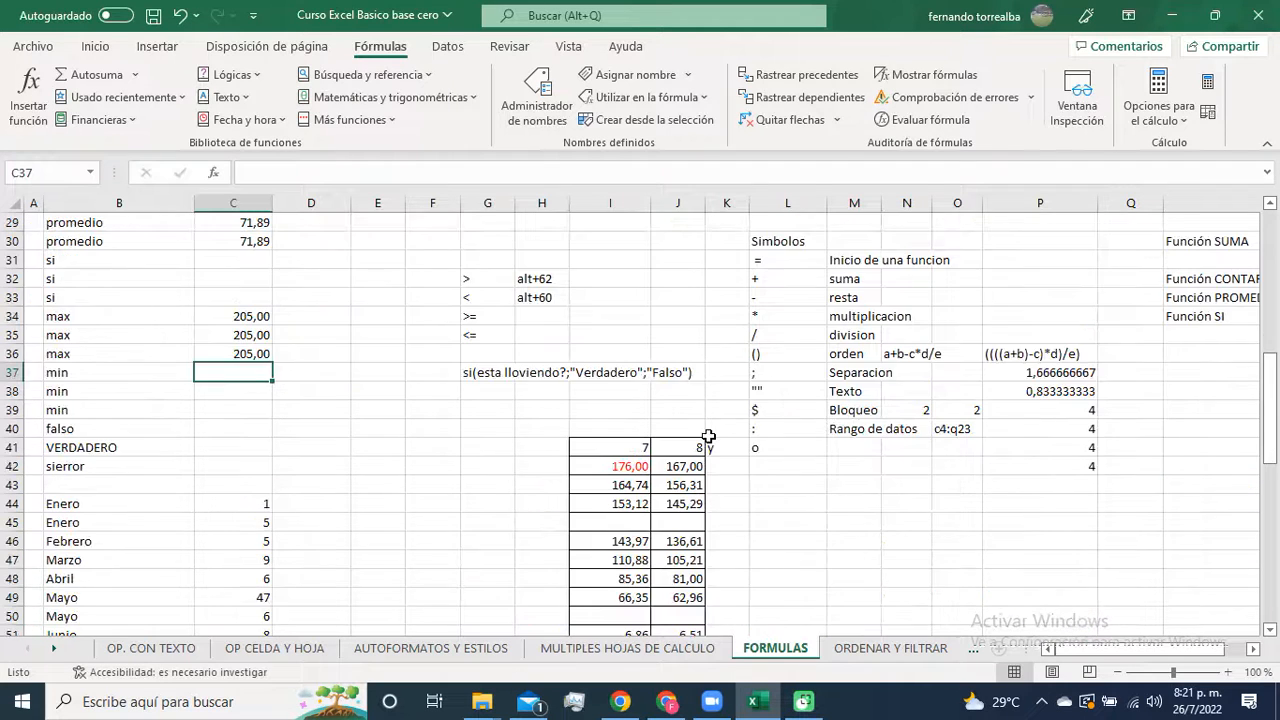
scroll(708, 436, "up", 1)
scroll(708, 436, "up", 2)
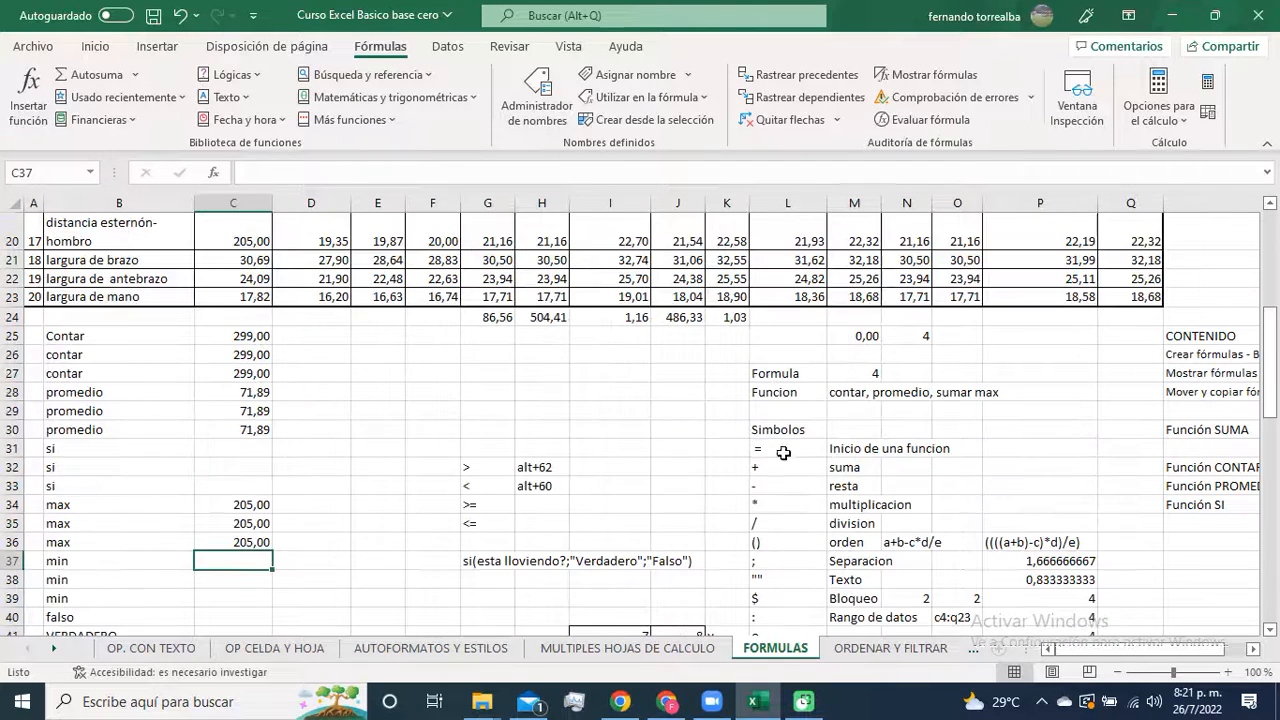
left_click(28, 95)
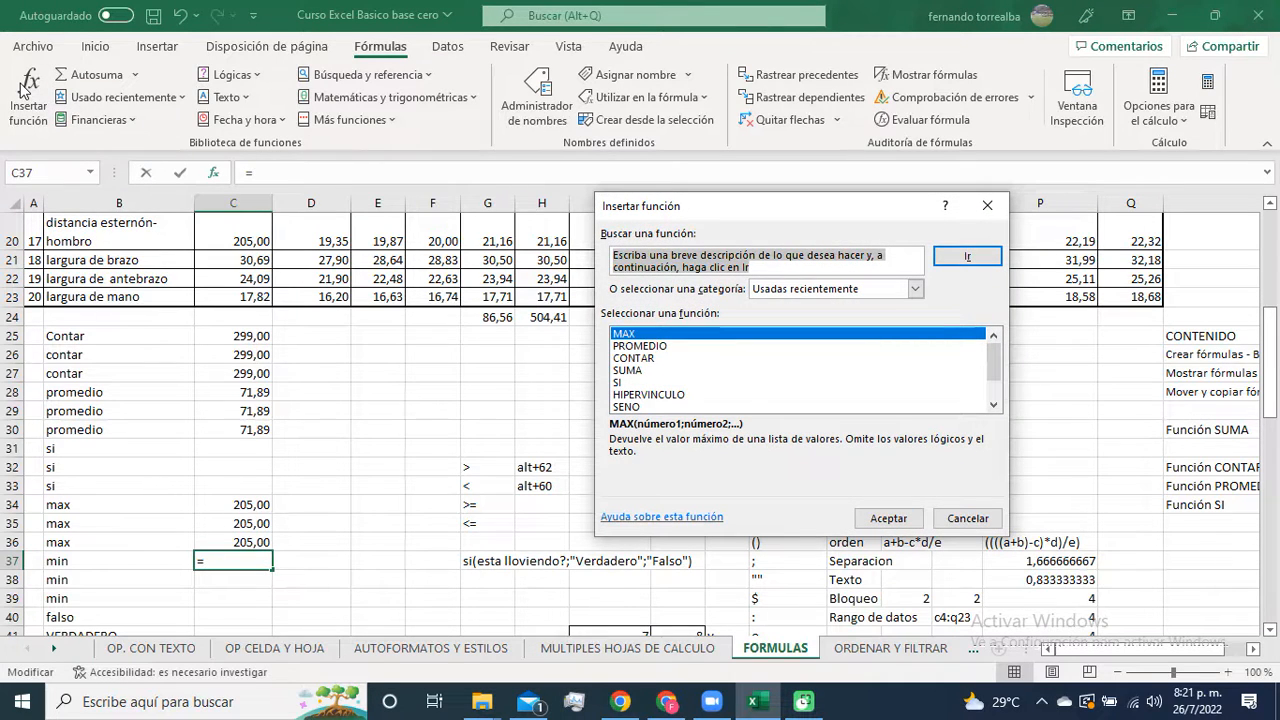
type("min")
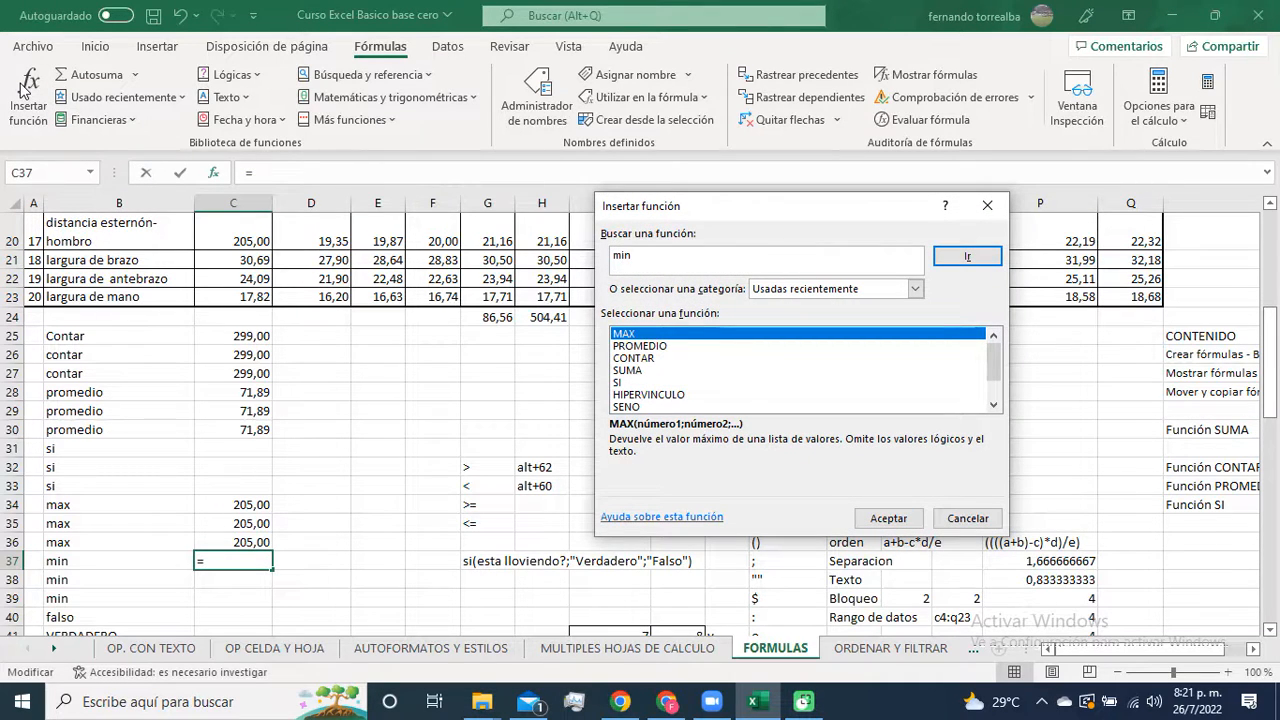
left_click(960, 258)
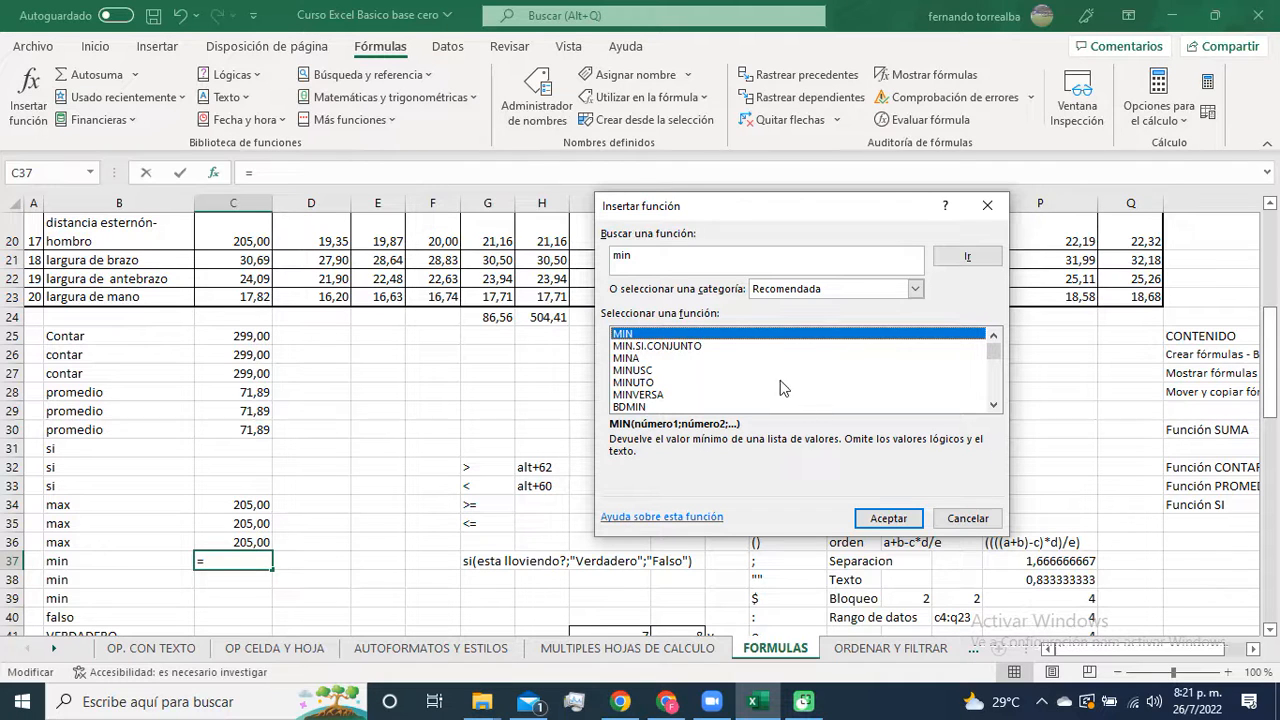
left_click(889, 518)
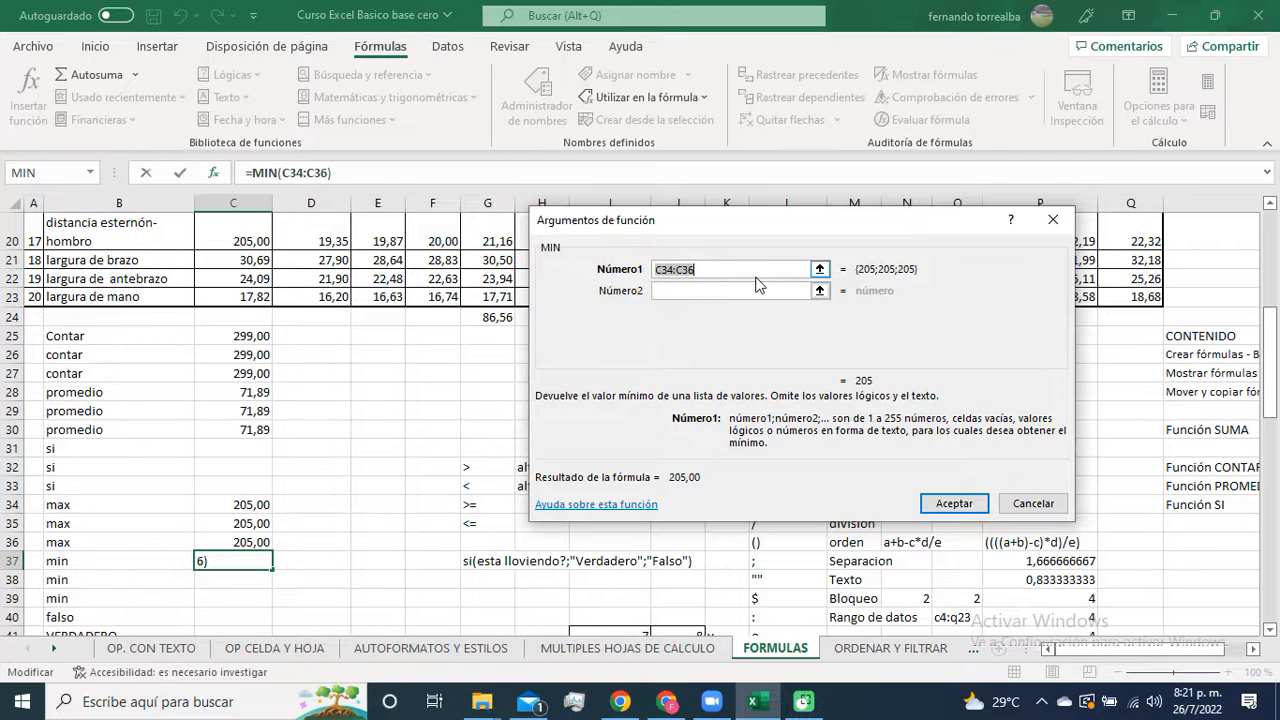
Step: Replace the suggested first argument of MIN with the measurements range C4:Q23 and complete the function in C37
key("BackSpace")
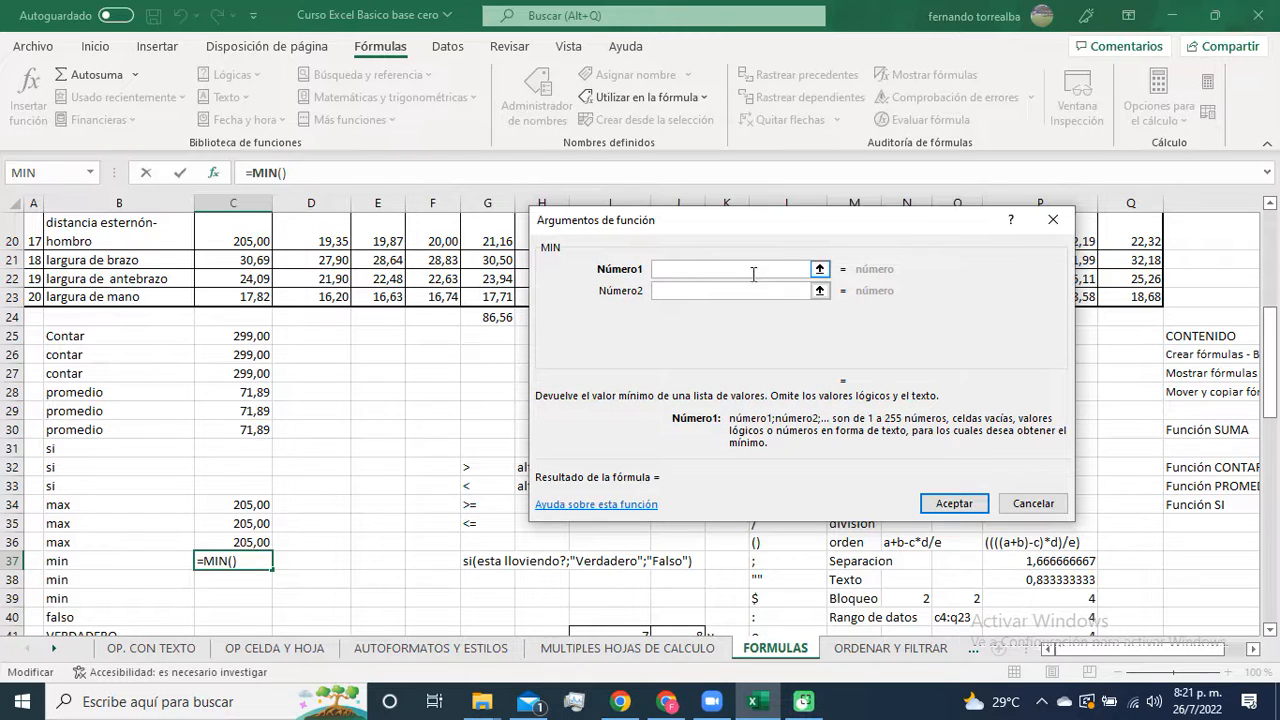
left_click(819, 269)
scroll(396, 371, "up", 1)
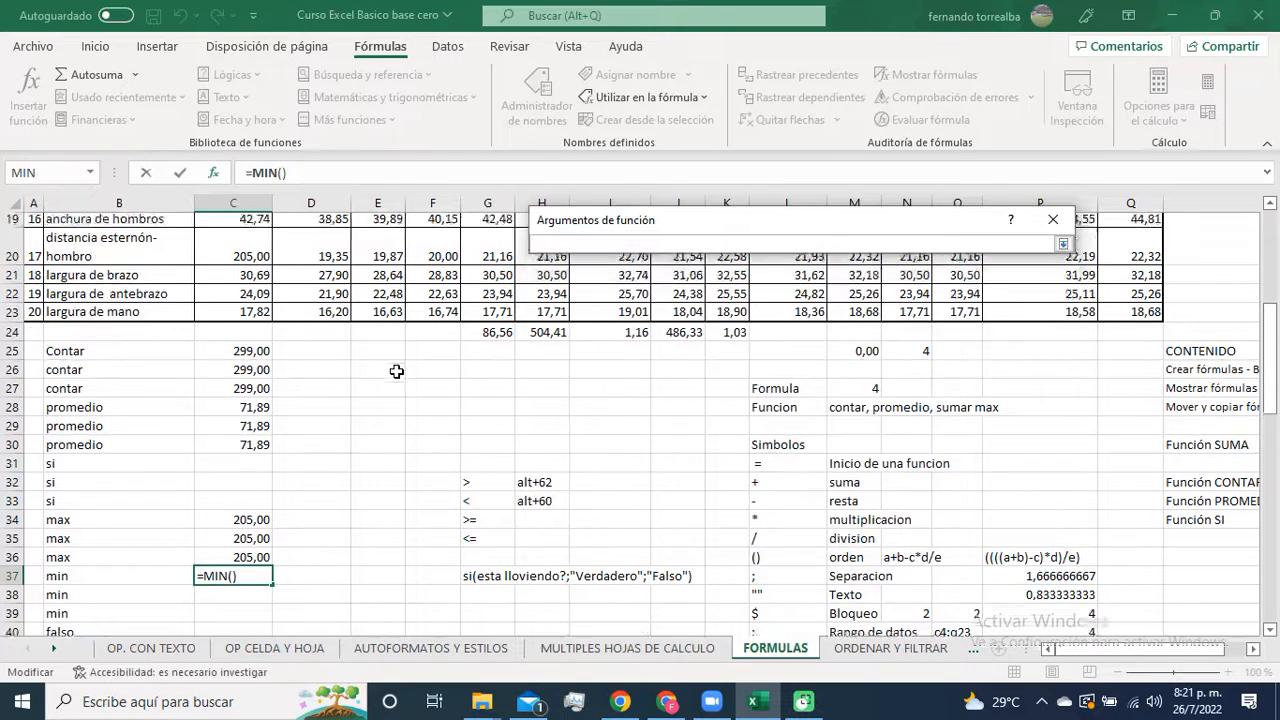
scroll(396, 371, "up", 6)
left_click(252, 318)
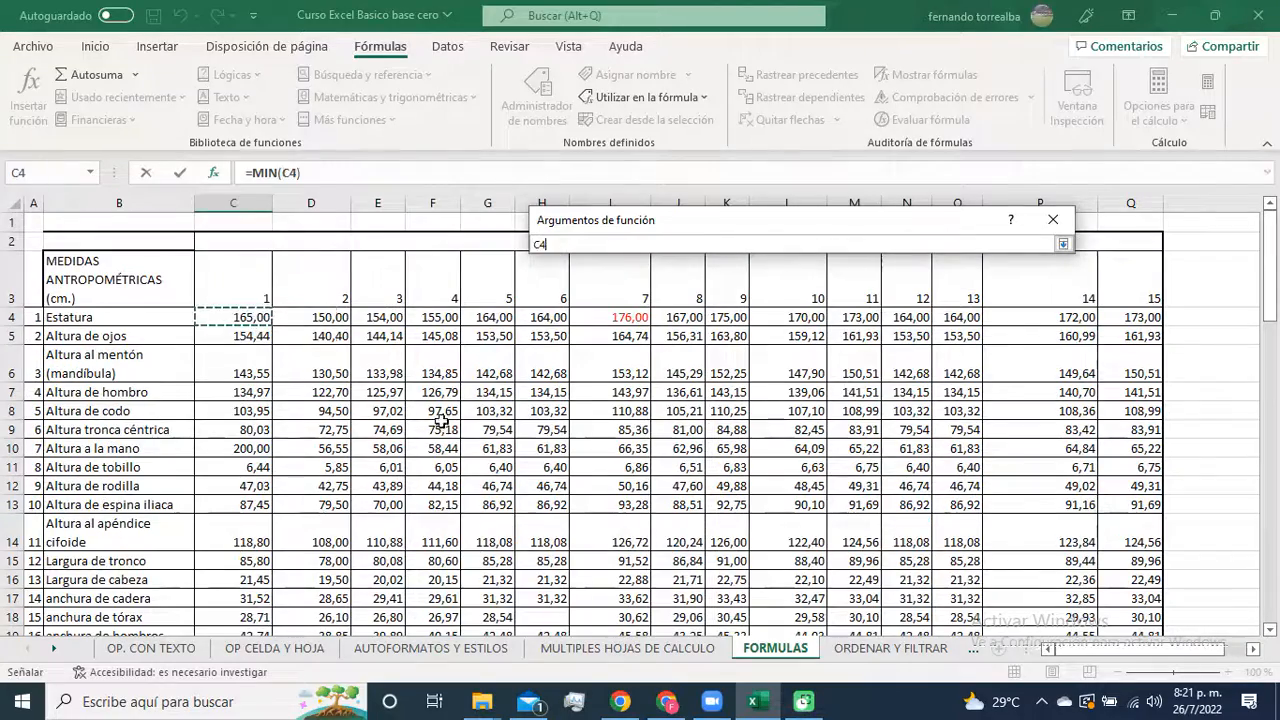
left_click_drag(441, 422, 1121, 467)
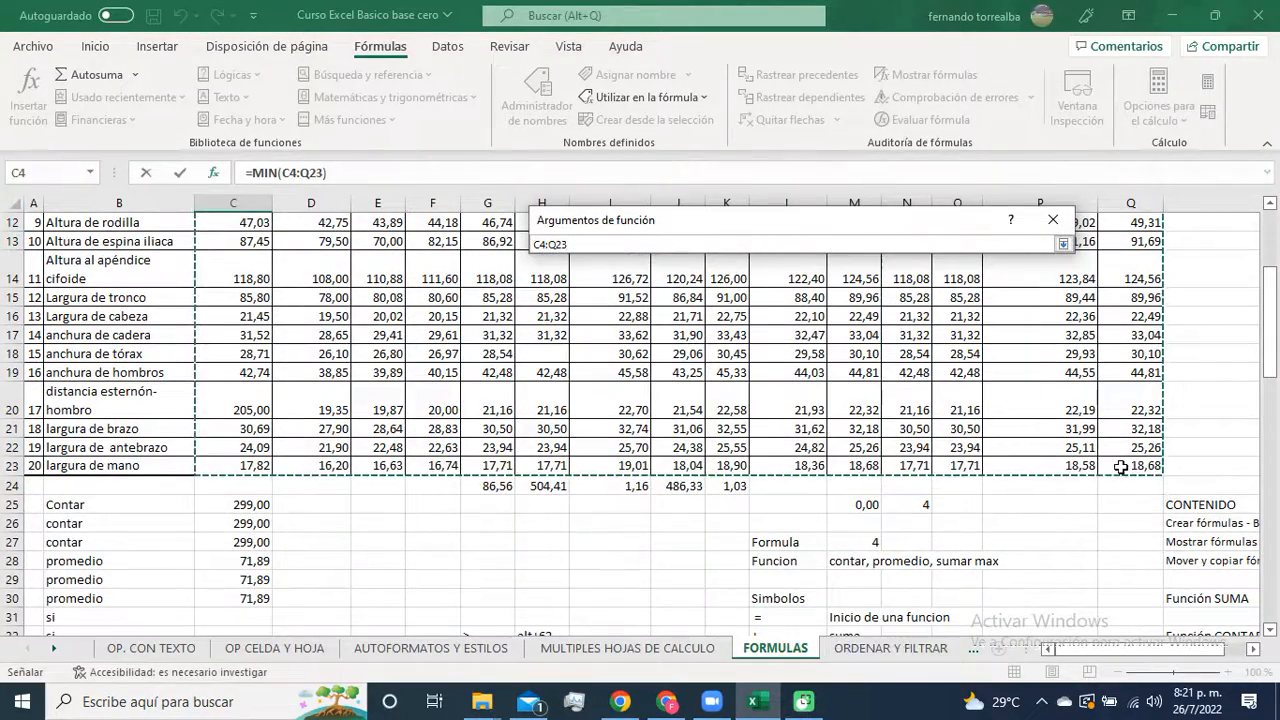
left_click(1063, 244)
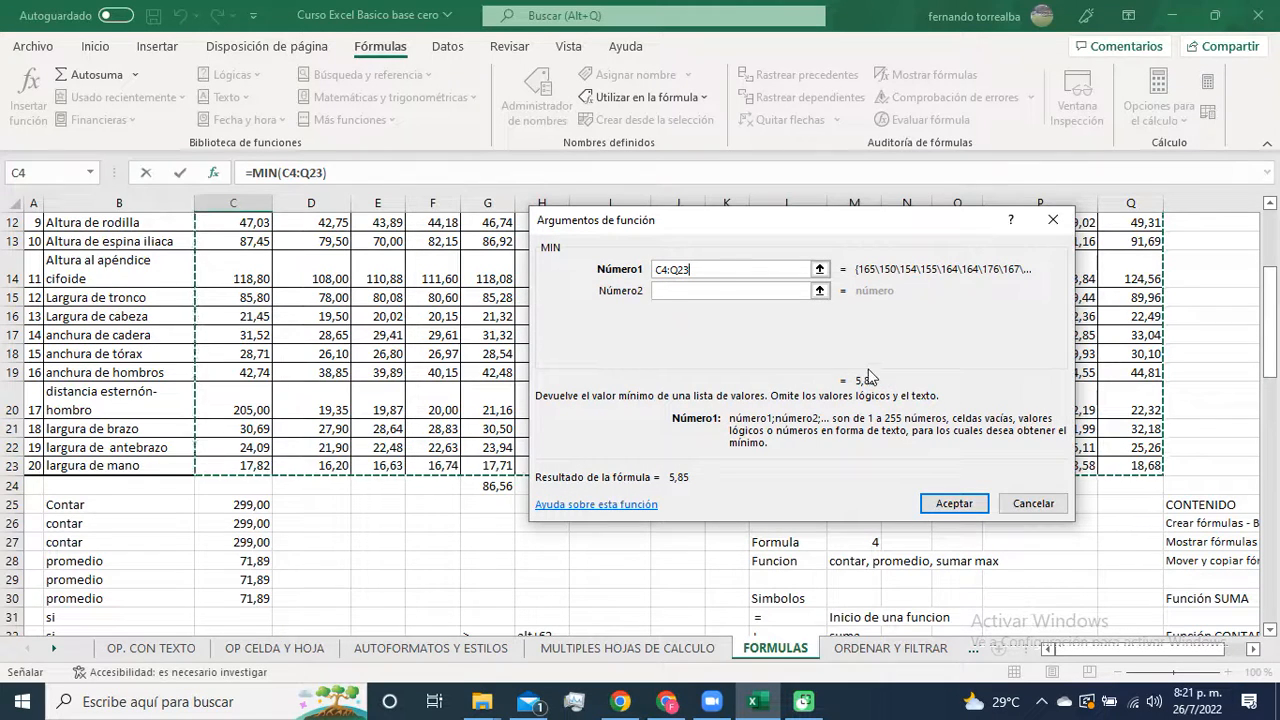
left_click(960, 500)
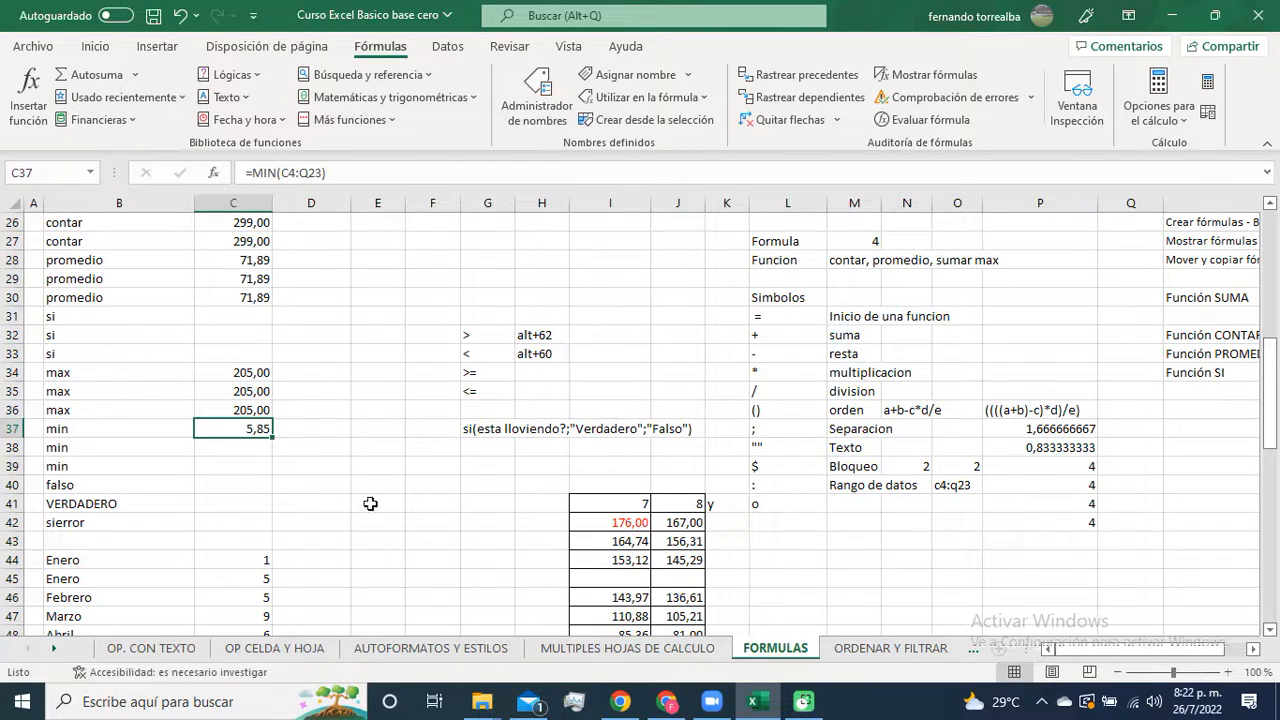
Step: Begin the formula =min in C38 and read the descriptions of the suggested functions MINA, MINUSC, MINUTO and MINVERSA
left_click(212, 446)
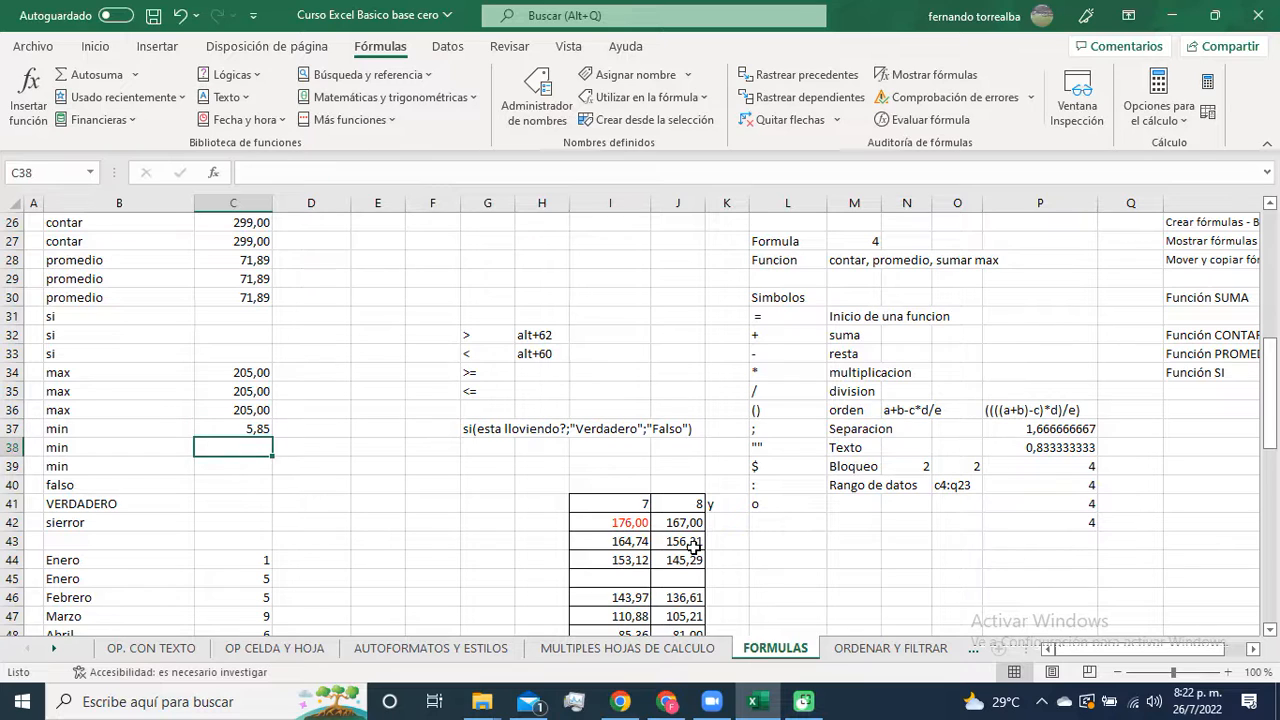
type("=")
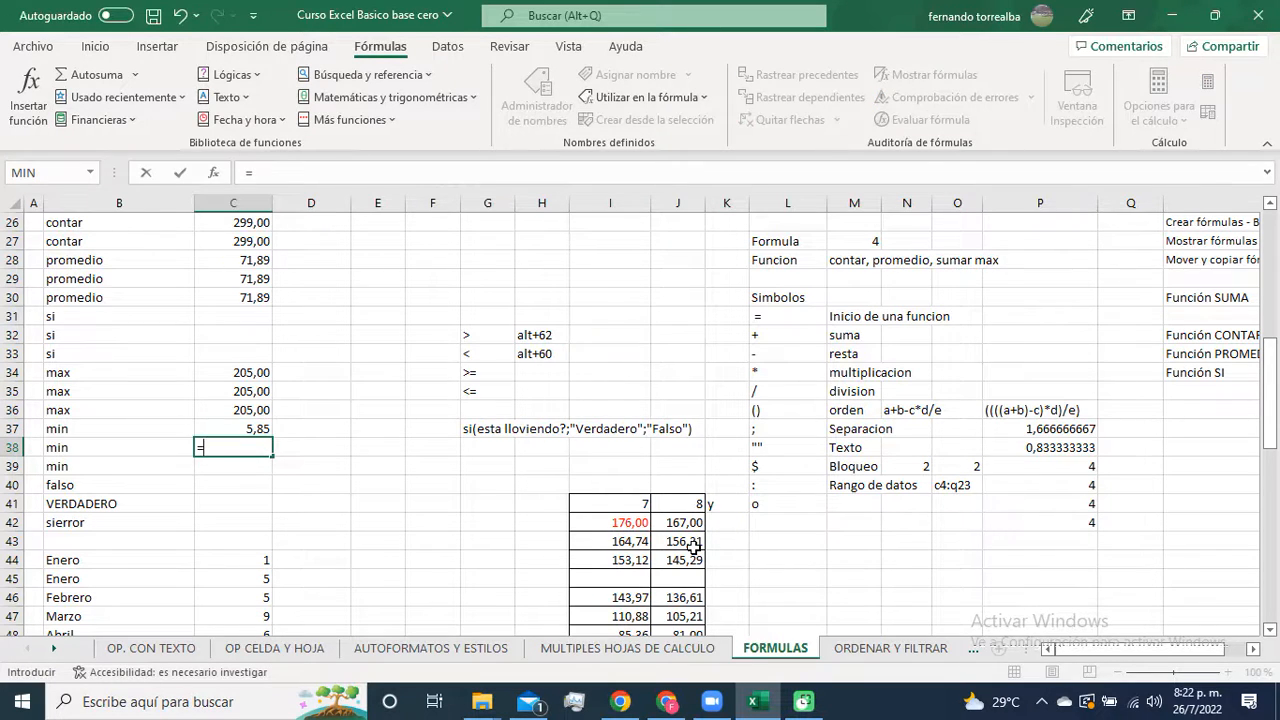
type("min")
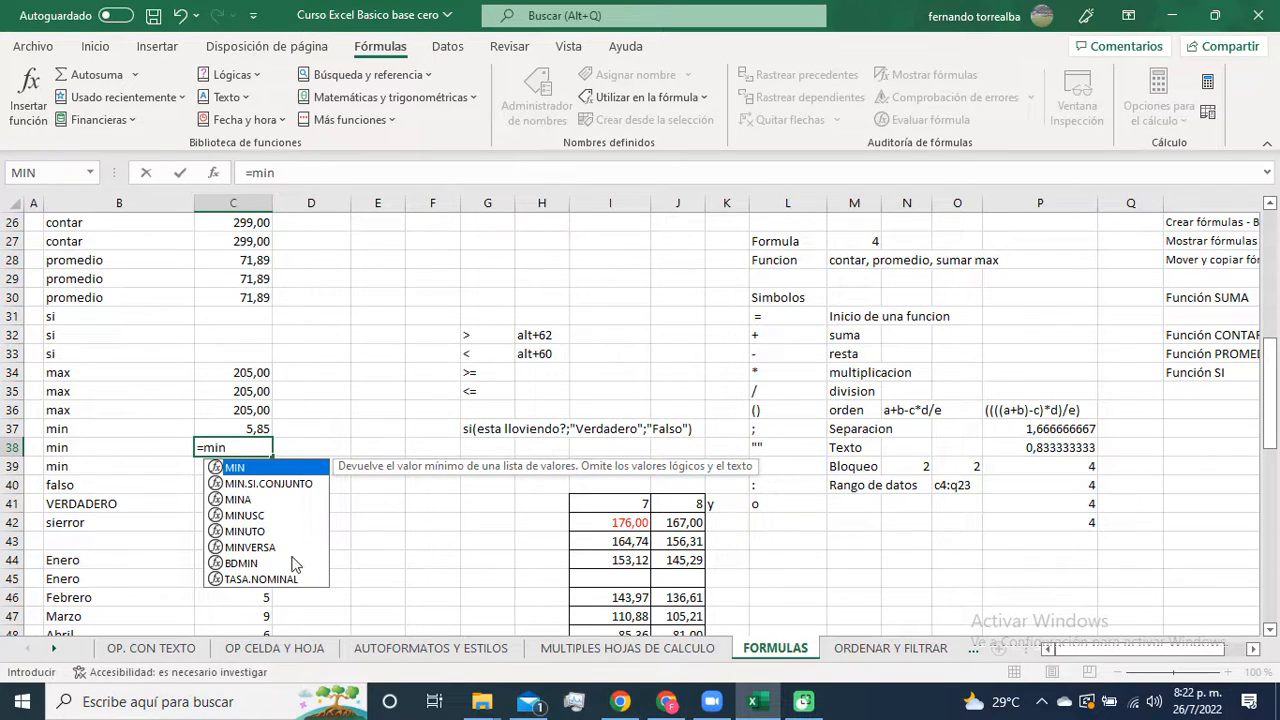
left_click(247, 501)
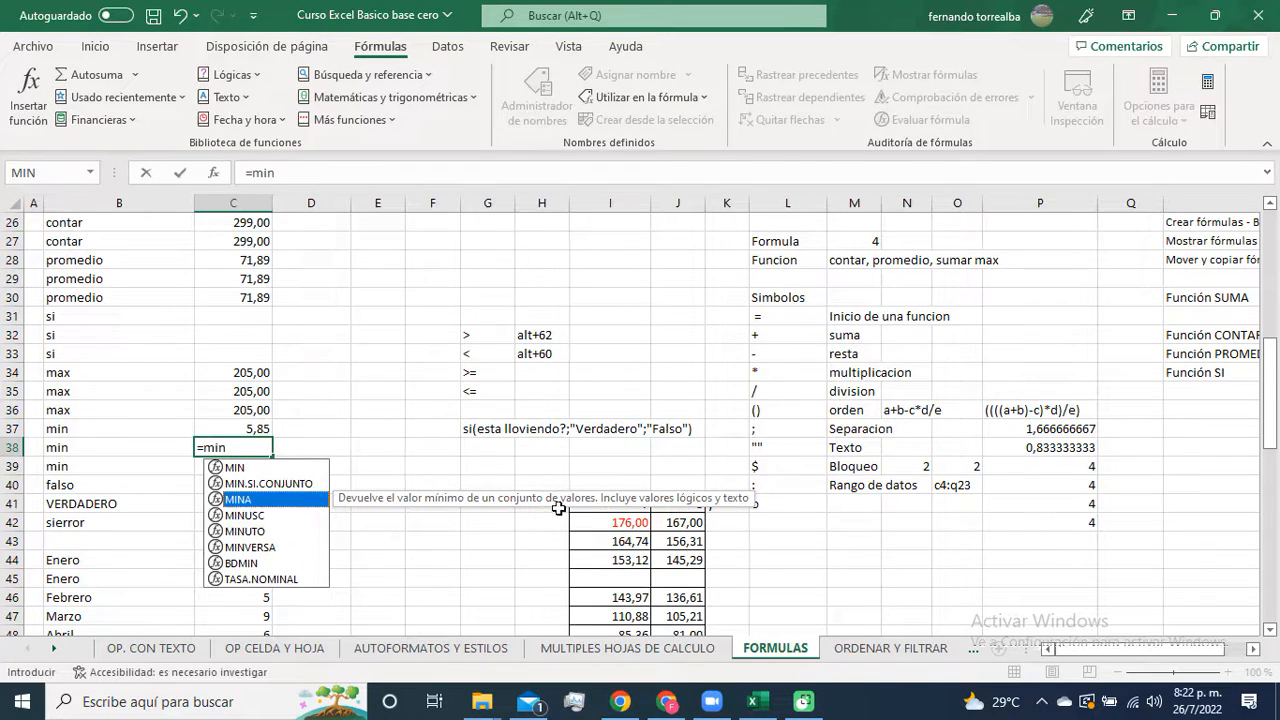
left_click(259, 519)
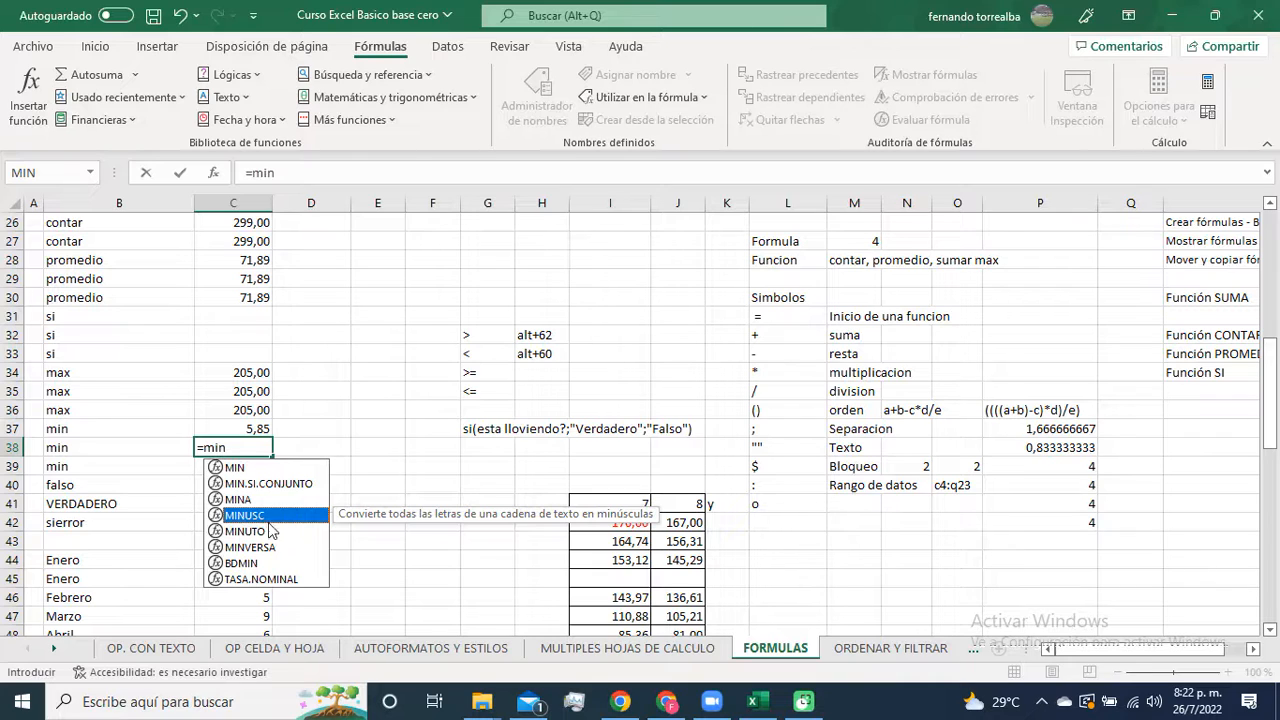
left_click(238, 533)
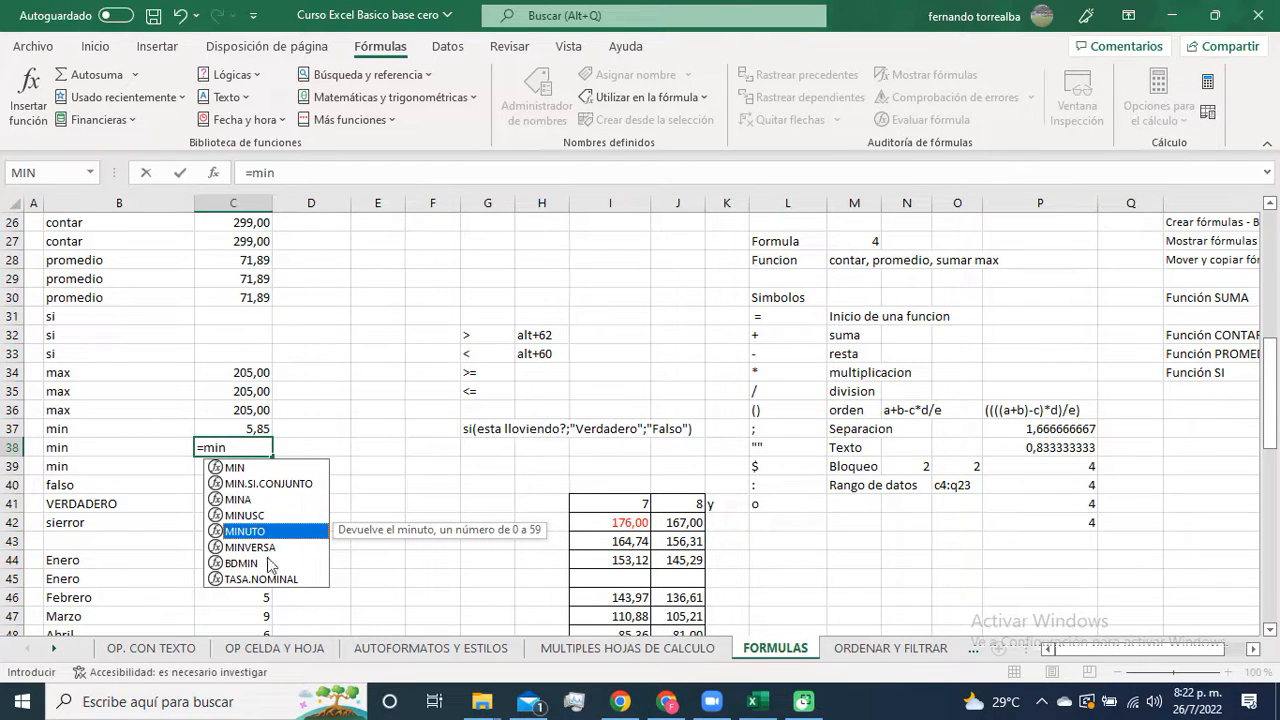
left_click(256, 549)
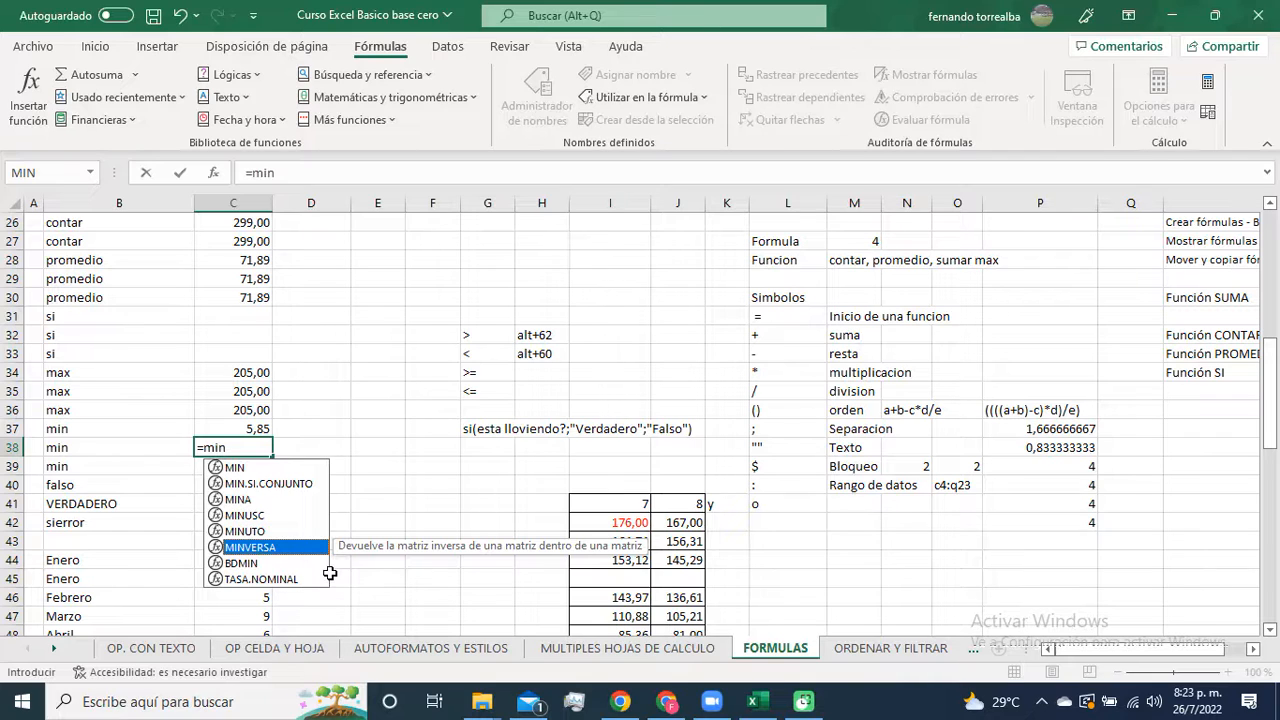
Step: Choose MIN from the function suggestions and complete =MIN(C4:Q23) in C38 by selecting the measurements range on the sheet
left_click(246, 468)
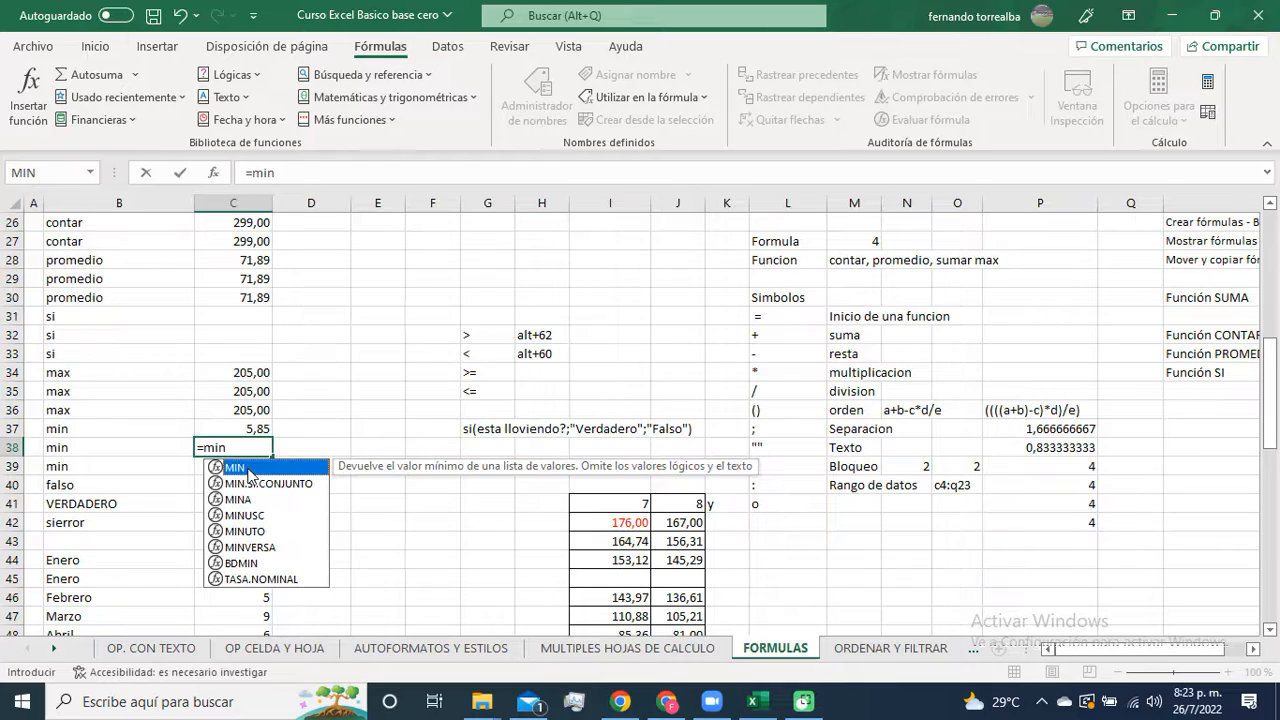
double_click(246, 468)
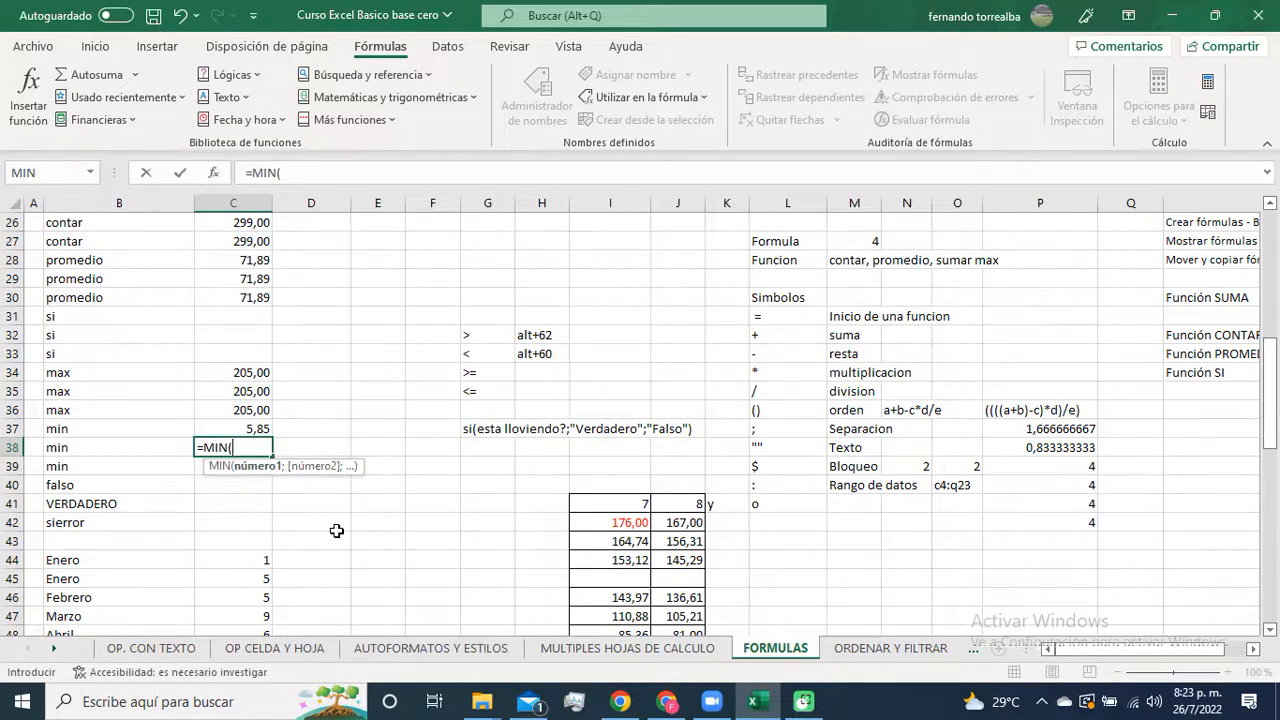
scroll(337, 531, "up", 3)
scroll(337, 531, "up", 5)
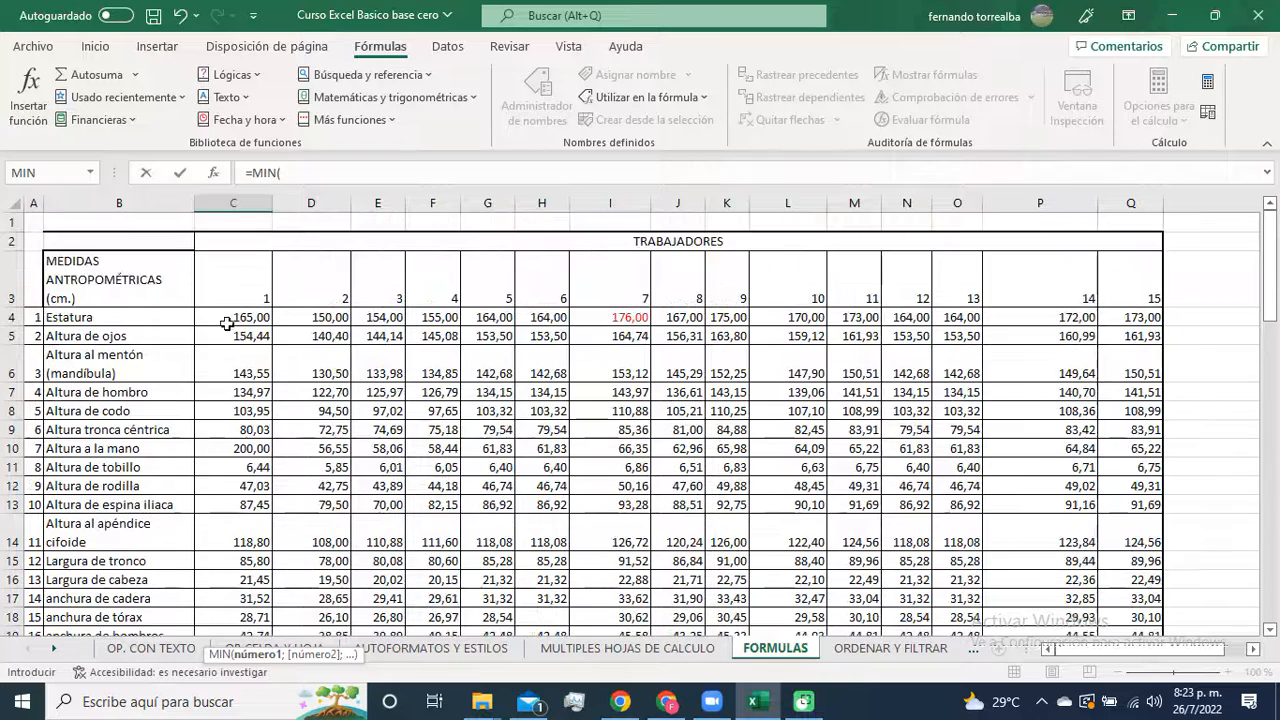
left_click_drag(235, 313, 1120, 451)
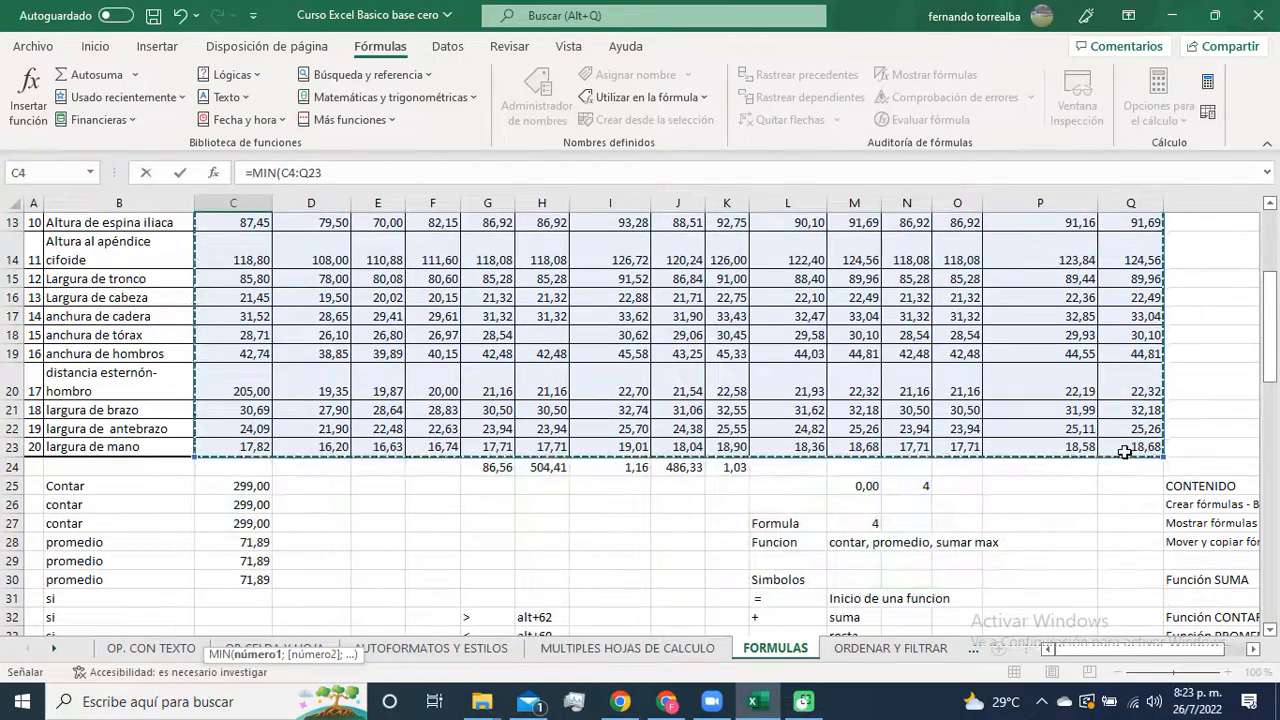
scroll(495, 440, "down", 4)
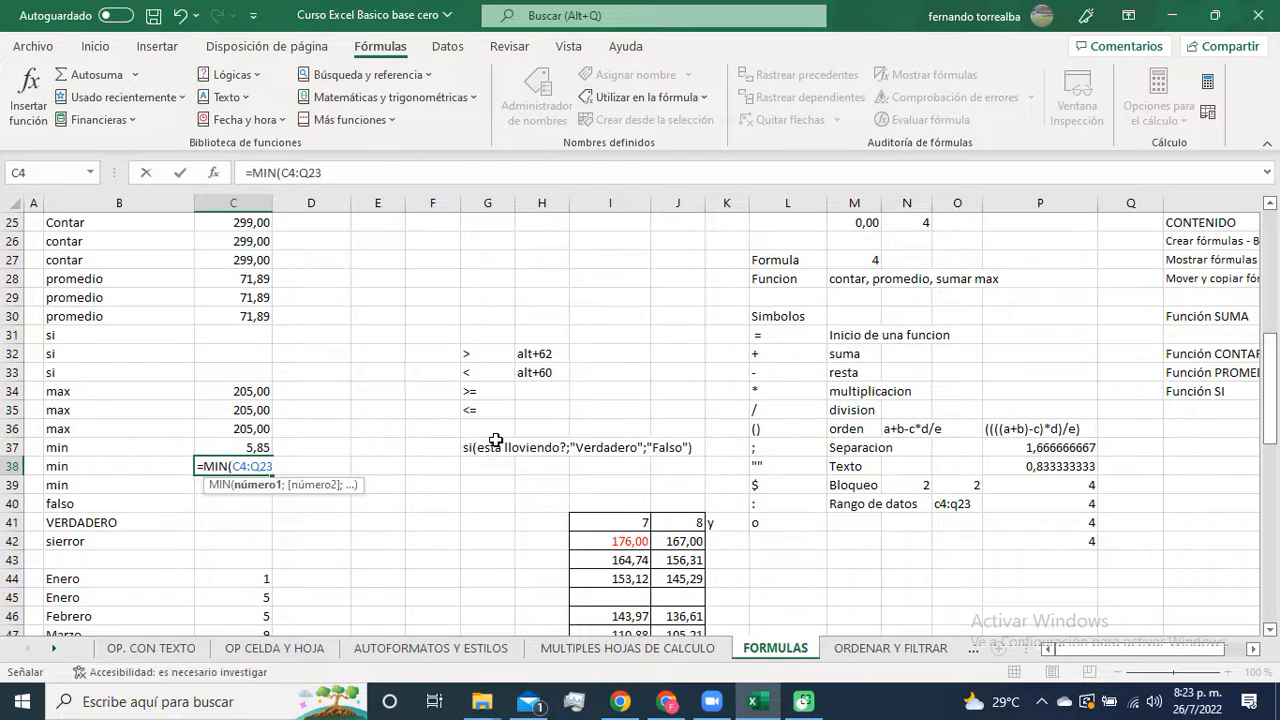
type(")")
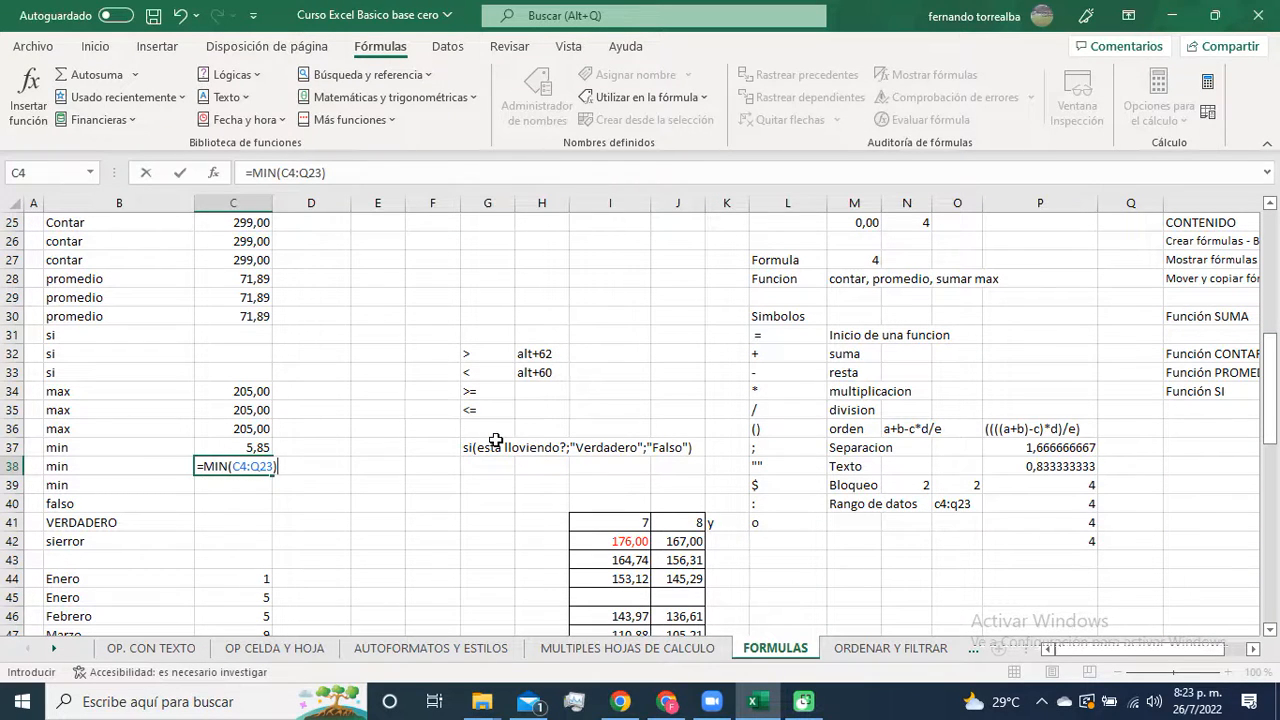
key("Return")
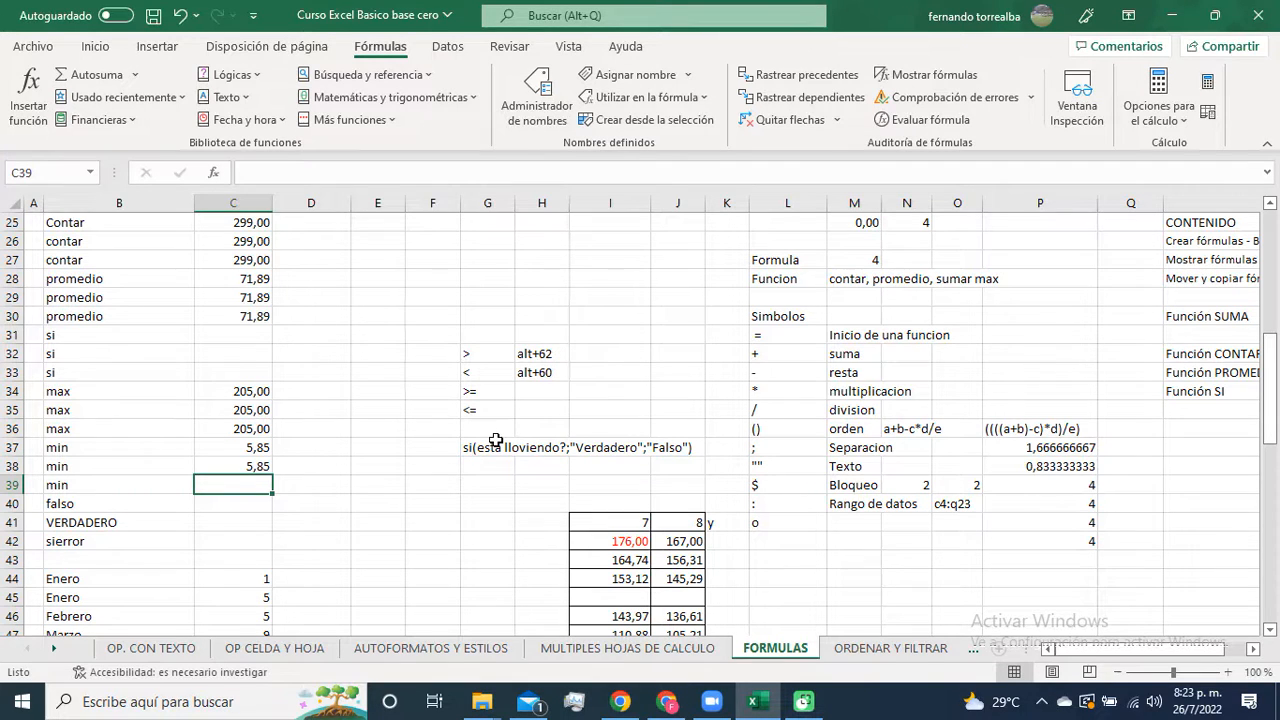
Step: Enter the formula =min(c4:q23) in C39, writing out the function name and the range in full
type("=")
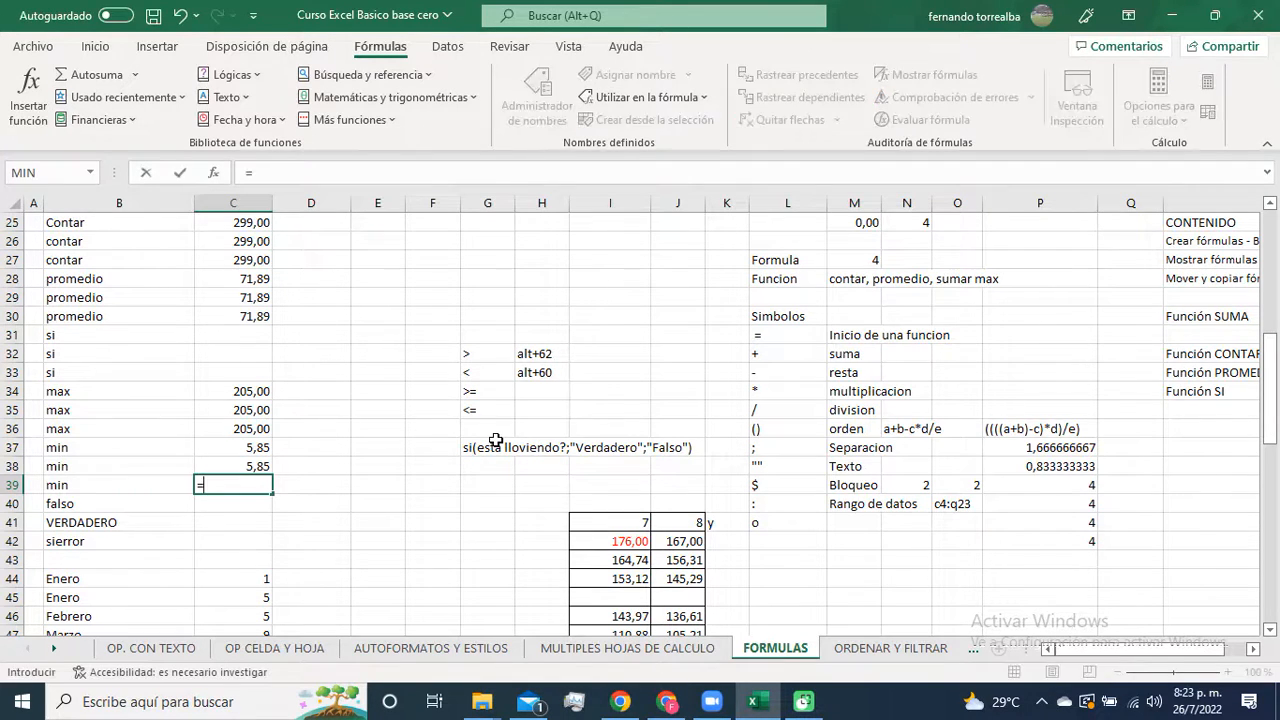
type("min")
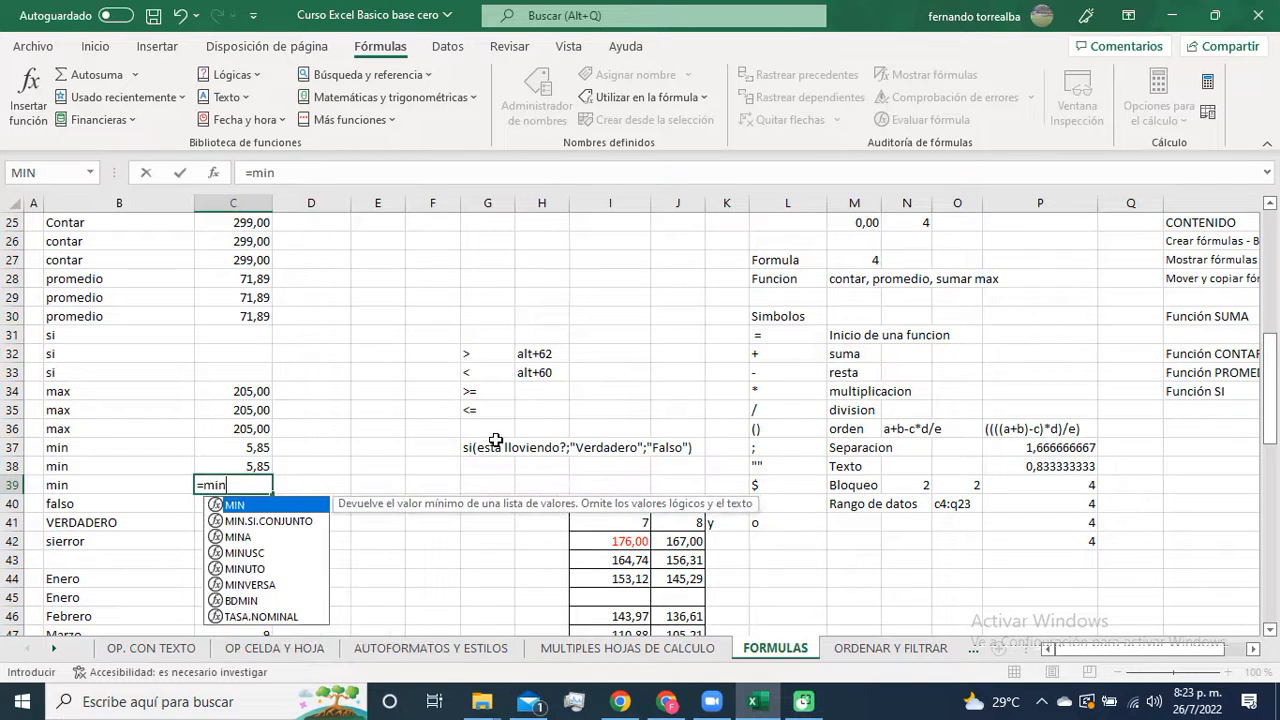
type("(")
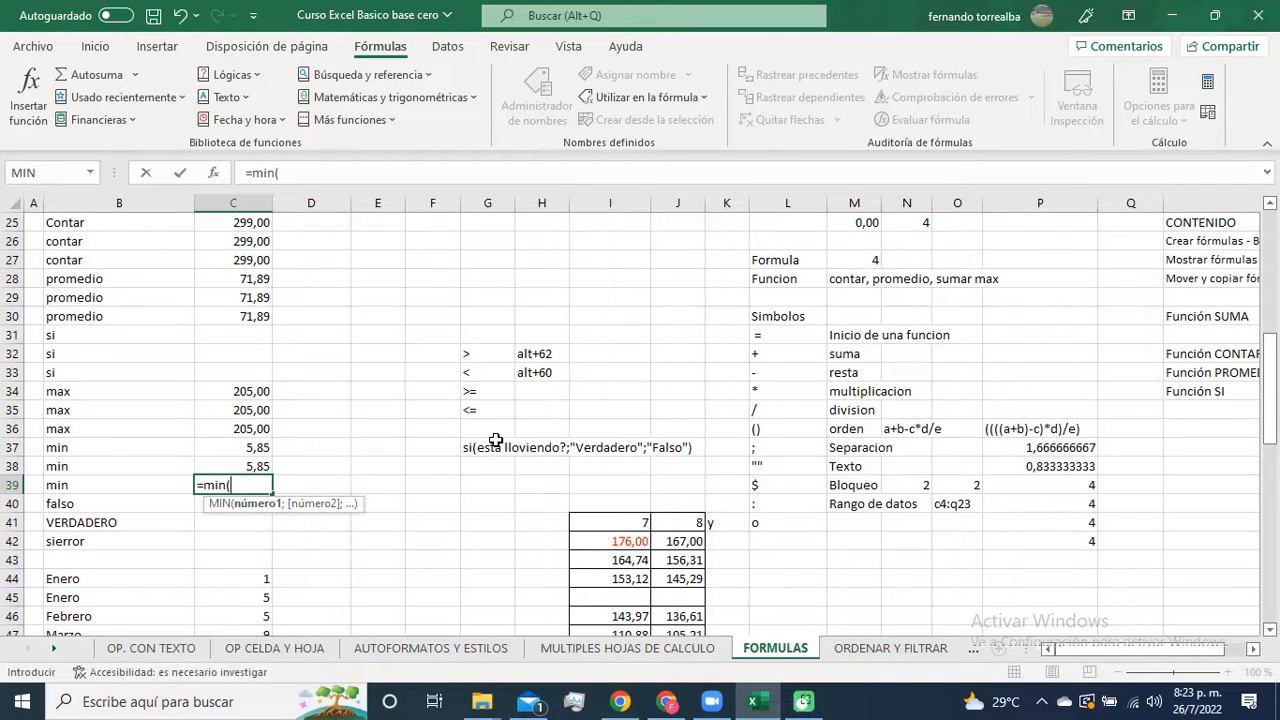
type("c4:q23)")
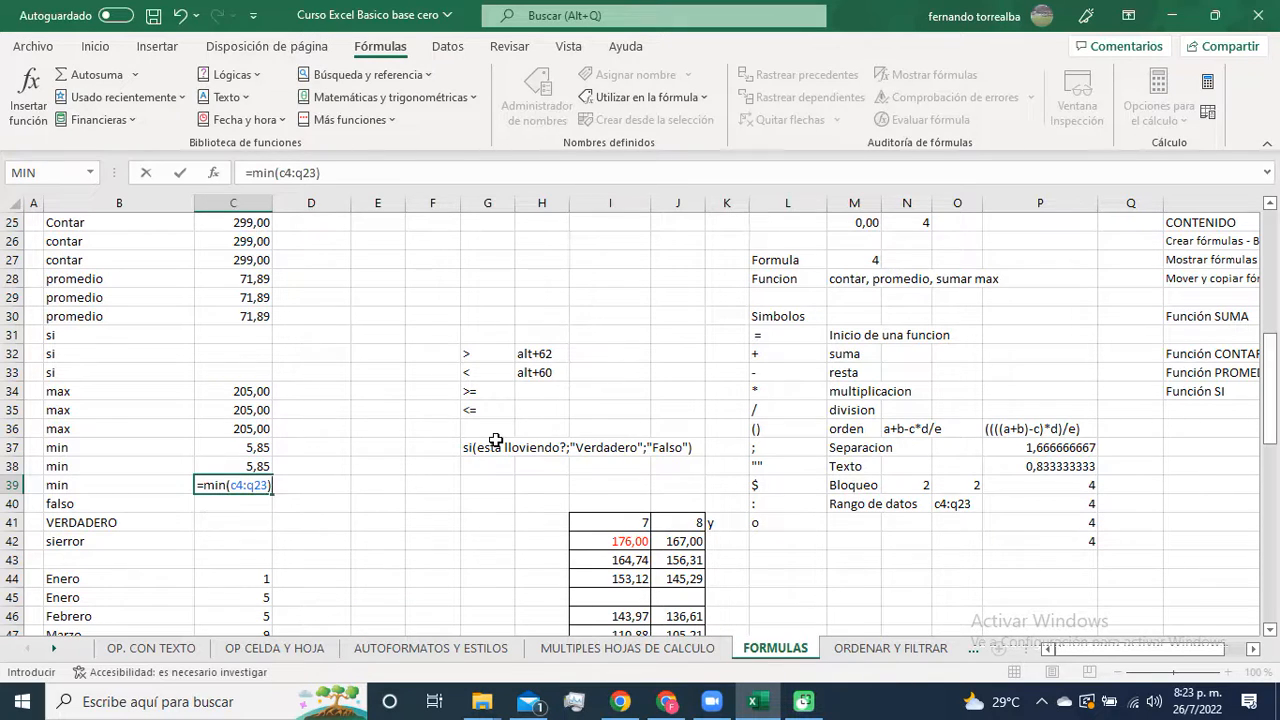
key("Return")
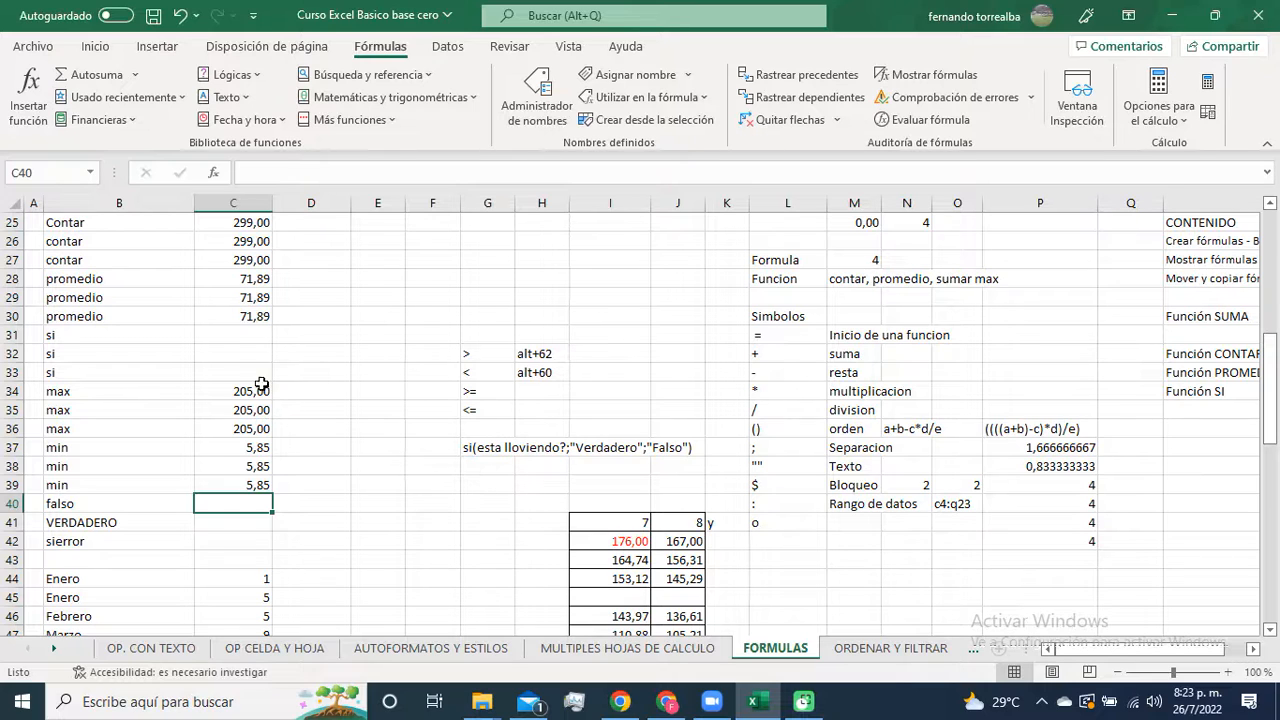
left_click(134, 75)
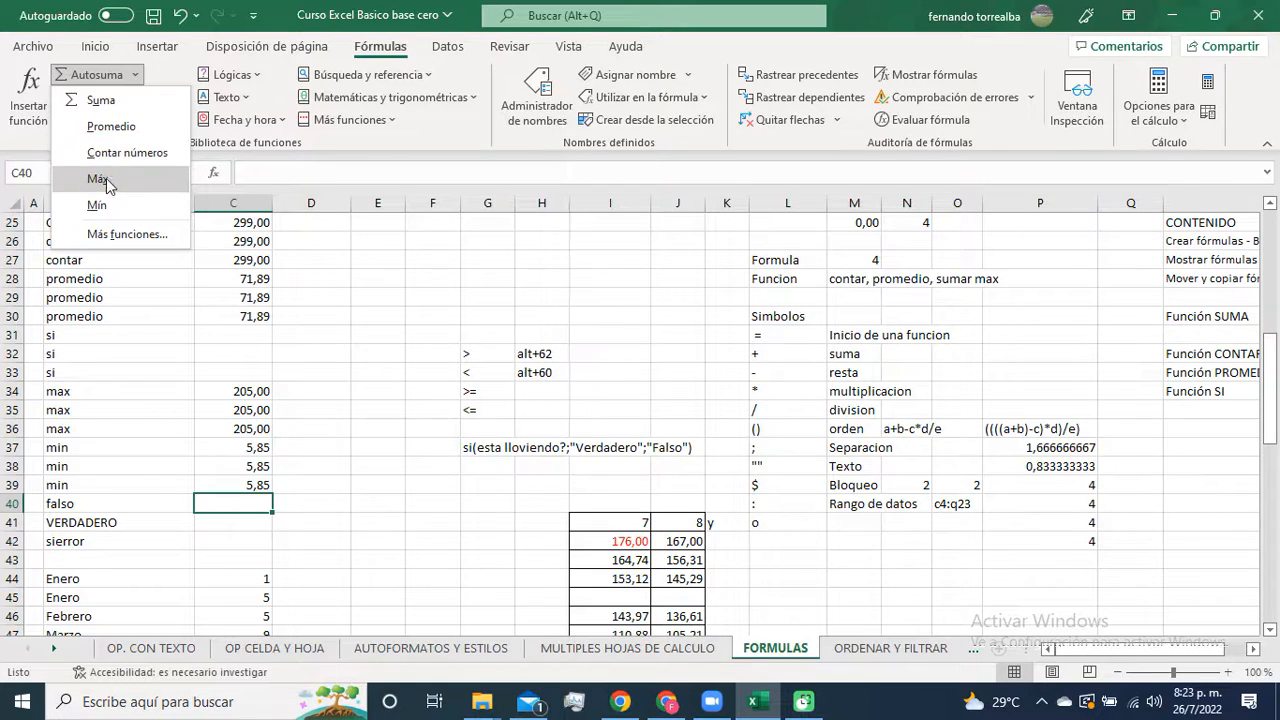
left_click(356, 353)
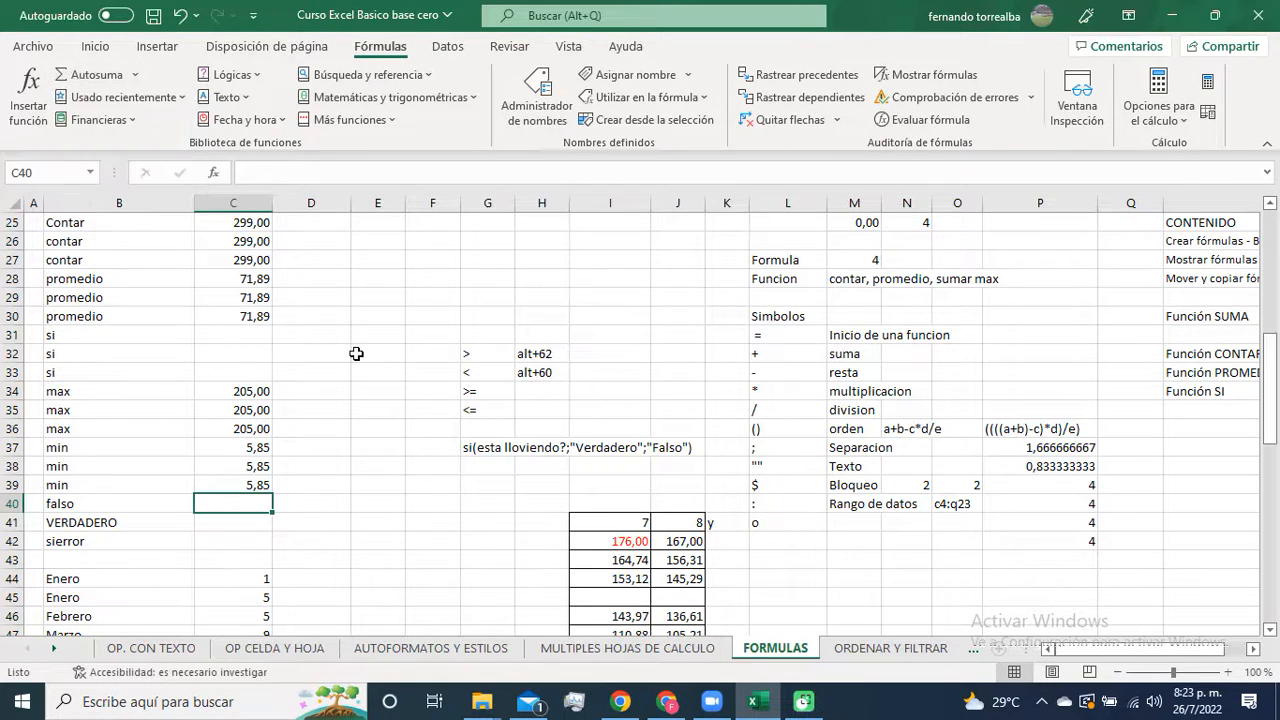
Step: Look over the exercise rows down to promedio.si.conjunto, then select the si rows B31:B33 and view the logical functions list
scroll(356, 353, "down", 2)
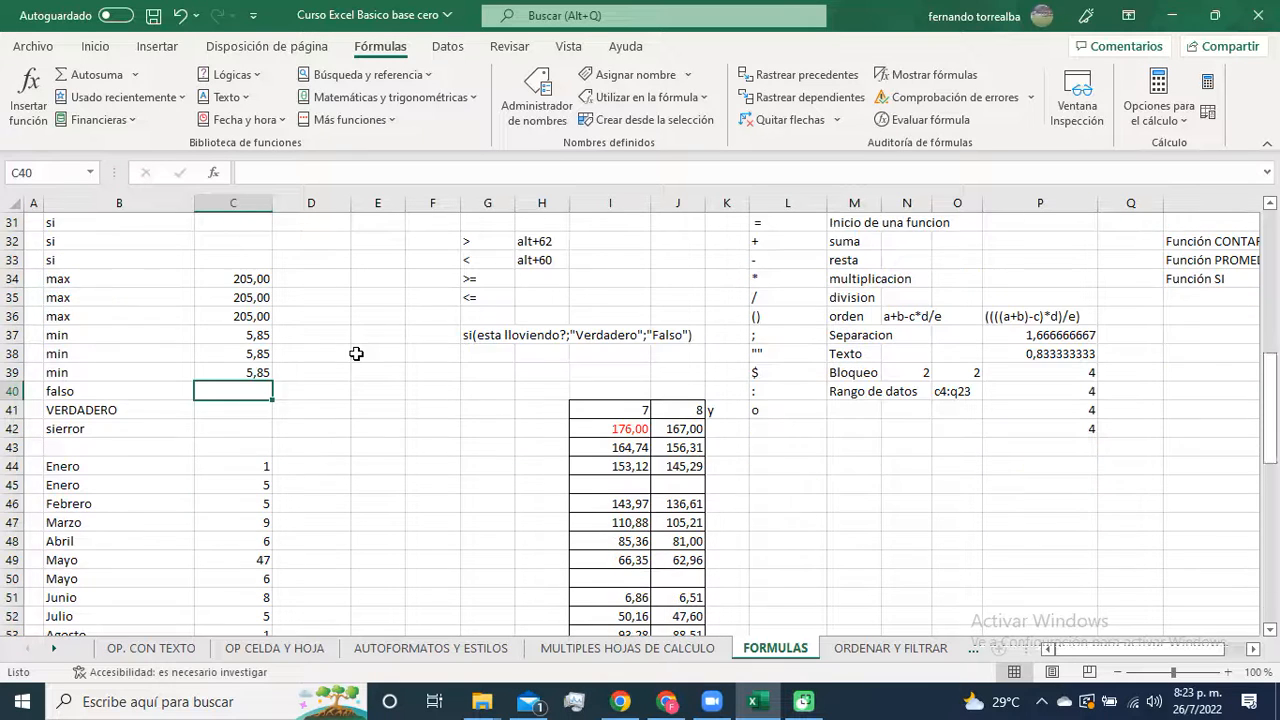
scroll(356, 353, "down", 5)
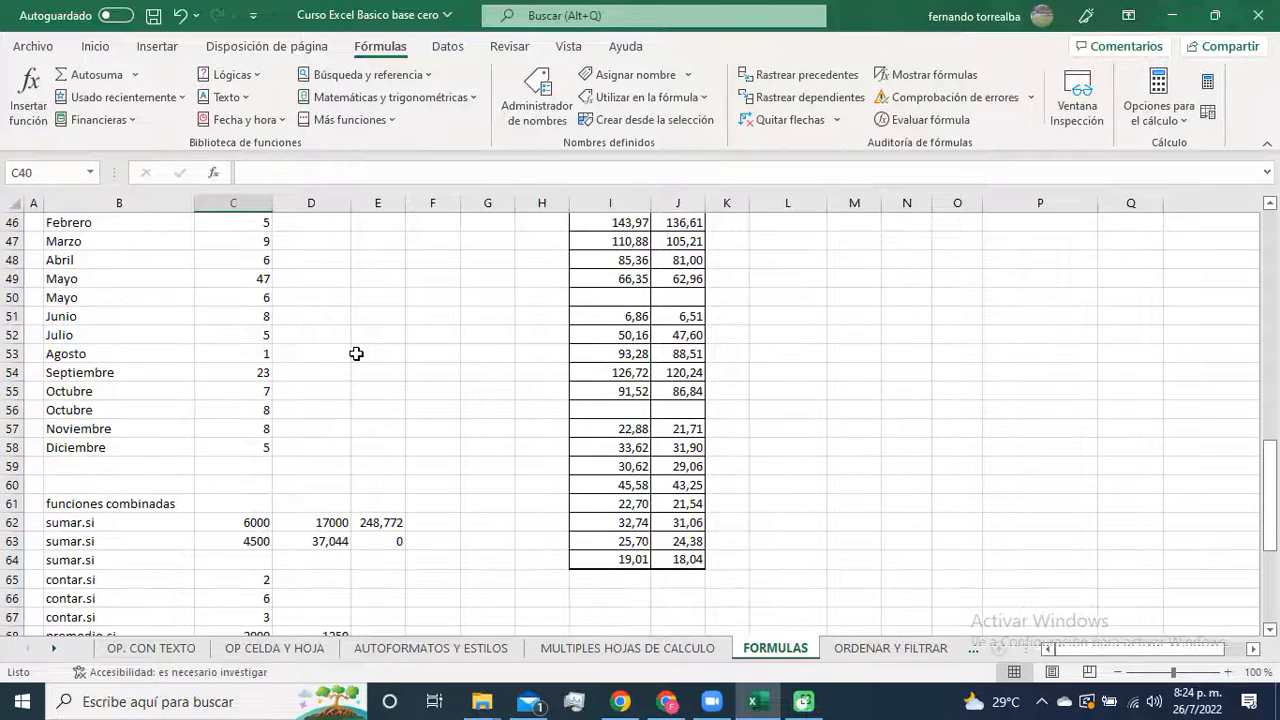
scroll(356, 353, "down", 5)
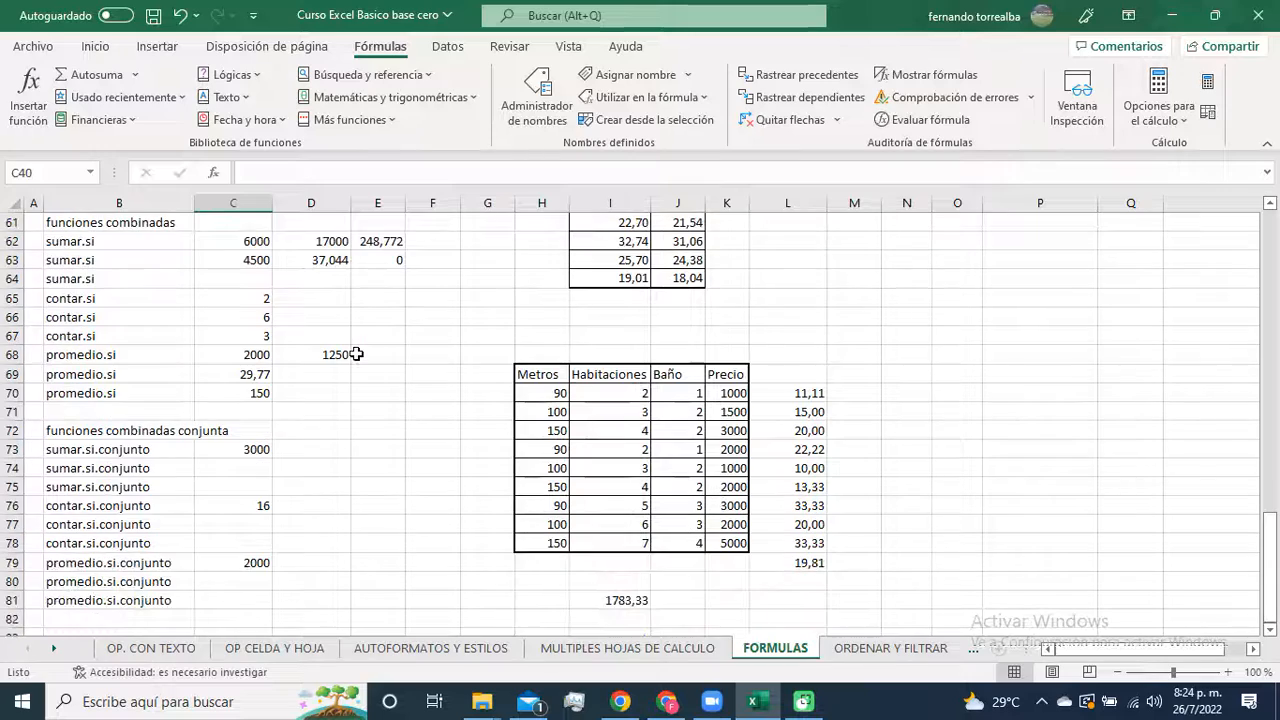
scroll(346, 373, "up", 4)
scroll(346, 373, "up", 11)
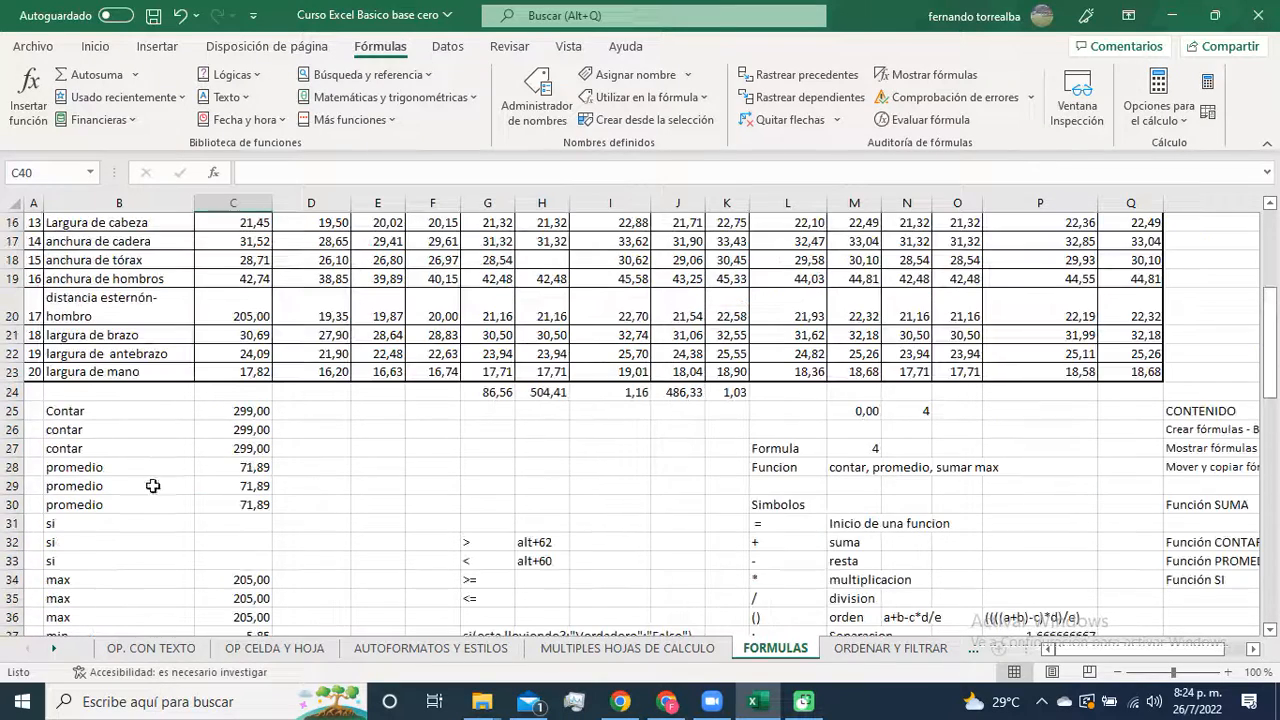
left_click_drag(158, 523, 168, 560)
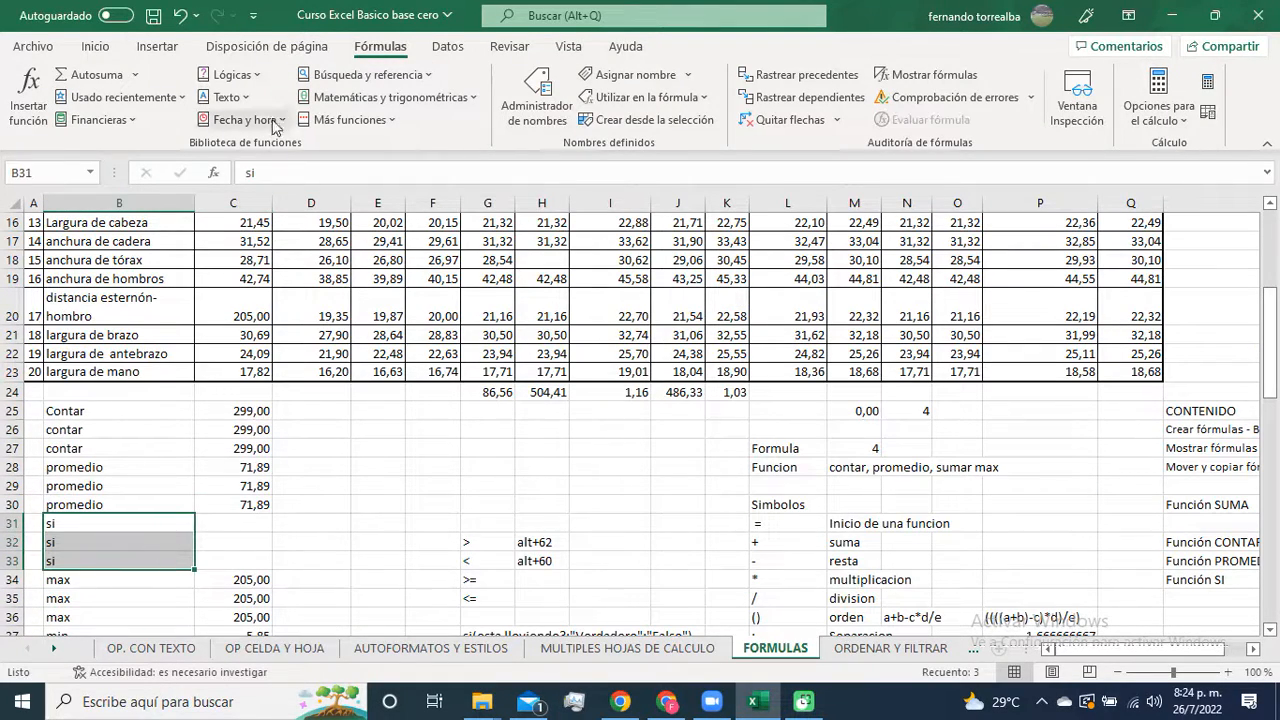
left_click(259, 80)
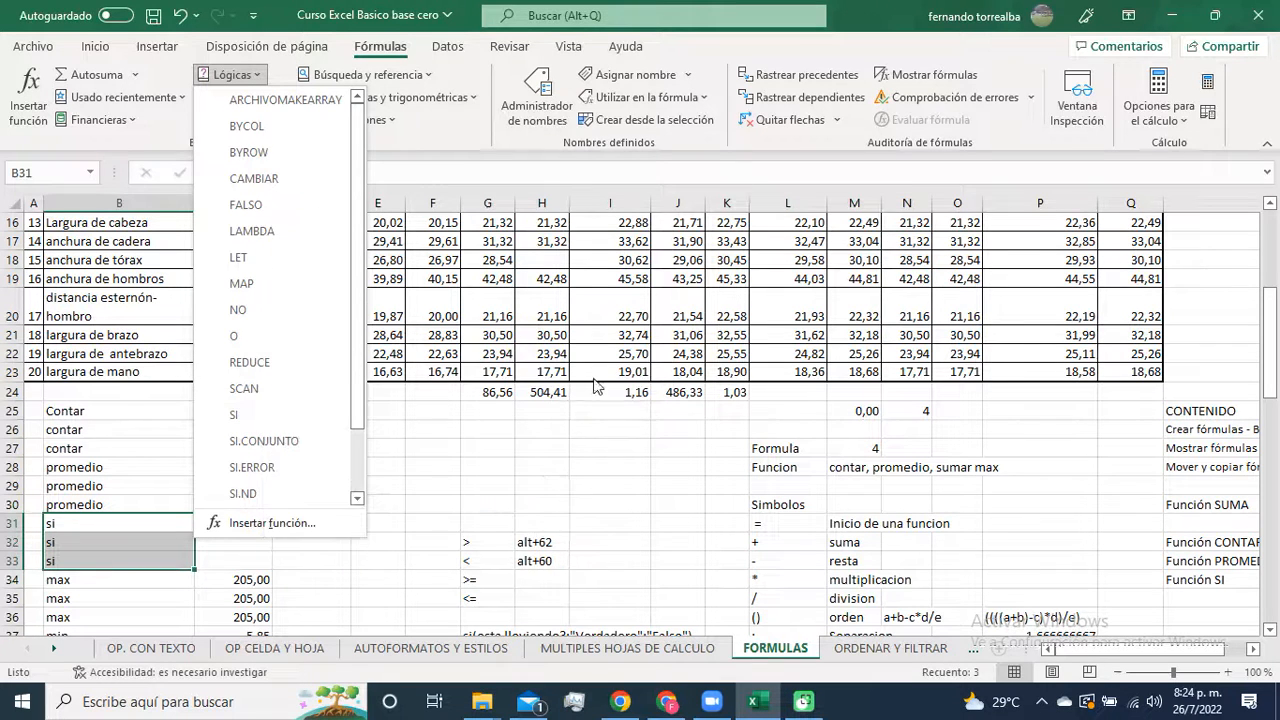
key("Escape")
Step: Select the falso and VERDADERO labels in B40:B41 and look through the logical functions list for the matching functions
scroll(369, 380, "down", 2)
scroll(369, 380, "down", 4)
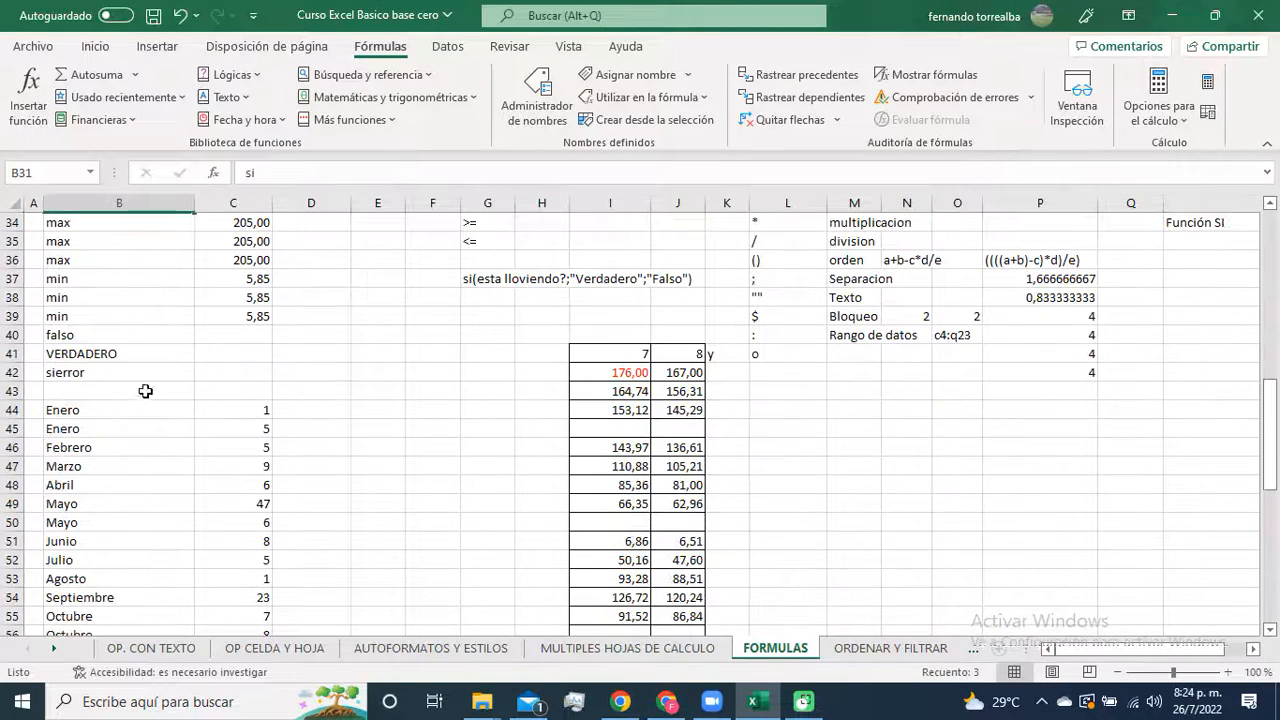
mouse_move(124, 353)
left_mouse_down()
mouse_move(123, 369)
mouse_move(108, 340)
mouse_move(110, 355)
left_mouse_up()
key("Down")
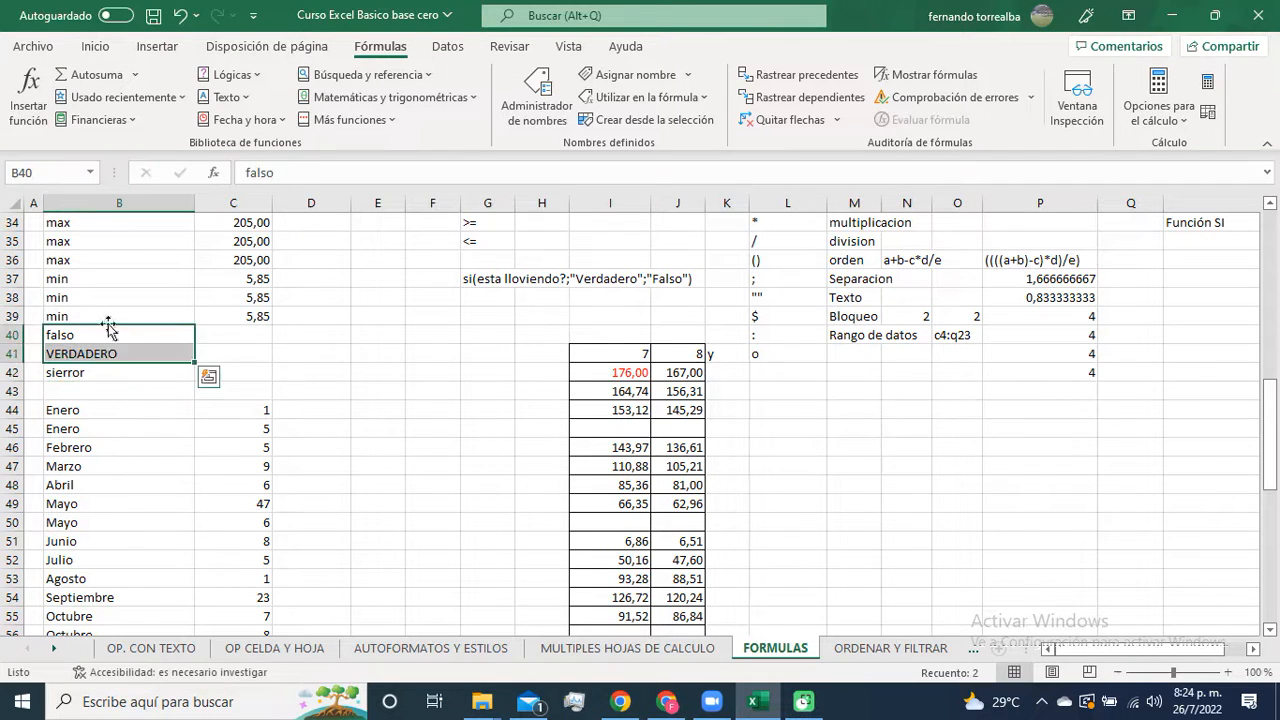
left_click(137, 73)
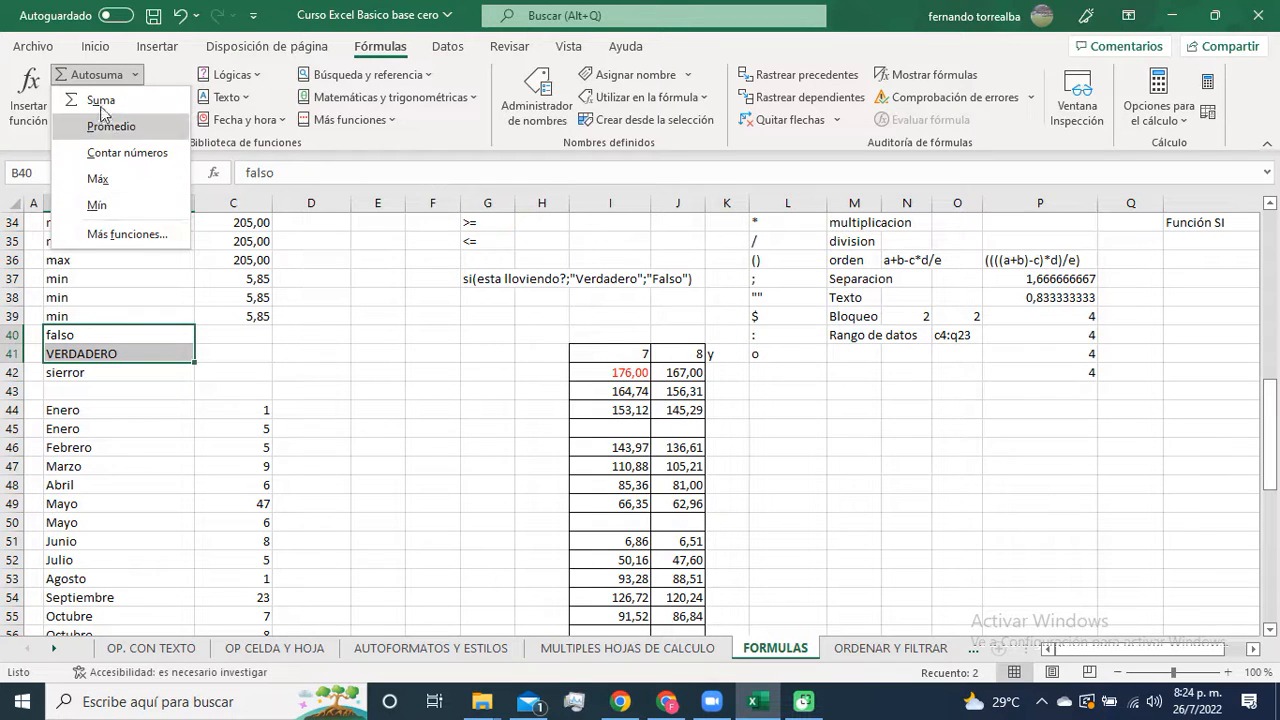
left_click(262, 76)
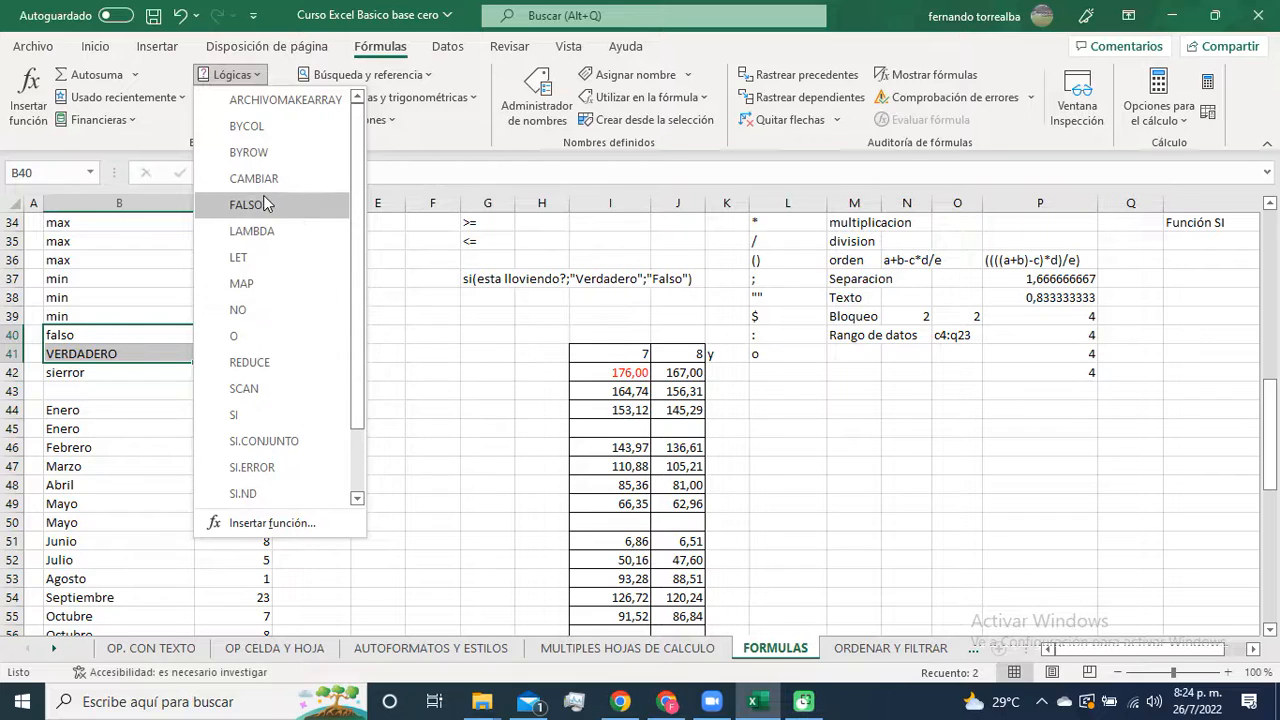
scroll(280, 378, "down", 1)
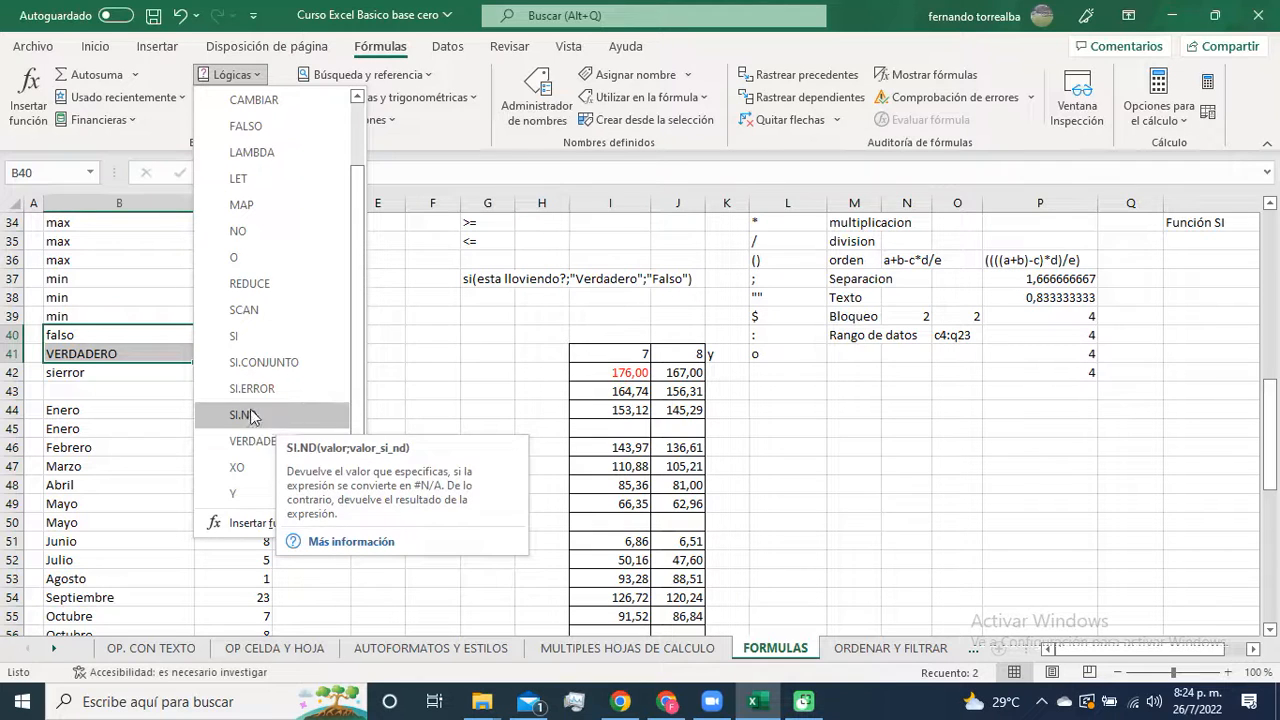
left_click(264, 84)
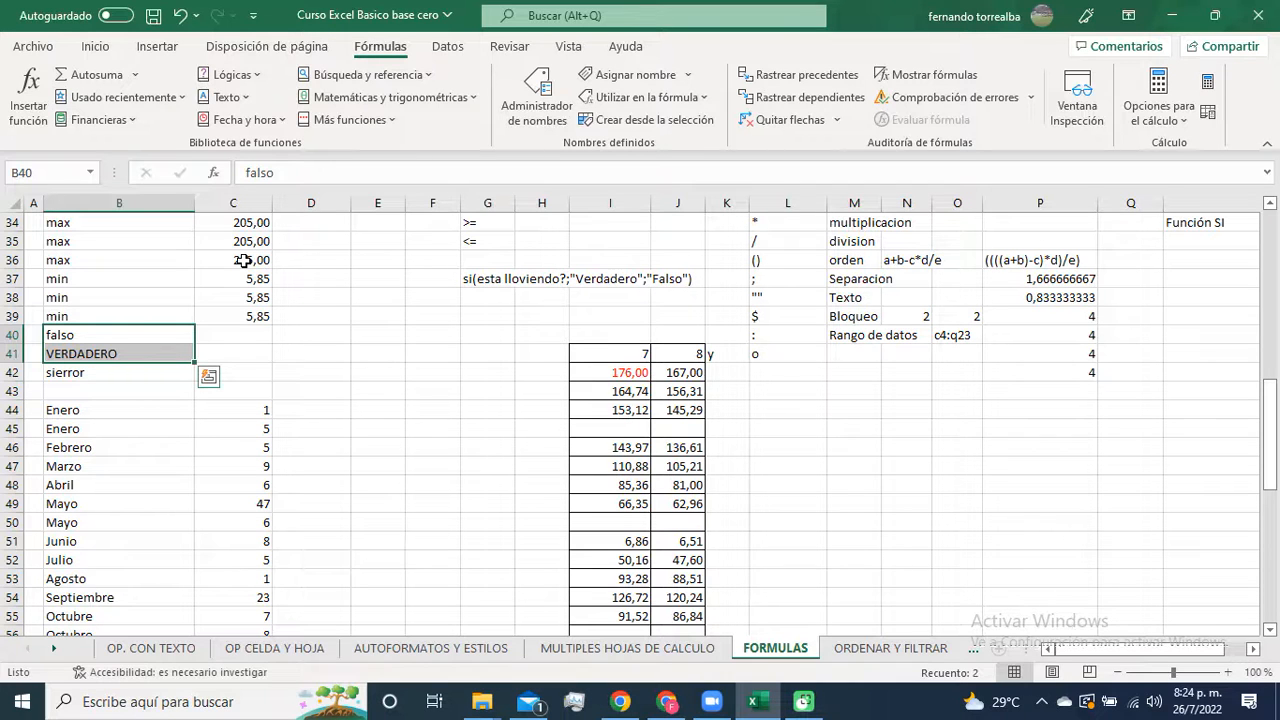
Step: Review the funciones combinadas section, selecting the first sumar.si, contar.si and promedio.si labels in column B
scroll(352, 414, "down", 3)
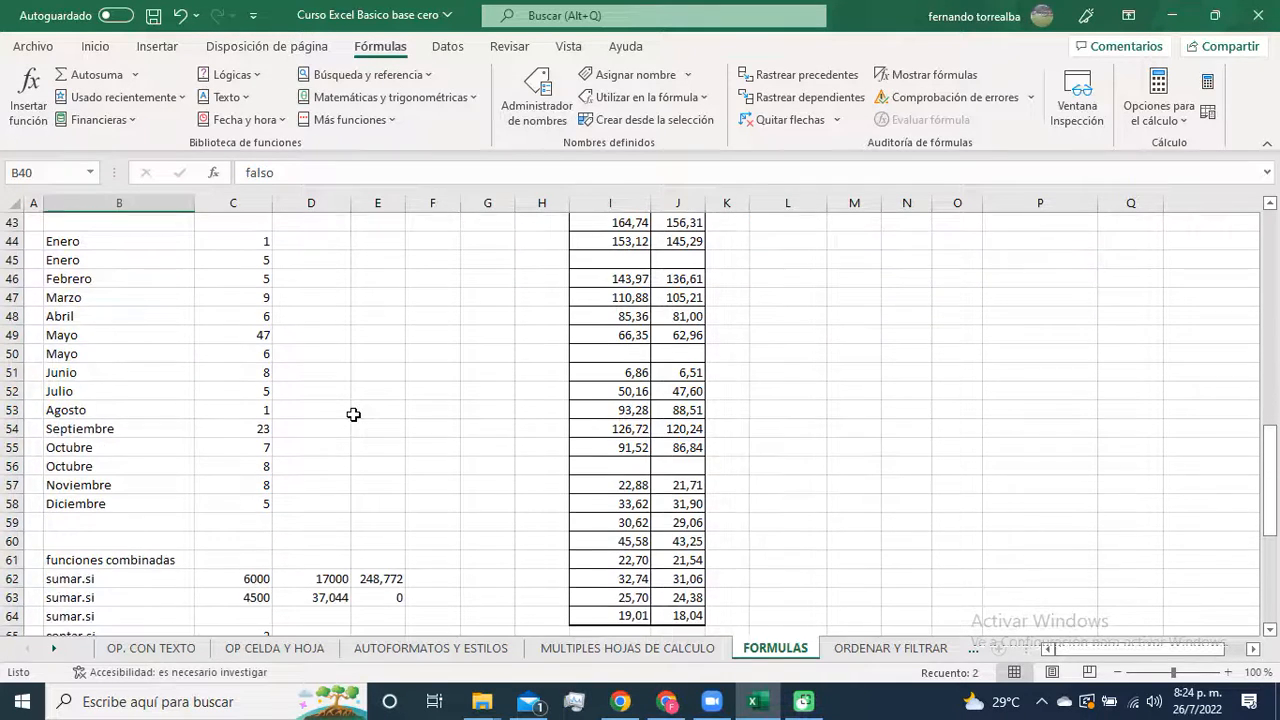
scroll(353, 414, "down", 2)
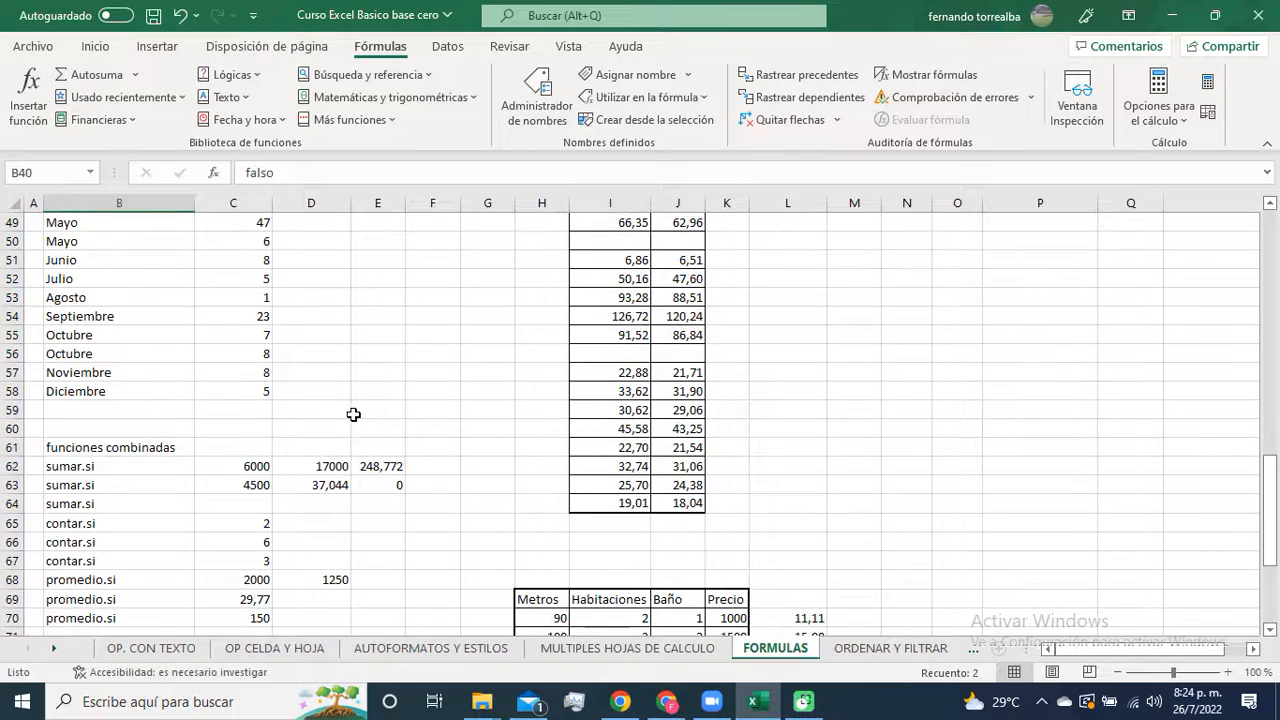
scroll(353, 414, "down", 3)
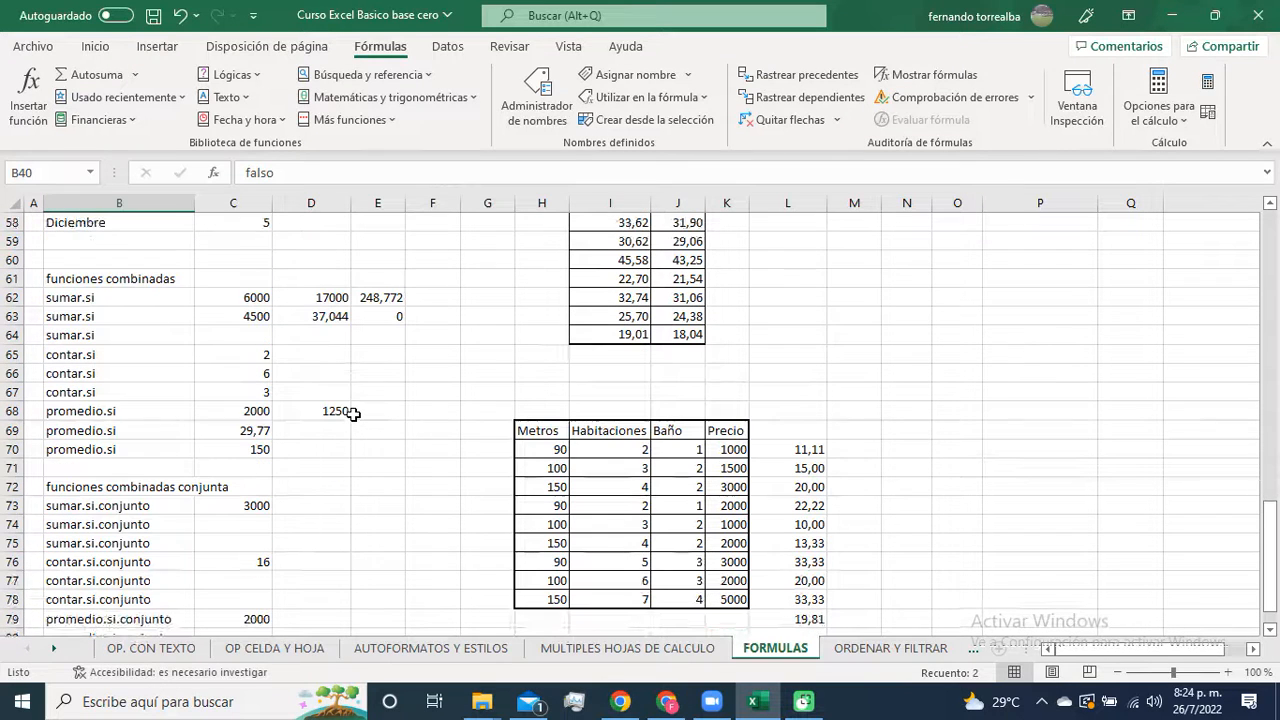
left_click(106, 300)
left_click(110, 355)
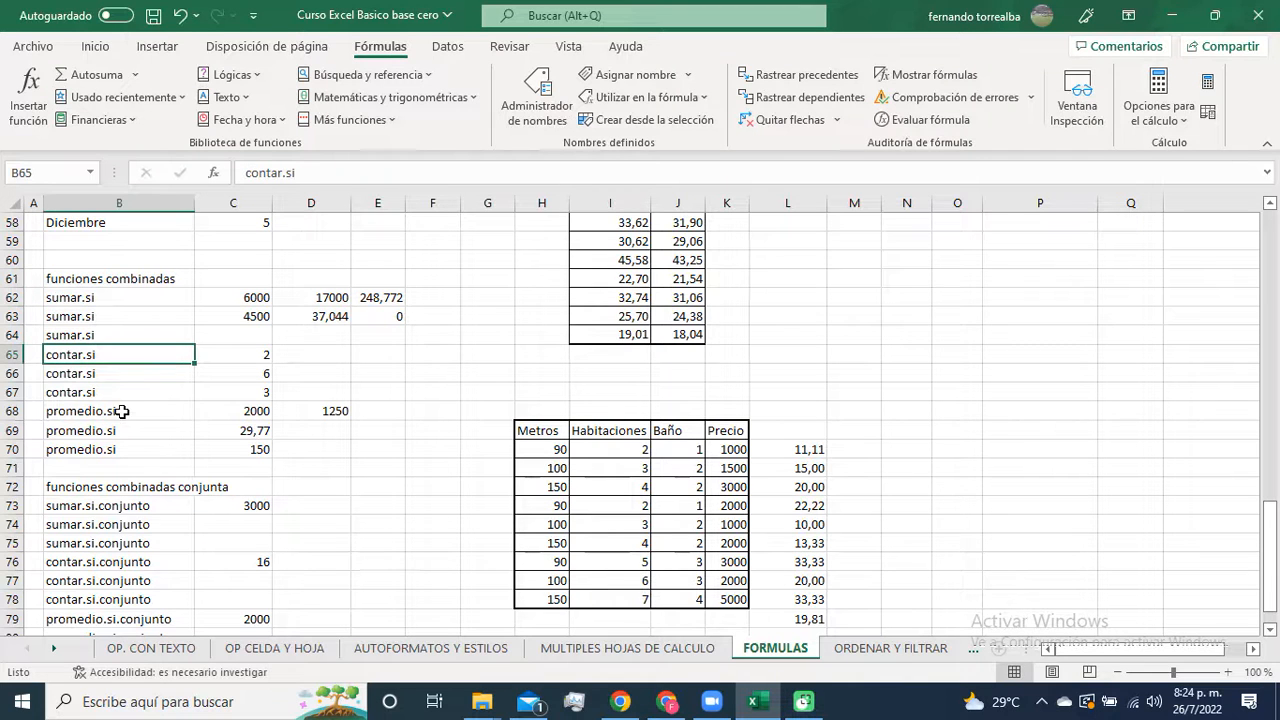
left_click(118, 414)
Step: Review the funciones combinadas conjunta section, selecting the sumar.si.conjunto, contar.si.conjunto and promedio.si.conjunto labels
scroll(166, 412, "down", 3)
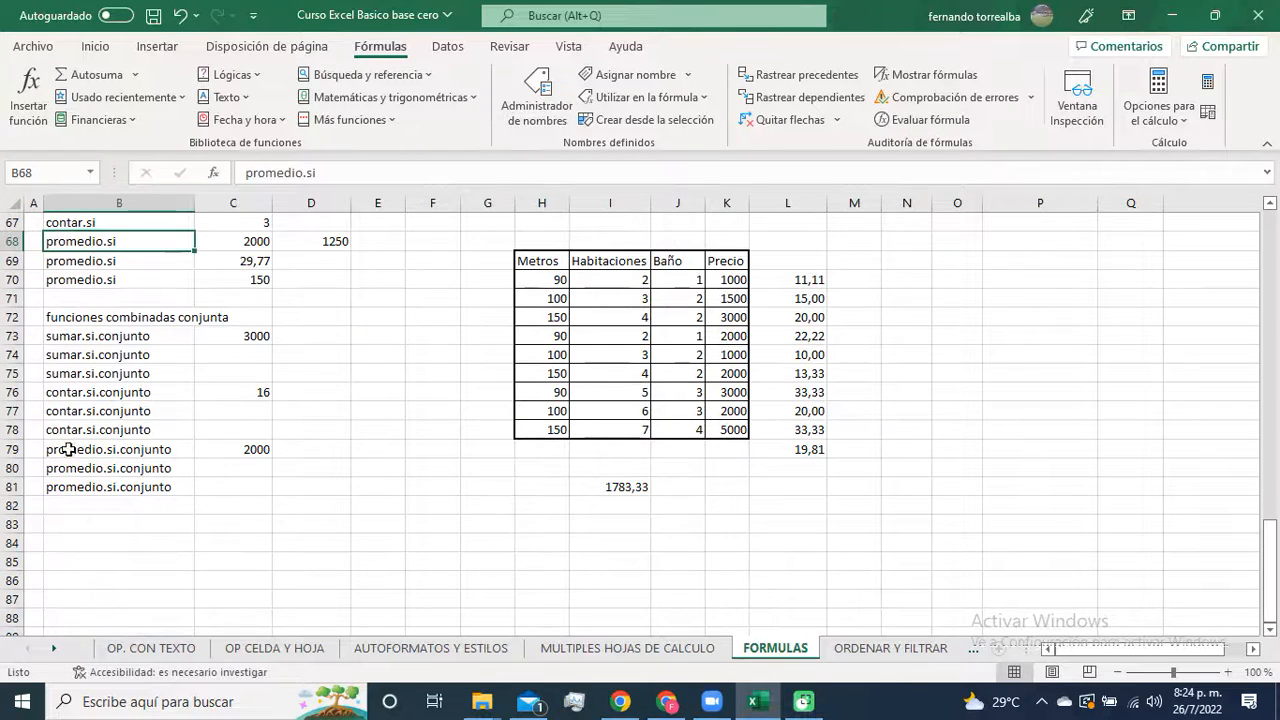
left_click(150, 341)
left_click(150, 396)
left_click(150, 409)
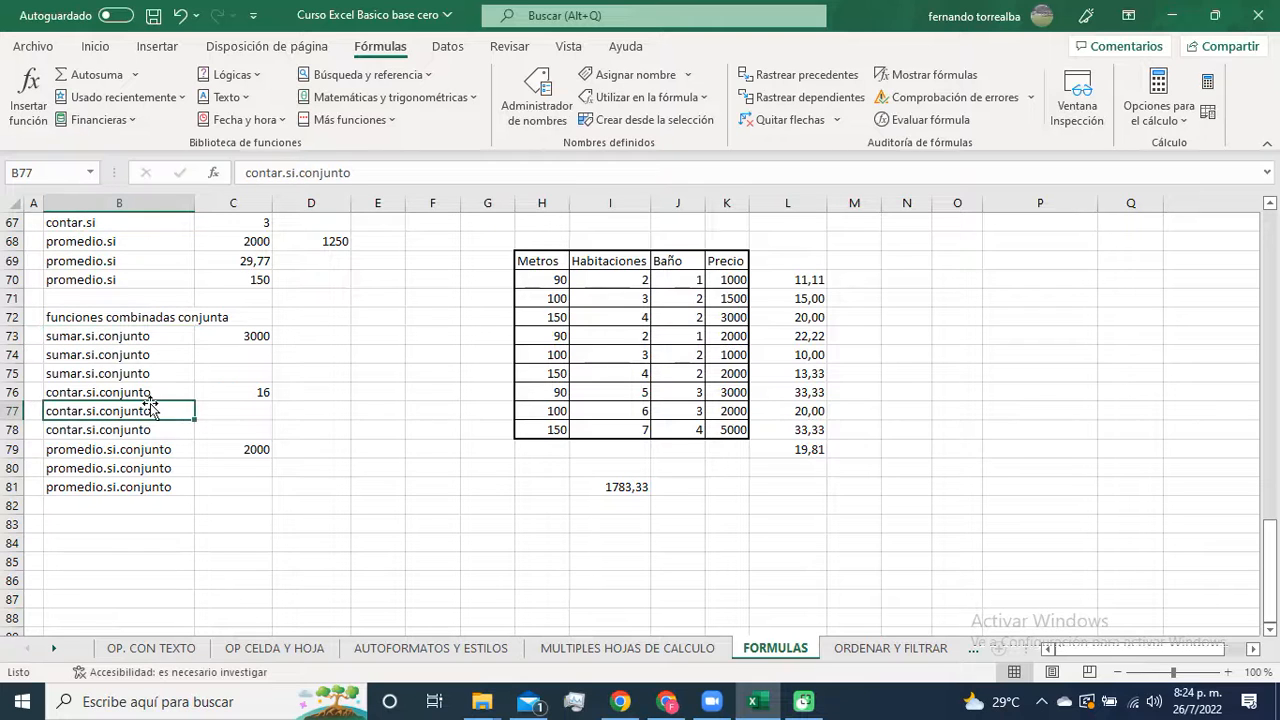
left_click(156, 466)
Step: Recap the exercise list from Contar in B25 and si in B31 through the combined functions, and return to the measurements table
scroll(156, 466, "up", 8)
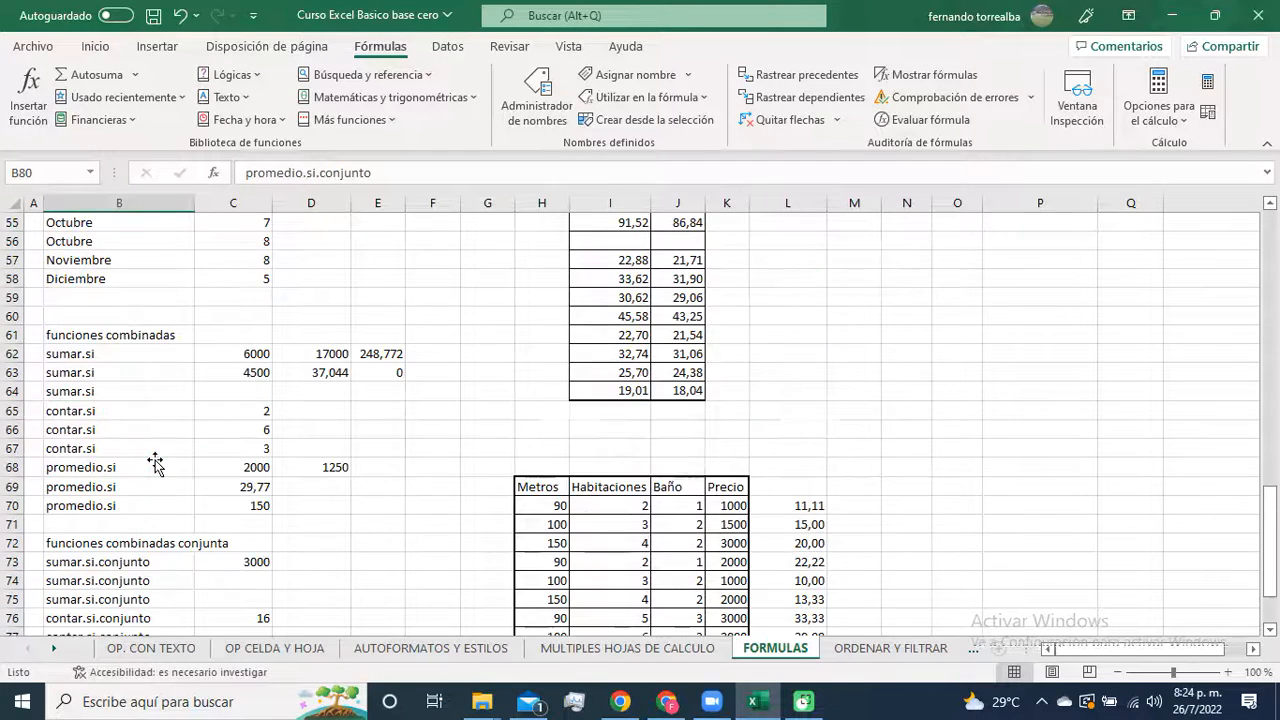
scroll(376, 467, "up", 9)
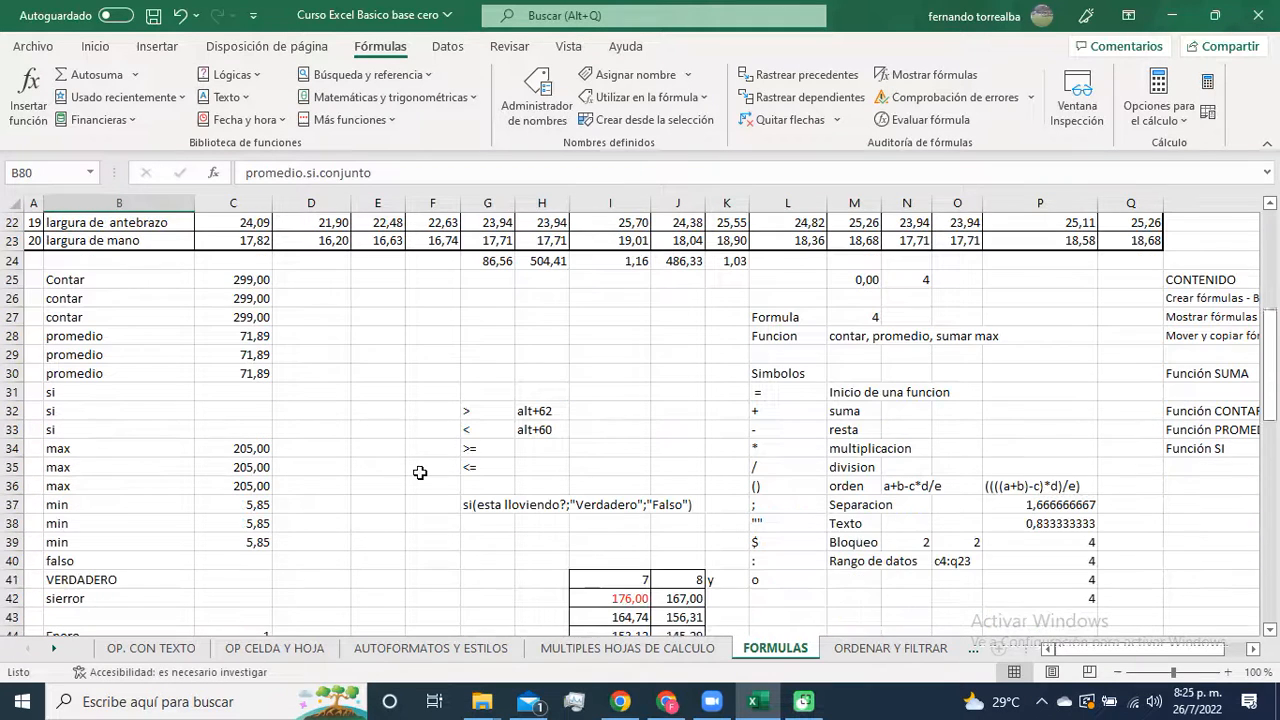
scroll(430, 444, "down", 2)
left_click(86, 279)
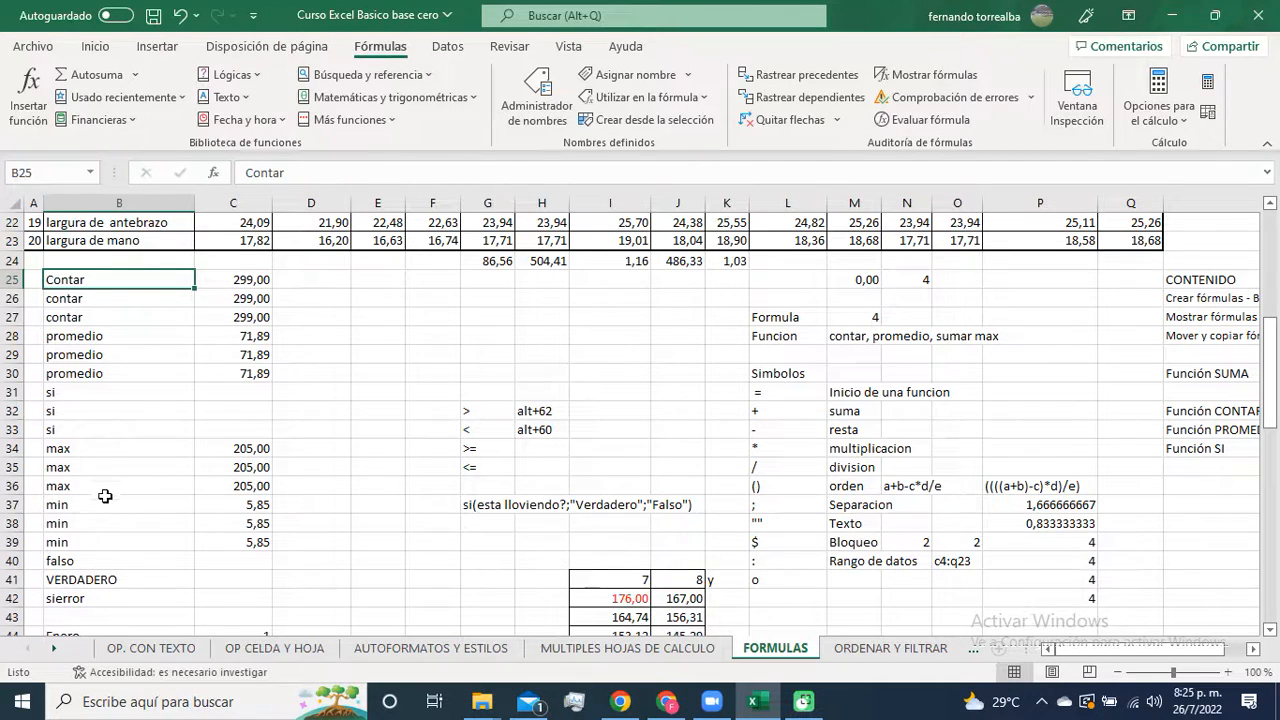
scroll(110, 510, "down", 2)
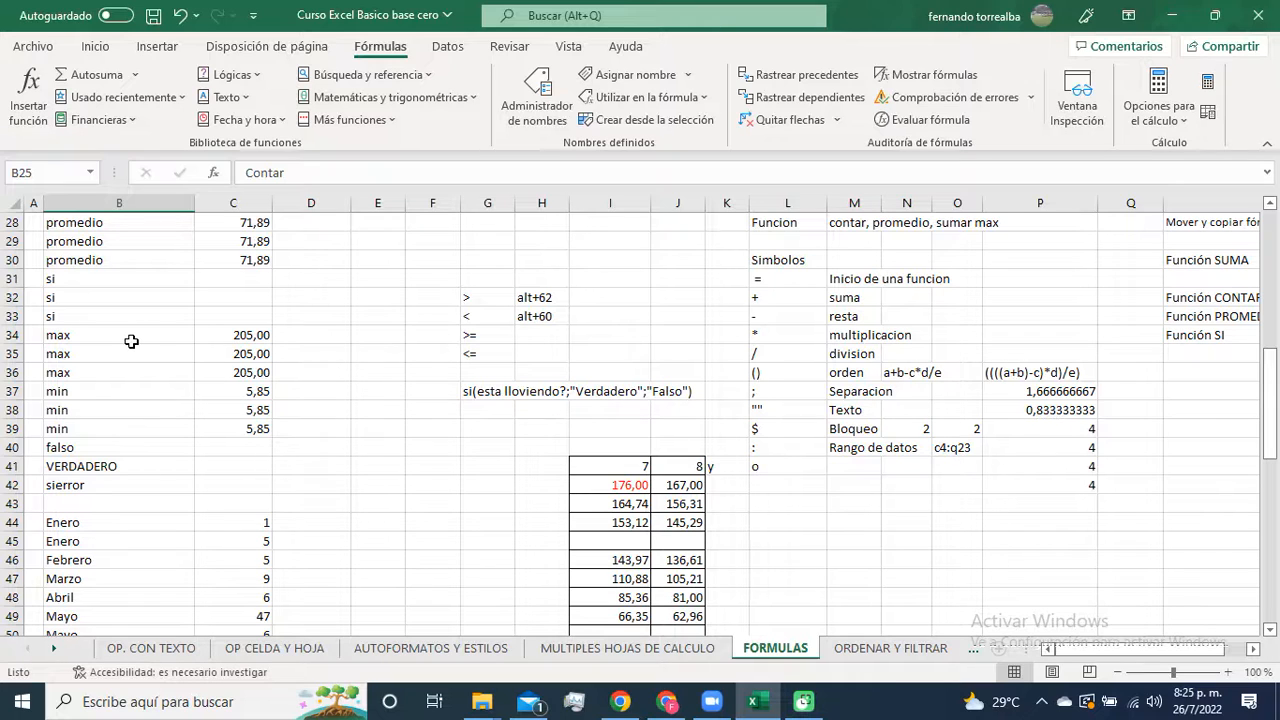
scroll(161, 574, "down", 3)
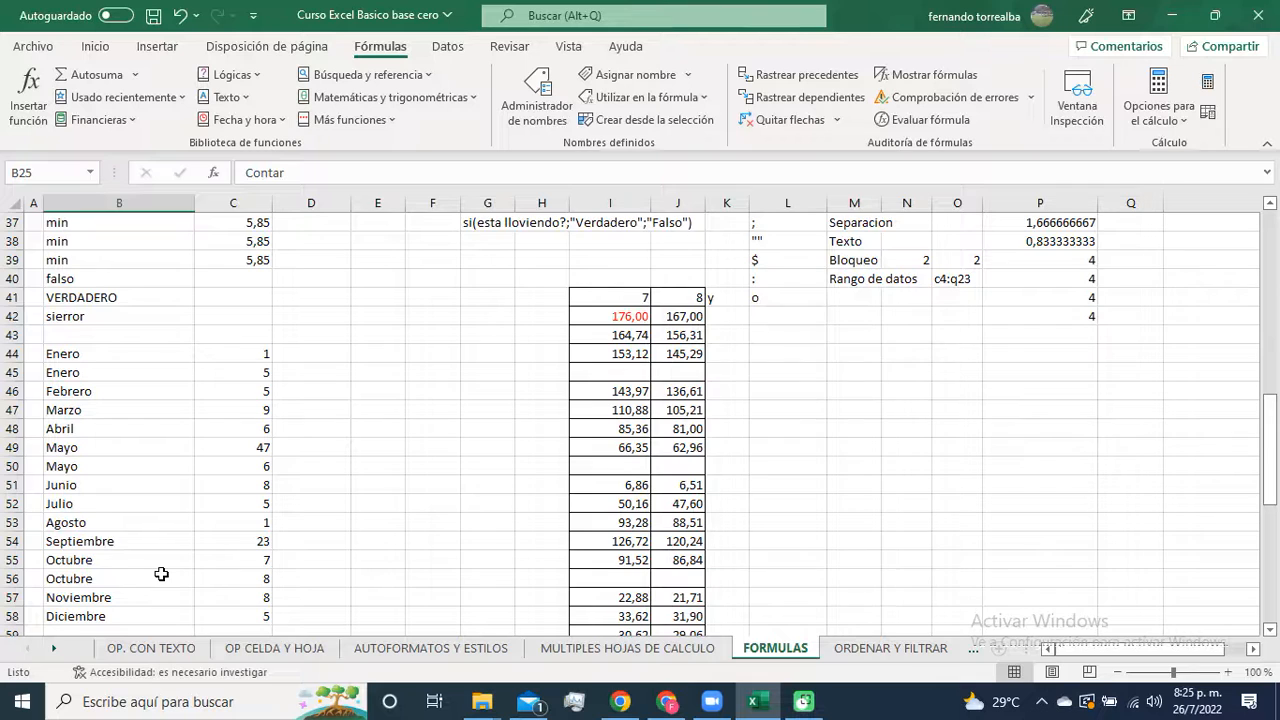
scroll(161, 574, "up", 3)
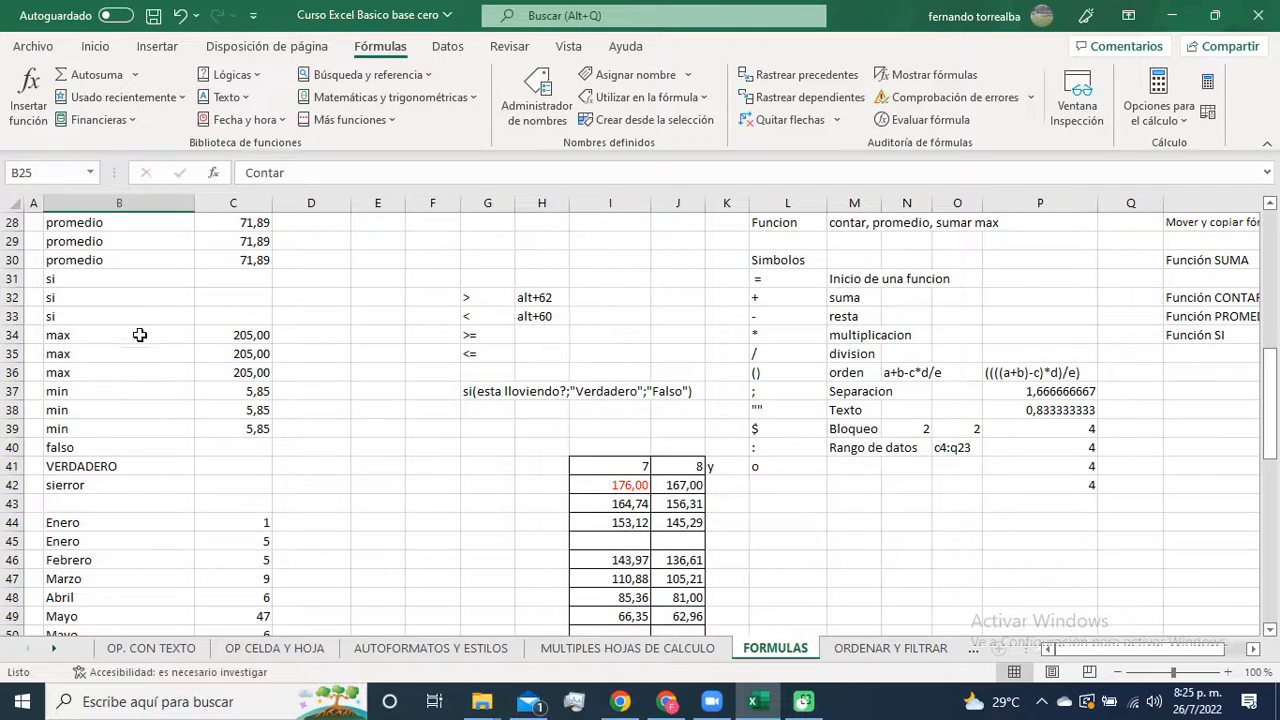
left_click(140, 285)
scroll(213, 543, "down", 10)
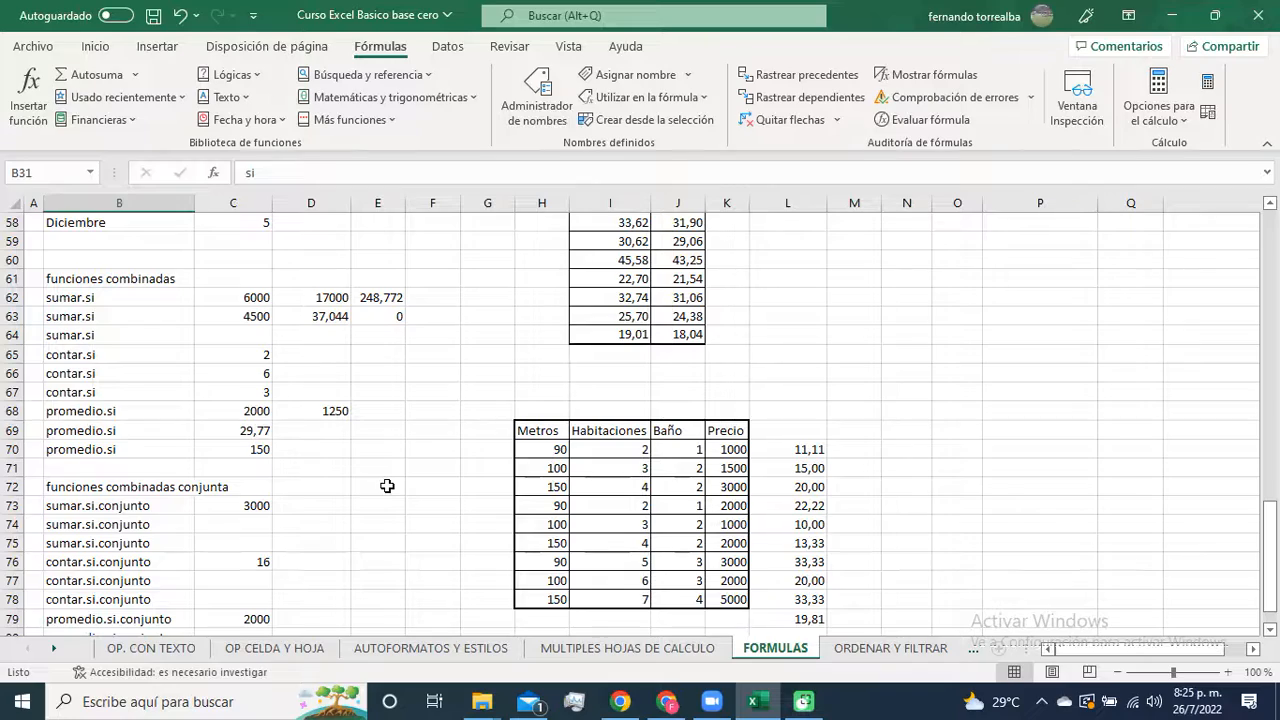
scroll(387, 486, "up", 10)
scroll(387, 486, "up", 8)
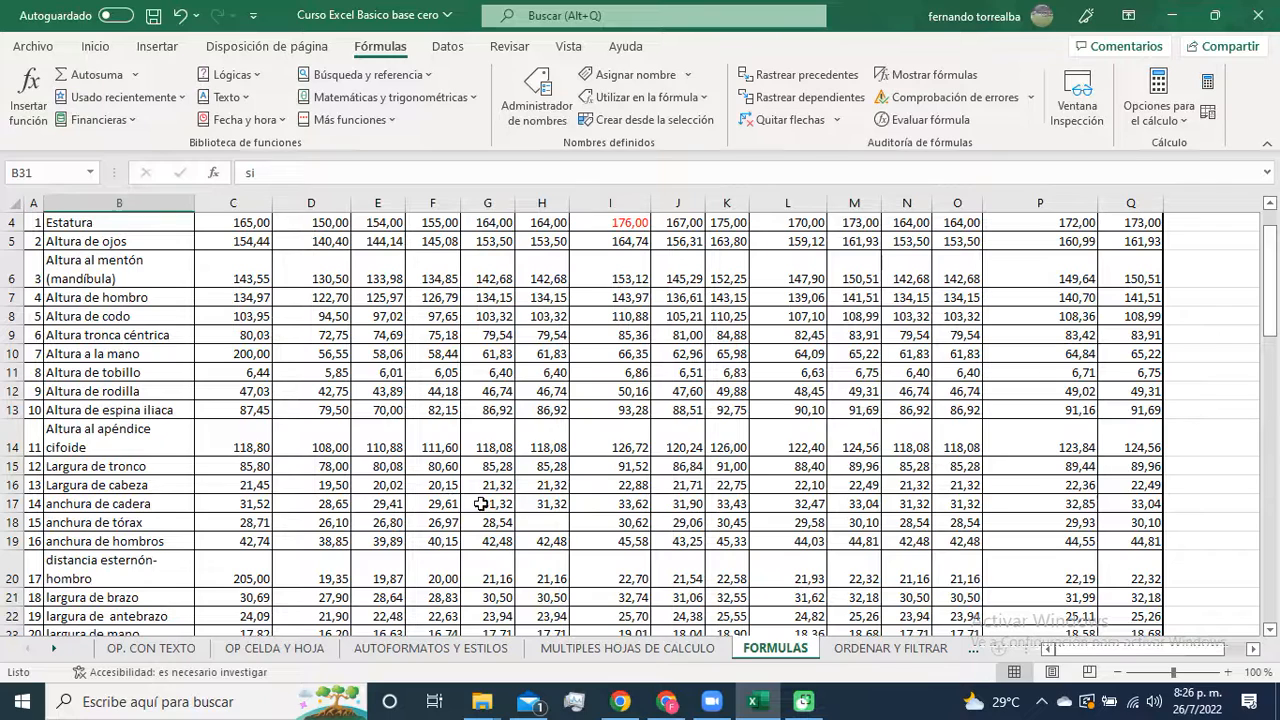
Step: Save the workbook, then switch to the Google Meet call in Chrome and stop presenting the screen
left_click(153, 16)
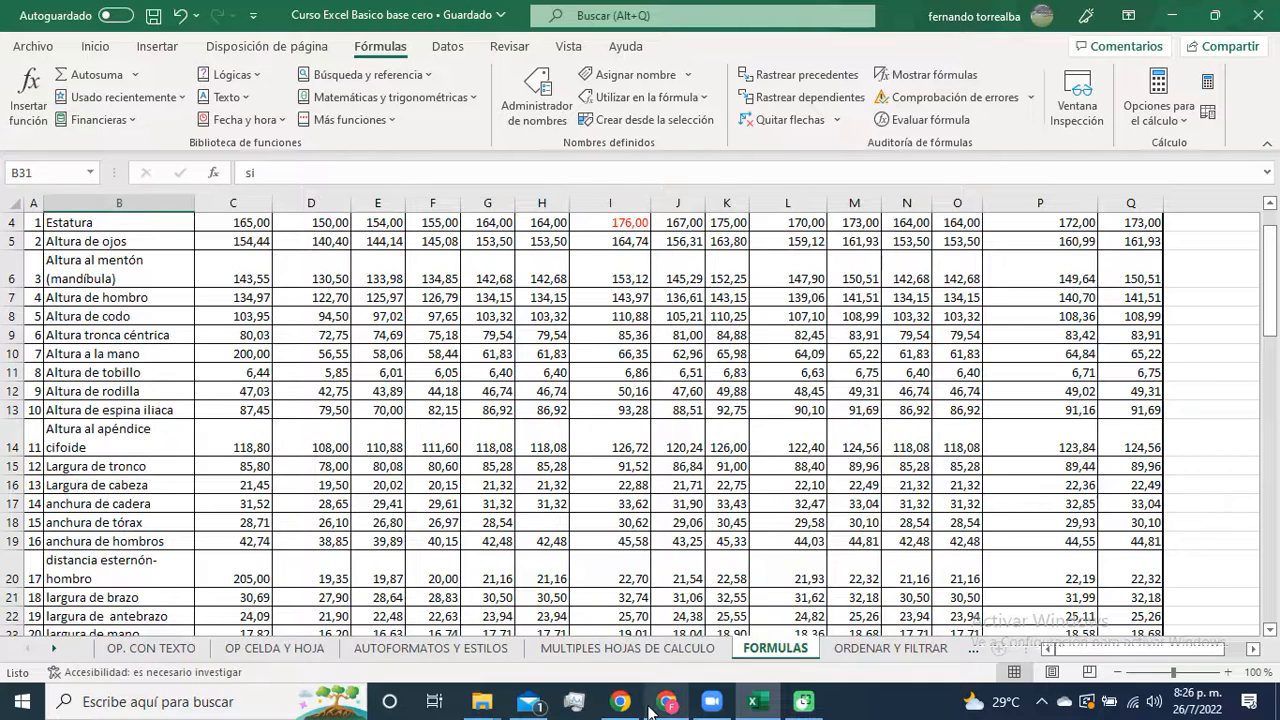
left_click(657, 600)
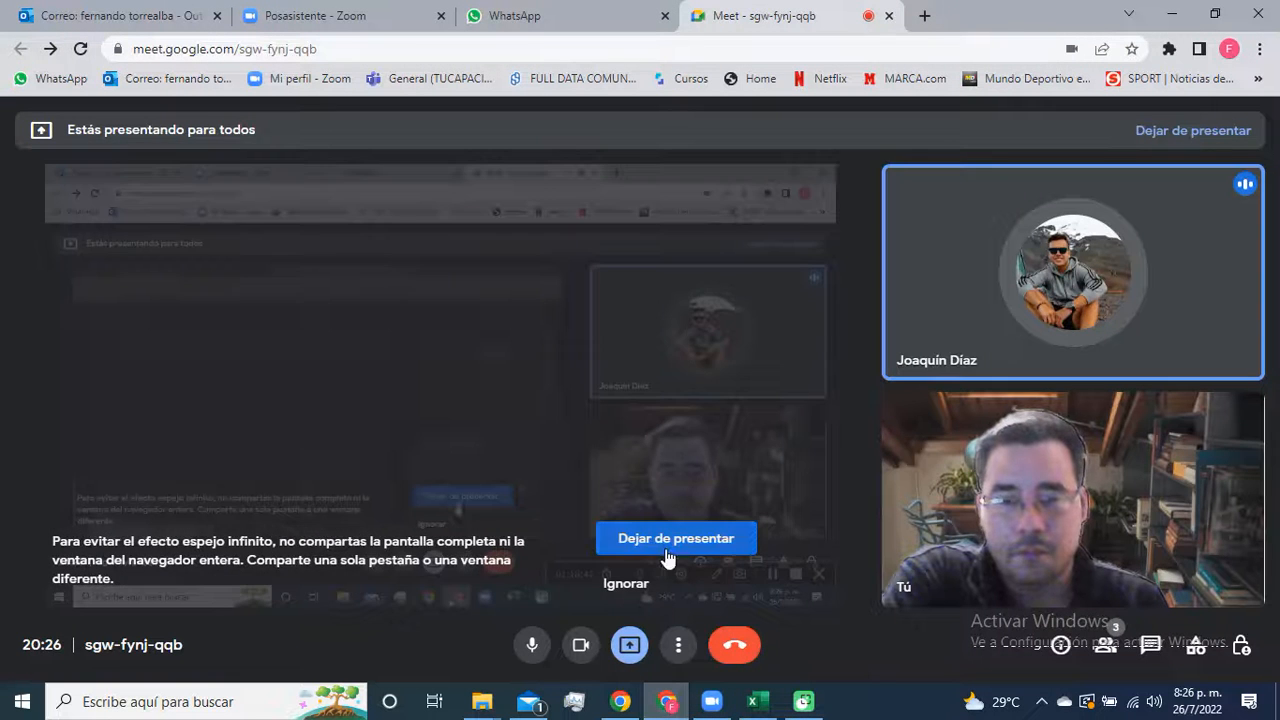
left_click(667, 548)
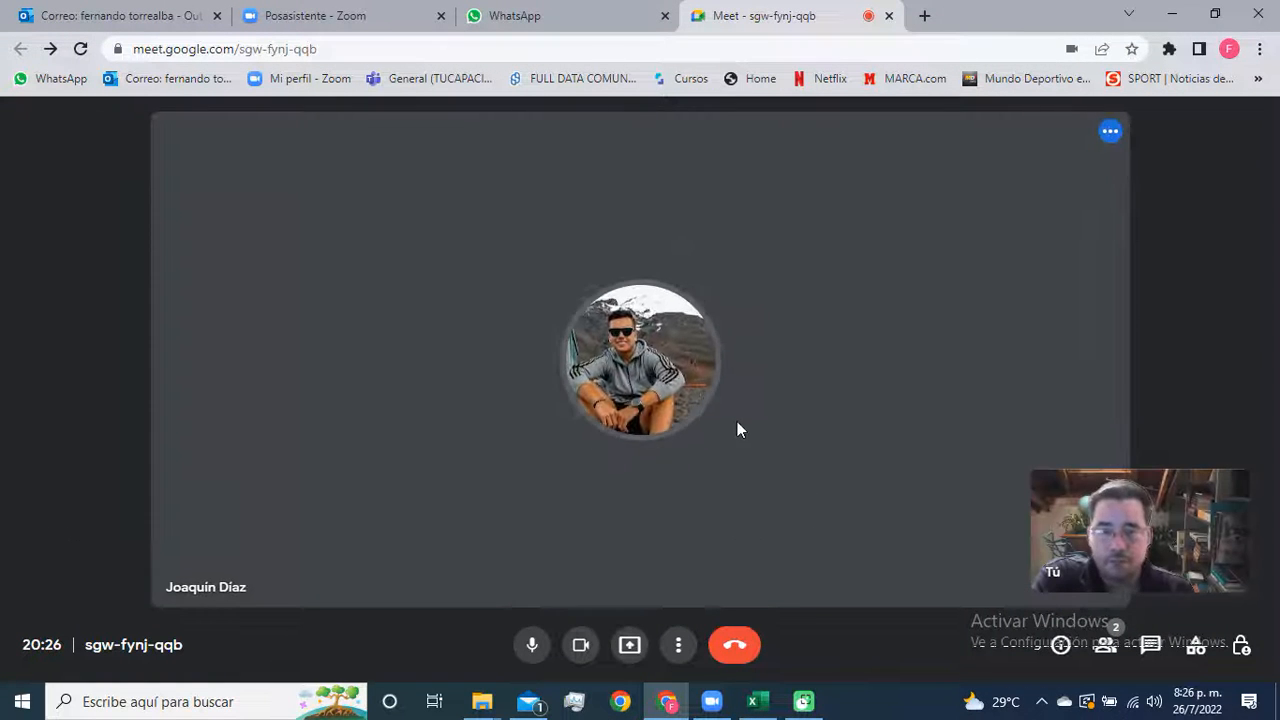